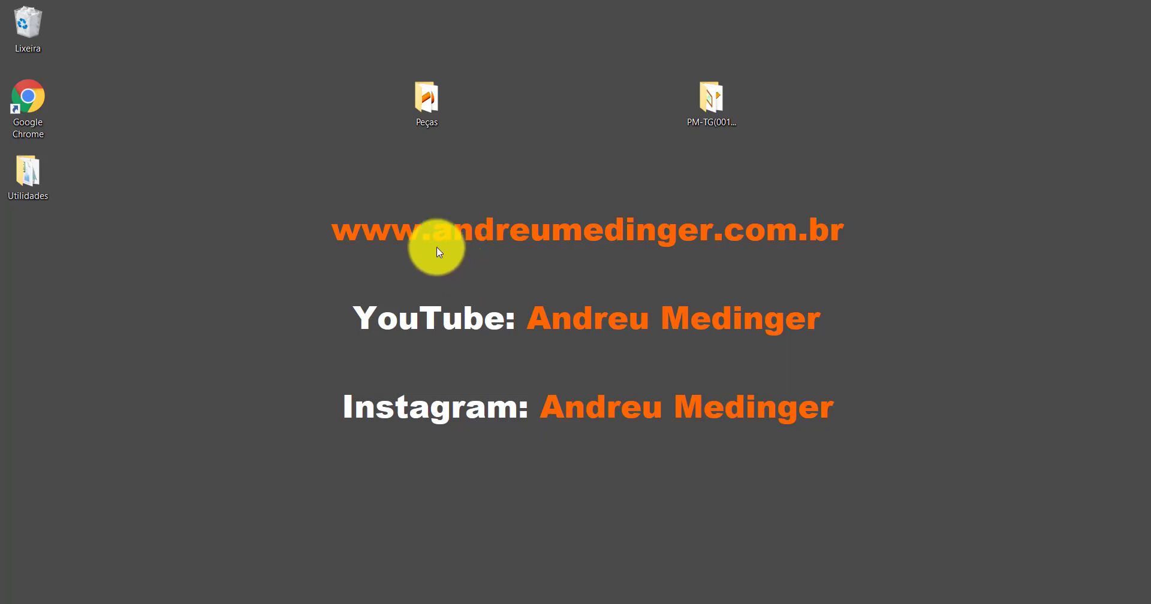
- Restore the PM-TG(001)1700 wood-chipper assembly window and zoom in and out over the model
{"action": "left_click", "coordinate": [435, 600]}
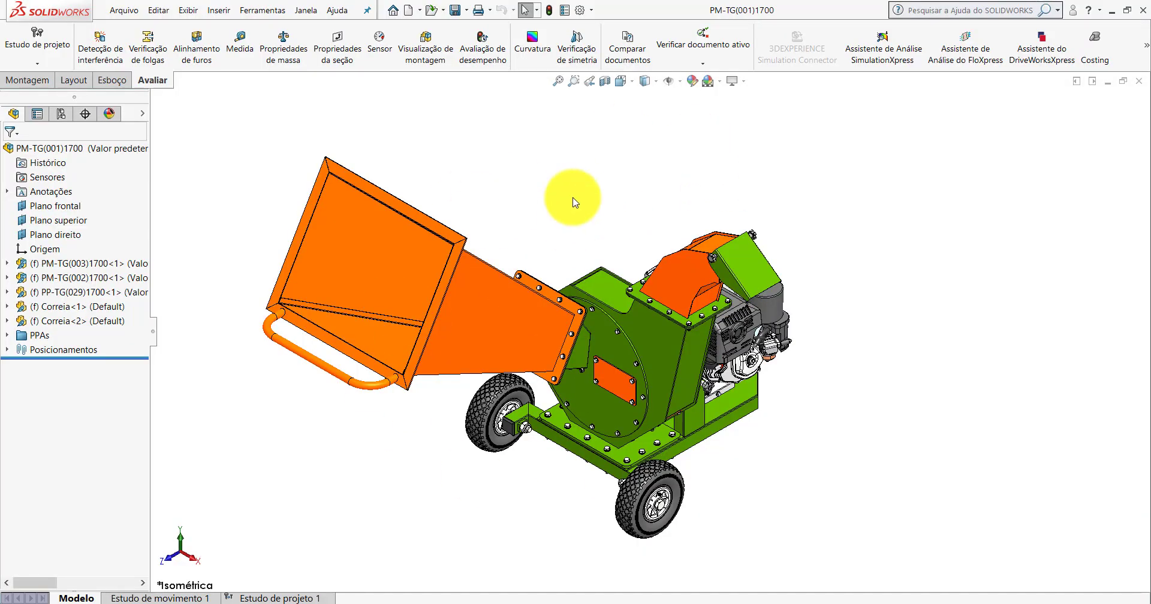
{"action": "scroll", "coordinate": [629, 381], "scroll_direction": "down", "scroll_amount": 5}
{"action": "scroll", "coordinate": [634, 310], "scroll_direction": "down", "scroll_amount": 3}
{"action": "scroll", "coordinate": [633, 310], "scroll_direction": "up", "scroll_amount": 3}
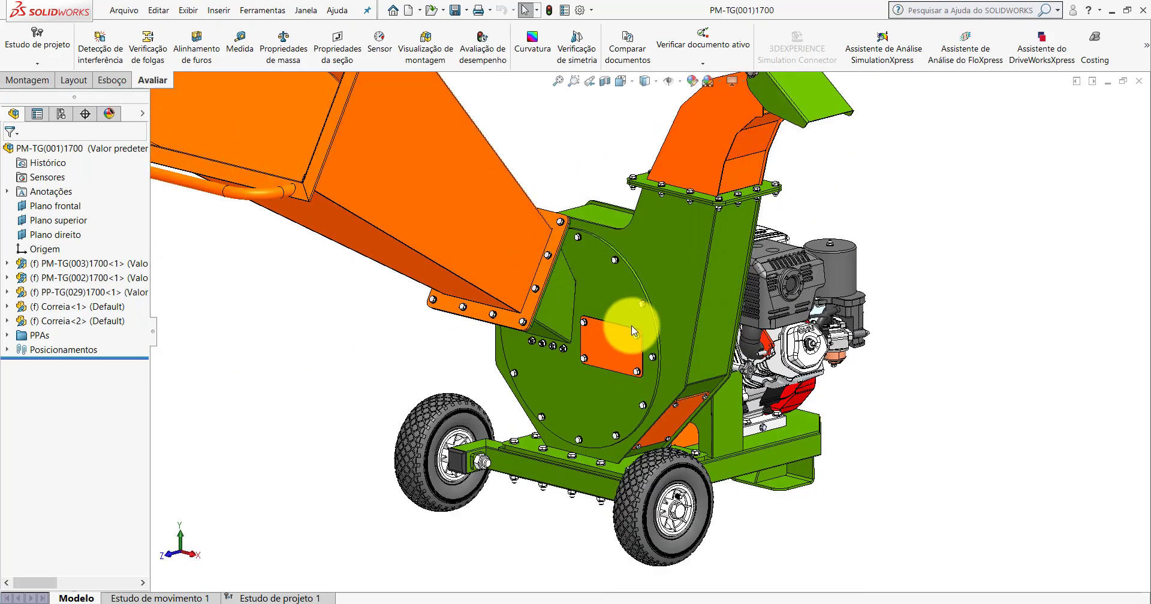
{"action": "scroll", "coordinate": [660, 300], "scroll_direction": "up", "scroll_amount": 3}
{"action": "scroll", "coordinate": [629, 240], "scroll_direction": "down", "scroll_amount": 2}
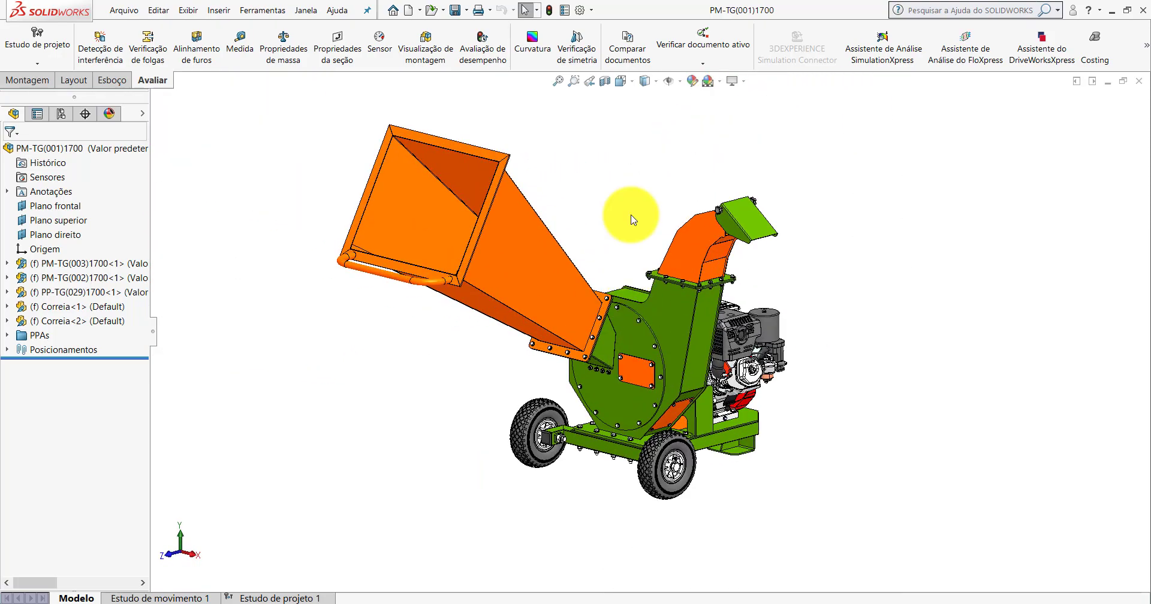
- Minimize SOLIDWORKS to show the desktop with the Peças and PM-TG(001)1800 folders
{"action": "left_click", "coordinate": [1113, 11]}
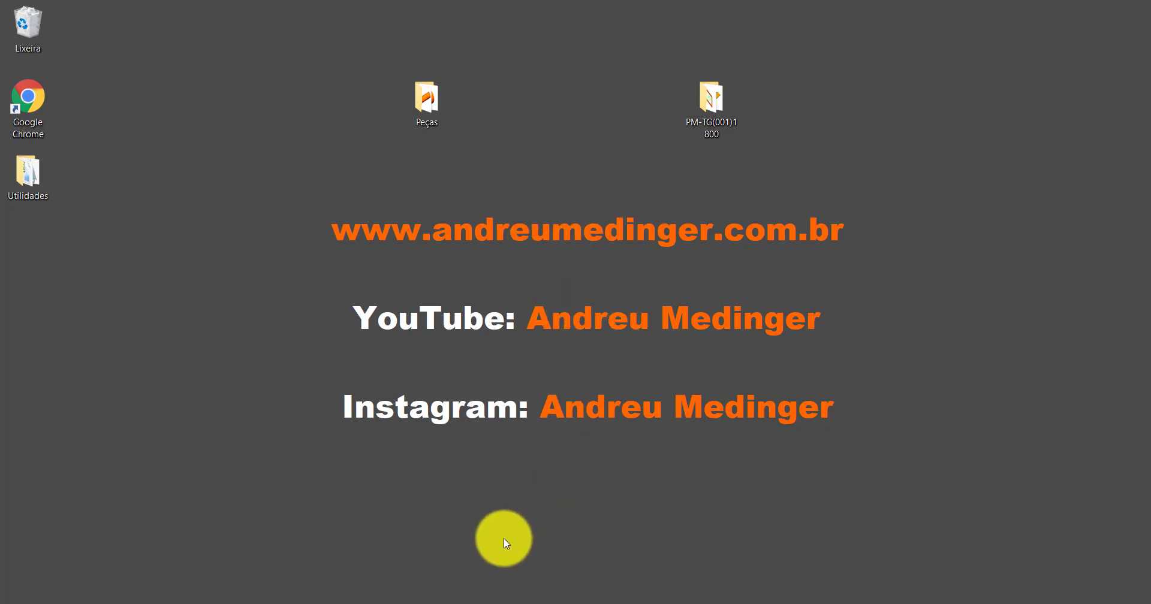
- Open the Peças folder and launch part PP-TG(017)1700_2 in SOLIDWORKS
{"action": "double_click", "coordinate": [421, 119]}
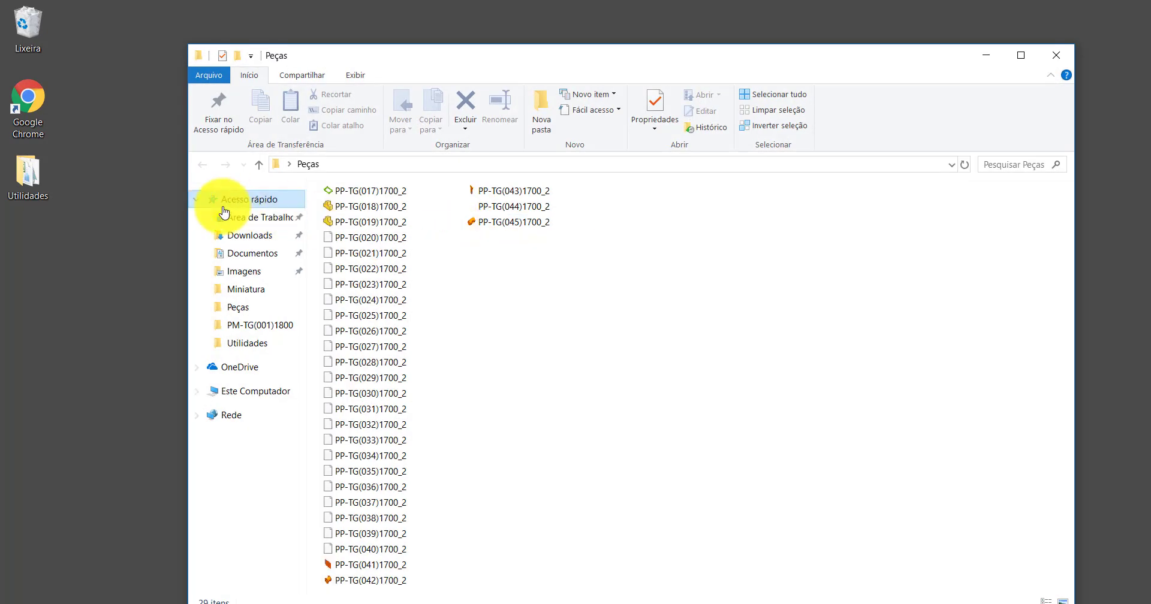
{"action": "left_click", "coordinate": [199, 200]}
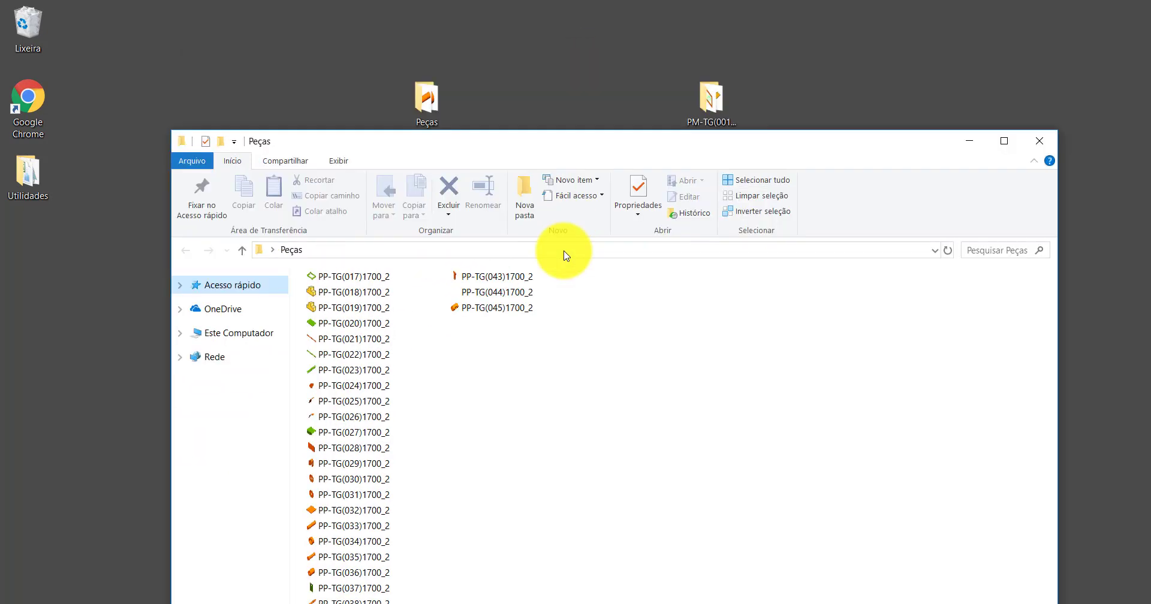
{"action": "left_click", "coordinate": [428, 99]}
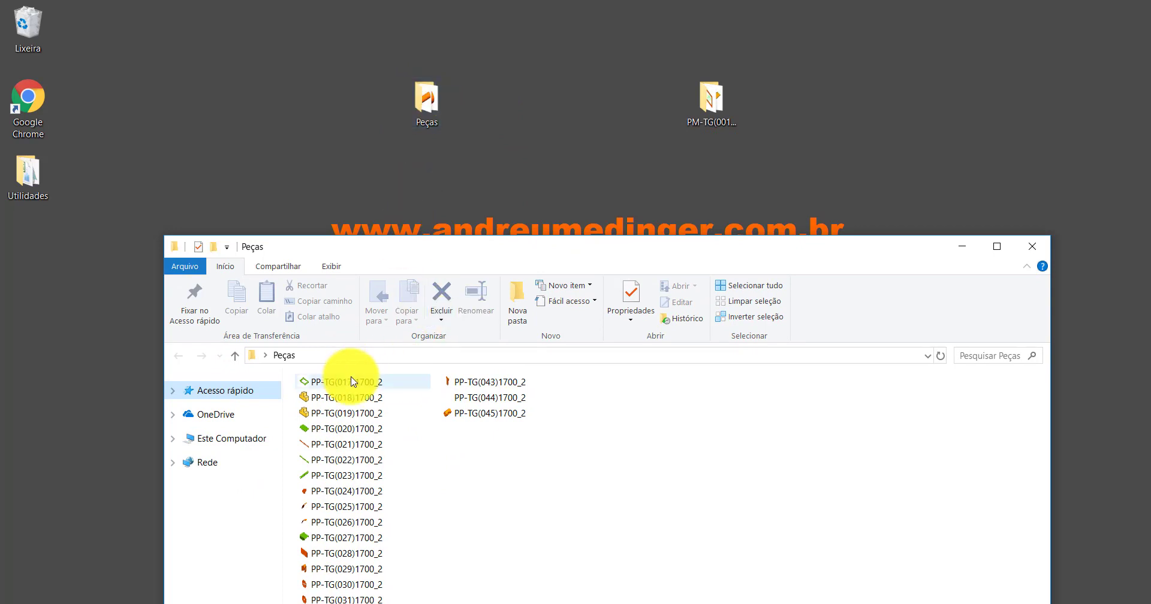
{"action": "left_click_drag", "start_coordinate": [509, 248], "coordinate": [513, 162]}
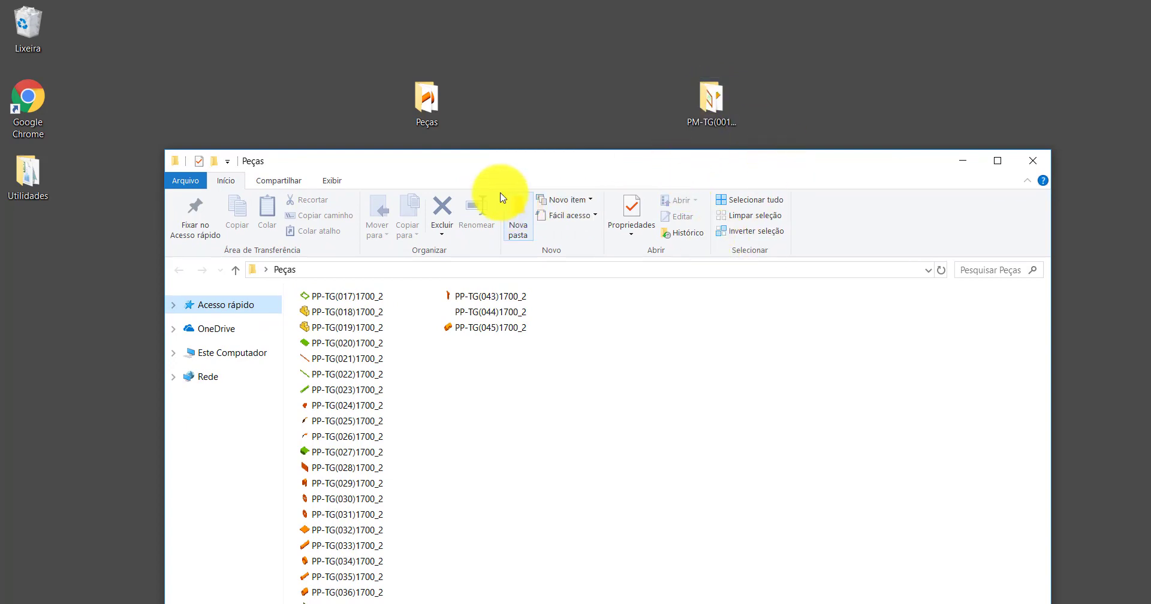
{"action": "double_click", "coordinate": [351, 298]}
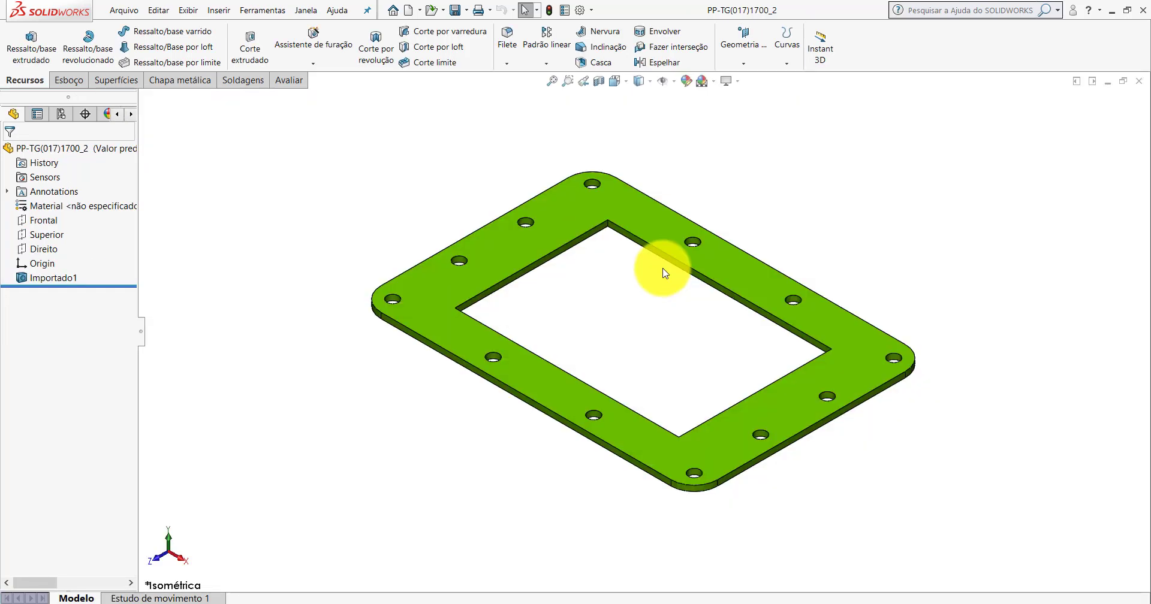
{"action": "left_click", "coordinate": [429, 603]}
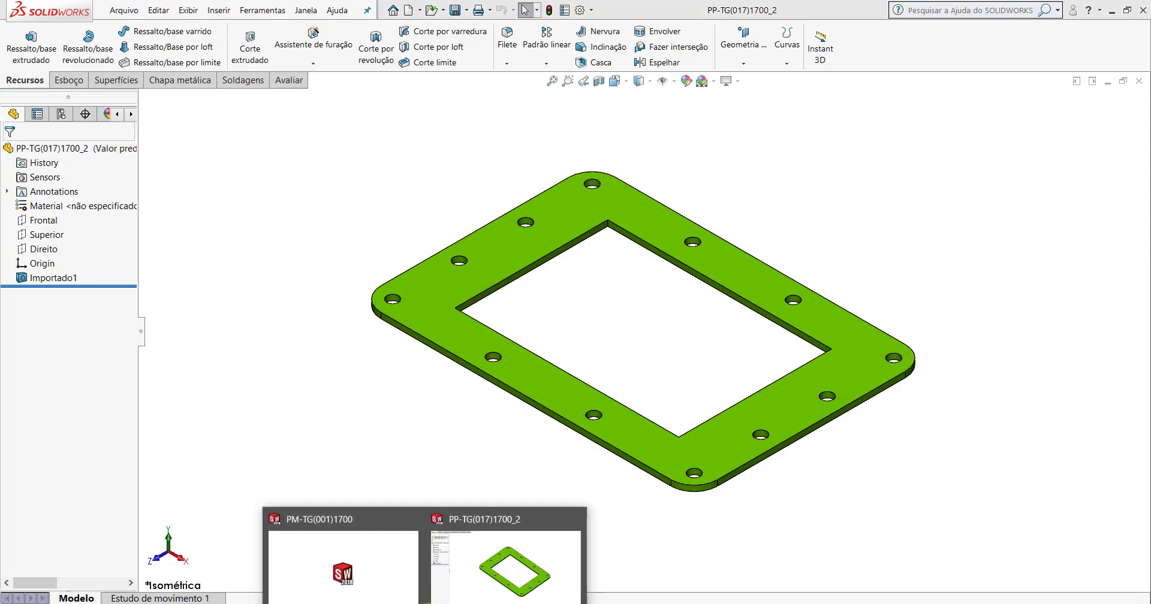
{"action": "left_click", "coordinate": [378, 559]}
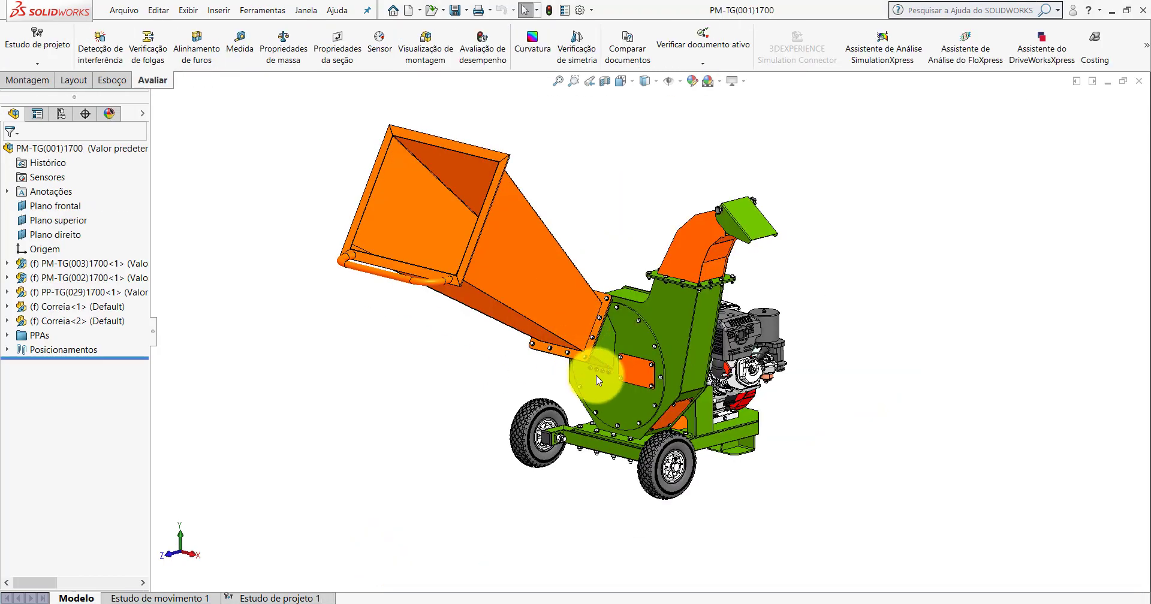
{"action": "scroll", "coordinate": [643, 421], "scroll_direction": "down", "scroll_amount": 2}
{"action": "scroll", "coordinate": [642, 421], "scroll_direction": "down", "scroll_amount": 3}
{"action": "left_click", "coordinate": [631, 443]}
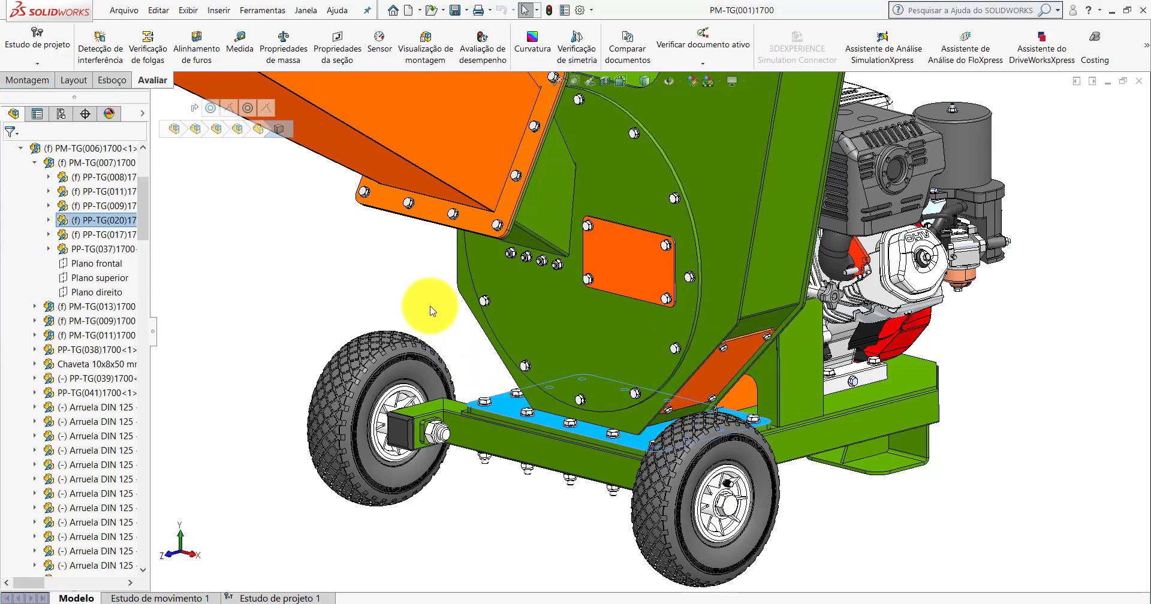
{"action": "key", "text": "Escape"}
{"action": "scroll", "coordinate": [686, 304], "scroll_direction": "up", "scroll_amount": 4}
{"action": "scroll", "coordinate": [690, 204], "scroll_direction": "down", "scroll_amount": 3}
{"action": "scroll", "coordinate": [719, 234], "scroll_direction": "down", "scroll_amount": 3}
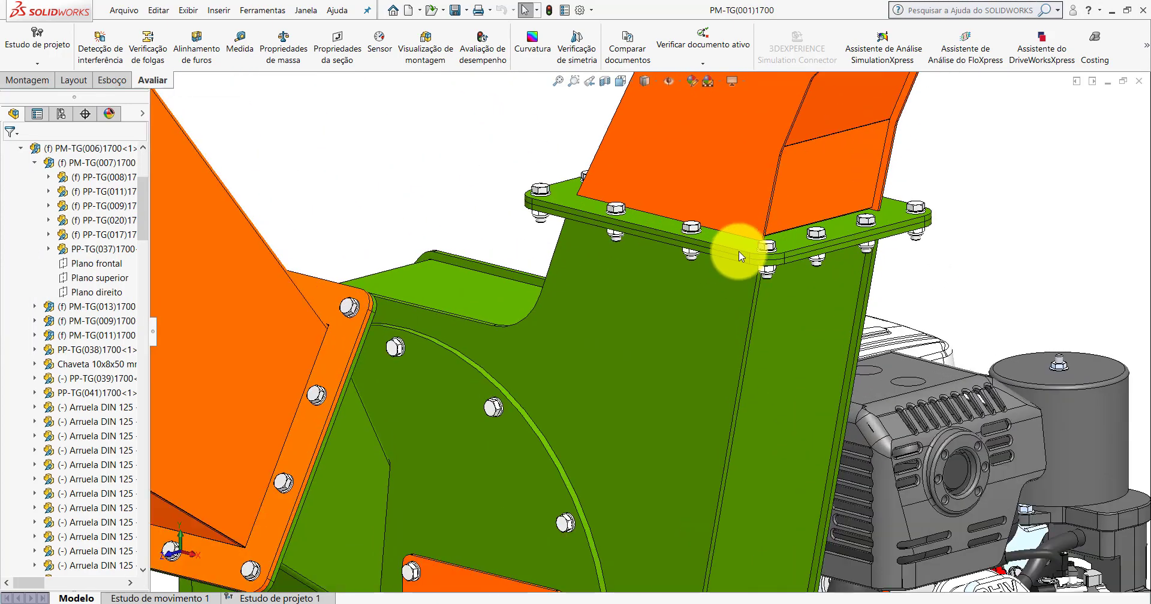
{"action": "scroll", "coordinate": [735, 240], "scroll_direction": "down", "scroll_amount": 2}
{"action": "left_click", "coordinate": [735, 240]}
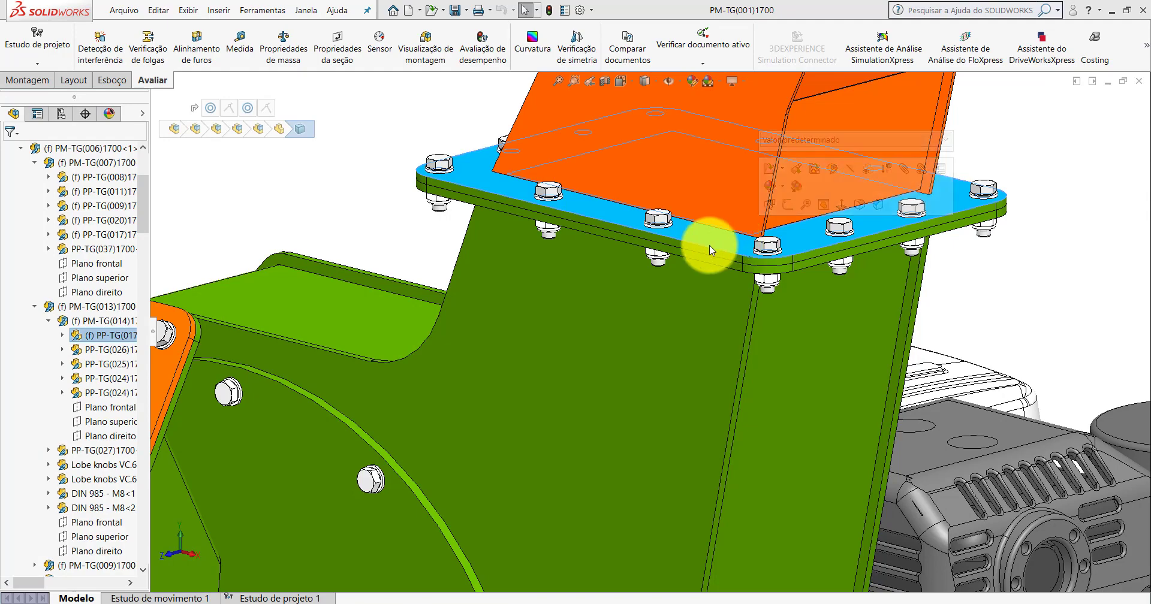
{"action": "middle_click_drag", "start_coordinate": [748, 239], "coordinate": [752, 247]}
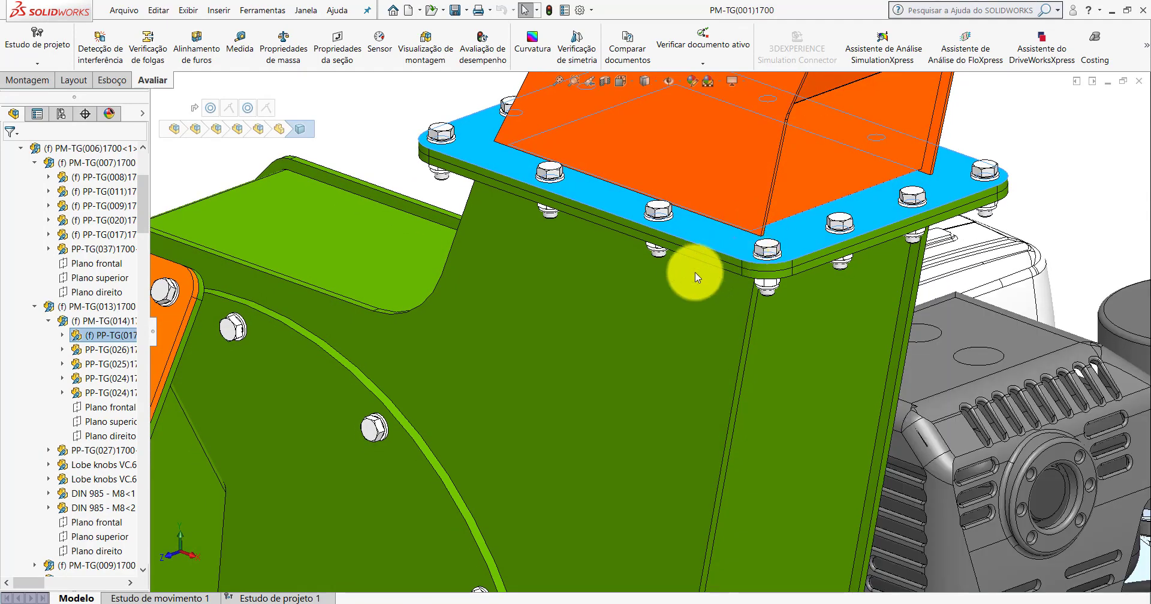
{"action": "scroll", "coordinate": [585, 339], "scroll_direction": "up", "scroll_amount": 5}
{"action": "scroll", "coordinate": [582, 340], "scroll_direction": "down", "scroll_amount": 2}
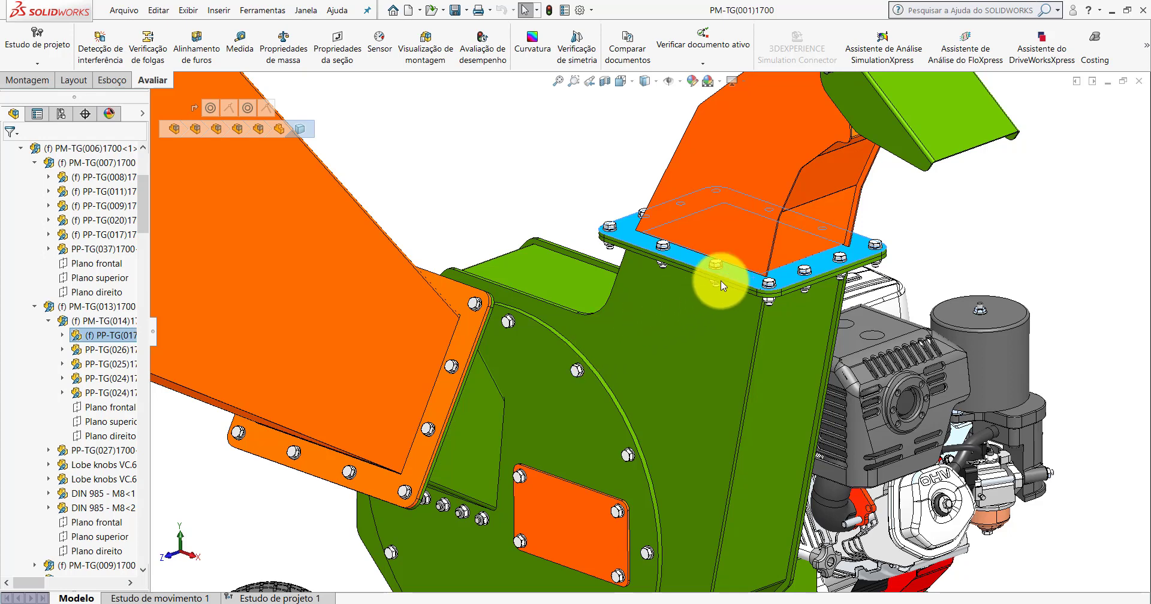
{"action": "left_click", "coordinate": [462, 333]}
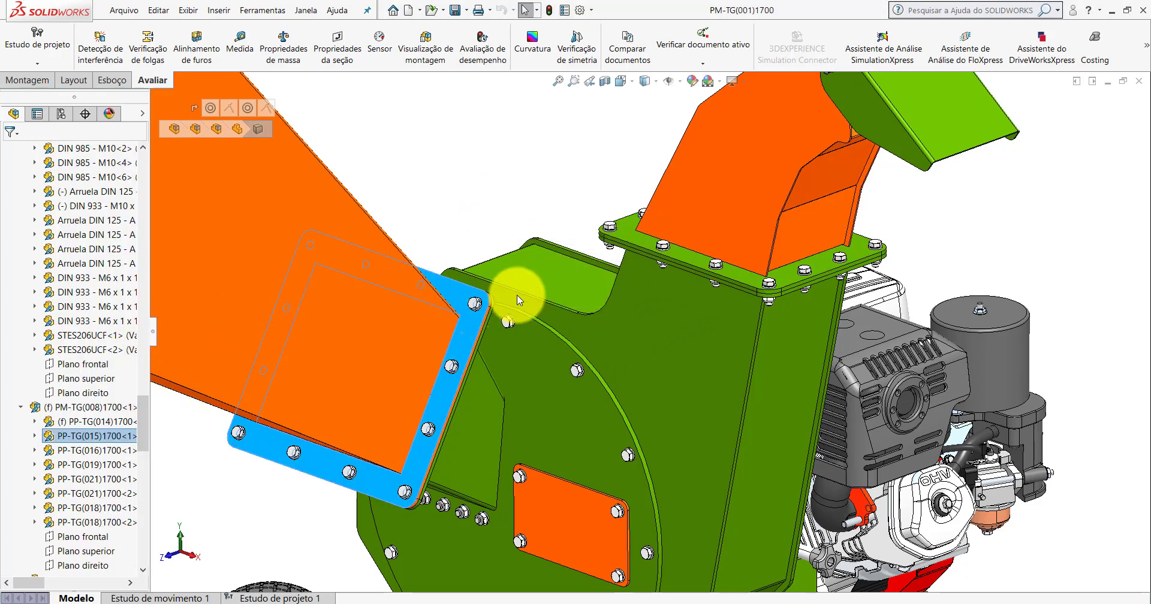
{"action": "scroll", "coordinate": [516, 295], "scroll_direction": "down", "scroll_amount": 5}
{"action": "left_click", "coordinate": [527, 321]}
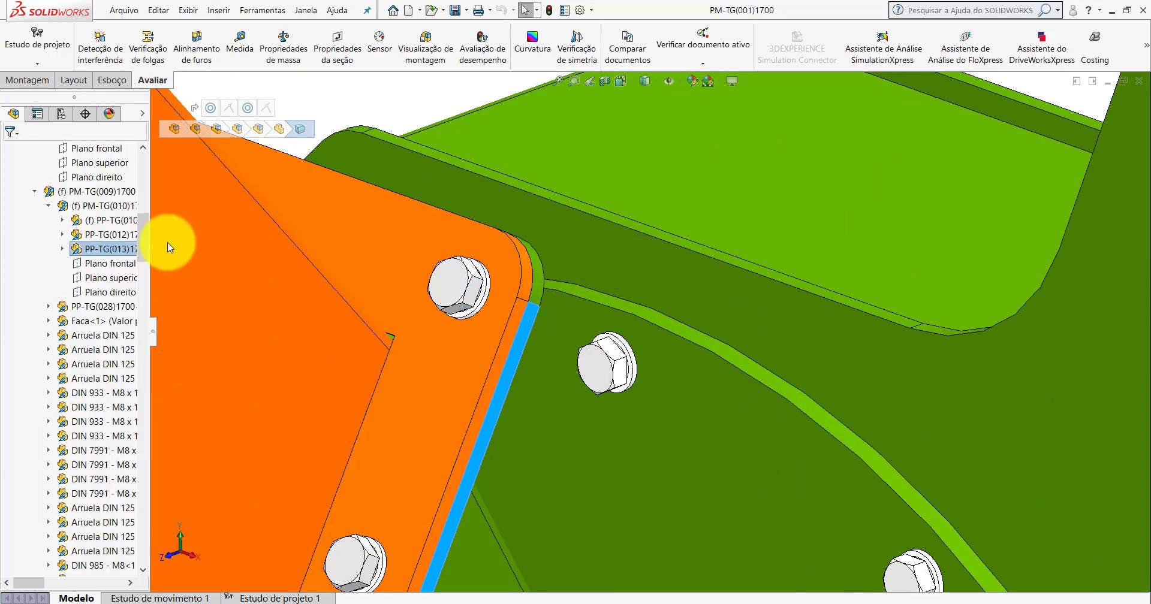
{"action": "mouse_move", "coordinate": [153, 332]}
{"action": "left_mouse_down"}
{"action": "mouse_move", "coordinate": [232, 324]}
{"action": "mouse_move", "coordinate": [131, 324]}
{"action": "left_mouse_up"}
{"action": "scroll", "coordinate": [633, 307], "scroll_direction": "up", "scroll_amount": 3}
{"action": "scroll", "coordinate": [633, 308], "scroll_direction": "up", "scroll_amount": 3}
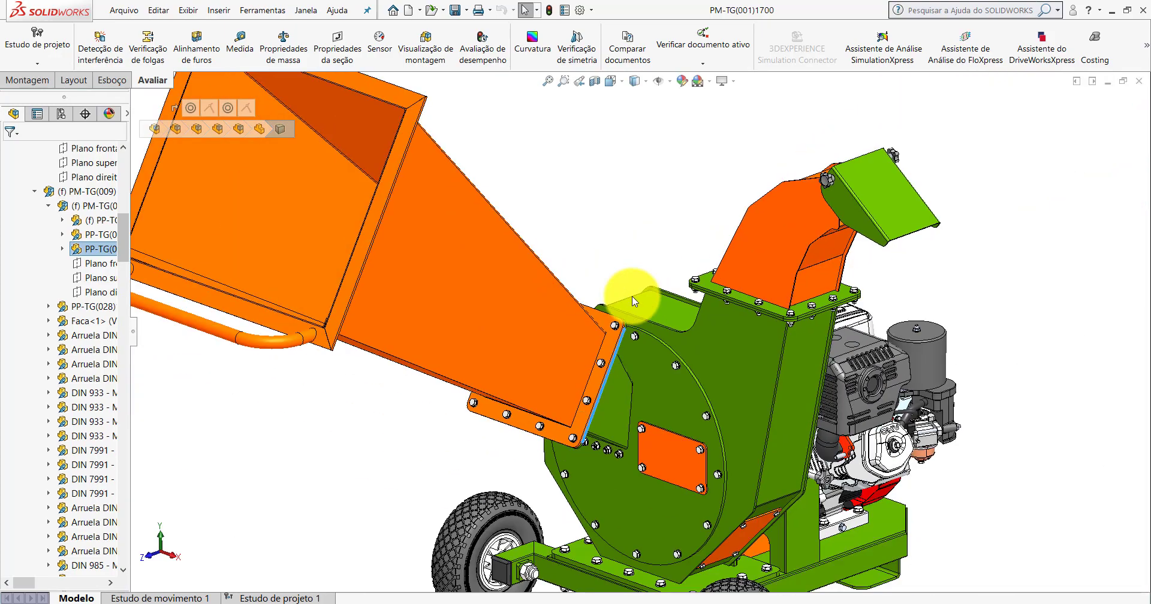
{"action": "left_click", "coordinate": [633, 298]}
{"action": "scroll", "coordinate": [687, 348], "scroll_direction": "down", "scroll_amount": 2}
{"action": "scroll", "coordinate": [687, 350], "scroll_direction": "down", "scroll_amount": 2}
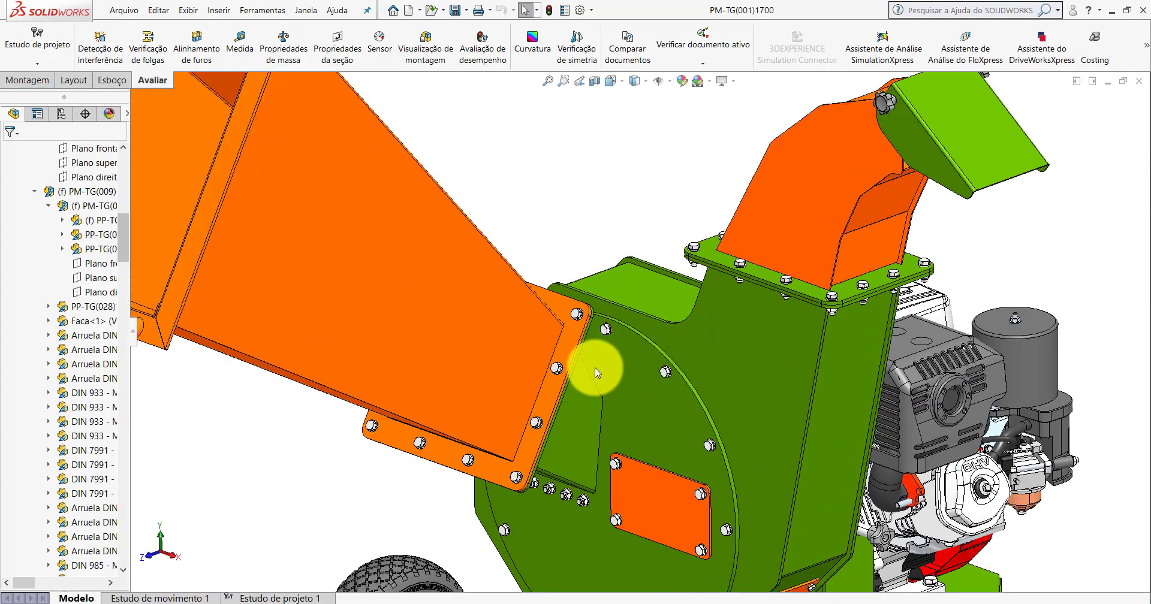
{"action": "scroll", "coordinate": [588, 354], "scroll_direction": "down", "scroll_amount": 3}
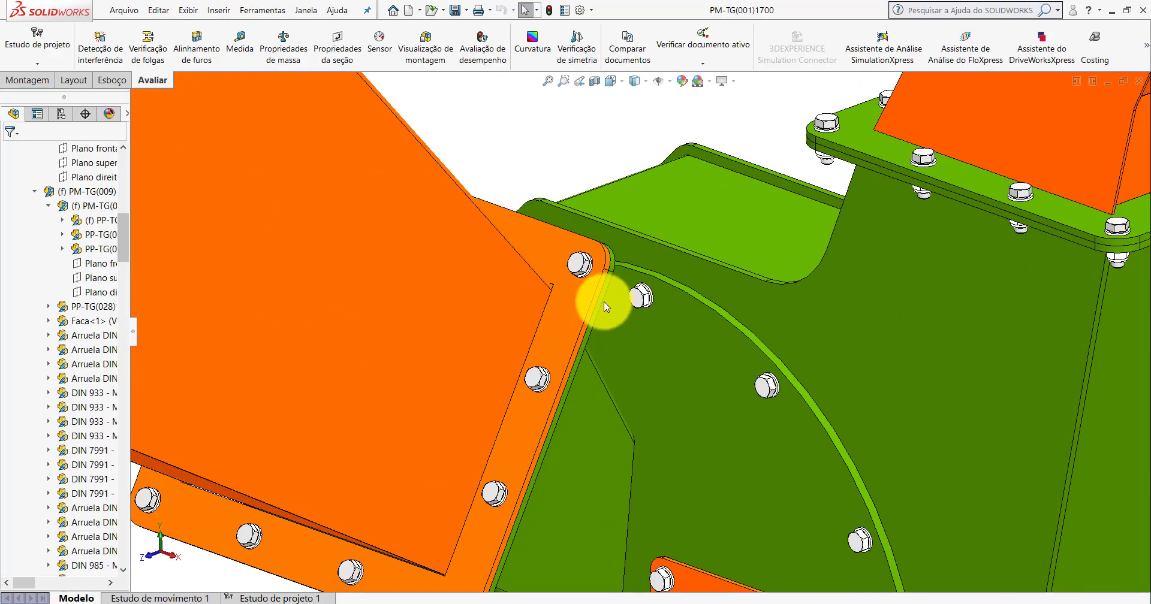
{"action": "scroll", "coordinate": [603, 301], "scroll_direction": "up", "scroll_amount": 3}
{"action": "scroll", "coordinate": [713, 313], "scroll_direction": "up", "scroll_amount": 2}
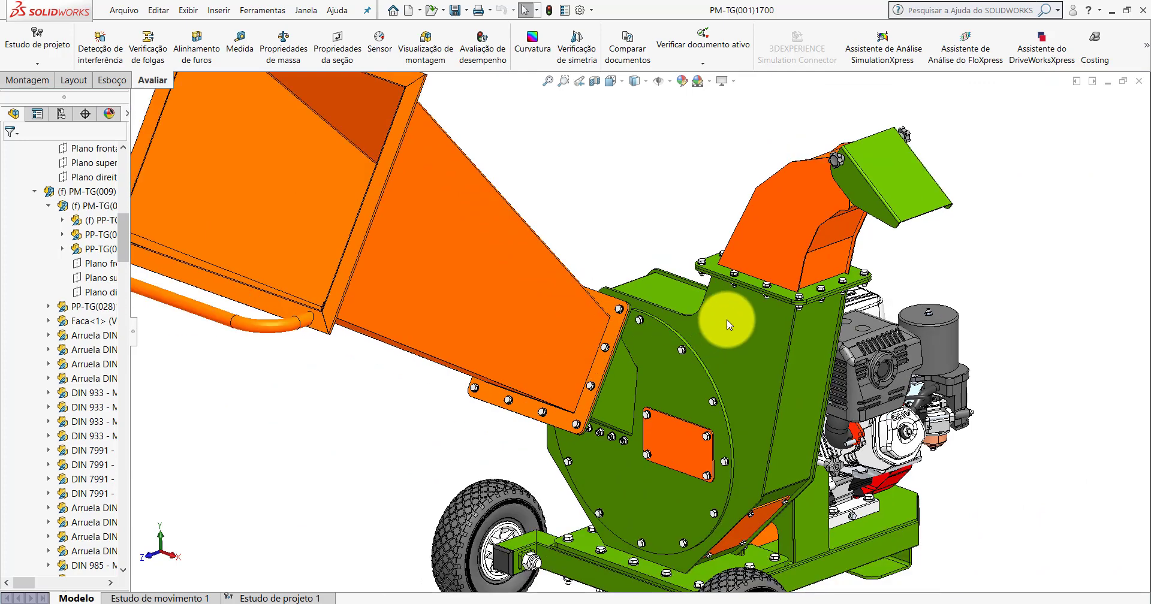
{"action": "scroll", "coordinate": [737, 308], "scroll_direction": "up", "scroll_amount": 2}
{"action": "scroll", "coordinate": [745, 303], "scroll_direction": "down", "scroll_amount": 3}
{"action": "mouse_move", "coordinate": [437, 601]}
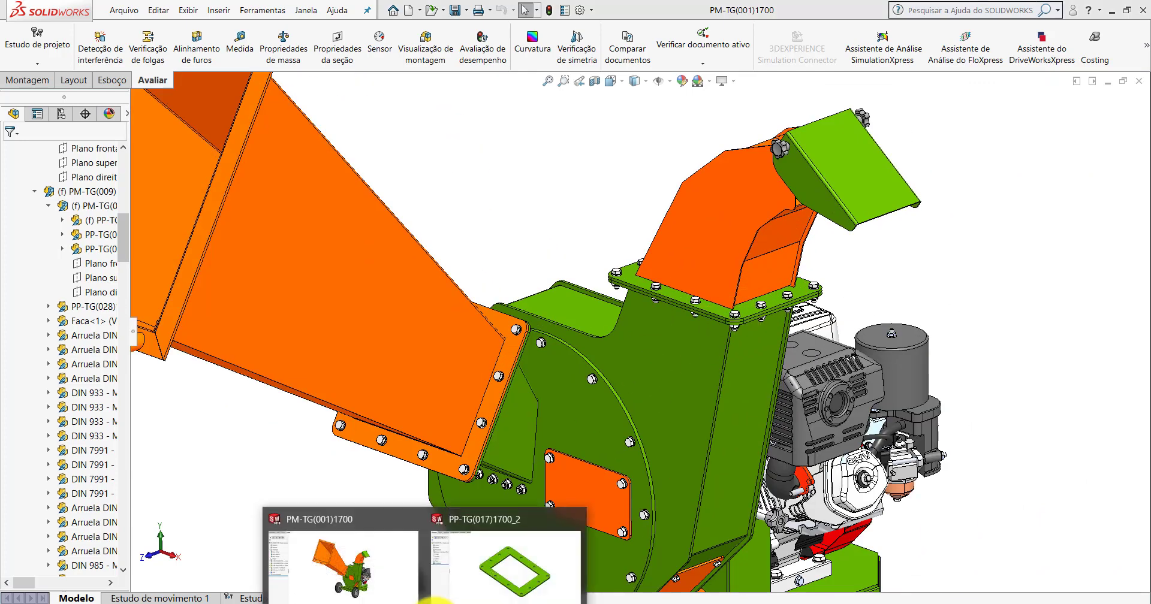
{"action": "left_click", "coordinate": [515, 558]}
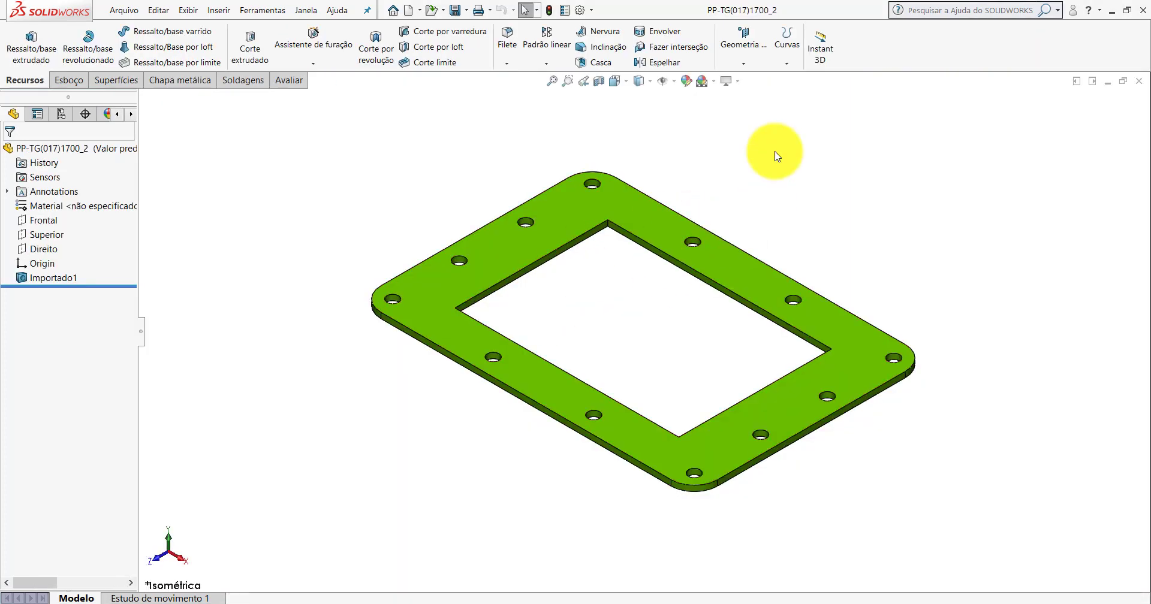
- In the Open dialog, browse to the PM-TG(001)1800 folder and list its part files
{"action": "left_click", "coordinate": [431, 10]}
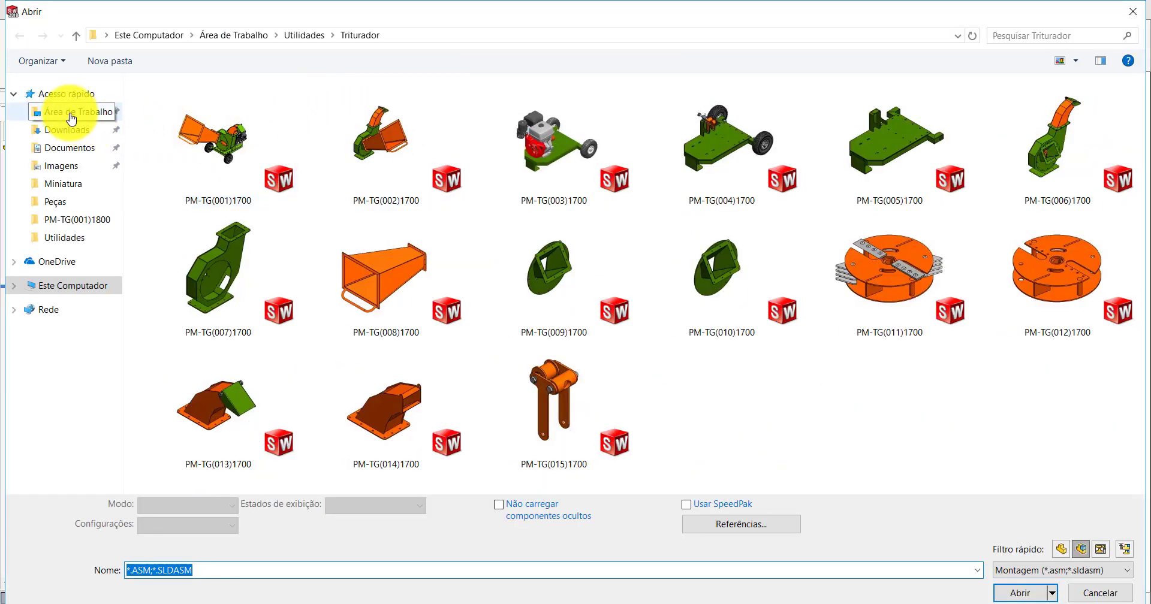
{"action": "left_click", "coordinate": [73, 111]}
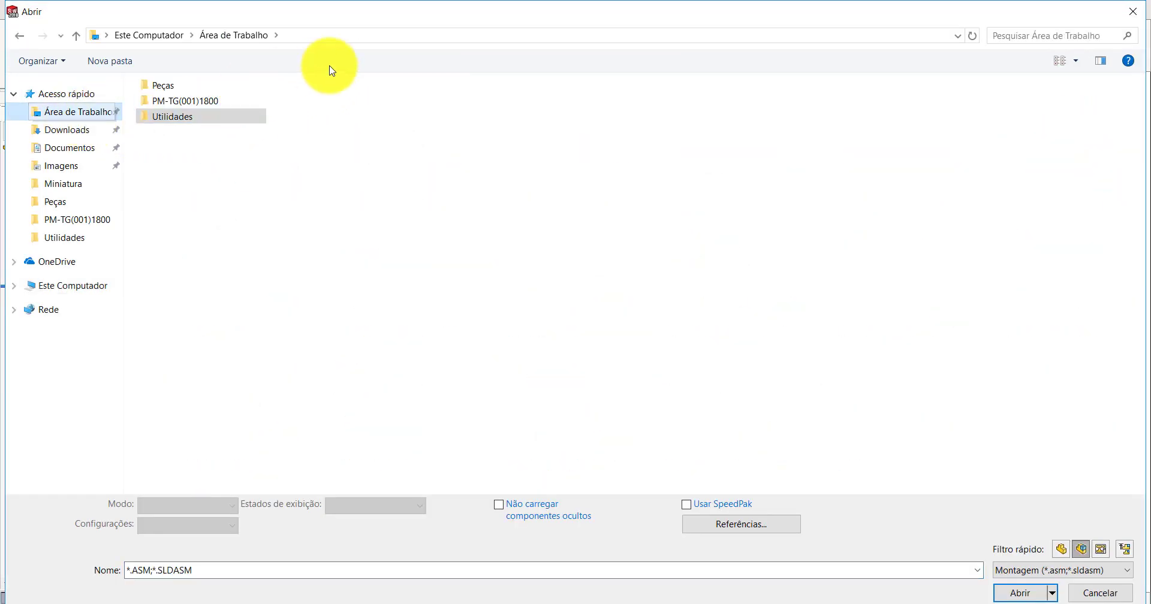
{"action": "double_click", "coordinate": [187, 102]}
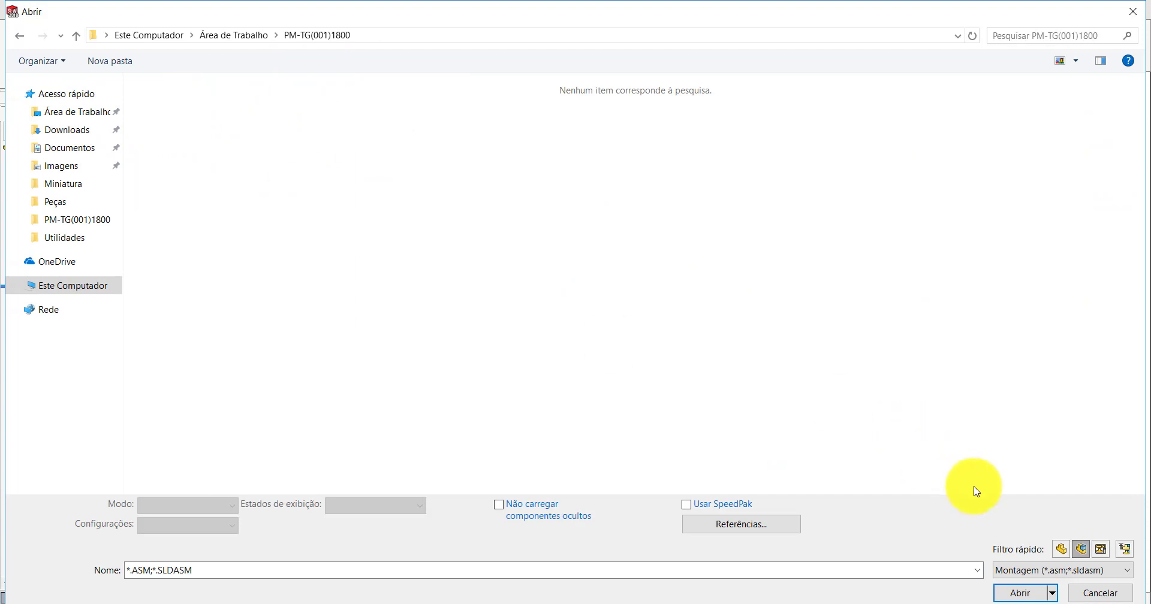
{"action": "left_click", "coordinate": [1061, 548]}
{"action": "left_click", "coordinate": [1081, 549]}
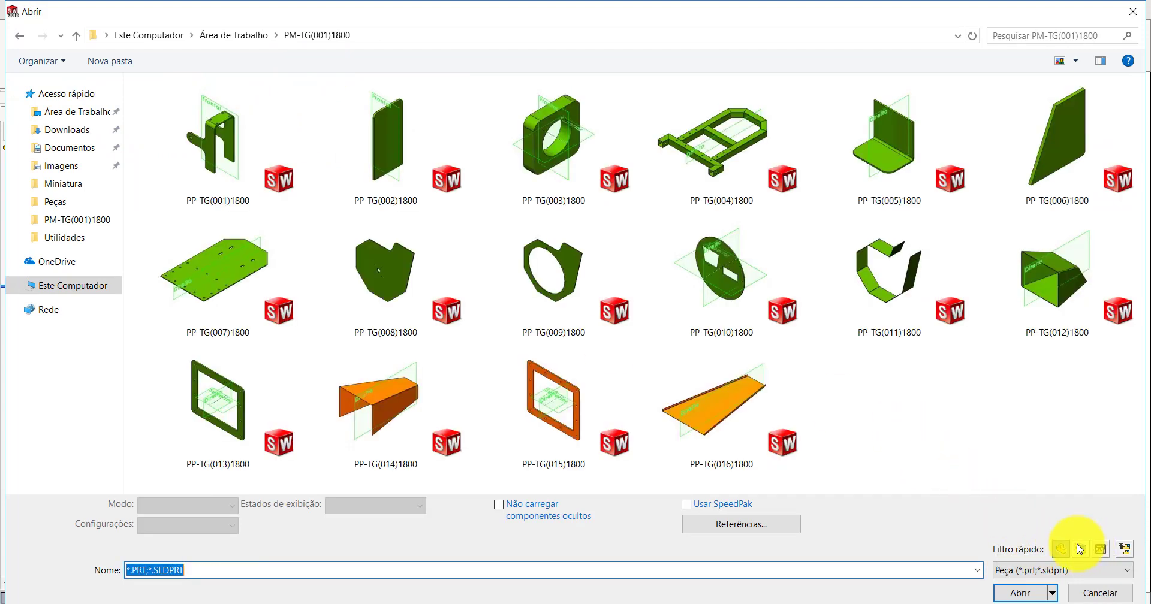
{"action": "right_click", "coordinate": [846, 383]}
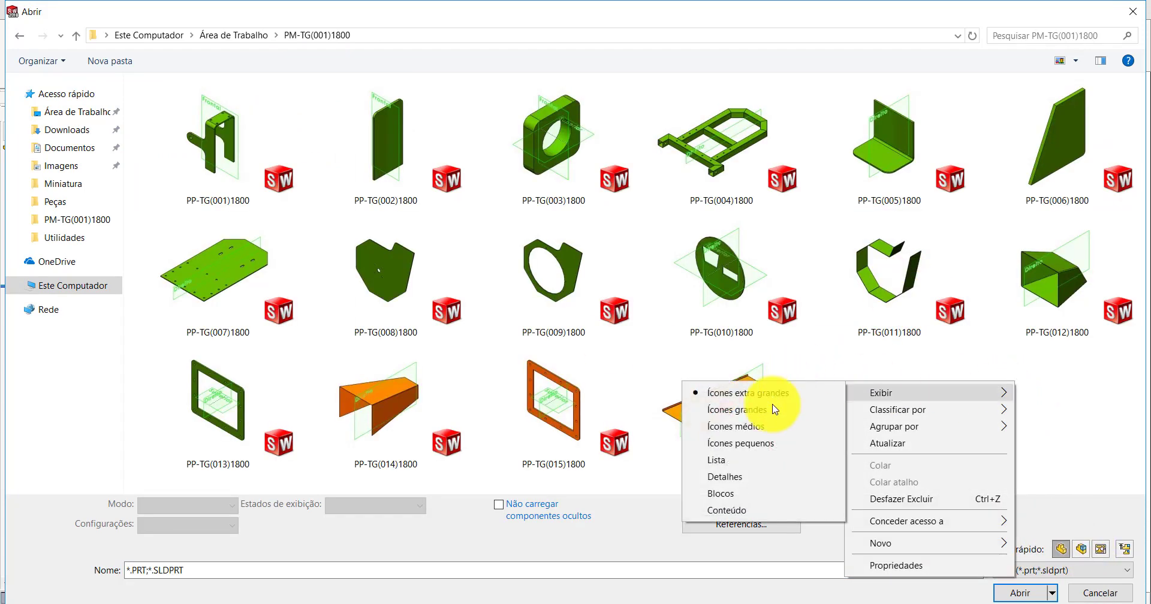
{"action": "left_click", "coordinate": [690, 460]}
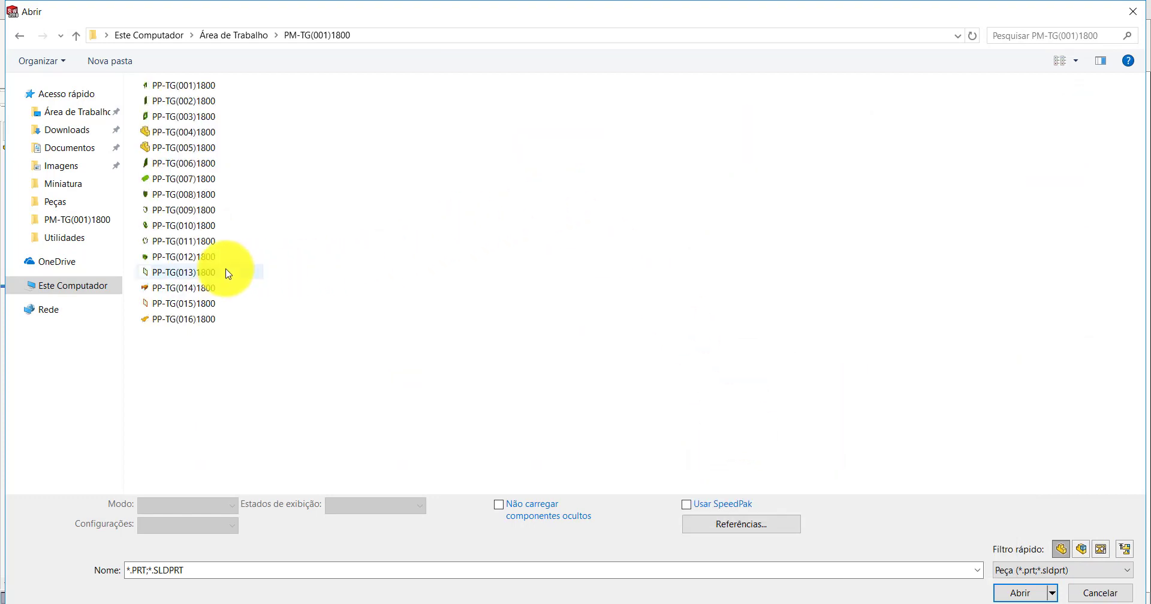
- Paste a copy of PP-TG(013)1800 and rename it PP-TG(017)1800
{"action": "left_click", "coordinate": [182, 276]}
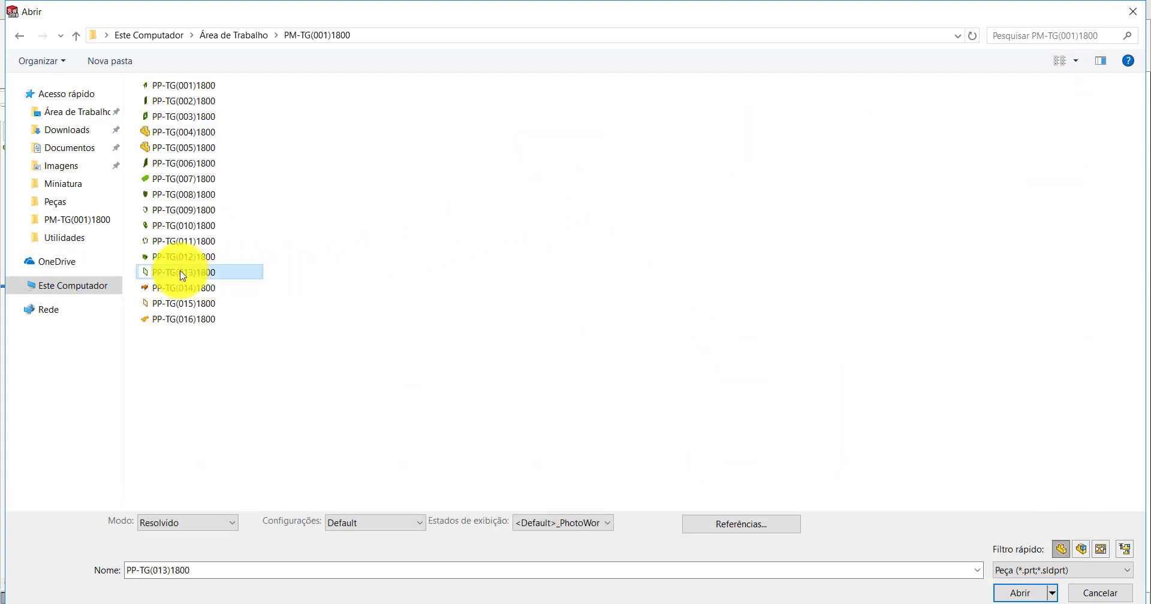
{"action": "left_click", "coordinate": [186, 393]}
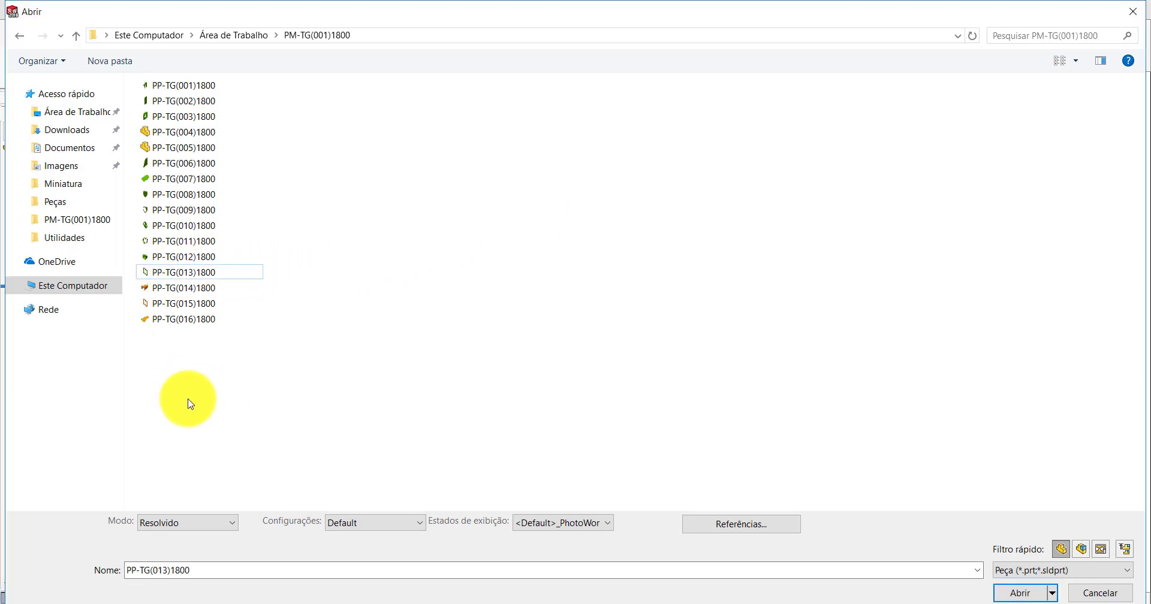
{"action": "key", "text": "ctrl+v"}
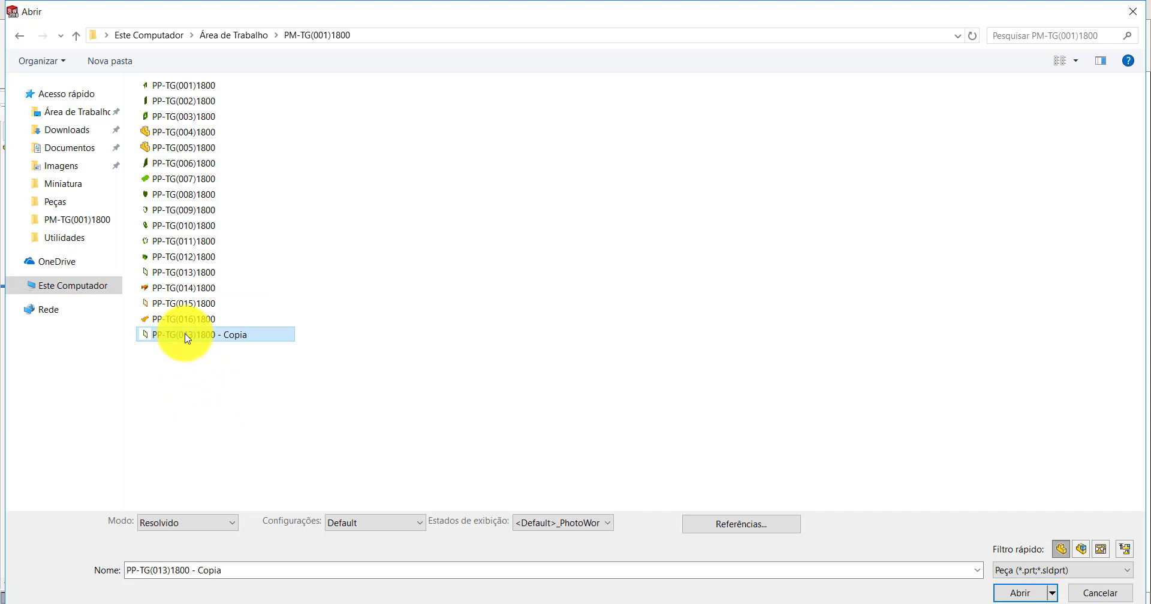
{"action": "right_click", "coordinate": [187, 338]}
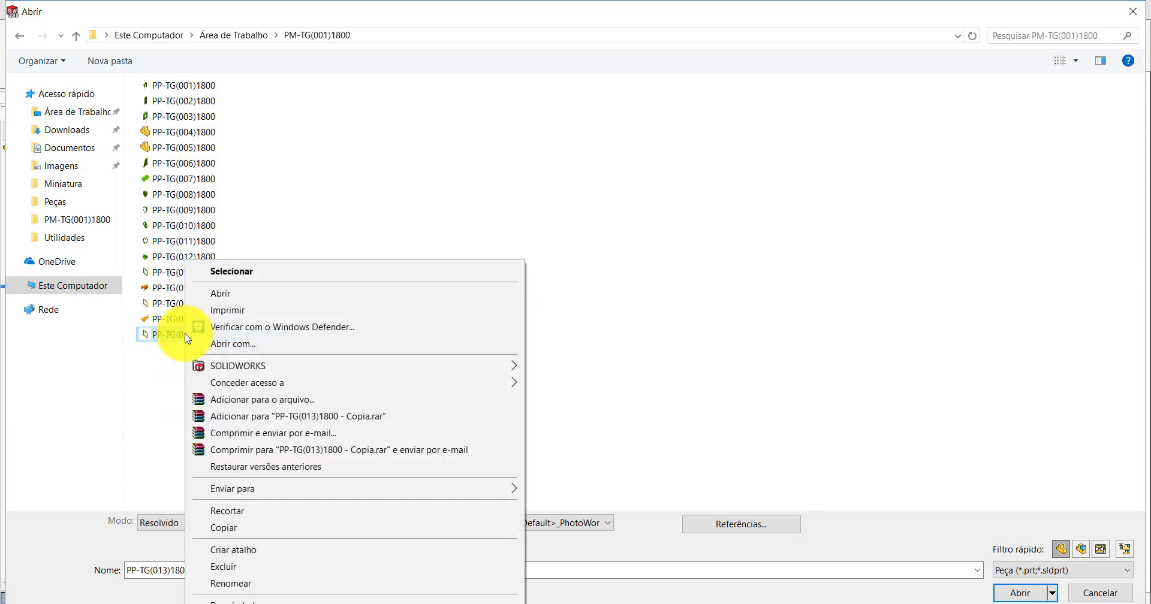
{"action": "left_click", "coordinate": [249, 582]}
{"action": "key", "text": "BackSpace"}
{"action": "key", "text": "BackSpace"}
{"action": "key", "text": "BackSpace"}
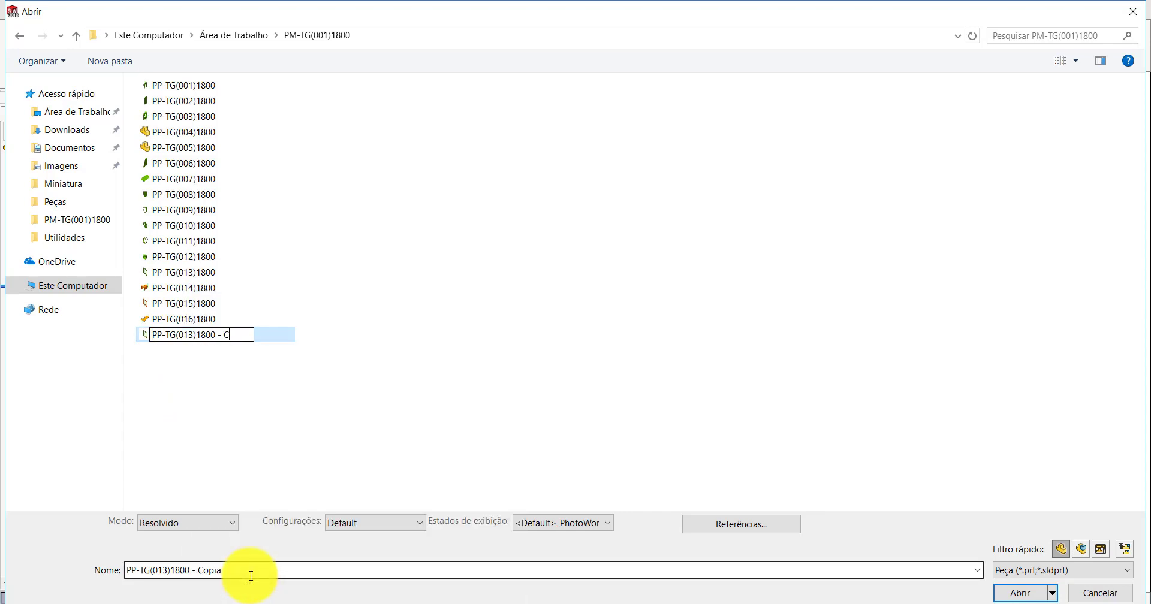
{"action": "key", "text": "BackSpace"}
{"action": "key", "text": "BackSpace"}
{"action": "key", "text": "BackSpace"}
{"action": "key", "text": "BackSpace"}
{"action": "type", "text": "7"}
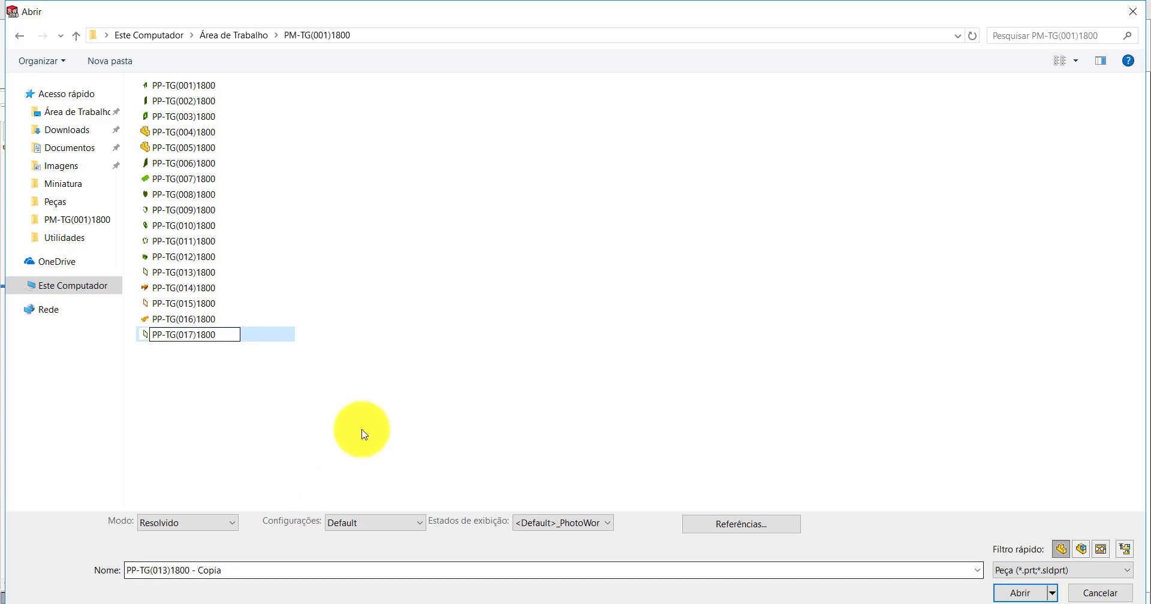
{"action": "left_click", "coordinate": [420, 332]}
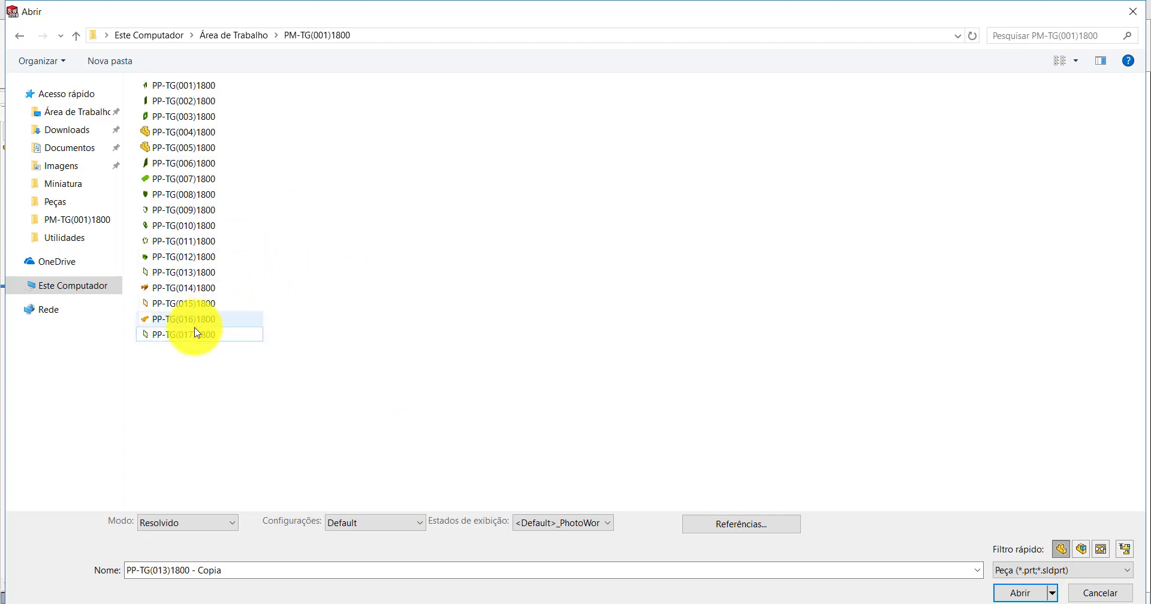
- Open PP-TG(017)1800, expand Flange-base1 and select its Esboço1 sketch
{"action": "double_click", "coordinate": [180, 342]}
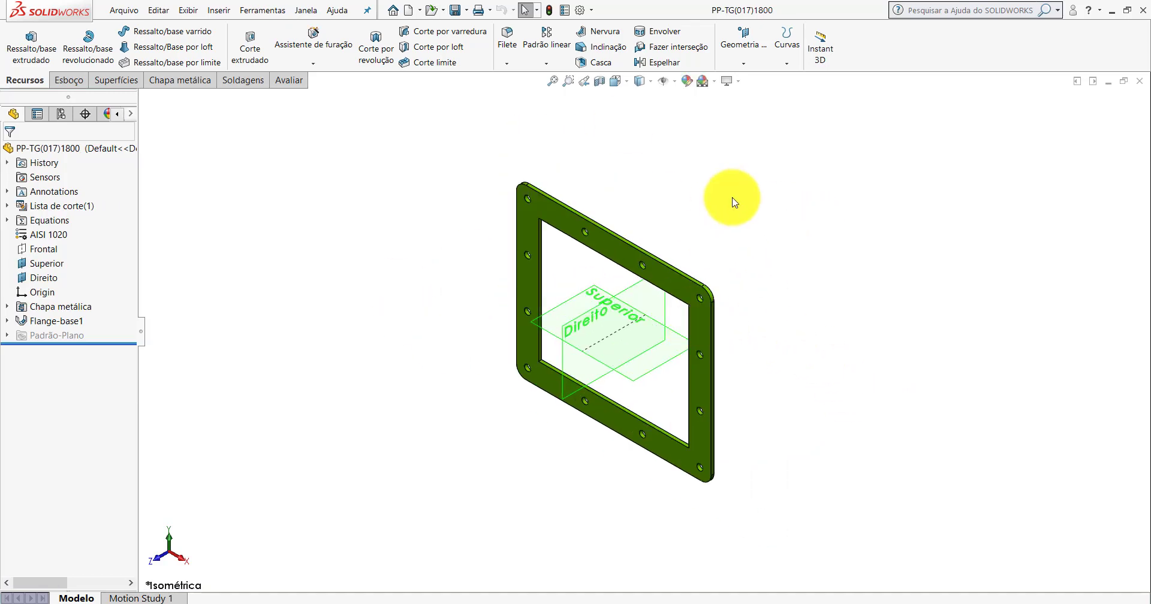
{"action": "scroll", "coordinate": [732, 276], "scroll_direction": "down", "scroll_amount": 4}
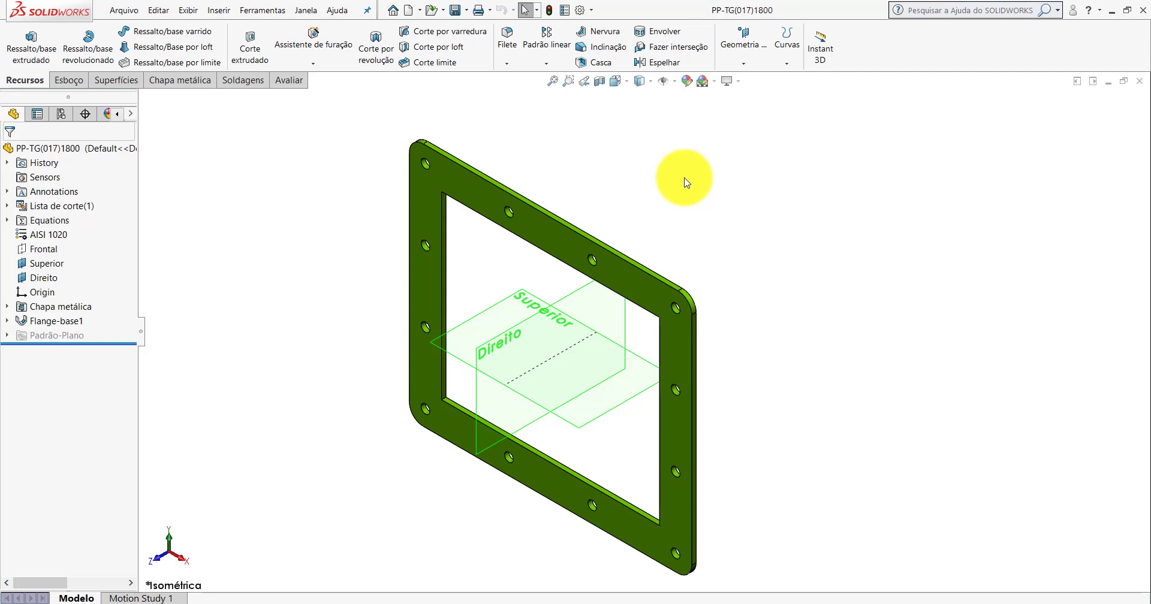
{"action": "scroll", "coordinate": [677, 263], "scroll_direction": "up", "scroll_amount": 3}
{"action": "scroll", "coordinate": [681, 327], "scroll_direction": "down", "scroll_amount": 1}
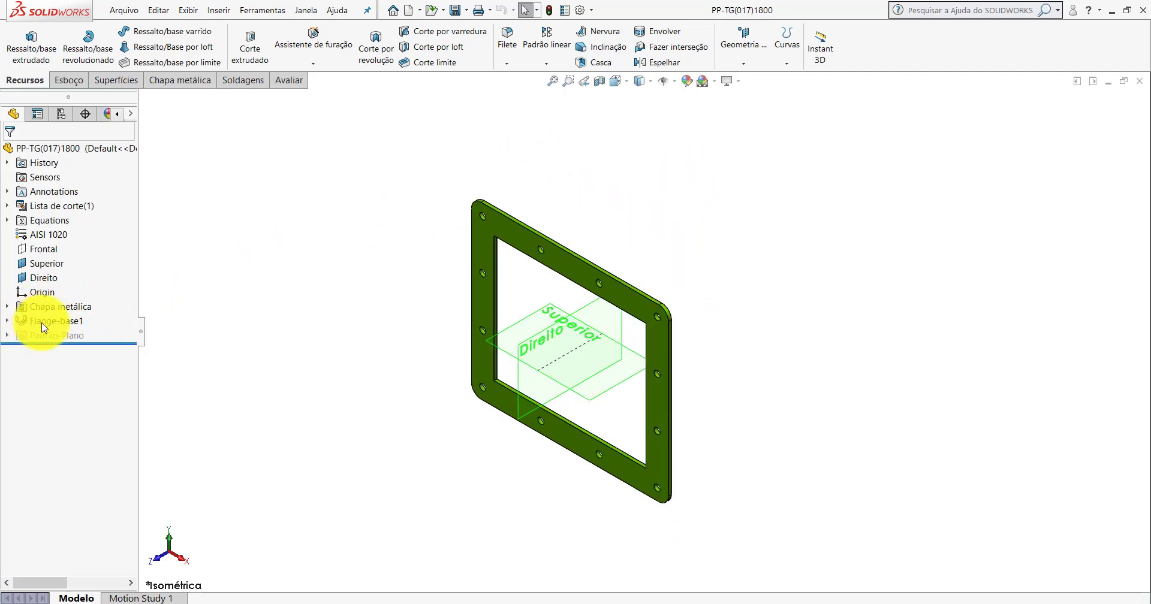
{"action": "left_click", "coordinate": [7, 322]}
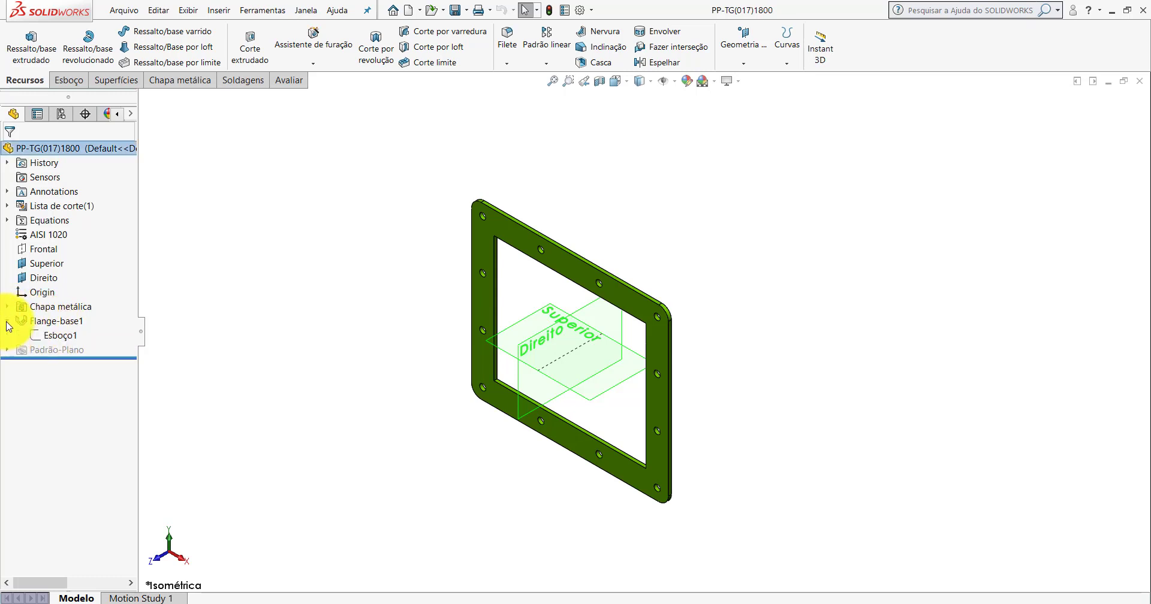
{"action": "left_click", "coordinate": [52, 337]}
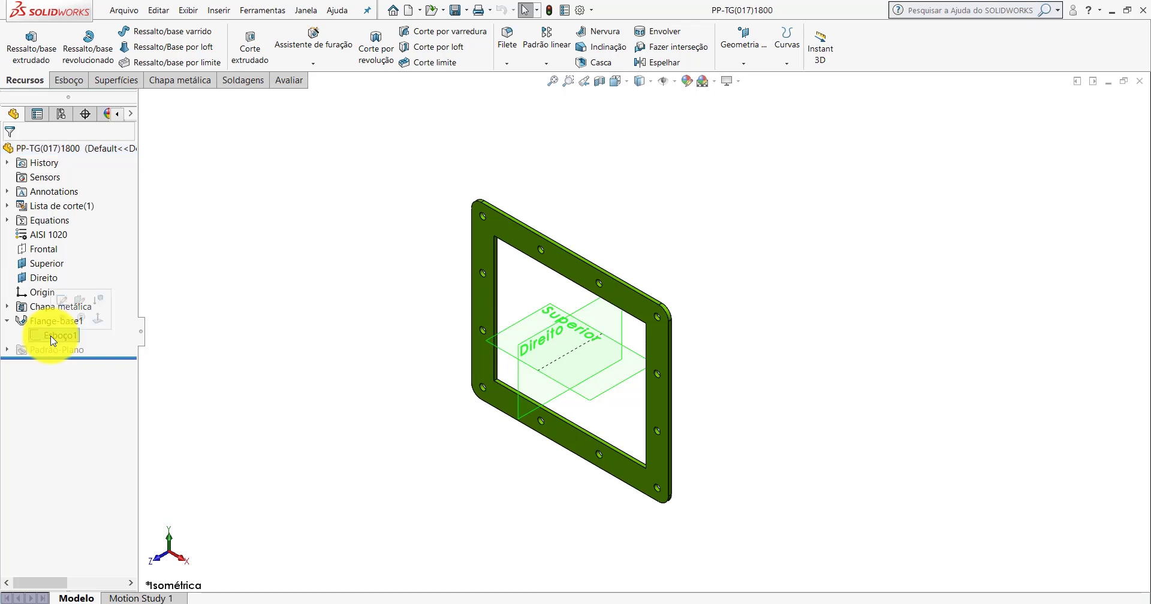
- Move sketch Esboço1 from the Frontal plane to the Superior plane
{"action": "left_click", "coordinate": [80, 306]}
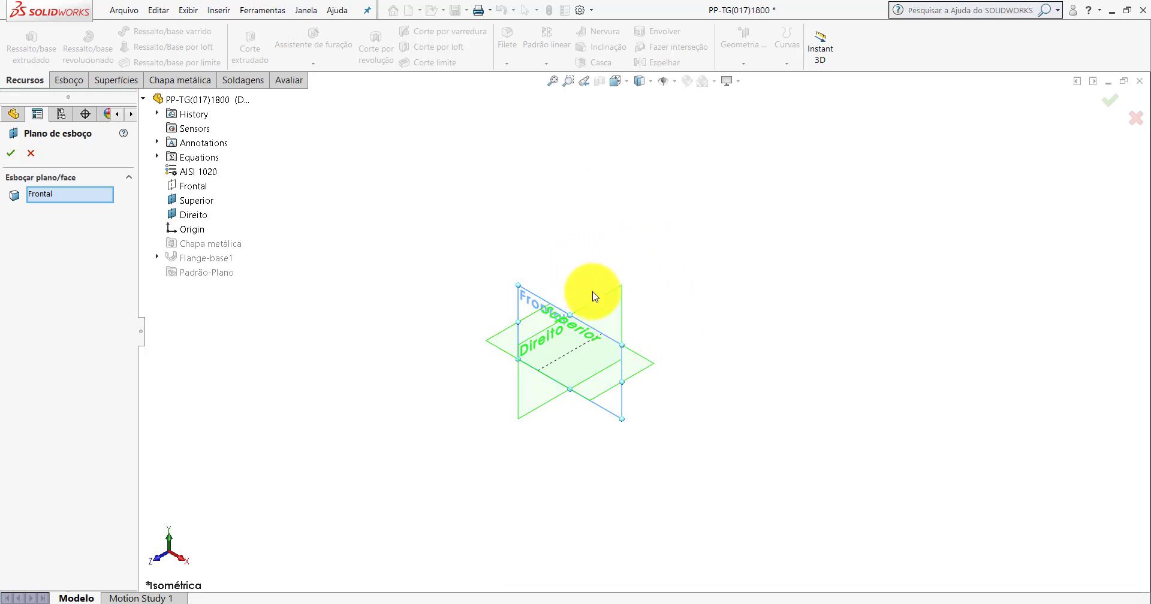
{"action": "scroll", "coordinate": [594, 296], "scroll_direction": "down", "scroll_amount": 1}
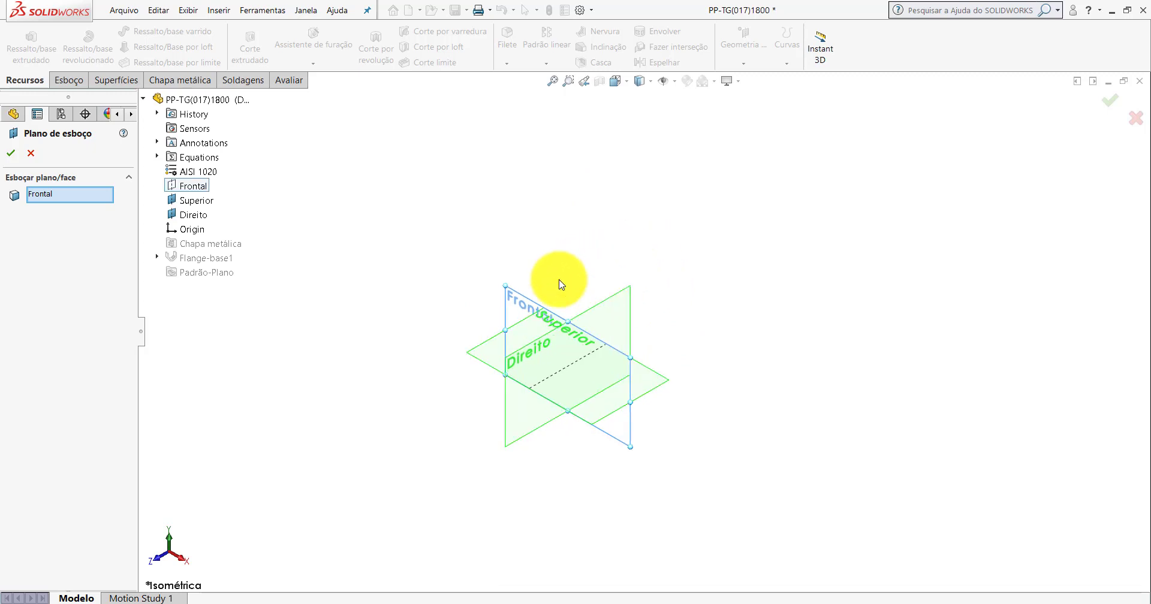
{"action": "left_click", "coordinate": [193, 201]}
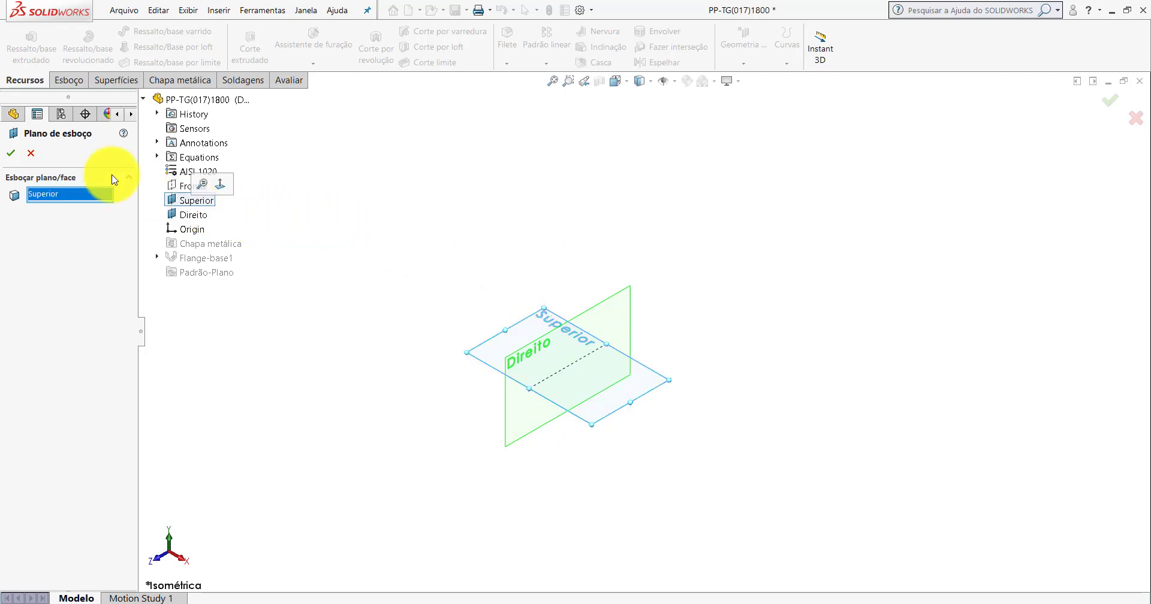
{"action": "left_click", "coordinate": [12, 157]}
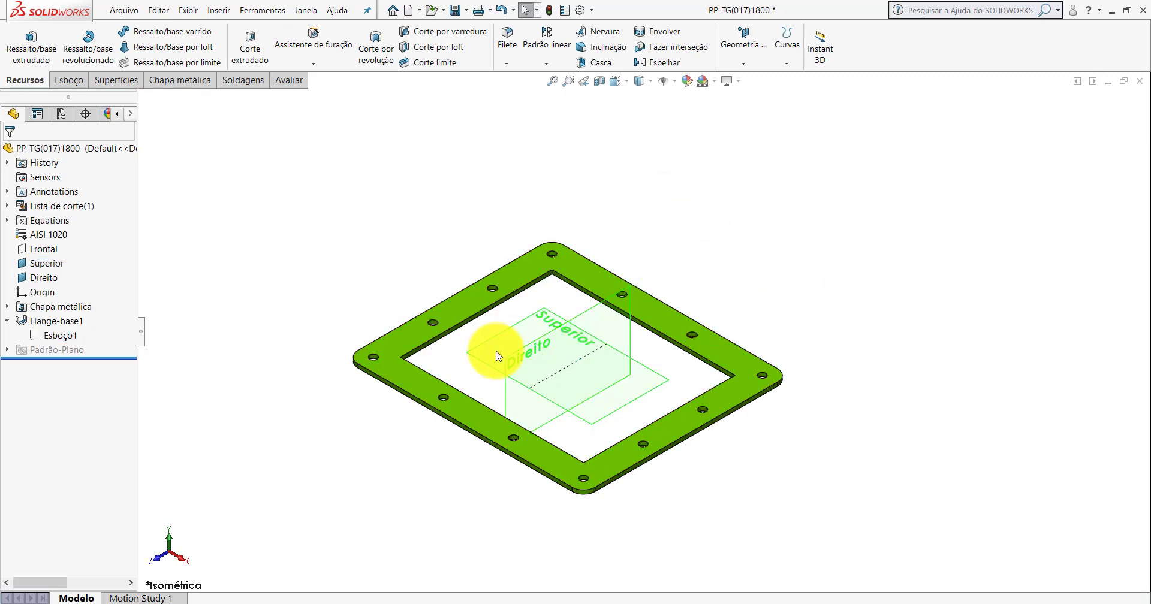
- Hide all reference planes and switch to the PP-TG(017)1700_2 window
{"action": "left_click", "coordinate": [664, 86]}
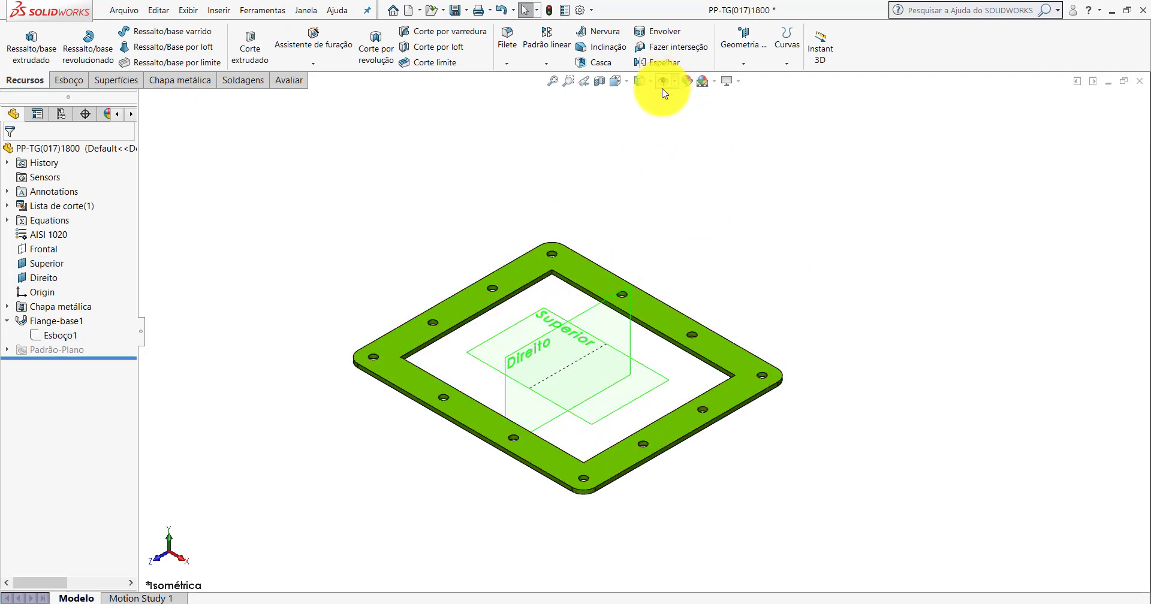
{"action": "scroll", "coordinate": [547, 400], "scroll_direction": "down", "scroll_amount": 1}
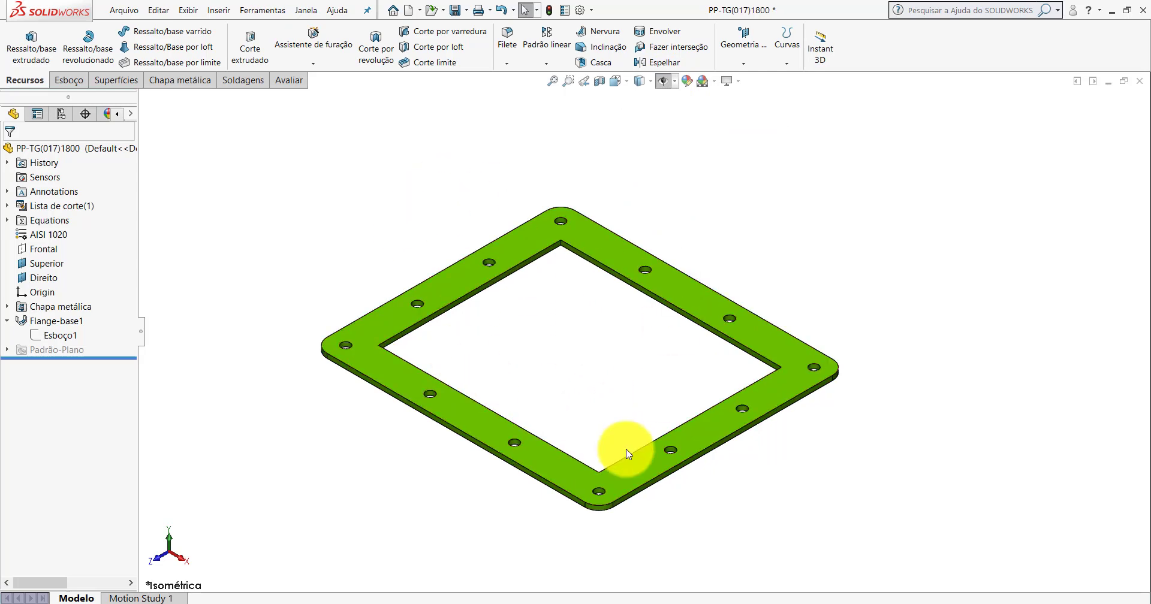
{"action": "left_click", "coordinate": [423, 602]}
{"action": "left_click", "coordinate": [423, 597]}
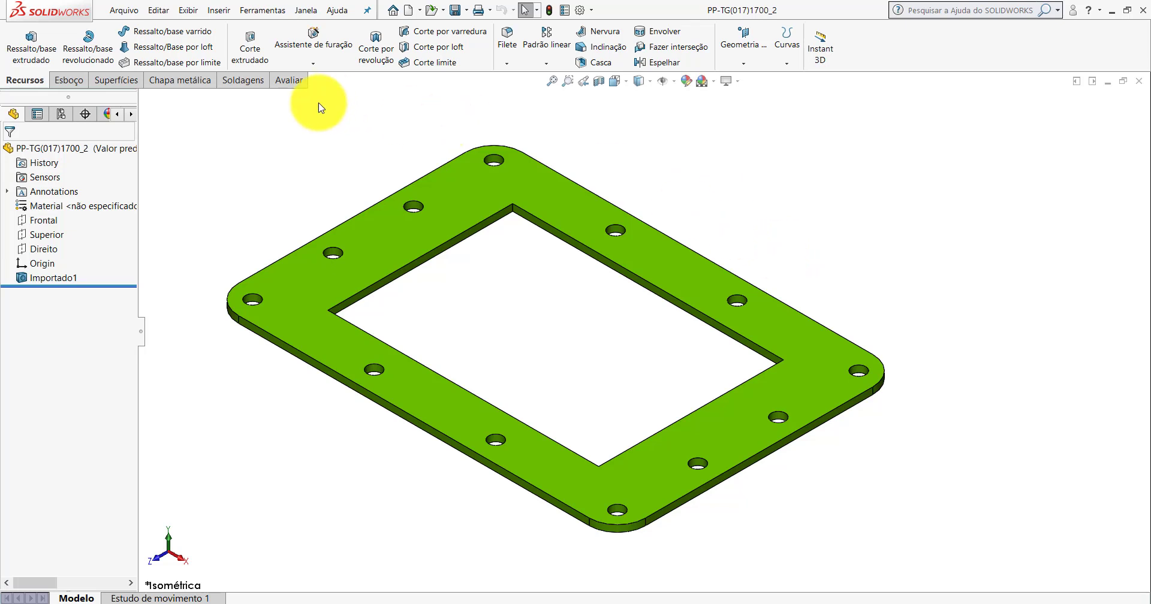
- Measure opposite plate edges on PP-TG(017)1700_2 (290 mm, 202 mm), then return to PP-TG(017)1800
{"action": "left_click", "coordinate": [276, 81]}
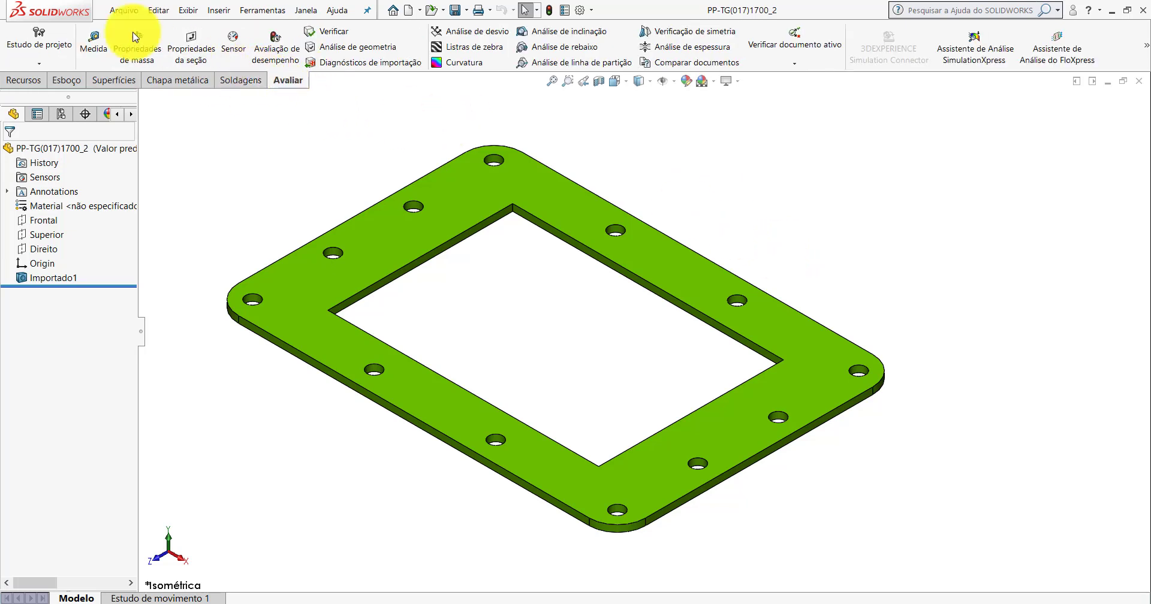
{"action": "left_click", "coordinate": [93, 41]}
{"action": "left_click", "coordinate": [444, 172]}
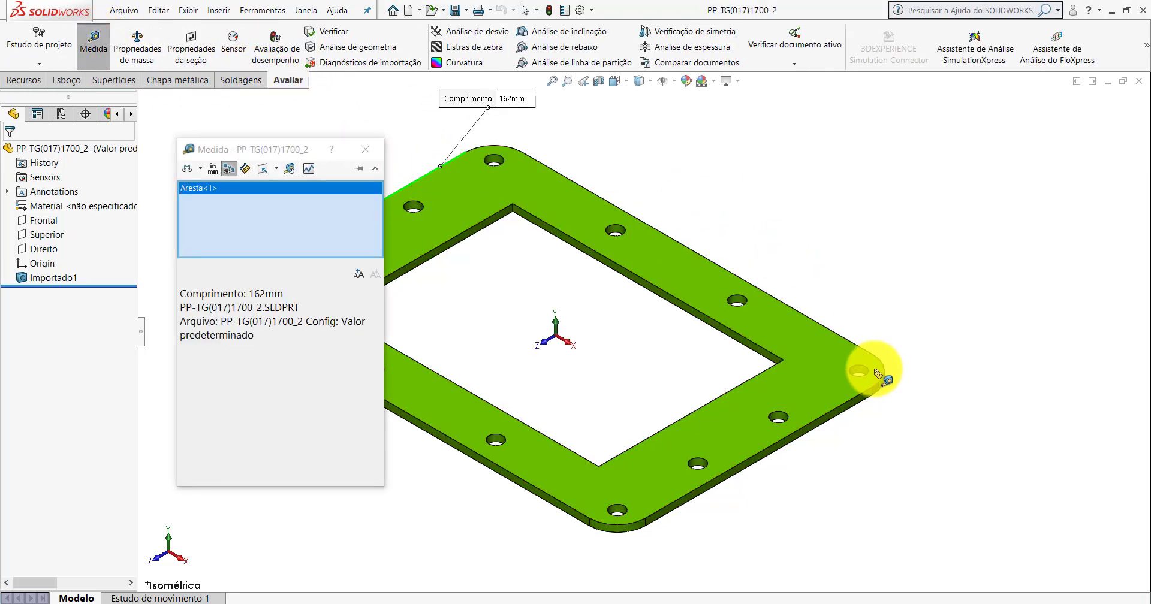
{"action": "left_click", "coordinate": [874, 390]}
{"action": "key", "text": "z"}
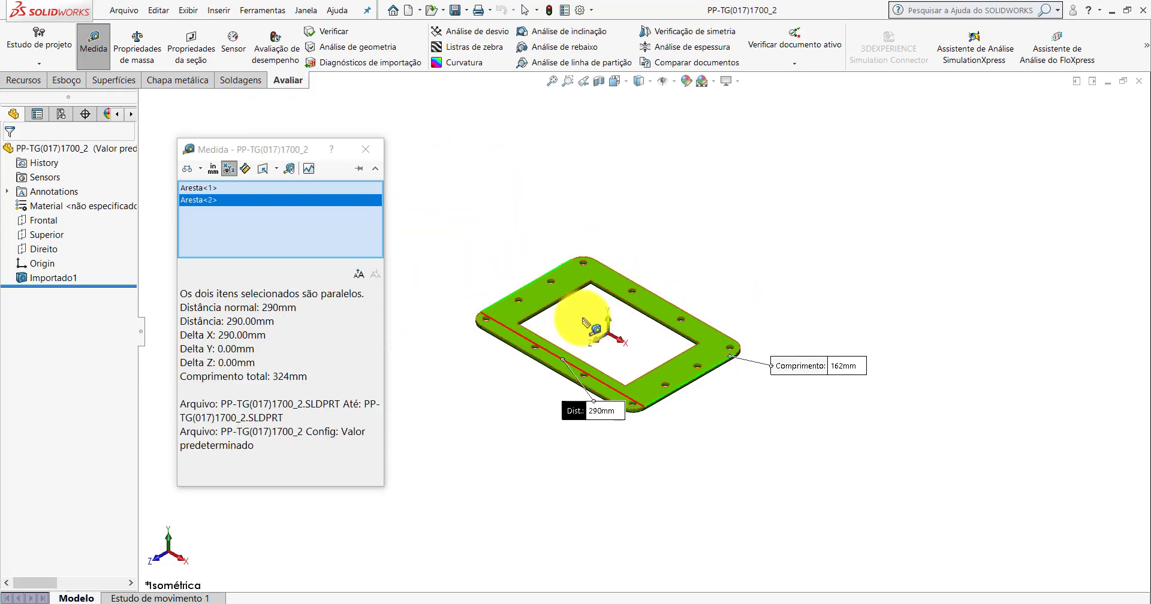
{"action": "key", "text": "f"}
{"action": "key", "text": "Escape"}
{"action": "left_click", "coordinate": [600, 423]}
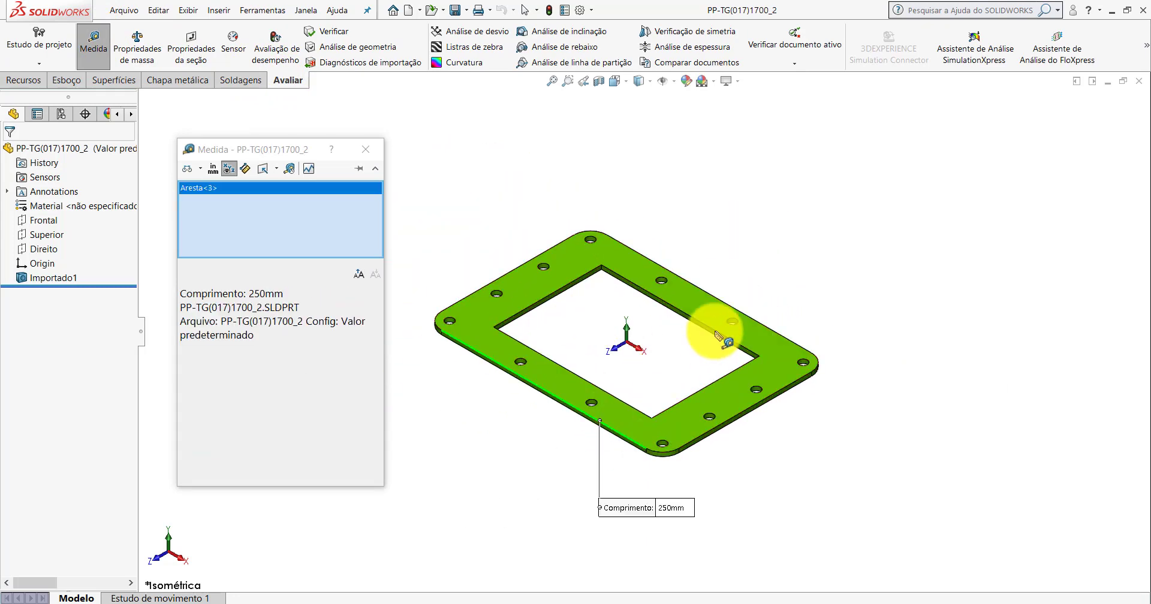
{"action": "left_click", "coordinate": [726, 305]}
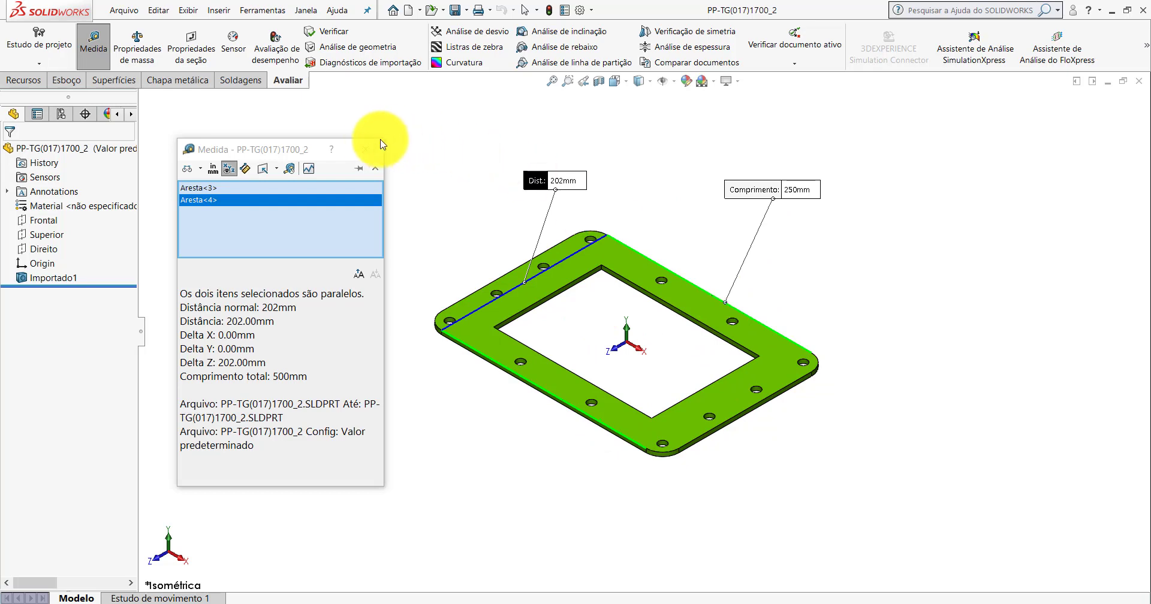
{"action": "left_click", "coordinate": [366, 150]}
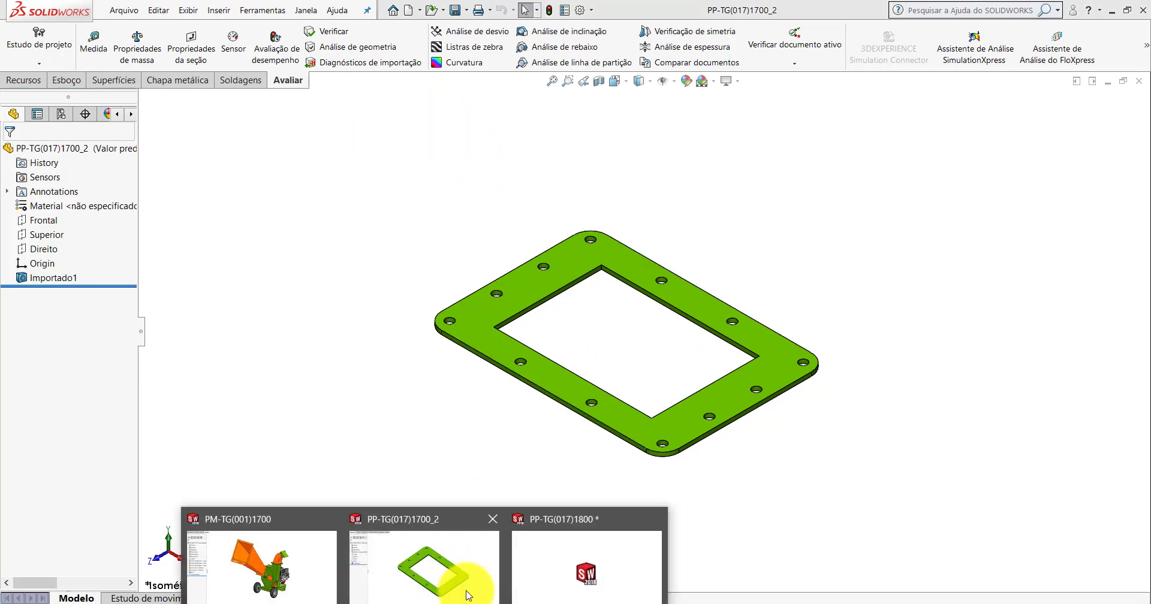
{"action": "left_click", "coordinate": [462, 571]}
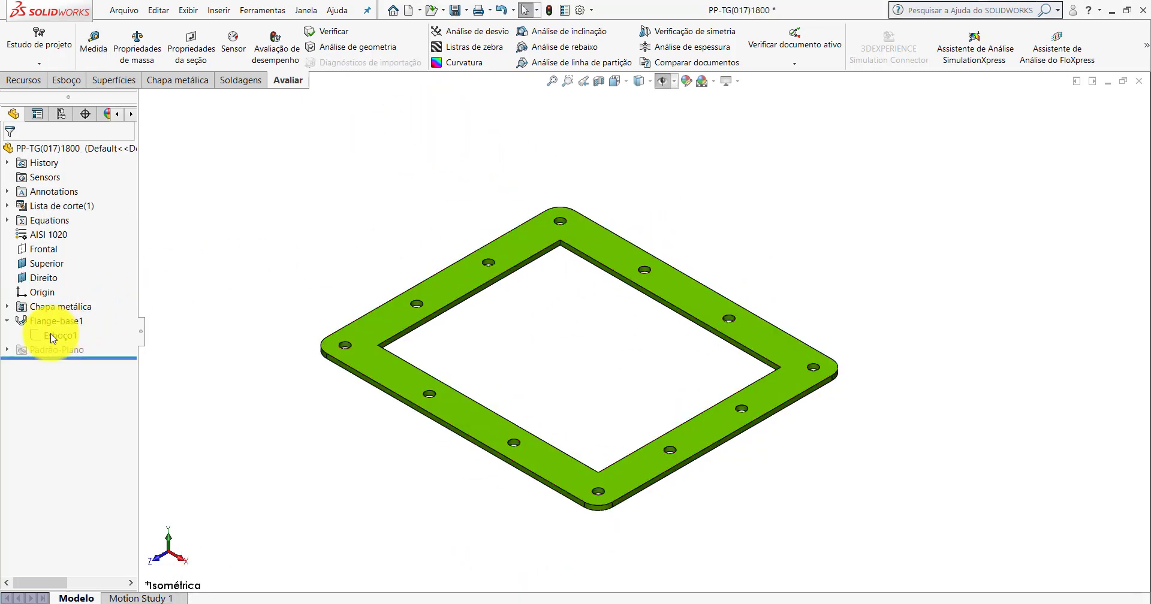
- Edit sketch Esboço1 and drag the 237 dimension clear of the 307 dimension
{"action": "right_click", "coordinate": [53, 338]}
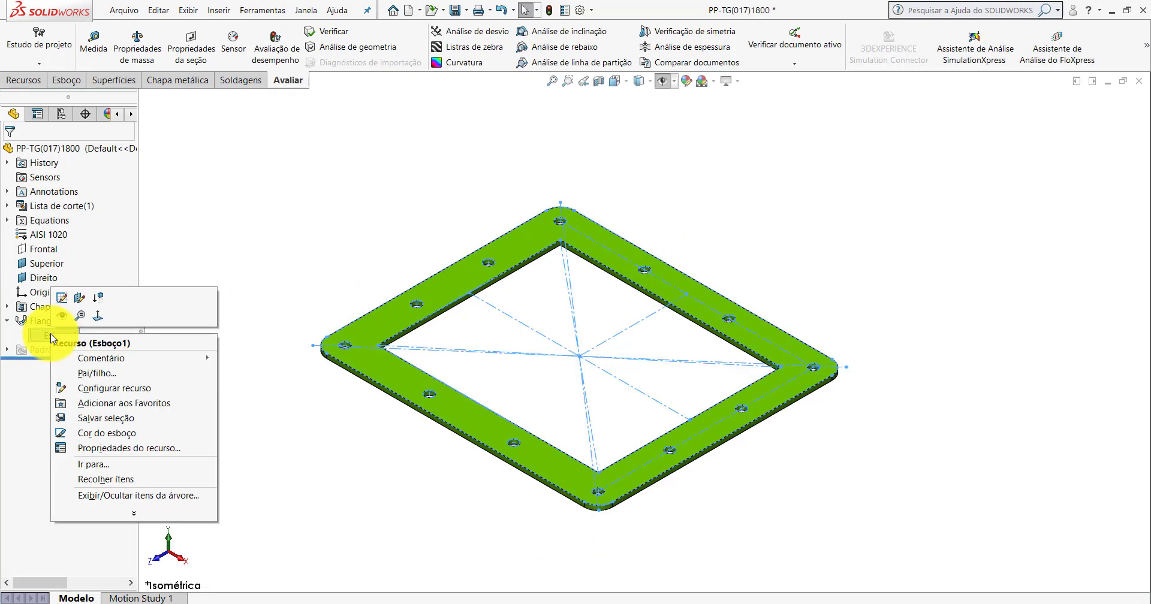
{"action": "left_click", "coordinate": [62, 298]}
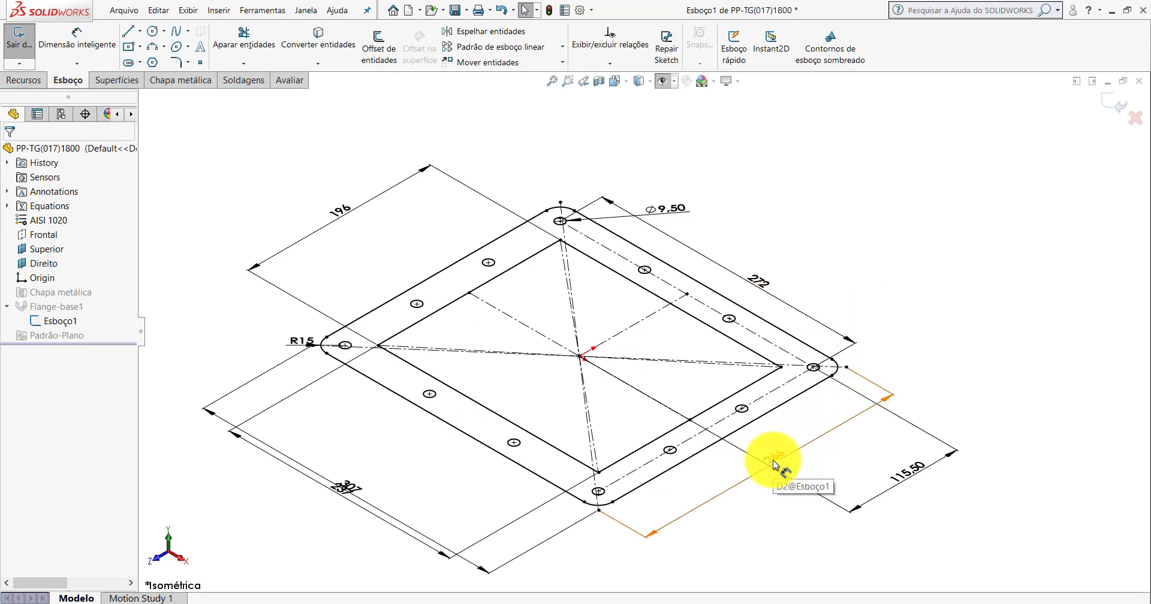
{"action": "left_click_drag", "start_coordinate": [348, 487], "coordinate": [409, 429]}
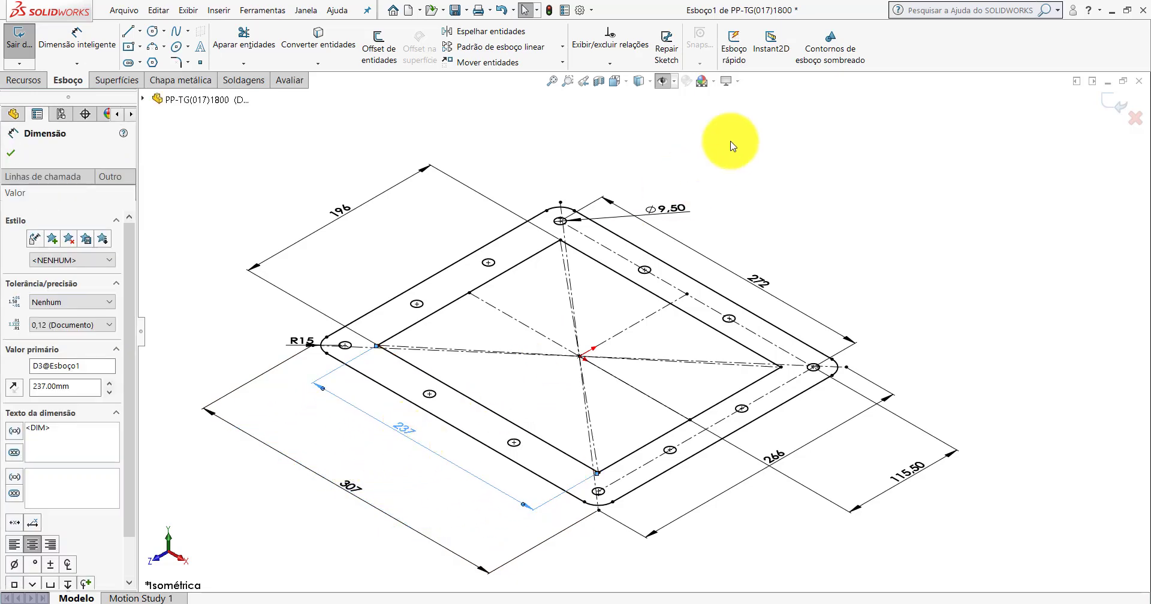
{"action": "left_click", "coordinate": [486, 573]}
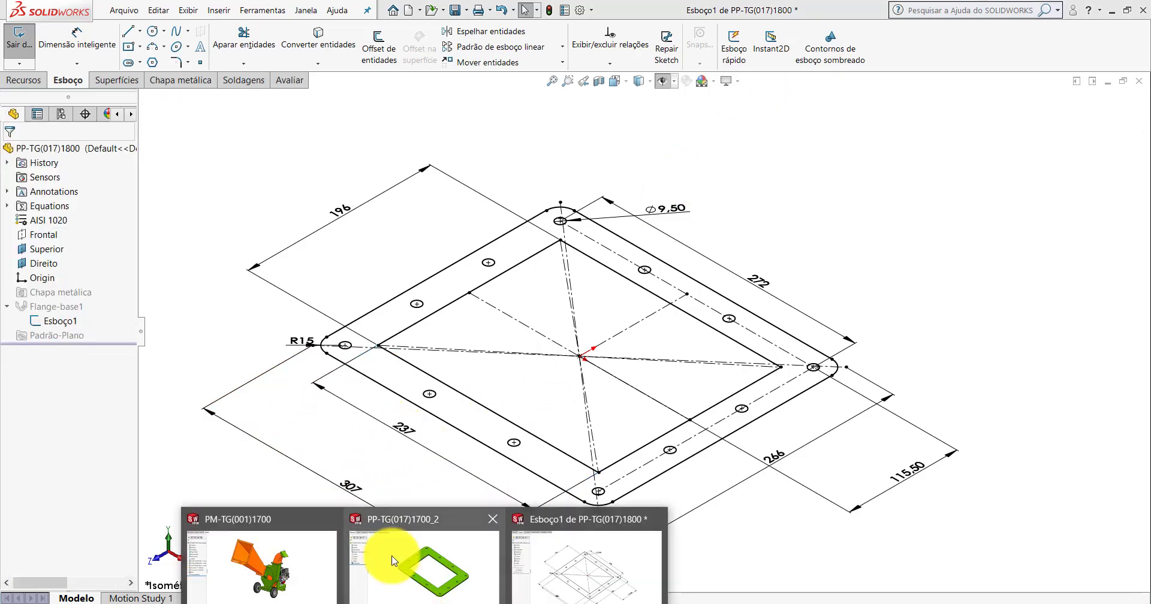
- Measure the outer edge and inner opening edge on reference plate PP-TG(017)1700_2
{"action": "left_click", "coordinate": [393, 560]}
{"action": "left_click", "coordinate": [94, 42]}
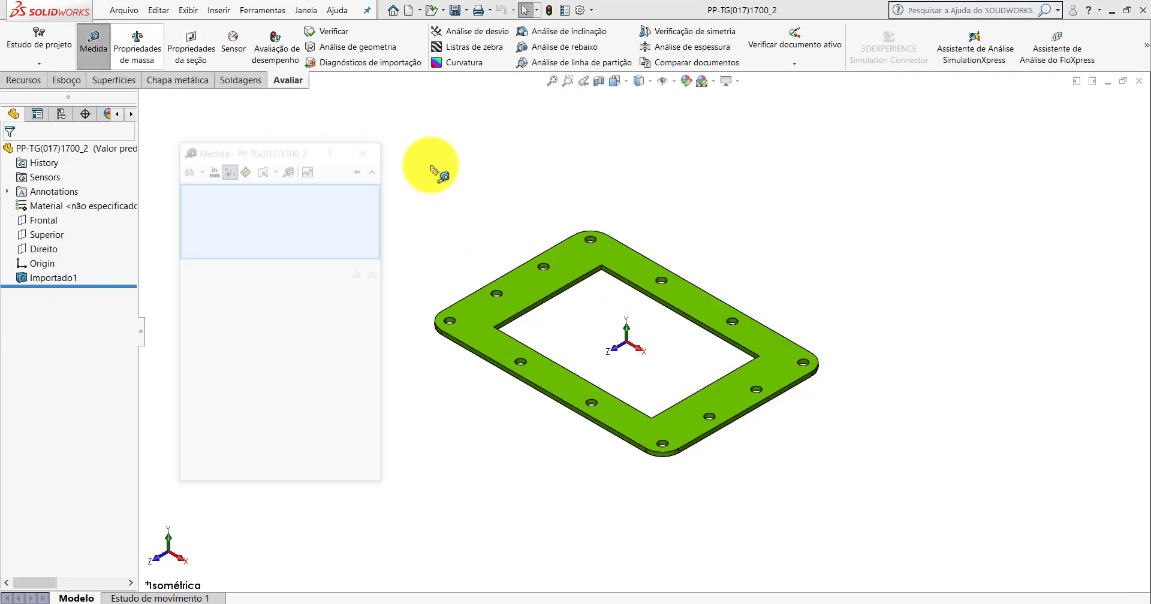
{"action": "left_click", "coordinate": [547, 250]}
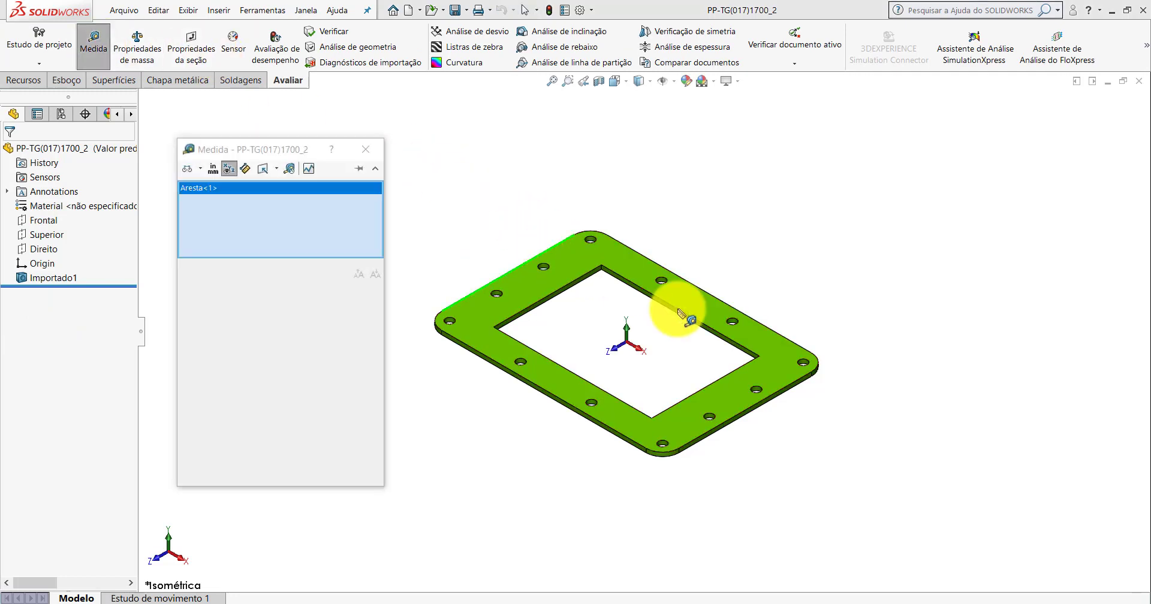
{"action": "left_click", "coordinate": [779, 391]}
{"action": "left_click", "coordinate": [779, 264]}
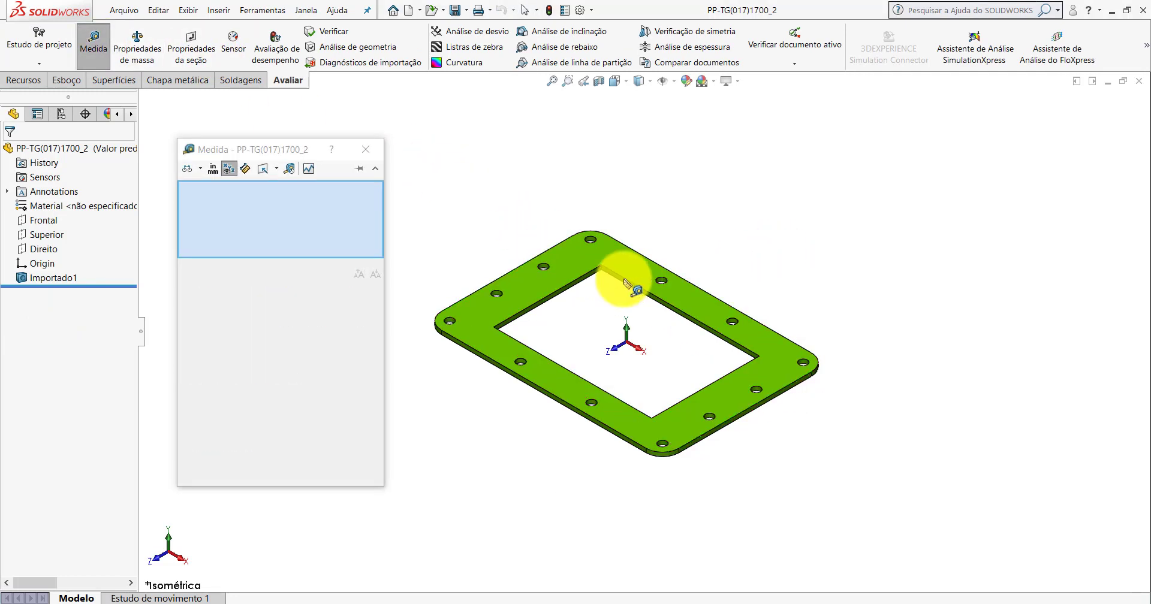
{"action": "left_click", "coordinate": [602, 279]}
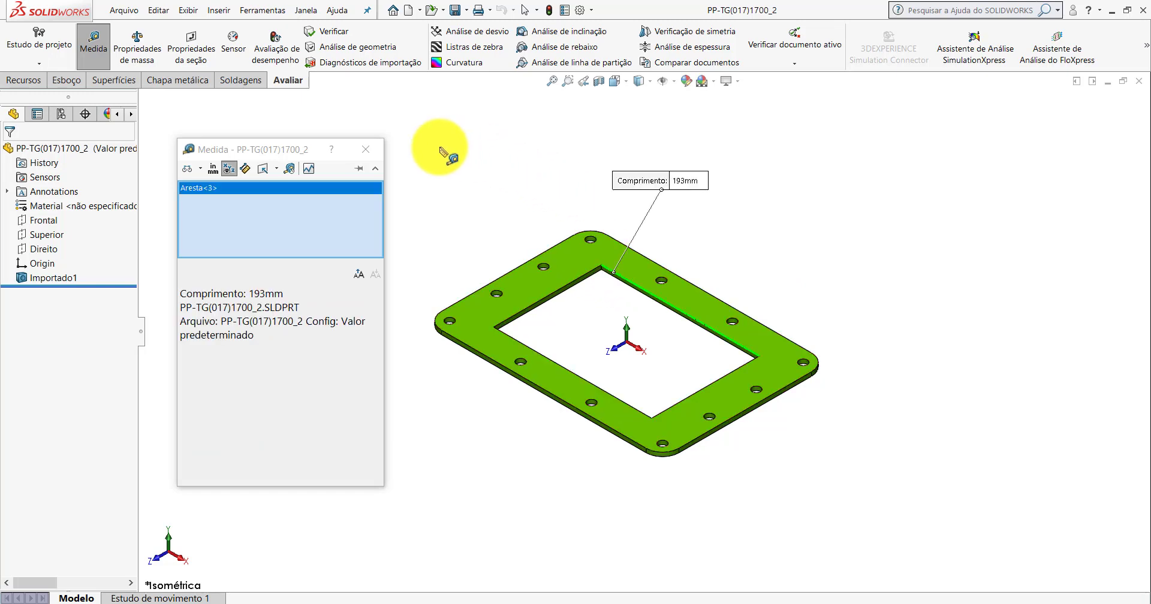
{"action": "key", "text": "Escape"}
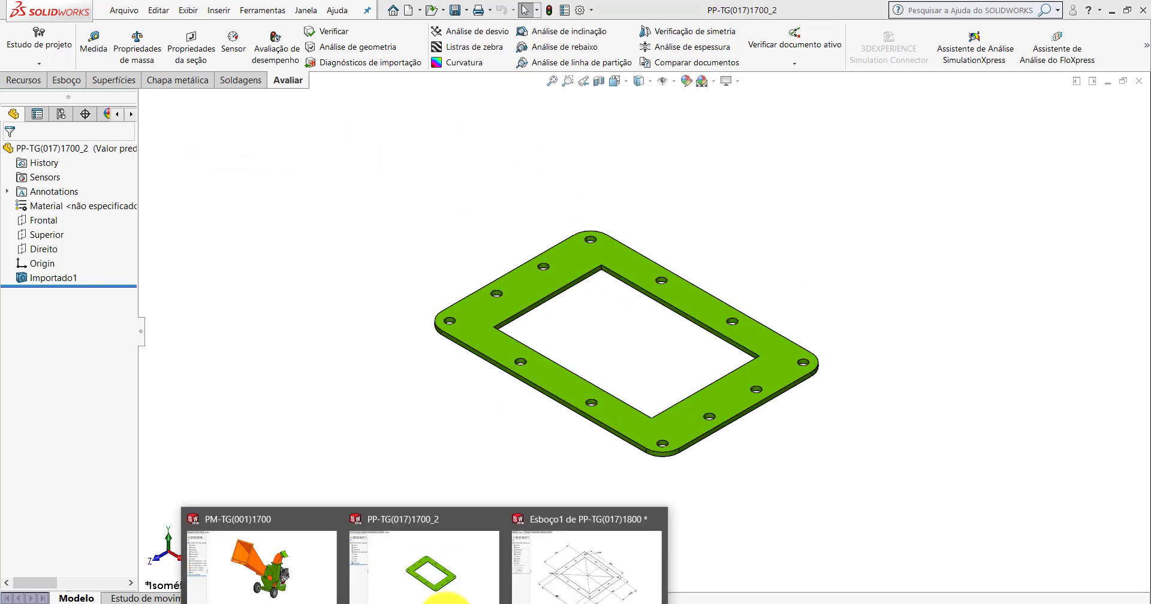
- In sketch Esboço1, change the 307 dimension to 290 and 237 to 193
{"action": "left_click", "coordinate": [575, 560]}
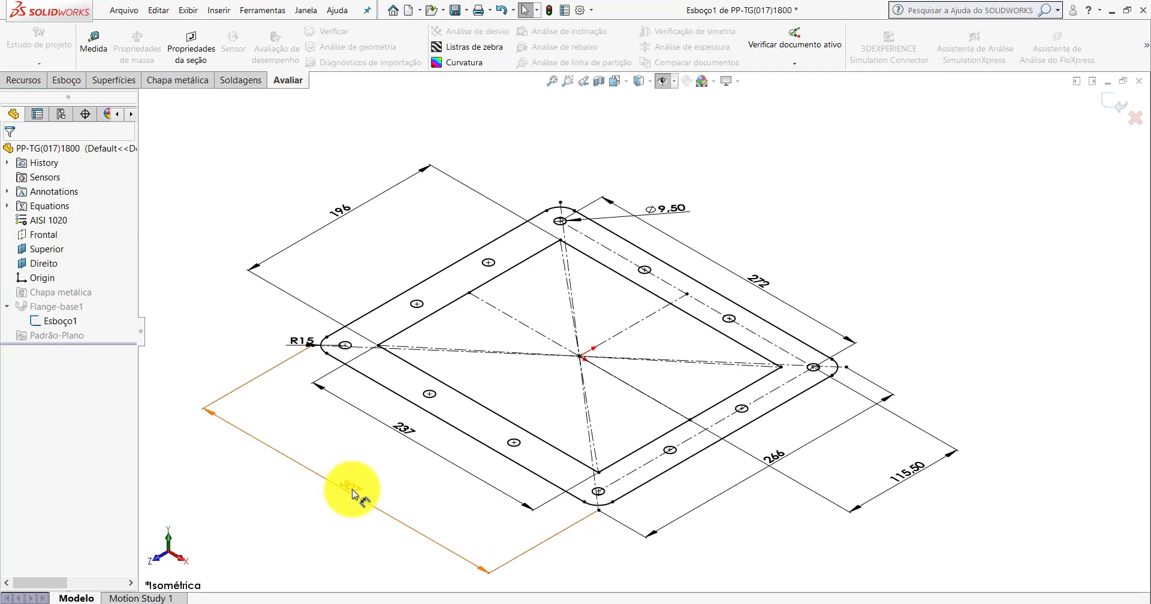
{"action": "double_click", "coordinate": [352, 493]}
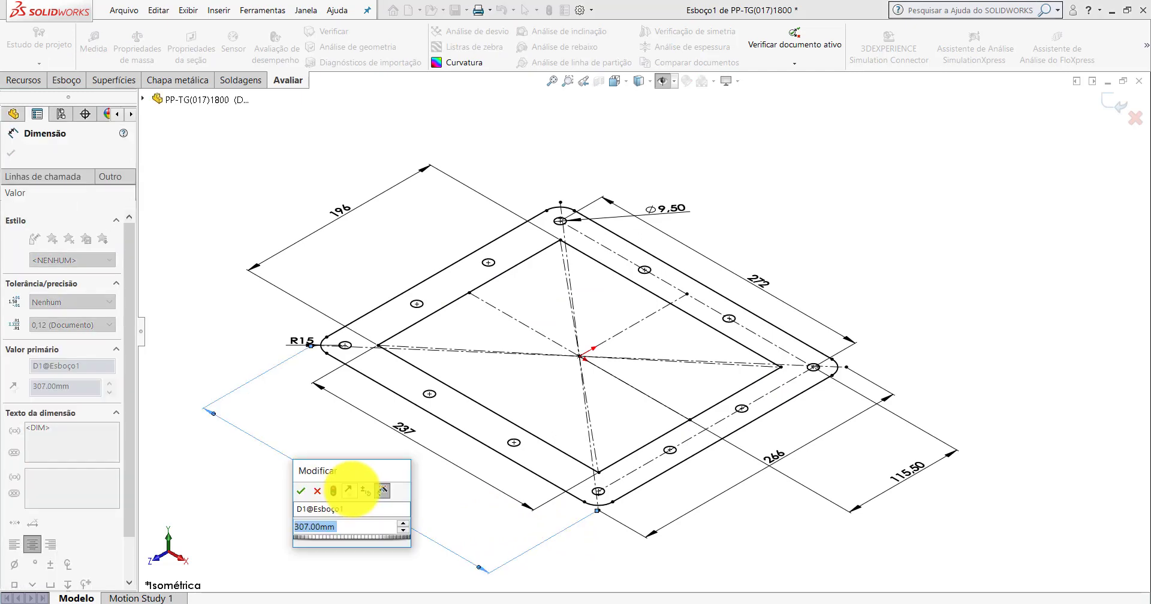
{"action": "type", "text": "290"}
{"action": "key", "text": "Return"}
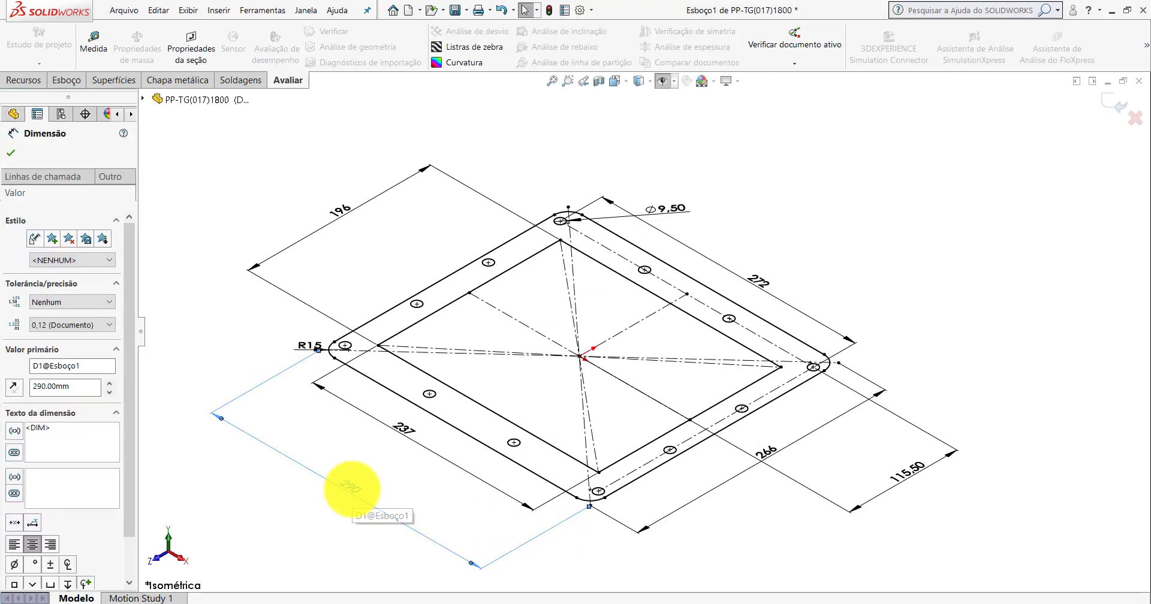
{"action": "double_click", "coordinate": [408, 438]}
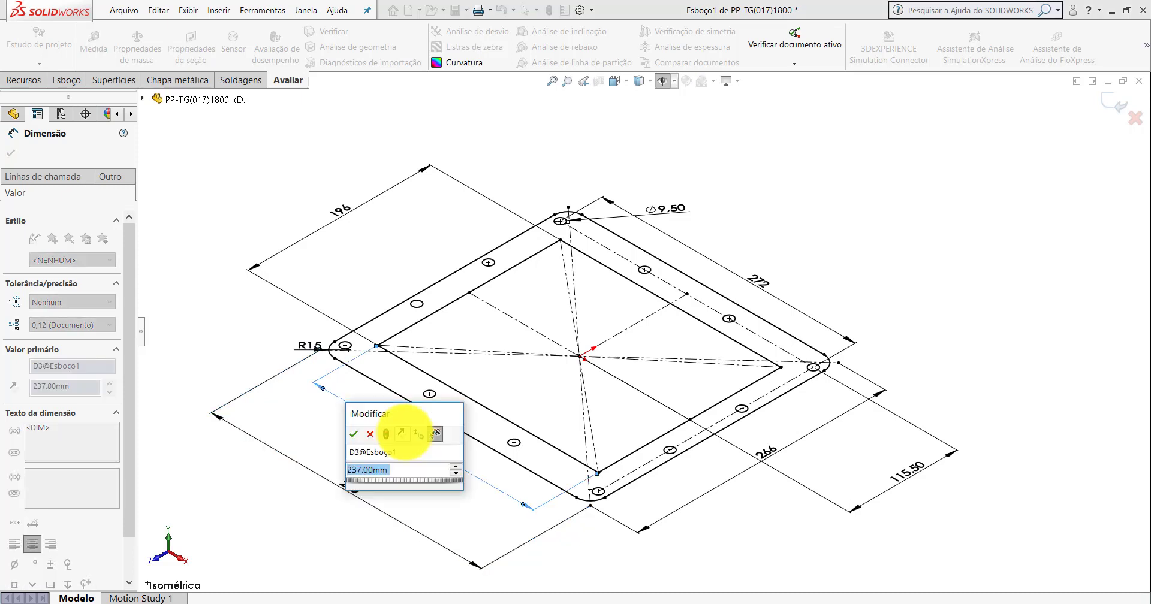
{"action": "type", "text": "193"}
{"action": "key", "text": "Return"}
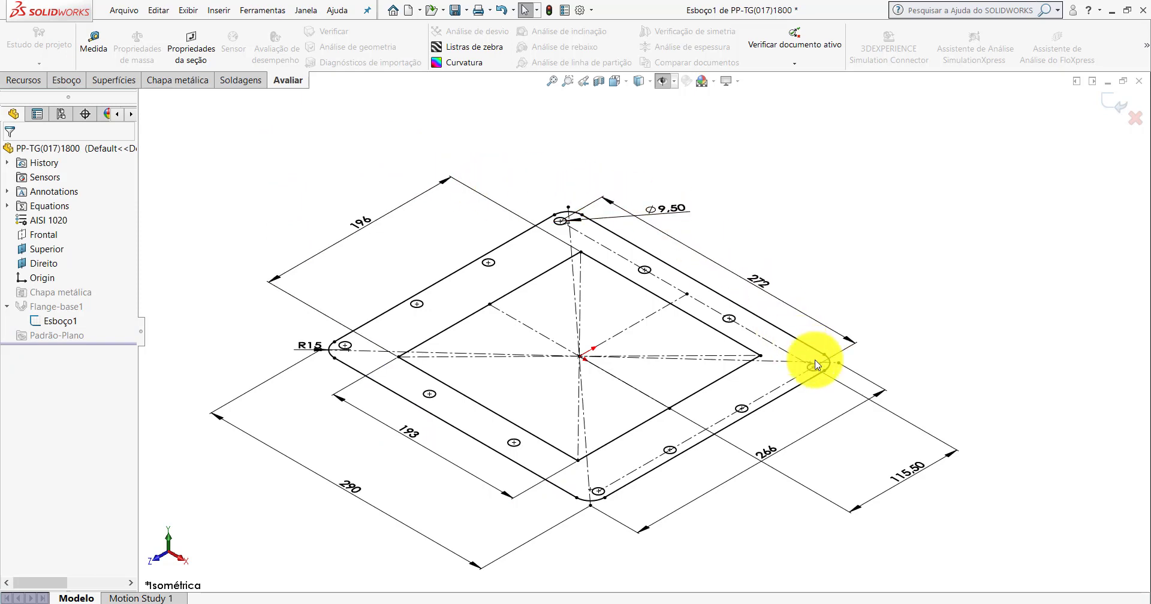
- Measure the inner opening's left edge on reference plate PP-TG(017)1700_2
{"action": "left_click", "coordinate": [419, 570]}
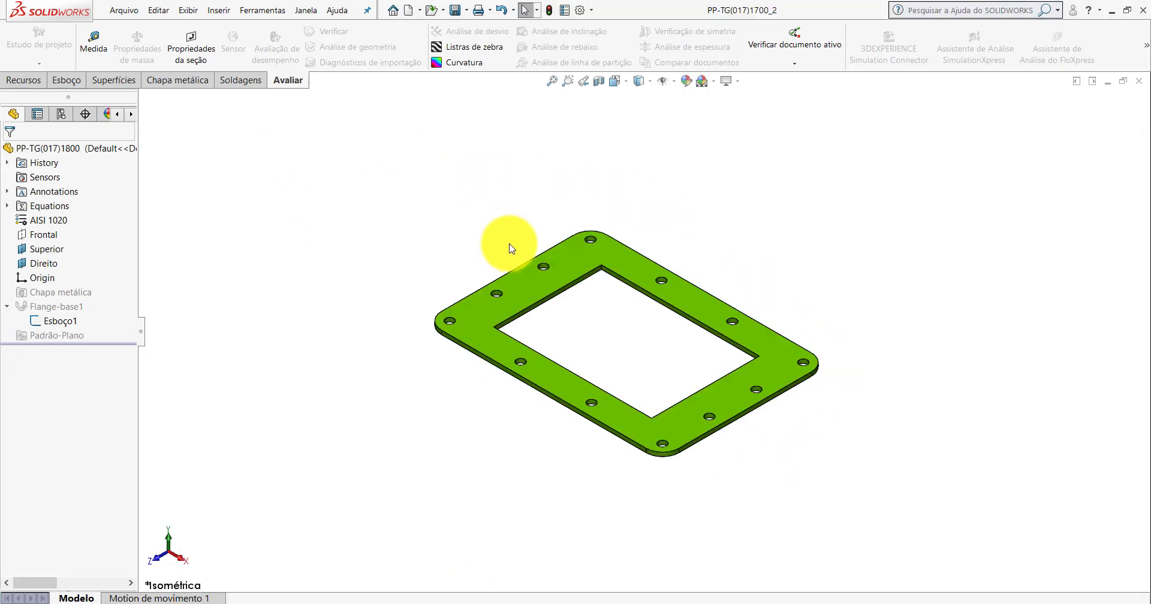
{"action": "left_click", "coordinate": [99, 53]}
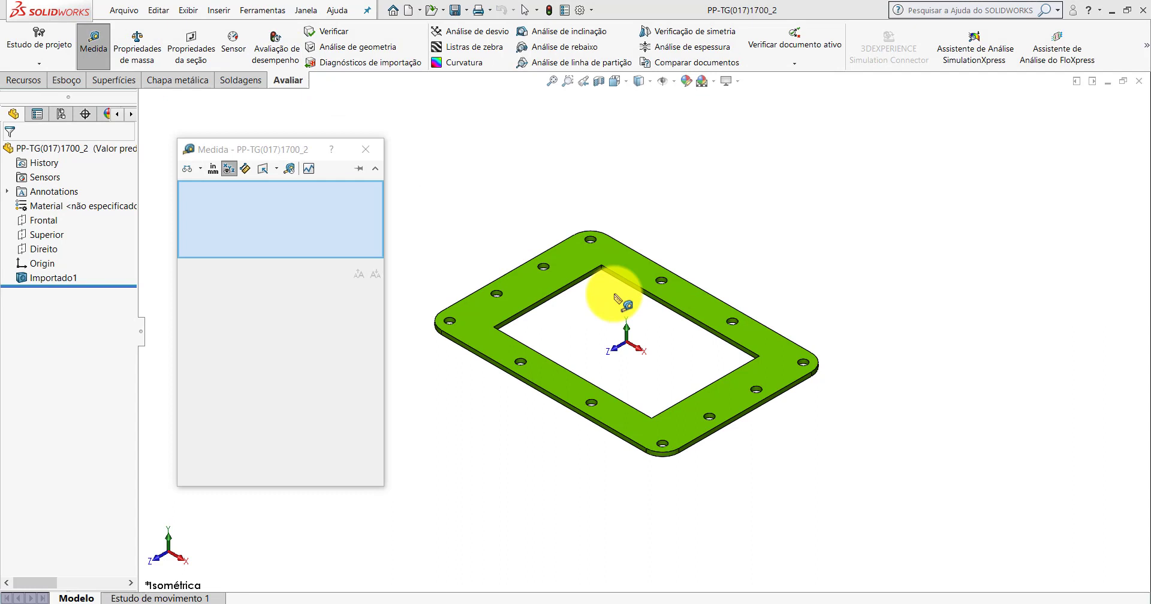
{"action": "left_click", "coordinate": [587, 272]}
{"action": "left_click", "coordinate": [587, 275]}
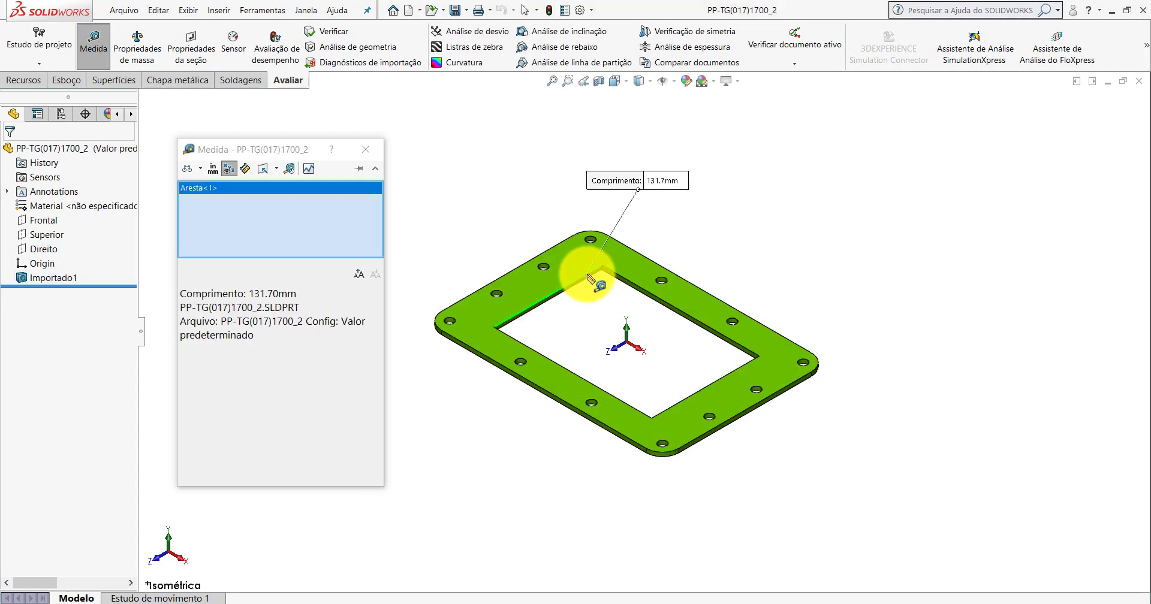
{"action": "left_click", "coordinate": [700, 364]}
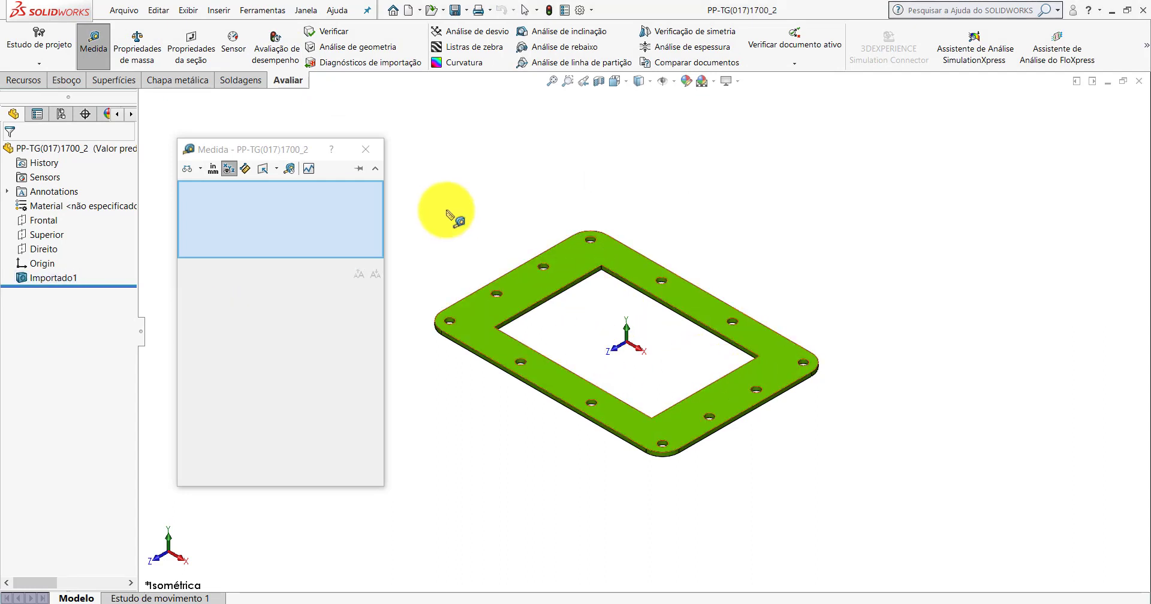
{"action": "left_click", "coordinate": [365, 150]}
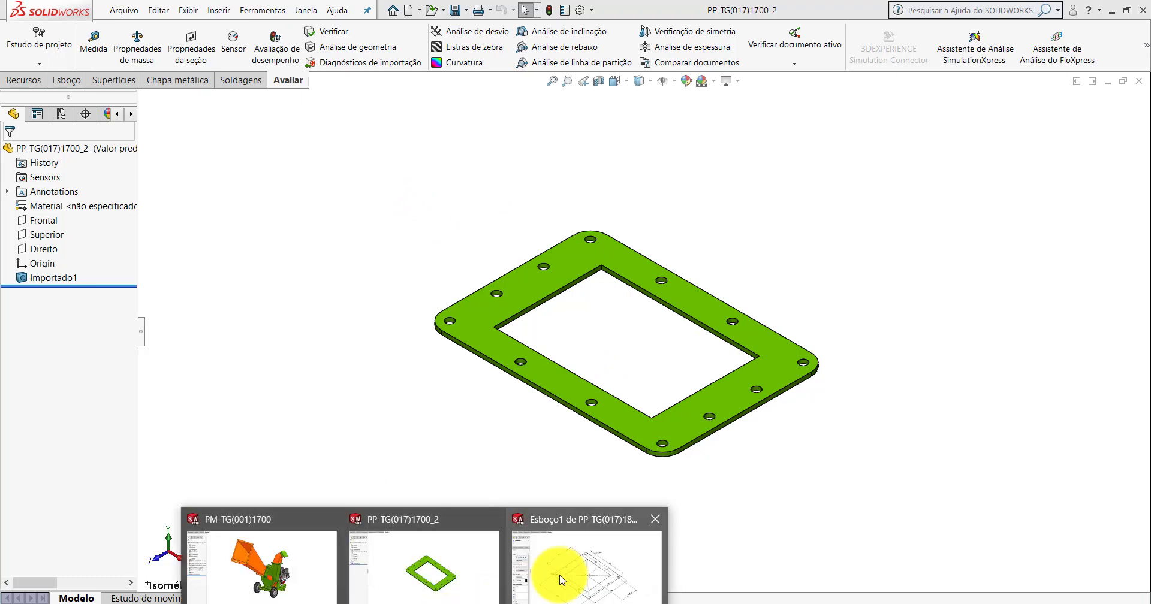
- Set the sketch's 196 dimension to 131.70, then reopen Measure on PP-TG(017)1700_2
{"action": "left_click", "coordinate": [560, 570]}
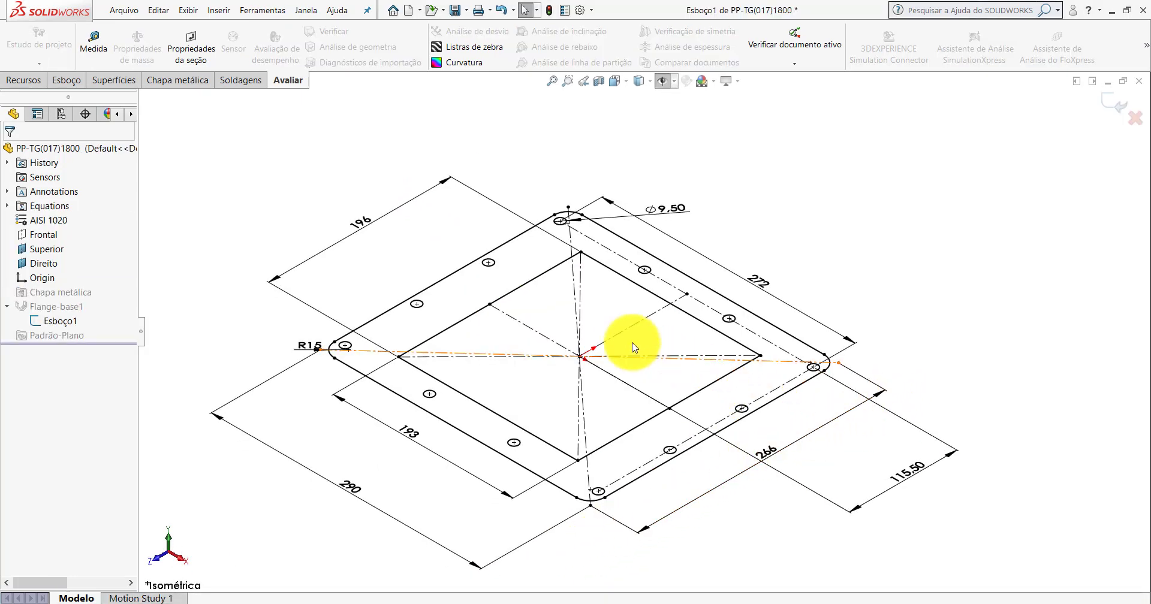
{"action": "double_click", "coordinate": [362, 225]}
{"action": "type", "text": "131."}
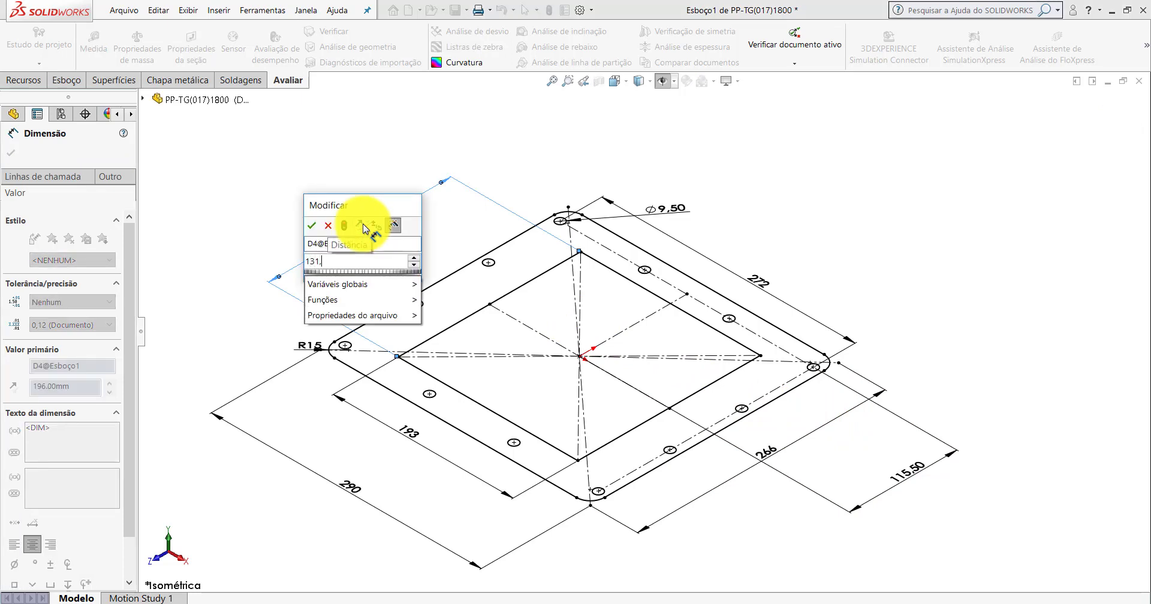
{"action": "type", "text": "70"}
{"action": "key", "text": "Return"}
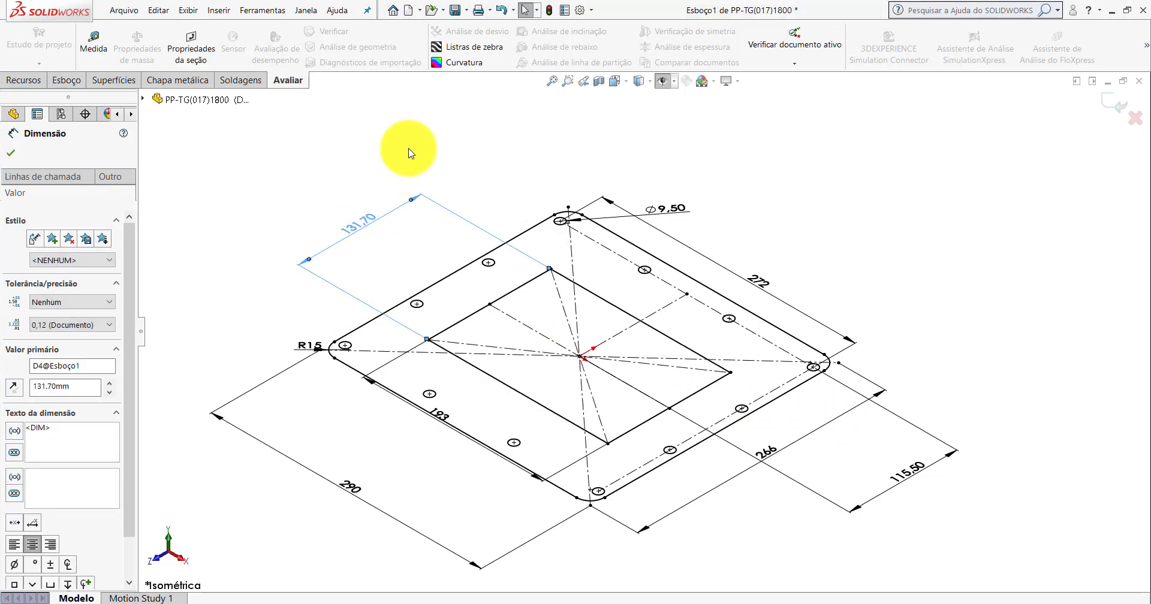
{"action": "left_click", "coordinate": [469, 583]}
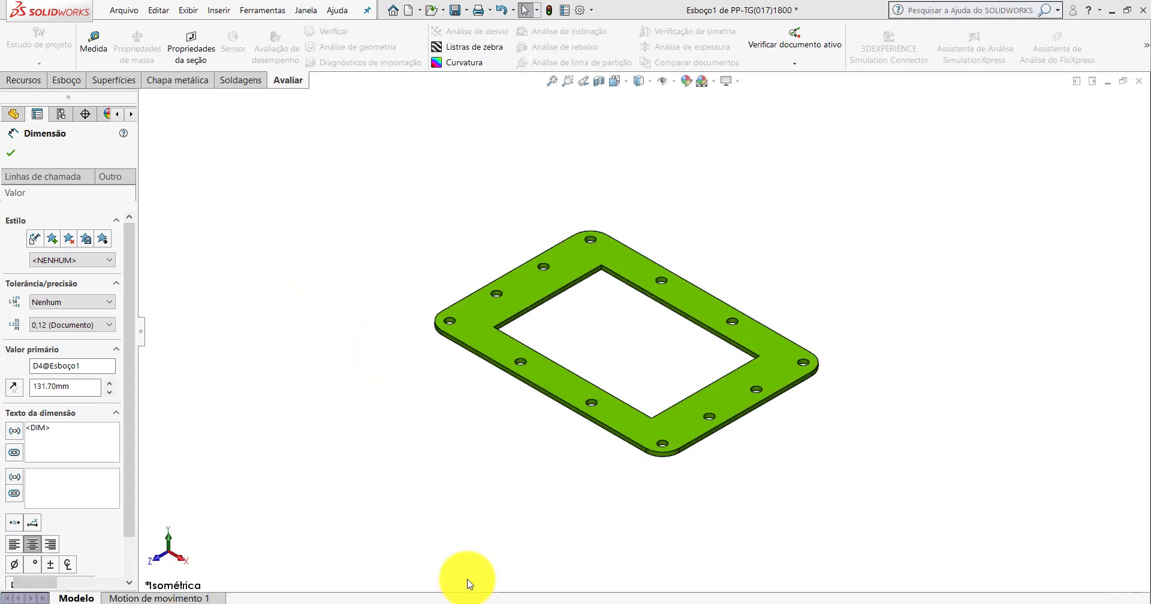
{"action": "left_click", "coordinate": [94, 42]}
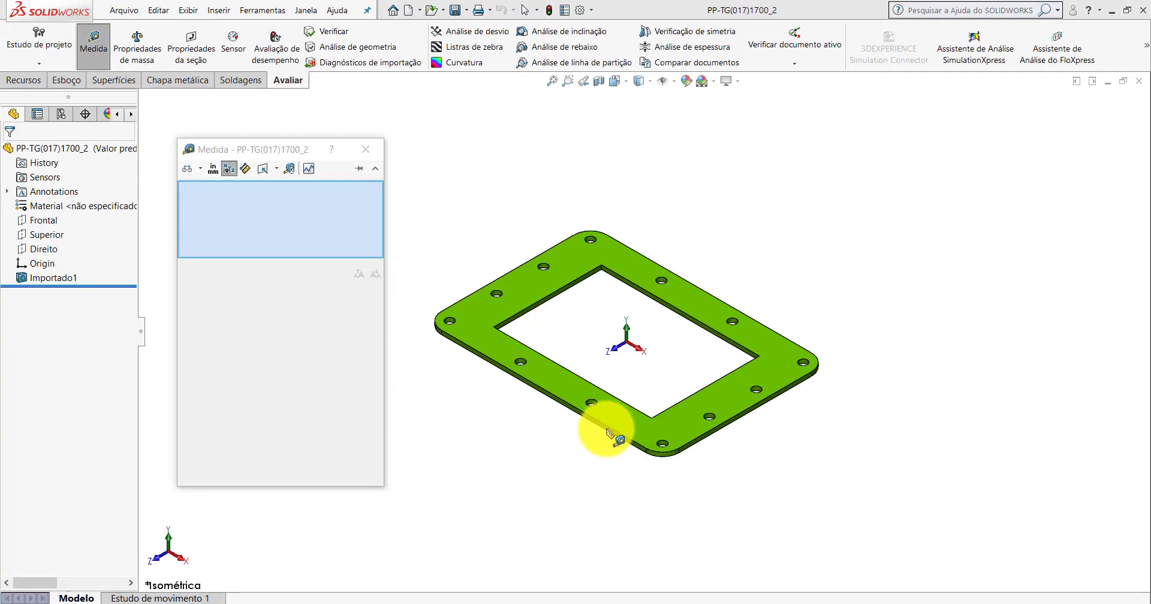
- Measure the reference plate's front outer edge and the distance between its parallel outer edges
{"action": "left_click", "coordinate": [610, 425]}
{"action": "left_click", "coordinate": [748, 317]}
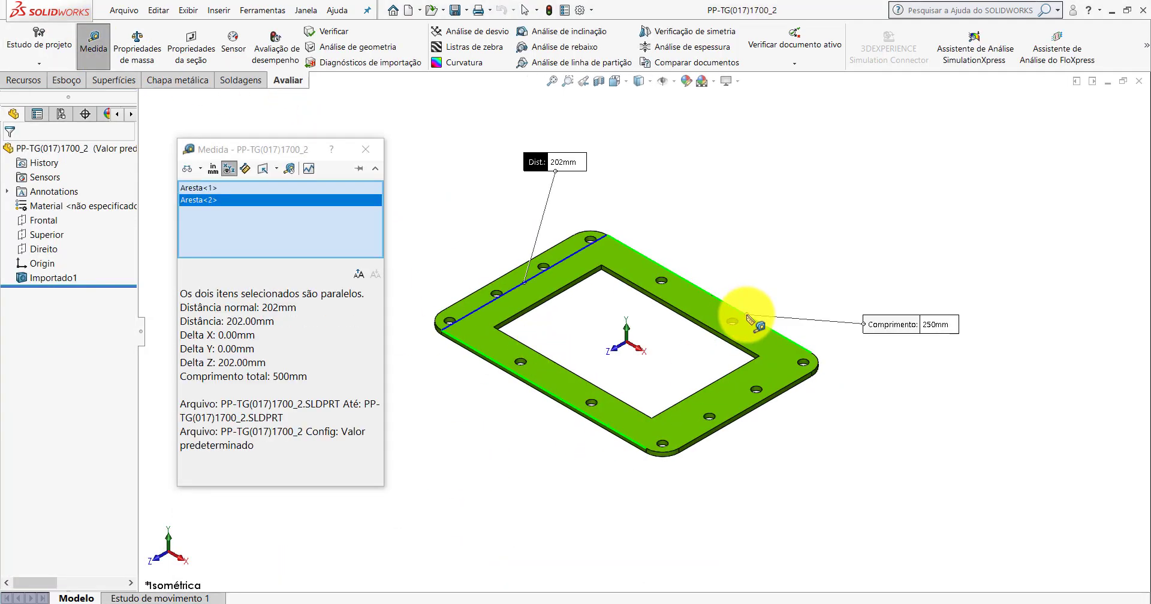
{"action": "left_click", "coordinate": [366, 150]}
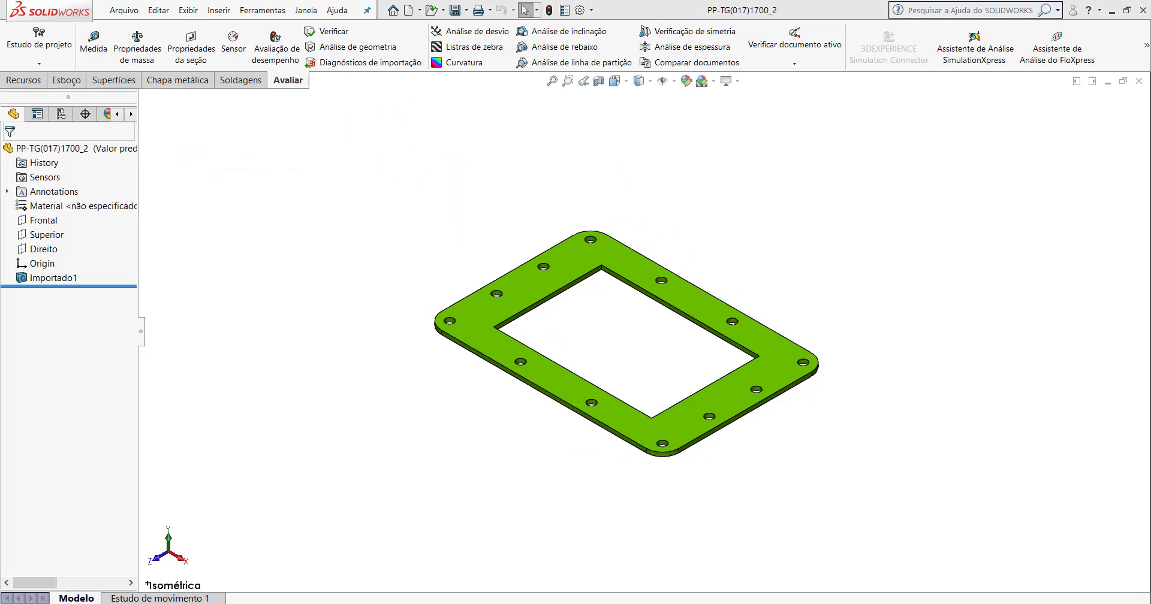
- Change the flange sketch's 266 dimension to 202
{"action": "left_click", "coordinate": [577, 556]}
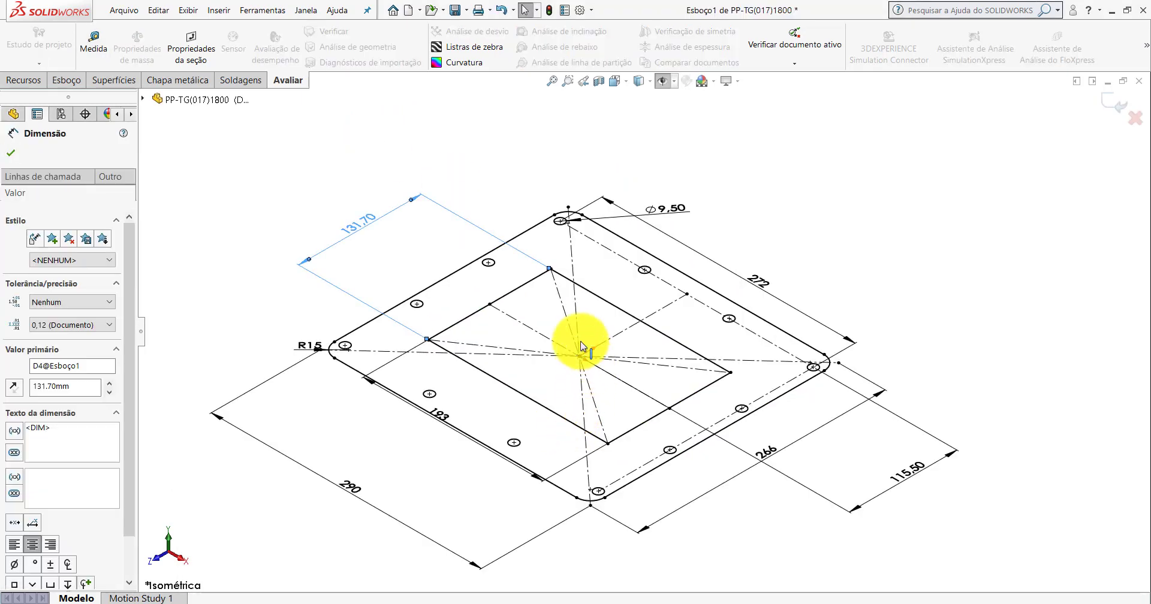
{"action": "double_click", "coordinate": [772, 454]}
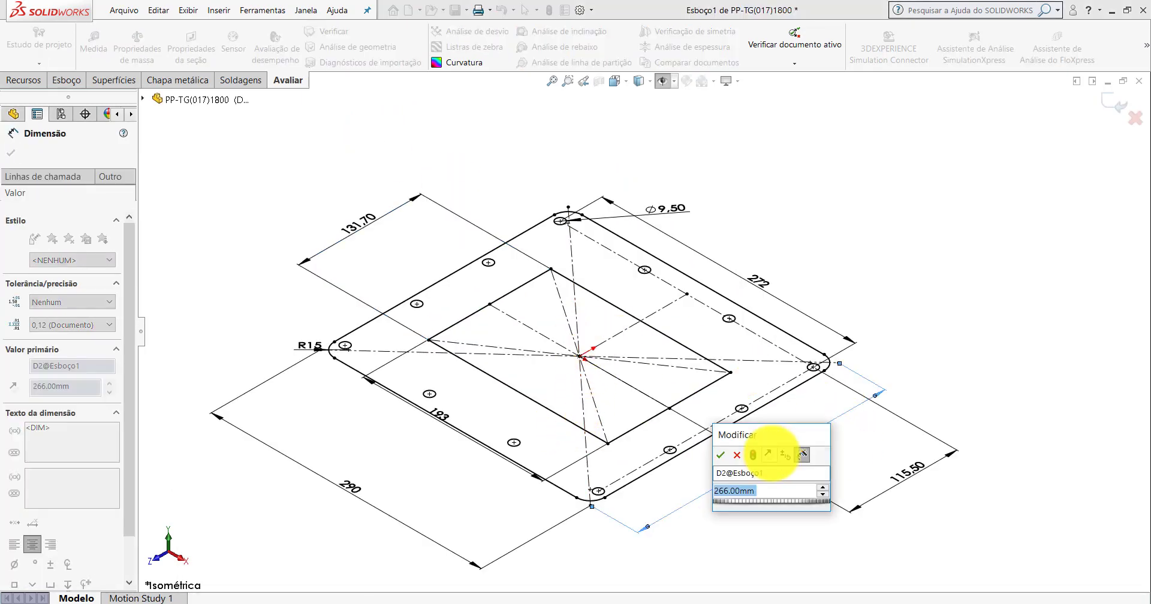
{"action": "type", "text": "202"}
{"action": "key", "text": "Return"}
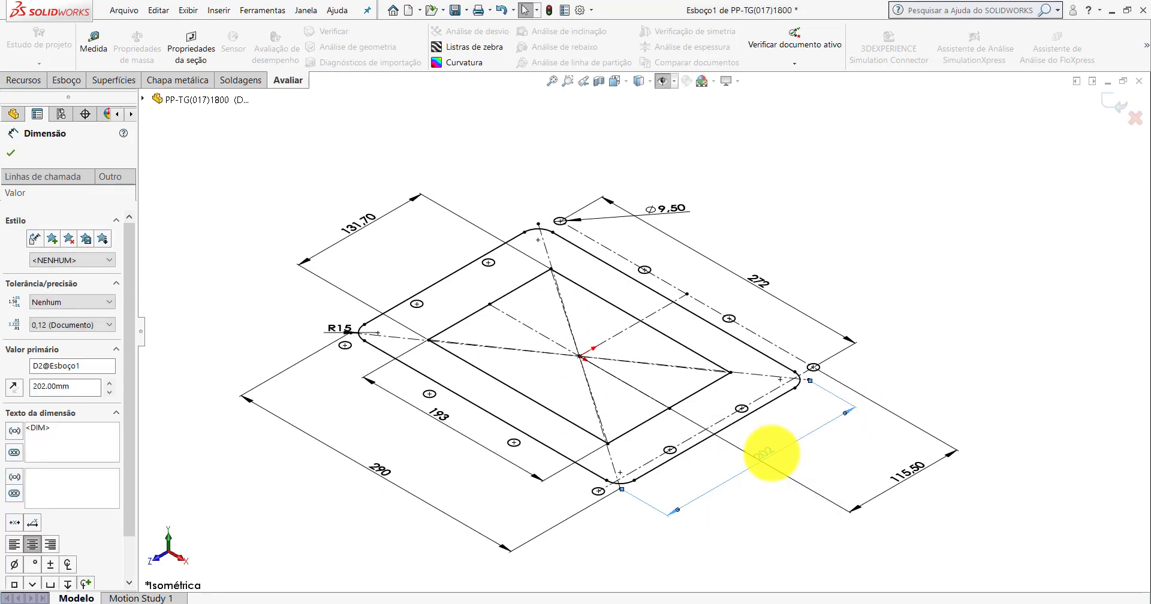
{"action": "left_click", "coordinate": [838, 213]}
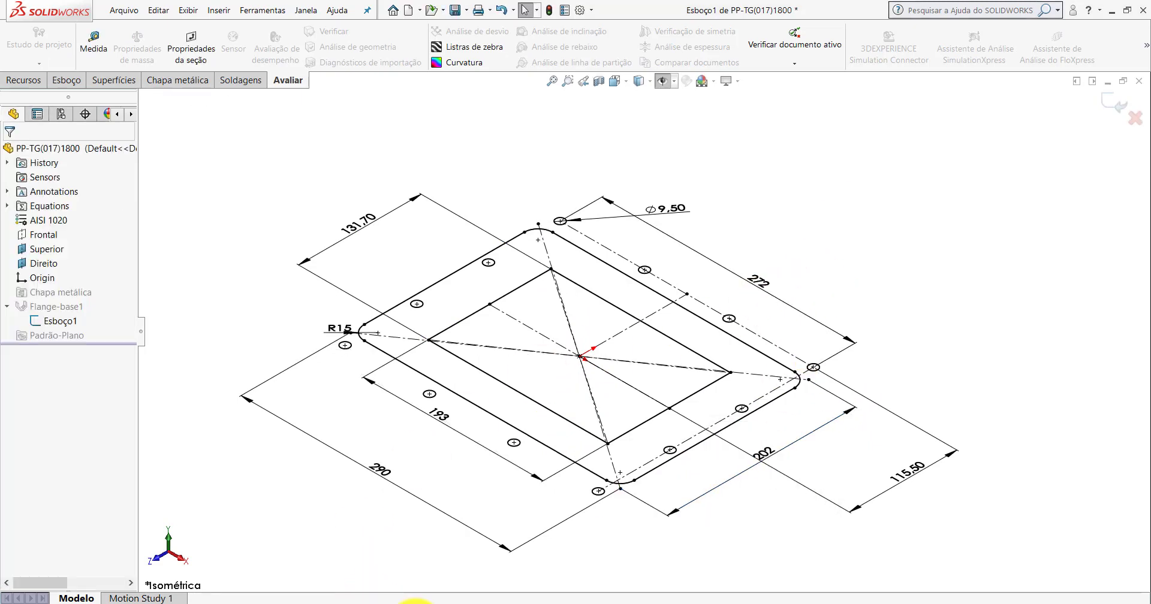
- On PP-TG(017)1700_2, measure the 172 mm centre distance between two 10 mm holes
{"action": "left_click", "coordinate": [427, 554]}
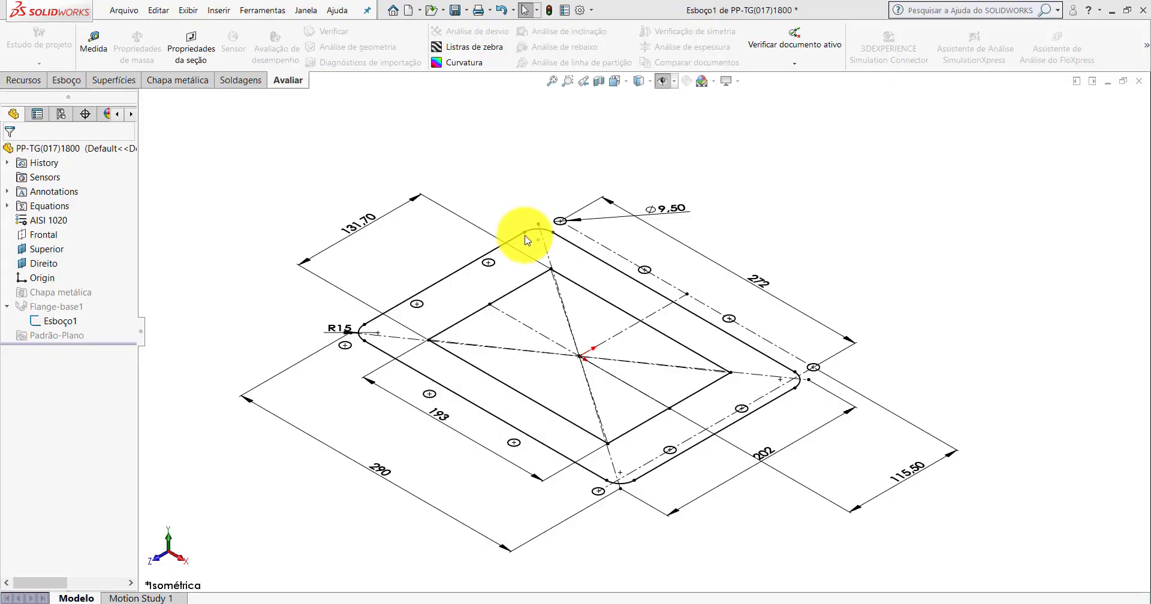
{"action": "left_click", "coordinate": [95, 40]}
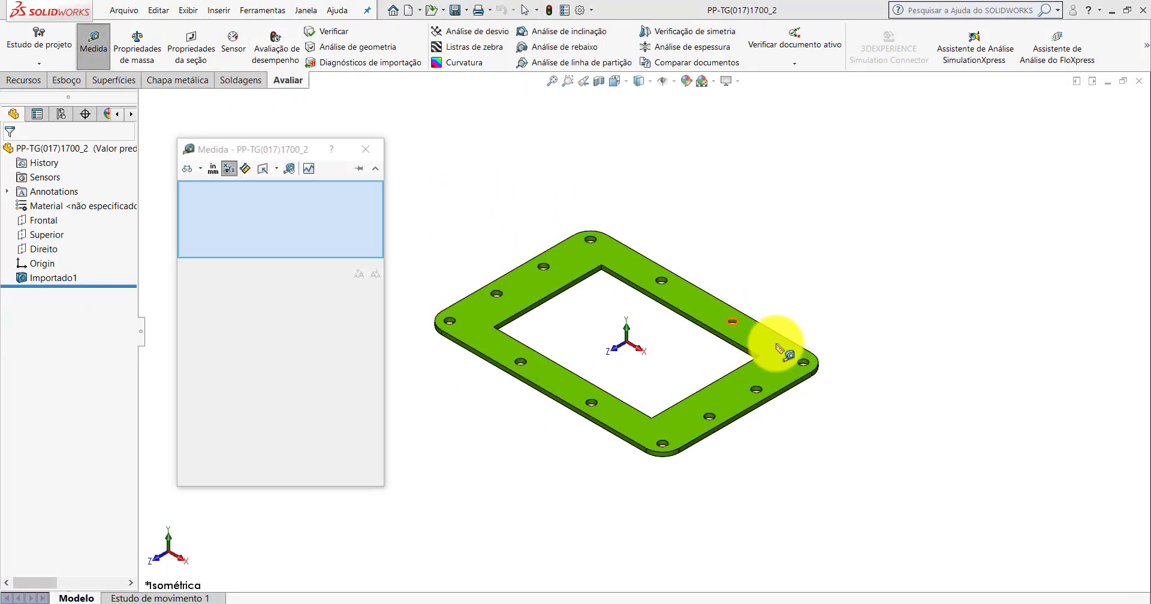
{"action": "scroll", "coordinate": [789, 370], "scroll_direction": "down", "scroll_amount": 5}
{"action": "left_click", "coordinate": [789, 369]}
{"action": "scroll", "coordinate": [624, 413], "scroll_direction": "up", "scroll_amount": 3}
{"action": "scroll", "coordinate": [438, 507], "scroll_direction": "down", "scroll_amount": 3}
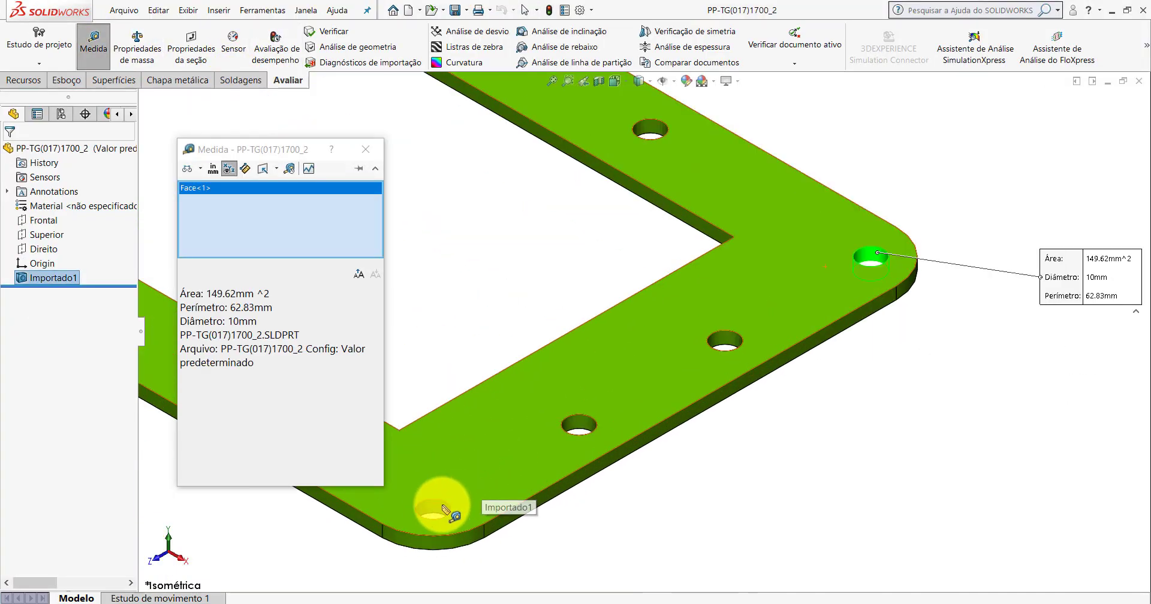
{"action": "left_click", "coordinate": [433, 511]}
{"action": "scroll", "coordinate": [515, 466], "scroll_direction": "up", "scroll_amount": 1}
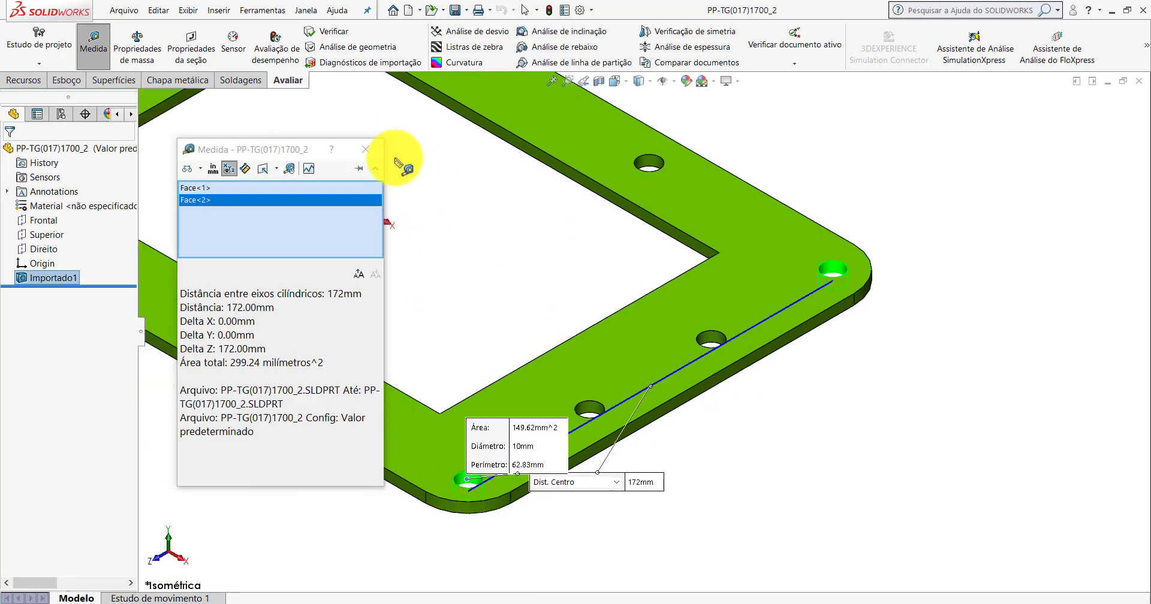
{"action": "key", "text": "Escape"}
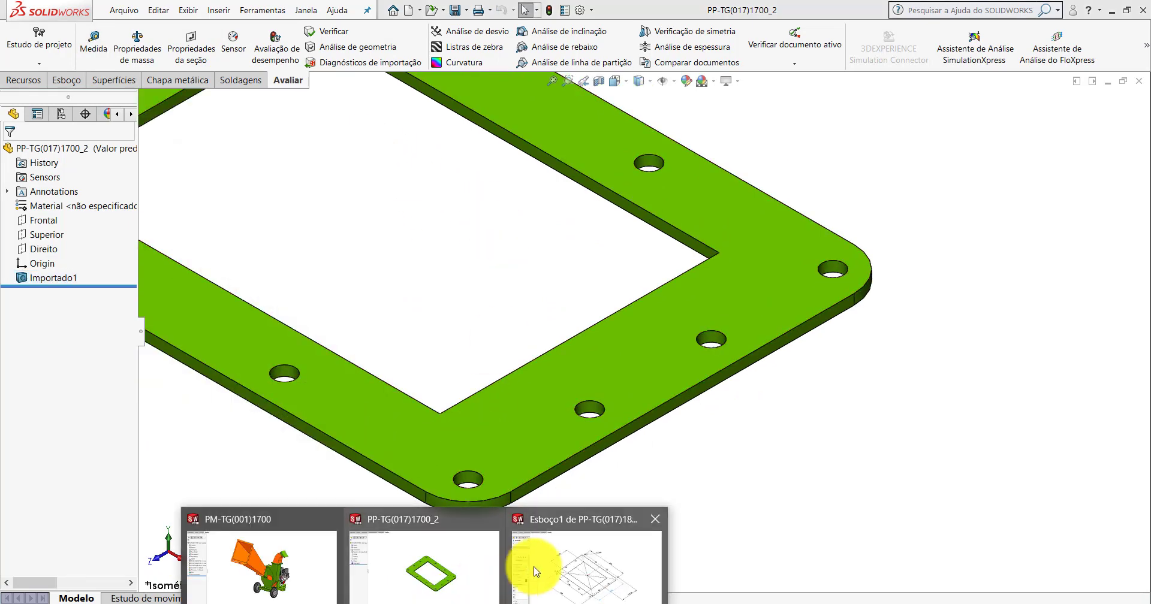
- Set the 115.50 hole-offset dimension to 86 by entering 172/2
{"action": "left_click", "coordinate": [527, 568]}
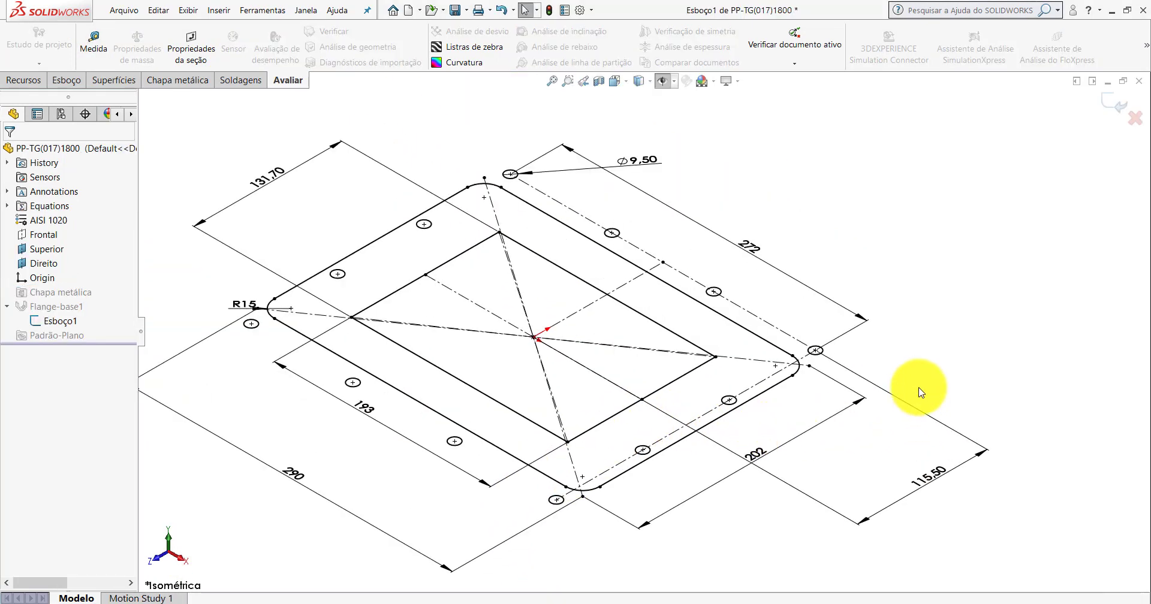
{"action": "double_click", "coordinate": [930, 480]}
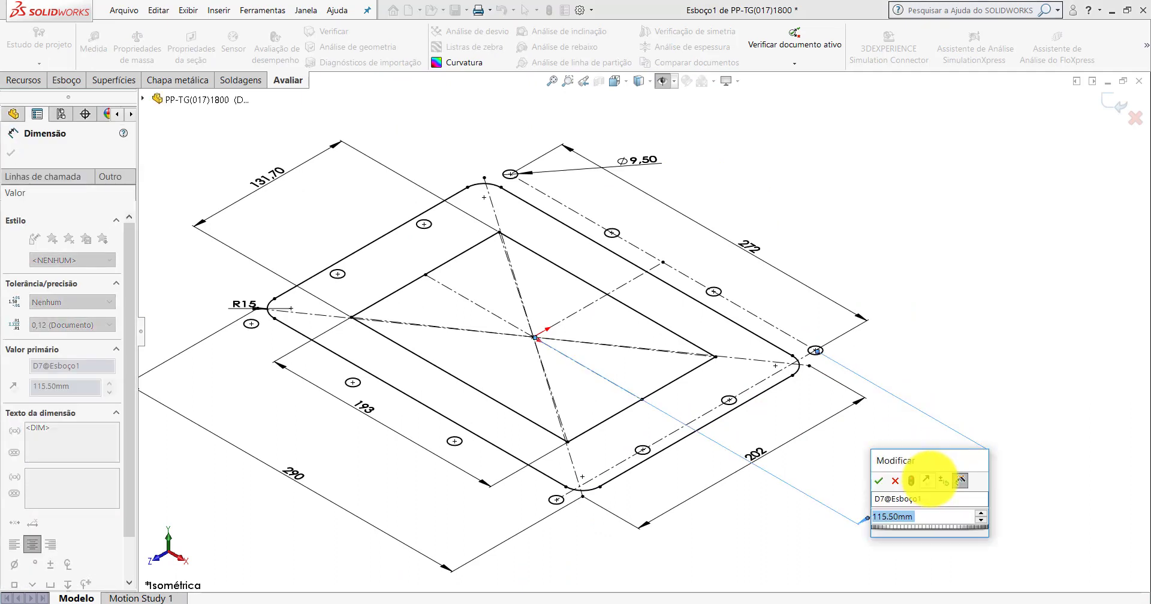
{"action": "type", "text": "172"}
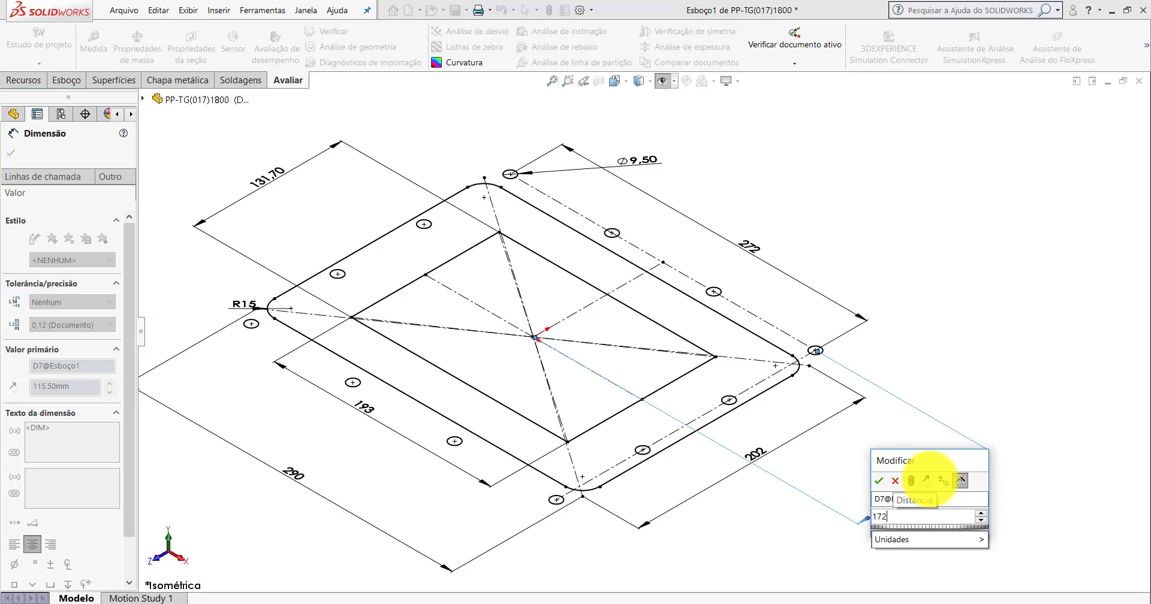
{"action": "type", "text": "/2"}
{"action": "key", "text": "Return"}
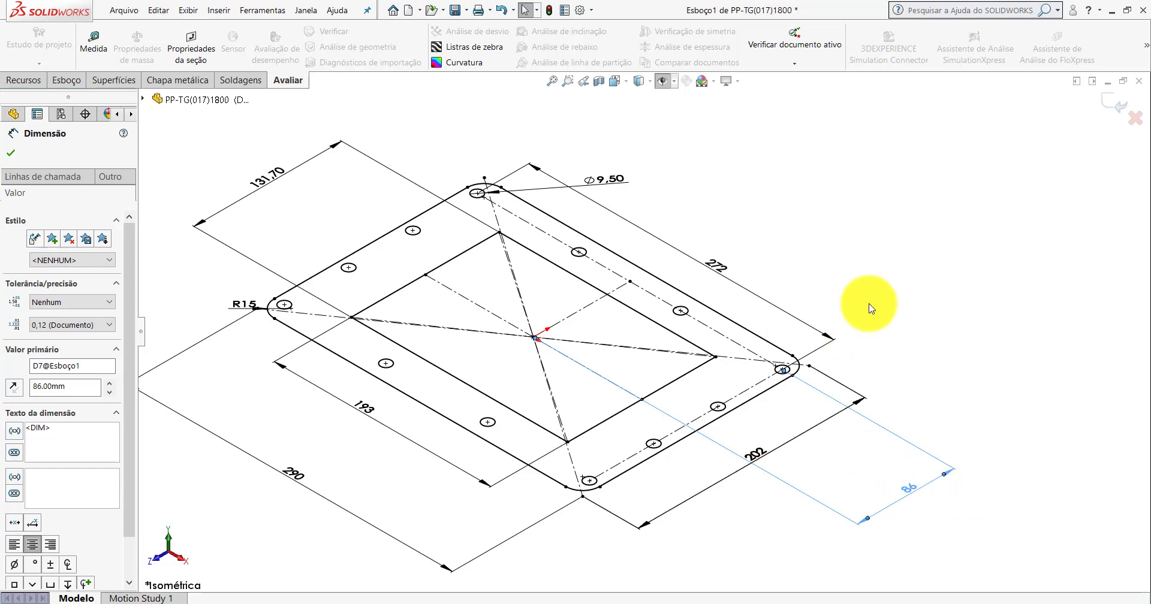
{"action": "left_click", "coordinate": [875, 289]}
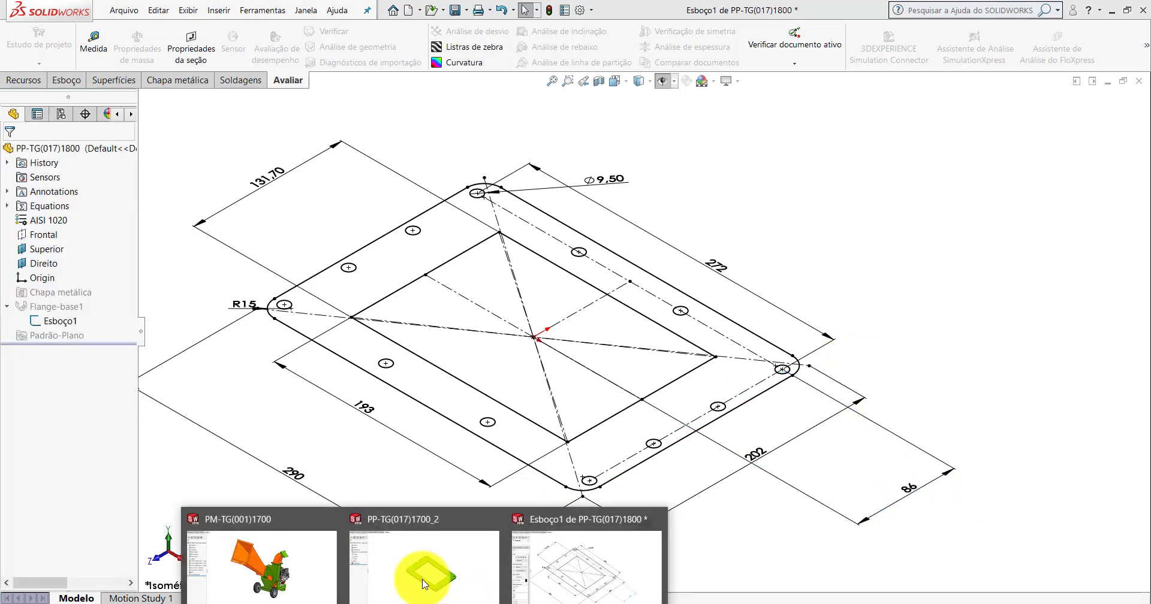
- Measure 260 mm between the top-left and far-right hole centres, then return to the flange sketch
{"action": "left_click", "coordinate": [411, 569]}
{"action": "left_click", "coordinate": [92, 42]}
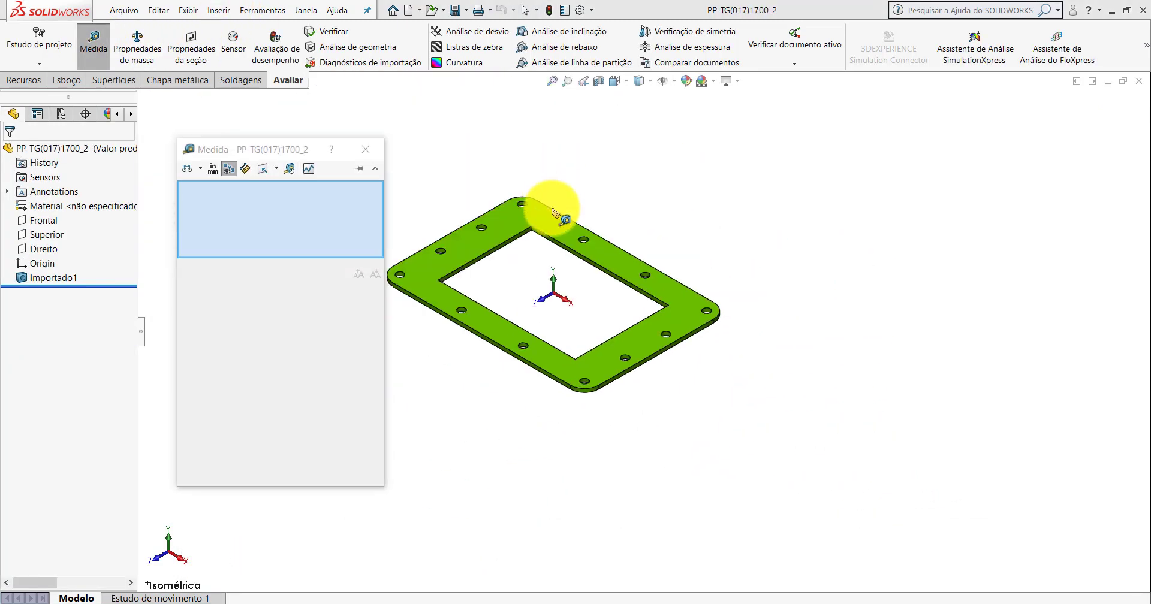
{"action": "scroll", "coordinate": [539, 216], "scroll_direction": "down", "scroll_amount": 5}
{"action": "left_click", "coordinate": [487, 215]}
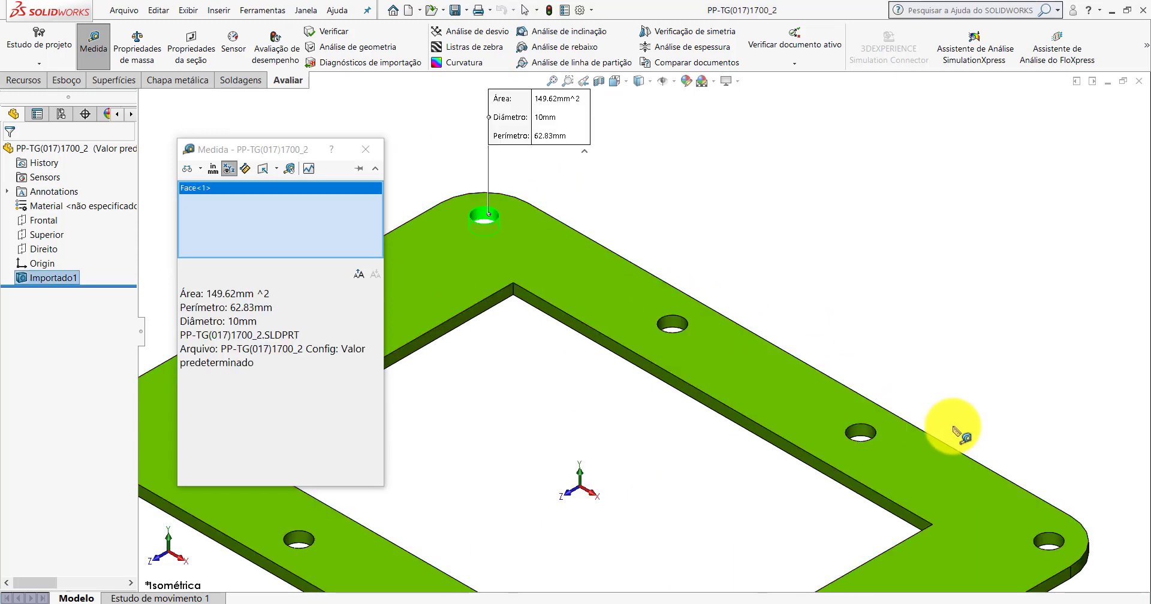
{"action": "left_click", "coordinate": [1049, 542]}
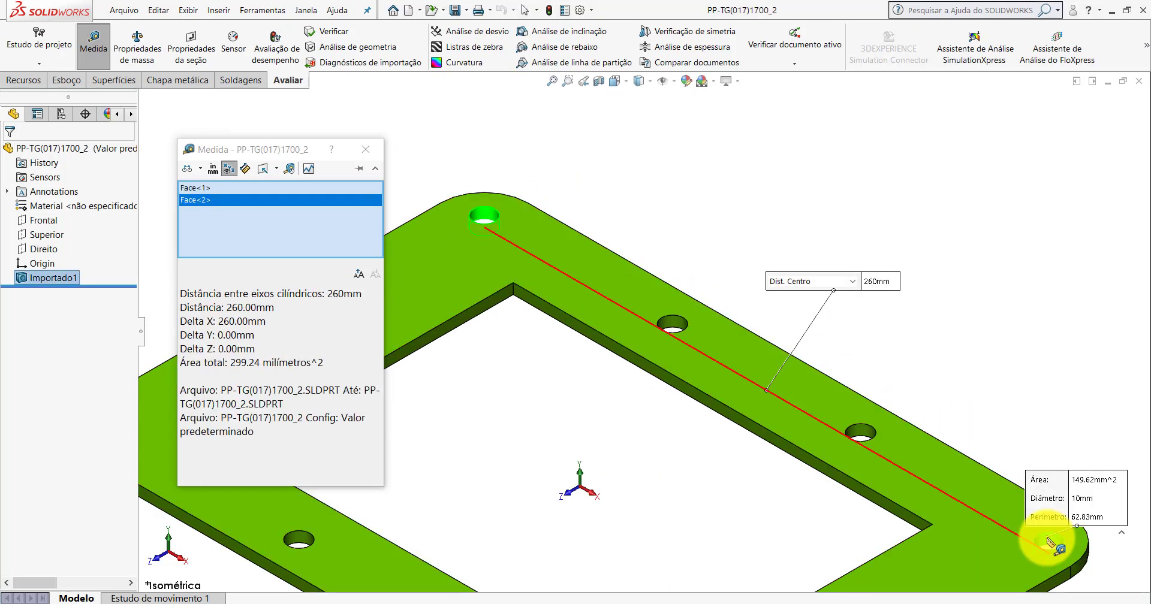
{"action": "left_click", "coordinate": [369, 147]}
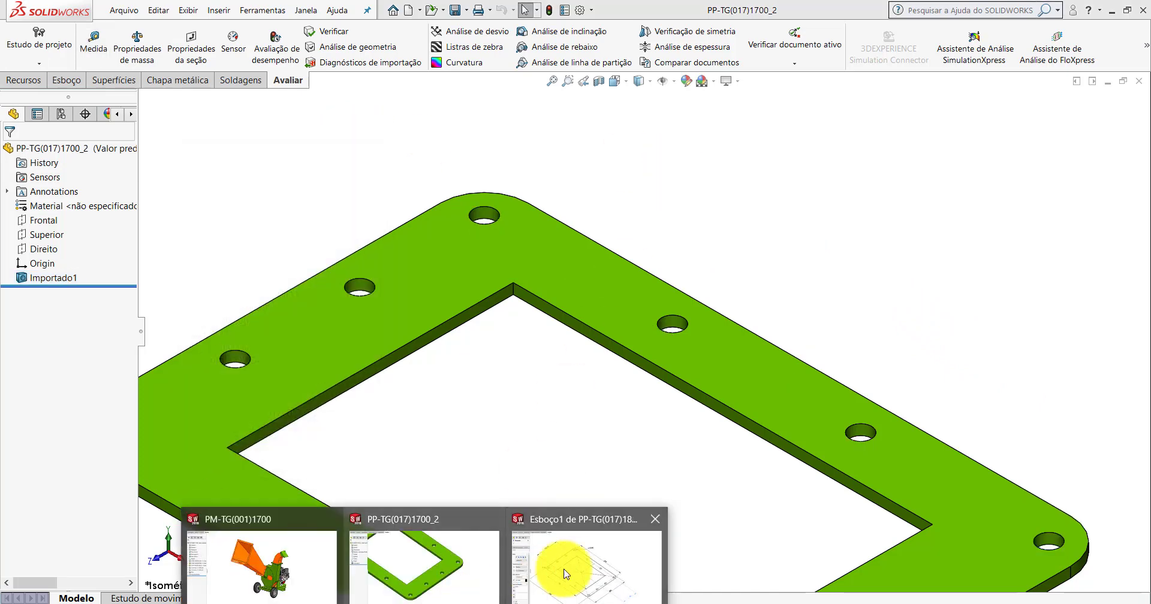
{"action": "left_click", "coordinate": [563, 574]}
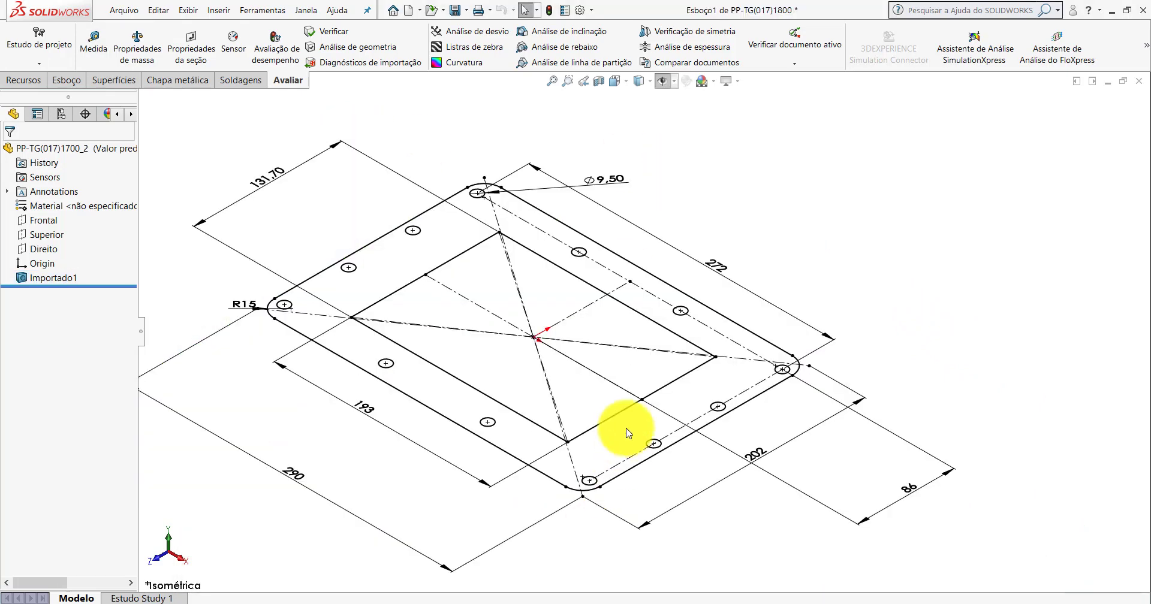
- Change the 272 hole spacing to 260 and exit the sketch to rebuild the flange
{"action": "double_click", "coordinate": [715, 267]}
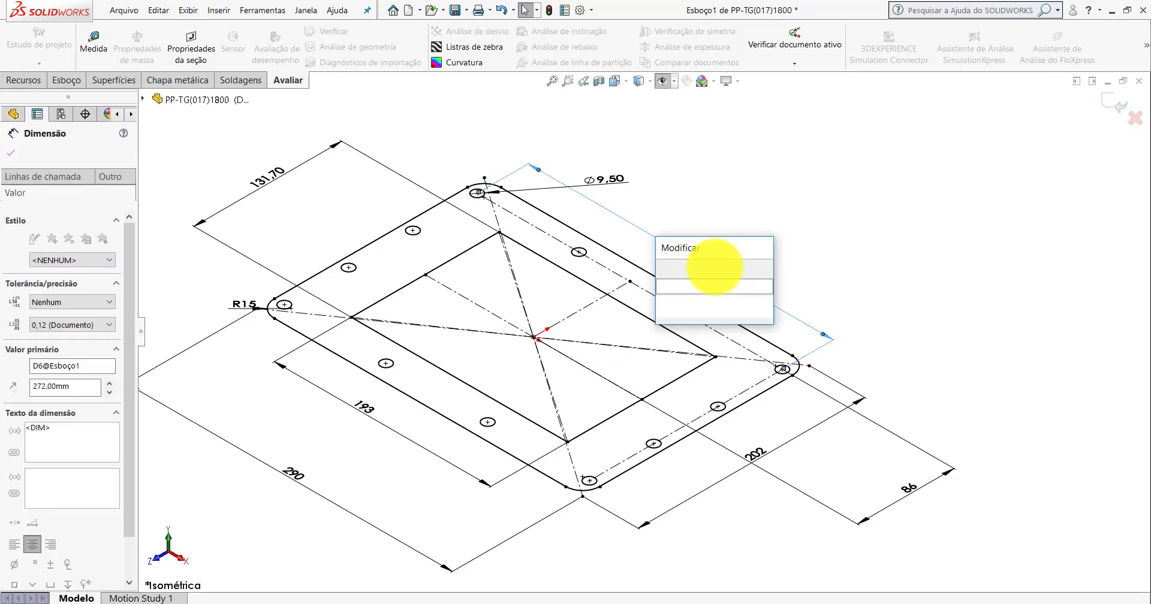
{"action": "type", "text": "260"}
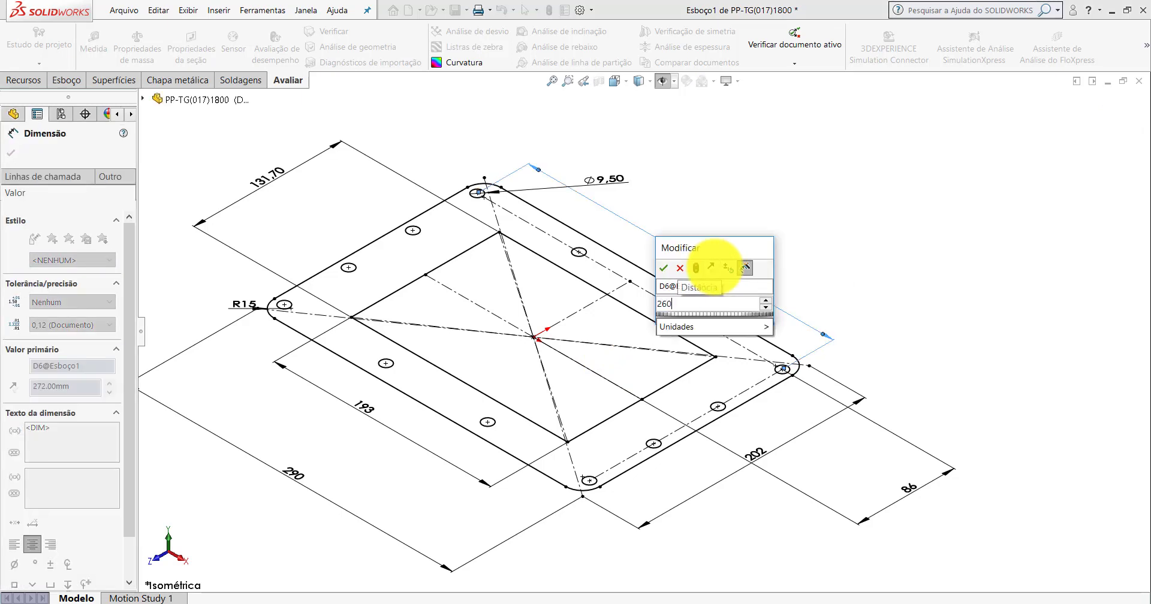
{"action": "key", "text": "Return"}
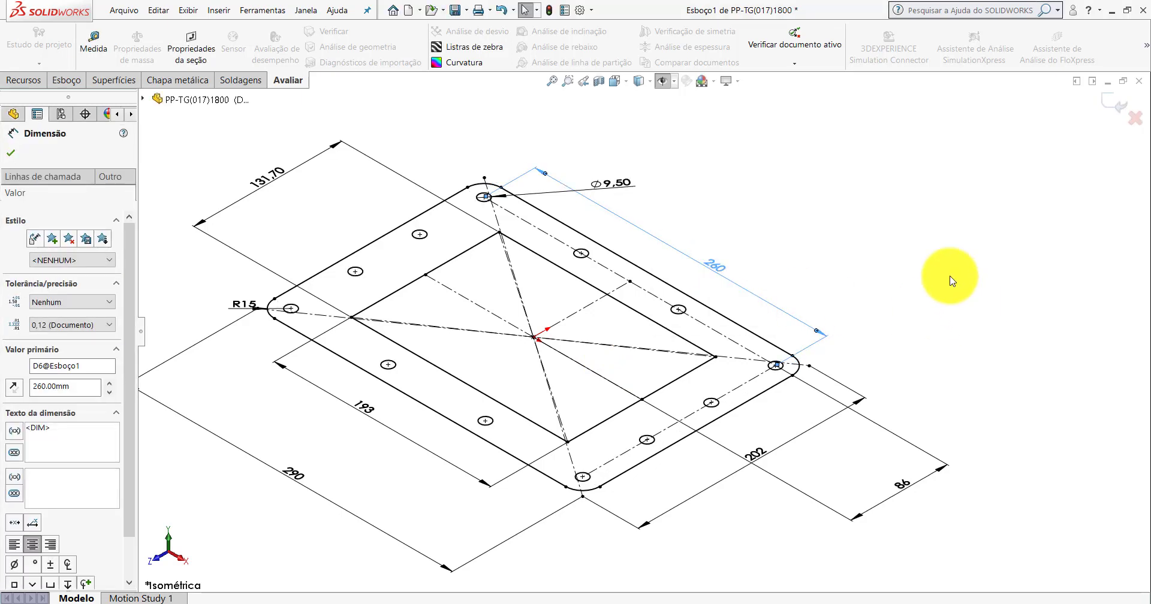
{"action": "left_click", "coordinate": [951, 281]}
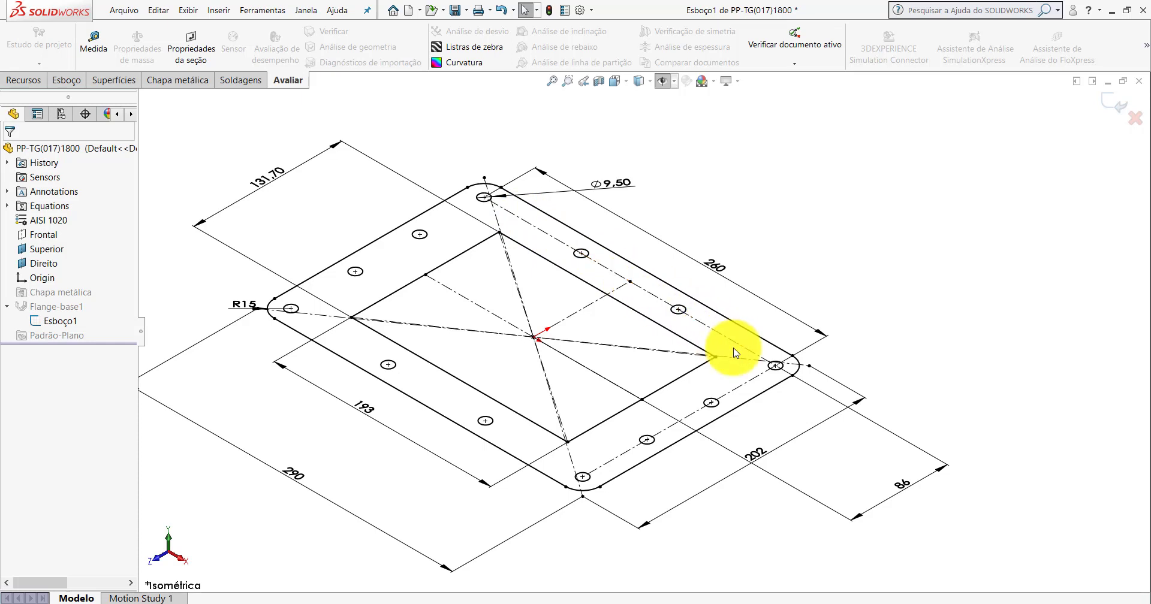
{"action": "left_click", "coordinate": [1113, 105]}
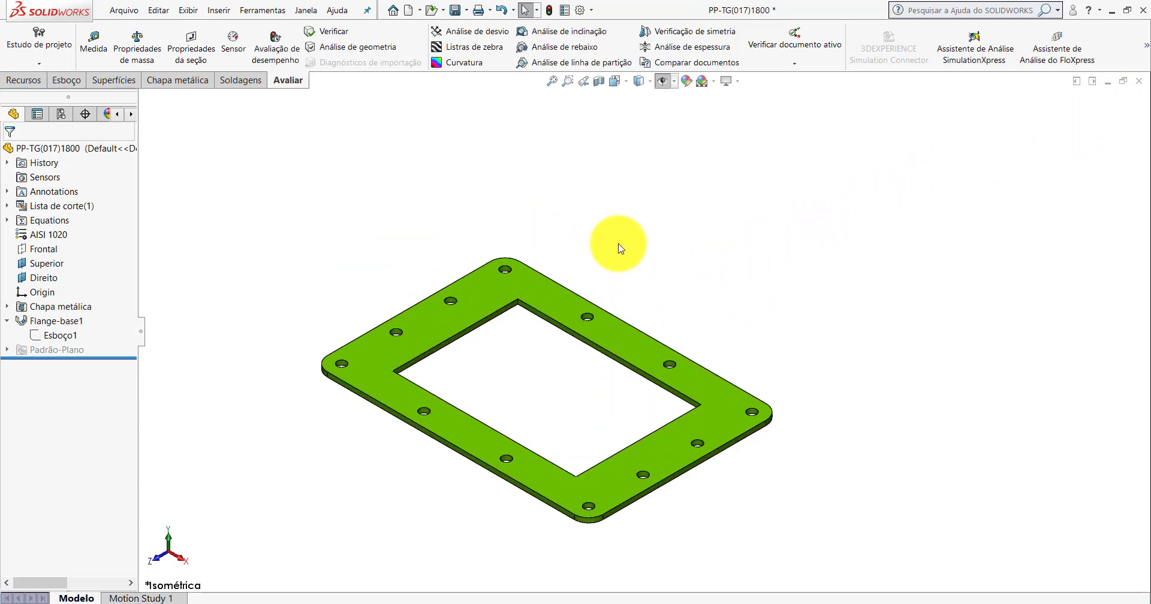
- Check the flange in the standard views and isometric, then switch to PP-TG(017)1700_2
{"action": "left_click", "coordinate": [616, 81]}
{"action": "left_click", "coordinate": [626, 81]}
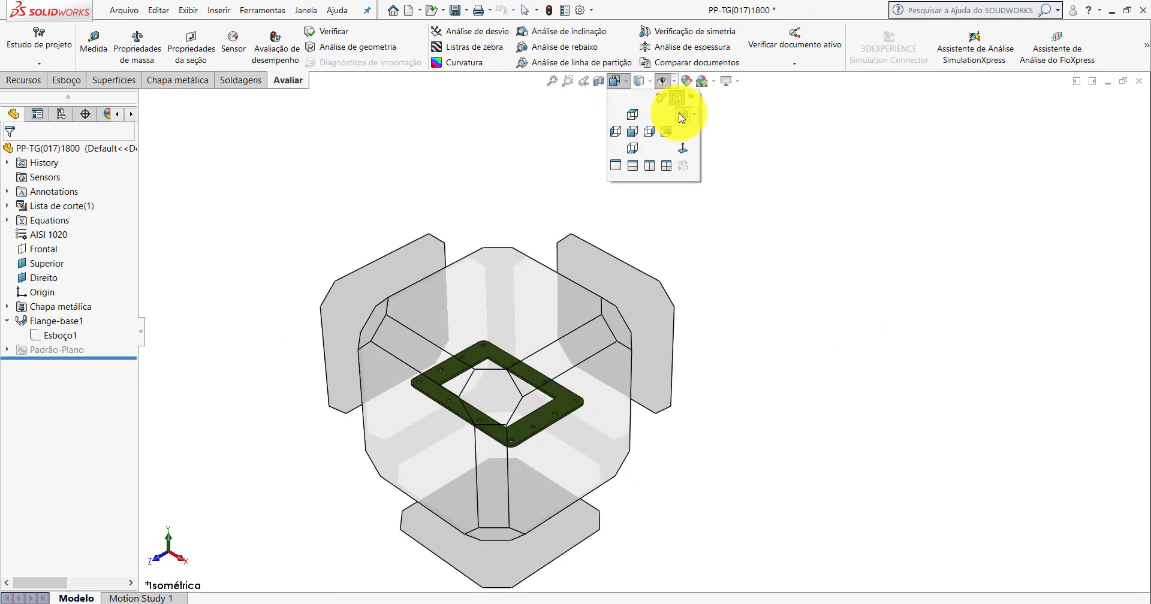
{"action": "left_click", "coordinate": [630, 120]}
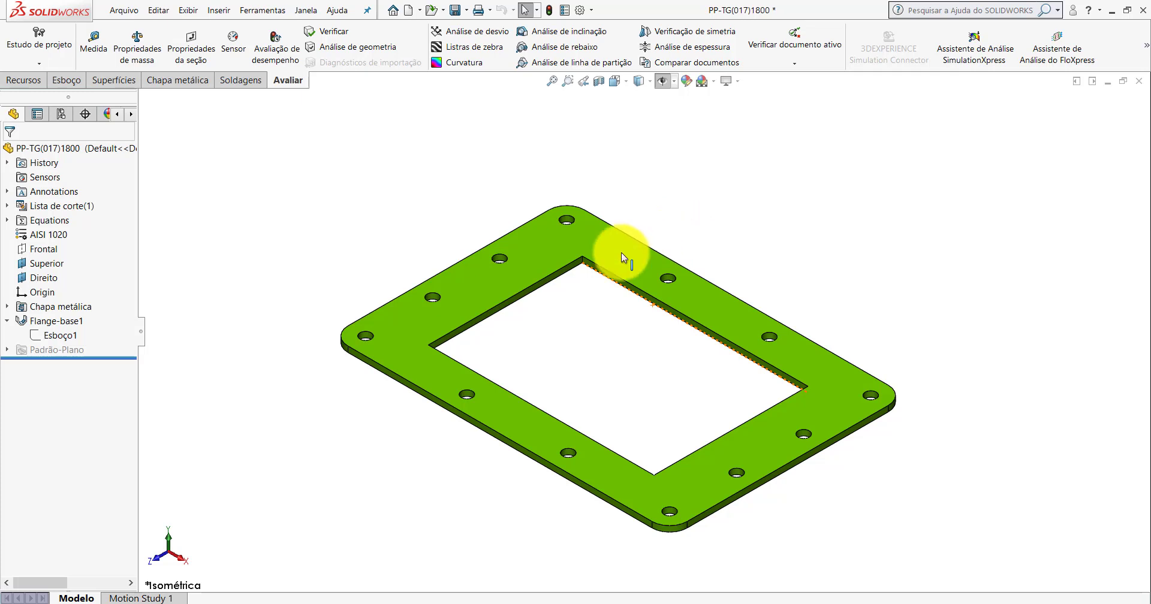
{"action": "left_click", "coordinate": [7, 321]}
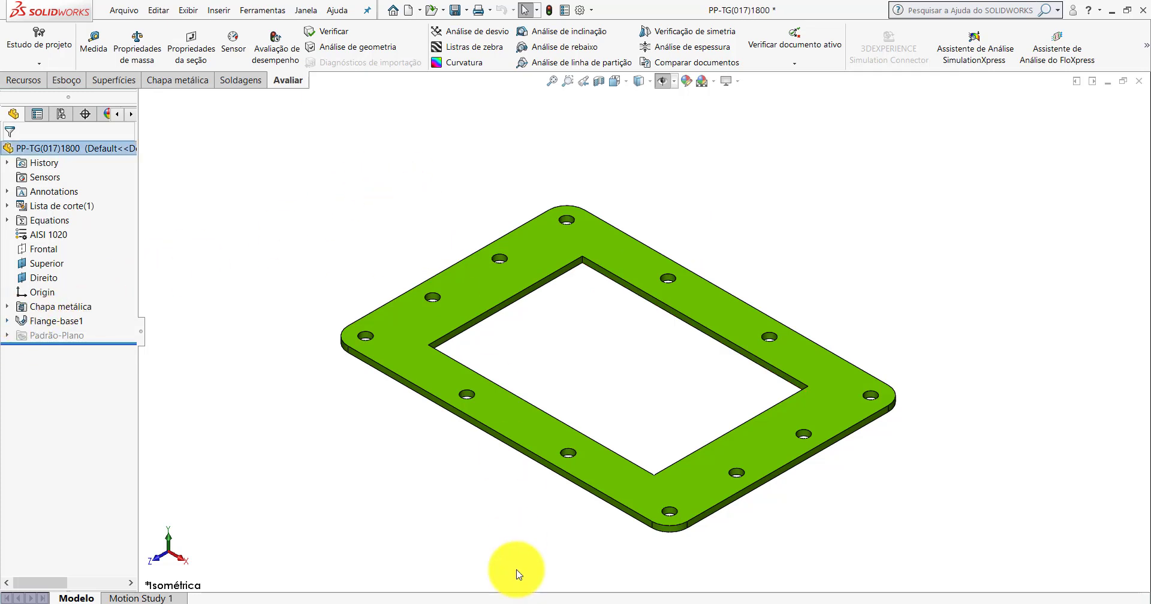
{"action": "left_click", "coordinate": [432, 561]}
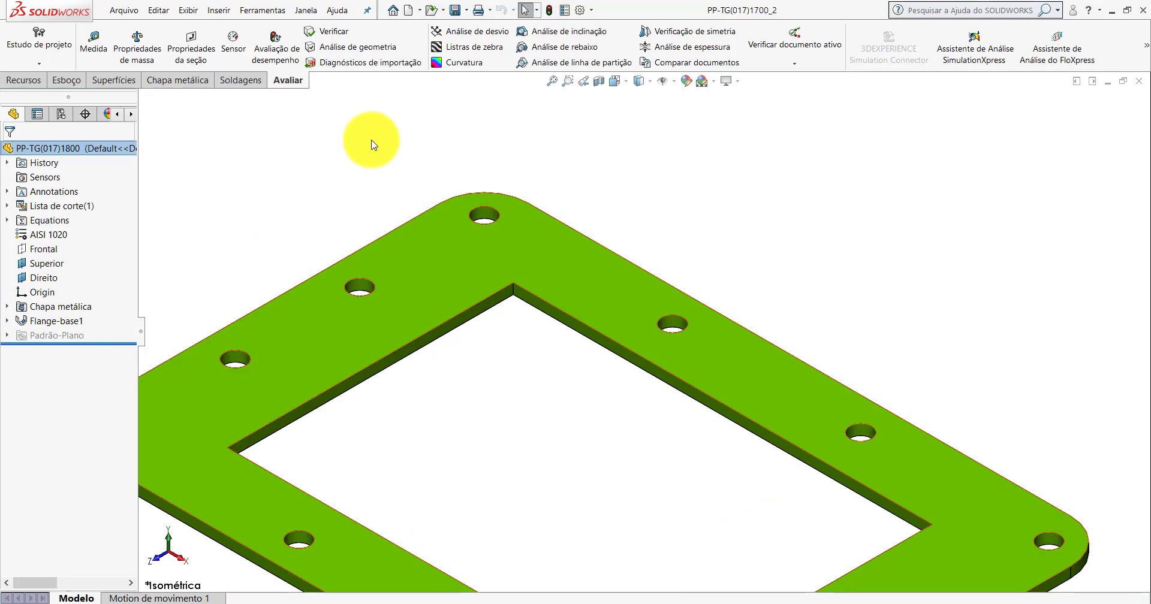
- Measure the reference plate's rounded corner radius as 20 mm
{"action": "left_click", "coordinate": [93, 41]}
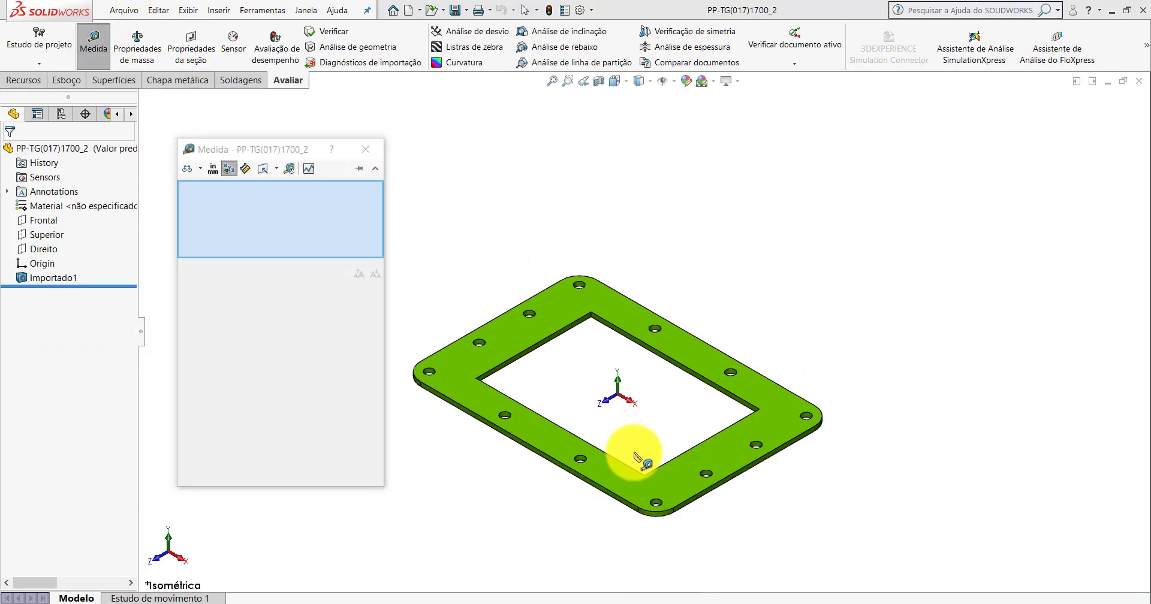
{"action": "scroll", "coordinate": [725, 557], "scroll_direction": "down", "scroll_amount": 5}
{"action": "left_click", "coordinate": [696, 543]}
{"action": "key", "text": "f"}
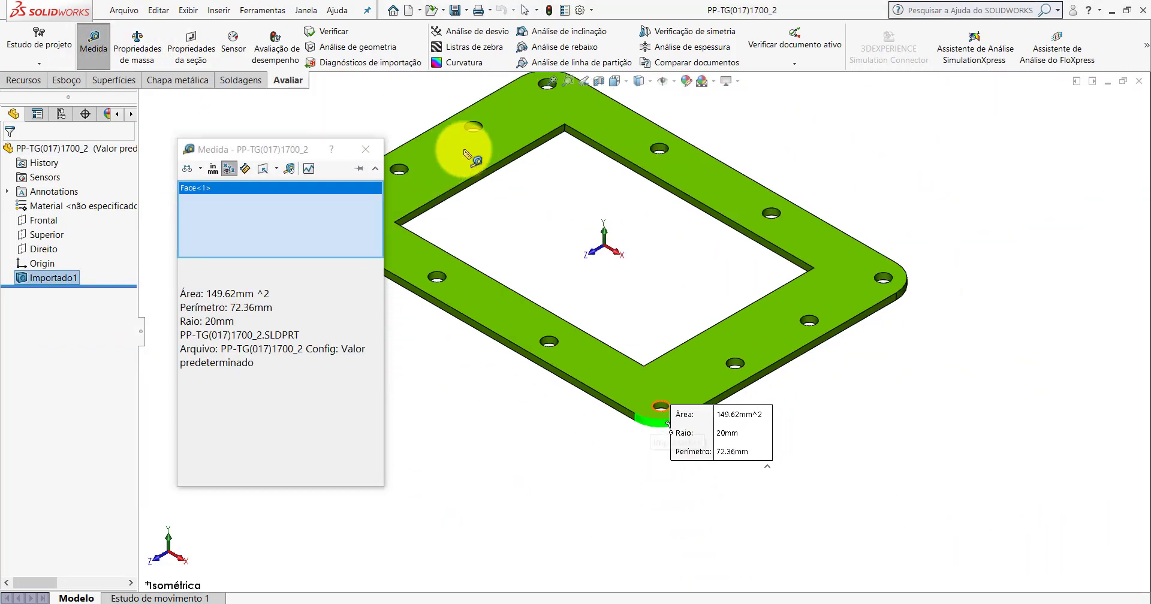
{"action": "left_click", "coordinate": [372, 156]}
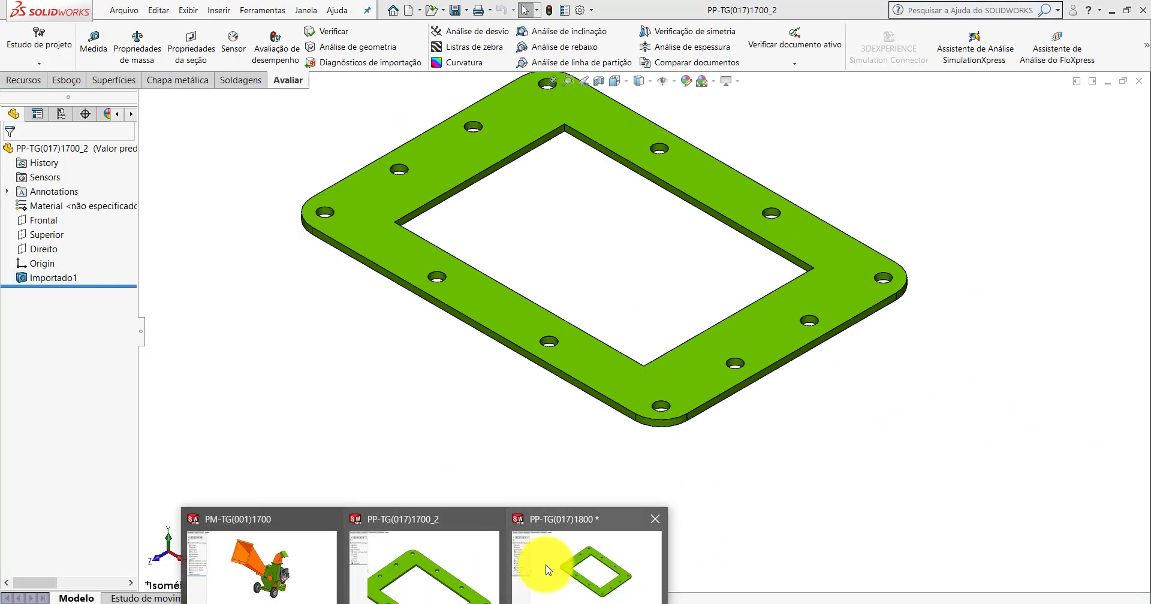
- Measure PP-TG(017)1800's corner radius as 15 mm and zoom to fit
{"action": "left_click", "coordinate": [543, 570]}
{"action": "left_click", "coordinate": [95, 41]}
{"action": "scroll", "coordinate": [671, 495], "scroll_direction": "down", "scroll_amount": 5}
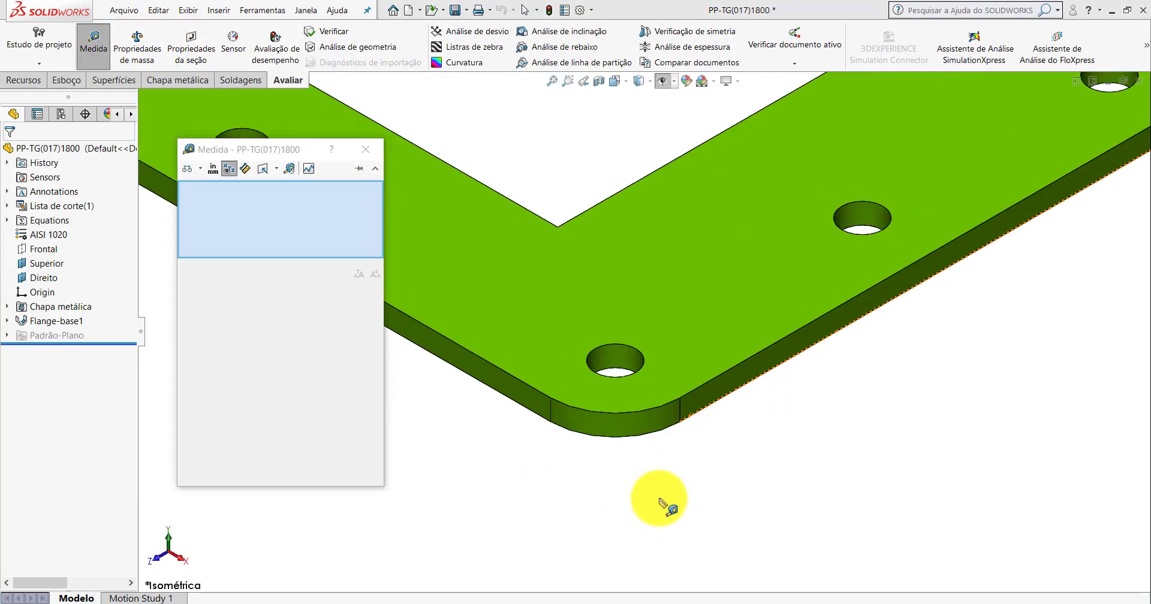
{"action": "left_click", "coordinate": [633, 431]}
{"action": "scroll", "coordinate": [633, 433], "scroll_direction": "up", "scroll_amount": 3}
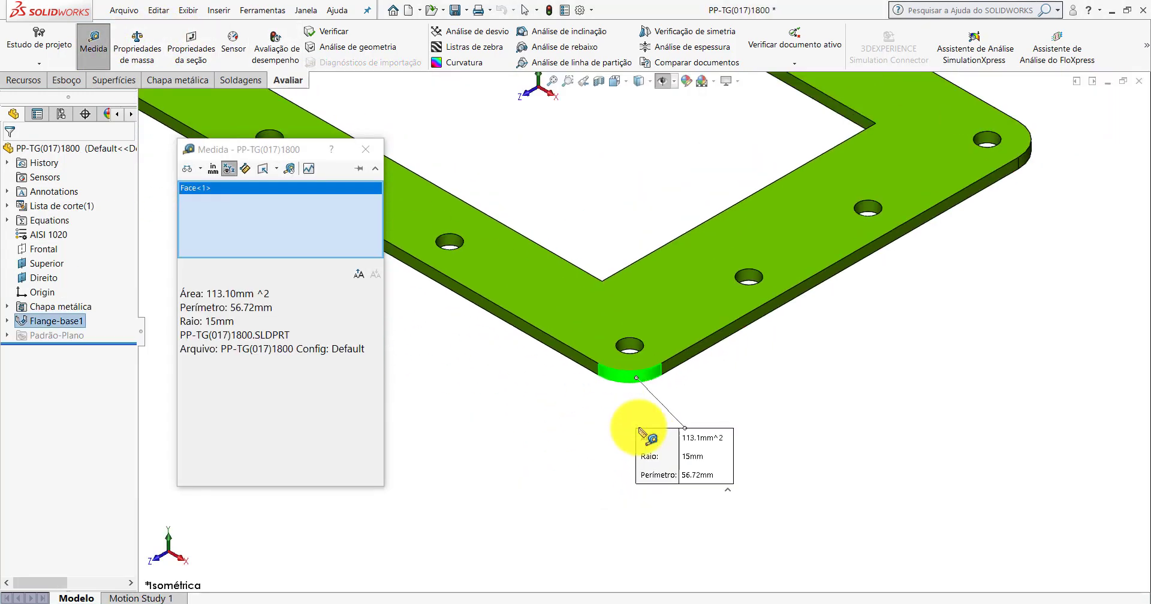
{"action": "key", "text": "Escape"}
{"action": "scroll", "coordinate": [626, 361], "scroll_direction": "up", "scroll_amount": 3}
{"action": "key", "text": "f"}
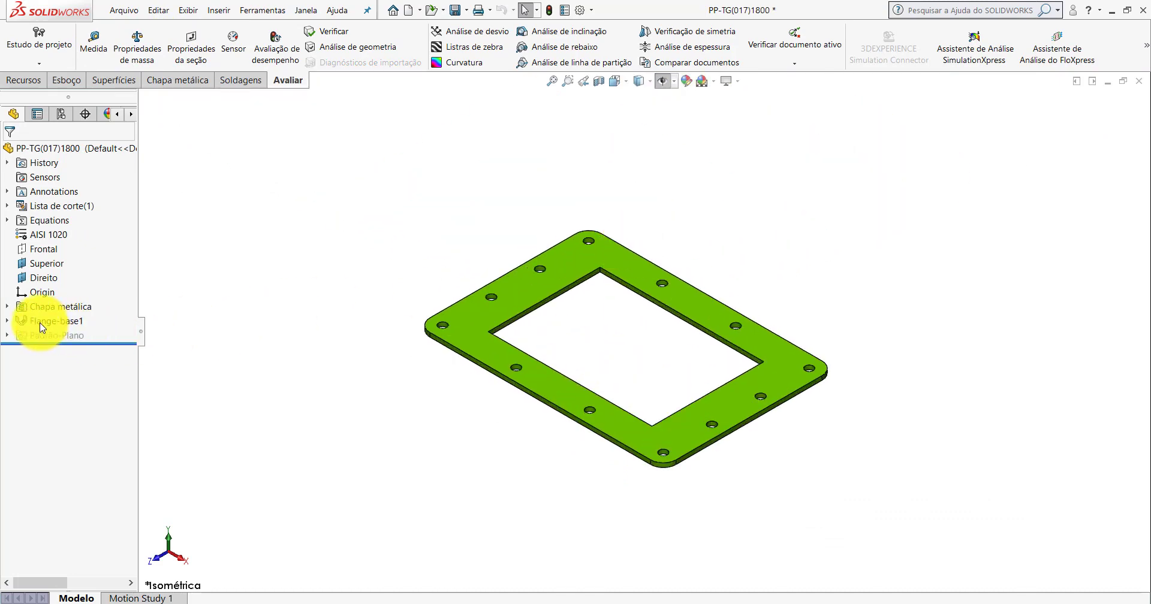
- Edit Flange-base1's sketch and change the R15 corner radius to 20
{"action": "right_click", "coordinate": [42, 326]}
{"action": "left_click", "coordinate": [69, 289]}
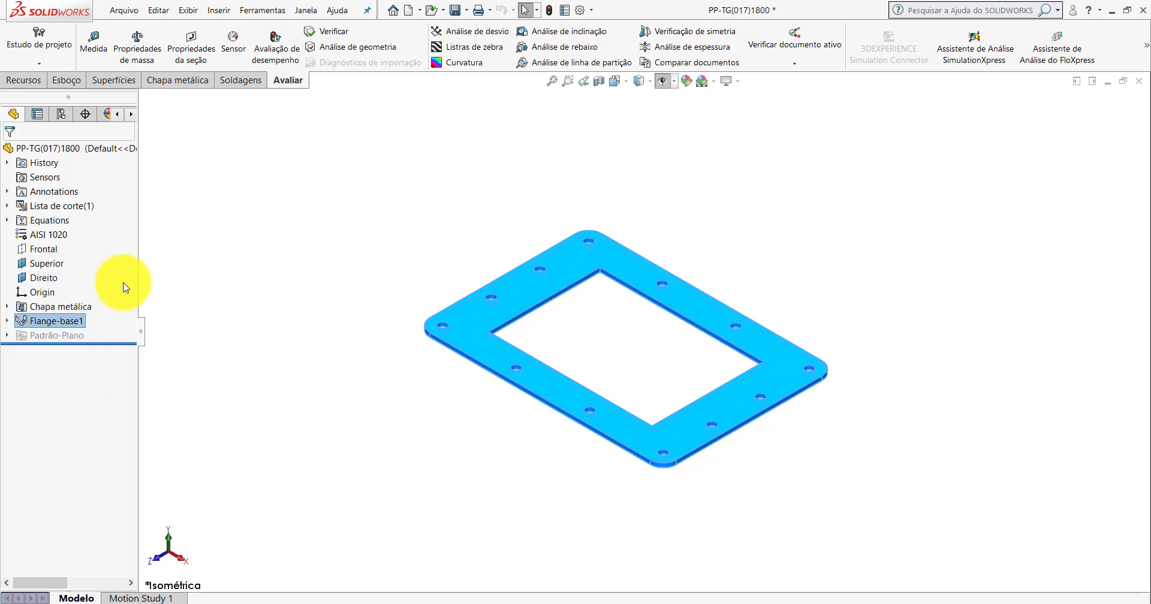
{"action": "scroll", "coordinate": [437, 324], "scroll_direction": "down", "scroll_amount": 5}
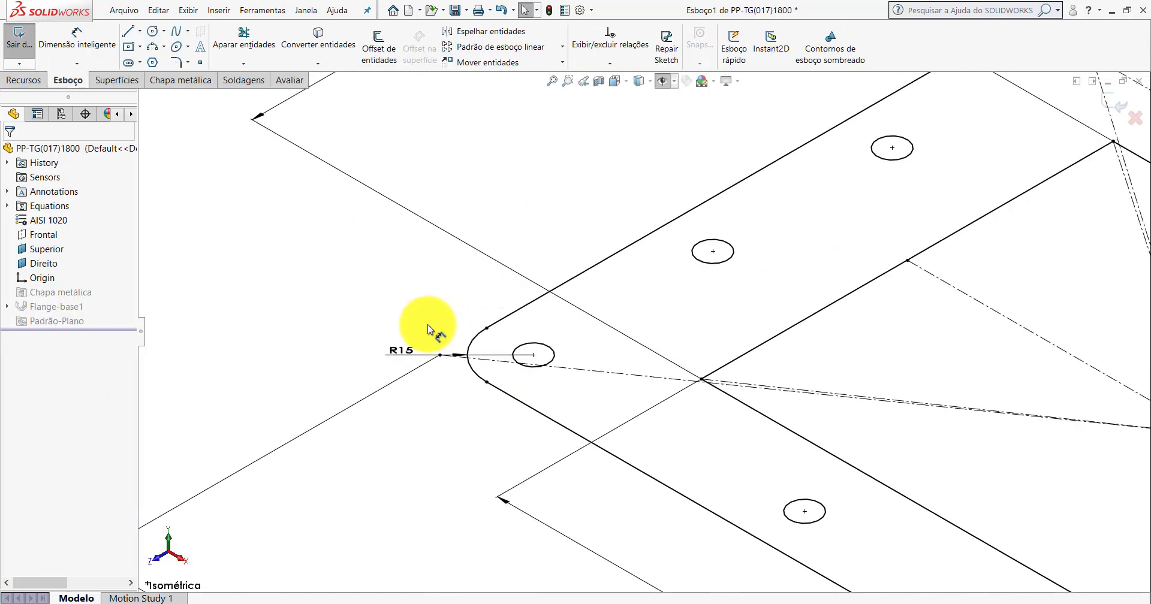
{"action": "double_click", "coordinate": [396, 351]}
{"action": "type", "text": "20"}
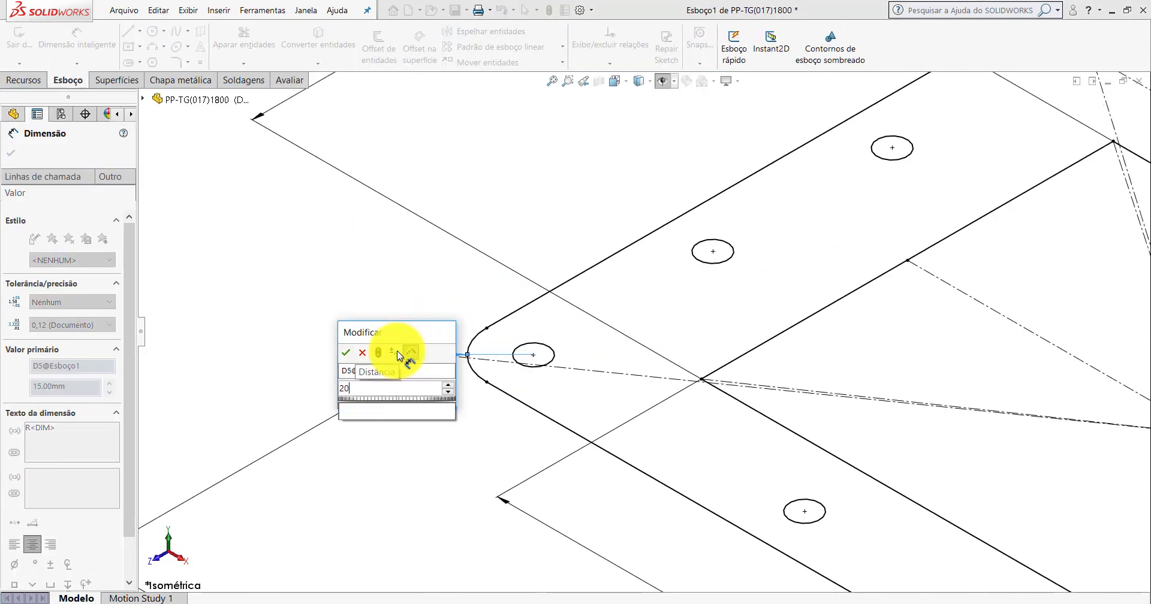
{"action": "key", "text": "Return"}
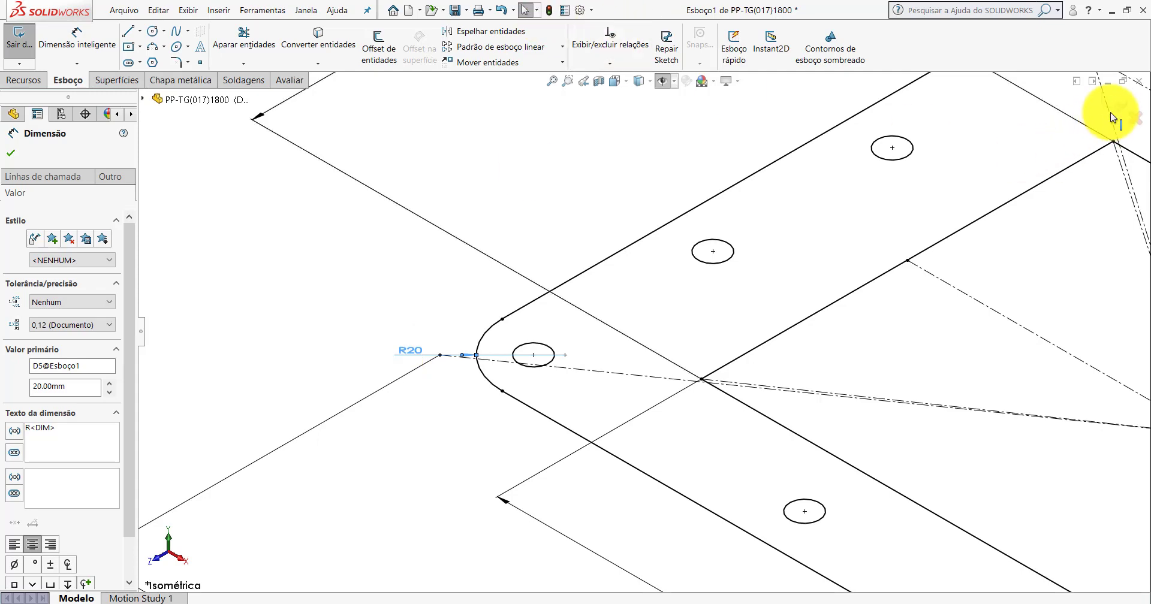
- Exit the sketch, show the reference planes, hide Superior and show Frontal
{"action": "left_click", "coordinate": [1111, 110]}
{"action": "scroll", "coordinate": [827, 222], "scroll_direction": "up", "scroll_amount": 5}
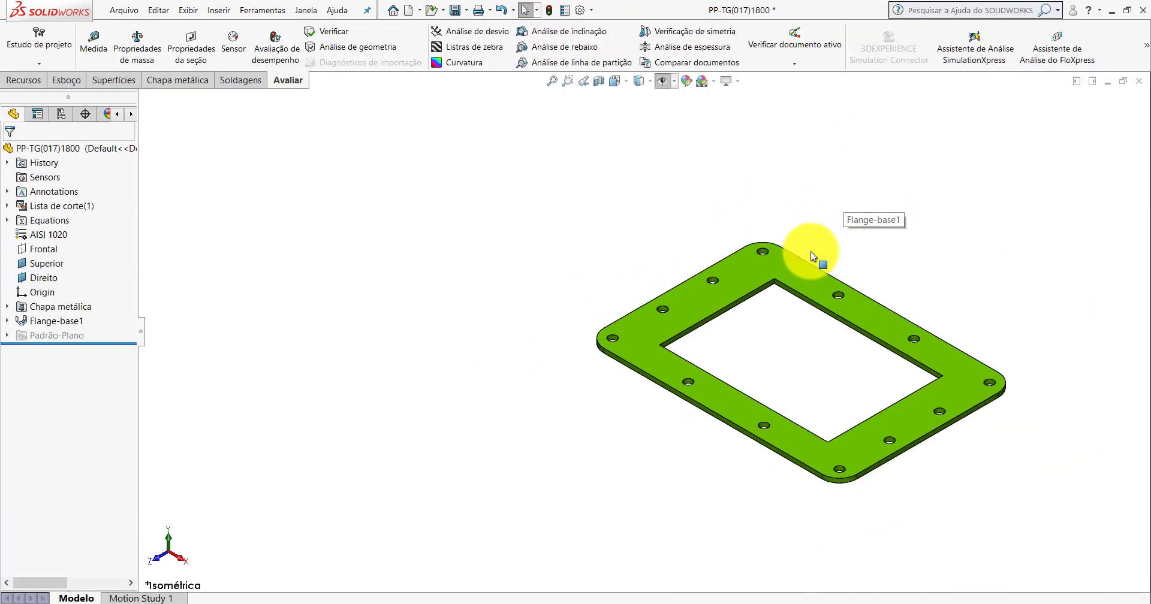
{"action": "scroll", "coordinate": [767, 299], "scroll_direction": "up", "scroll_amount": 3}
{"action": "scroll", "coordinate": [727, 351], "scroll_direction": "down", "scroll_amount": 2}
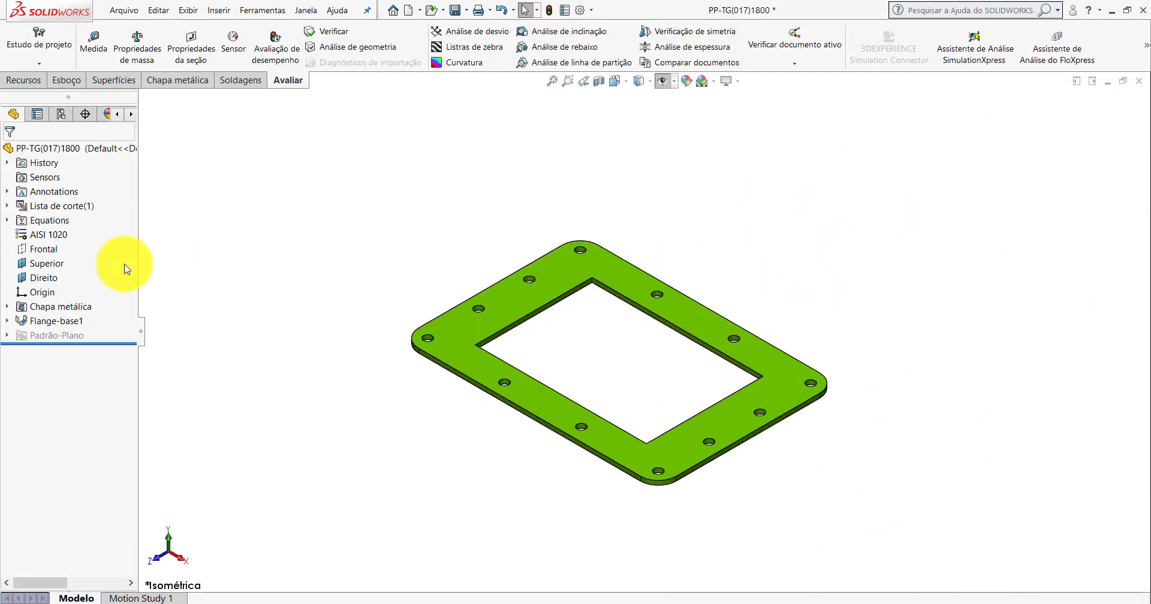
{"action": "left_click", "coordinate": [665, 84]}
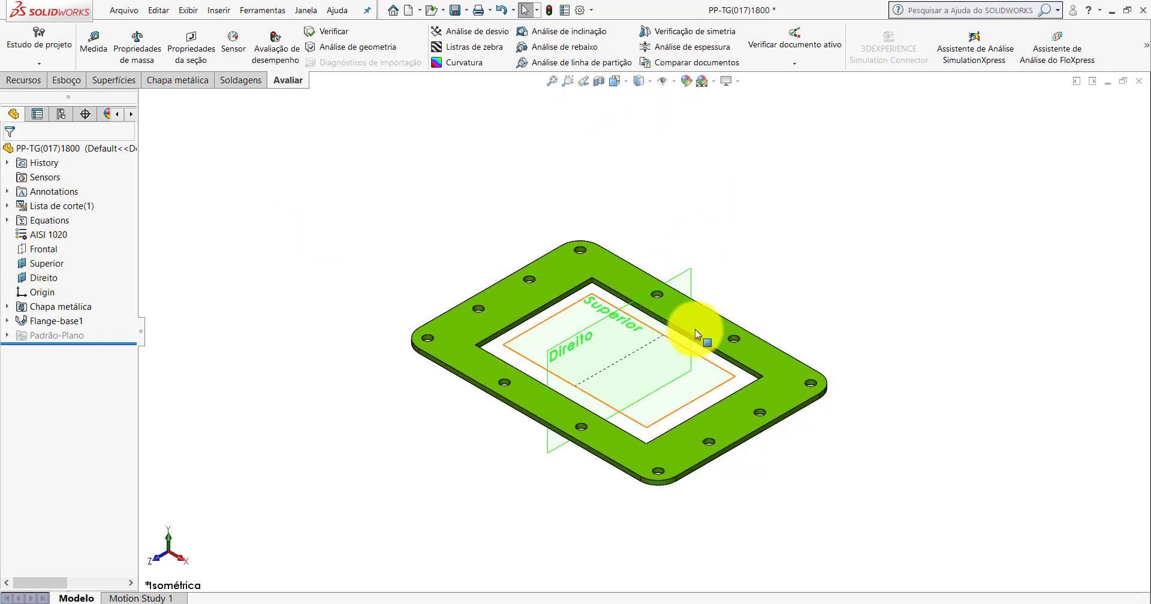
{"action": "right_click", "coordinate": [52, 270]}
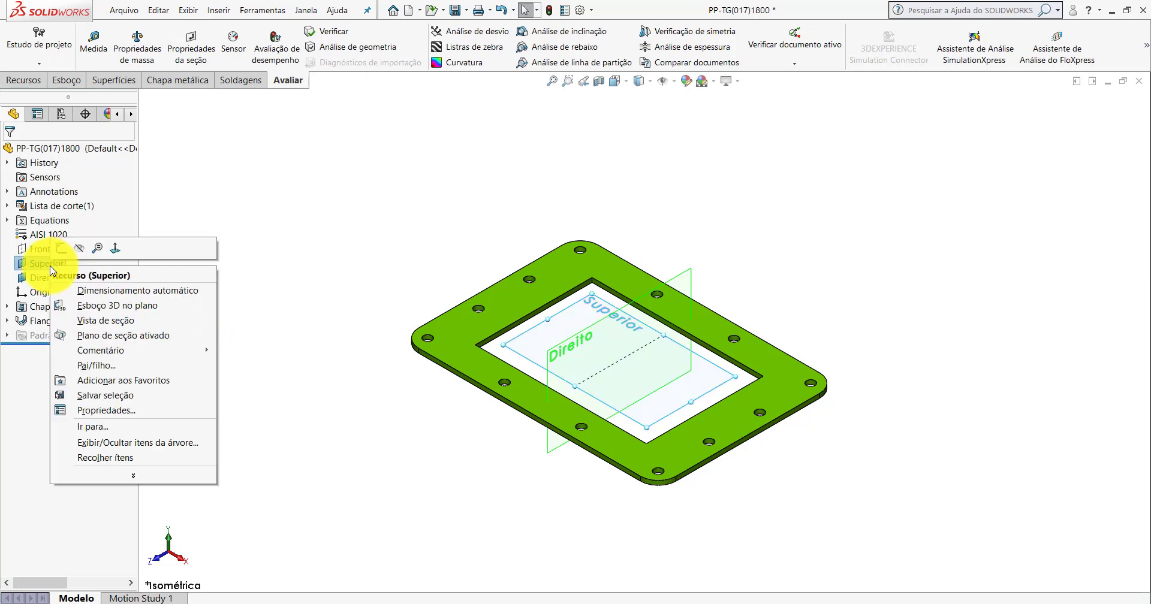
{"action": "left_click", "coordinate": [80, 252]}
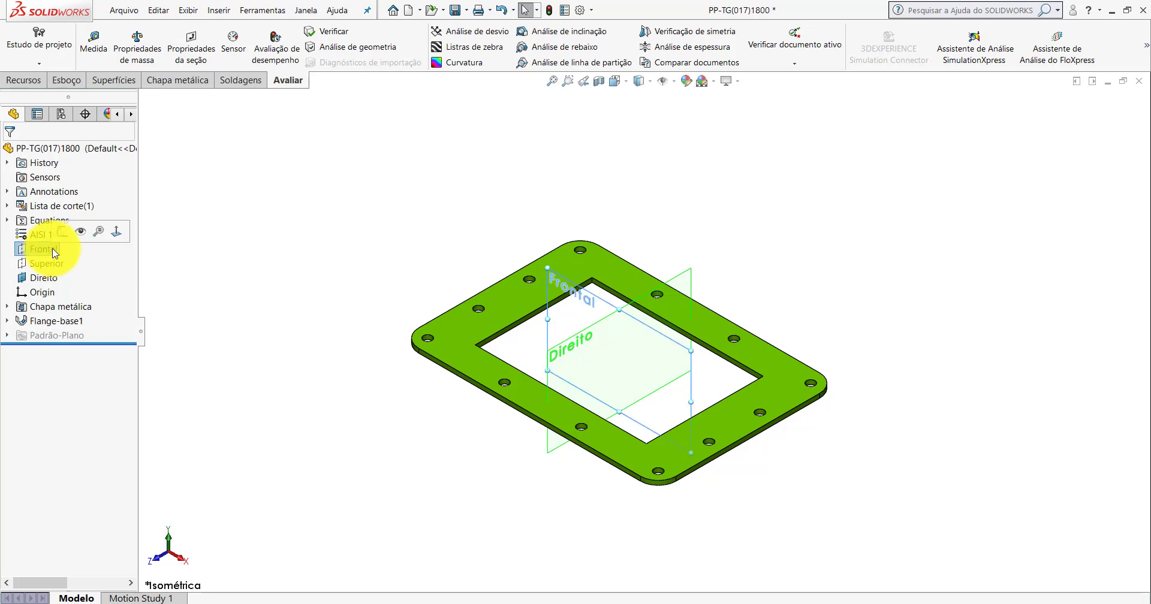
{"action": "left_click", "coordinate": [80, 233]}
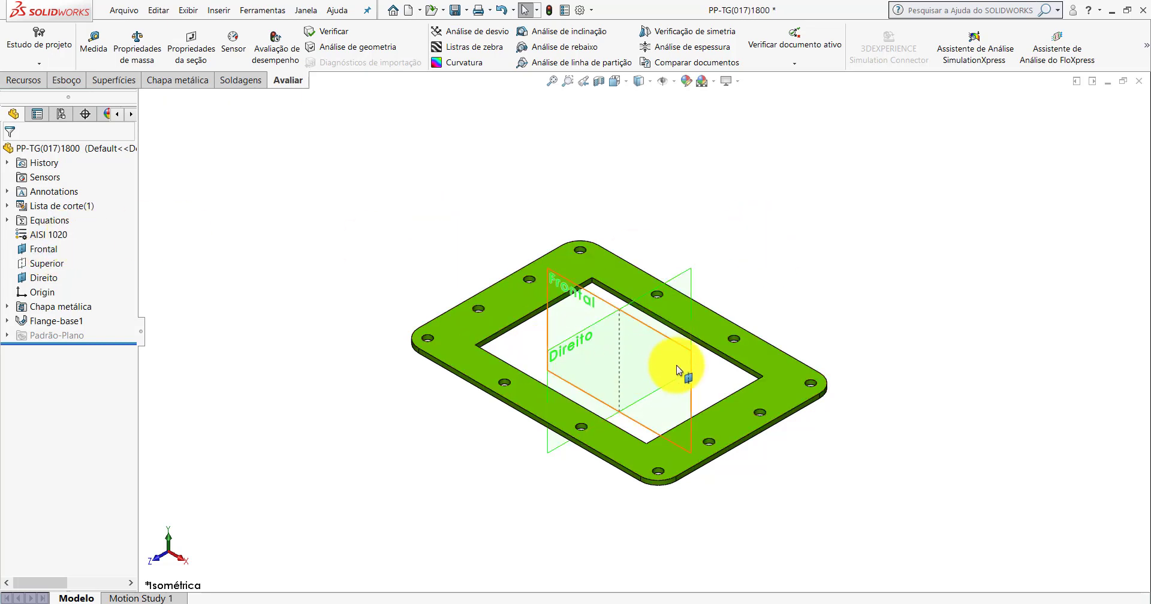
{"action": "scroll", "coordinate": [679, 367], "scroll_direction": "down", "scroll_amount": 1}
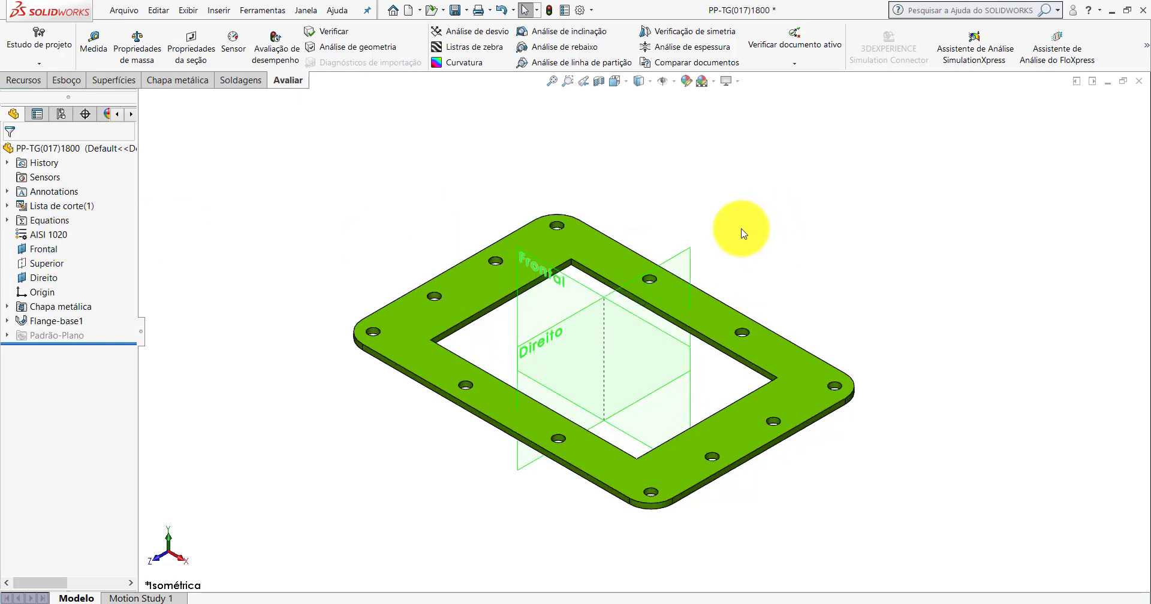
- Save PP-TG(017)1800, close it and PP-TG(017)1700_2, and minimize SOLIDWORKS
{"action": "left_click", "coordinate": [455, 11]}
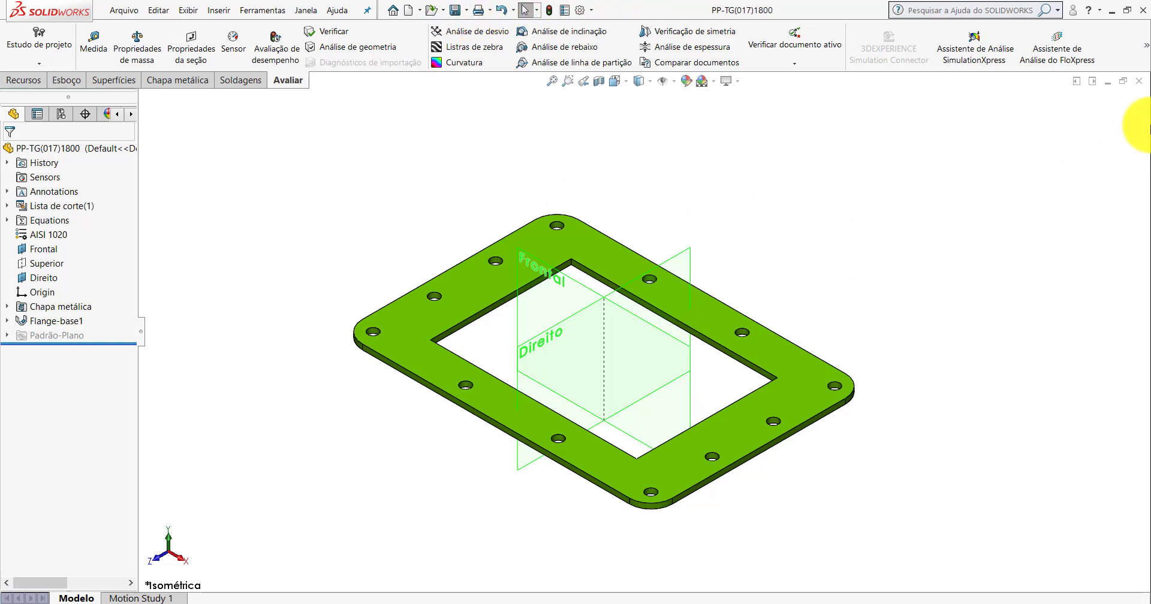
{"action": "left_click", "coordinate": [1139, 82]}
{"action": "scroll", "coordinate": [683, 270], "scroll_direction": "down", "scroll_amount": 1}
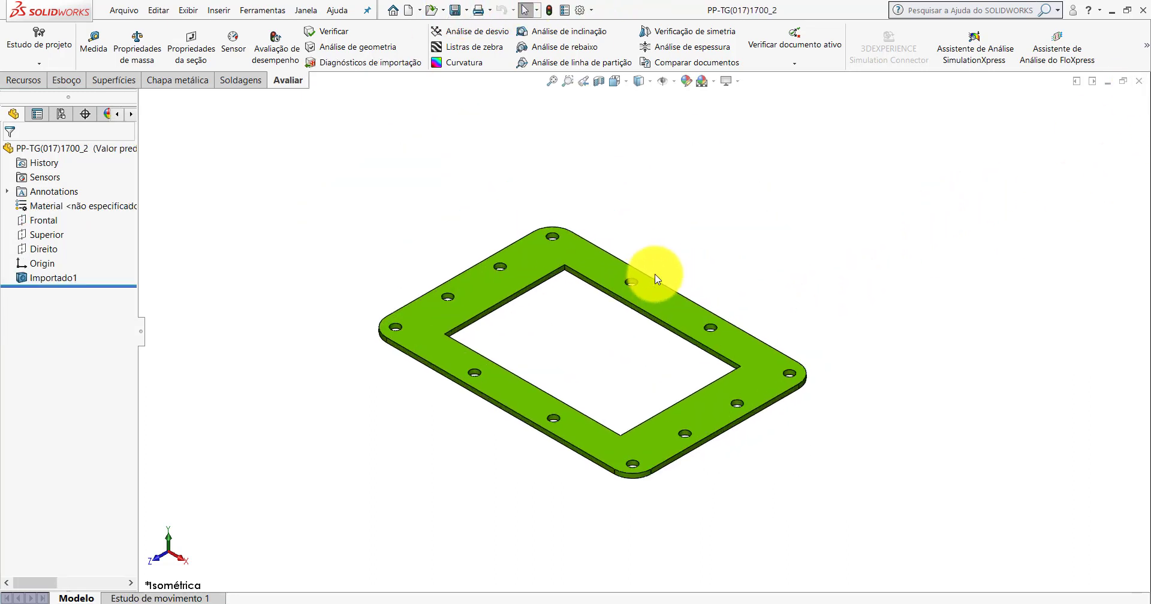
{"action": "scroll", "coordinate": [651, 252], "scroll_direction": "down", "scroll_amount": 1}
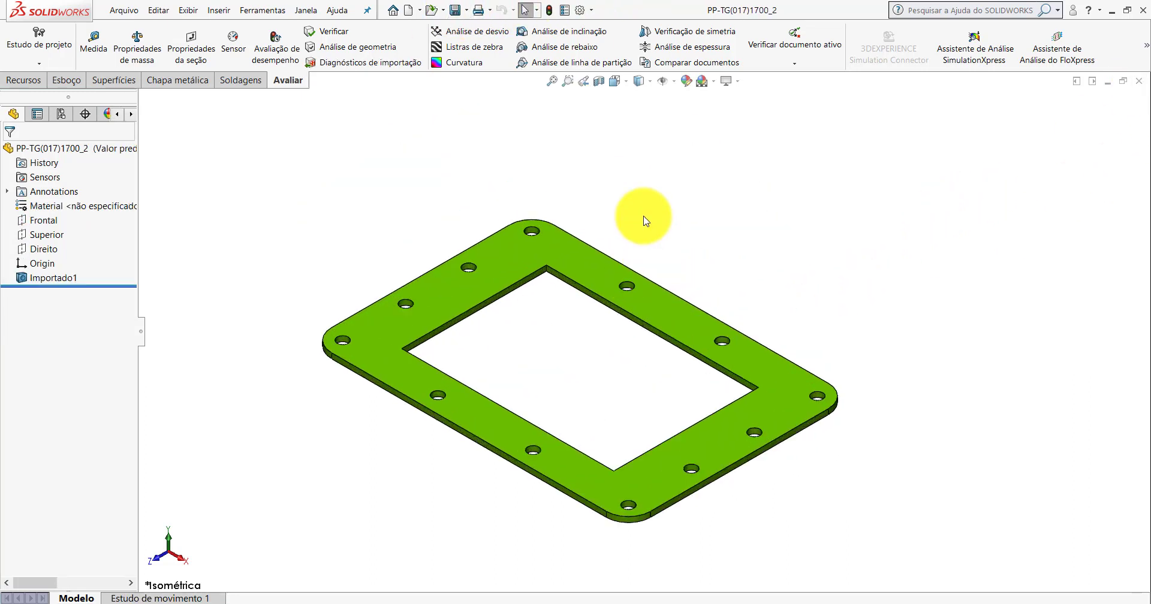
{"action": "left_click", "coordinate": [1138, 82]}
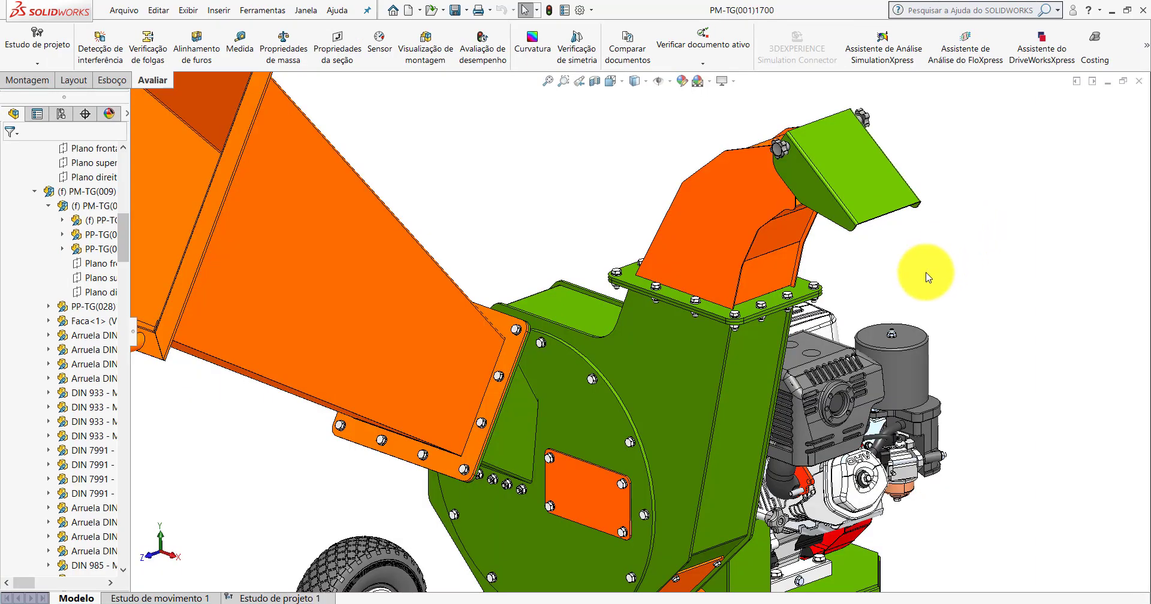
{"action": "left_click", "coordinate": [1116, 11]}
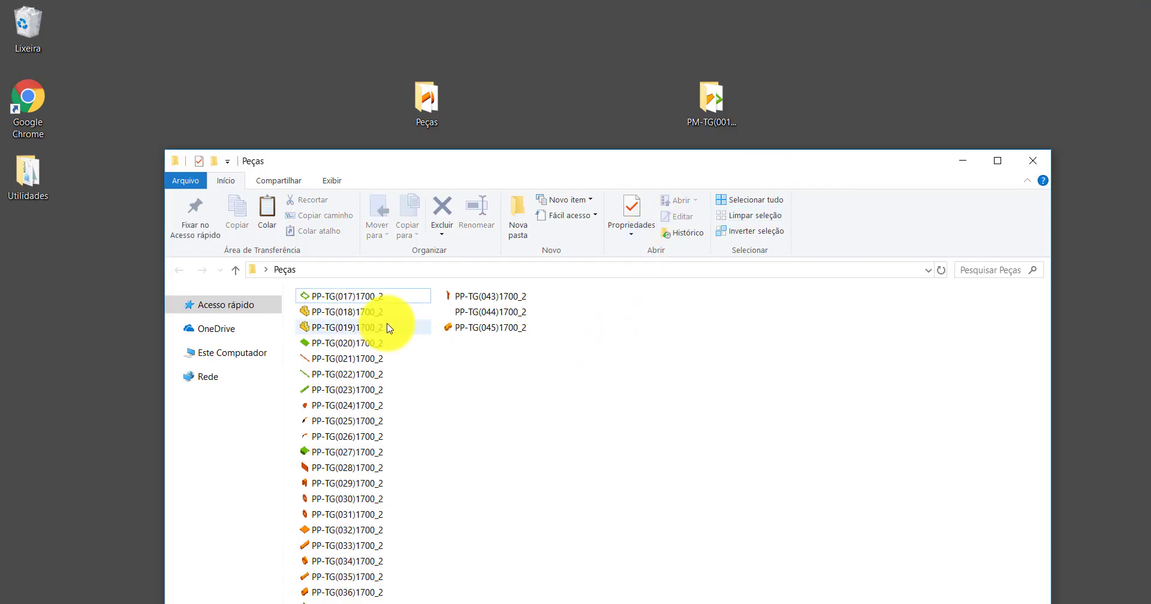
- Delete PP-TG(017)1700_2 from the Peças folder and open PP-TG(018)1700_2
{"action": "right_click", "coordinate": [348, 297]}
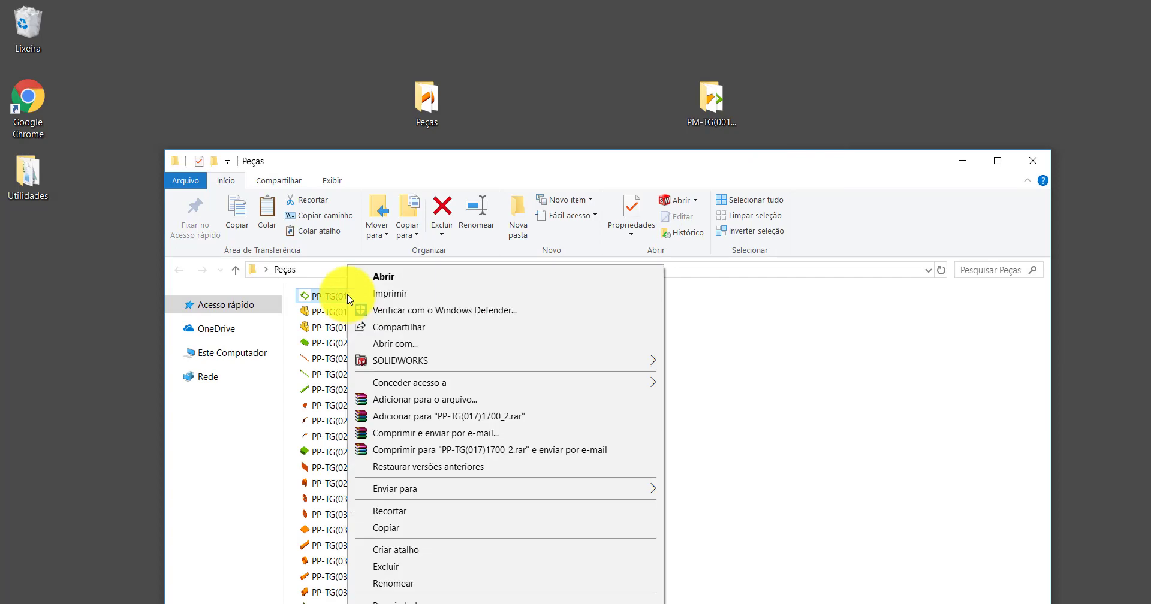
{"action": "left_click", "coordinate": [404, 567]}
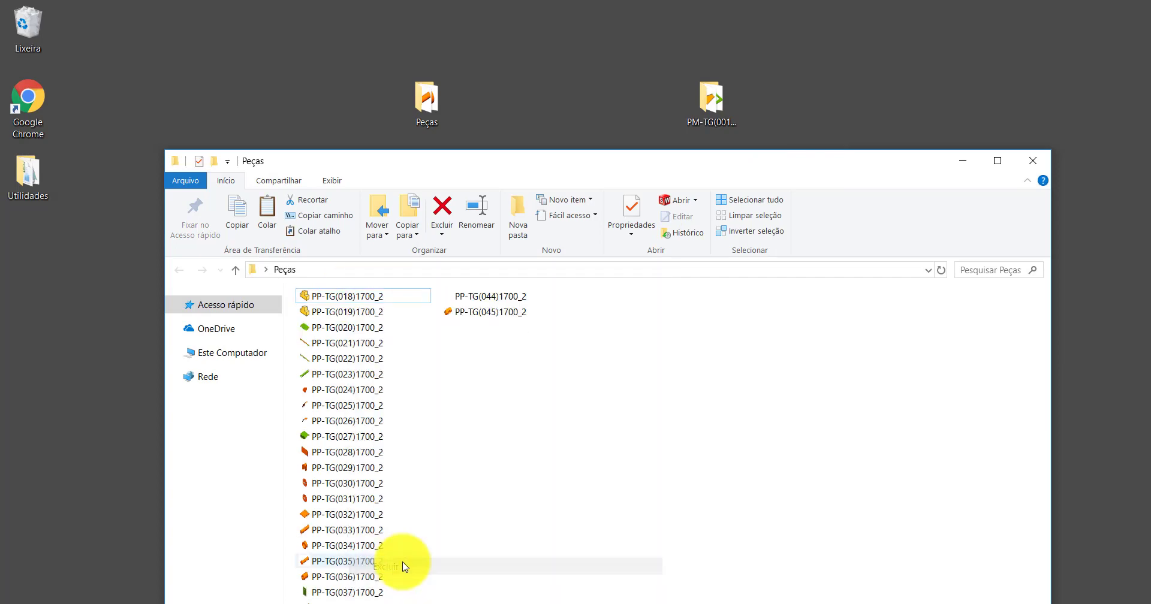
{"action": "double_click", "coordinate": [359, 299]}
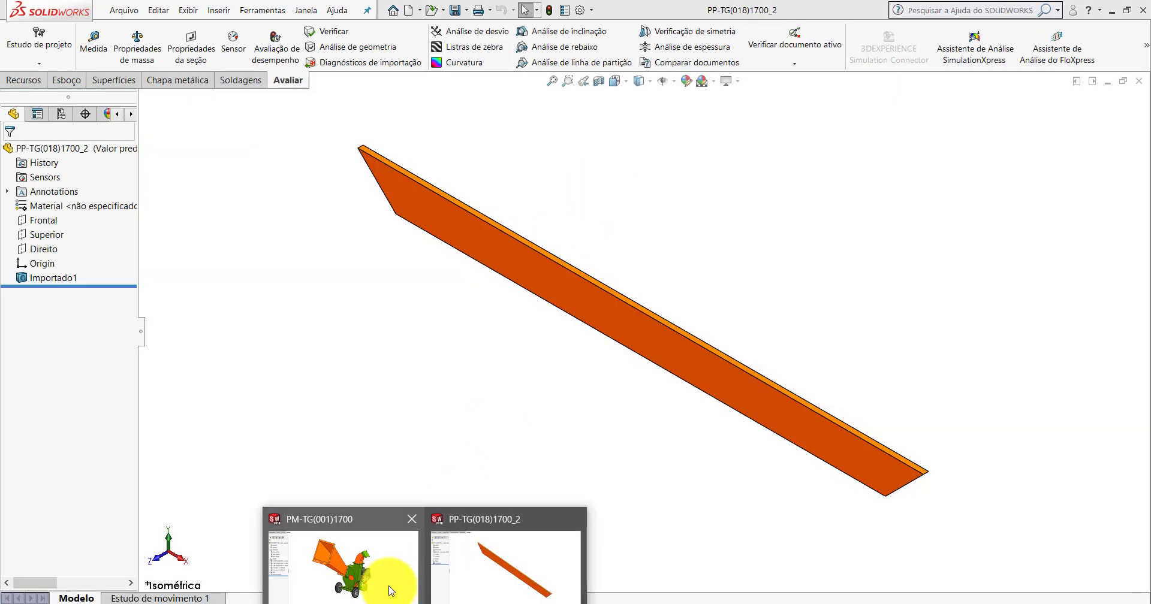
{"action": "left_click", "coordinate": [393, 588]}
{"action": "scroll", "coordinate": [504, 246], "scroll_direction": "down", "scroll_amount": 3}
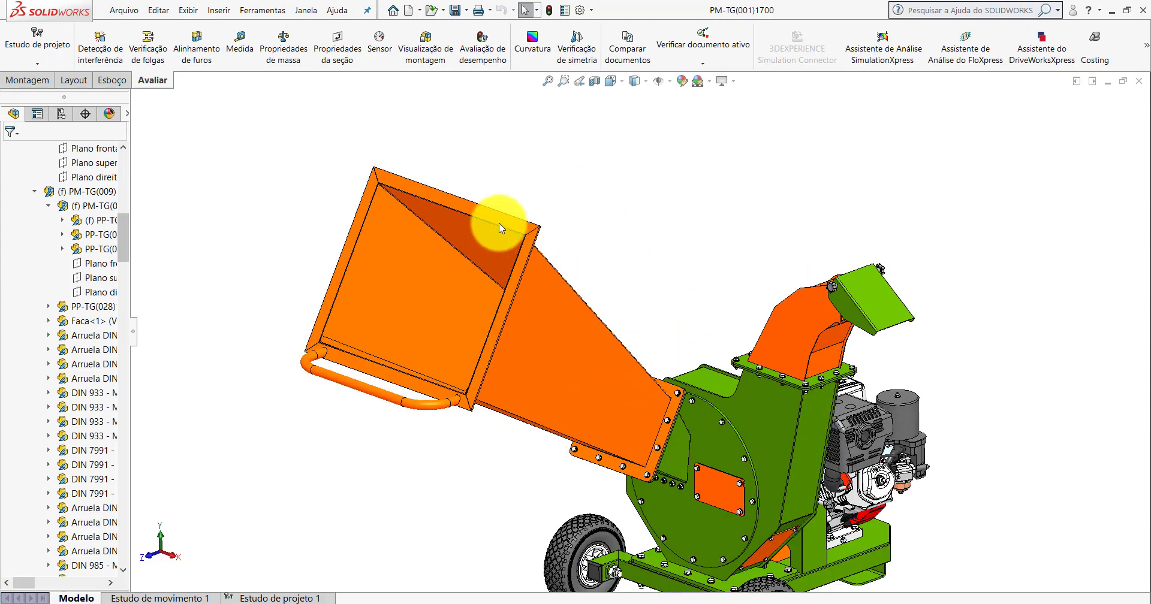
{"action": "left_click", "coordinate": [498, 221]}
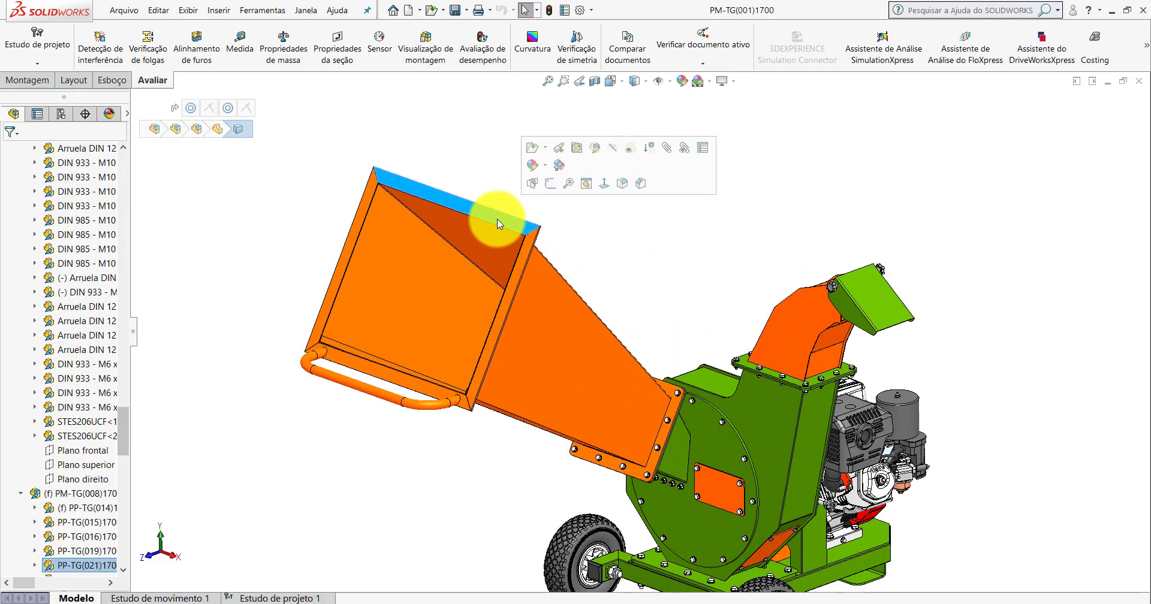
{"action": "left_click", "coordinate": [488, 237]}
{"action": "scroll", "coordinate": [414, 213], "scroll_direction": "down", "scroll_amount": 2}
{"action": "scroll", "coordinate": [384, 200], "scroll_direction": "down", "scroll_amount": 2}
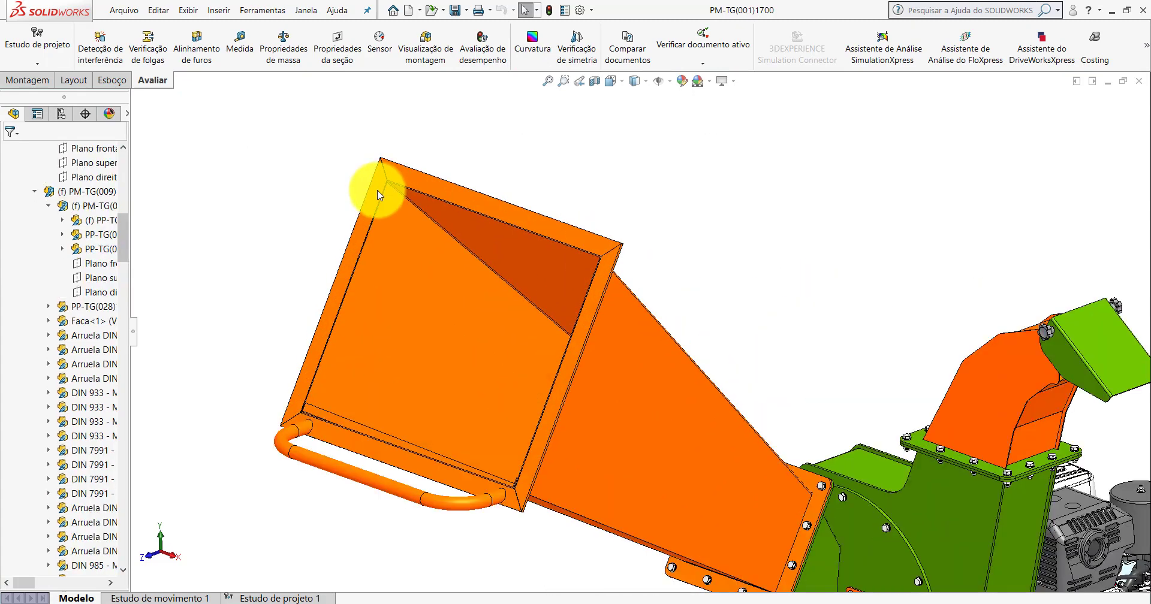
{"action": "left_click", "coordinate": [377, 192]}
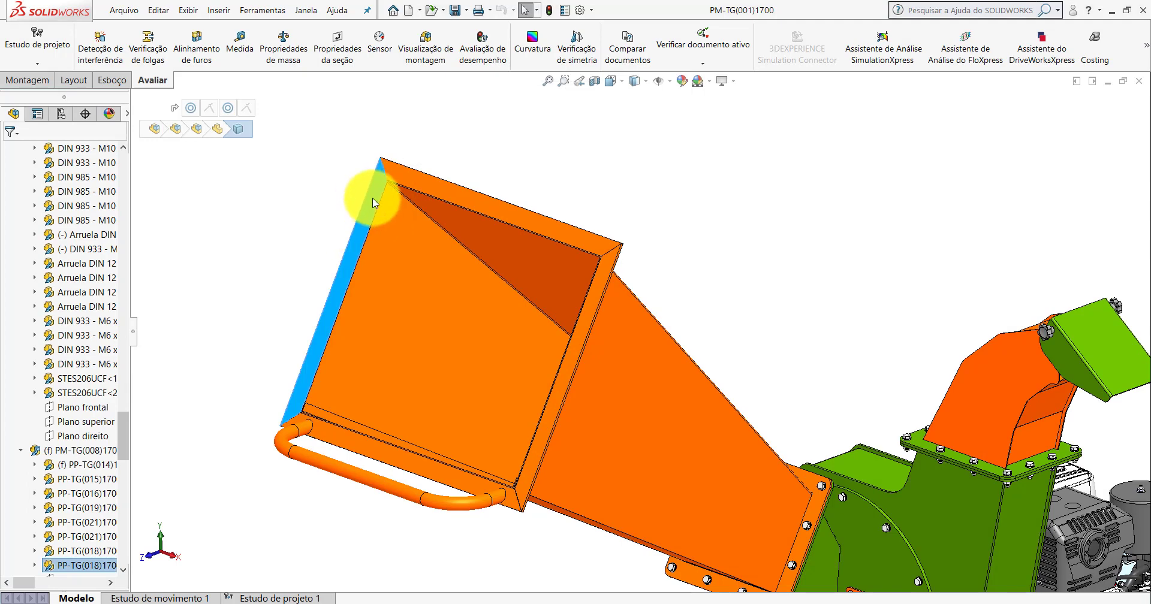
{"action": "left_click", "coordinate": [463, 570]}
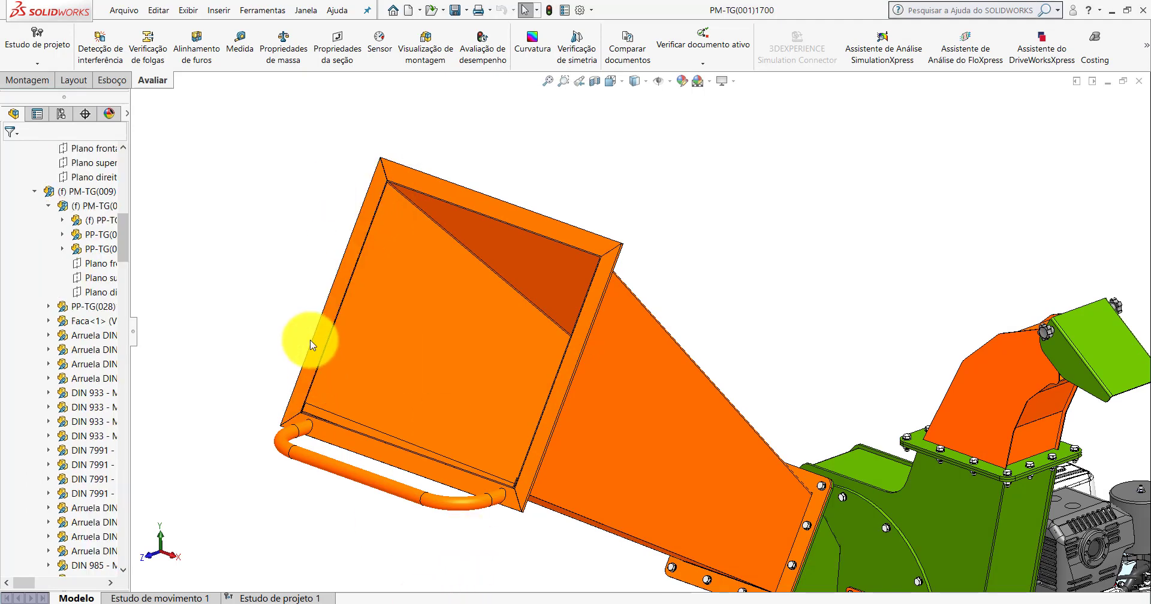
{"action": "left_click", "coordinate": [326, 343]}
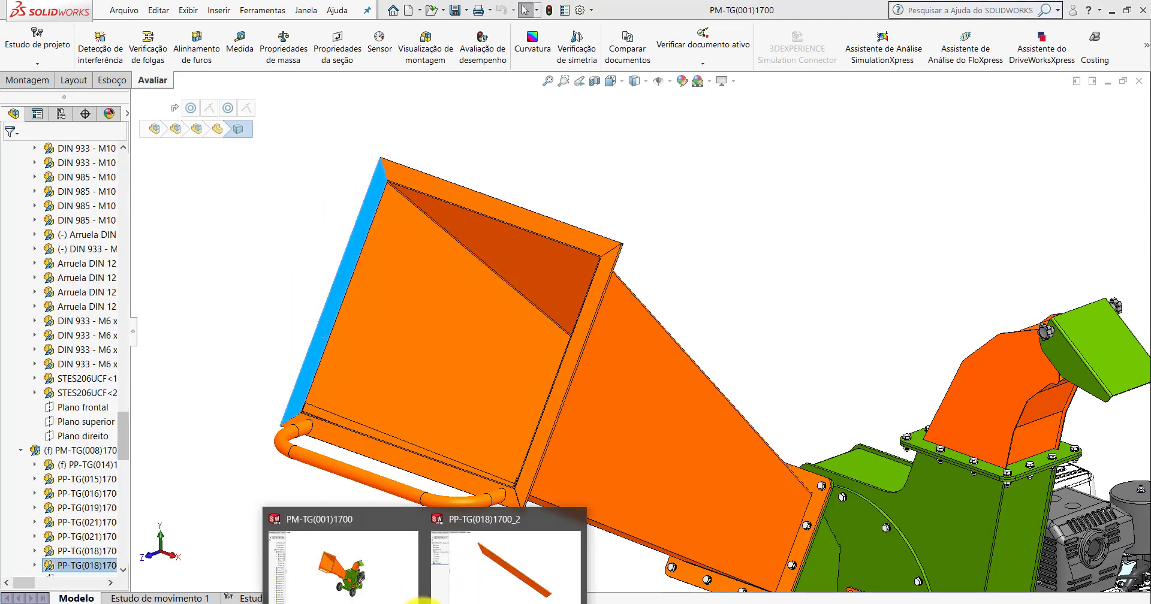
{"action": "left_click", "coordinate": [494, 564]}
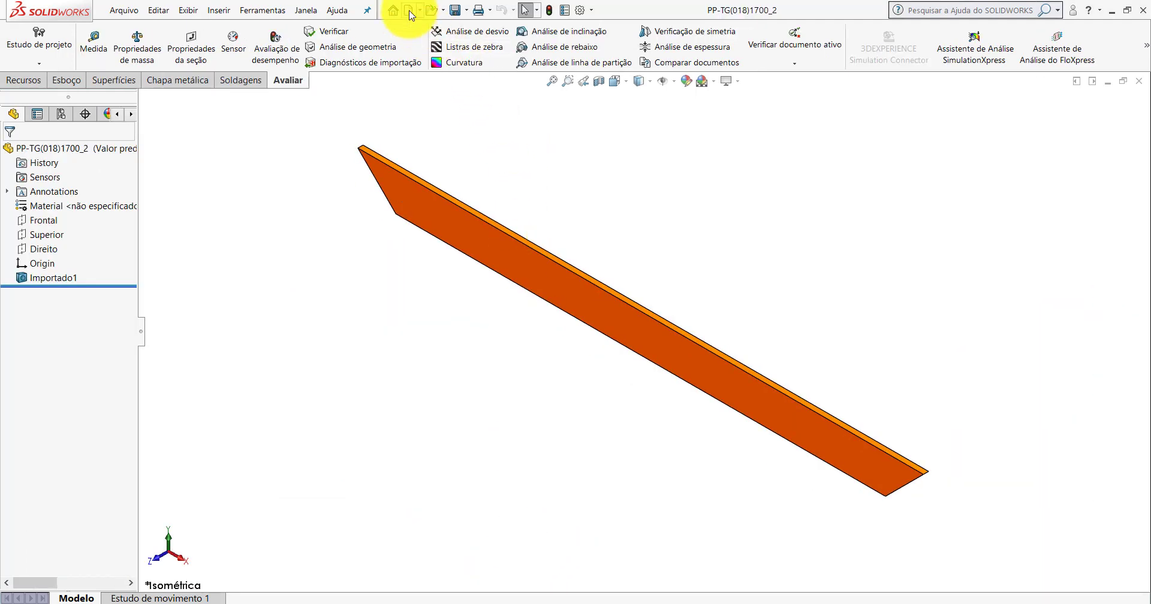
- Create a new part and start a sketch on its Frontal plane
{"action": "left_click", "coordinate": [408, 10]}
{"action": "key", "text": "Return"}
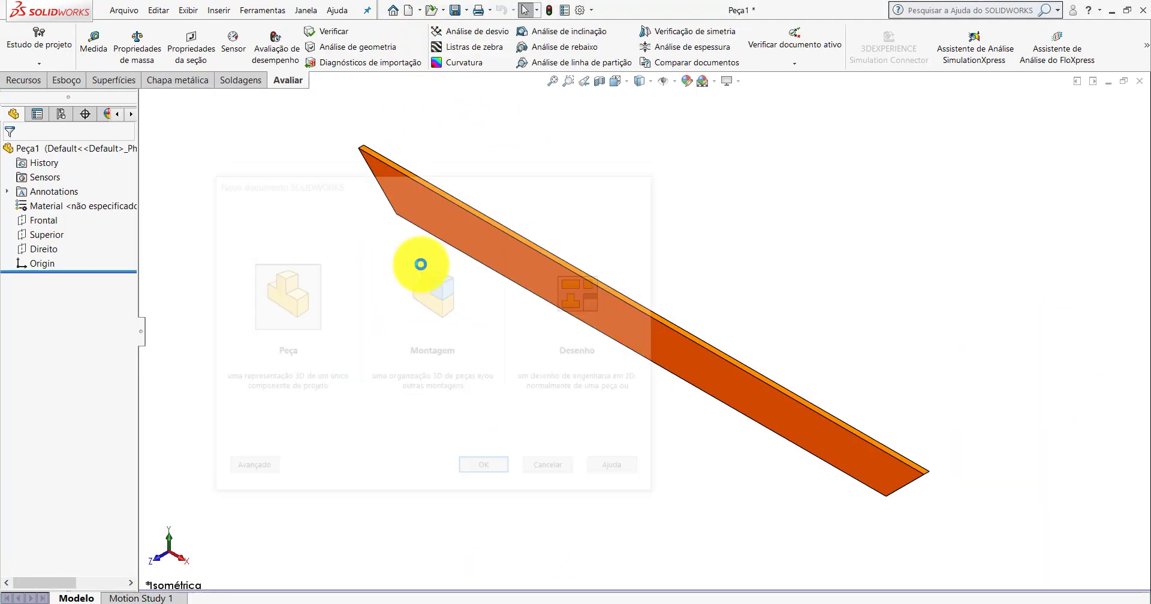
{"action": "left_click", "coordinate": [39, 226]}
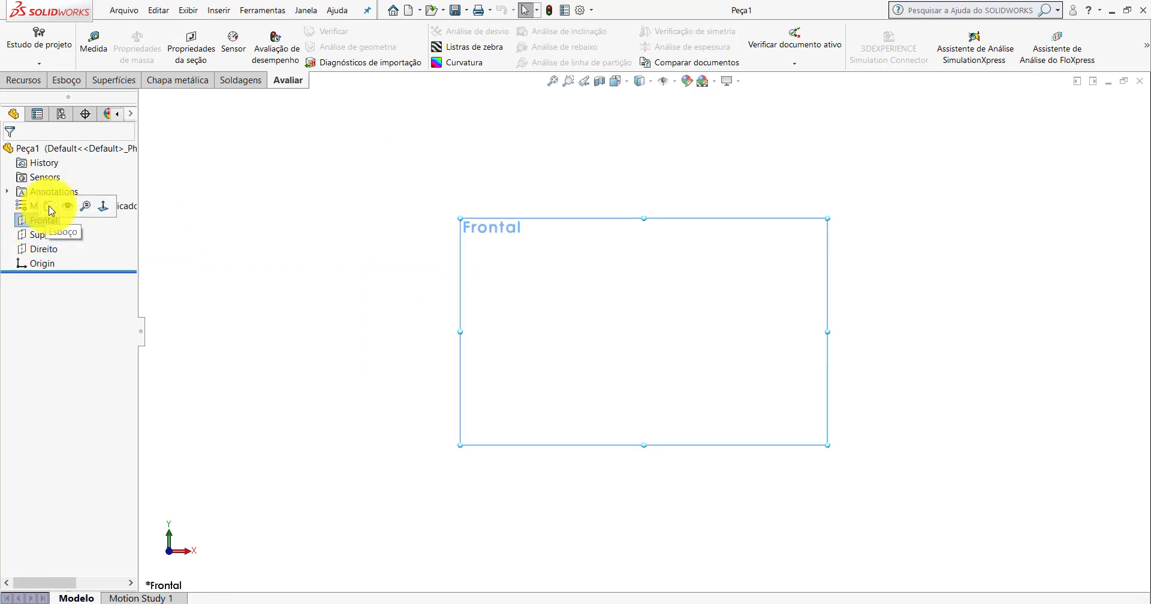
{"action": "left_click", "coordinate": [51, 209]}
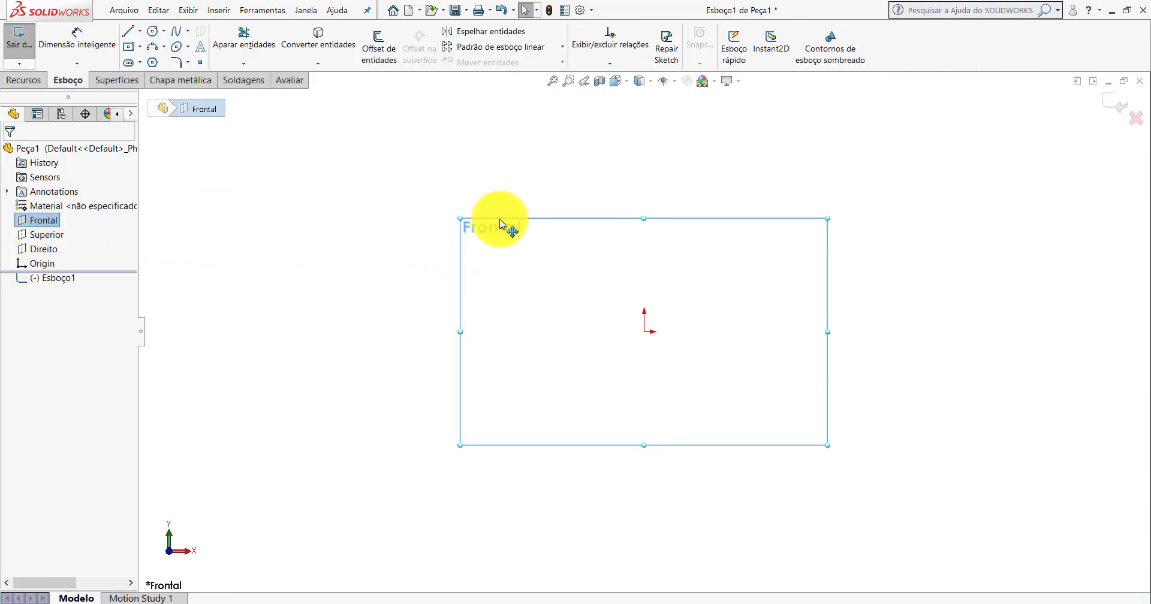
- Draw a closed trapezoid whose long top edge runs through the origin
{"action": "left_click", "coordinate": [129, 33]}
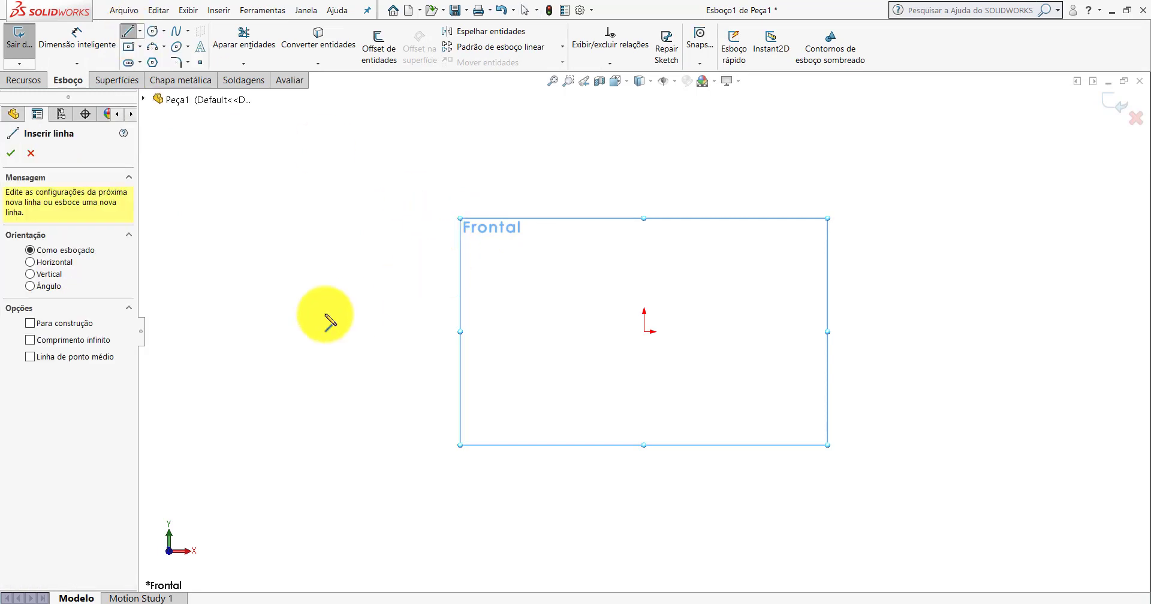
{"action": "left_click", "coordinate": [288, 332]}
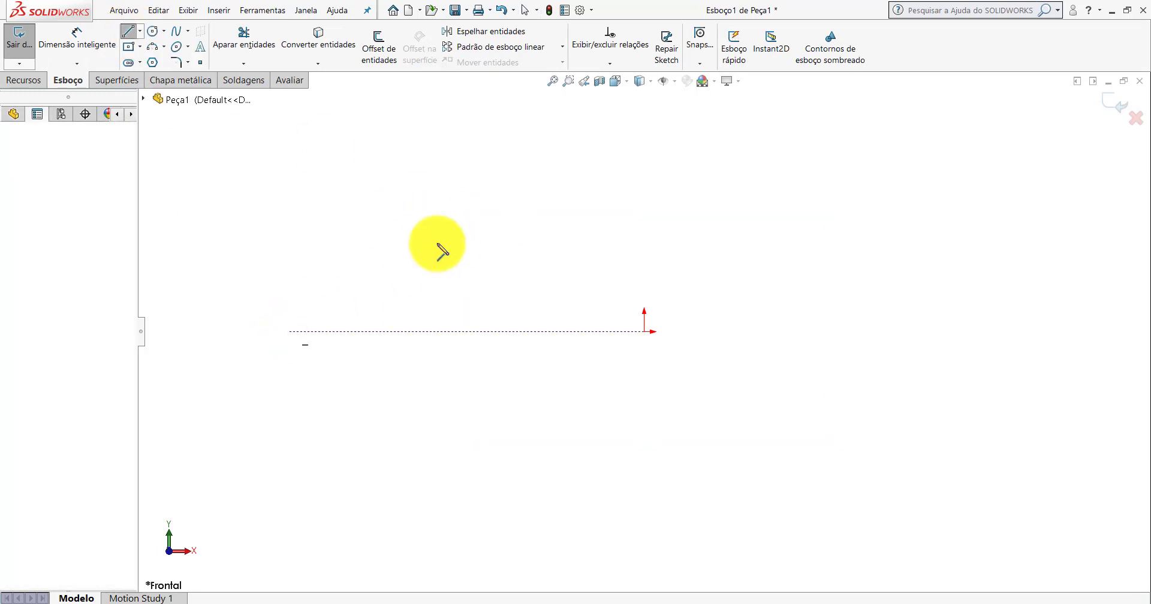
{"action": "left_click", "coordinate": [1040, 331]}
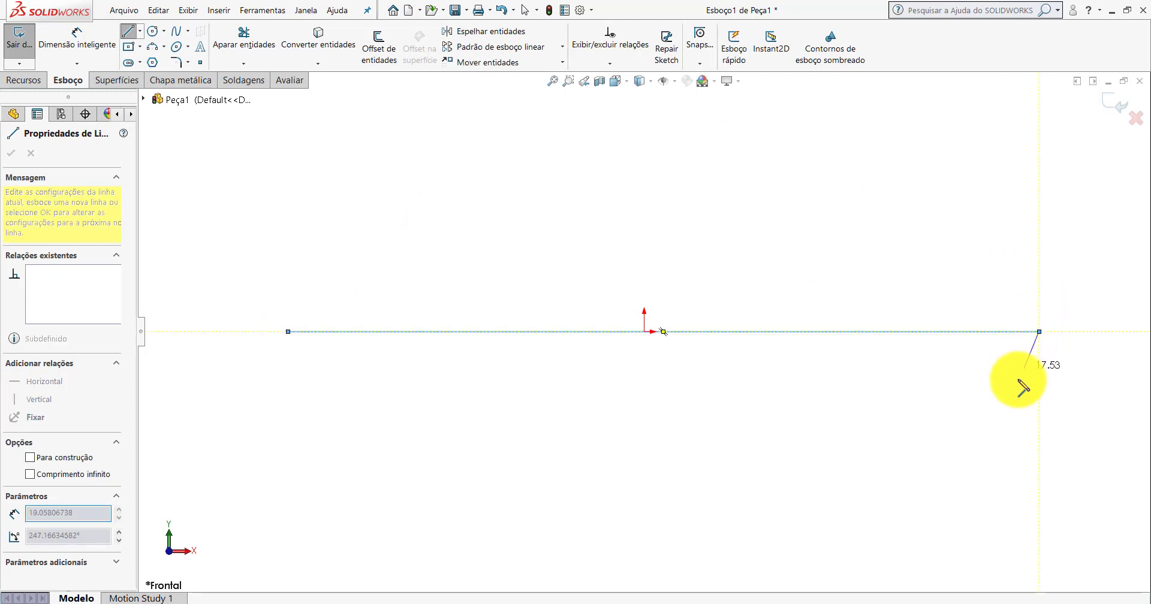
{"action": "left_click", "coordinate": [996, 400]}
{"action": "left_click", "coordinate": [352, 400]}
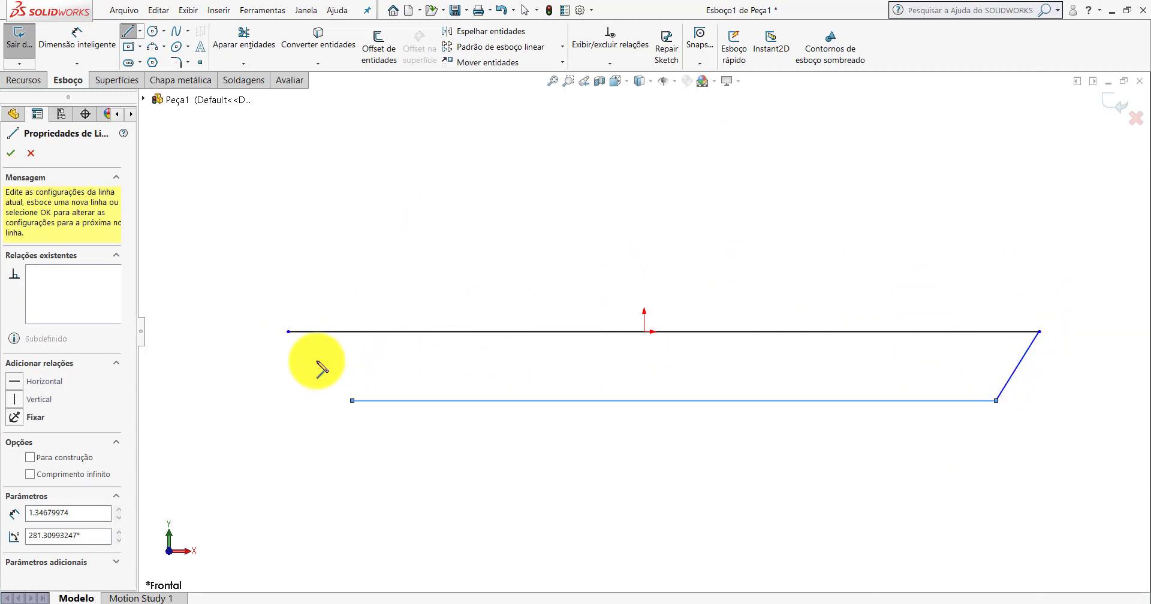
{"action": "left_click", "coordinate": [288, 332]}
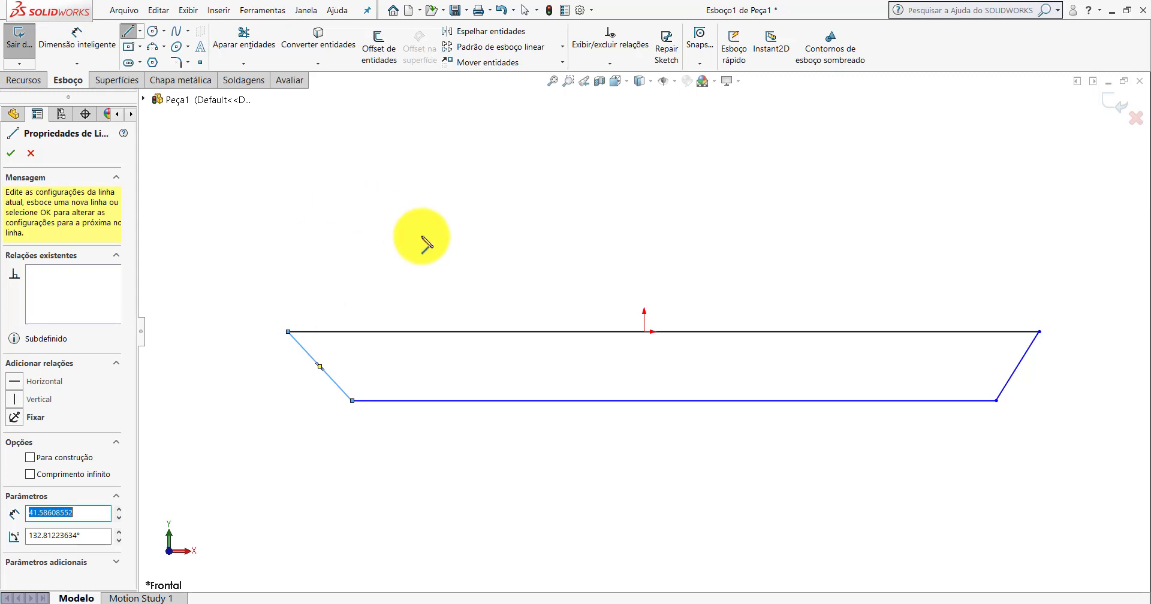
{"action": "key", "text": "Escape"}
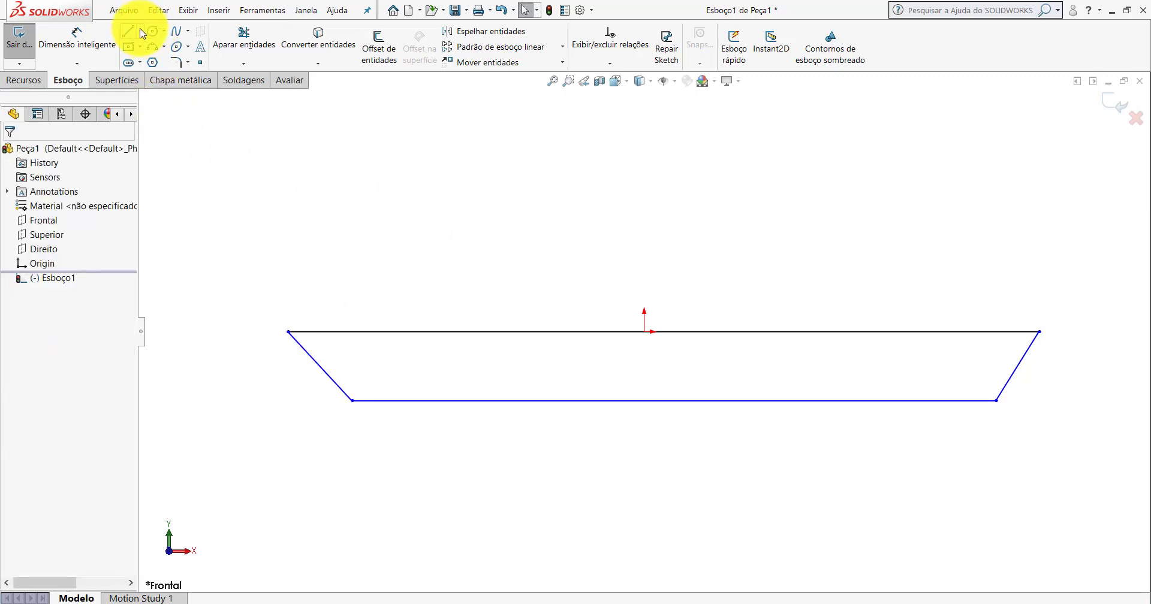
- Draw a centerline from the top edge midpoint to the bottom edge midpoint and make it vertical
{"action": "left_click", "coordinate": [140, 31]}
{"action": "left_click", "coordinate": [153, 58]}
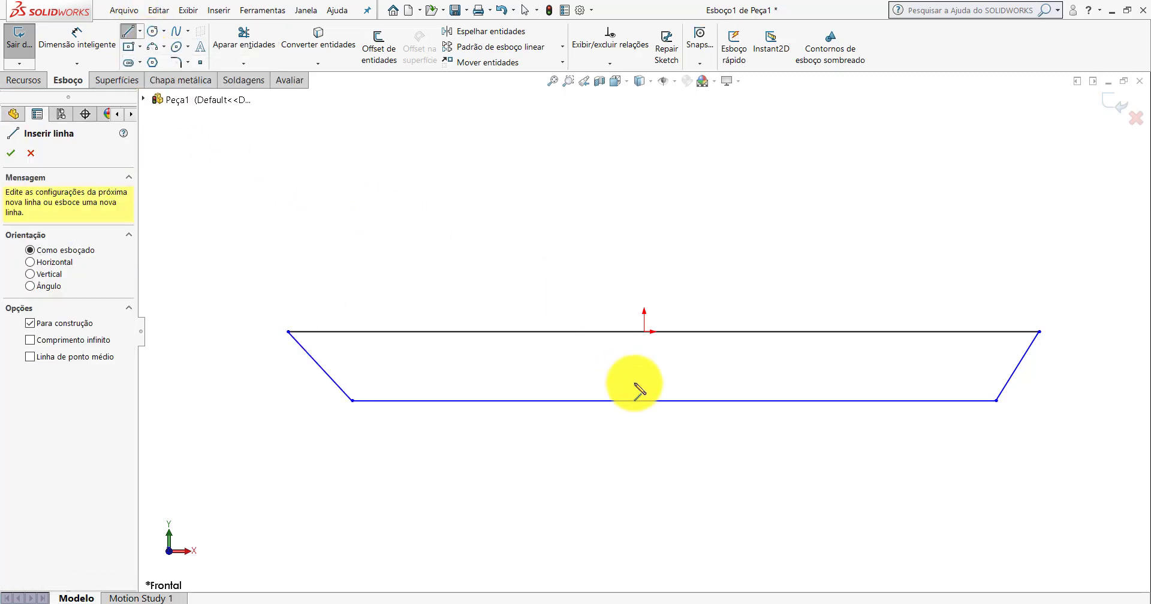
{"action": "left_click", "coordinate": [644, 332]}
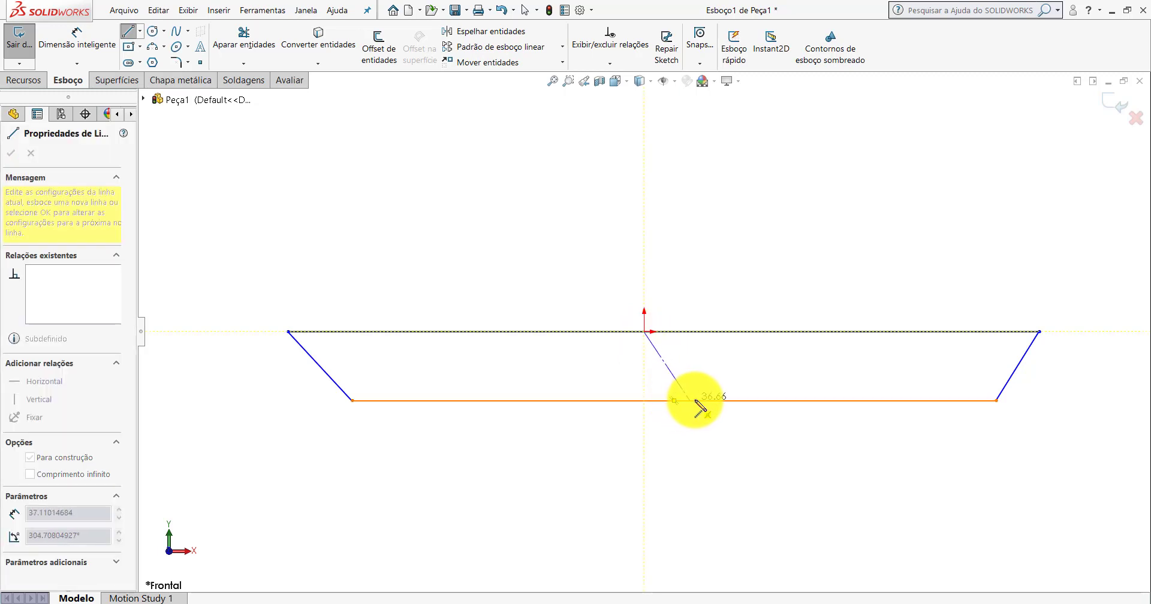
{"action": "left_click", "coordinate": [675, 401]}
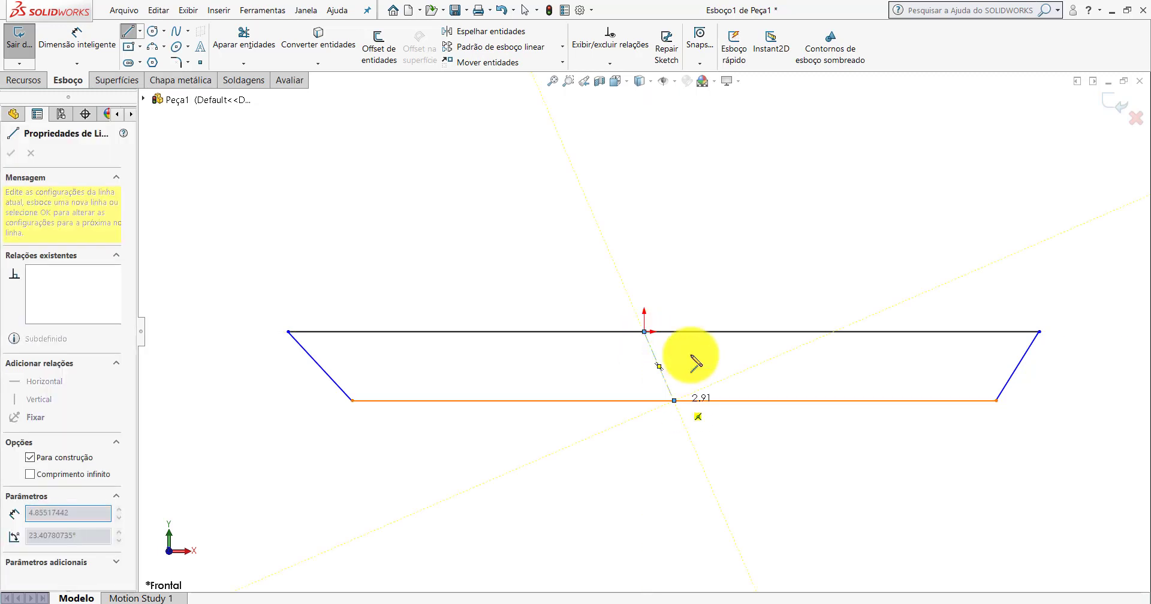
{"action": "key", "text": "Escape"}
{"action": "key", "text": "Escape"}
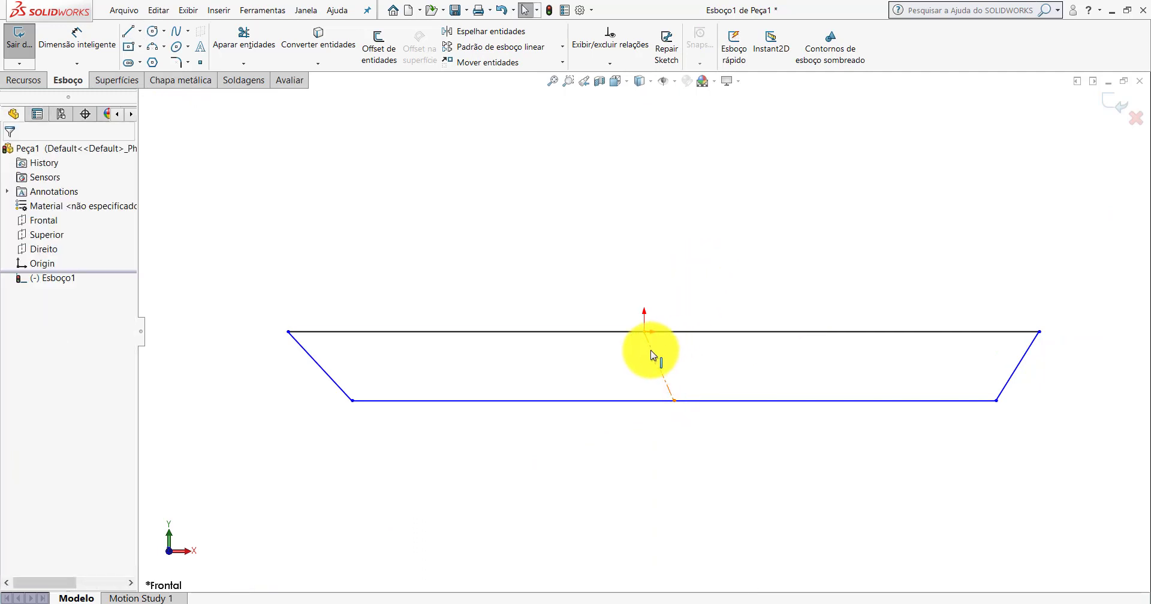
{"action": "left_click", "coordinate": [654, 353]}
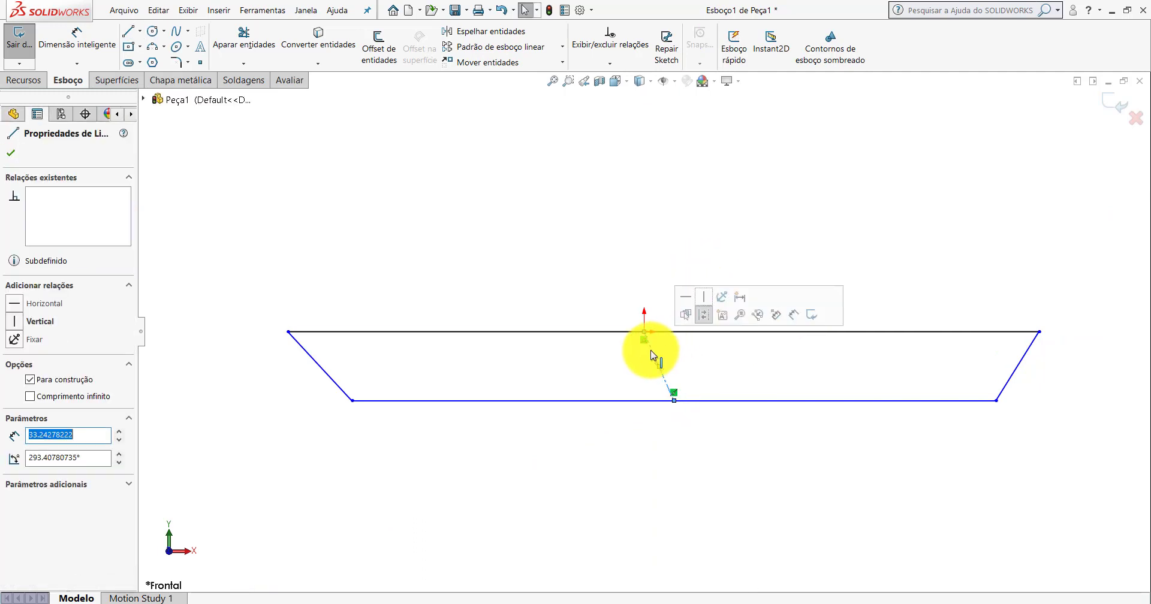
{"action": "left_click", "coordinate": [705, 300]}
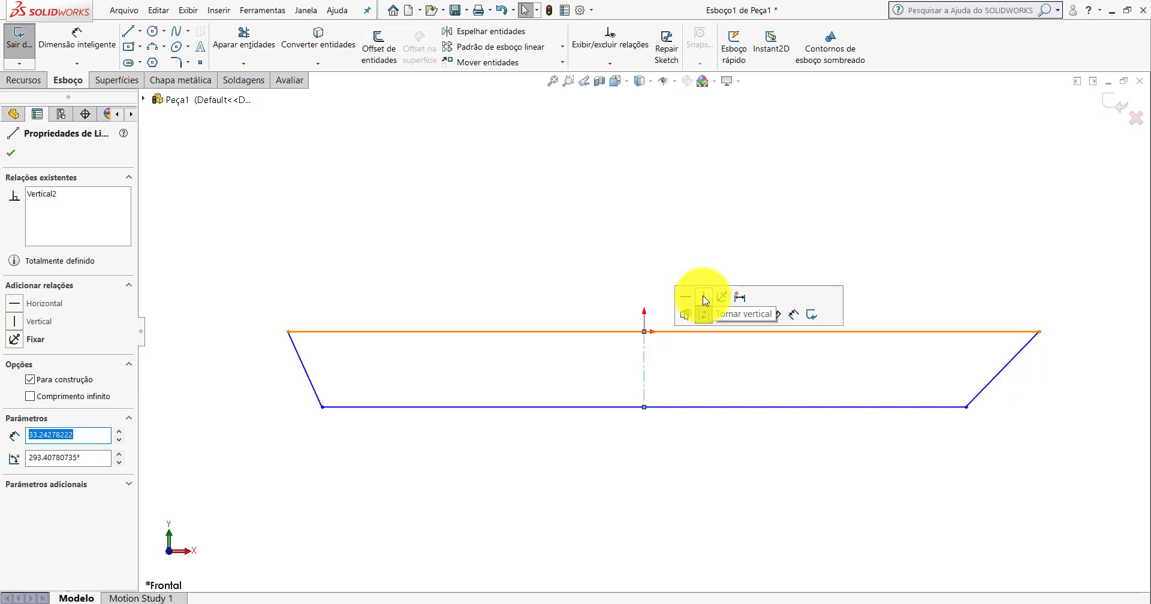
- Add a Midpoint relation centring the trapezoid's top edge on the origin
{"action": "left_click", "coordinate": [646, 292]}
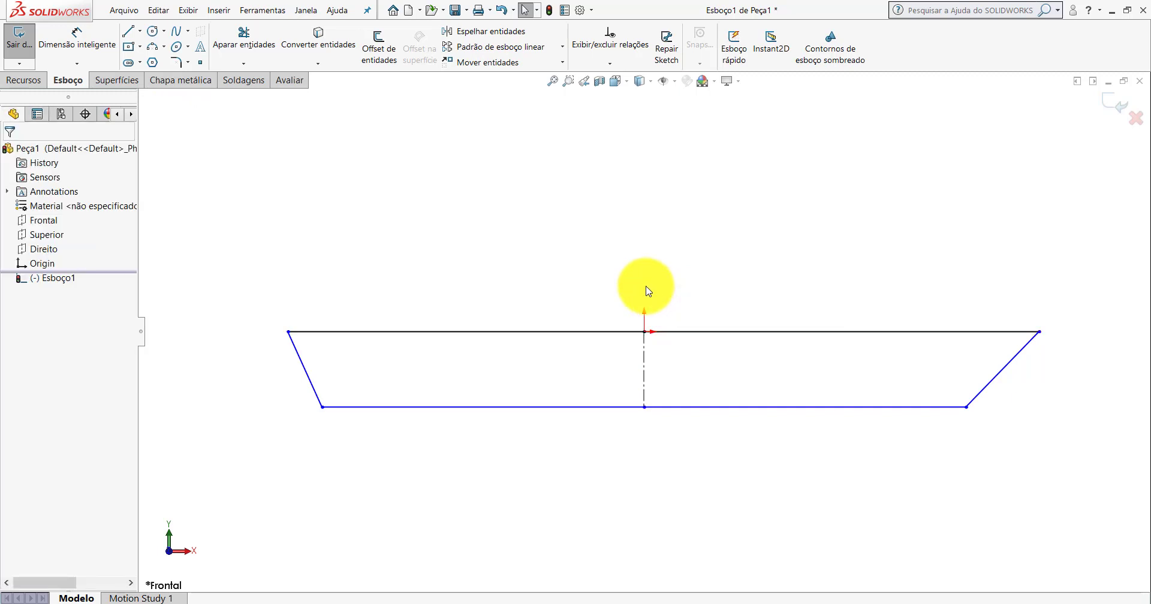
{"action": "left_click", "coordinate": [813, 332]}
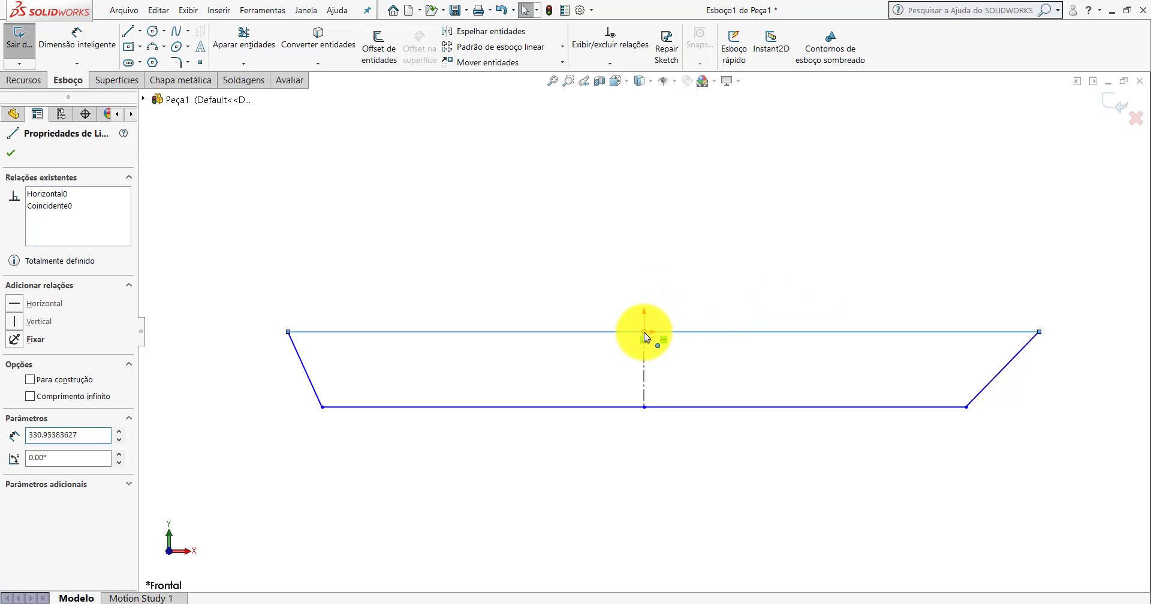
{"action": "left_click", "coordinate": [644, 332], "text": "ctrl"}
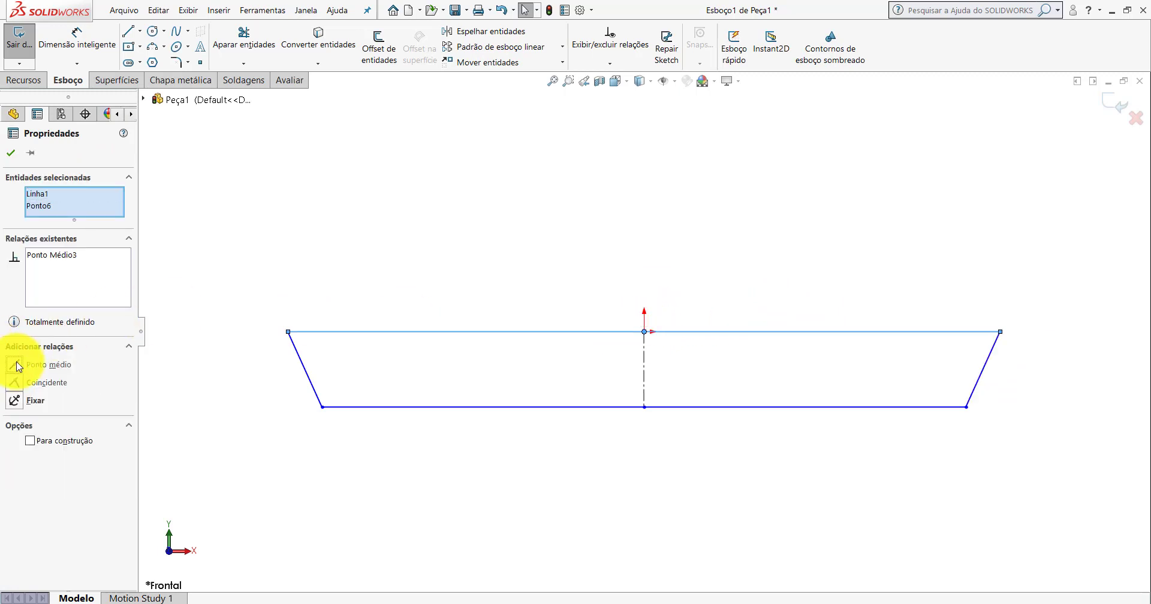
{"action": "left_click", "coordinate": [526, 243]}
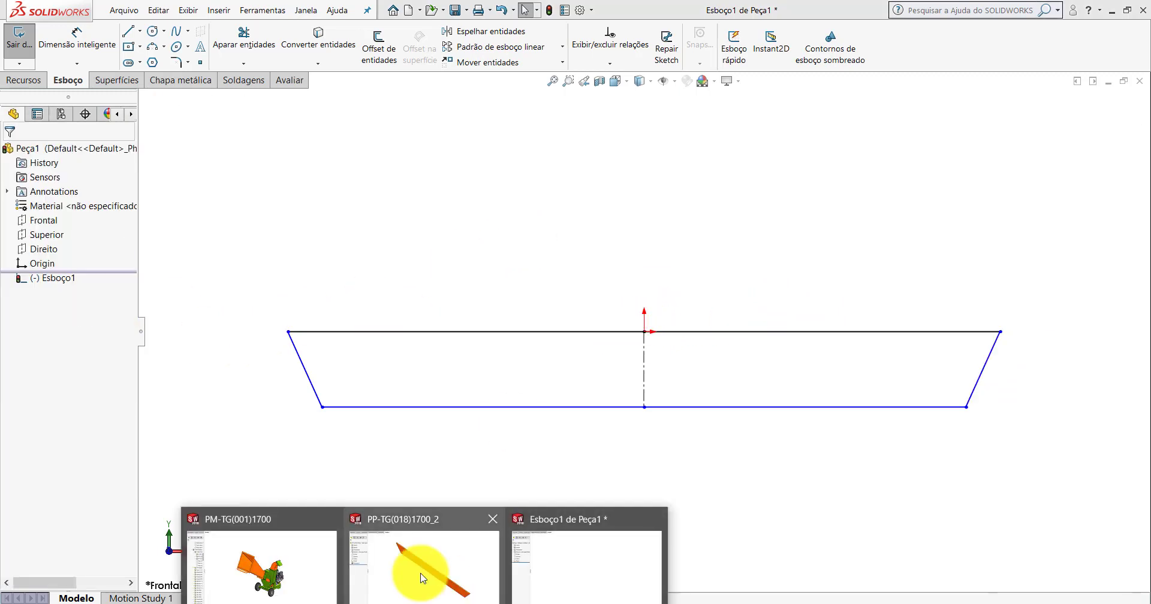
- Measure the edge length on the reference part PP-TG(018)1700_2
{"action": "left_click", "coordinate": [423, 578]}
{"action": "left_click", "coordinate": [103, 40]}
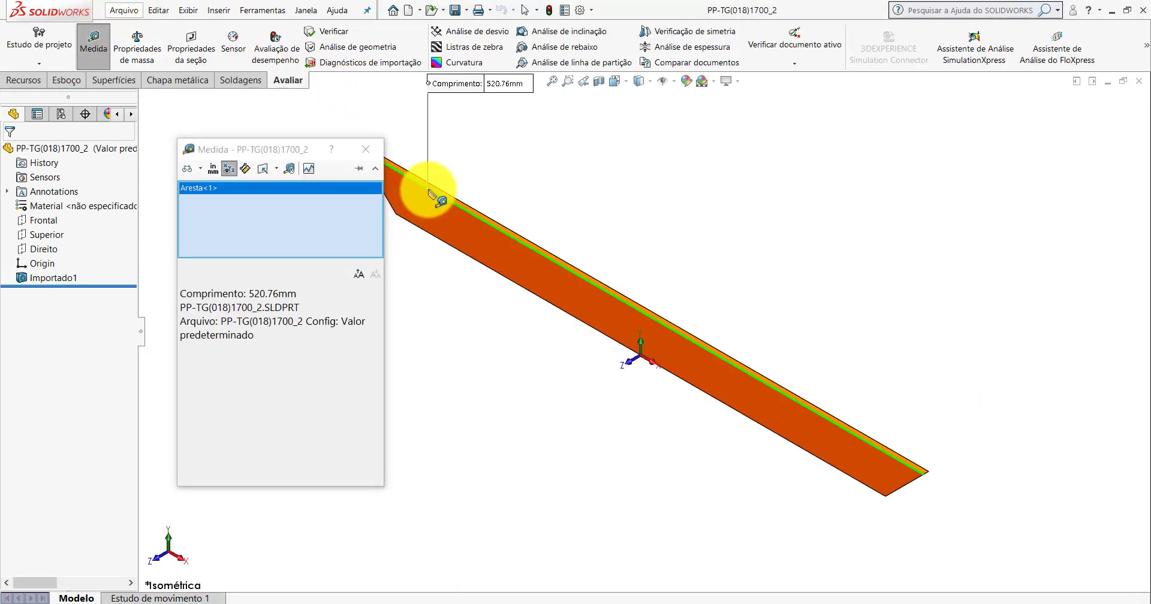
{"action": "left_click", "coordinate": [366, 150]}
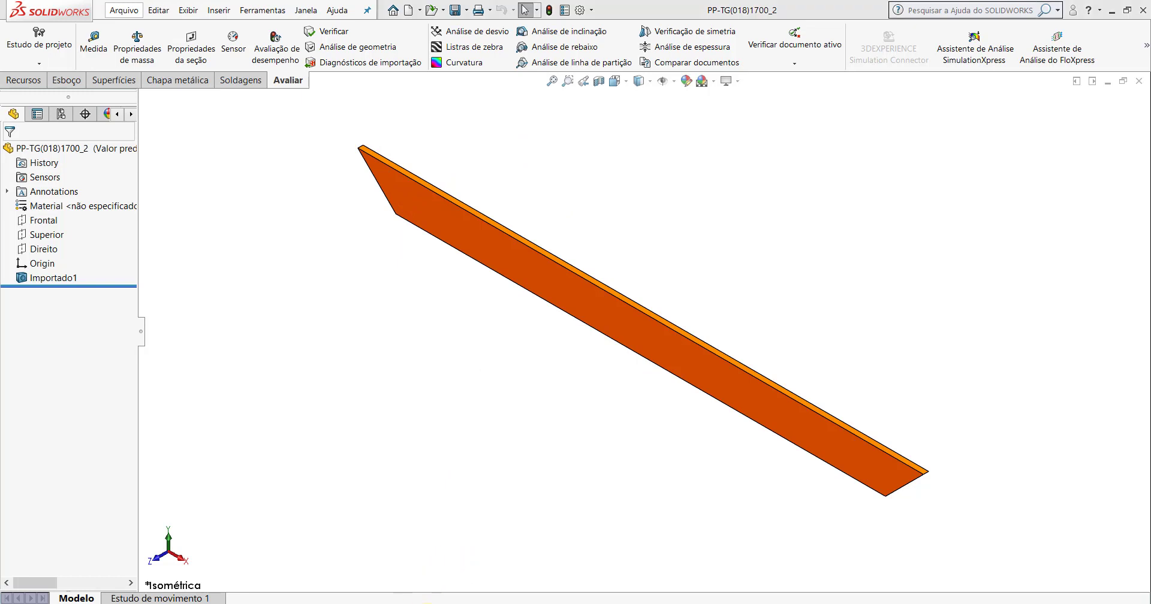
- Dimension the sketch's top edge to 520,76 mm, then return to PP-TG(018)1700_2
{"action": "left_click", "coordinate": [553, 571]}
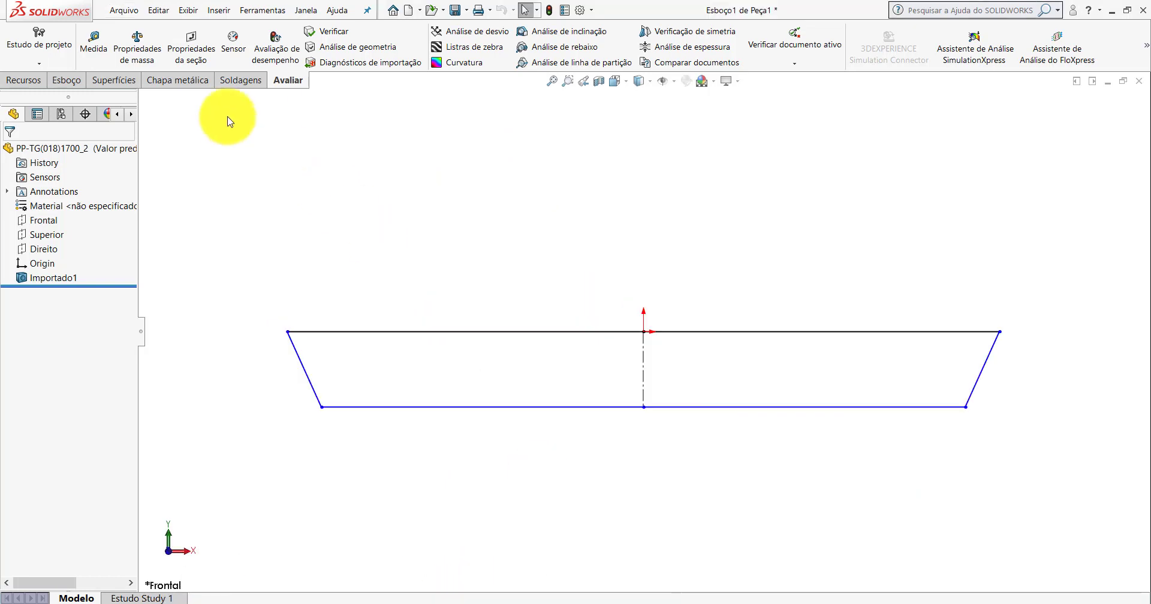
{"action": "left_click", "coordinate": [69, 80]}
{"action": "left_click", "coordinate": [92, 40]}
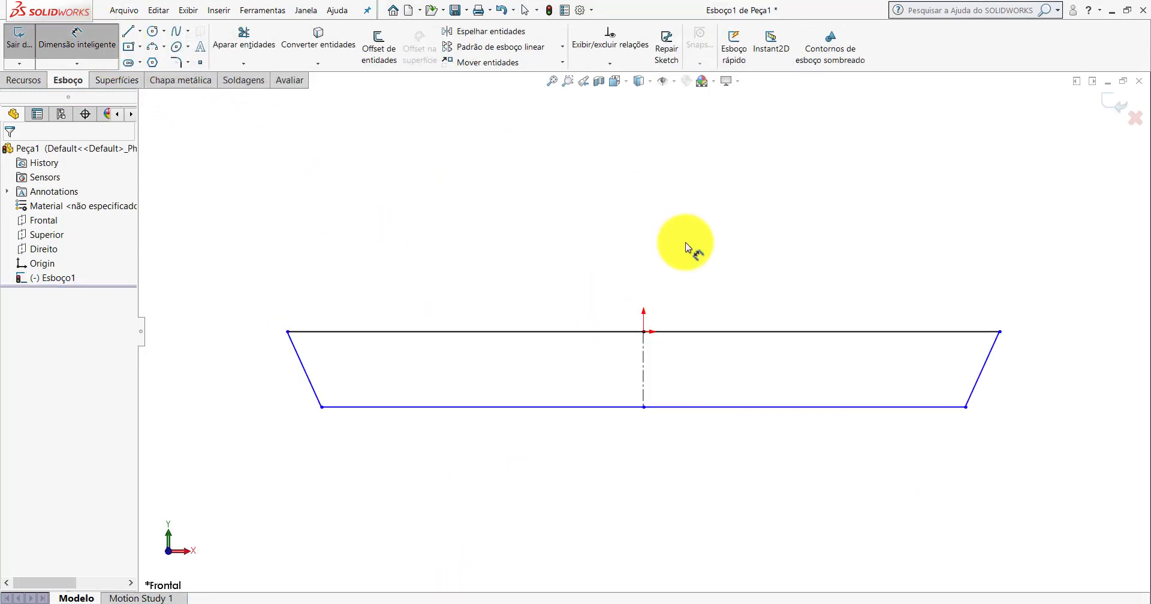
{"action": "left_click", "coordinate": [708, 332]}
{"action": "left_click", "coordinate": [654, 243]}
{"action": "type", "text": "5"}
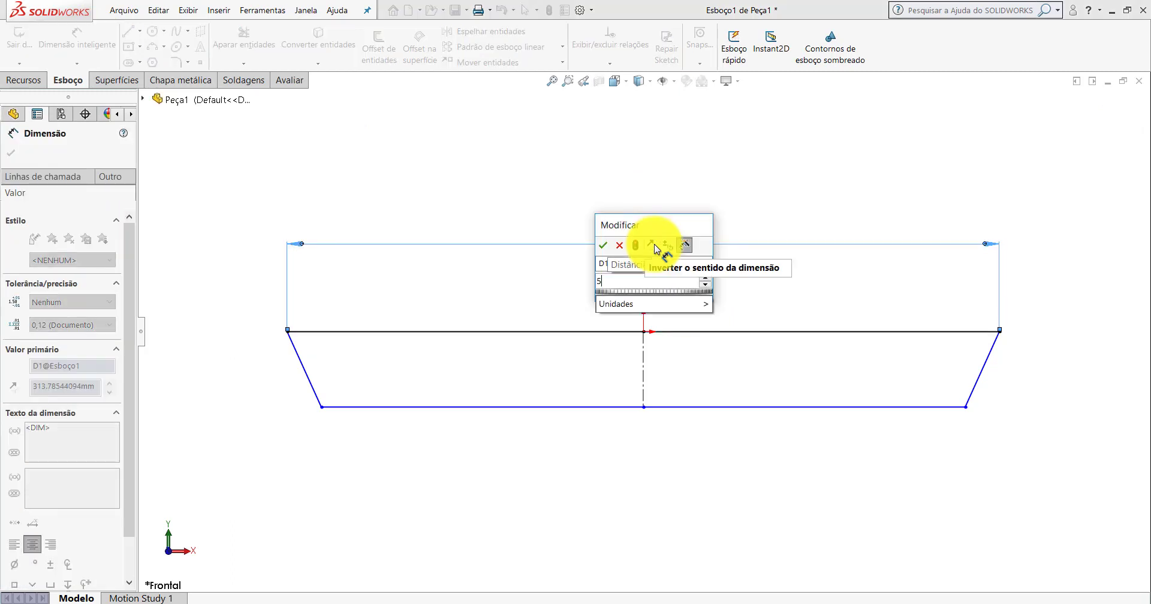
{"action": "type", "text": "20,76"}
{"action": "key", "text": "Return"}
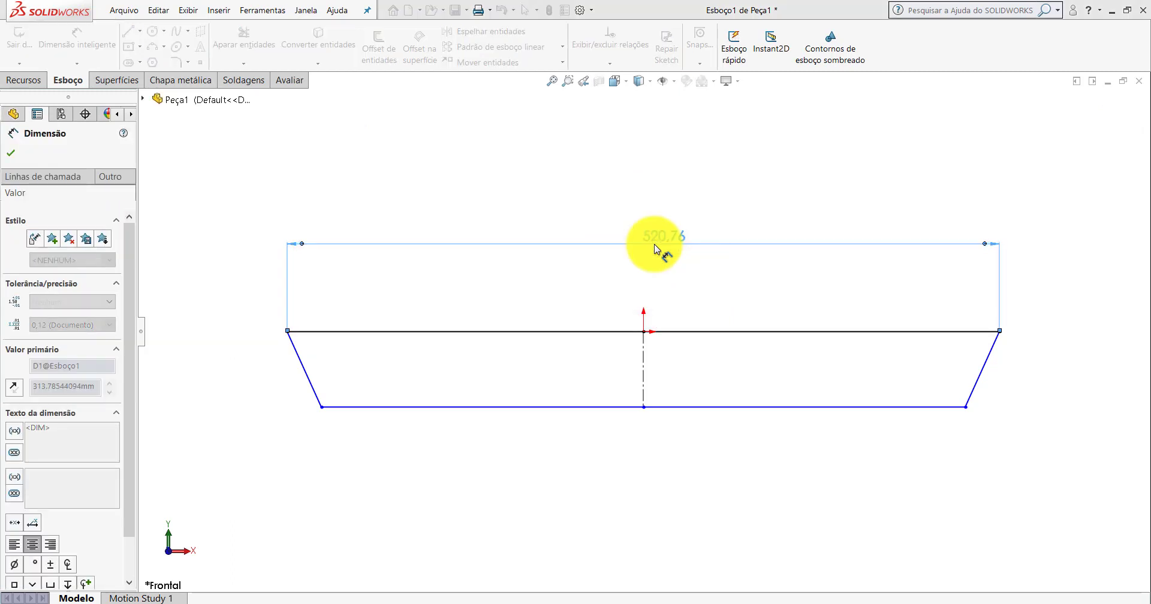
{"action": "left_click", "coordinate": [441, 561]}
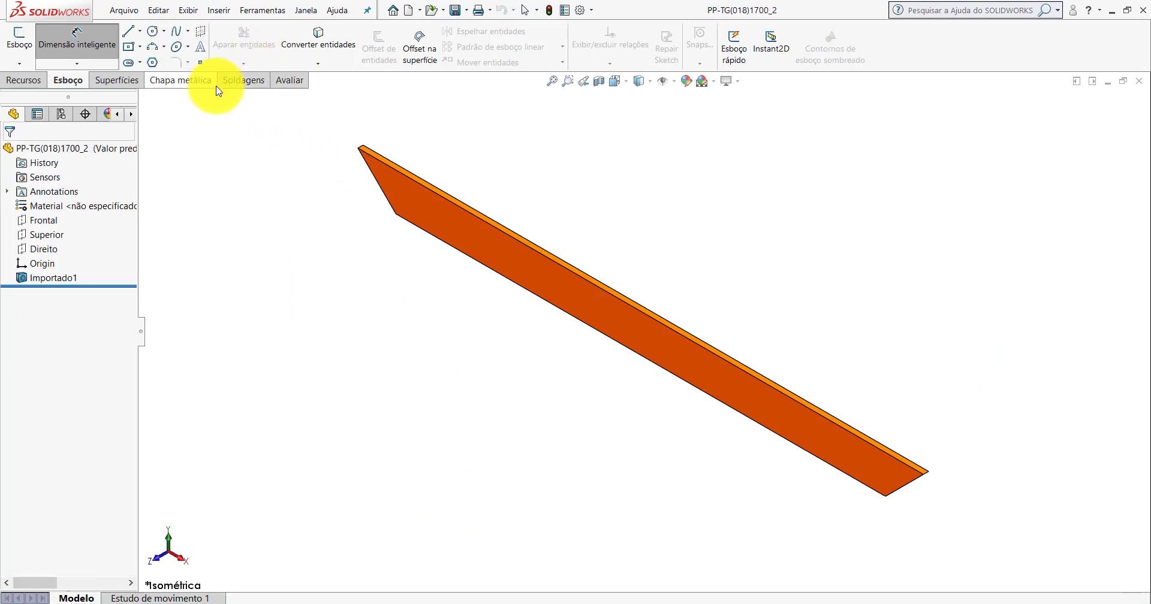
- Measure the reference plate's lower edge and dimension the sketch's bottom line to 450.76
{"action": "left_click", "coordinate": [289, 79]}
{"action": "left_click", "coordinate": [93, 42]}
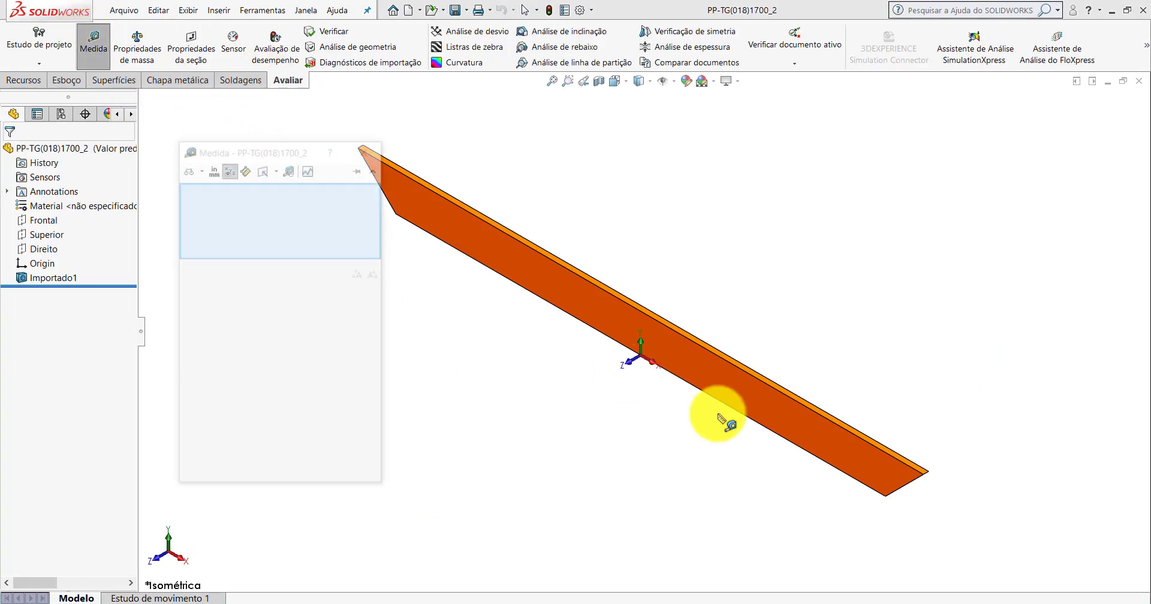
{"action": "left_click", "coordinate": [826, 464]}
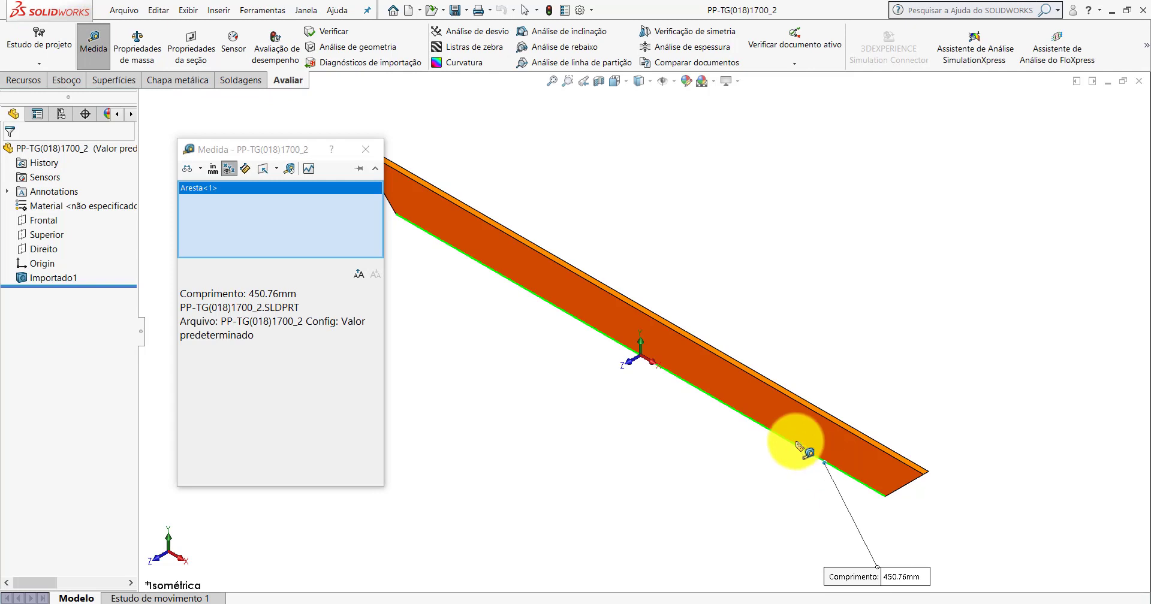
{"action": "left_click", "coordinate": [362, 147]}
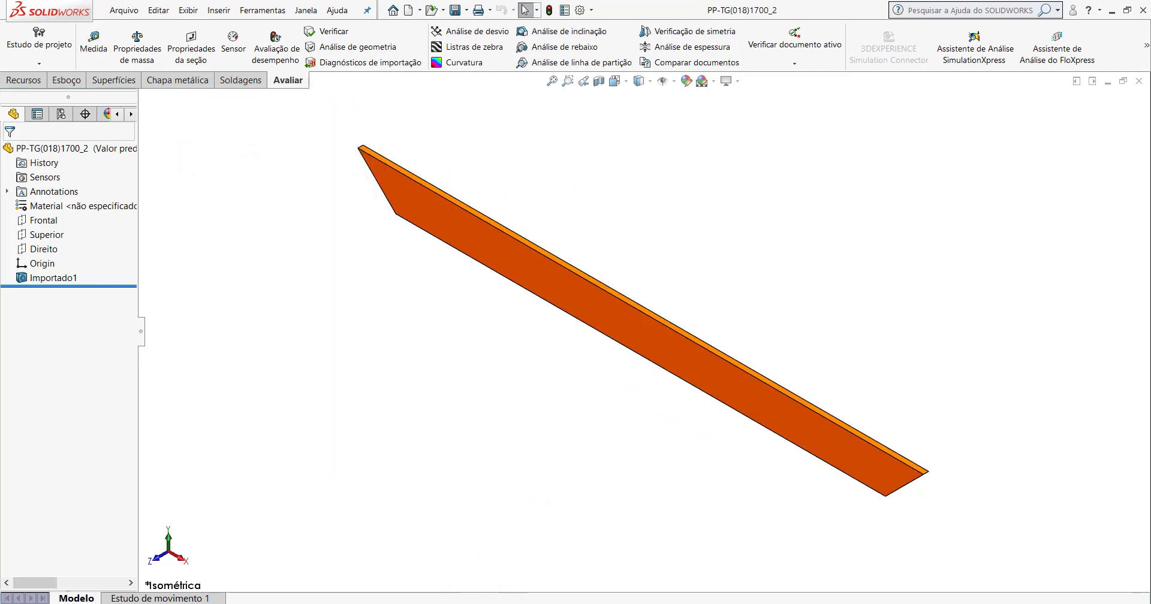
{"action": "left_click", "coordinate": [551, 569]}
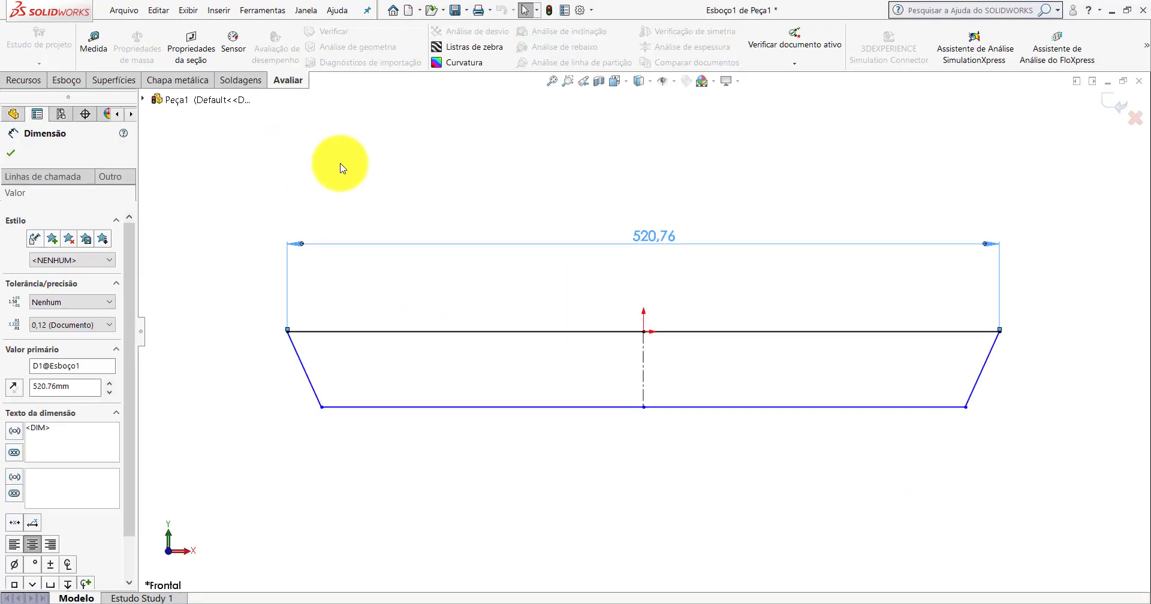
{"action": "left_click", "coordinate": [64, 83]}
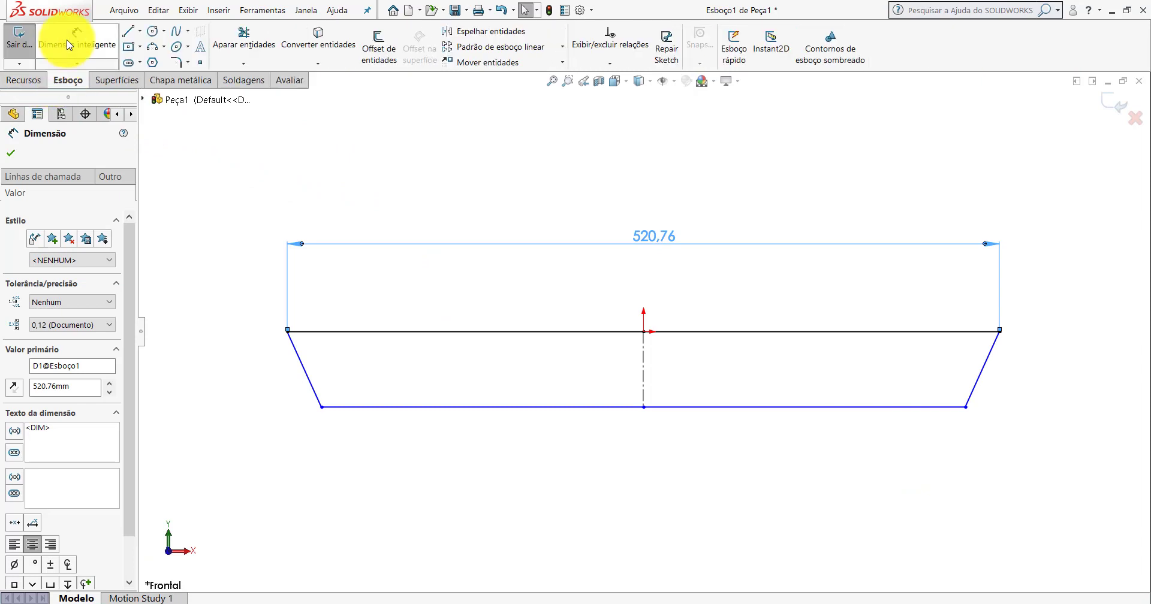
{"action": "left_click", "coordinate": [756, 409]}
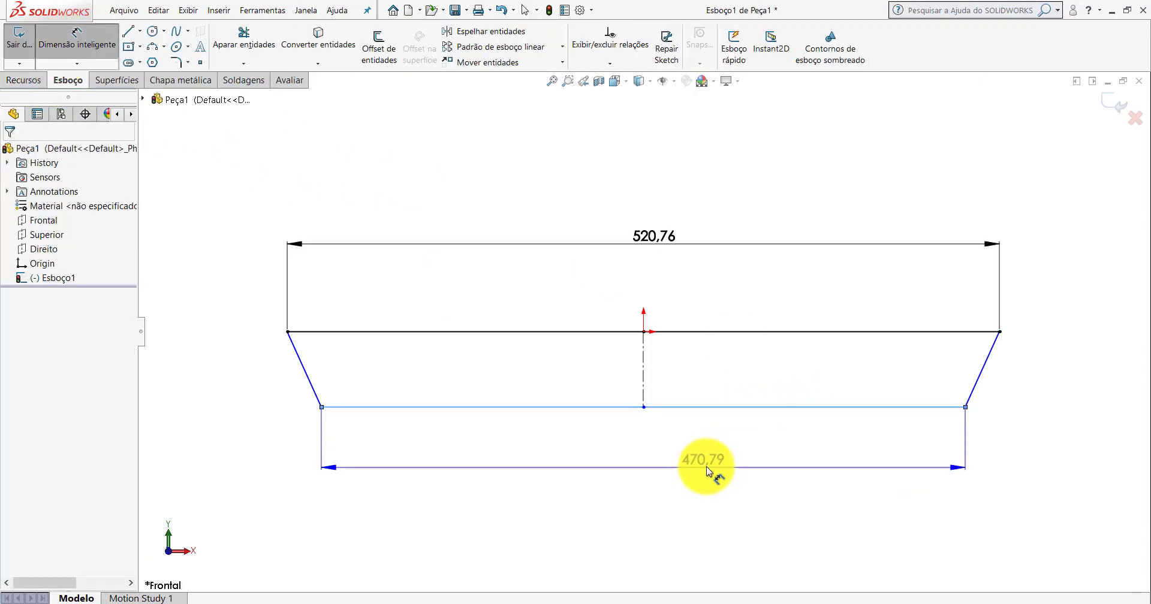
{"action": "left_click", "coordinate": [707, 466]}
{"action": "type", "text": "450.7"}
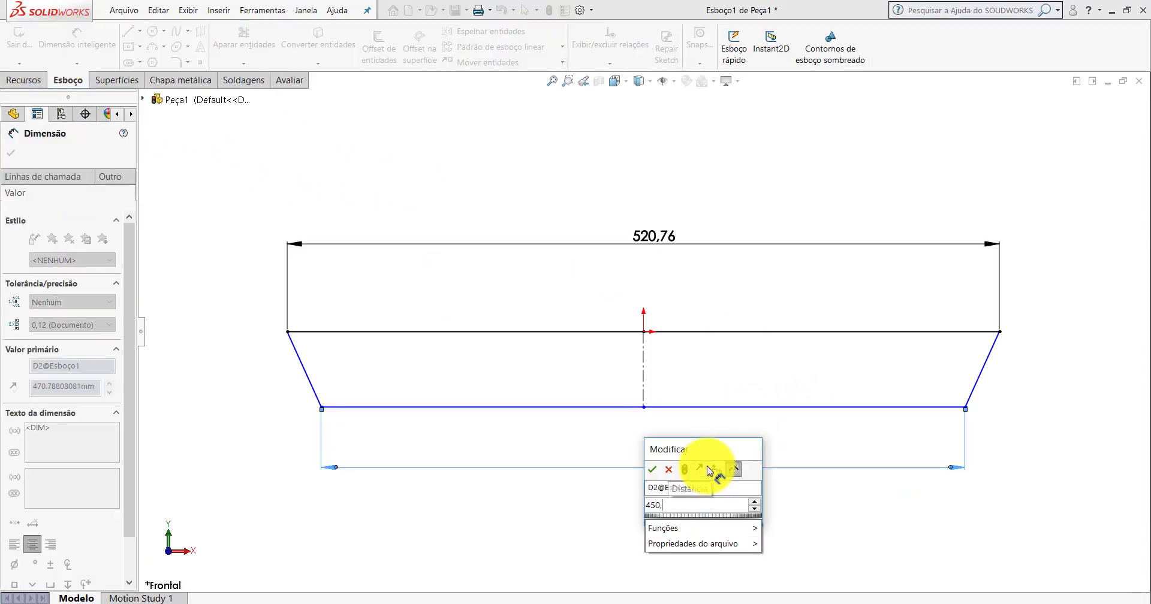
{"action": "type", "text": "6"}
{"action": "key", "text": "Return"}
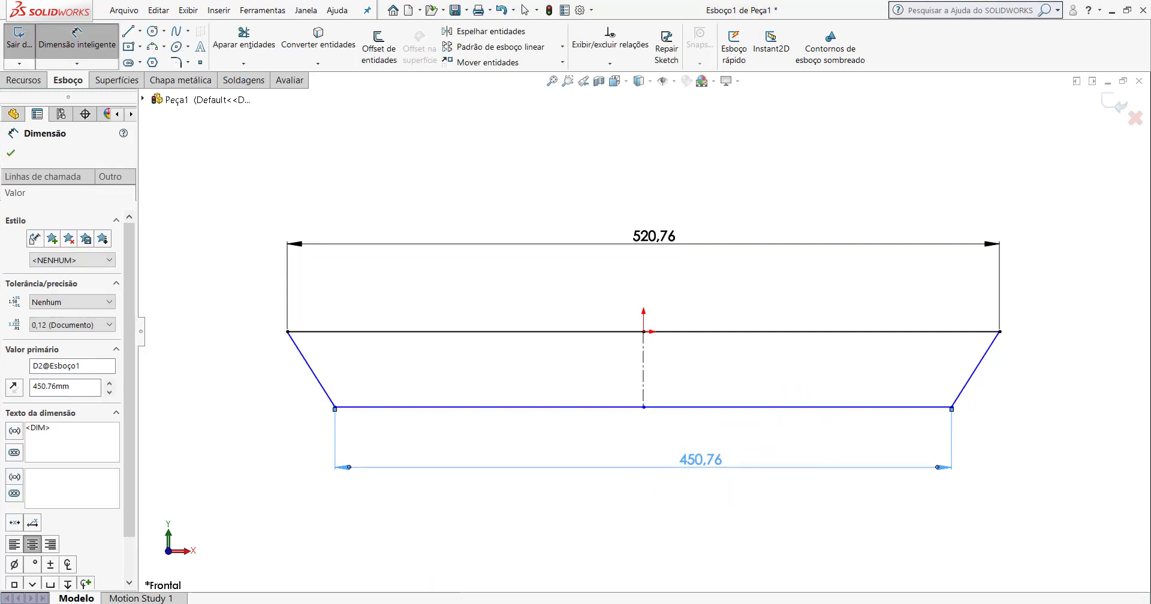
- Measure the distance between the reference part's top and lower edges
{"action": "left_click", "coordinate": [414, 557]}
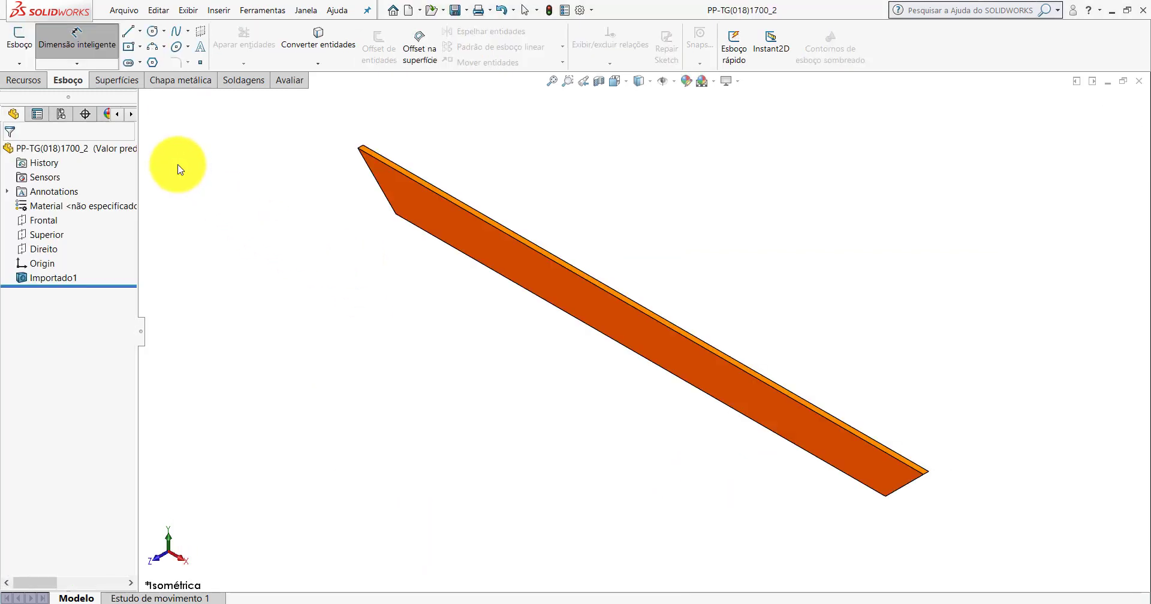
{"action": "left_click", "coordinate": [287, 80]}
{"action": "left_click", "coordinate": [94, 41]}
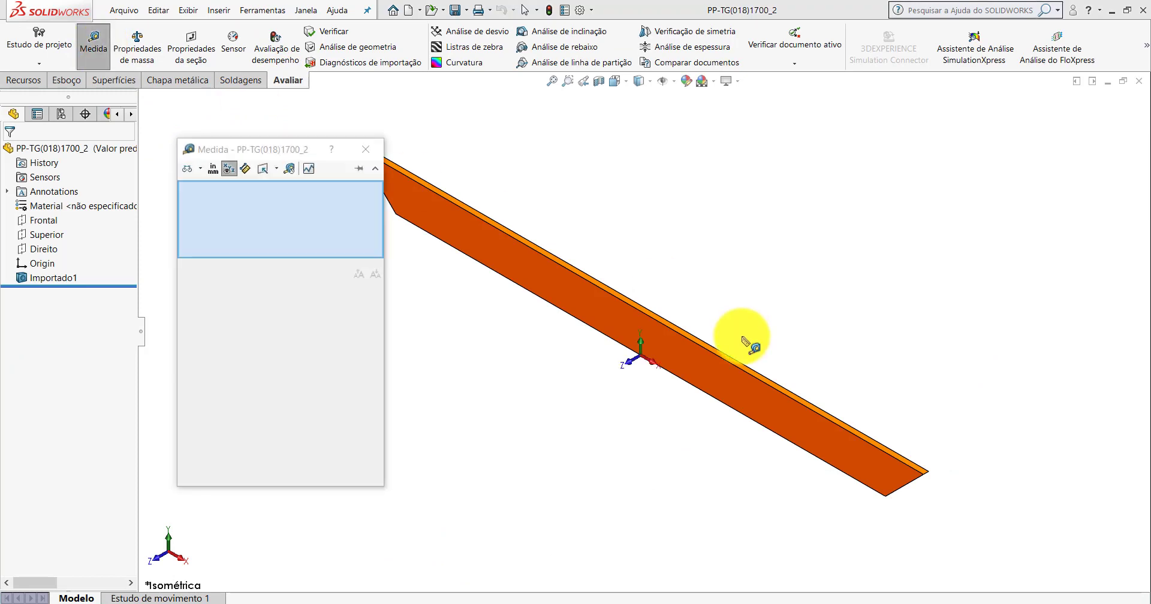
{"action": "left_click", "coordinate": [722, 359]}
{"action": "left_click", "coordinate": [706, 394]}
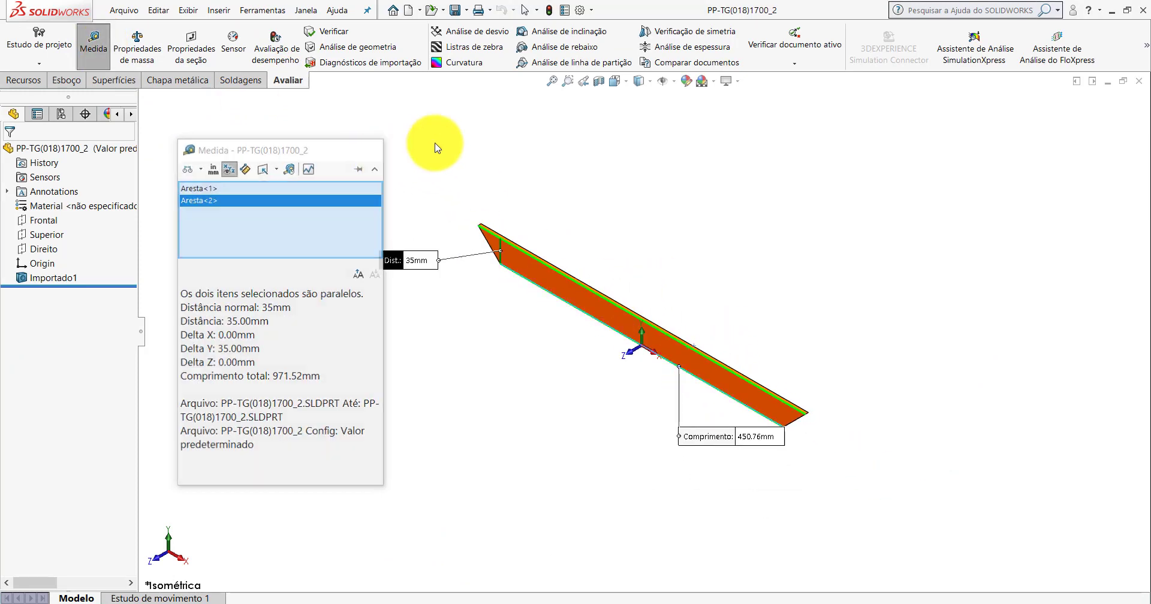
- Dimension the sketch height between top and bottom lines to 35, then return to the reference part
{"action": "left_click", "coordinate": [557, 552]}
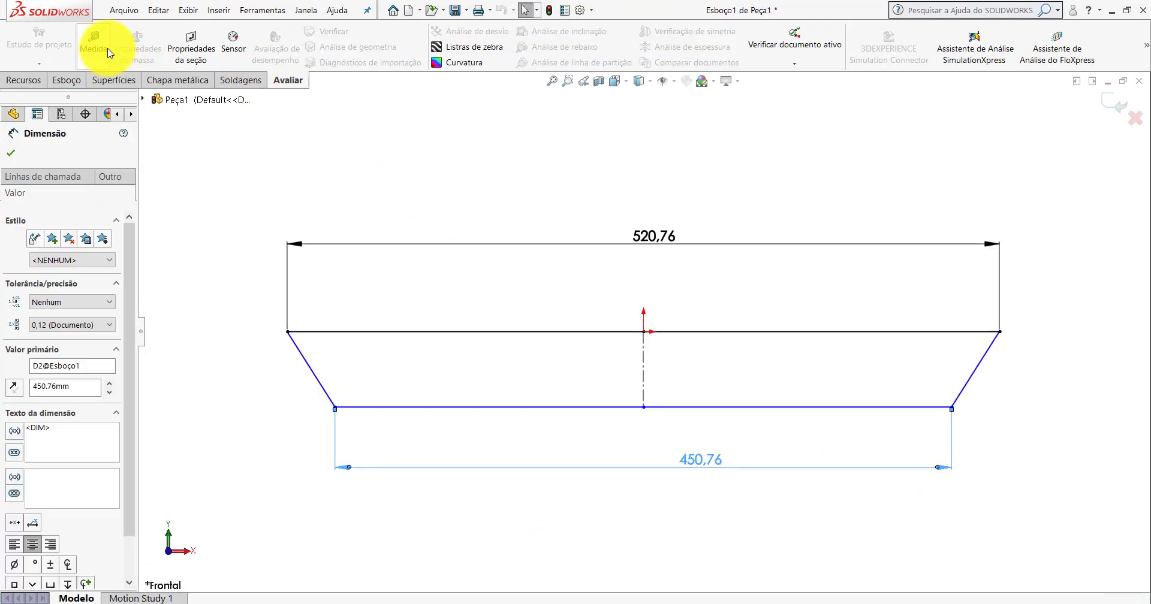
{"action": "left_click", "coordinate": [72, 80]}
{"action": "left_click", "coordinate": [84, 41]}
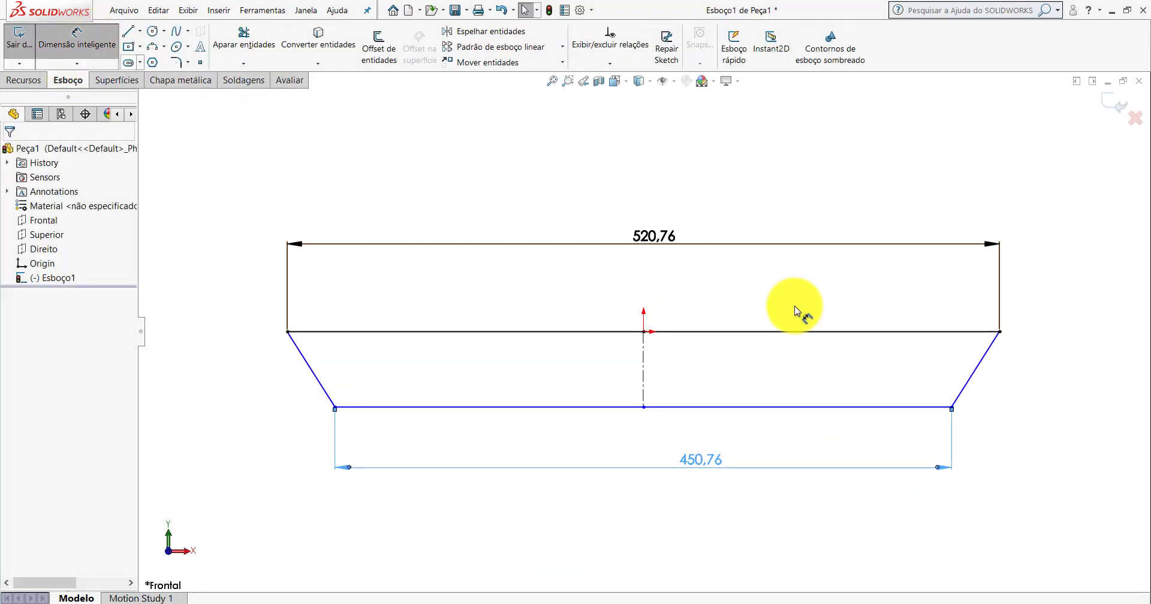
{"action": "left_click", "coordinate": [871, 332]}
{"action": "left_click", "coordinate": [864, 409]}
{"action": "left_click", "coordinate": [1102, 369]}
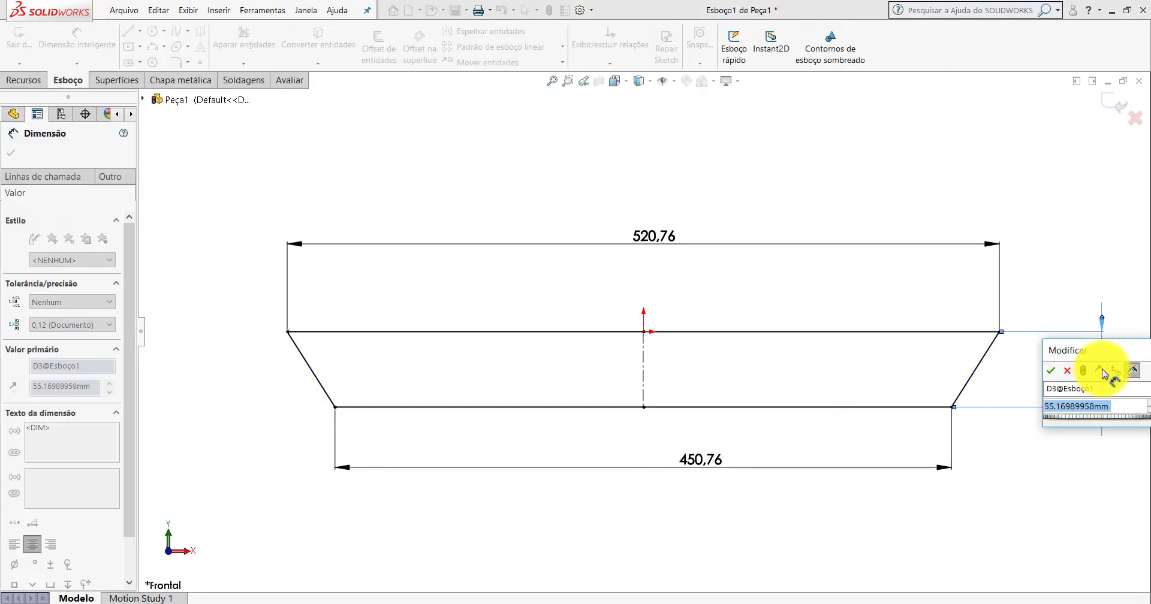
{"action": "type", "text": "35"}
{"action": "key", "text": "Return"}
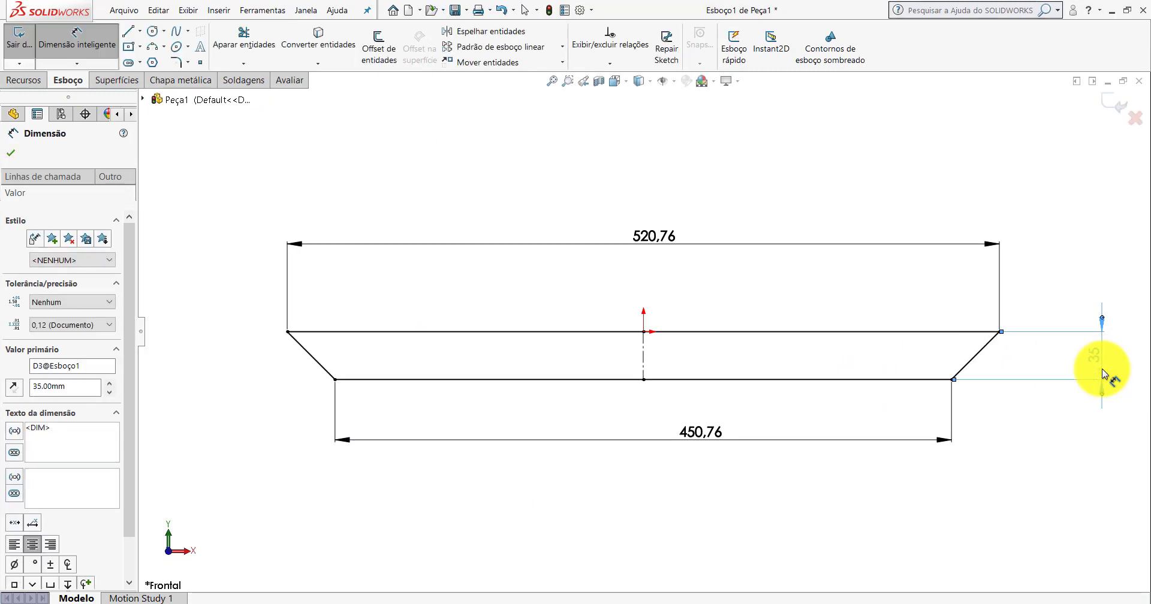
{"action": "left_click", "coordinate": [419, 516]}
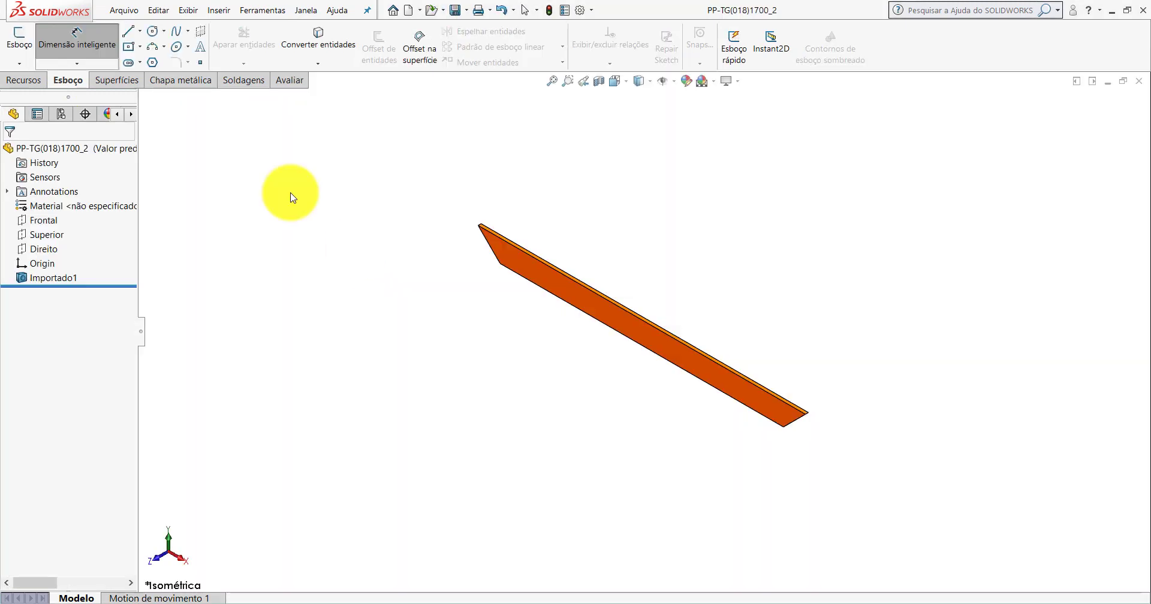
- Measure the end edge of PP-TG(018)1700_2 to read its 4.76 mm thickness, then return to Peça1
{"action": "left_click", "coordinate": [289, 80]}
{"action": "left_click", "coordinate": [94, 39]}
{"action": "scroll", "coordinate": [771, 397], "scroll_direction": "down", "scroll_amount": 3}
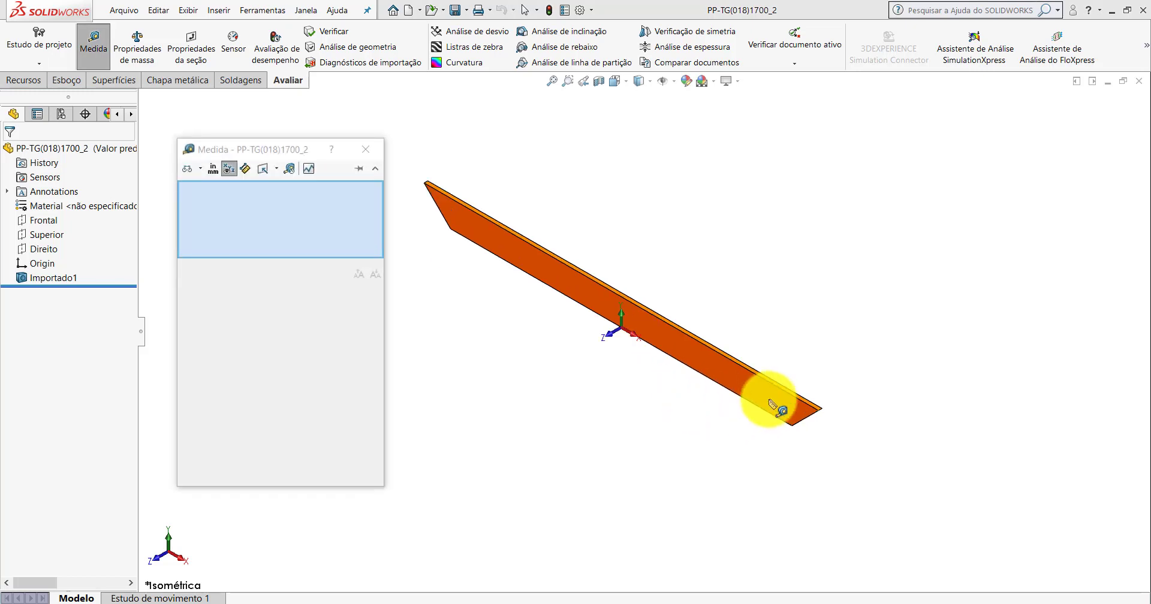
{"action": "scroll", "coordinate": [881, 377], "scroll_direction": "down", "scroll_amount": 3}
{"action": "scroll", "coordinate": [881, 379], "scroll_direction": "down", "scroll_amount": 3}
{"action": "left_click", "coordinate": [803, 363]}
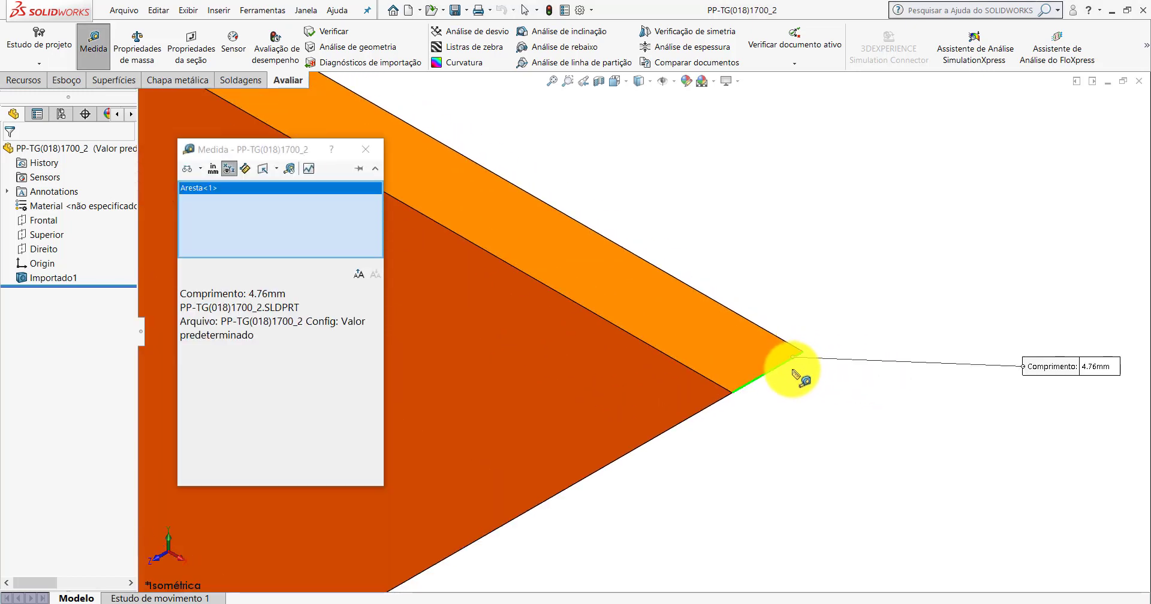
{"action": "scroll", "coordinate": [573, 240], "scroll_direction": "up", "scroll_amount": 3}
{"action": "left_click", "coordinate": [367, 149]}
{"action": "scroll", "coordinate": [645, 266], "scroll_direction": "up", "scroll_amount": 2}
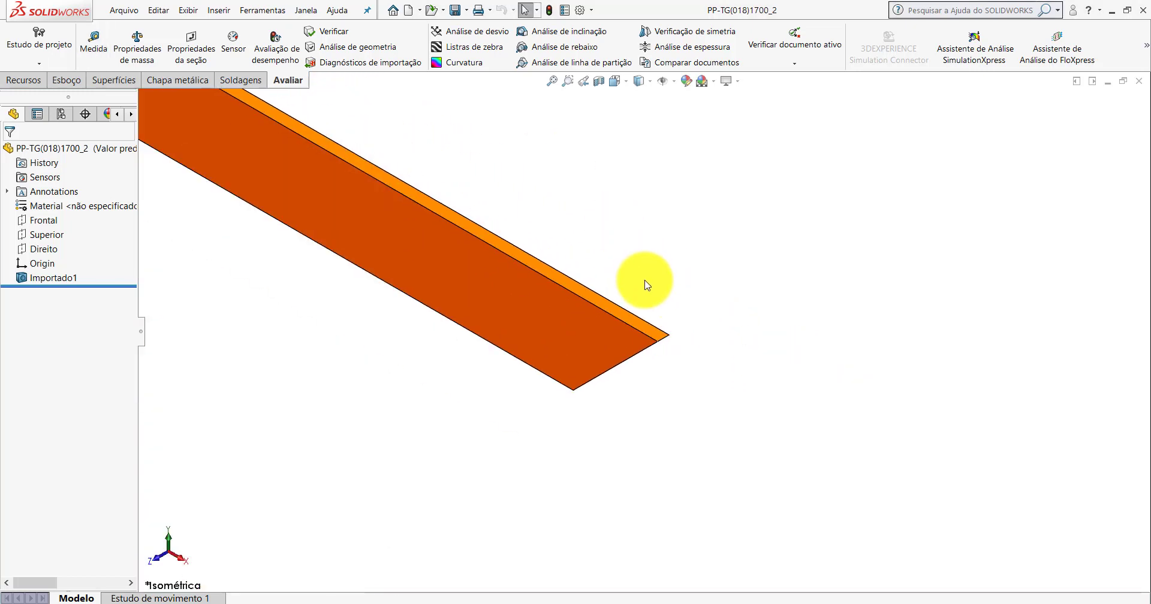
{"action": "scroll", "coordinate": [630, 306], "scroll_direction": "up", "scroll_amount": 2}
{"action": "key", "text": "f"}
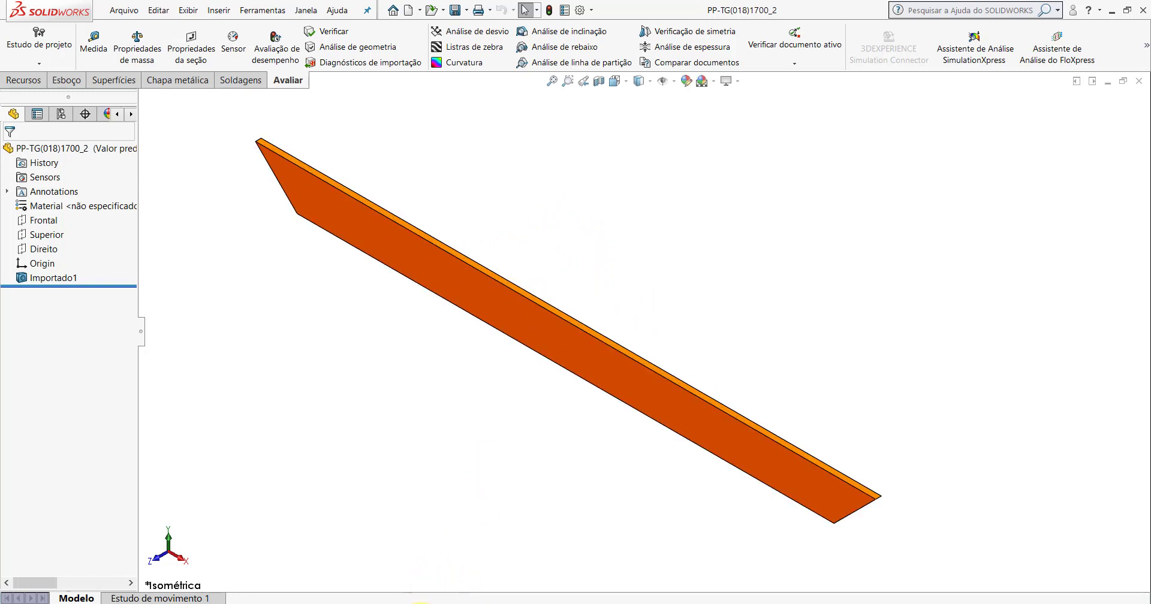
{"action": "left_click", "coordinate": [573, 557]}
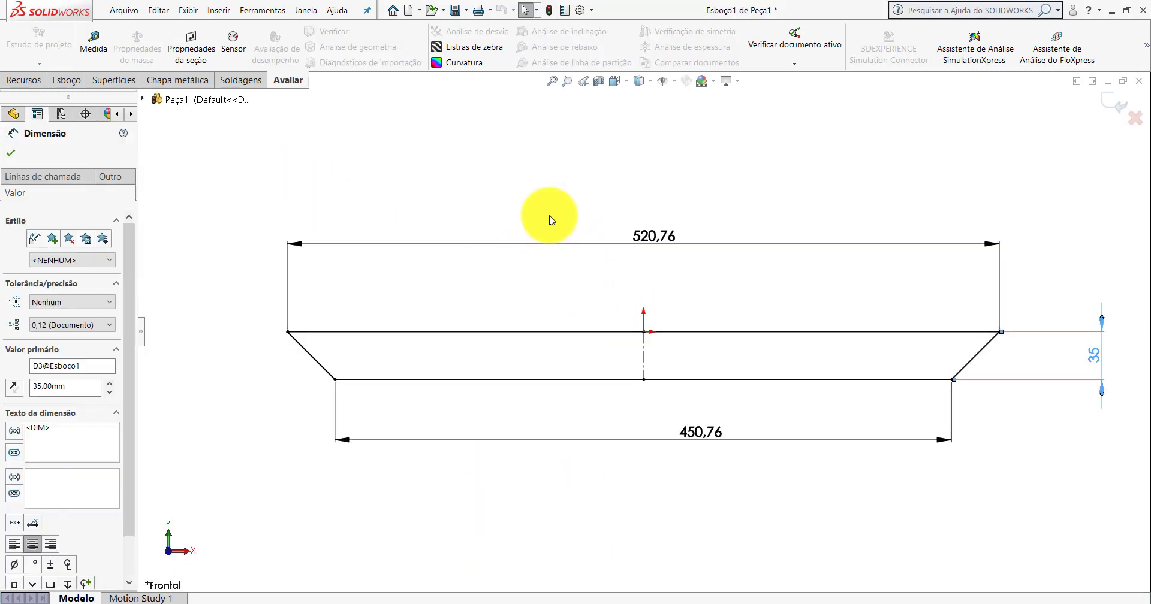
- Create Flange-base1 from the trapezoid sketch as a 4.80 mm thick sheet-metal base flange
{"action": "left_click", "coordinate": [161, 80]}
{"action": "left_click", "coordinate": [50, 48]}
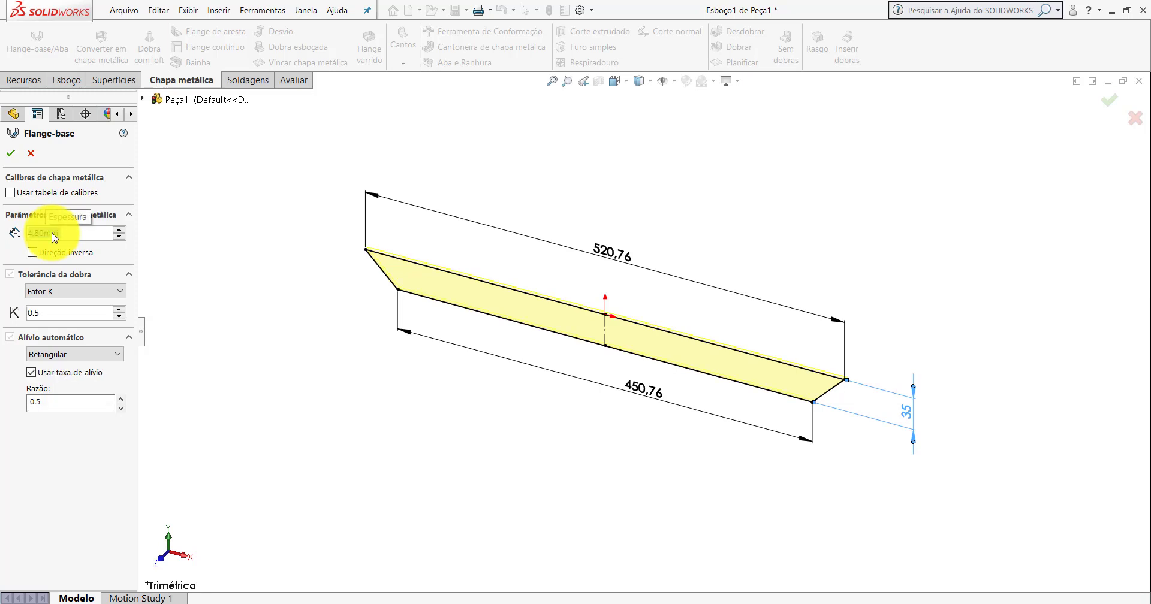
{"action": "left_click", "coordinate": [18, 155]}
- Show the part in isometric view and deselect the Direito plane
{"action": "left_click", "coordinate": [624, 83]}
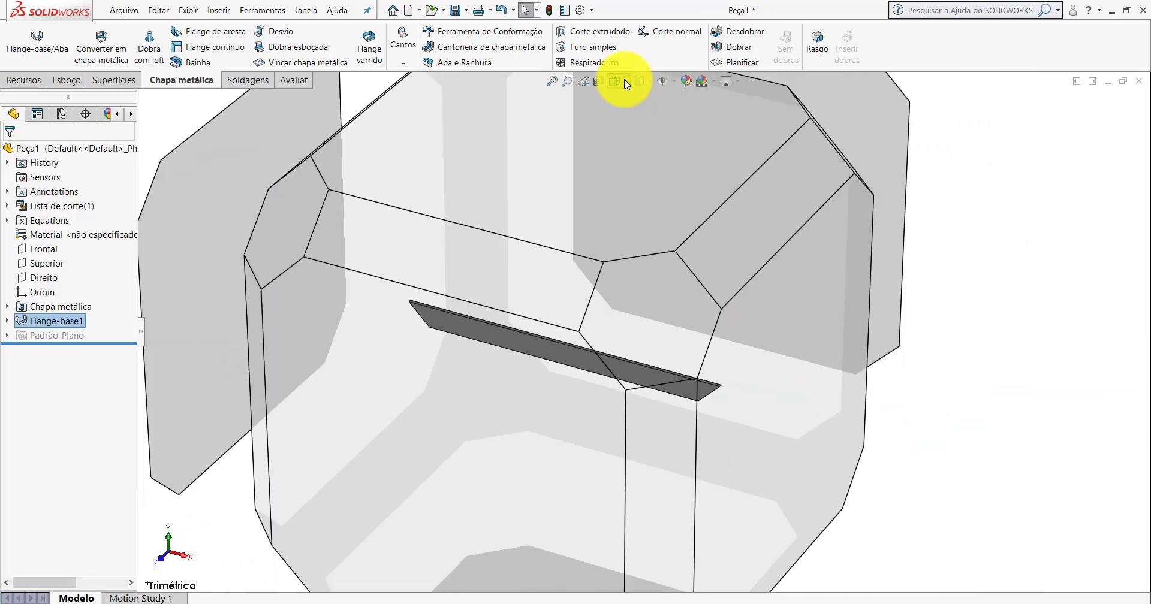
{"action": "left_click", "coordinate": [682, 120]}
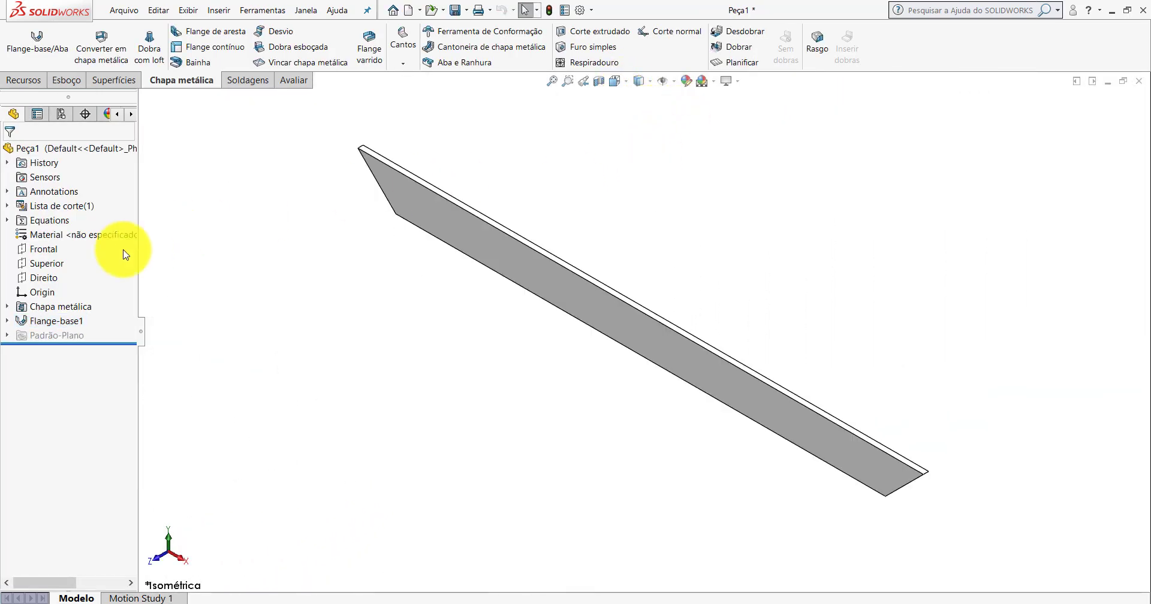
{"action": "left_click", "coordinate": [44, 280]}
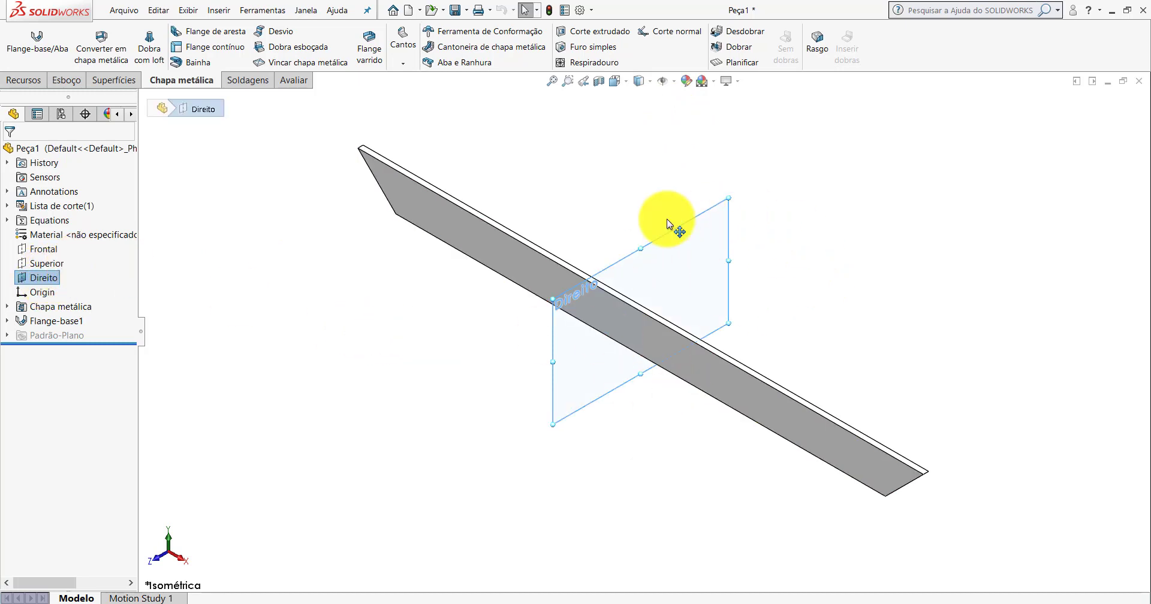
{"action": "left_click", "coordinate": [855, 274]}
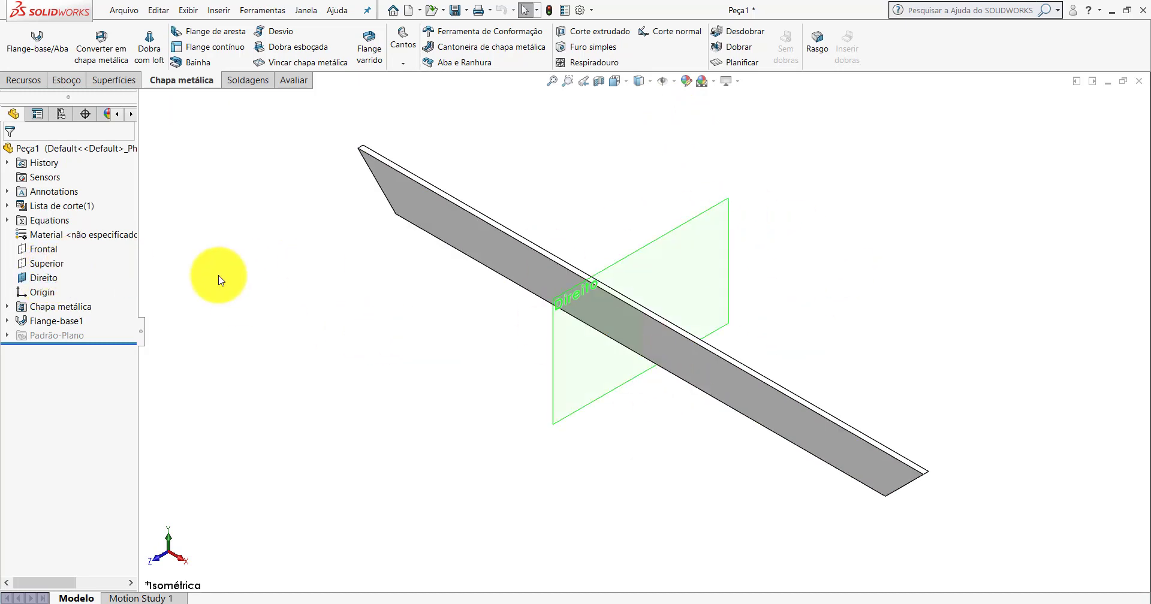
- Assign AISI 1020 material and colour the whole part orange (RGB 255, 102, 0)
{"action": "right_click", "coordinate": [49, 239]}
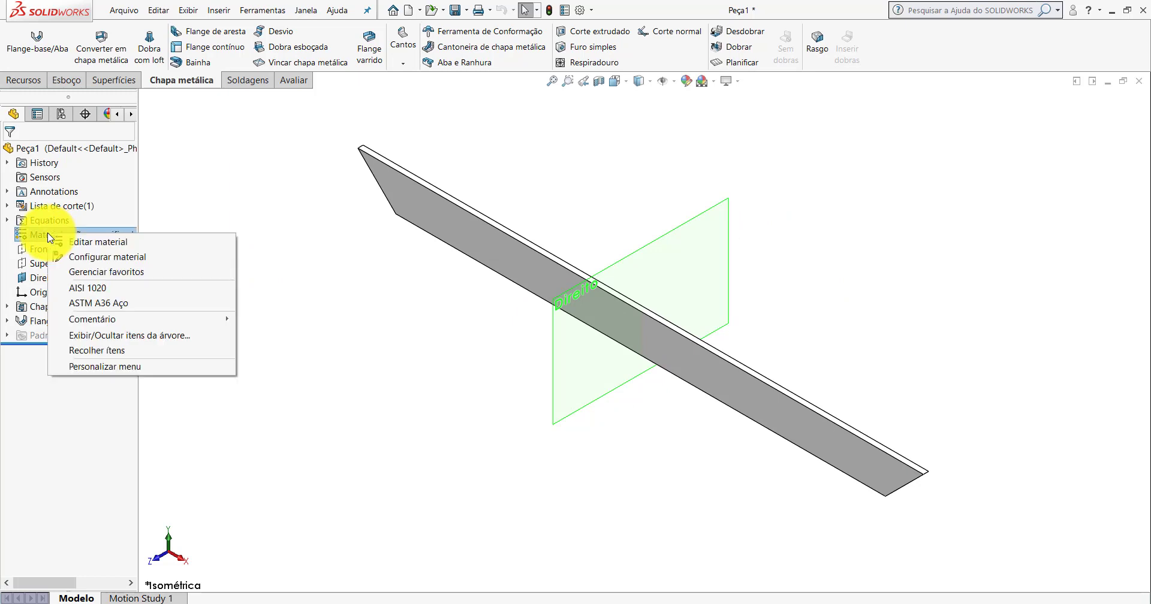
{"action": "left_click", "coordinate": [84, 289]}
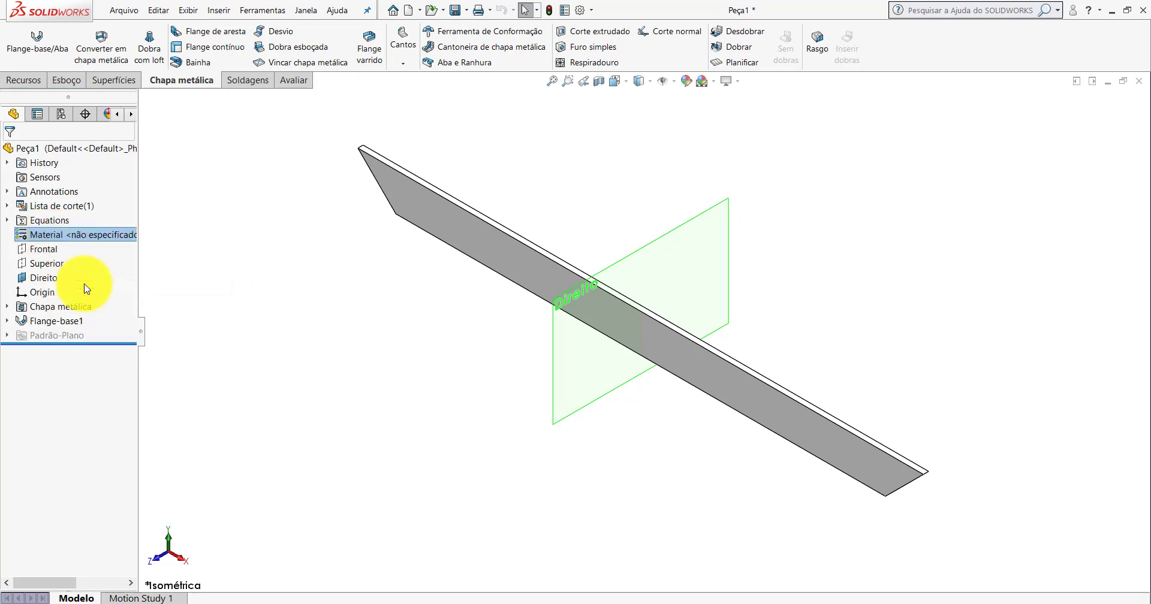
{"action": "right_click", "coordinate": [44, 152]}
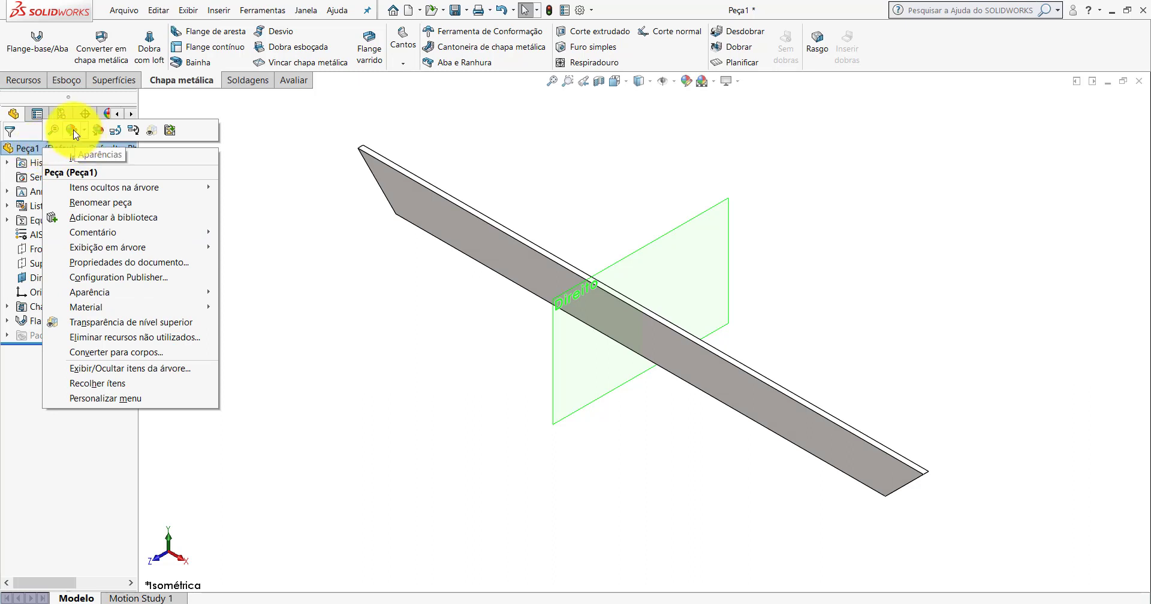
{"action": "left_click", "coordinate": [74, 131]}
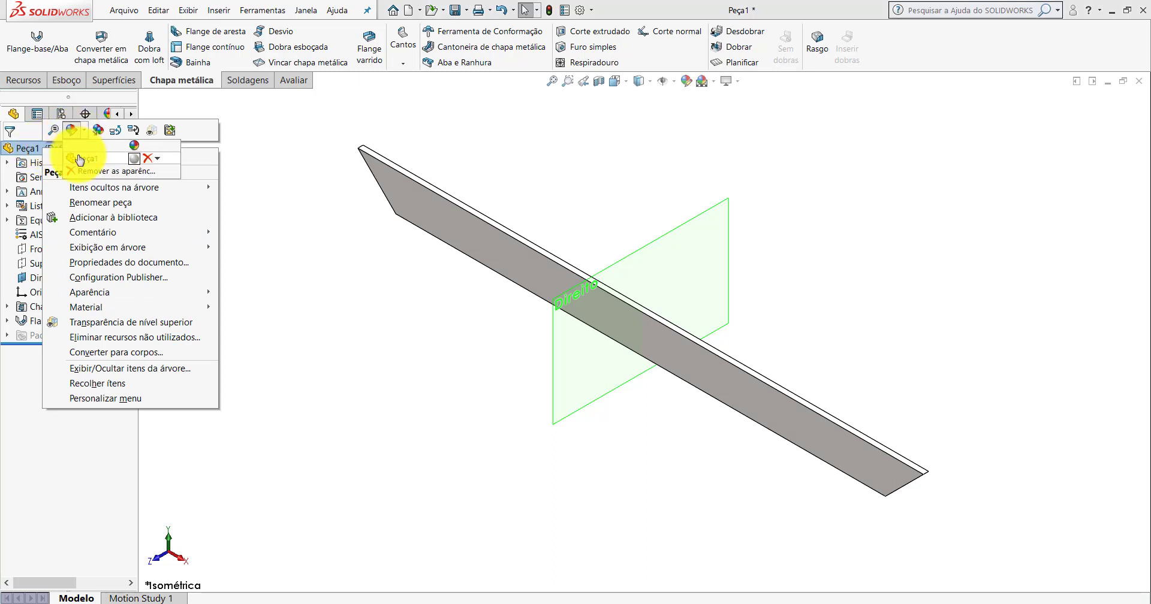
{"action": "left_click", "coordinate": [79, 159]}
{"action": "left_click_drag", "start_coordinate": [128, 249], "coordinate": [129, 390]}
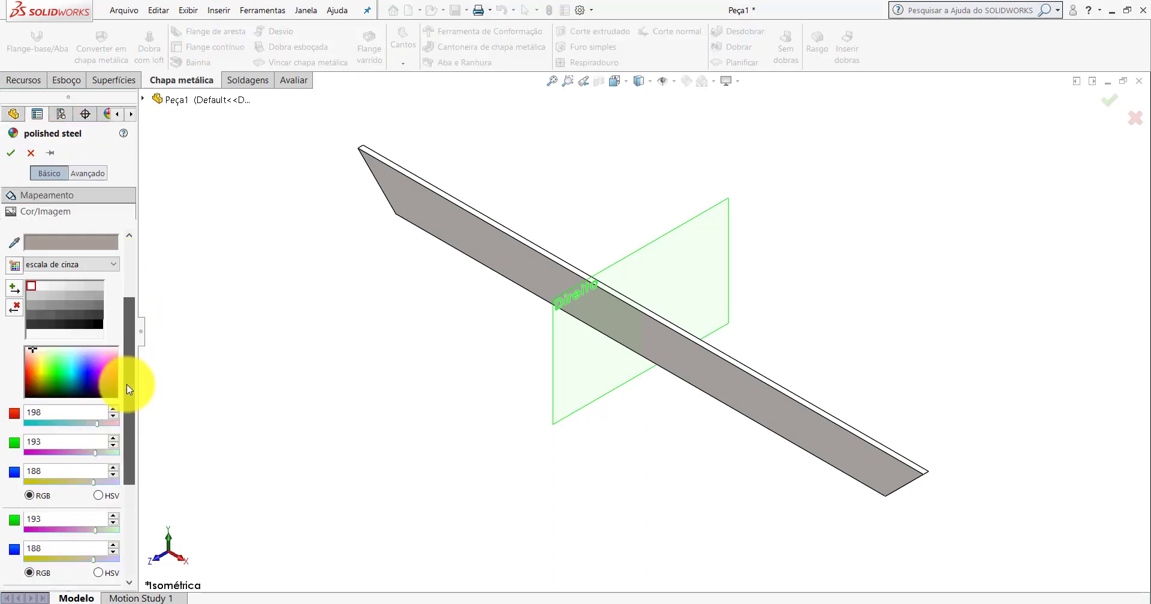
{"action": "scroll", "coordinate": [53, 334], "scroll_direction": "down", "scroll_amount": 3}
{"action": "type", "text": "255"}
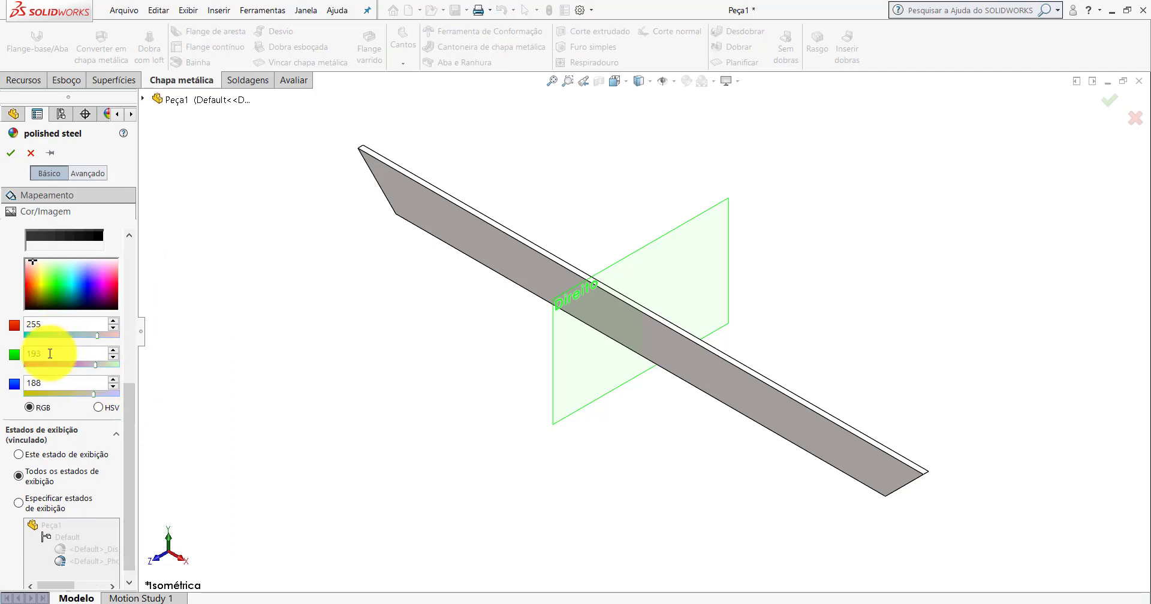
{"action": "left_click", "coordinate": [50, 354]}
{"action": "type", "text": "102"}
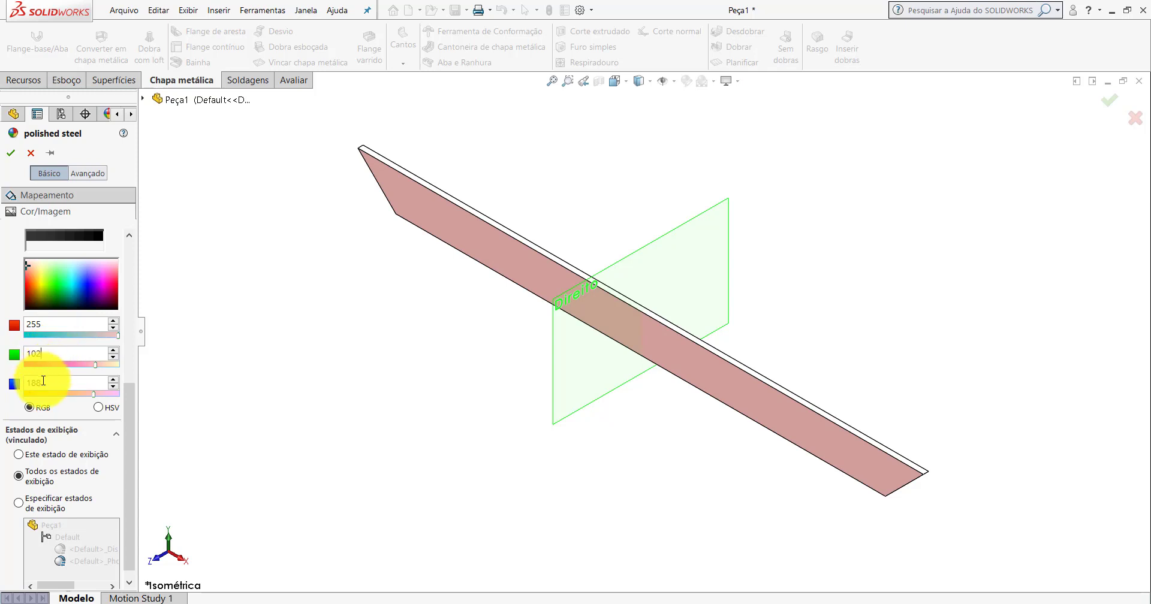
{"action": "left_click", "coordinate": [43, 382]}
{"action": "type", "text": "0"}
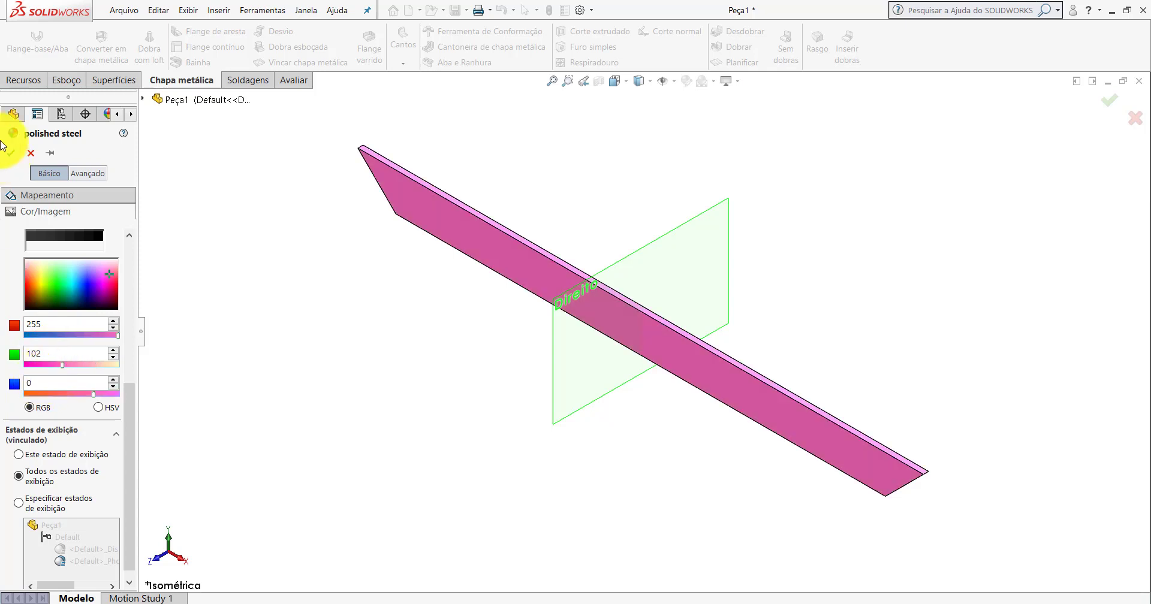
{"action": "left_click", "coordinate": [10, 153]}
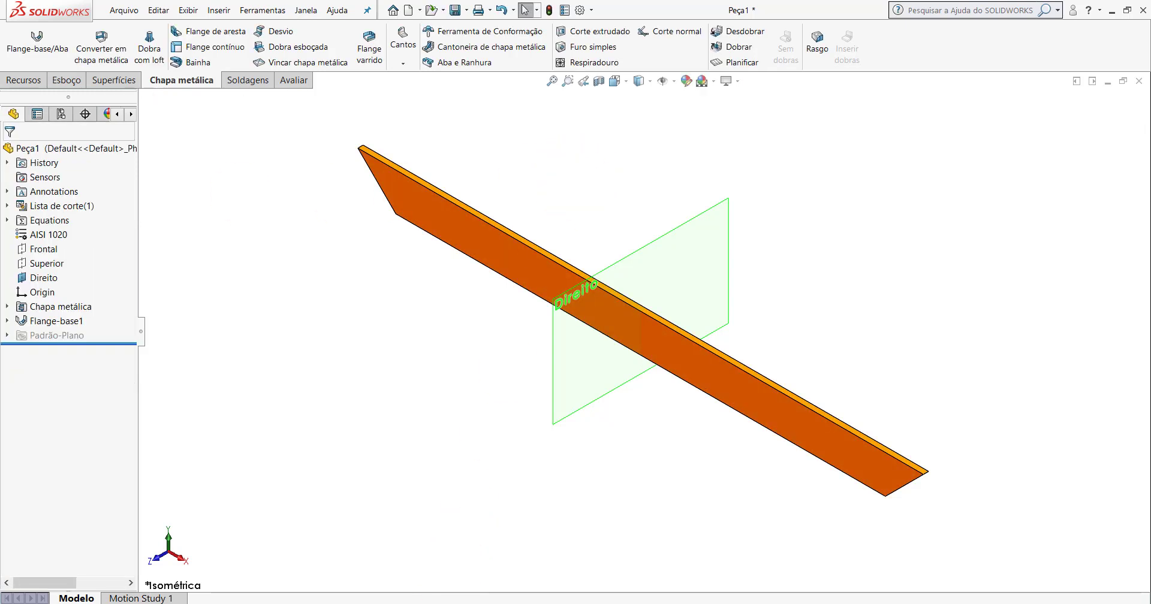
- Save the part as PP-TG(018)1800 in the PM-TG(001)1800 folder and close the document
{"action": "key", "text": "z"}
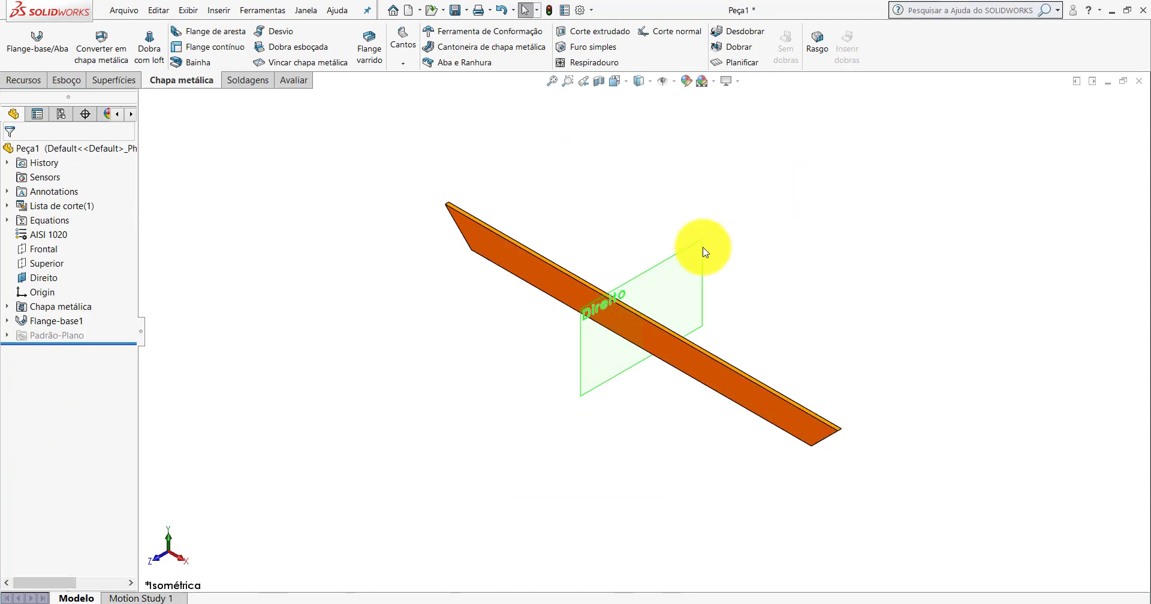
{"action": "left_click", "coordinate": [455, 10]}
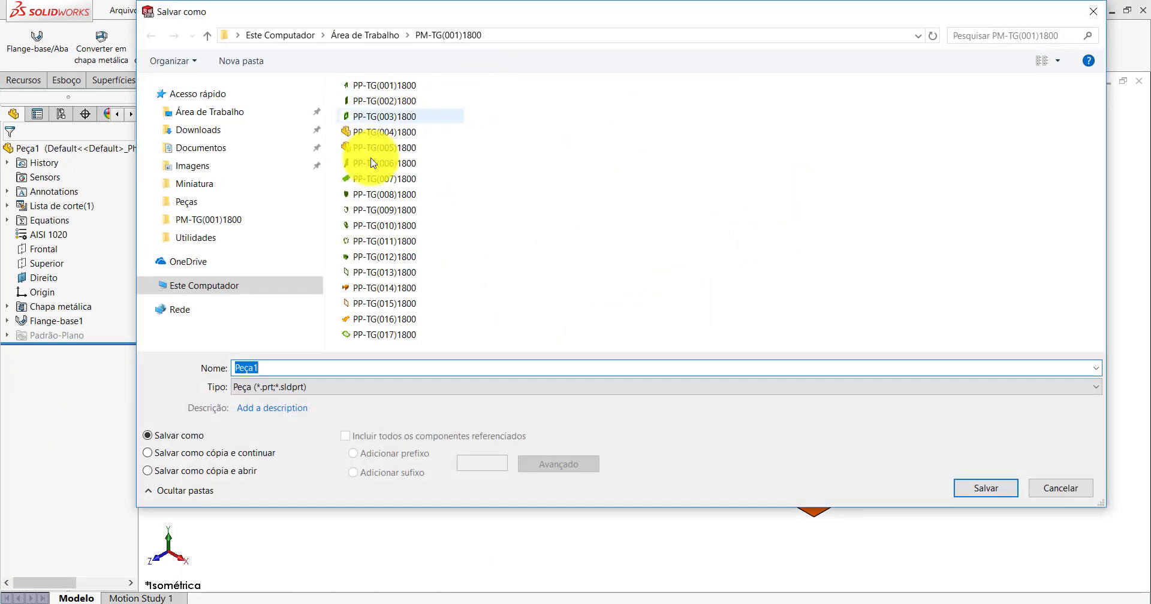
{"action": "left_click", "coordinate": [145, 94]}
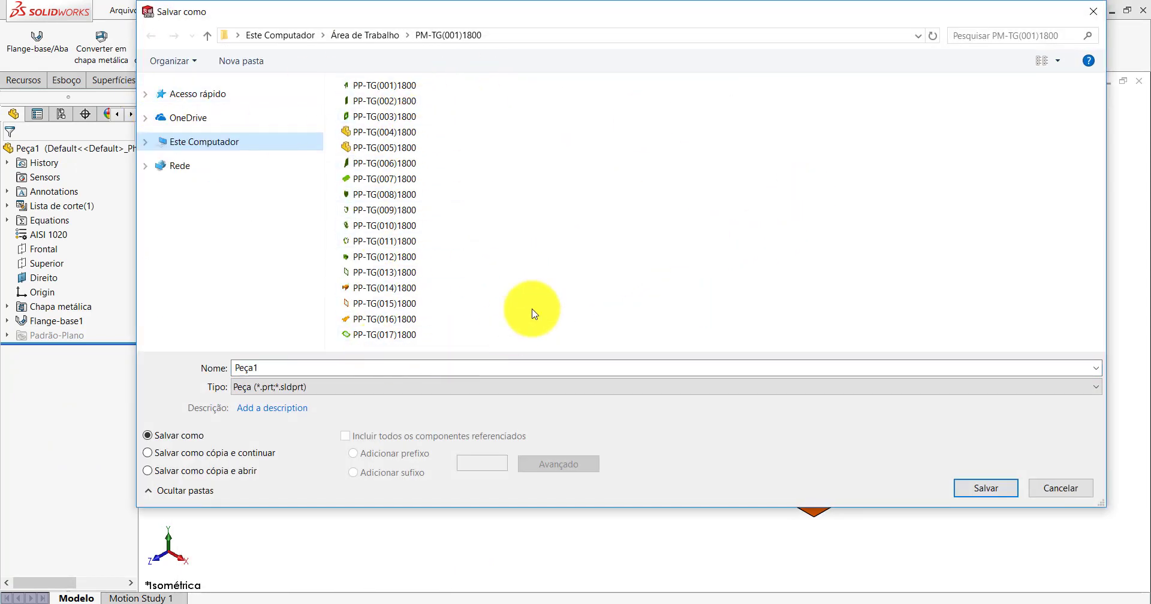
{"action": "left_click", "coordinate": [389, 334]}
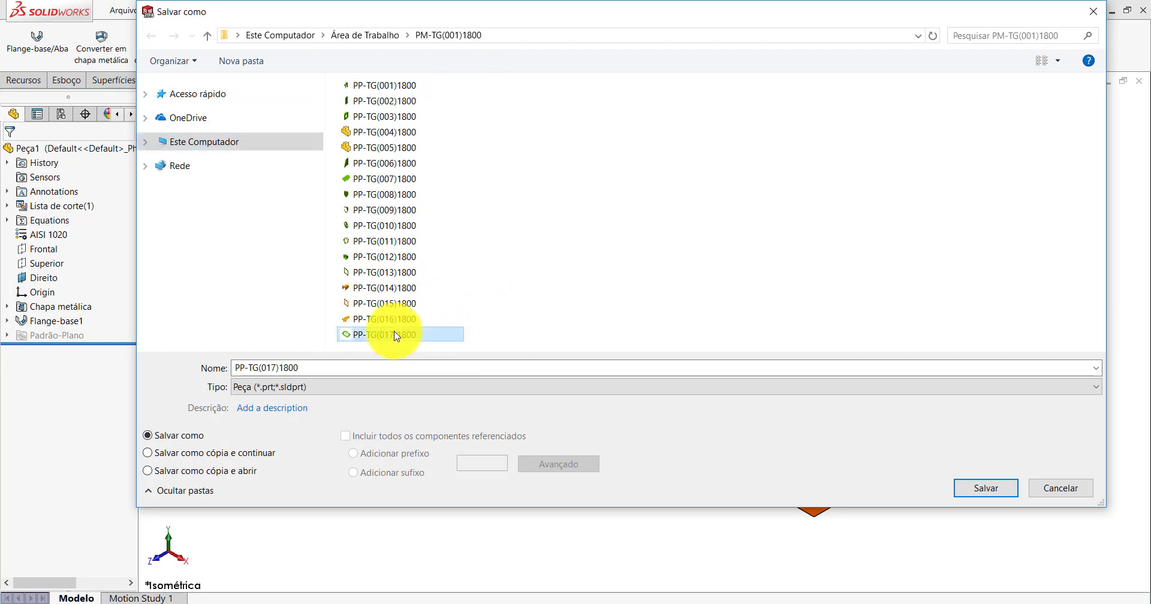
{"action": "left_click", "coordinate": [332, 366]}
{"action": "type", "text": "8"}
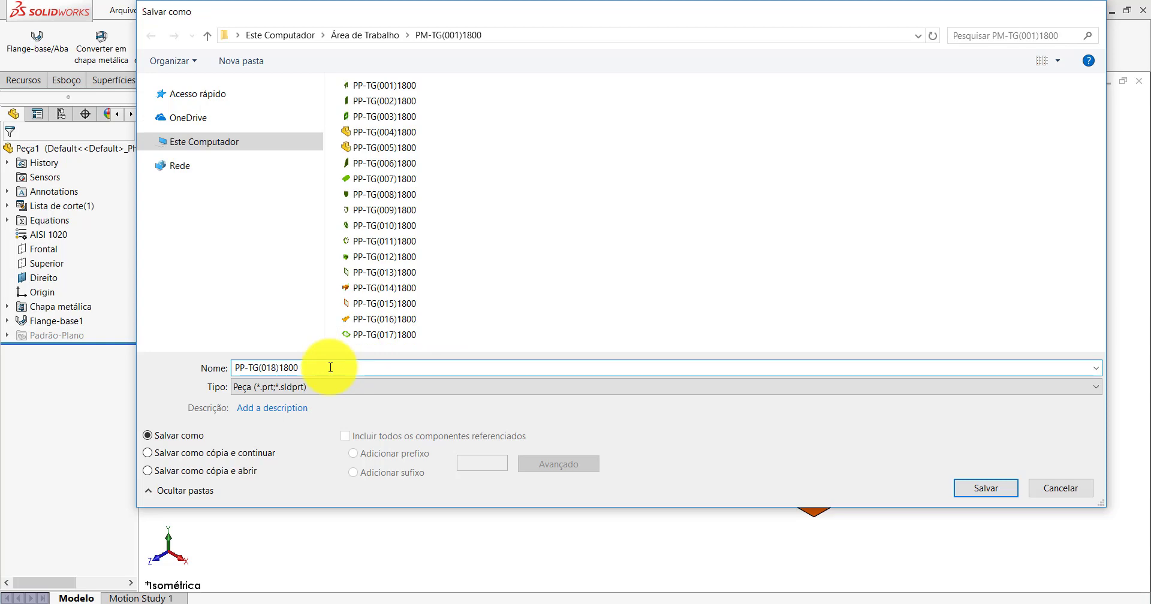
{"action": "key", "text": "Return"}
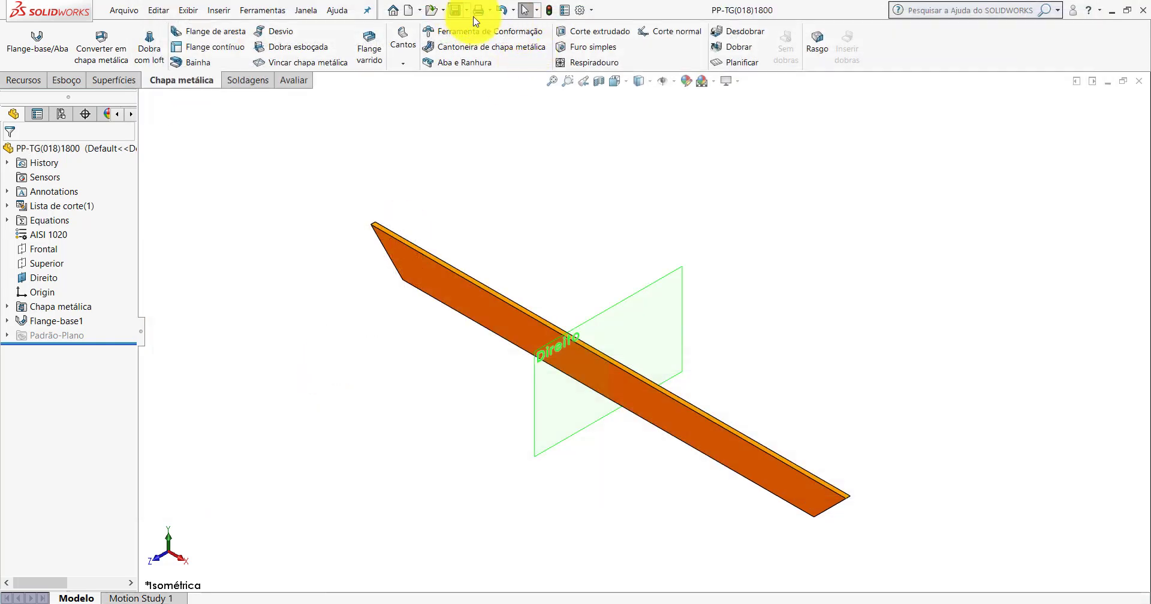
{"action": "left_click", "coordinate": [1139, 81]}
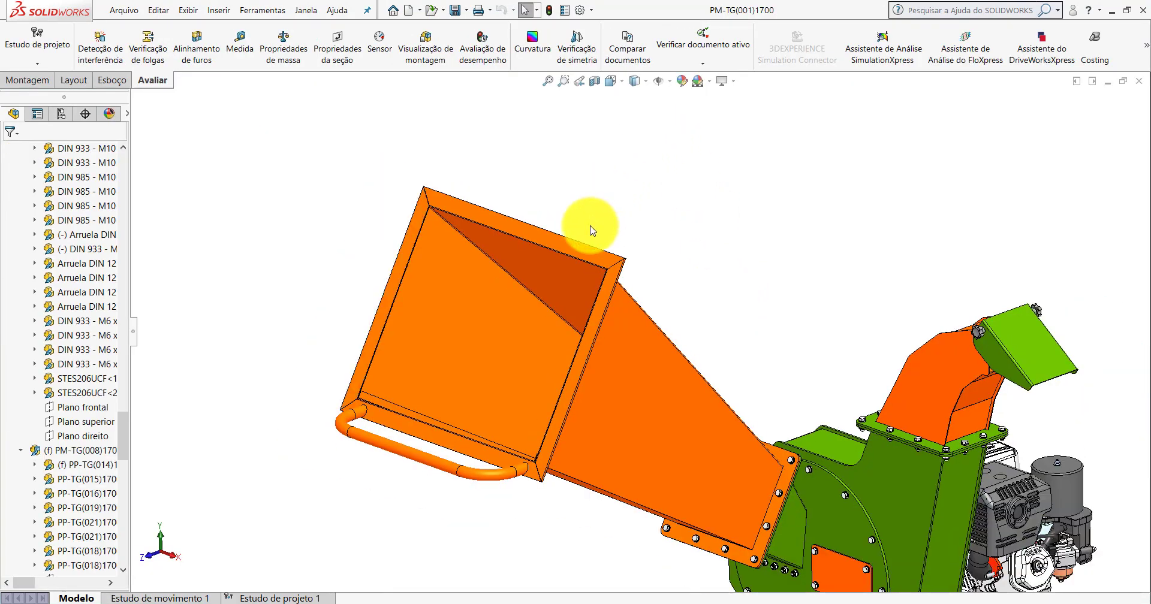
- Minimize SOLIDWORKS and delete PP-TG(018)1700_2 from the Peças folder
{"action": "left_click", "coordinate": [1112, 10]}
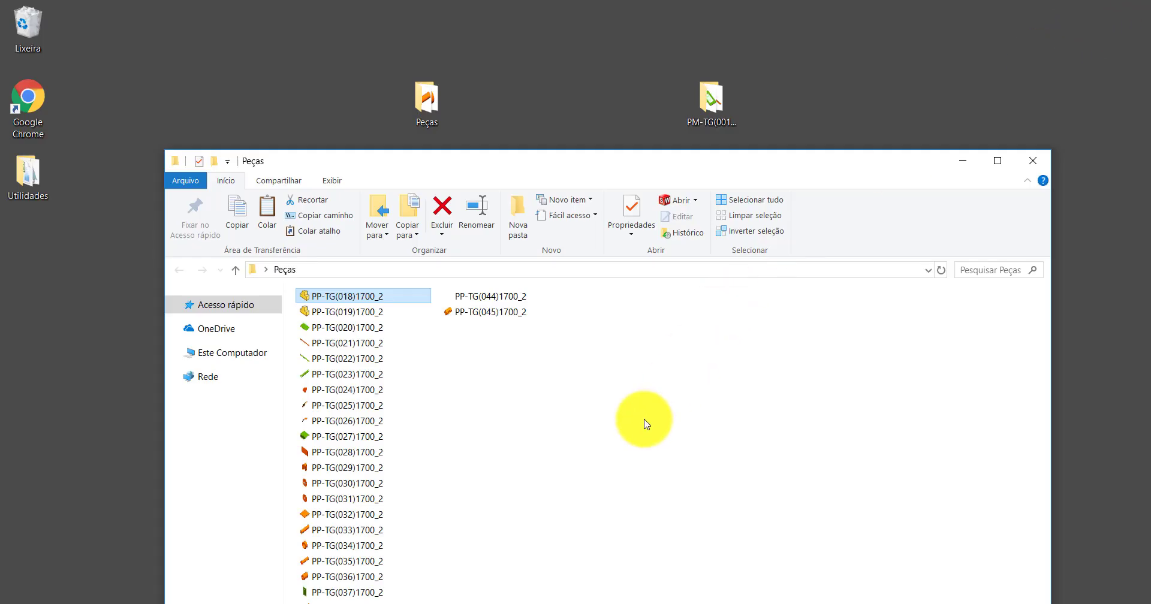
{"action": "right_click", "coordinate": [353, 298]}
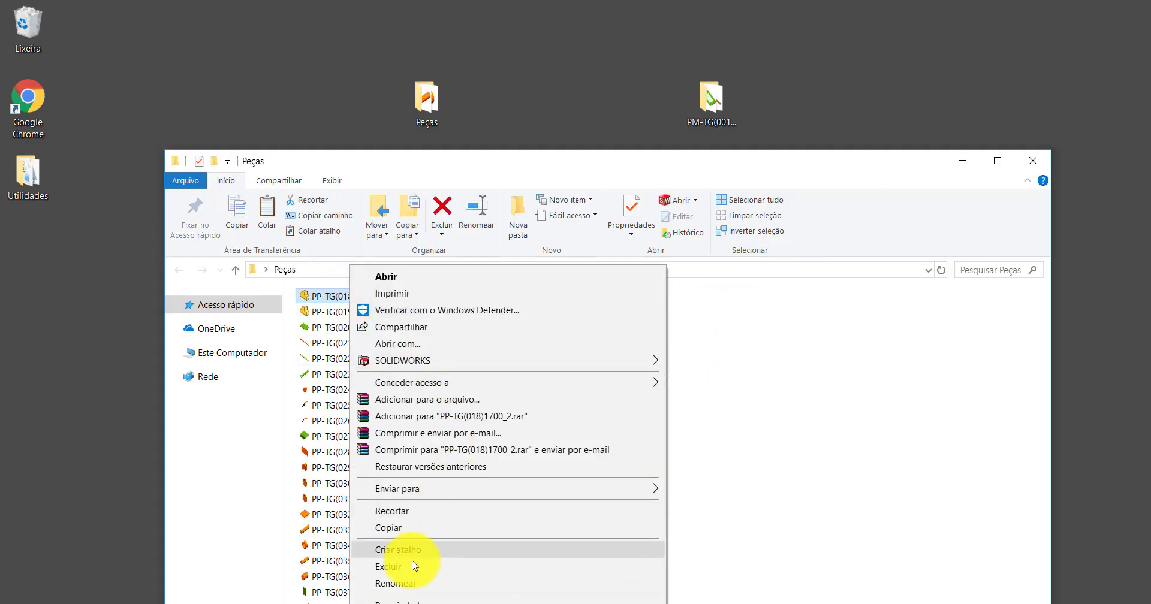
{"action": "left_click", "coordinate": [398, 568]}
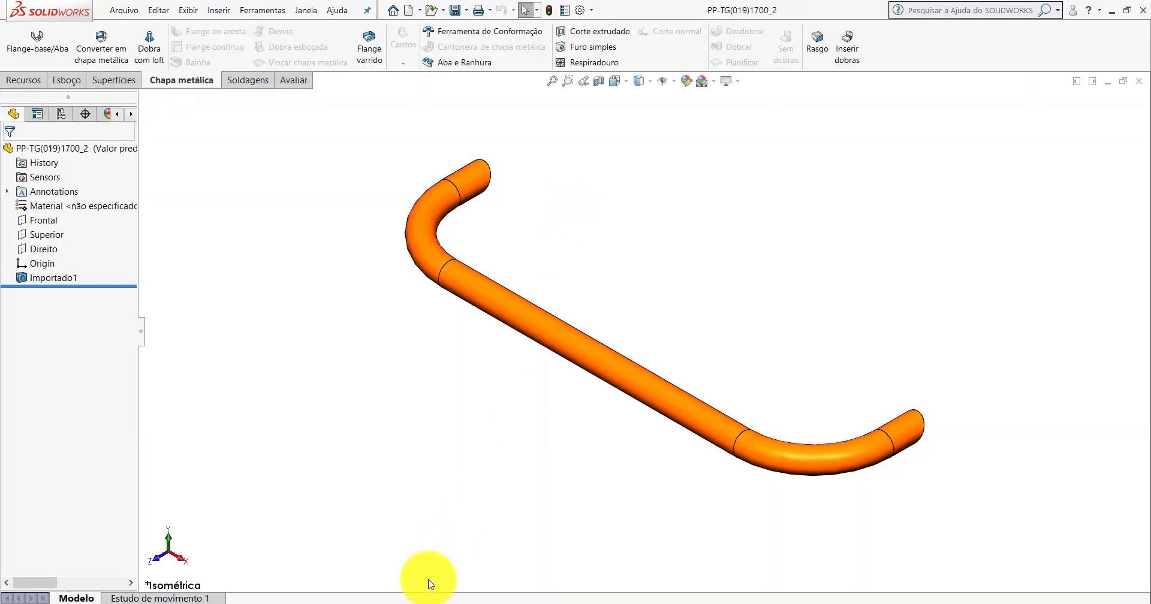
- Select the hopper handle tube in the PM-TG(001)1700 assembly to identify it as PP-TG(019)
{"action": "left_click", "coordinate": [360, 567]}
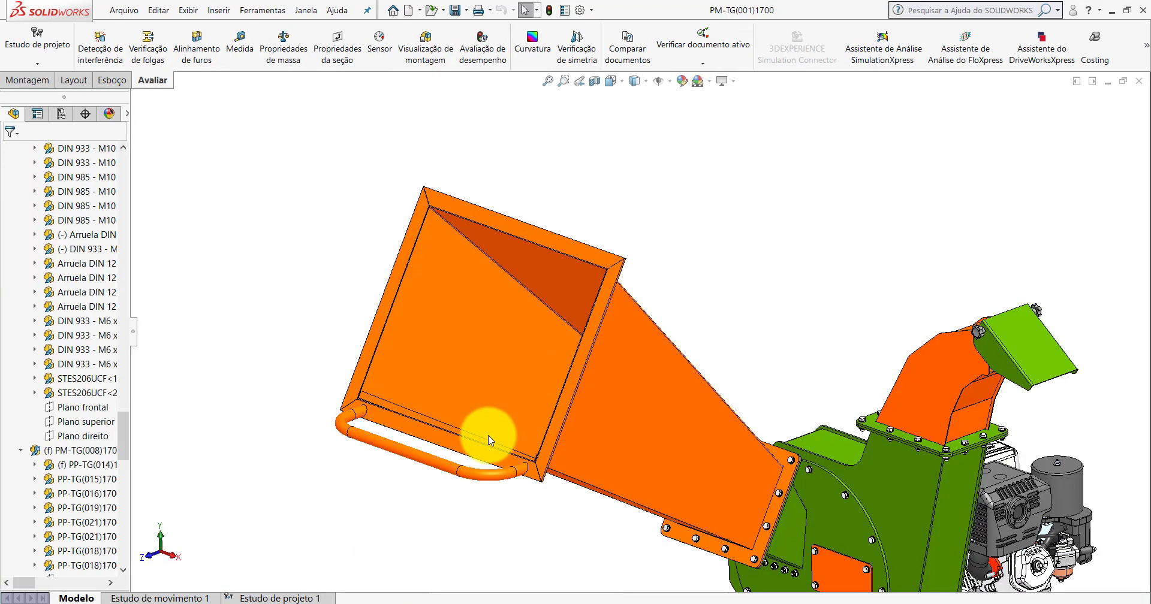
{"action": "scroll", "coordinate": [527, 391], "scroll_direction": "up", "scroll_amount": 3}
{"action": "scroll", "coordinate": [537, 395], "scroll_direction": "down", "scroll_amount": 5}
{"action": "scroll", "coordinate": [535, 393], "scroll_direction": "down", "scroll_amount": 3}
{"action": "left_click", "coordinate": [528, 393]}
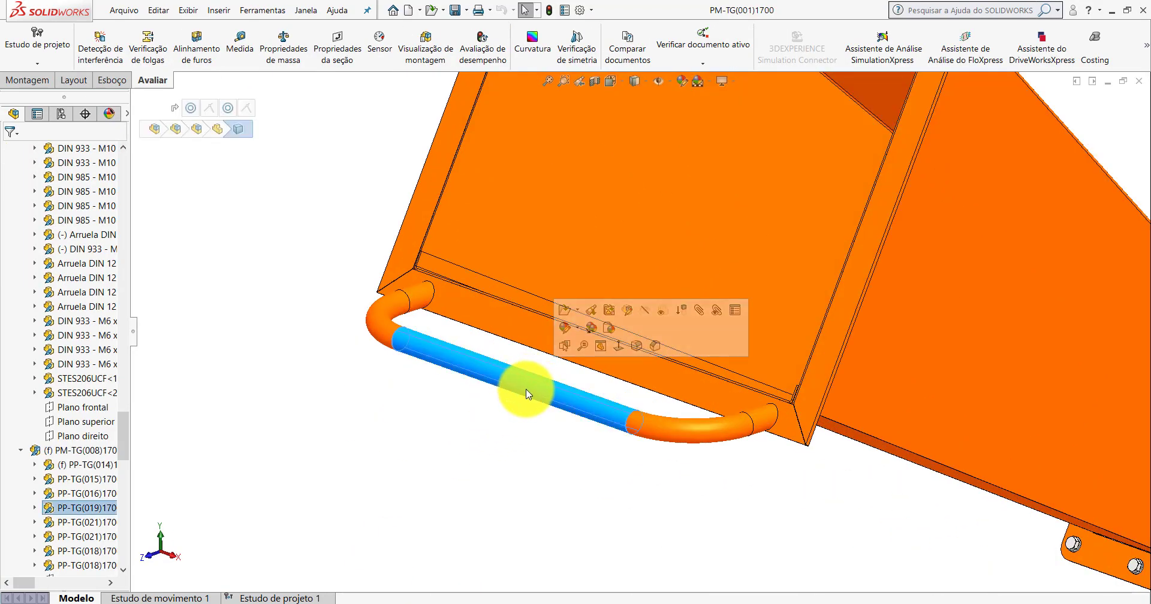
- Inspect the handle, fit the assembly, then show the Welcome screen over PP-TG(019)1700_2
{"action": "mouse_move", "coordinate": [501, 334]}
{"action": "middle_mouse_down"}
{"action": "mouse_move", "coordinate": [473, 231]}
{"action": "mouse_move", "coordinate": [488, 350]}
{"action": "middle_mouse_up"}
{"action": "scroll", "coordinate": [747, 352], "scroll_direction": "up", "scroll_amount": 3}
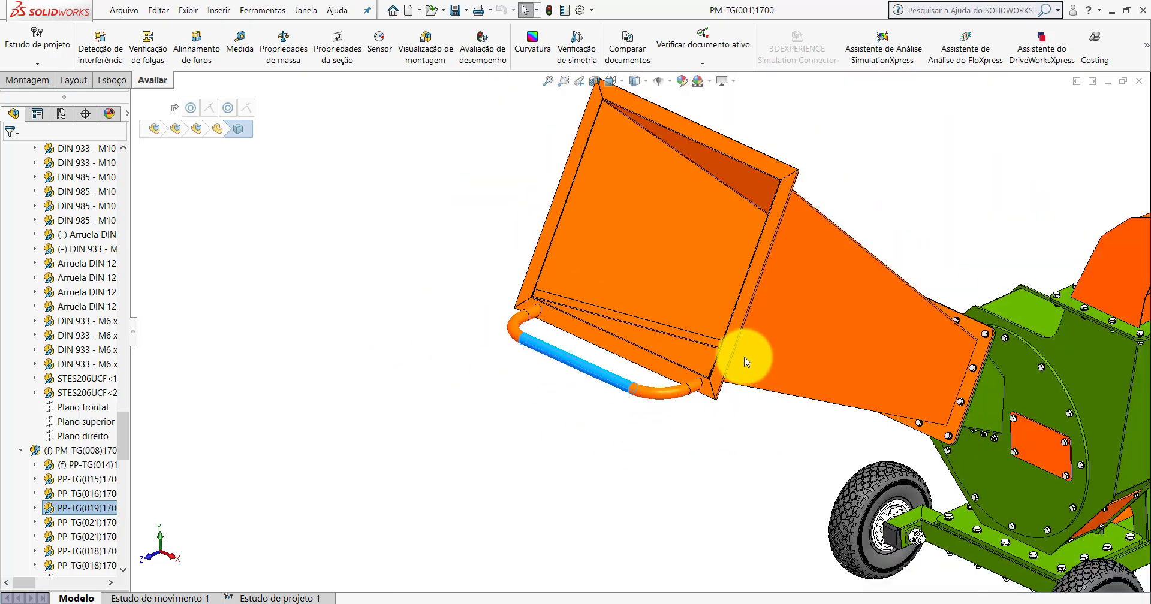
{"action": "scroll", "coordinate": [588, 337], "scroll_direction": "up", "scroll_amount": 2}
{"action": "scroll", "coordinate": [627, 343], "scroll_direction": "down", "scroll_amount": 3}
{"action": "left_click", "coordinate": [473, 378]}
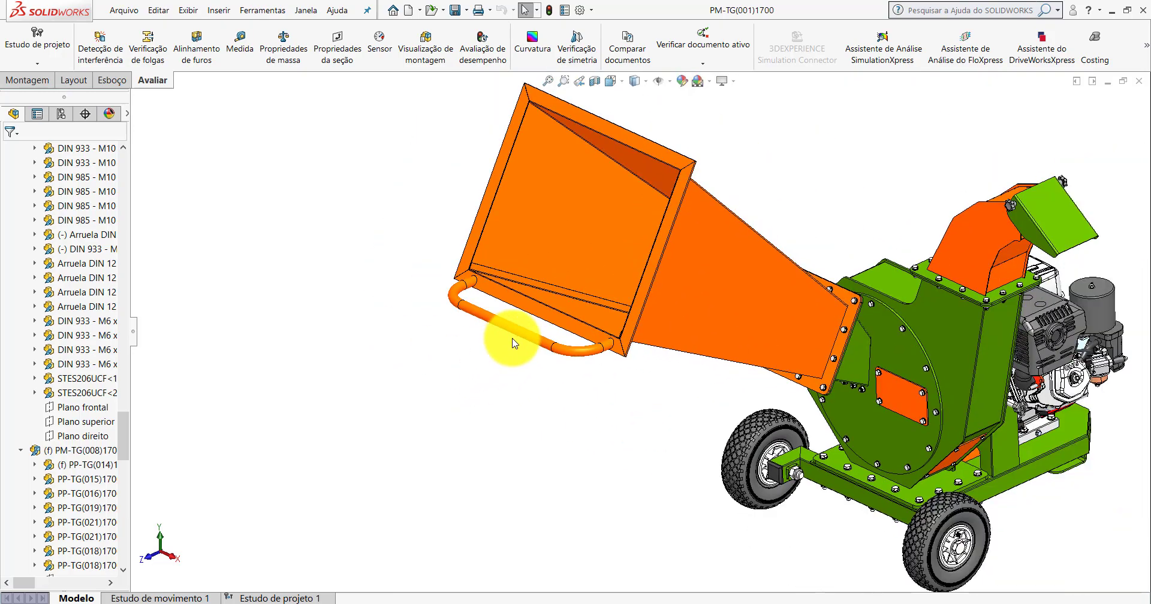
{"action": "key", "text": "f"}
{"action": "left_click", "coordinate": [507, 540]}
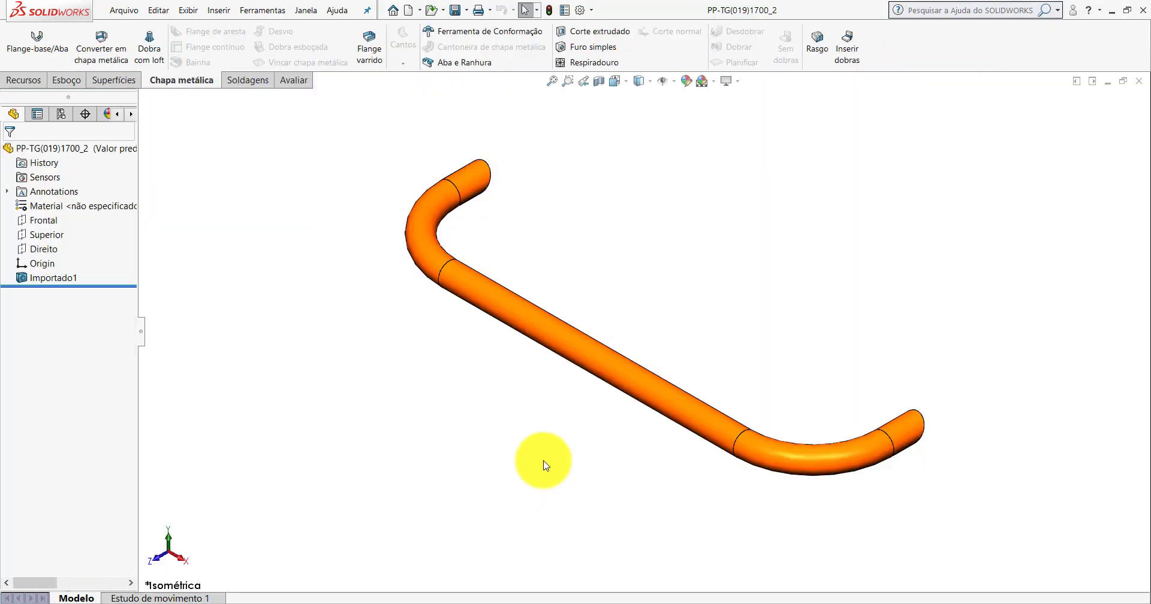
{"action": "left_click", "coordinate": [398, 15]}
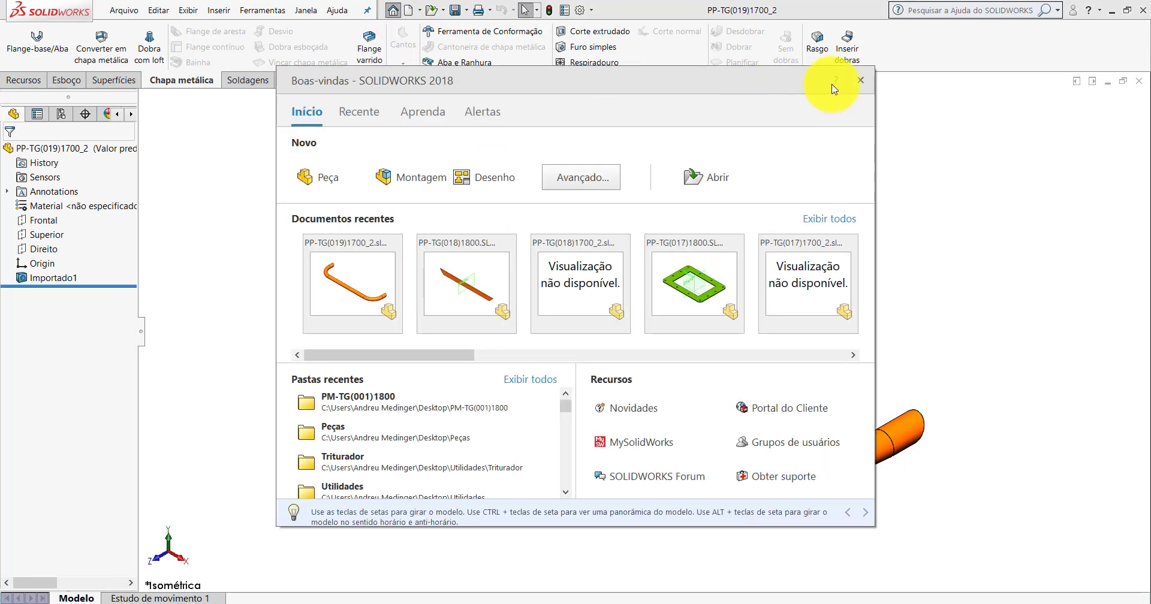
- Create new part Peça2 and begin a line left of the origin on the Superior plane
{"action": "left_click", "coordinate": [857, 84]}
{"action": "left_click", "coordinate": [409, 15]}
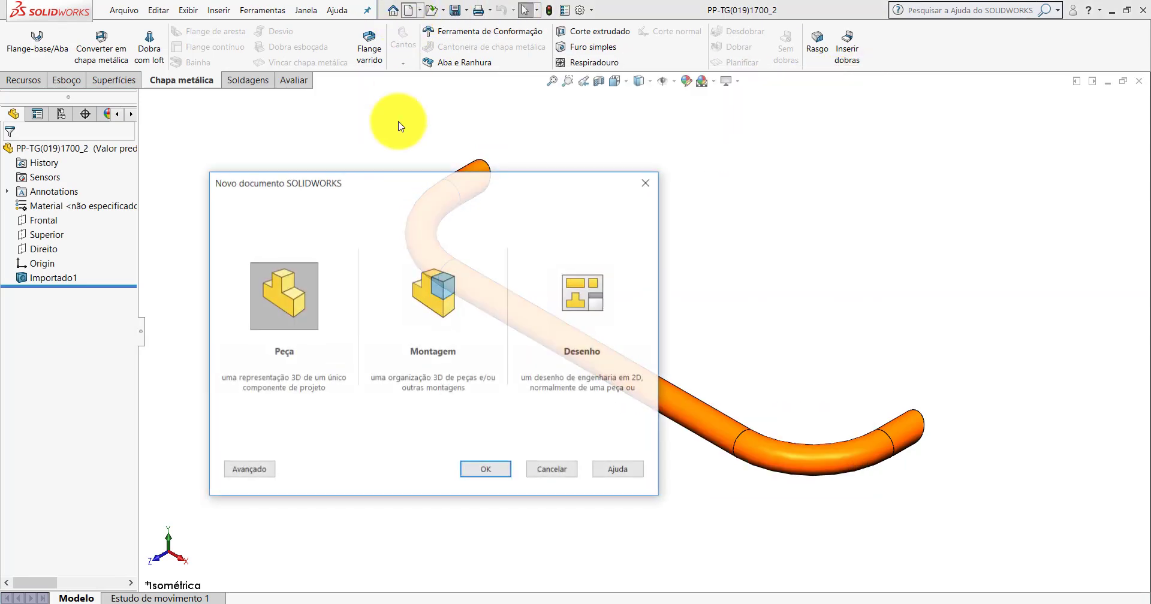
{"action": "double_click", "coordinate": [296, 283]}
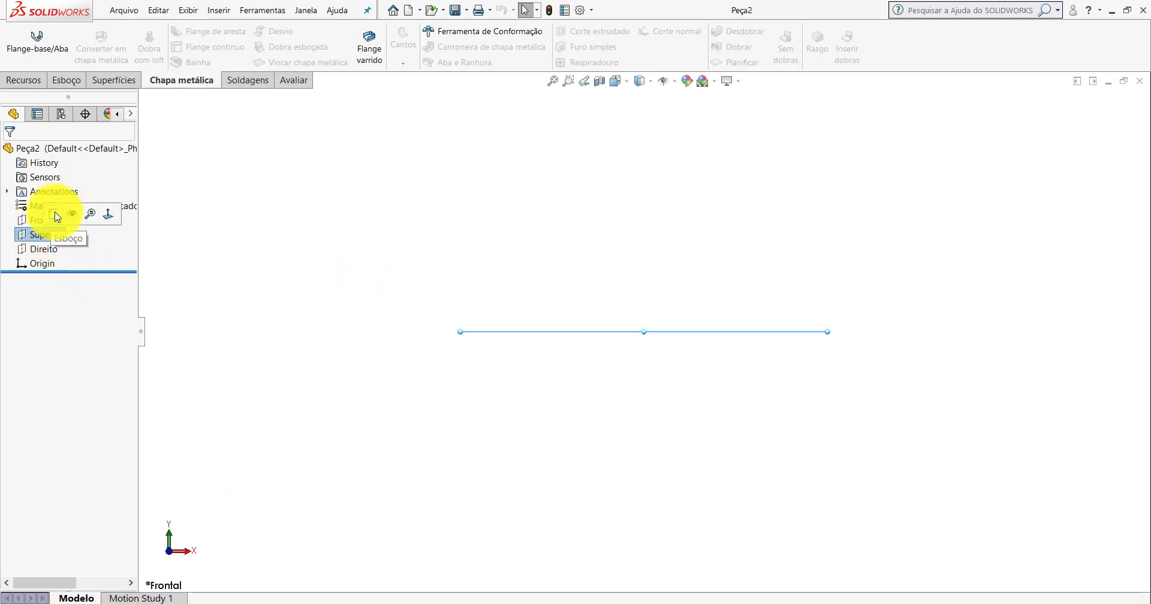
{"action": "left_click", "coordinate": [56, 217]}
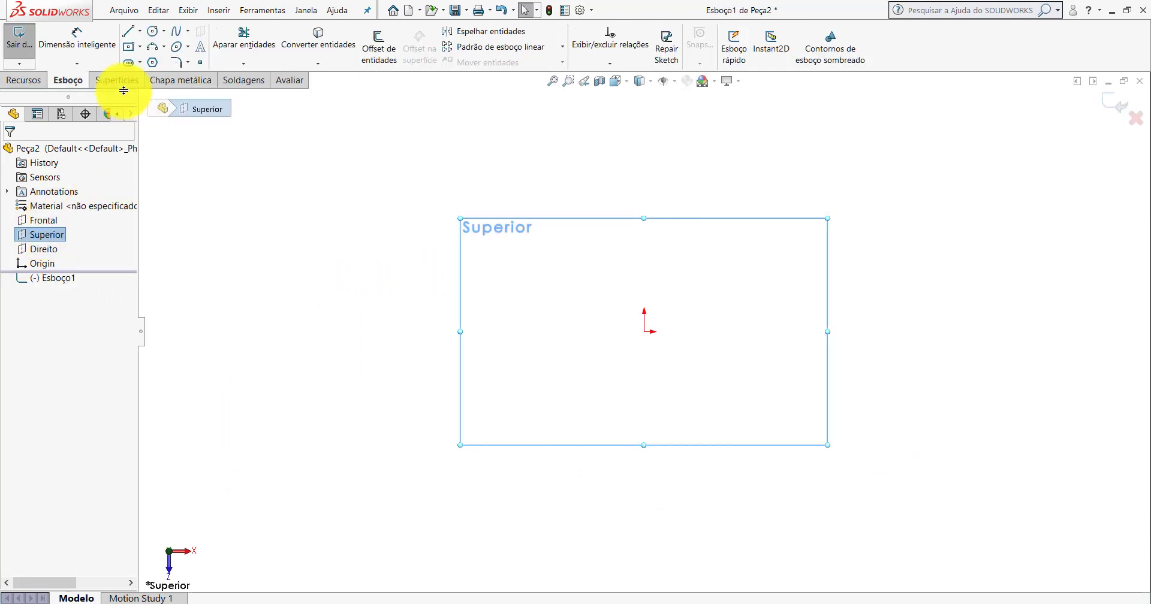
{"action": "left_click", "coordinate": [132, 36]}
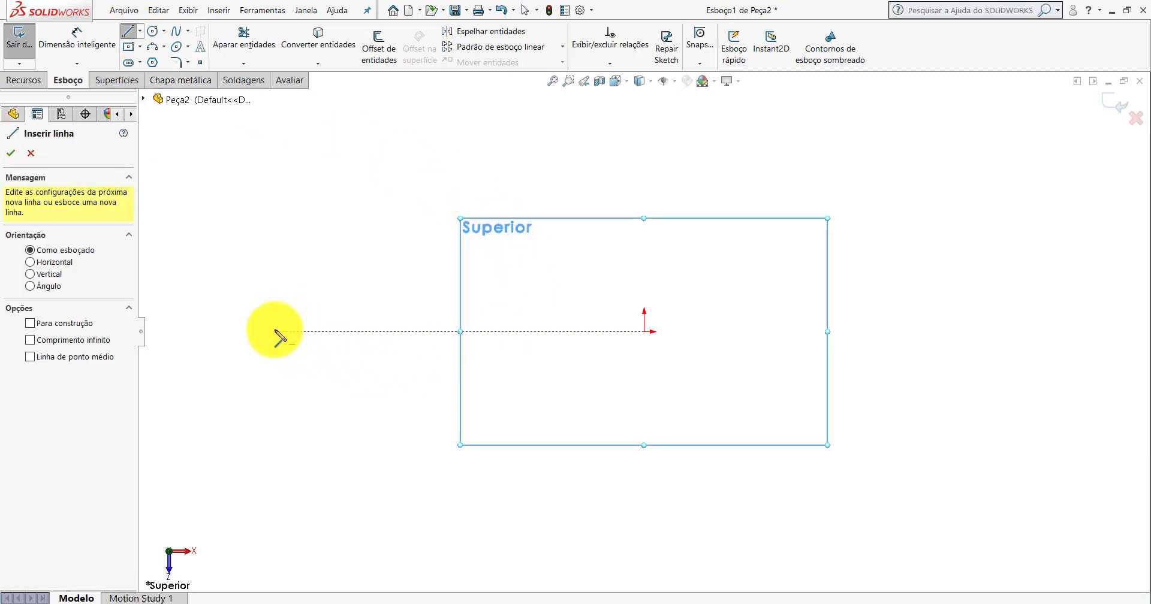
{"action": "left_click", "coordinate": [274, 331]}
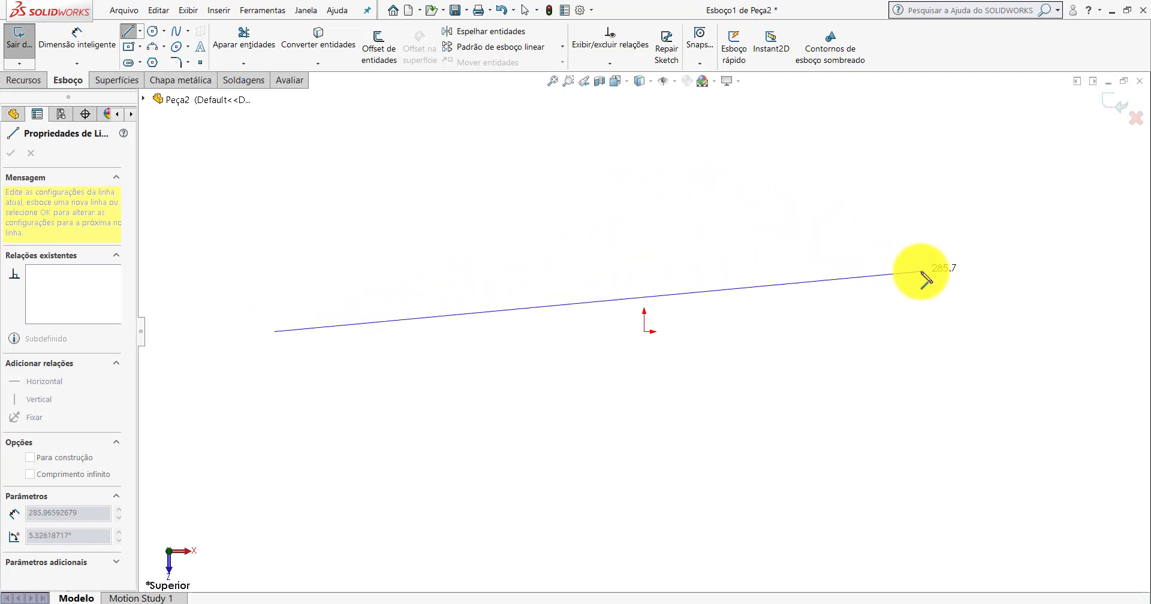
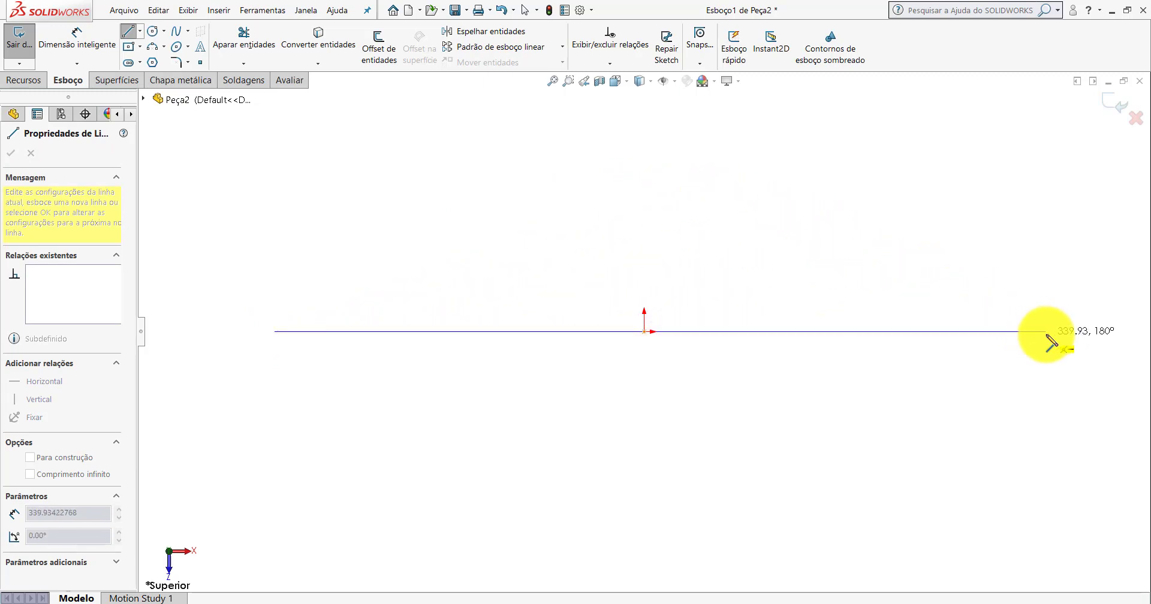
- Finish the horizontal base line and draw a vertical line up from its right end
{"action": "left_click", "coordinate": [1046, 332]}
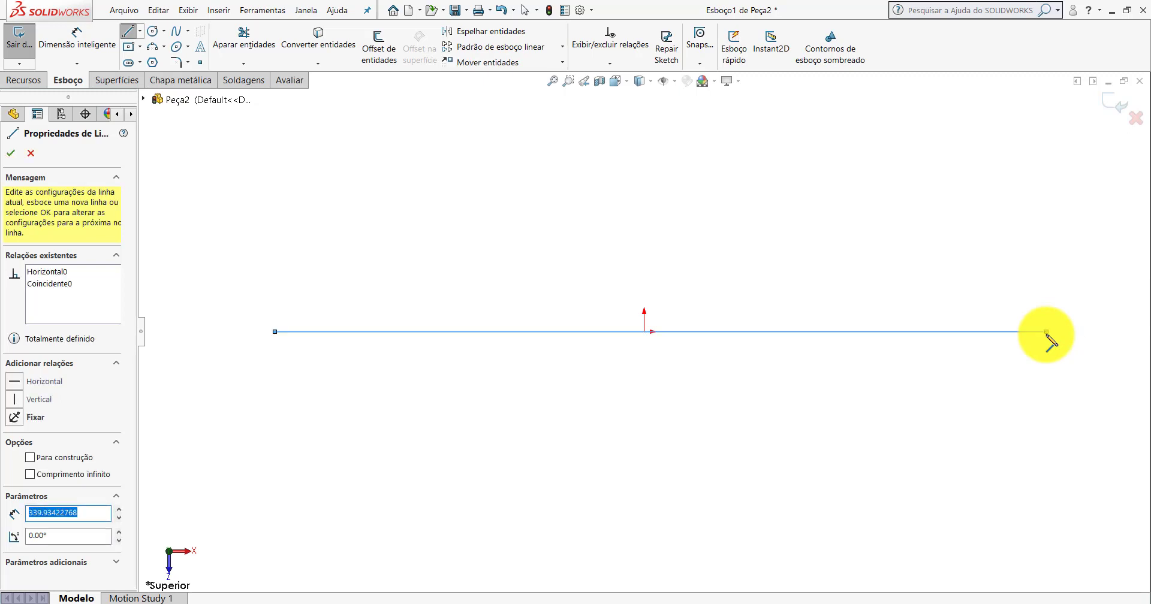
{"action": "scroll", "coordinate": [1018, 337], "scroll_direction": "up", "scroll_amount": 3}
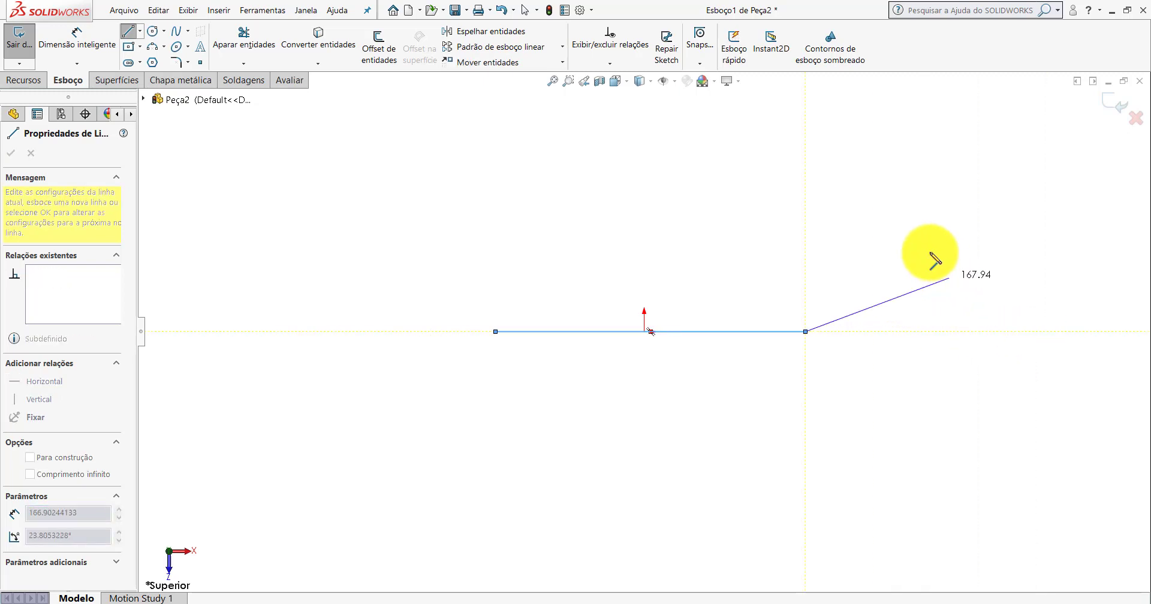
{"action": "left_click", "coordinate": [806, 229]}
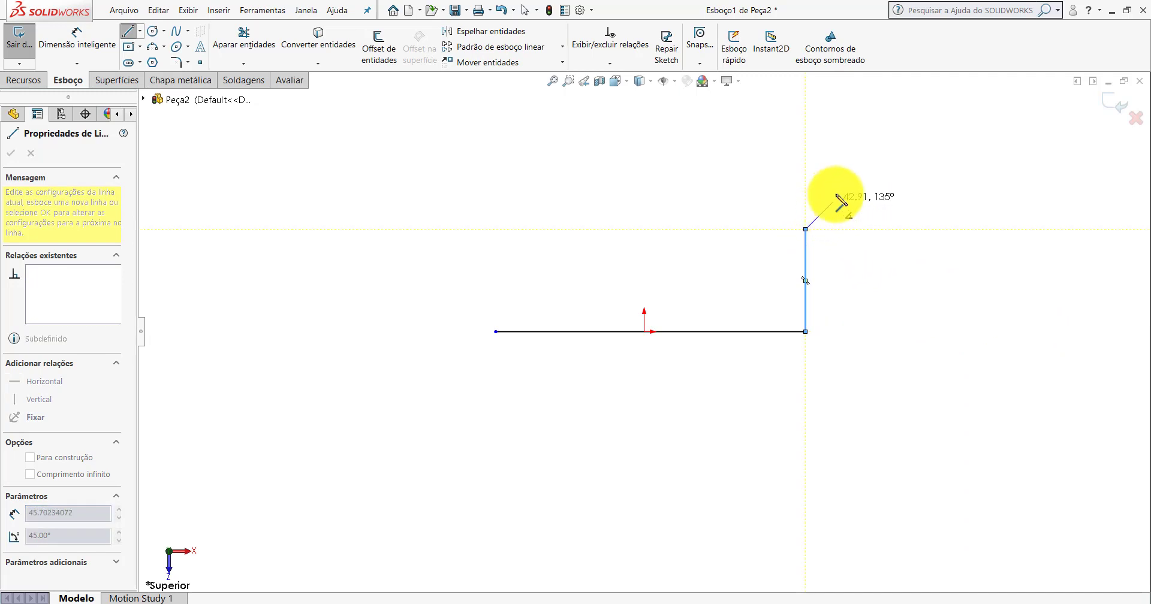
{"action": "key", "text": "Escape"}
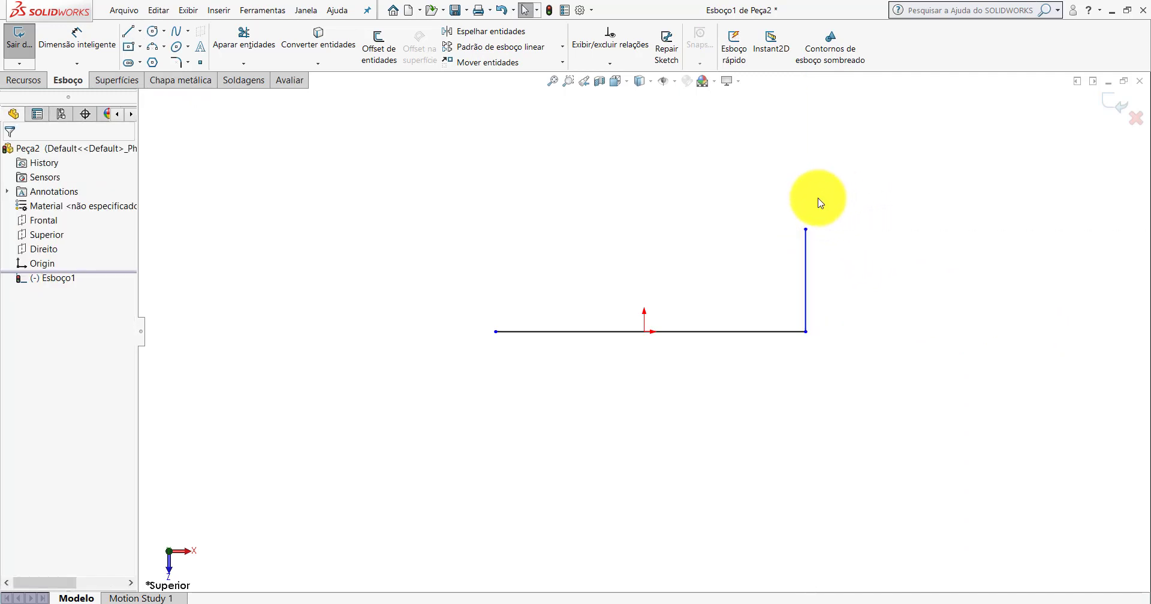
- Draw a second vertical line up from the base line's left end, level with the right one
{"action": "key", "text": "l"}
{"action": "scroll", "coordinate": [539, 339], "scroll_direction": "down", "scroll_amount": 3}
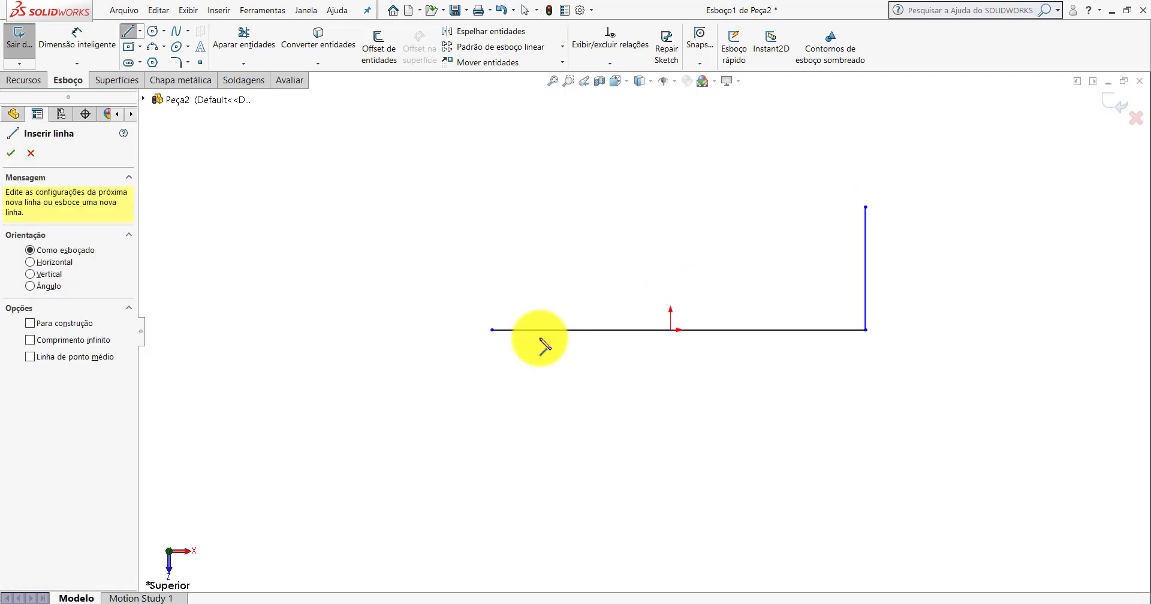
{"action": "left_click", "coordinate": [487, 328]}
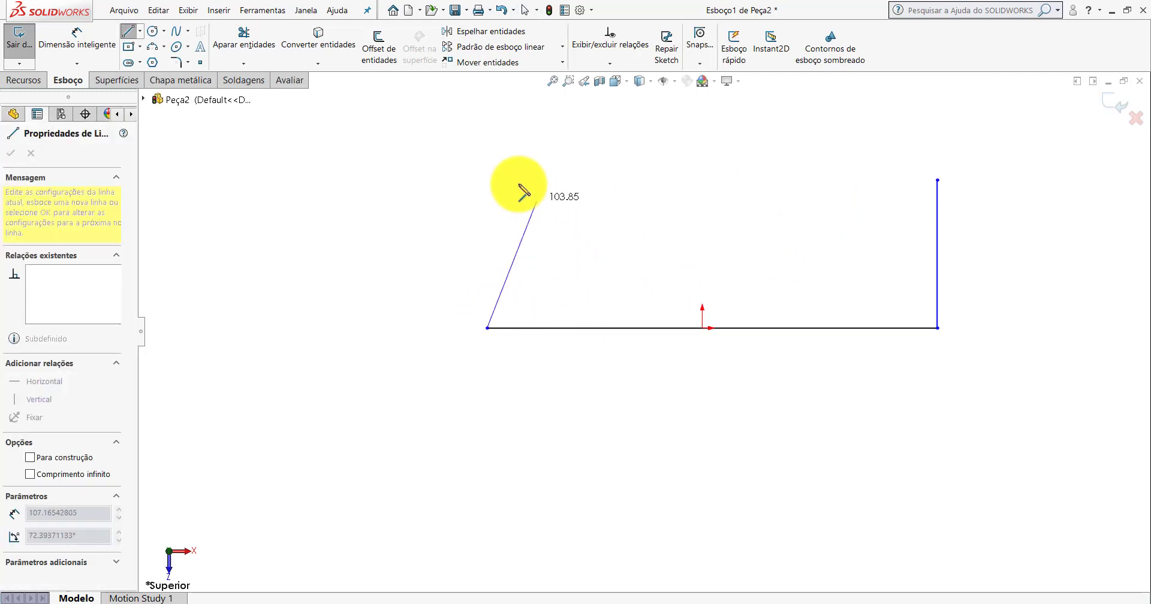
{"action": "left_click", "coordinate": [487, 180]}
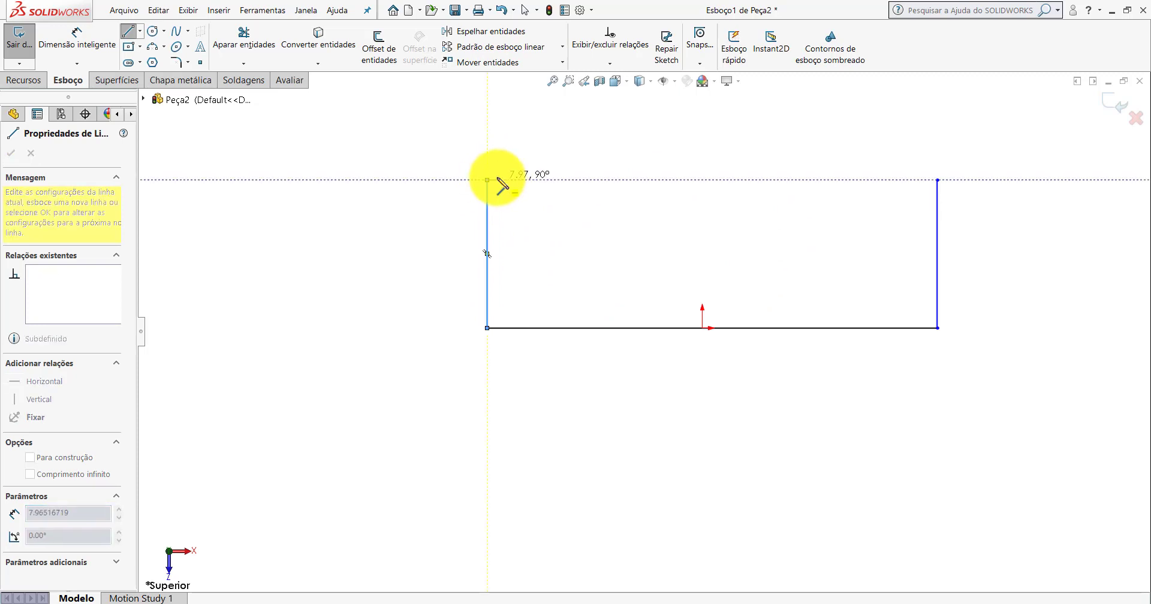
{"action": "key", "text": "Escape"}
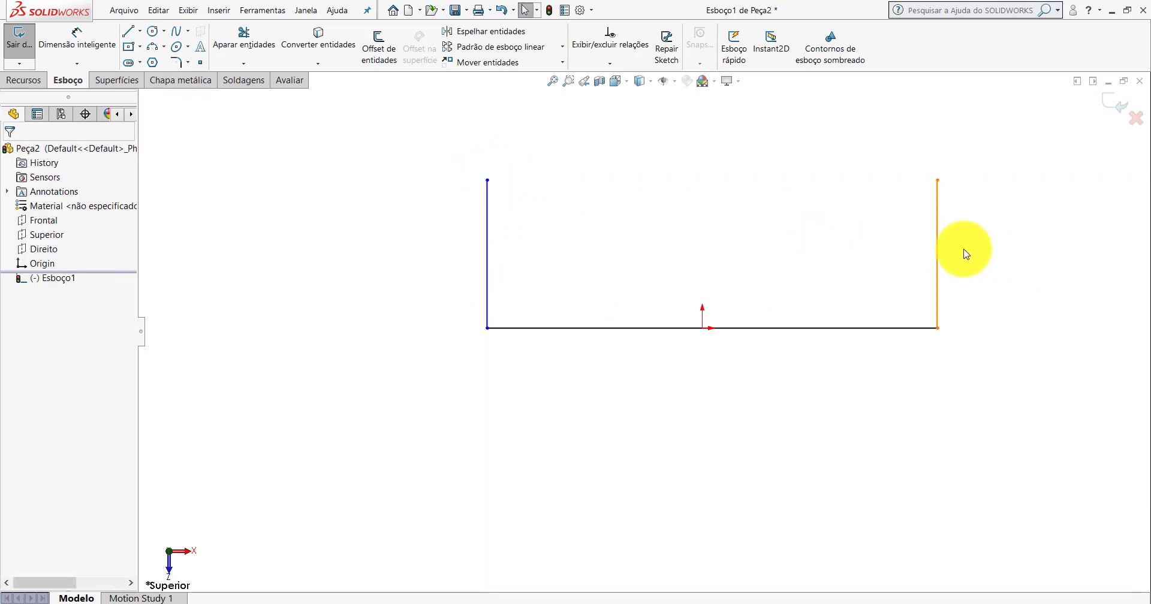
- Make the two vertical lines equal in length with an Igual relation
{"action": "left_click", "coordinate": [938, 232]}
{"action": "left_click", "coordinate": [485, 210], "text": "ctrl"}
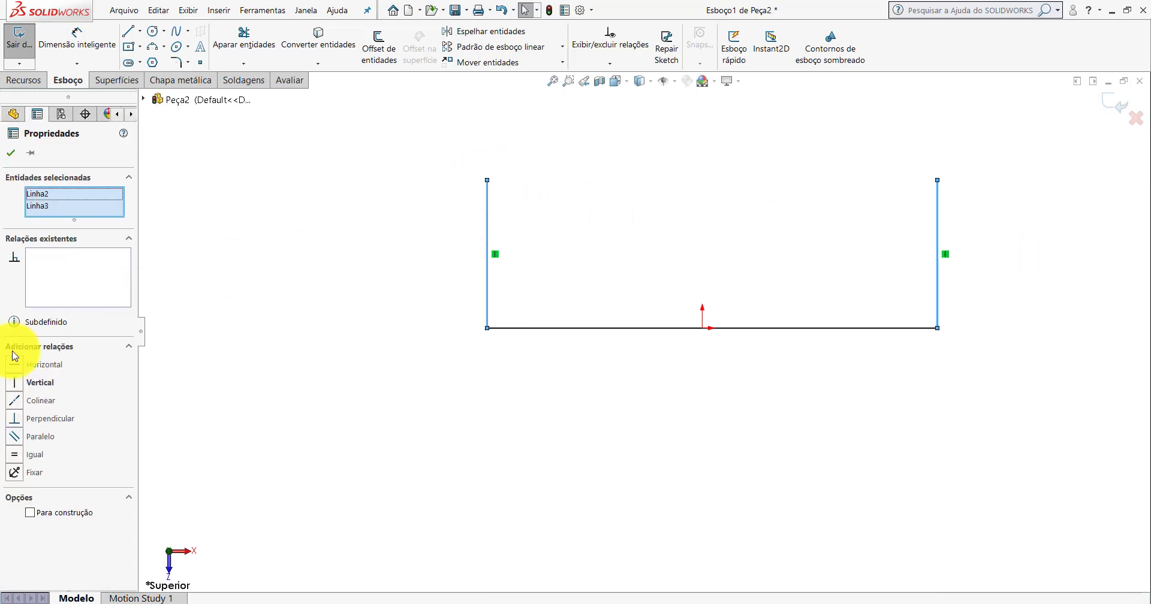
{"action": "left_click", "coordinate": [16, 456]}
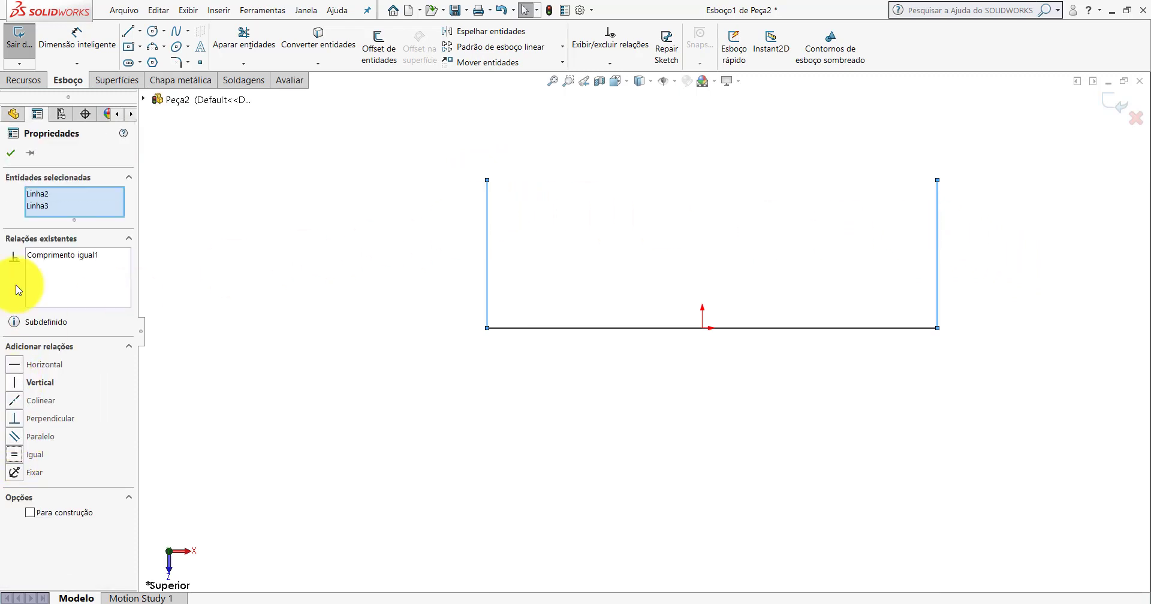
{"action": "left_click", "coordinate": [289, 204]}
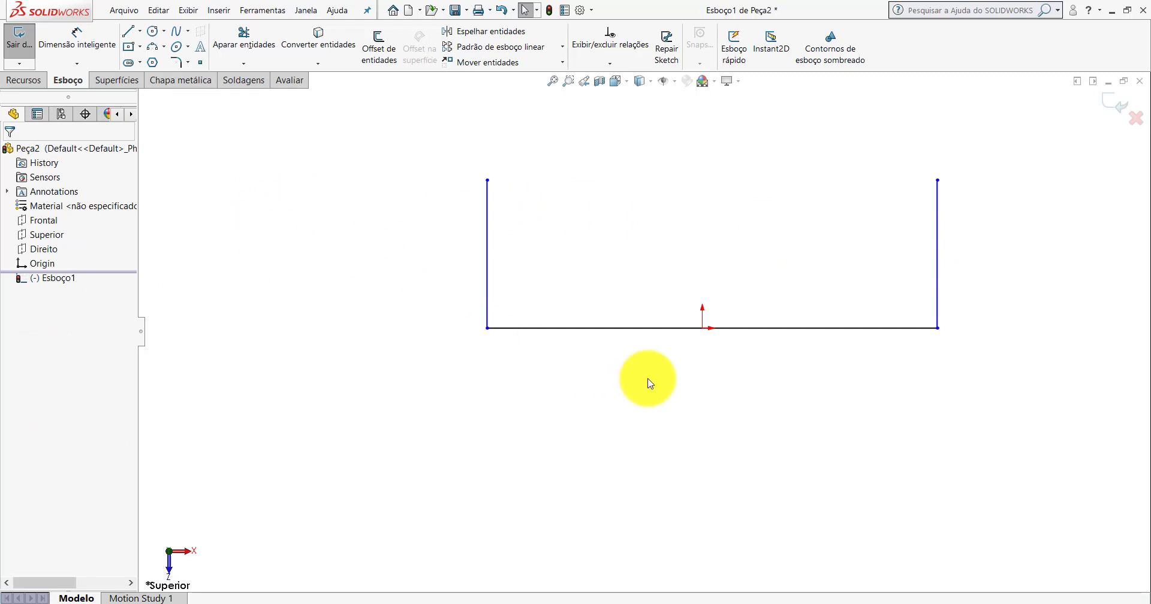
- Centre the base line on the origin with a Ponto médio relation, then bring up the PP-TG(019)1700_2 tube part
{"action": "left_click", "coordinate": [644, 336]}
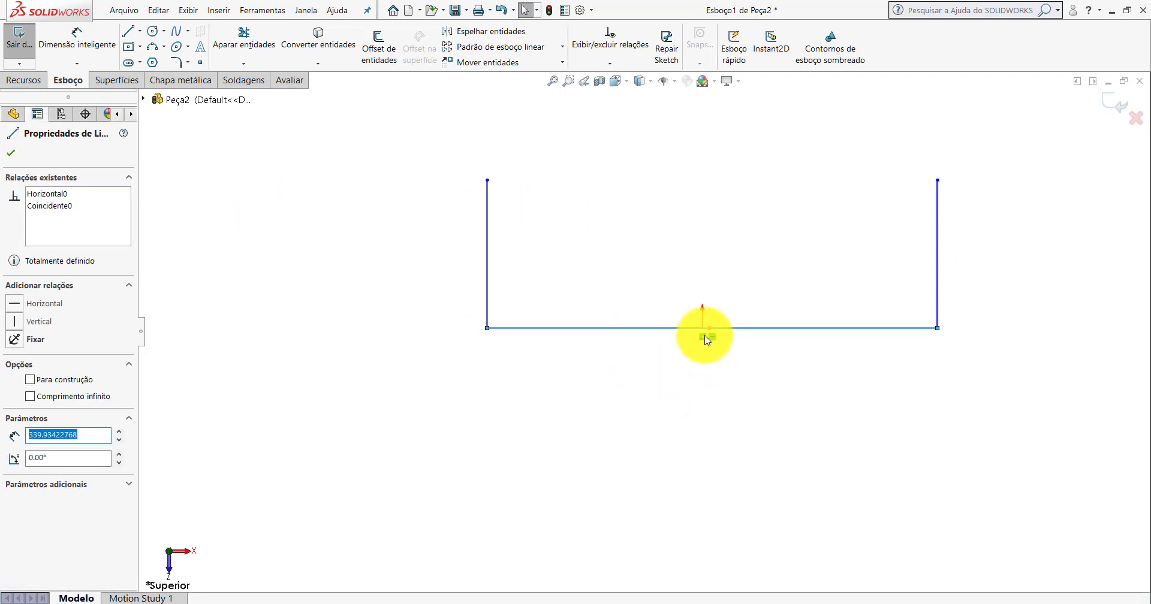
{"action": "left_click", "coordinate": [704, 328], "text": "ctrl"}
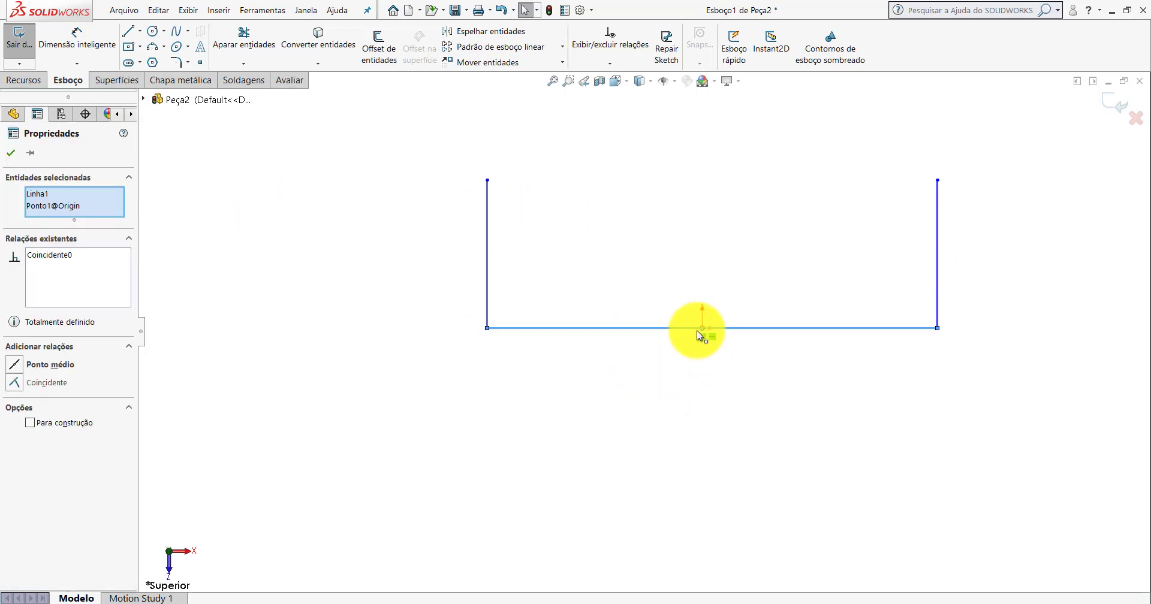
{"action": "left_click", "coordinate": [14, 366]}
{"action": "left_click", "coordinate": [11, 152]}
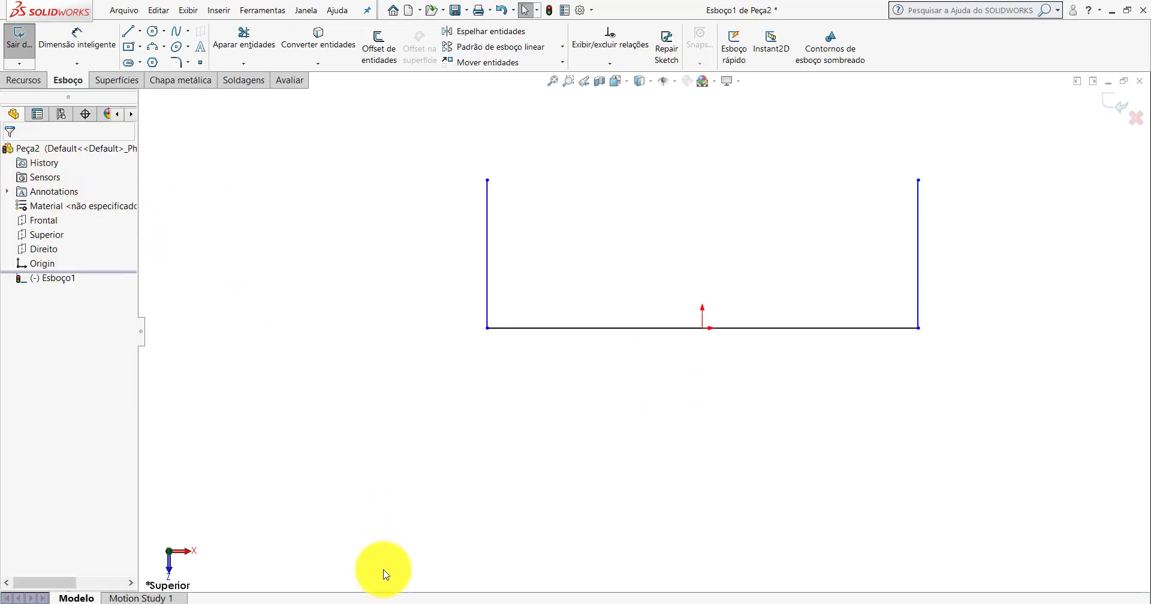
{"action": "left_click", "coordinate": [398, 514]}
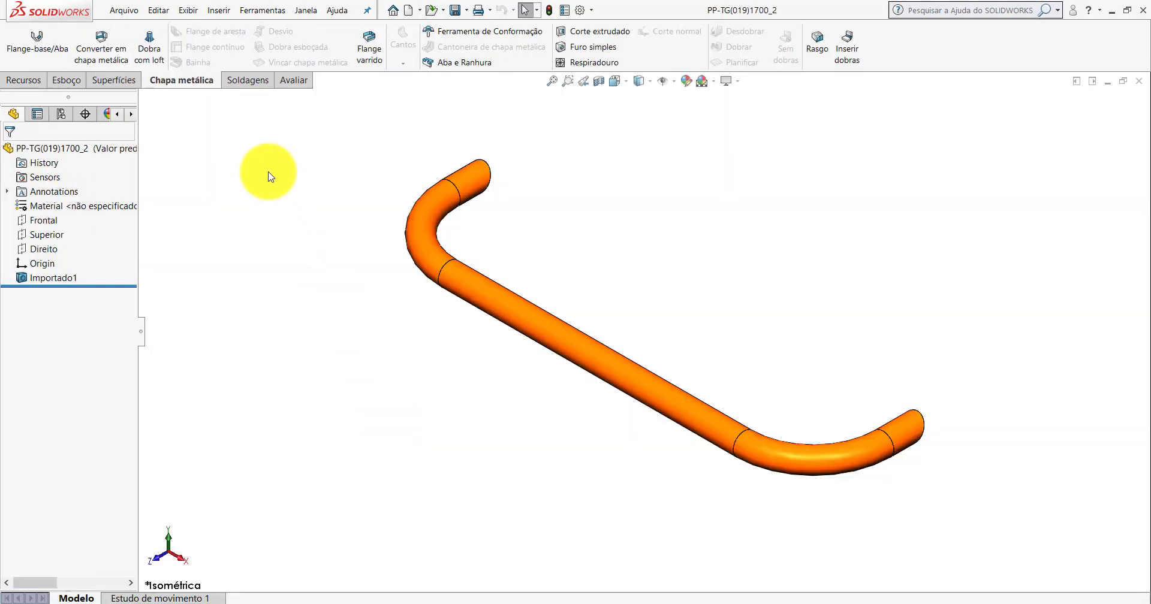
- Measure the tube's end-to-end spacing (500 mm) and its end edge to straight face distance
{"action": "left_click", "coordinate": [289, 81]}
{"action": "left_click", "coordinate": [93, 42]}
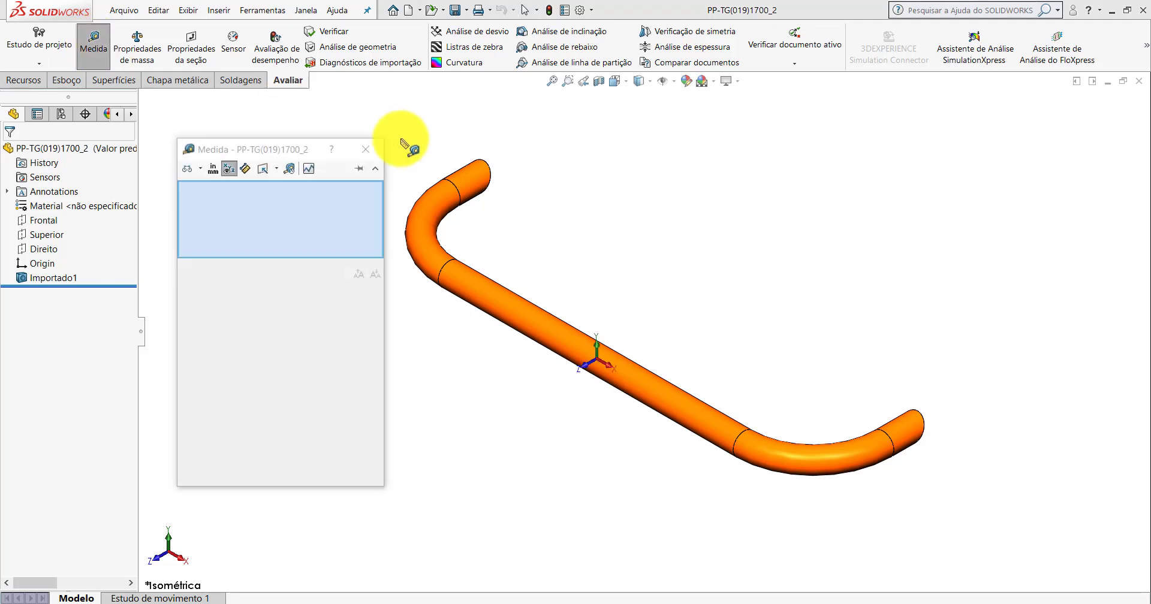
{"action": "left_click", "coordinate": [471, 180]}
{"action": "left_click", "coordinate": [910, 436]}
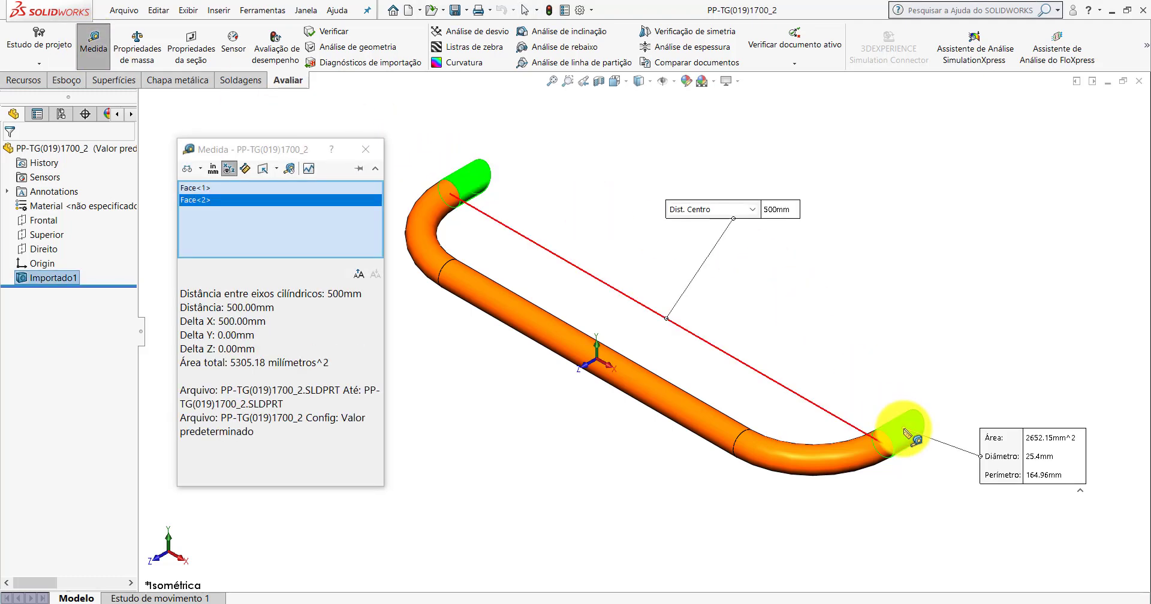
{"action": "left_click", "coordinate": [596, 193]}
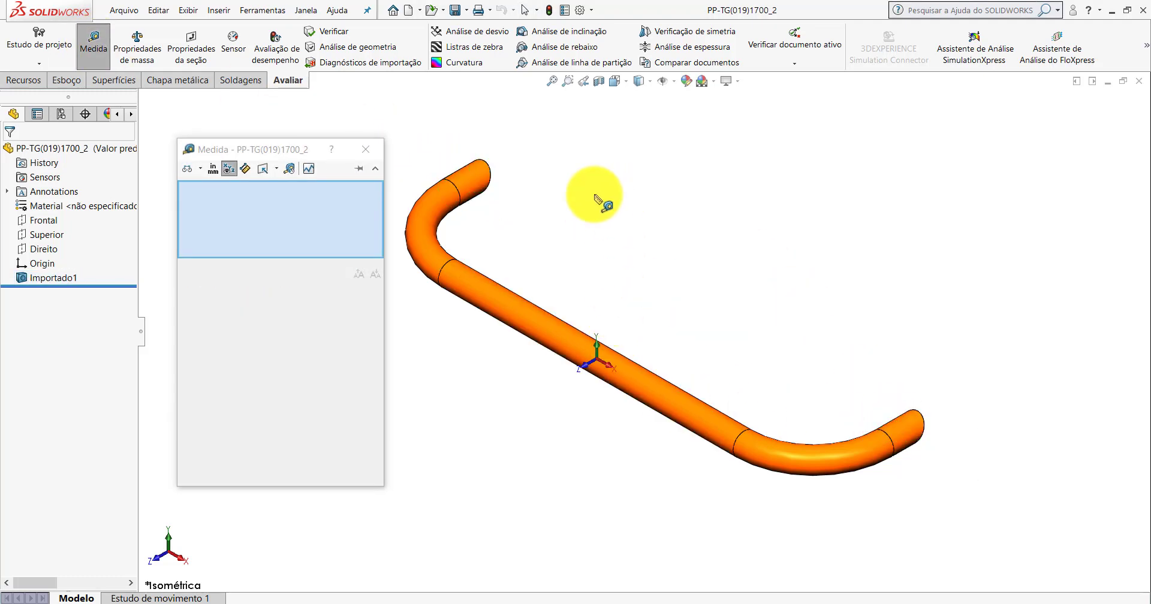
{"action": "left_click", "coordinate": [491, 168]}
{"action": "left_click", "coordinate": [463, 277]}
{"action": "mouse_move", "coordinate": [463, 278]}
{"action": "middle_mouse_down"}
{"action": "mouse_move", "coordinate": [397, 186]}
{"action": "mouse_move", "coordinate": [409, 180]}
{"action": "middle_mouse_up"}
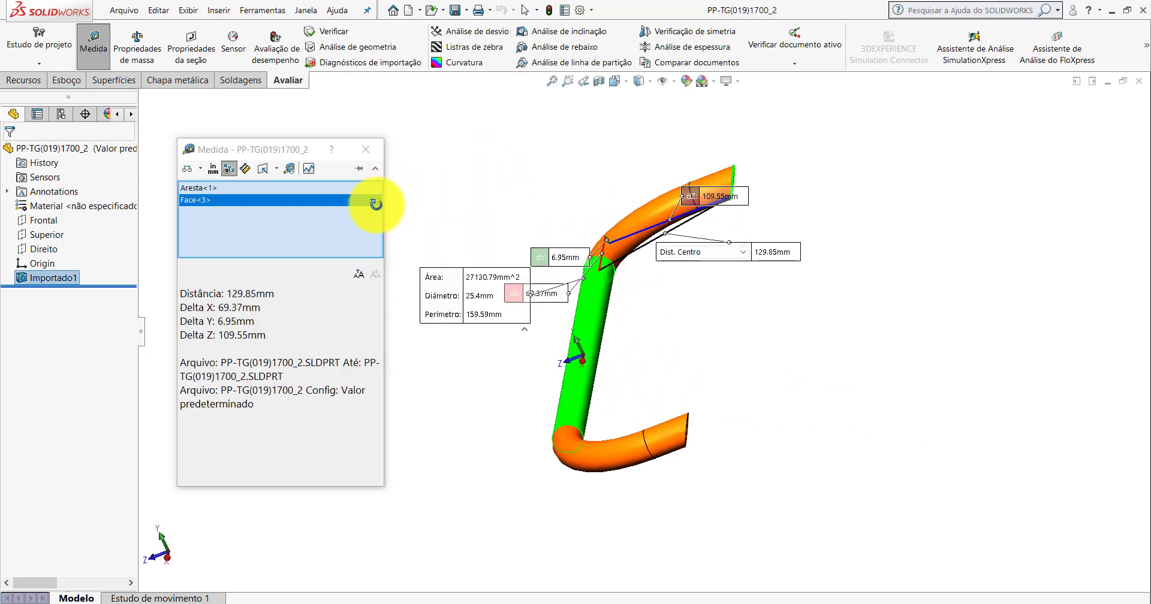
{"action": "left_click", "coordinate": [365, 149]}
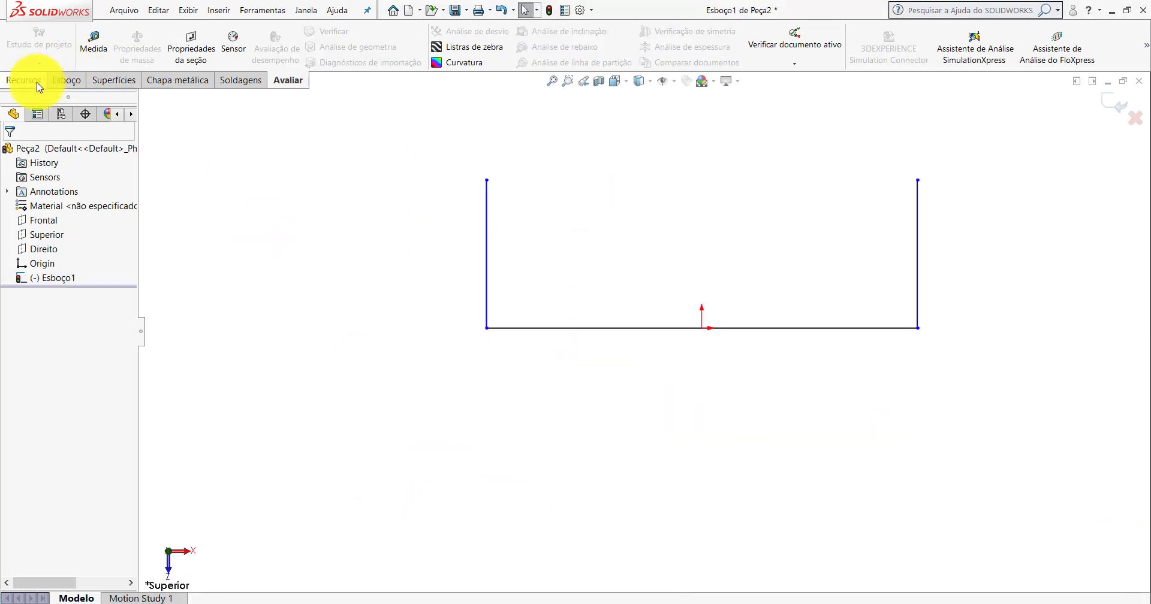
- Dimension the sketch's base line to 500 mm and return to the tube part
{"action": "left_click", "coordinate": [68, 80]}
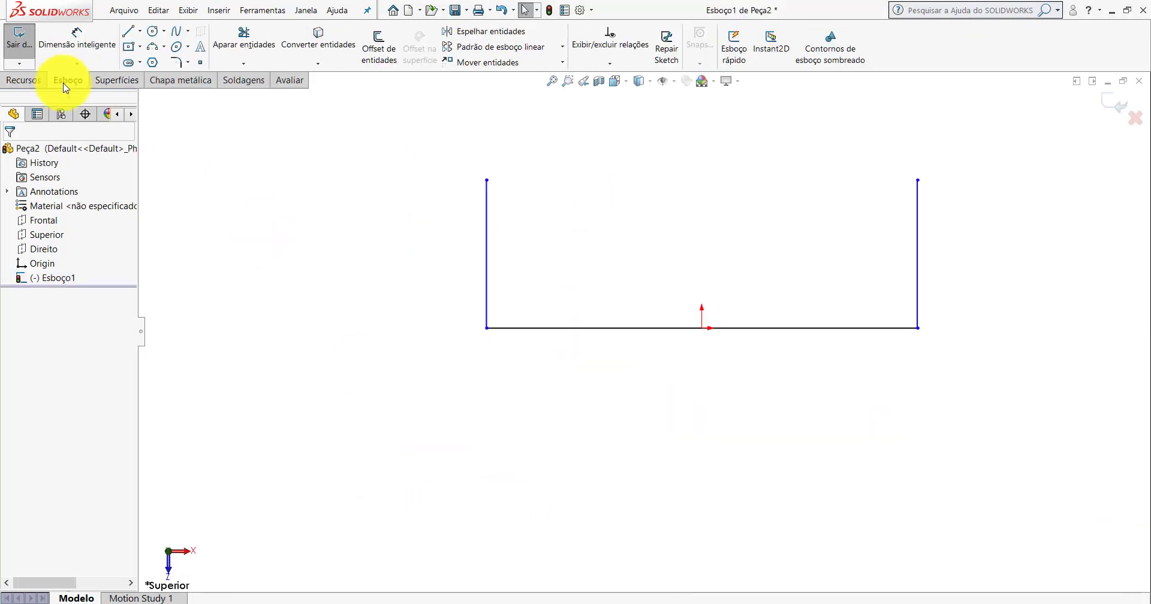
{"action": "left_click", "coordinate": [65, 46]}
{"action": "left_click", "coordinate": [655, 331]}
{"action": "left_click", "coordinate": [689, 419]}
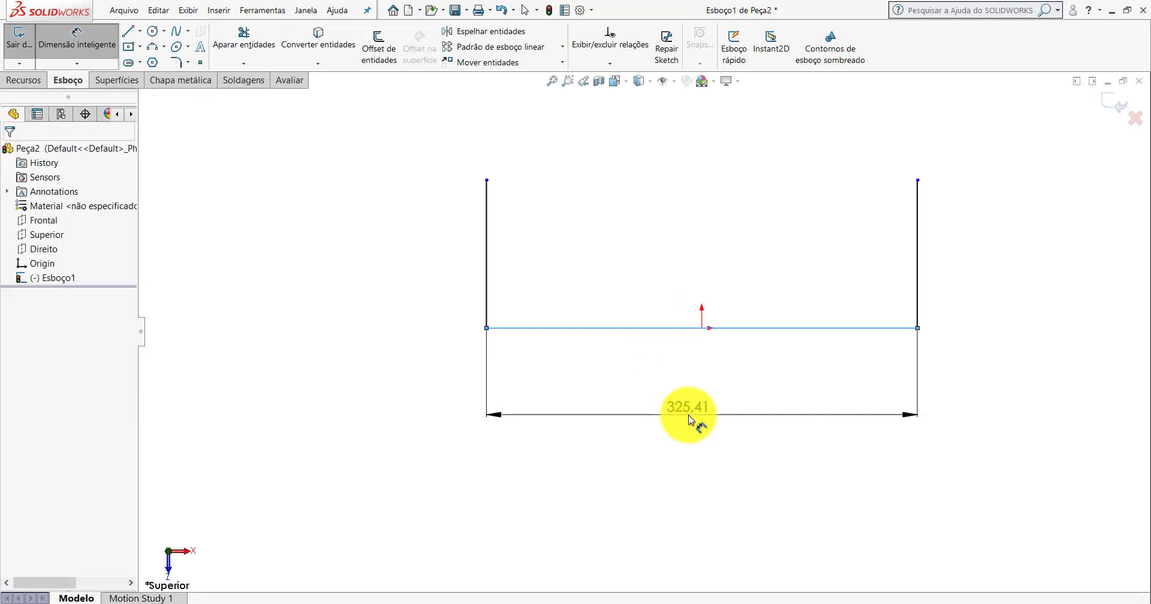
{"action": "type", "text": "500"}
{"action": "key", "text": "Return"}
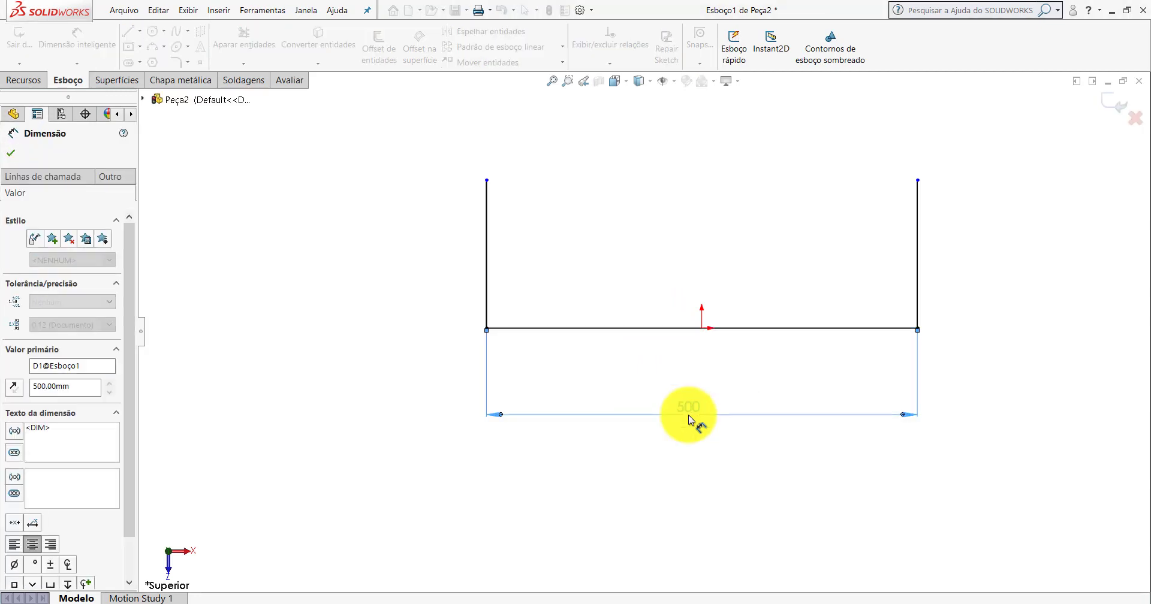
{"action": "left_click", "coordinate": [424, 563]}
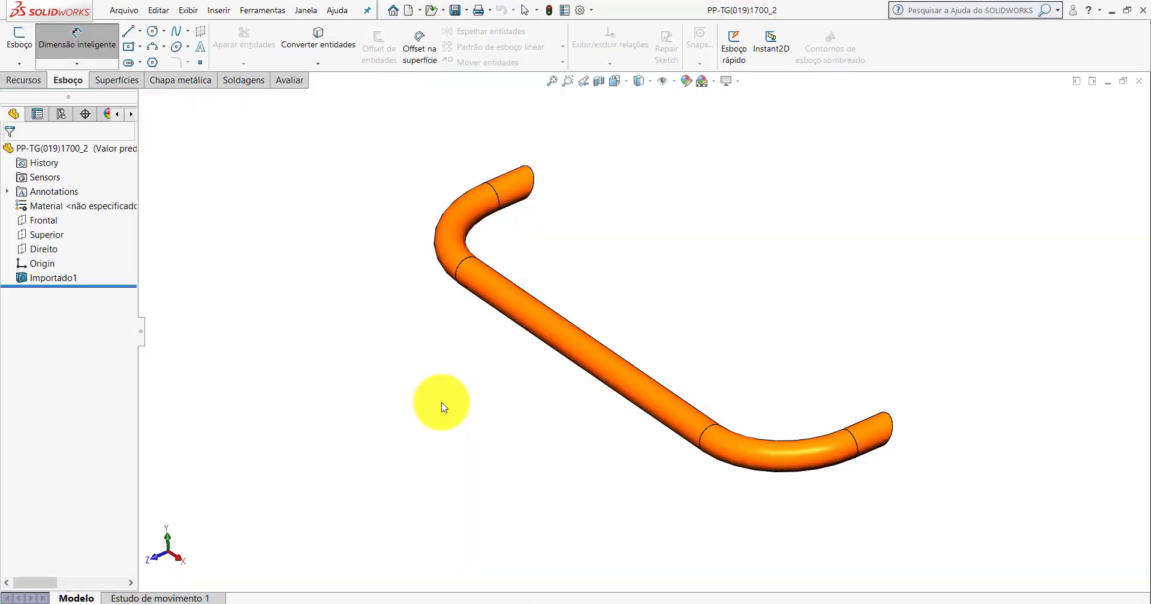
{"action": "key", "text": "space"}
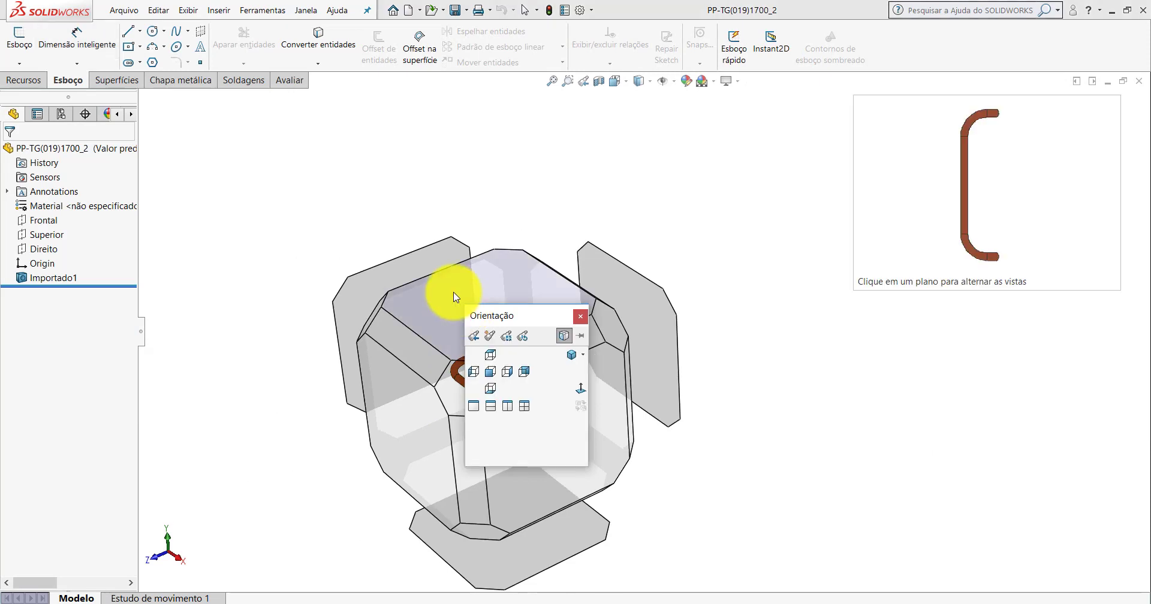
- From the top view, measure the maximum tube end edge to straight face distance (140.75 mm)
{"action": "left_click", "coordinate": [454, 296]}
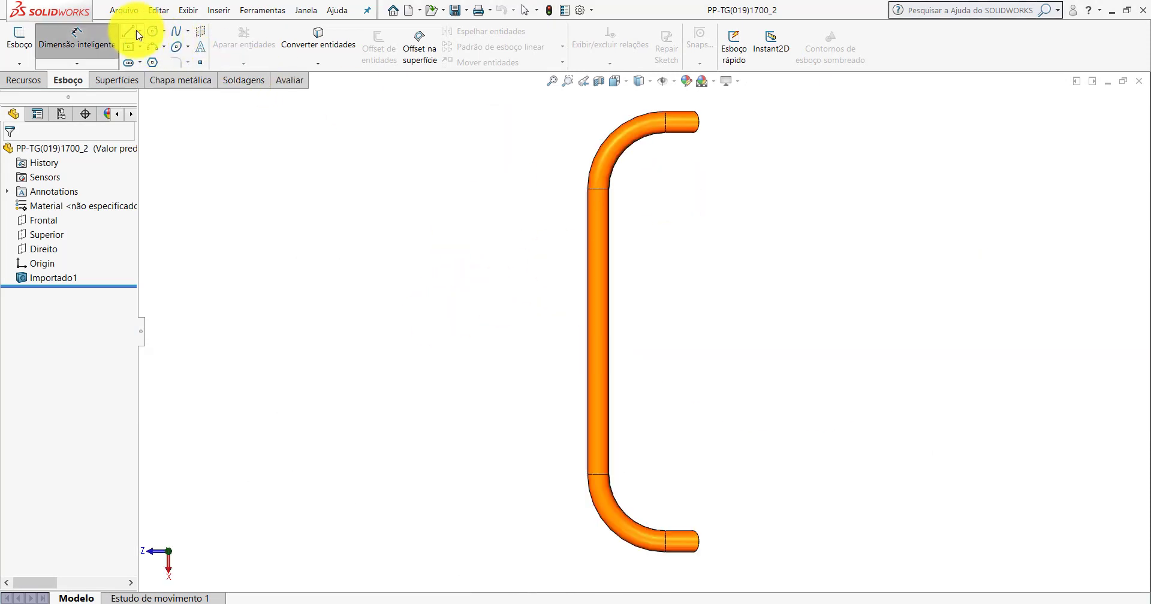
{"action": "left_click", "coordinate": [289, 80]}
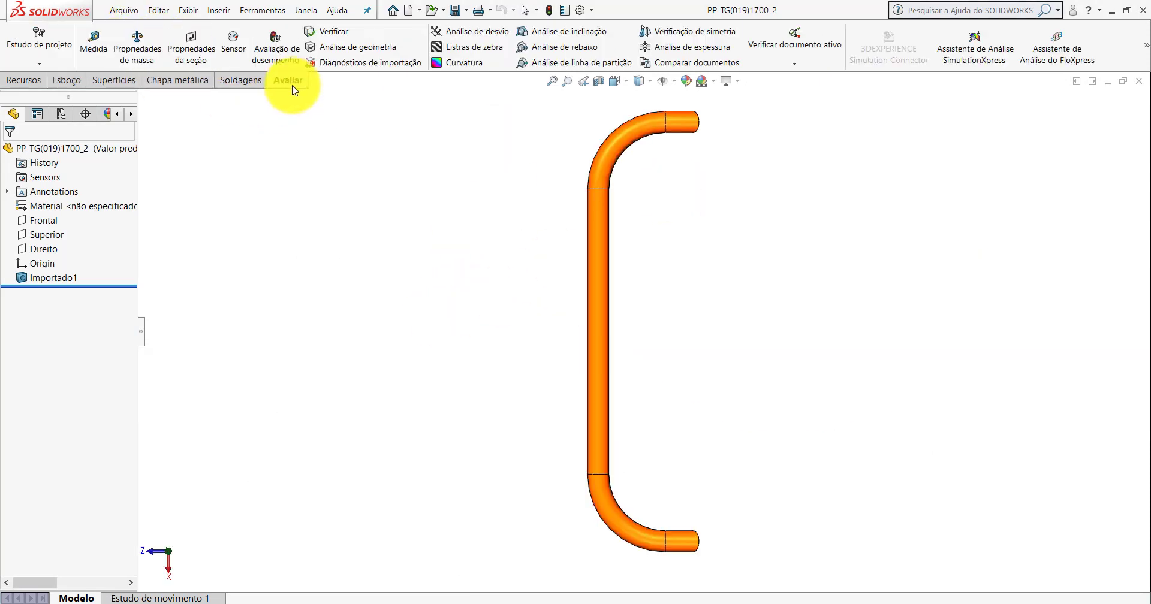
{"action": "left_click", "coordinate": [94, 39]}
{"action": "scroll", "coordinate": [657, 111], "scroll_direction": "down", "scroll_amount": 5}
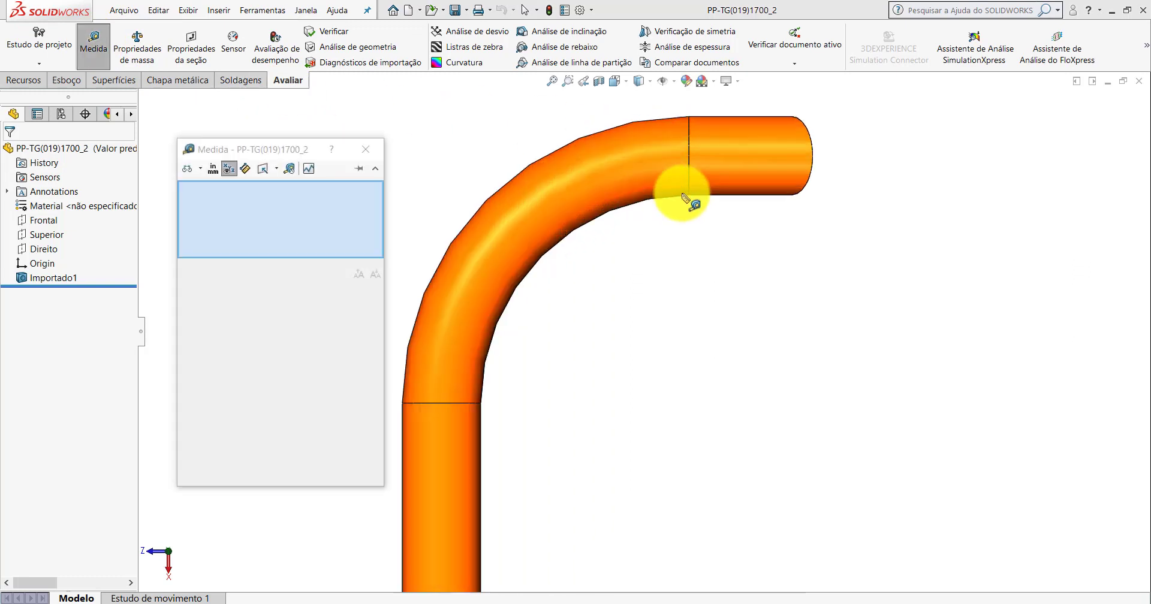
{"action": "left_click", "coordinate": [816, 156]}
{"action": "scroll", "coordinate": [655, 300], "scroll_direction": "up", "scroll_amount": 2}
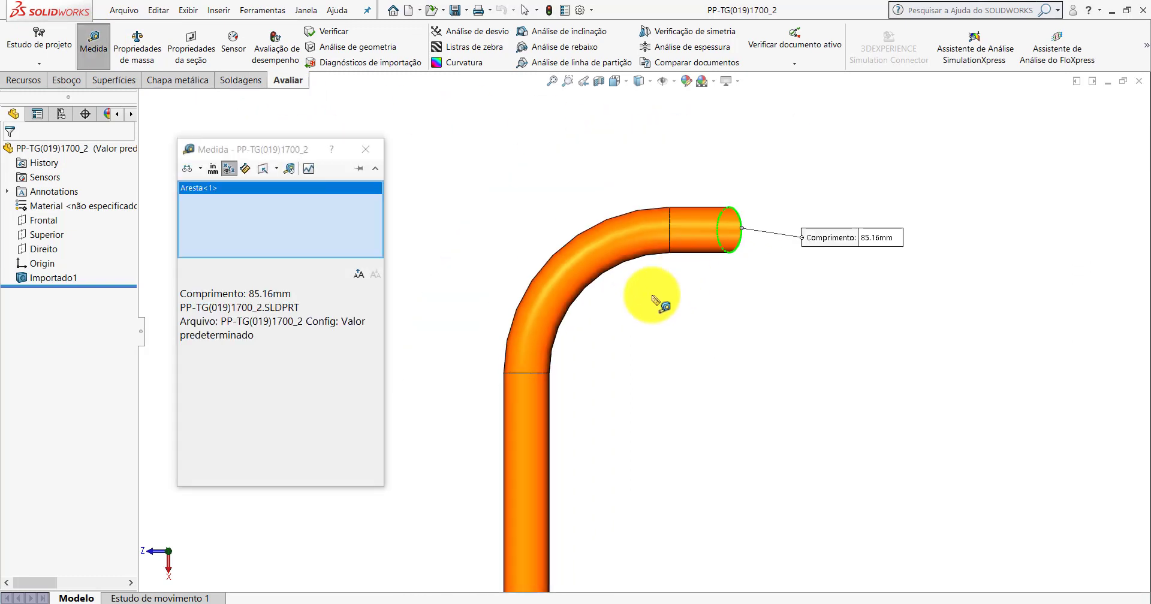
{"action": "left_click", "coordinate": [546, 377]}
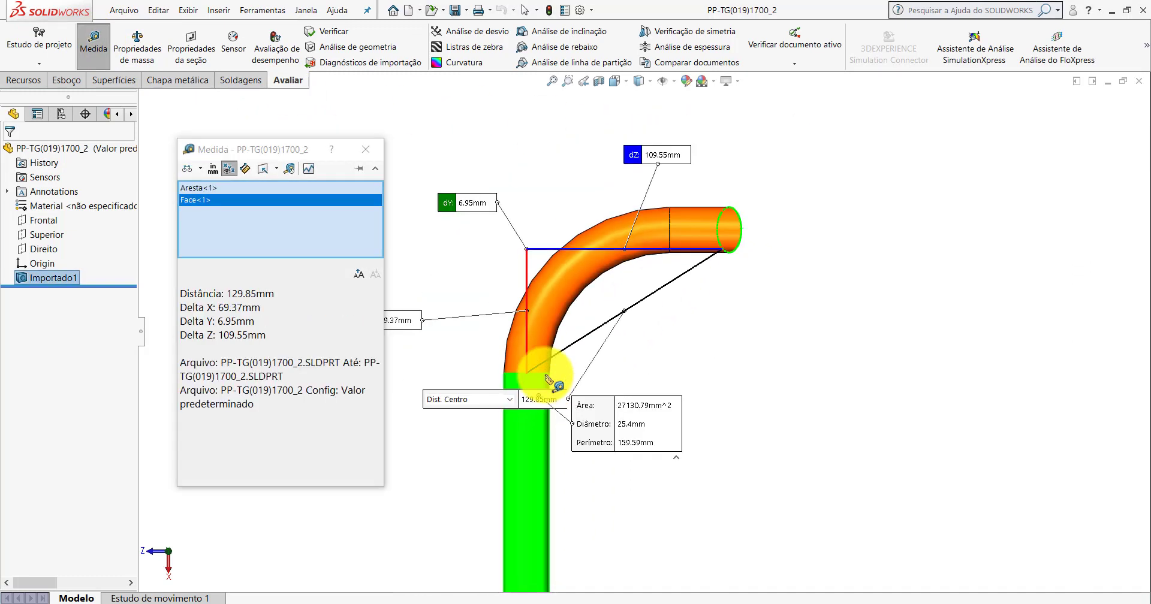
{"action": "left_click", "coordinate": [200, 168]}
{"action": "left_click", "coordinate": [195, 215]}
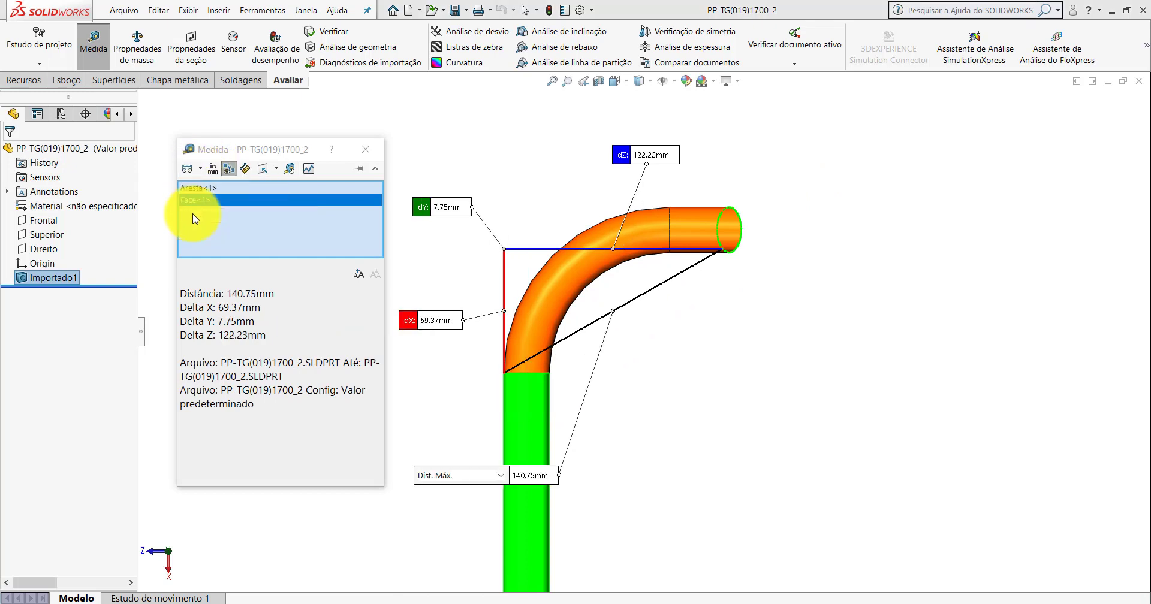
{"action": "key", "text": "Escape"}
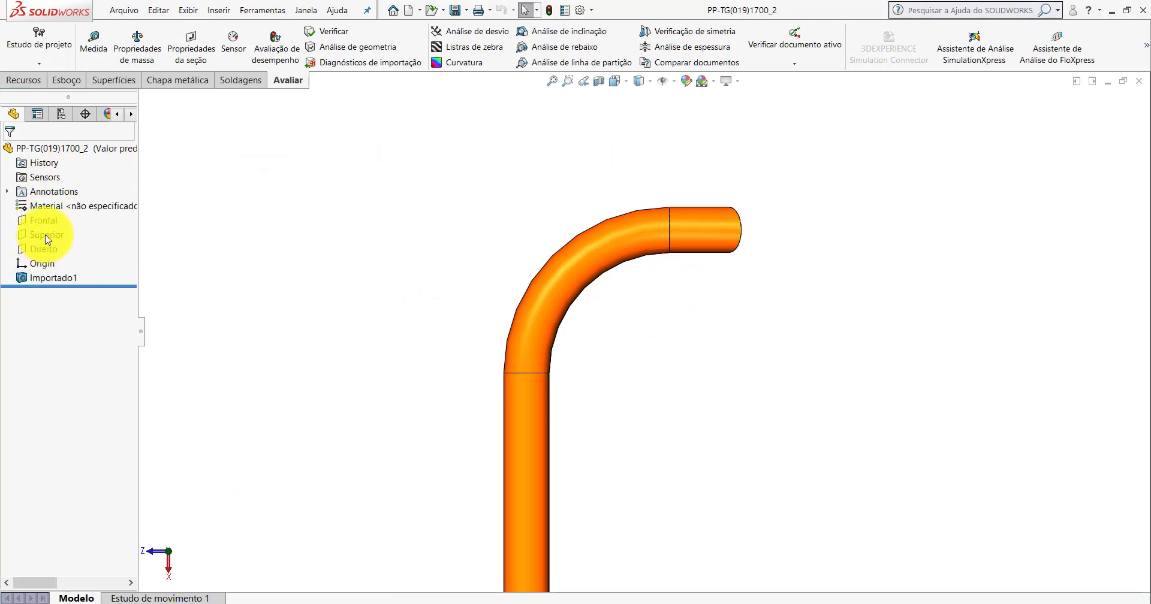
- On the Superior plane, sketch horizontal and vertical centerlines along the pipe bend
{"action": "left_click", "coordinate": [55, 219]}
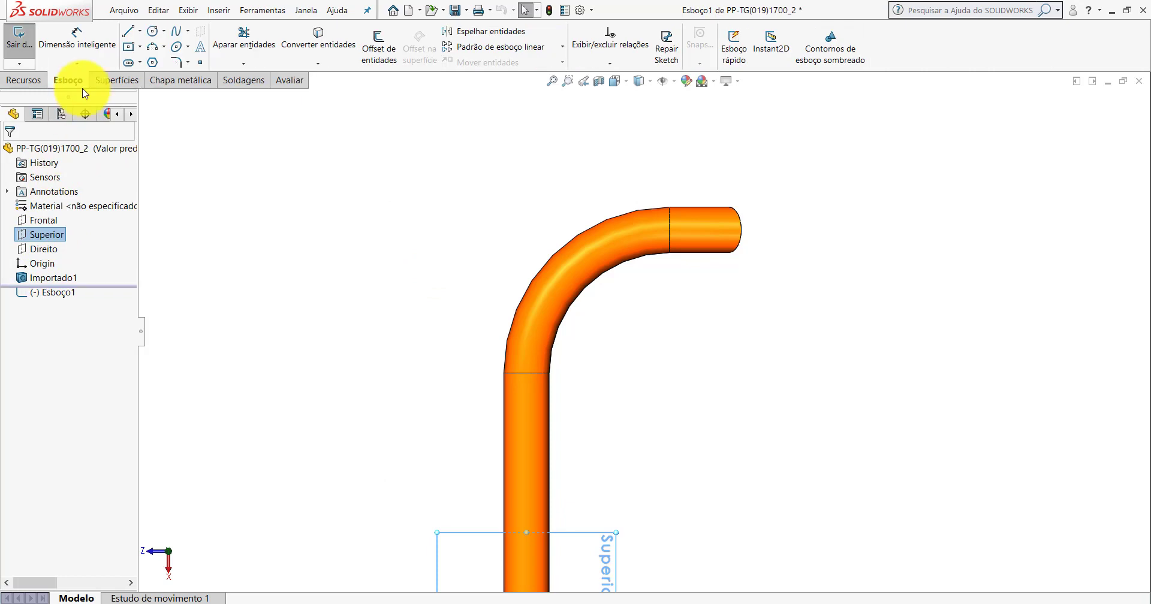
{"action": "left_click", "coordinate": [139, 32]}
{"action": "left_click", "coordinate": [144, 48]}
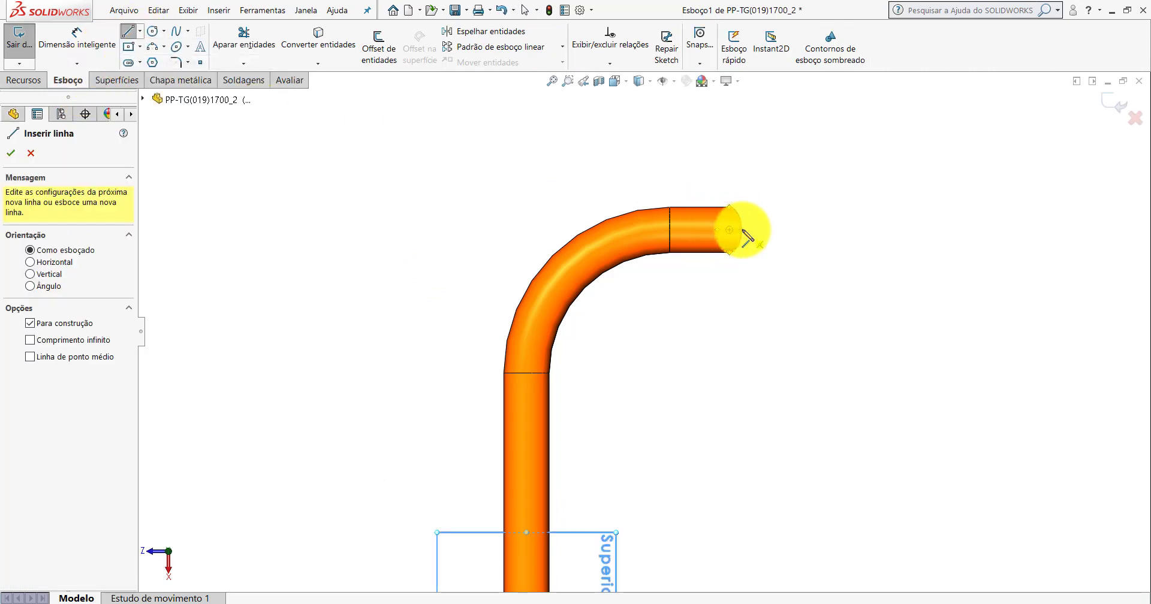
{"action": "left_click", "coordinate": [741, 230]}
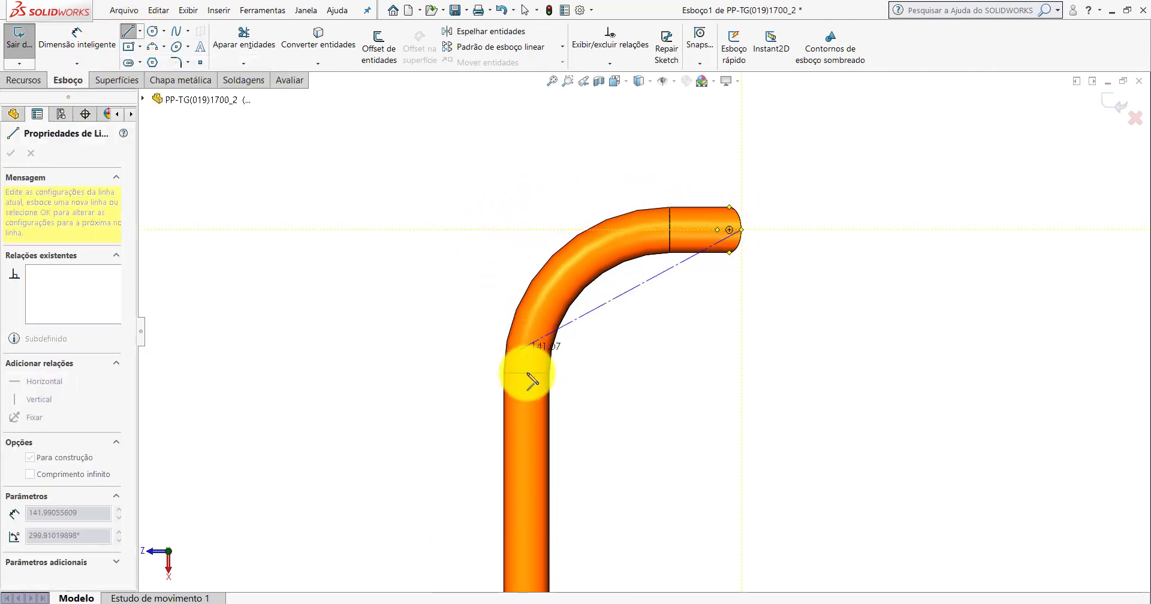
{"action": "left_click", "coordinate": [533, 229]}
{"action": "left_click", "coordinate": [526, 373]}
{"action": "key", "text": "Escape"}
- Try dimensioning the vertical and horizontal centerlines, reading 80 mm, then cancel
{"action": "left_click", "coordinate": [527, 359]}
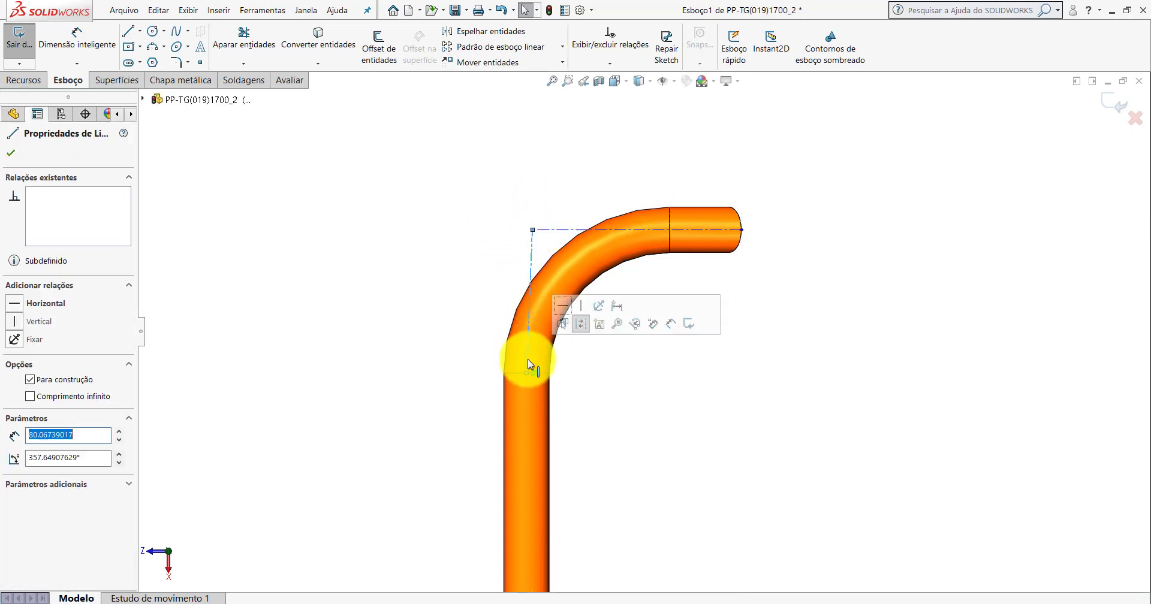
{"action": "left_click", "coordinate": [596, 377]}
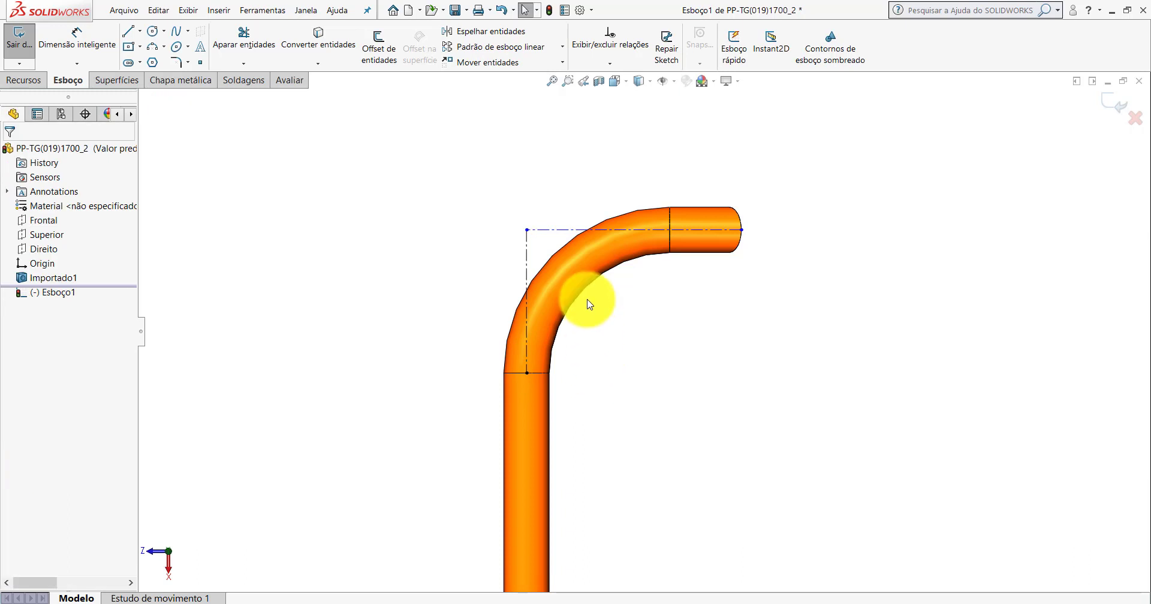
{"action": "left_click", "coordinate": [569, 233]}
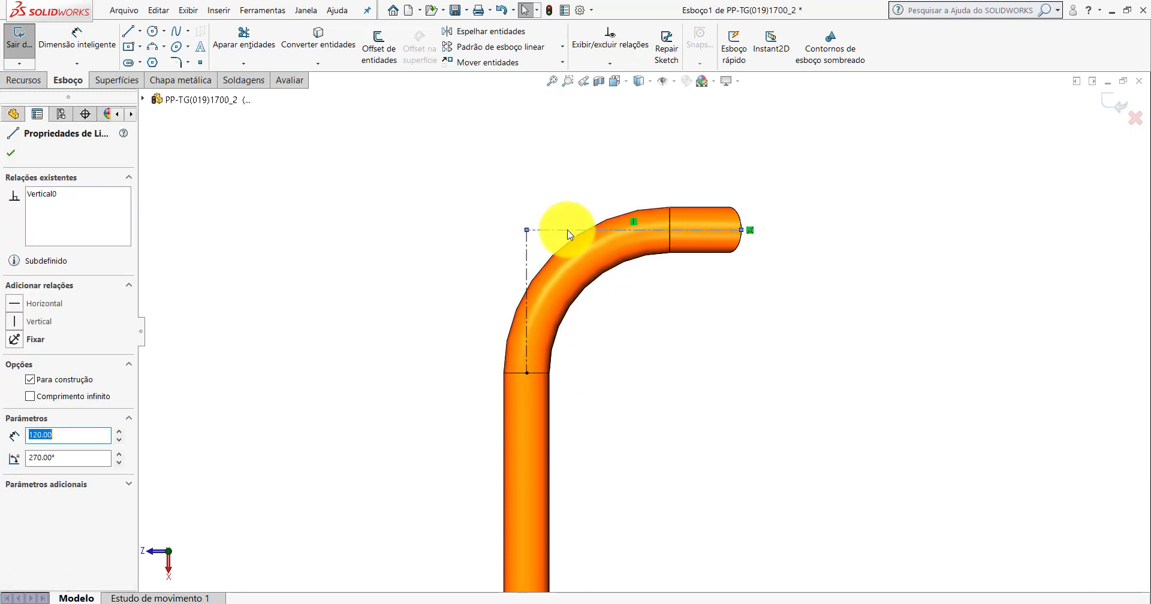
{"action": "left_click", "coordinate": [372, 180]}
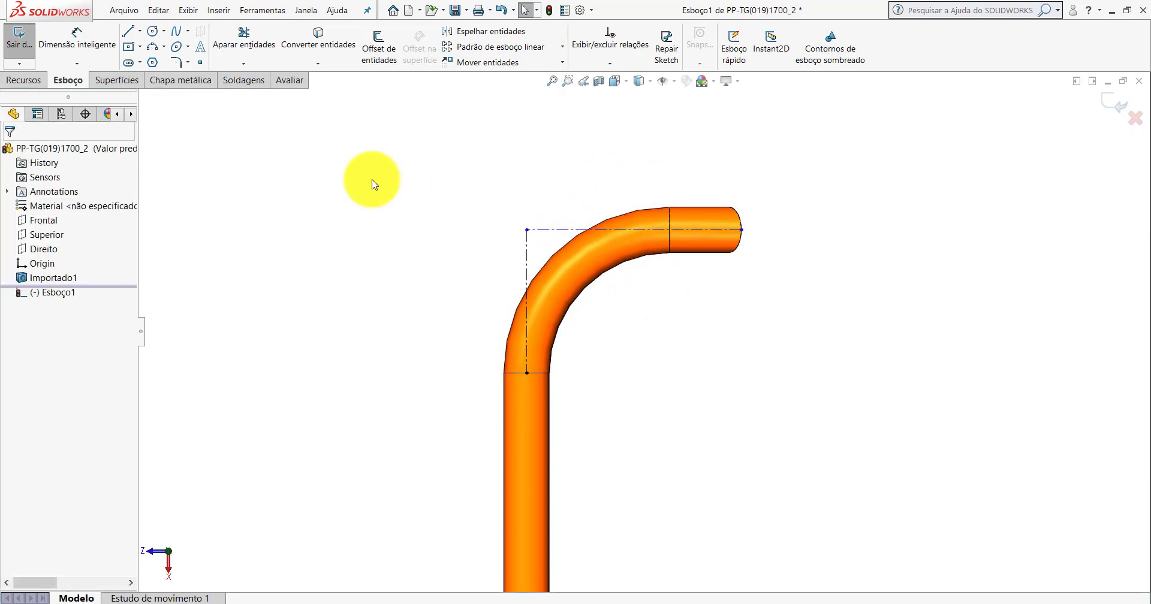
{"action": "left_click", "coordinate": [77, 41]}
{"action": "left_click", "coordinate": [524, 265]}
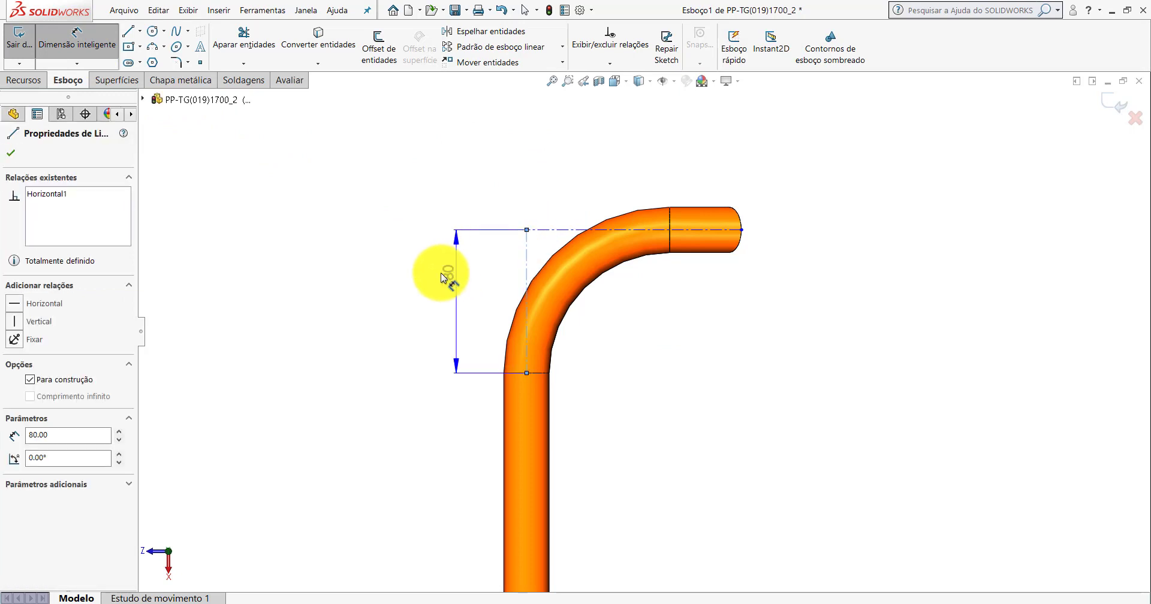
{"action": "key", "text": "Escape"}
{"action": "left_click", "coordinate": [77, 40]}
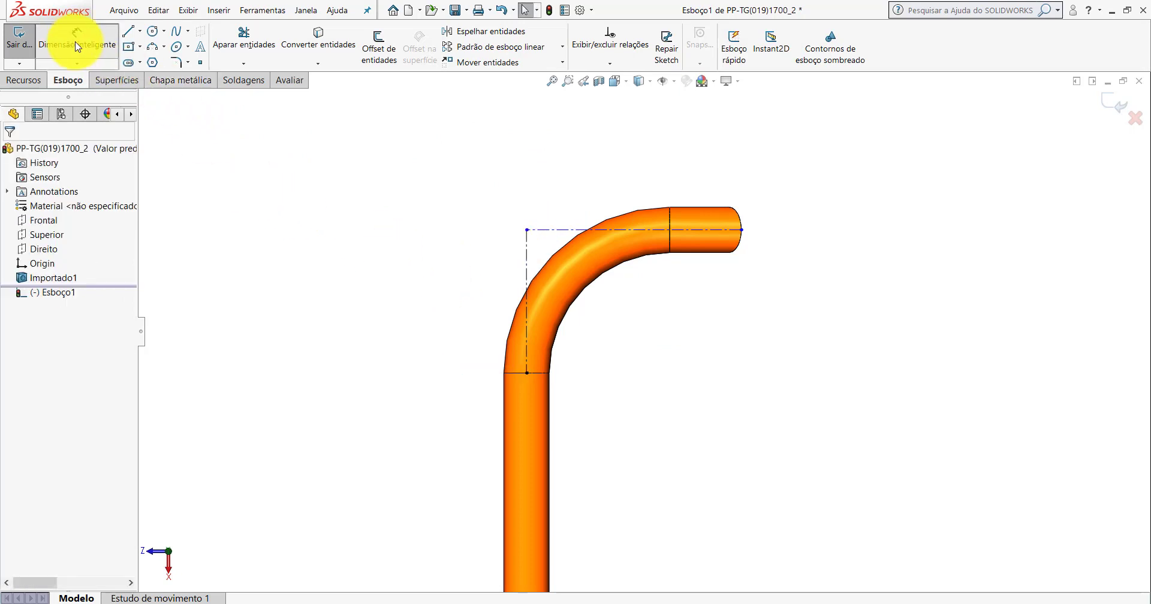
{"action": "left_click", "coordinate": [652, 234]}
{"action": "key", "text": "Escape"}
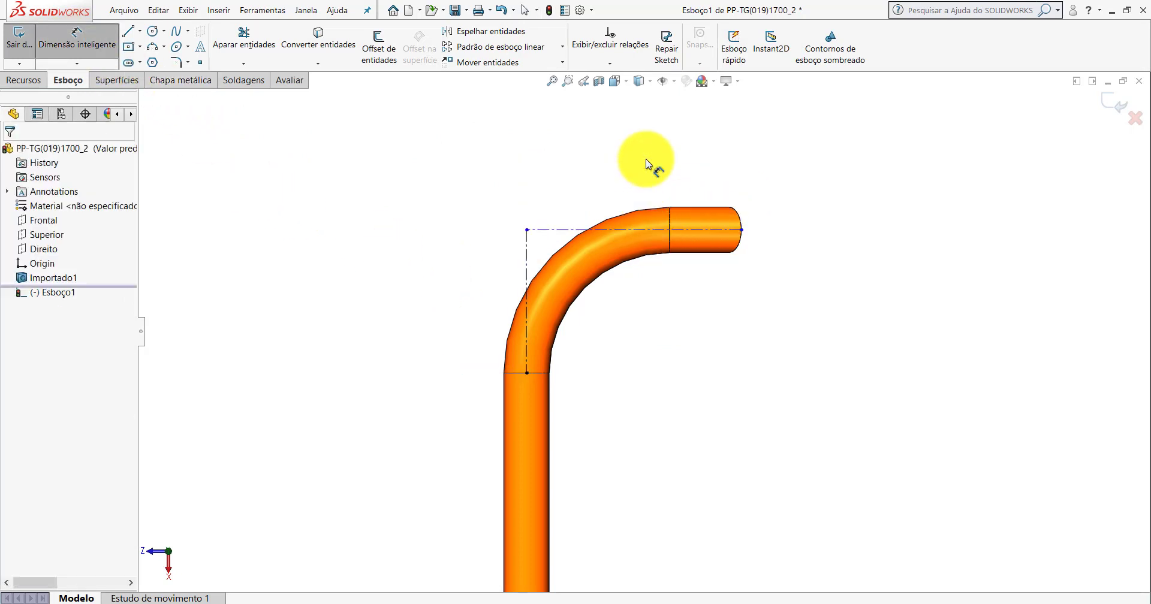
{"action": "key", "text": "Escape"}
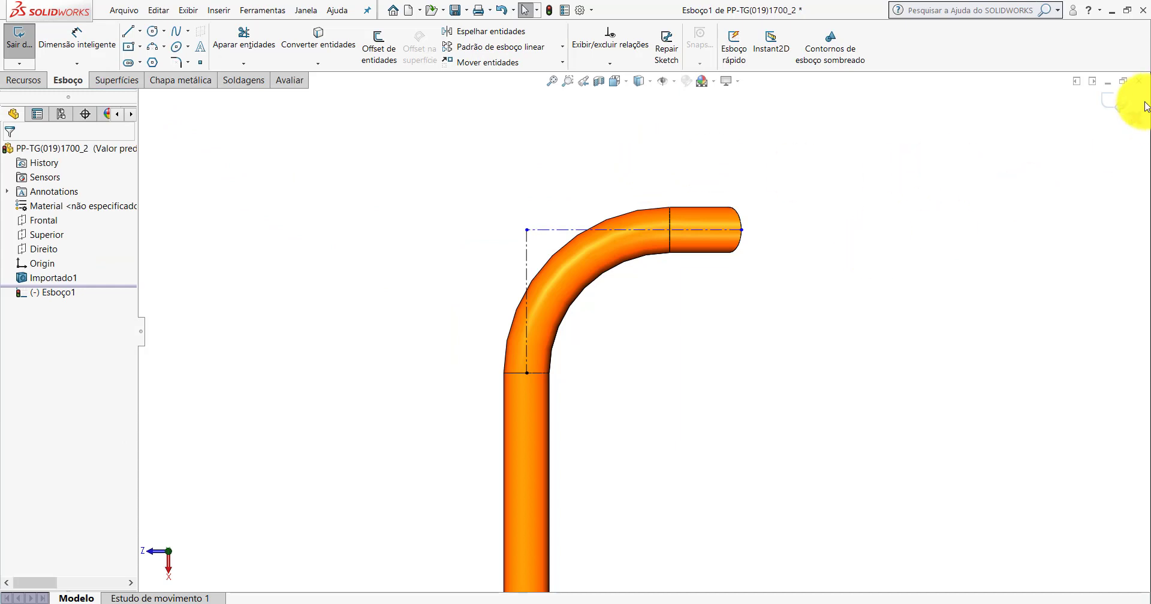
- Discard the centerline sketch, set the pipe to isometric view, and switch to Peça2
{"action": "left_click", "coordinate": [1136, 120]}
{"action": "left_click", "coordinate": [570, 328]}
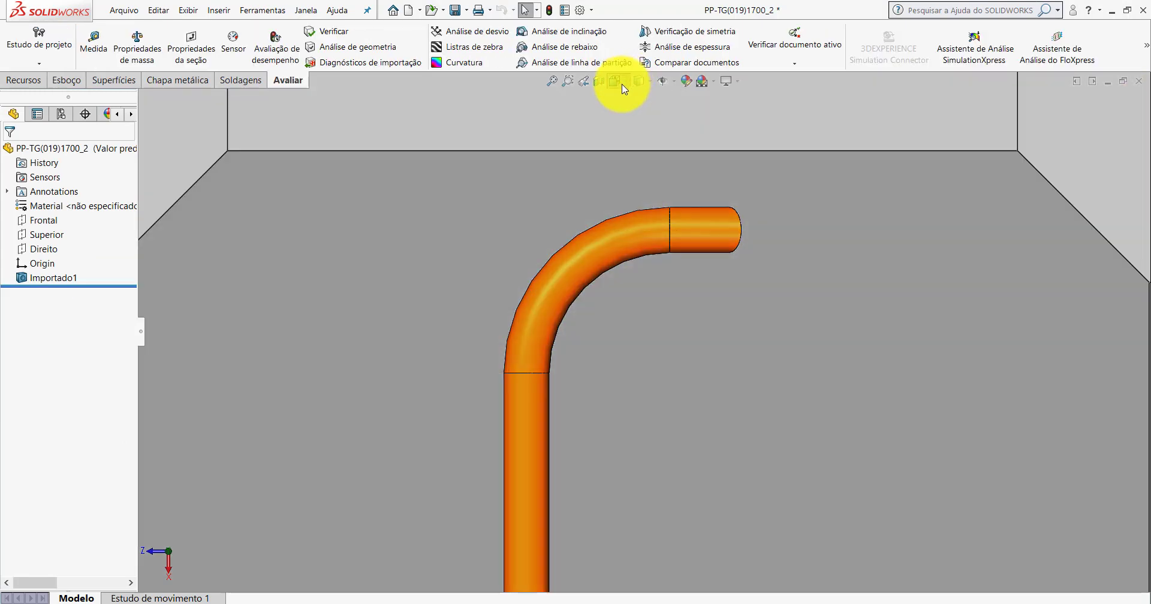
{"action": "left_click", "coordinate": [623, 85]}
{"action": "left_click", "coordinate": [681, 102]}
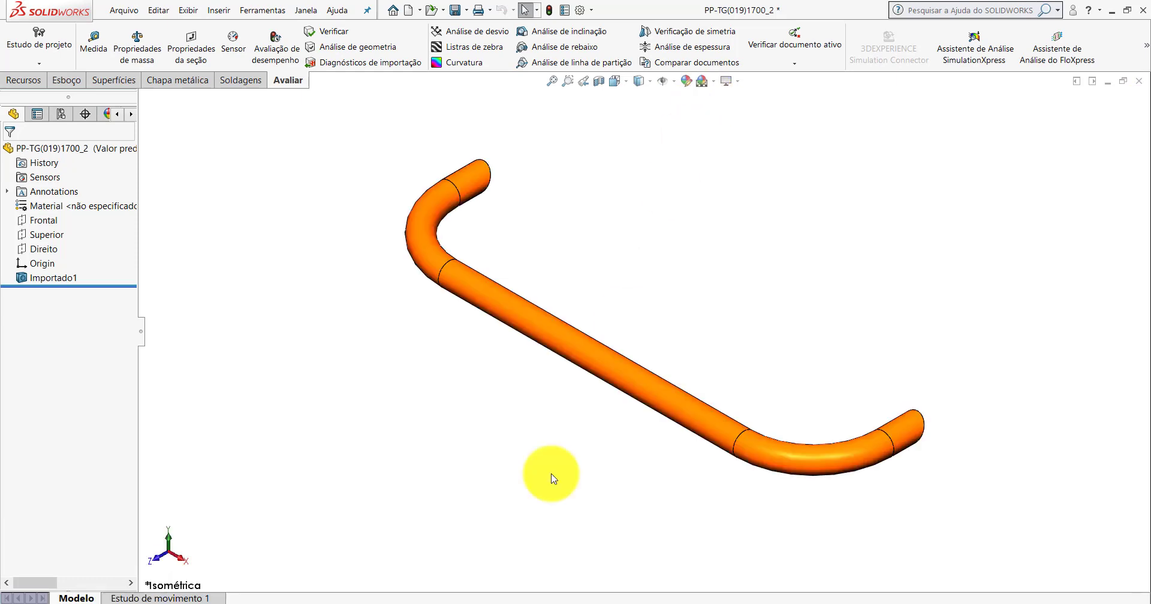
{"action": "left_click", "coordinate": [594, 546]}
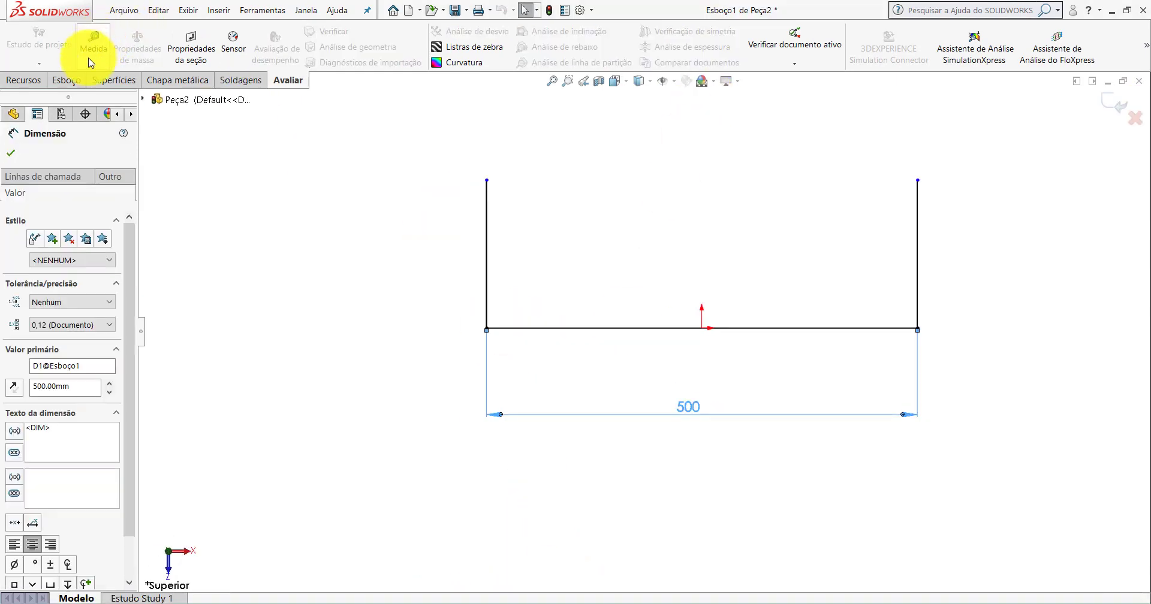
- Dimension the left vertical line to 120 mm
{"action": "left_click", "coordinate": [74, 83]}
{"action": "left_click", "coordinate": [60, 37]}
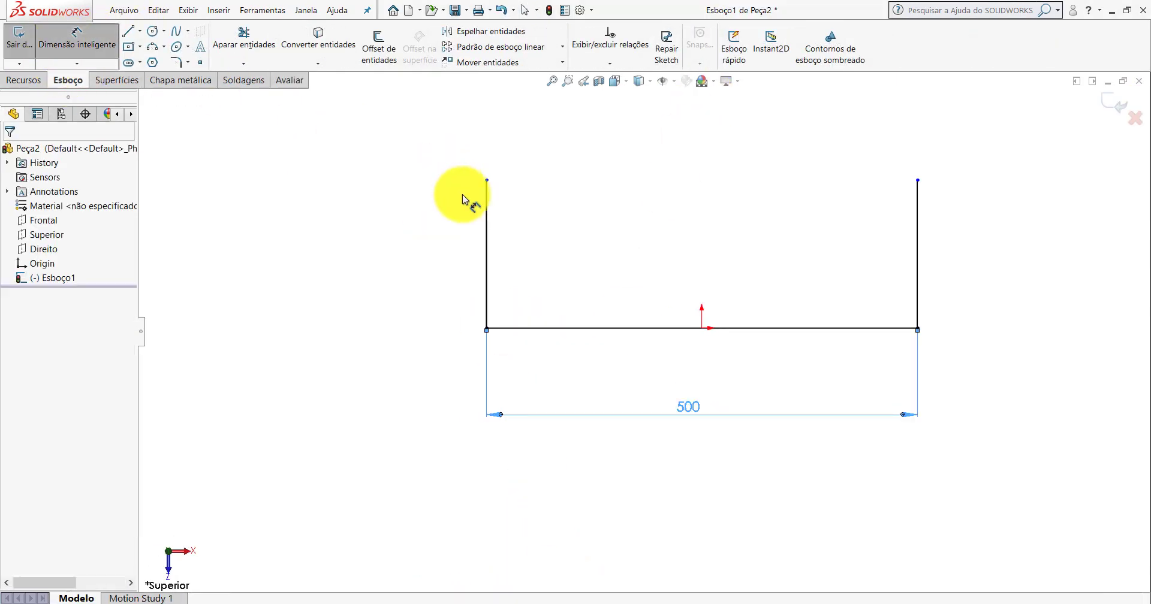
{"action": "left_click", "coordinate": [487, 233]}
{"action": "left_click", "coordinate": [419, 249]}
{"action": "type", "text": "12"}
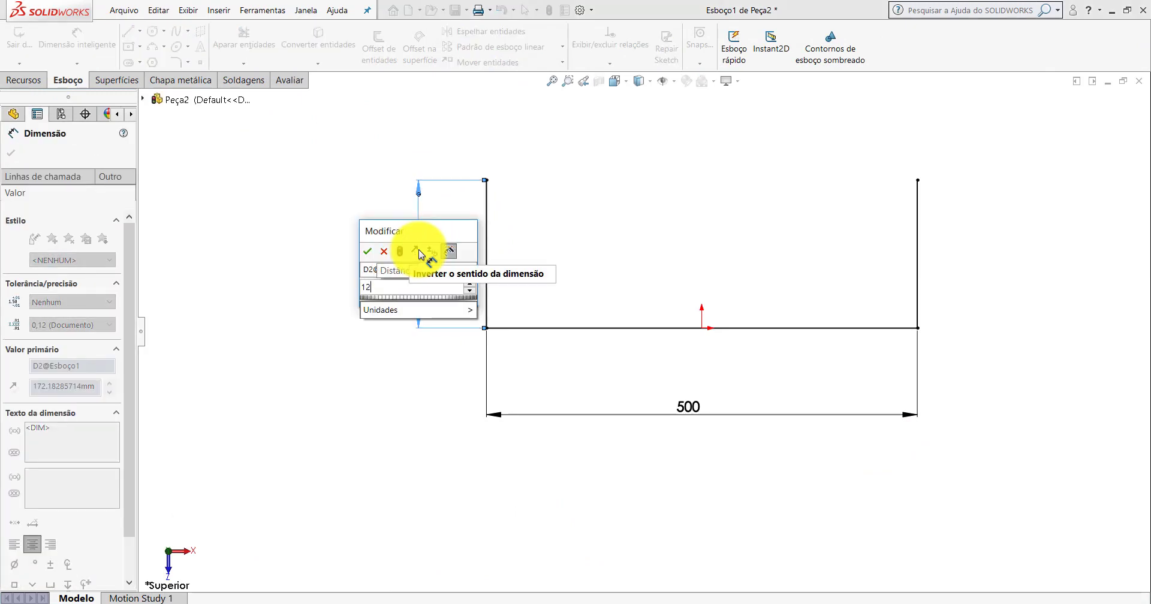
{"action": "type", "text": "0"}
{"action": "key", "text": "Return"}
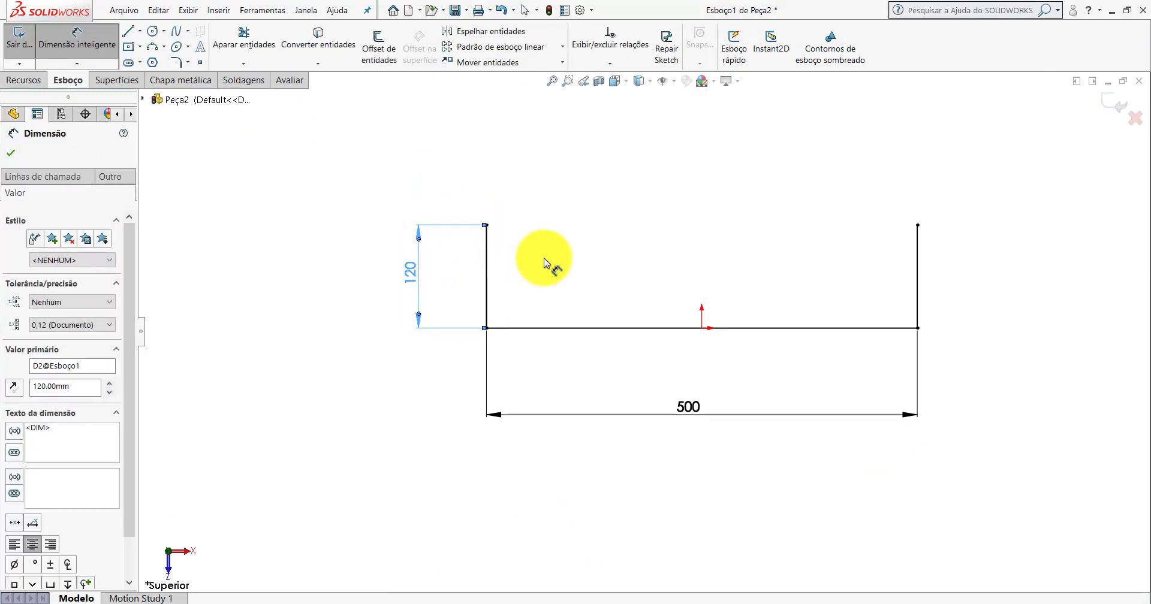
- Round both bottom corners of the U sketch with R80 sketch fillets
{"action": "left_click", "coordinate": [176, 63]}
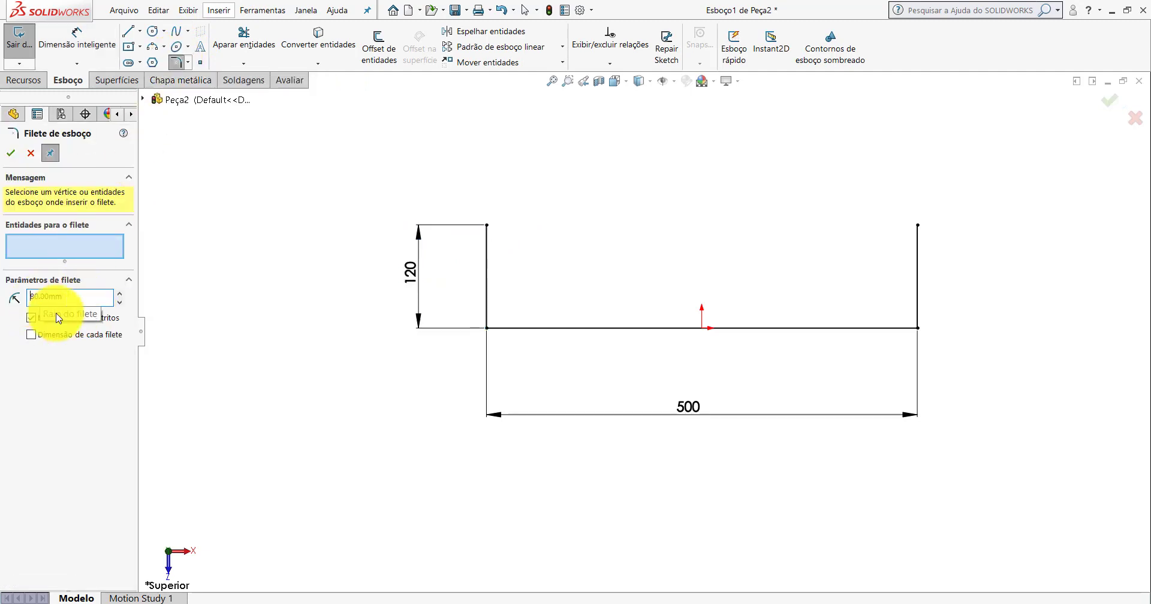
{"action": "left_click", "coordinate": [487, 328]}
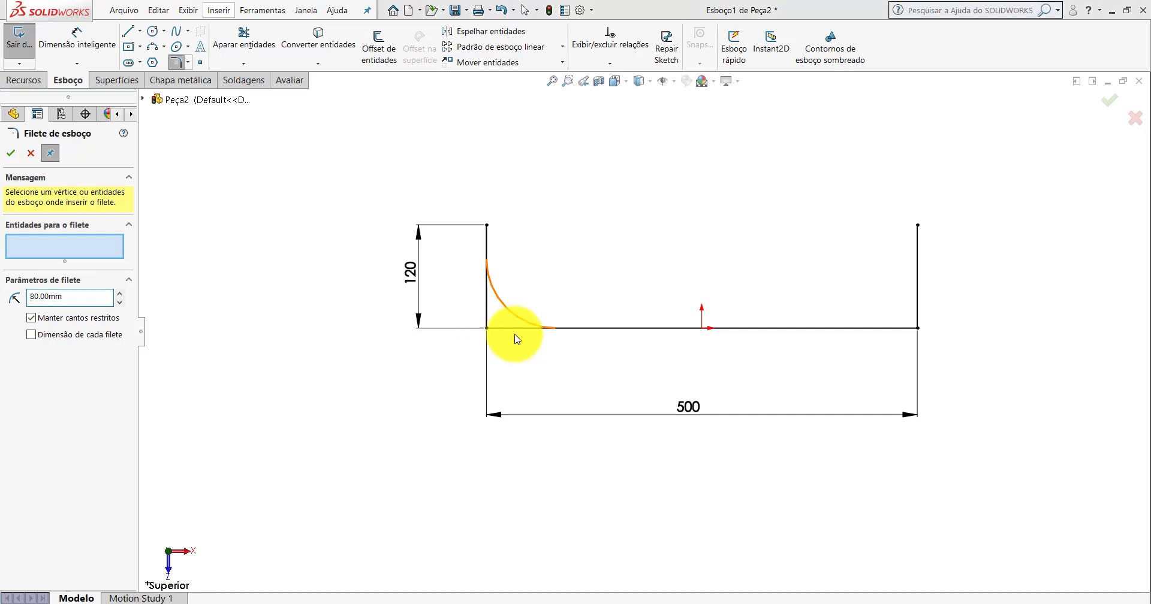
{"action": "left_click", "coordinate": [605, 336]}
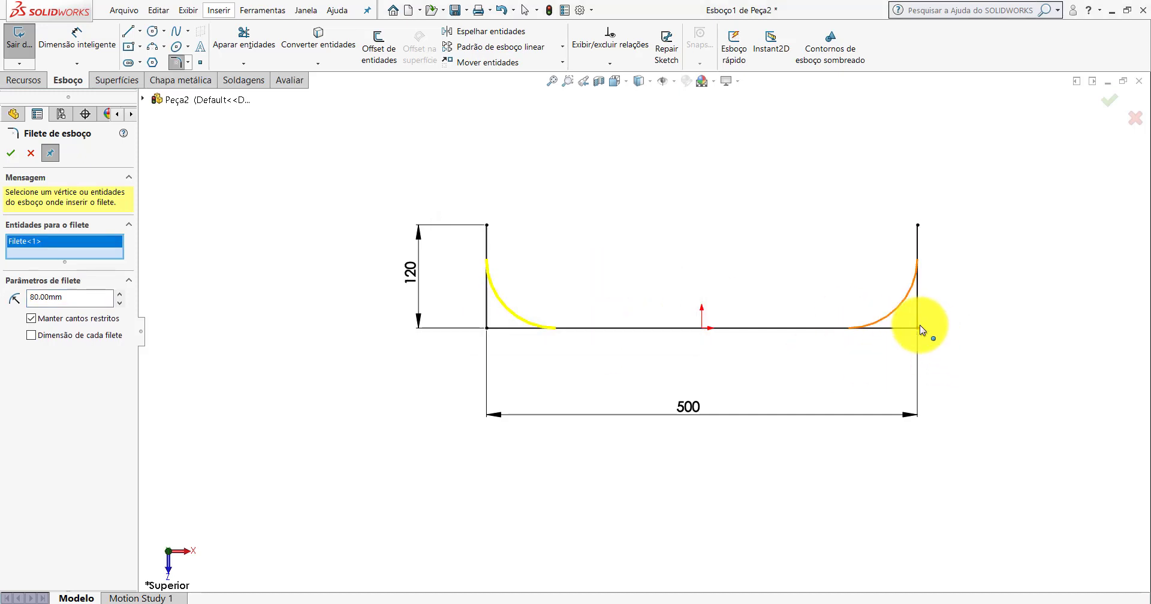
{"action": "left_click", "coordinate": [919, 328]}
{"action": "left_click", "coordinate": [663, 334]}
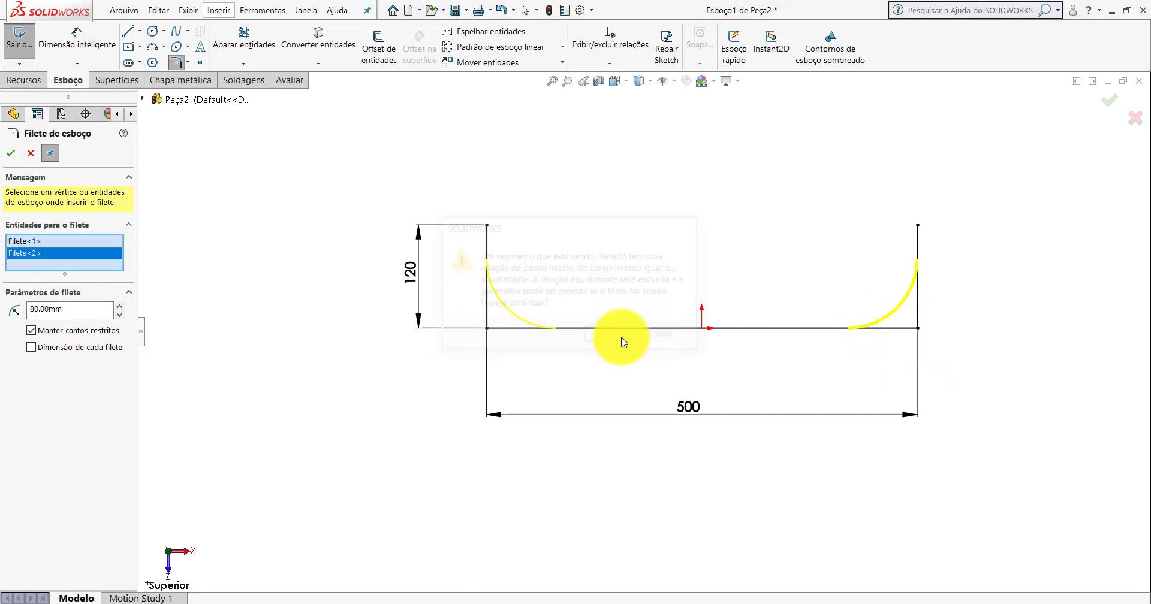
{"action": "left_click", "coordinate": [11, 153]}
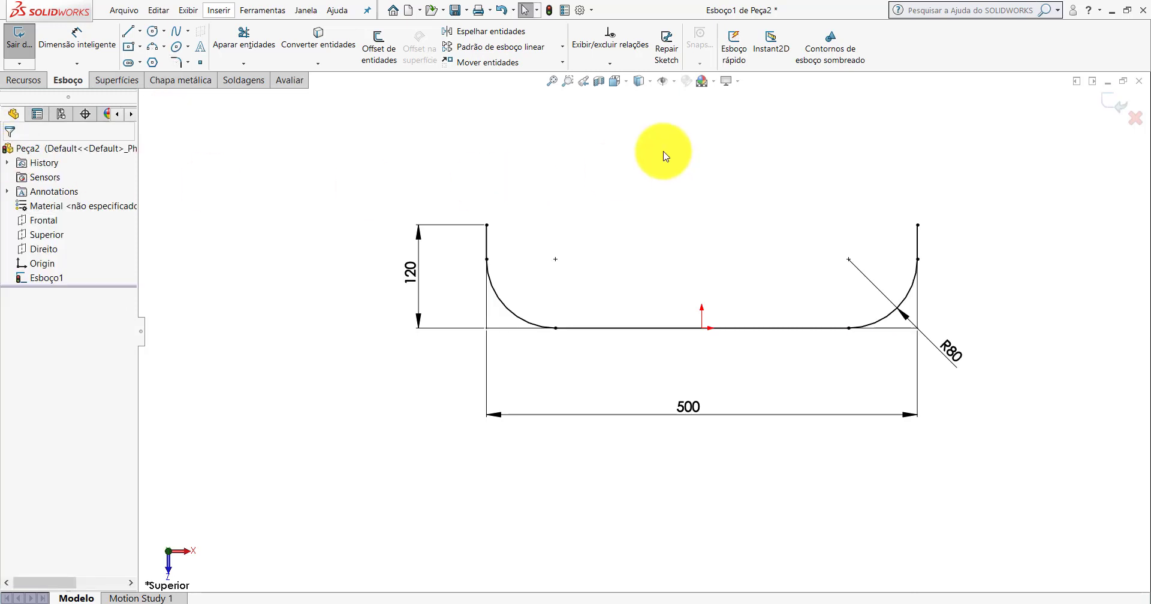
- Exit the sketch, view it isometrically, and return to the pipe part
{"action": "left_click", "coordinate": [1116, 105]}
{"action": "left_click", "coordinate": [616, 82]}
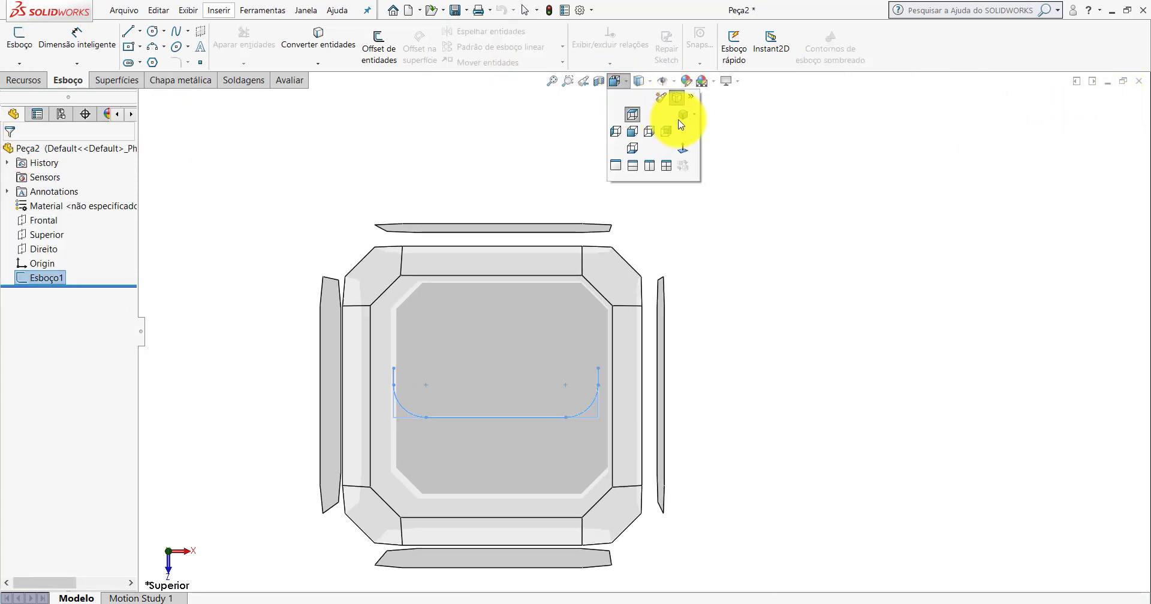
{"action": "left_click", "coordinate": [682, 119]}
{"action": "key", "text": "Escape"}
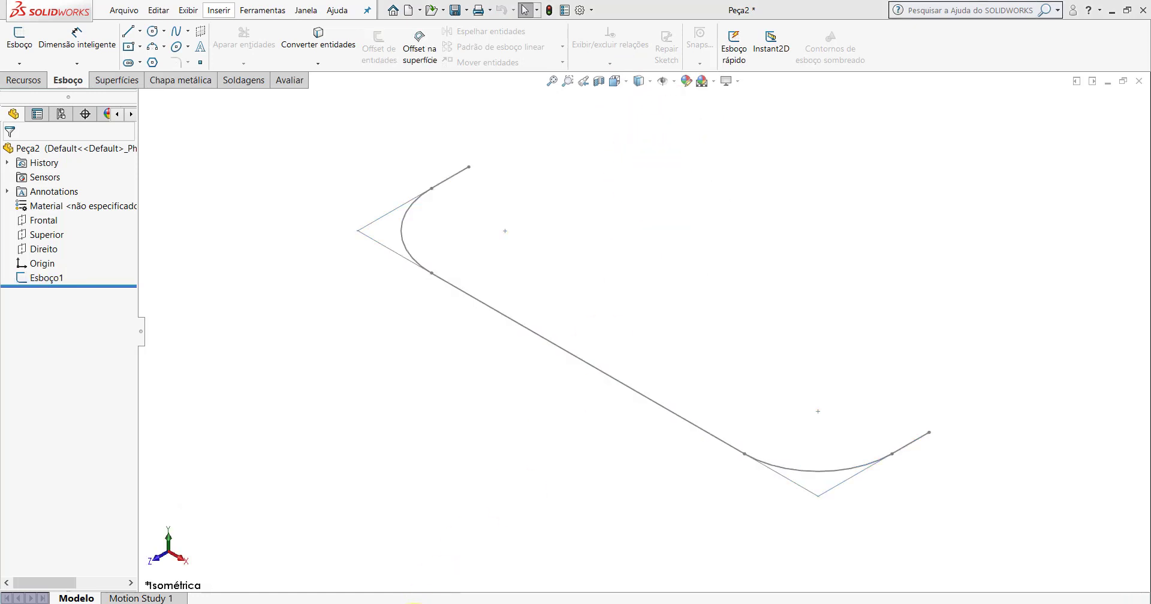
{"action": "left_click", "coordinate": [412, 570]}
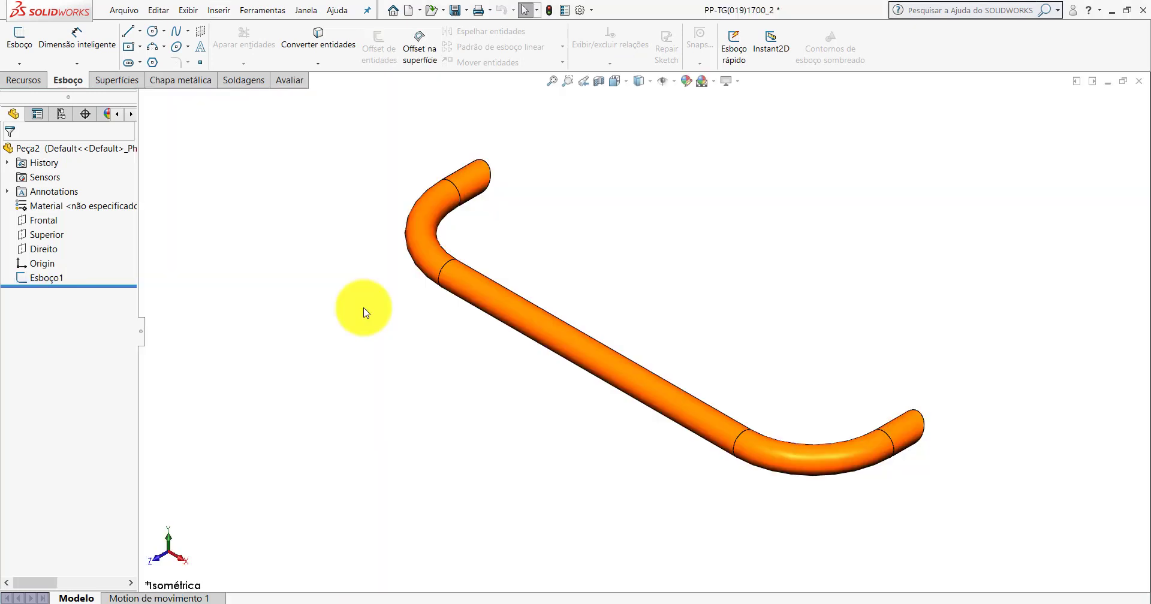
- Measure the pipe's end face, rotating the view to face the pipe end
{"action": "left_click", "coordinate": [287, 81]}
{"action": "left_click", "coordinate": [93, 41]}
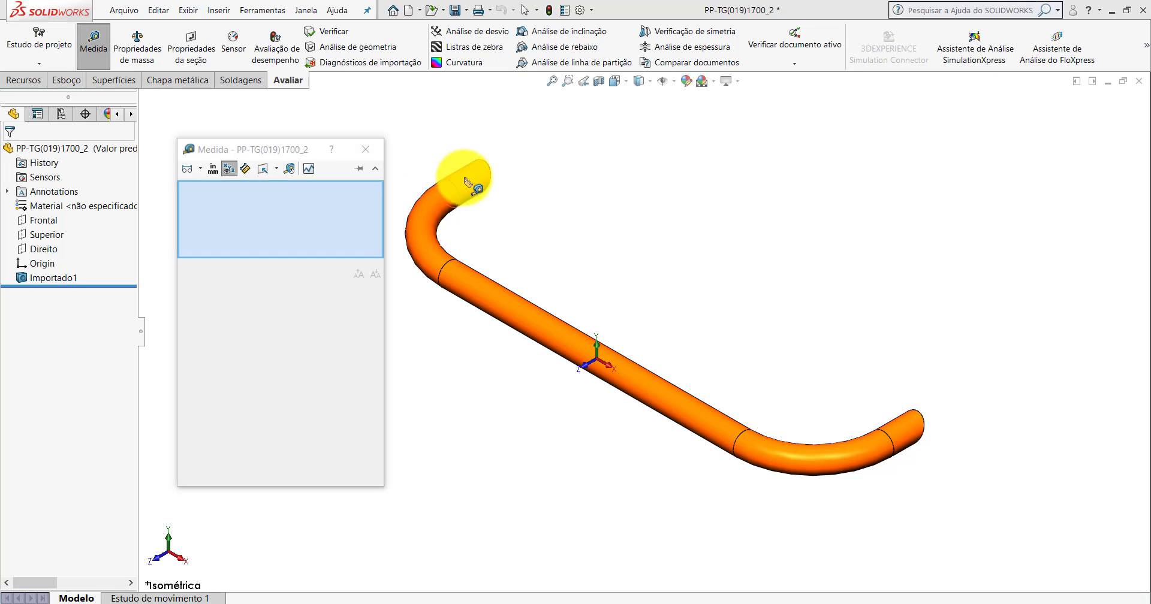
{"action": "left_click", "coordinate": [467, 182]}
{"action": "scroll", "coordinate": [457, 232], "scroll_direction": "up", "scroll_amount": 2}
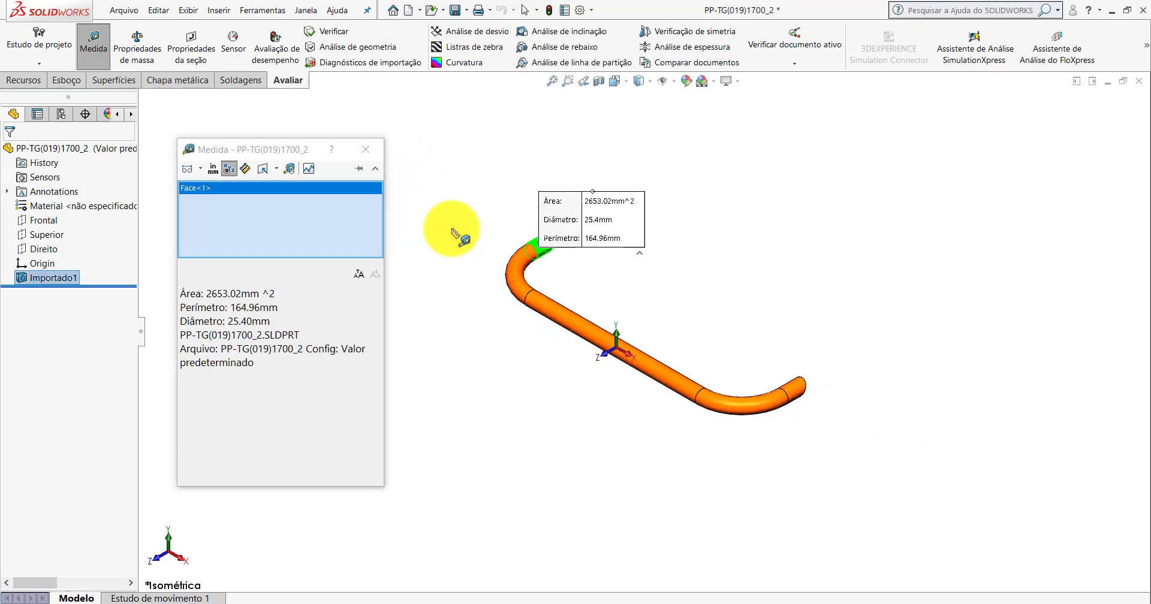
{"action": "scroll", "coordinate": [598, 282], "scroll_direction": "down", "scroll_amount": 5}
{"action": "middle_click_drag", "start_coordinate": [597, 279], "coordinate": [488, 248]}
{"action": "scroll", "coordinate": [673, 398], "scroll_direction": "down", "scroll_amount": 2}
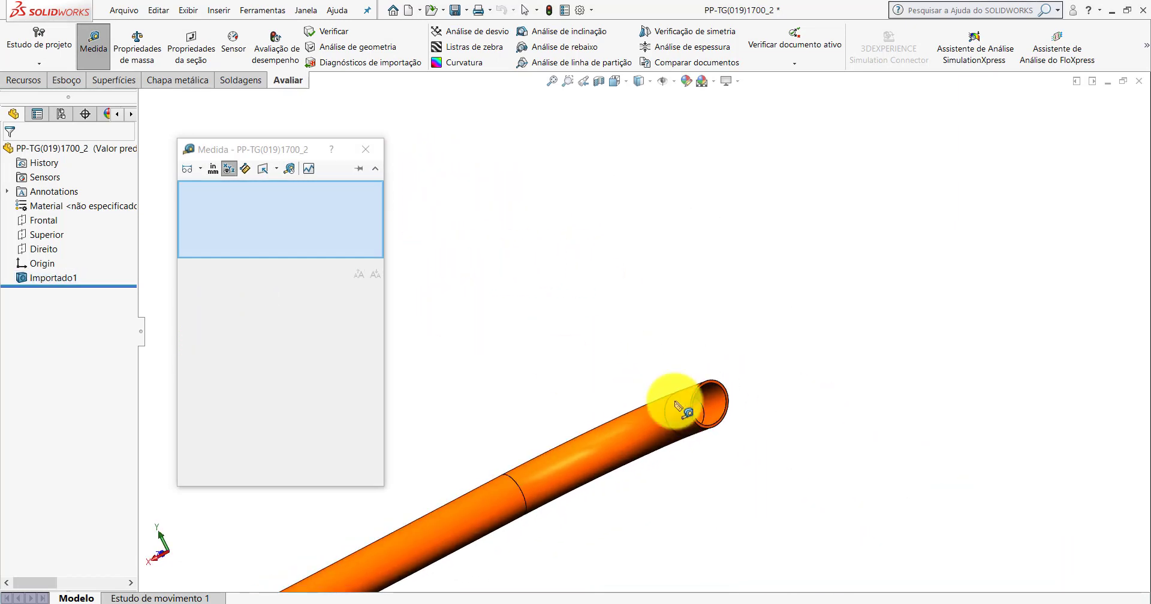
{"action": "scroll", "coordinate": [746, 296], "scroll_direction": "down", "scroll_amount": 3}
- Measure the pipe's 25.40 mm outer and 22.40 mm inner diameters, then close the results
{"action": "left_click", "coordinate": [766, 377]}
{"action": "left_click", "coordinate": [767, 377]}
{"action": "left_click", "coordinate": [741, 347]}
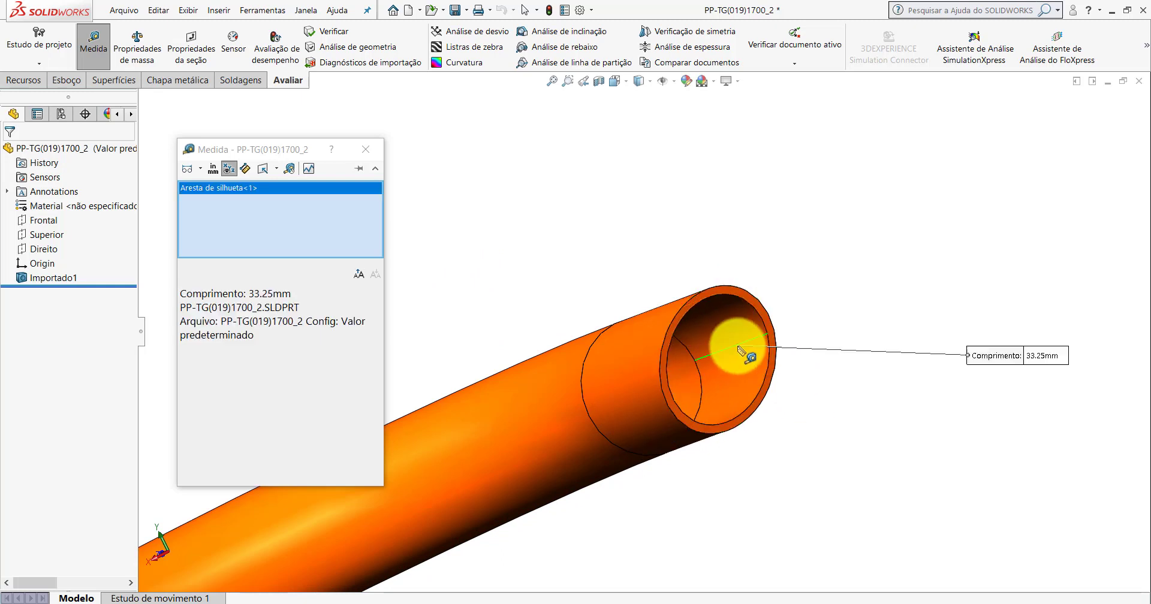
{"action": "left_click", "coordinate": [748, 387]}
{"action": "left_click", "coordinate": [747, 387]}
{"action": "left_click", "coordinate": [744, 382]}
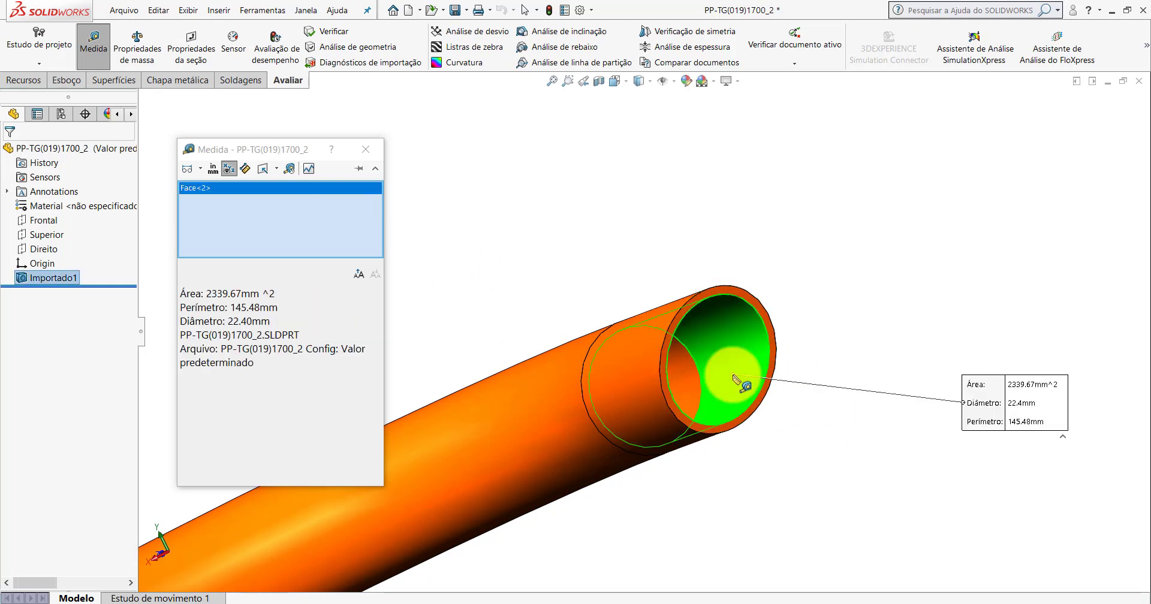
{"action": "left_click", "coordinate": [366, 149]}
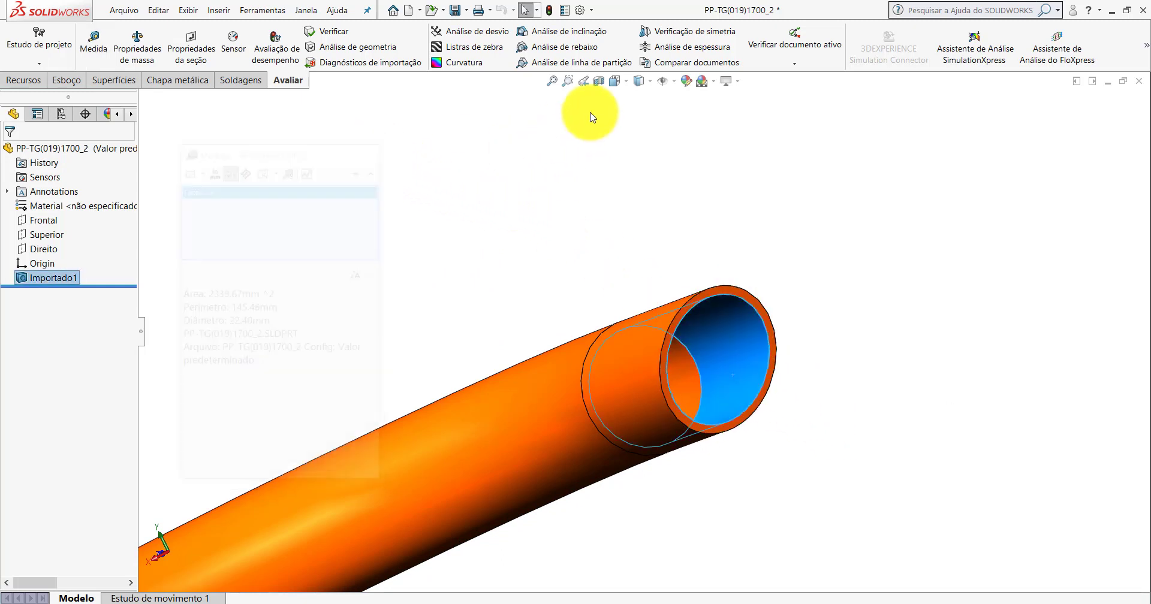
- Zoom to fit and view the imported pipe from an isometric angle
{"action": "key", "text": "f"}
{"action": "left_click", "coordinate": [615, 81]}
{"action": "left_click", "coordinate": [684, 115]}
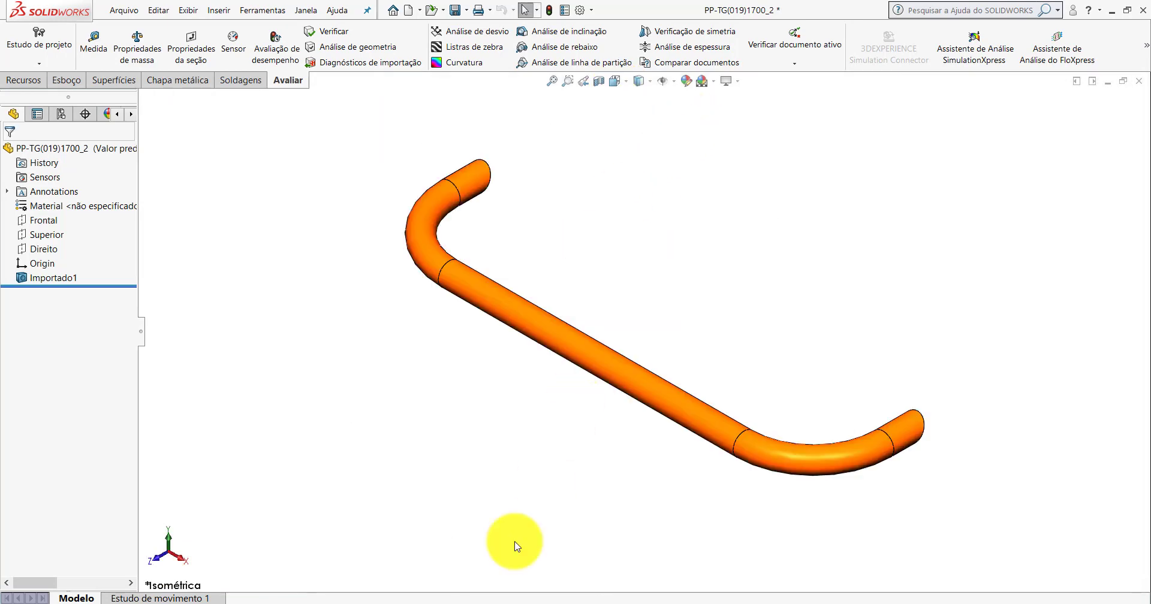
- In Peça2, start Componente estrutural from the Soldagens weldment tools
{"action": "left_click", "coordinate": [535, 574]}
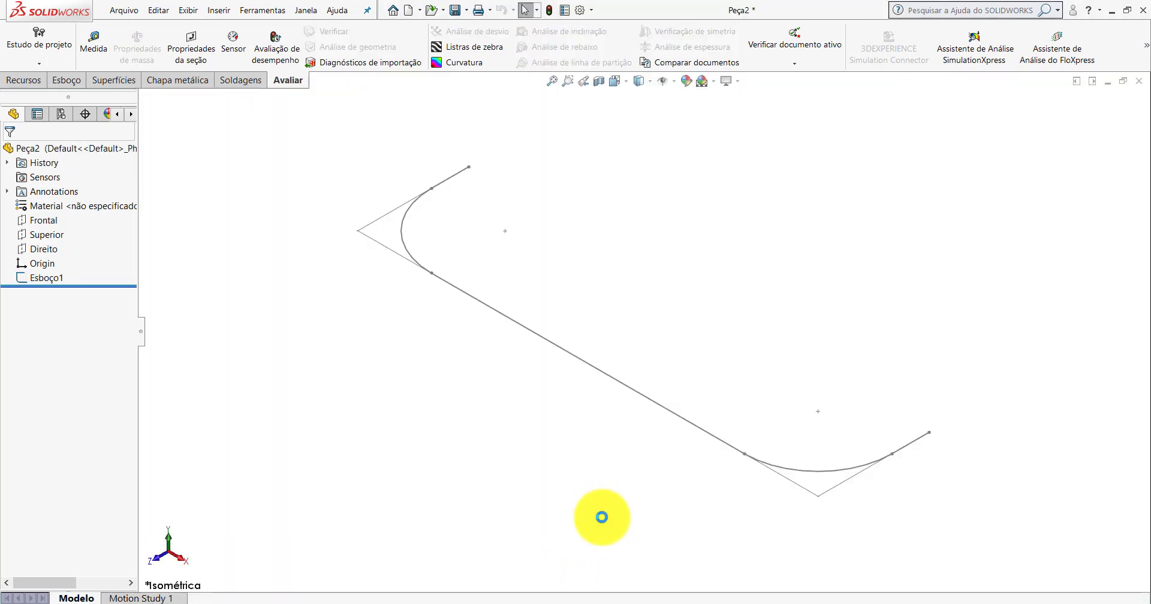
{"action": "left_click", "coordinate": [232, 81]}
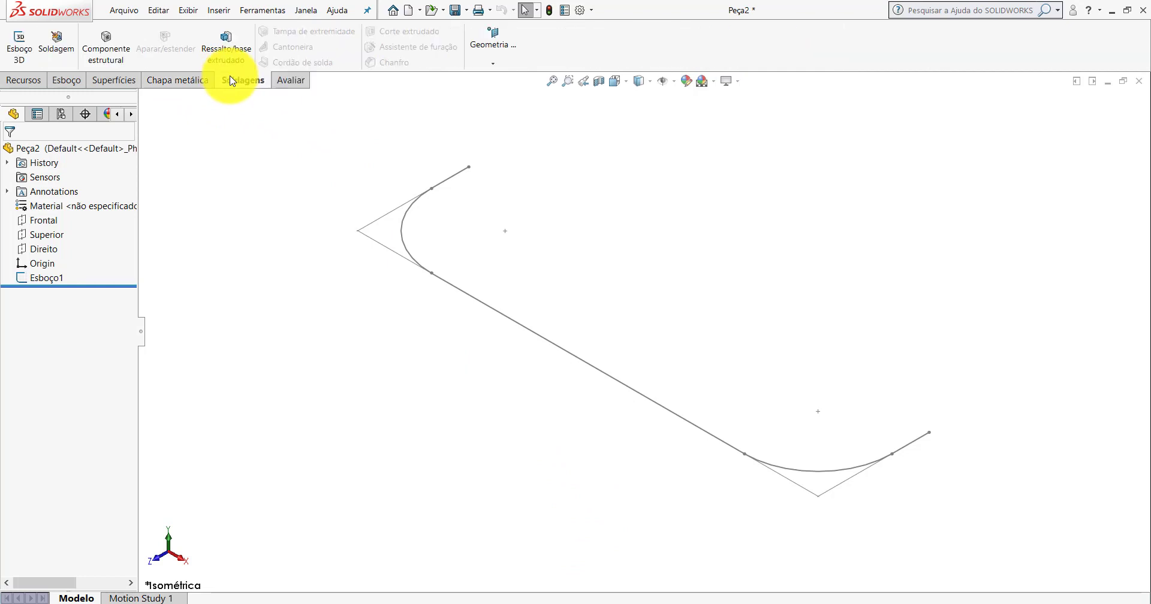
{"action": "right_click", "coordinate": [172, 84]}
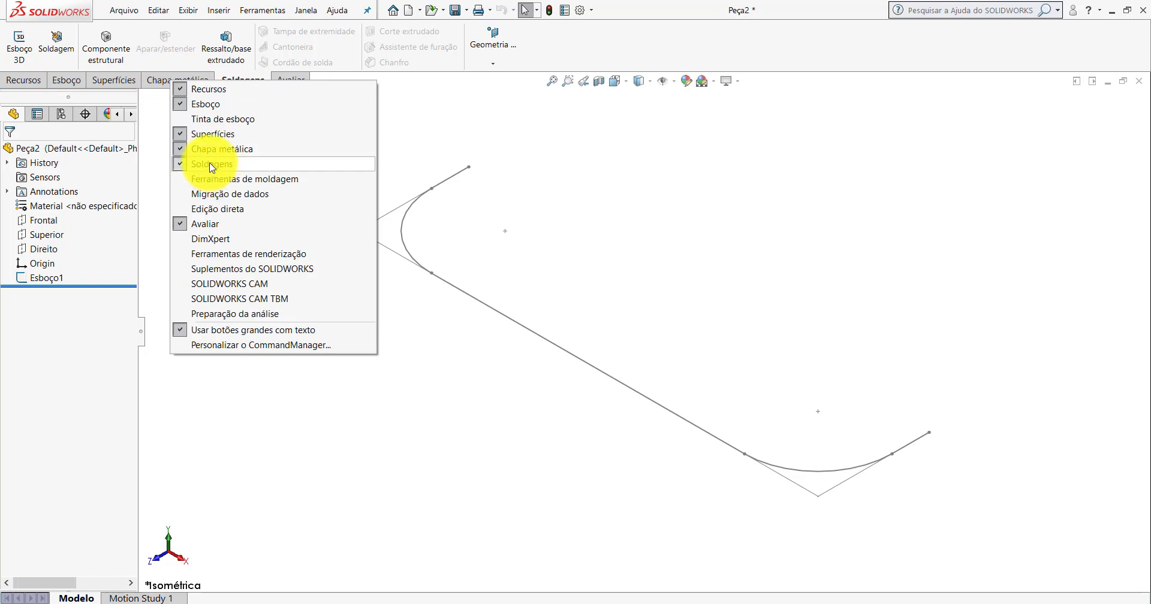
{"action": "left_click", "coordinate": [257, 82]}
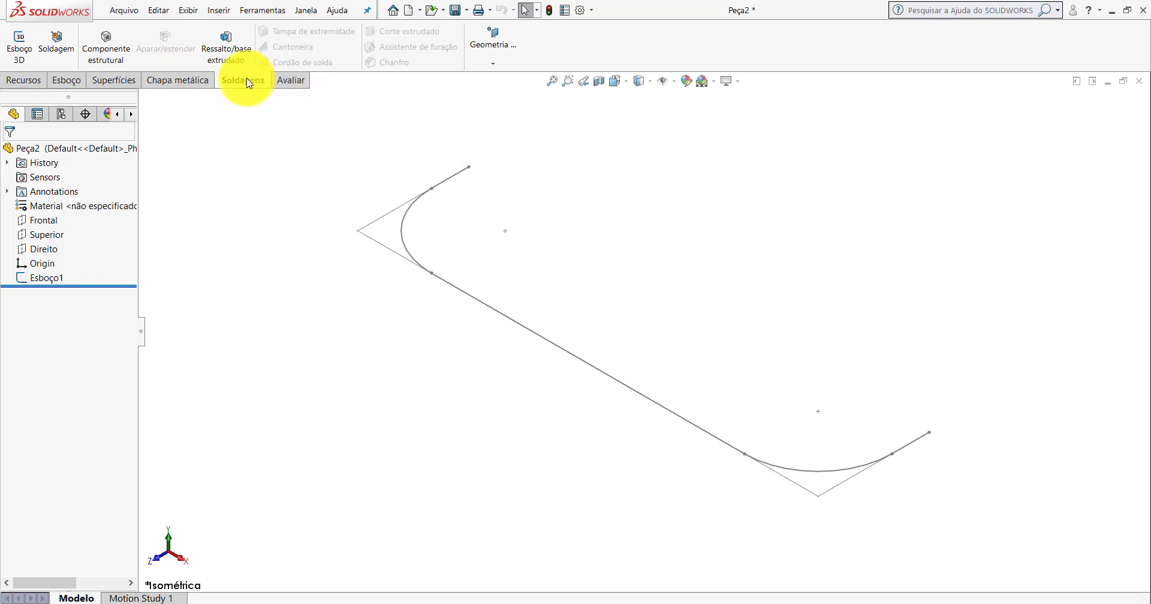
{"action": "left_click", "coordinate": [111, 58]}
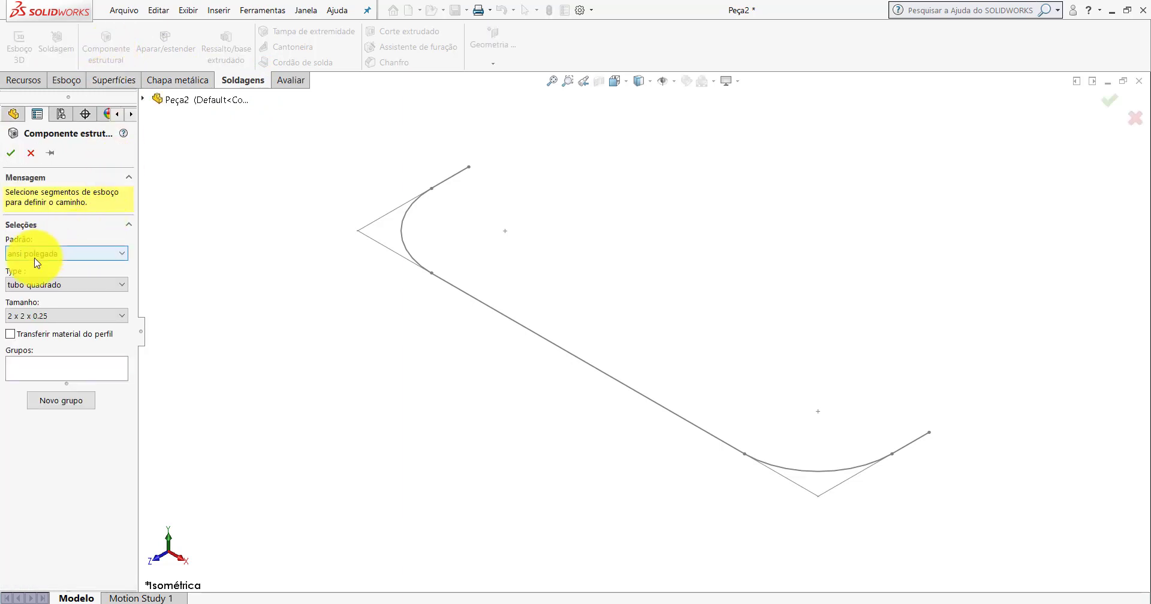
- Set the structural member profile to tubo rígido, size 1.0 sch 40
{"action": "left_click", "coordinate": [59, 286]}
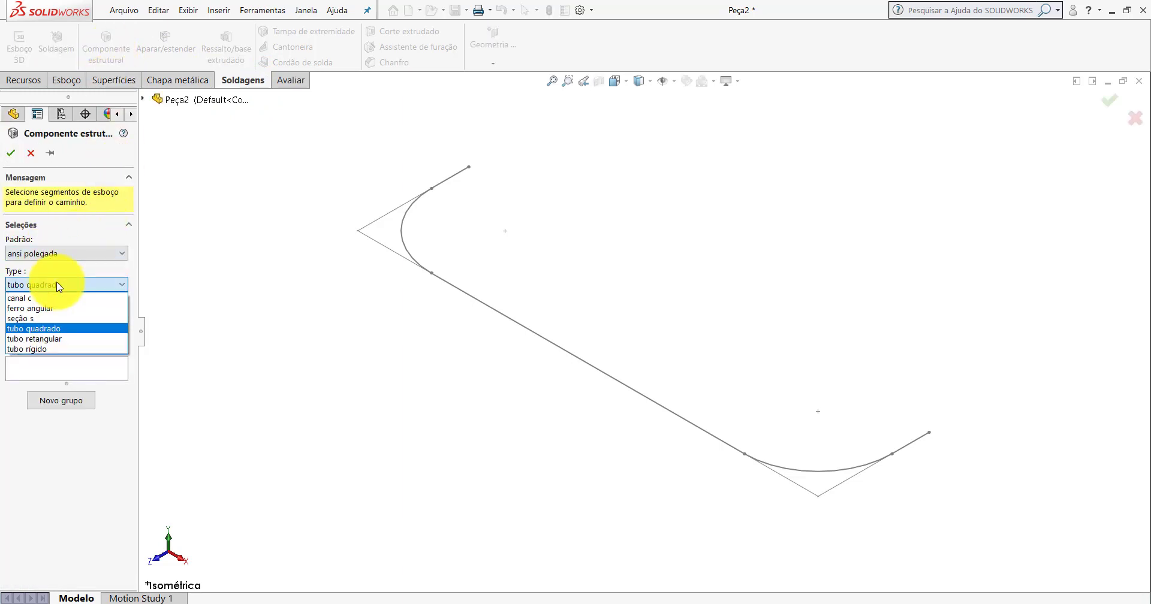
{"action": "left_click", "coordinate": [36, 352]}
{"action": "left_click", "coordinate": [40, 316]}
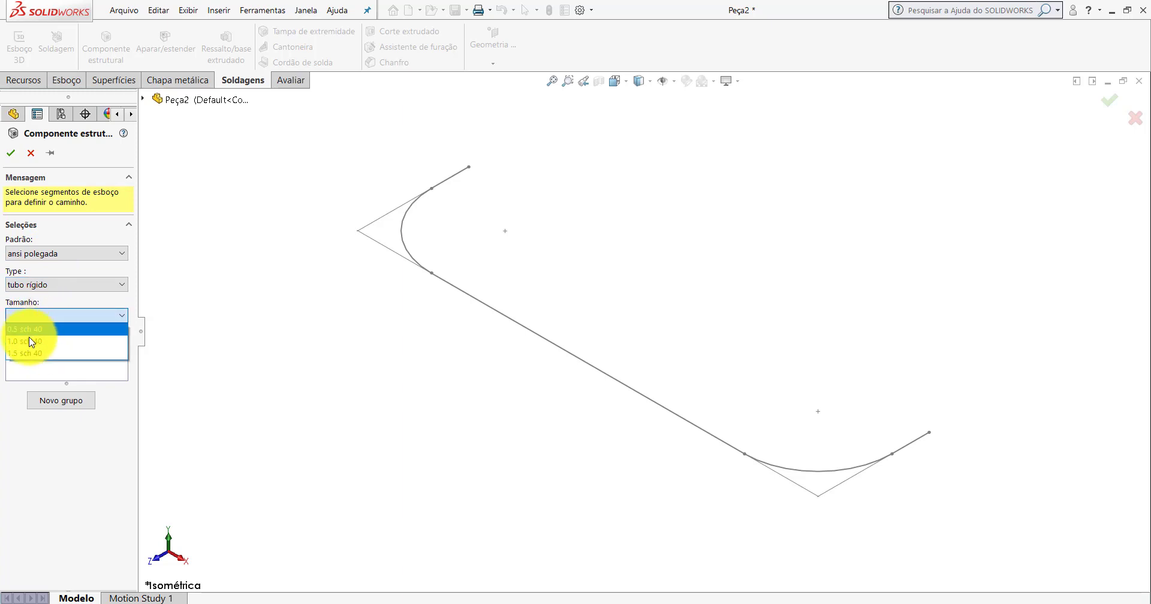
{"action": "left_click", "coordinate": [29, 342]}
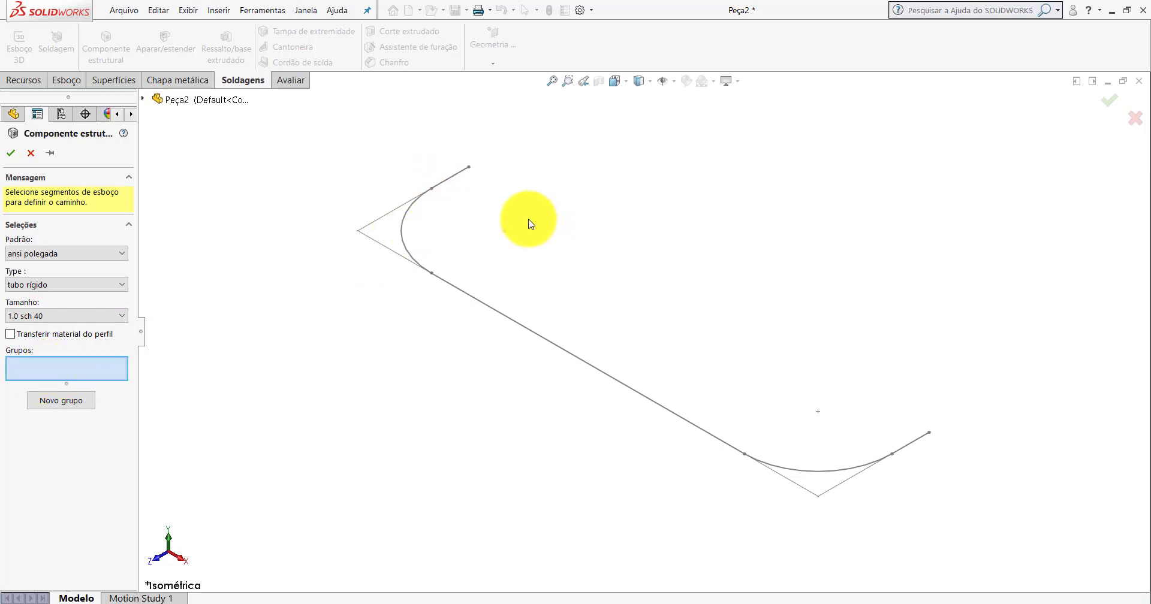
- Select the top line, both arcs, the long line and the end line as the pipe path
{"action": "scroll", "coordinate": [515, 194], "scroll_direction": "down", "scroll_amount": 2}
{"action": "left_click", "coordinate": [444, 171]}
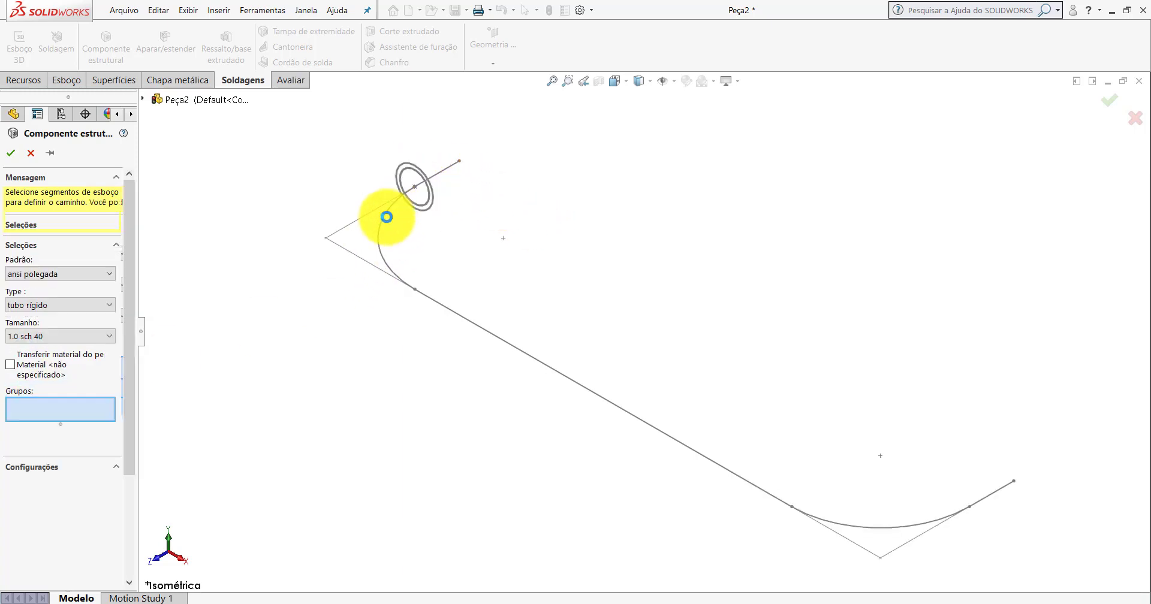
{"action": "left_click", "coordinate": [387, 217]}
{"action": "left_click", "coordinate": [452, 311]}
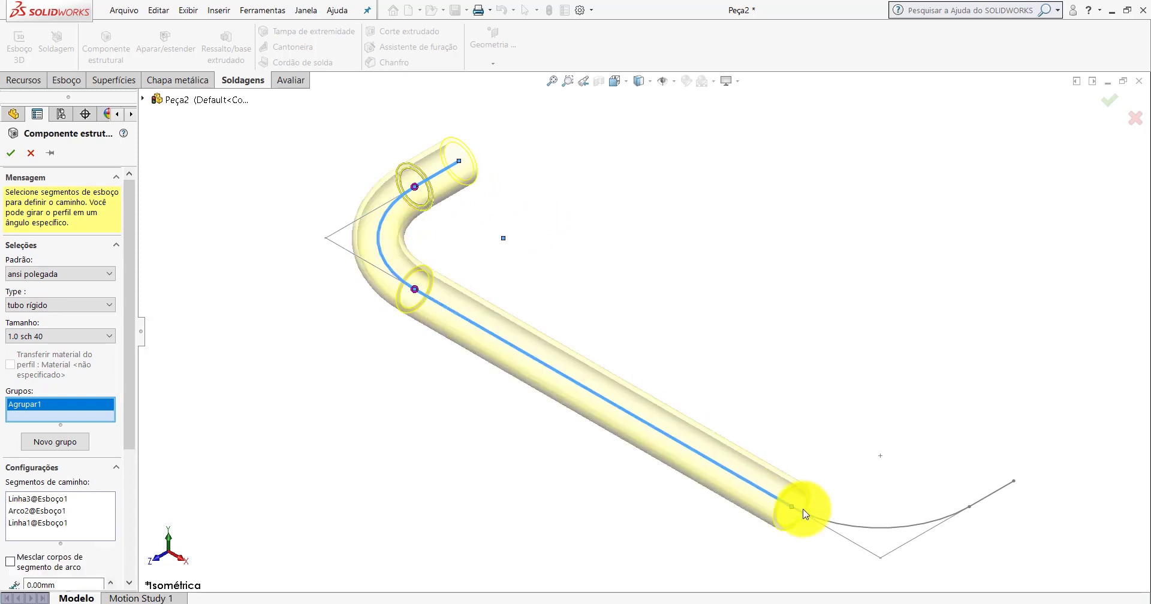
{"action": "left_click", "coordinate": [898, 529]}
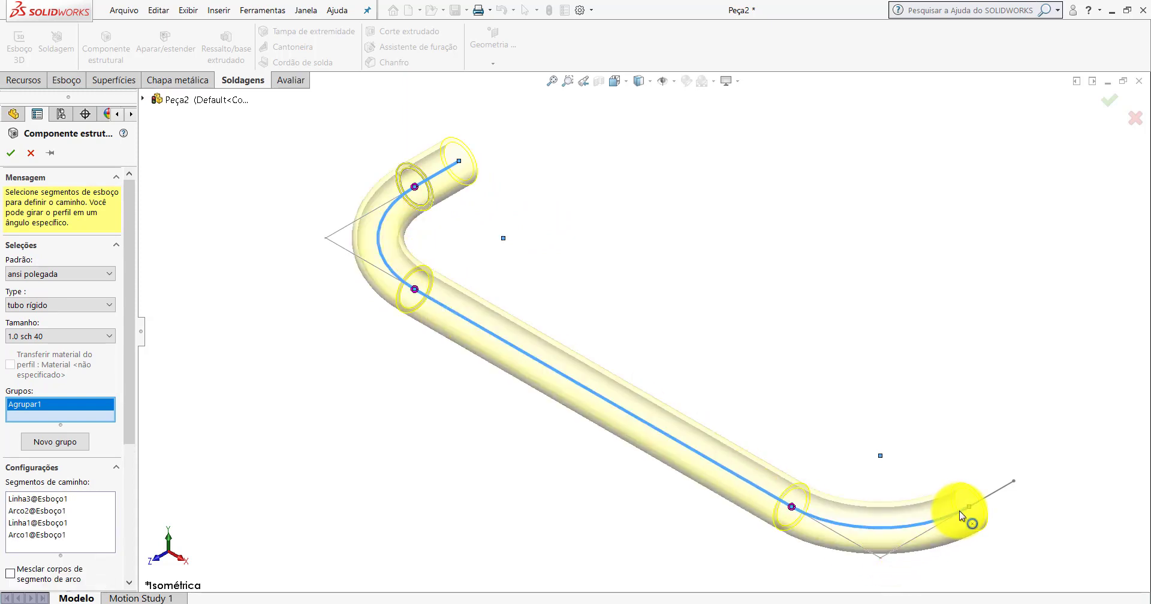
{"action": "left_click", "coordinate": [993, 492]}
- Confirm the structural member and hide the path sketch Esboço1
{"action": "left_click", "coordinate": [10, 156]}
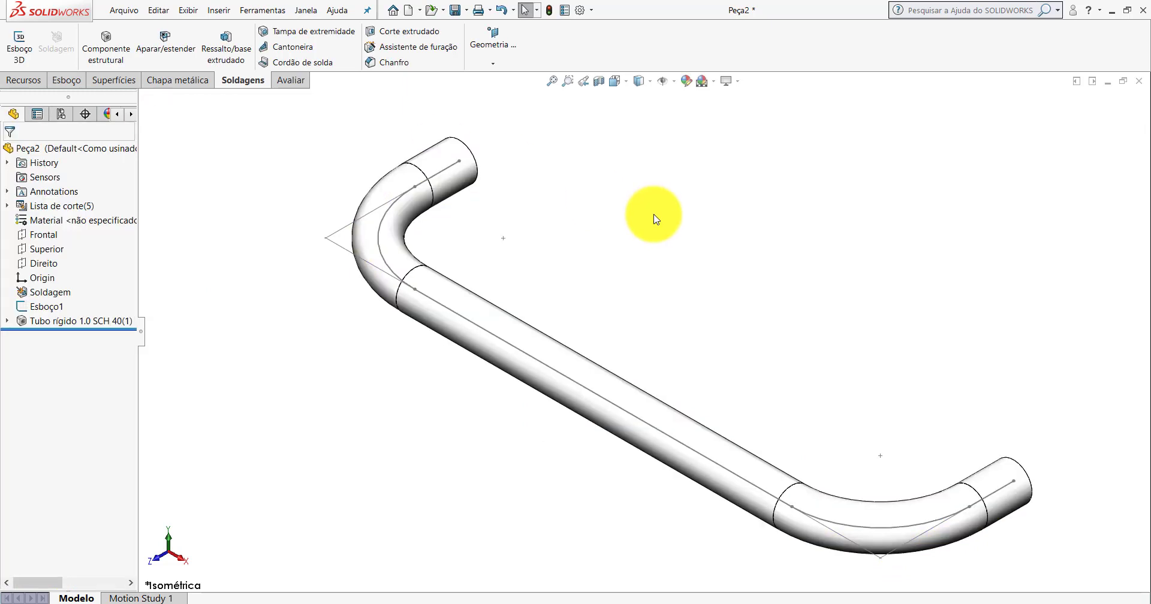
{"action": "scroll", "coordinate": [700, 355], "scroll_direction": "up", "scroll_amount": 5}
{"action": "scroll", "coordinate": [643, 247], "scroll_direction": "down", "scroll_amount": 2}
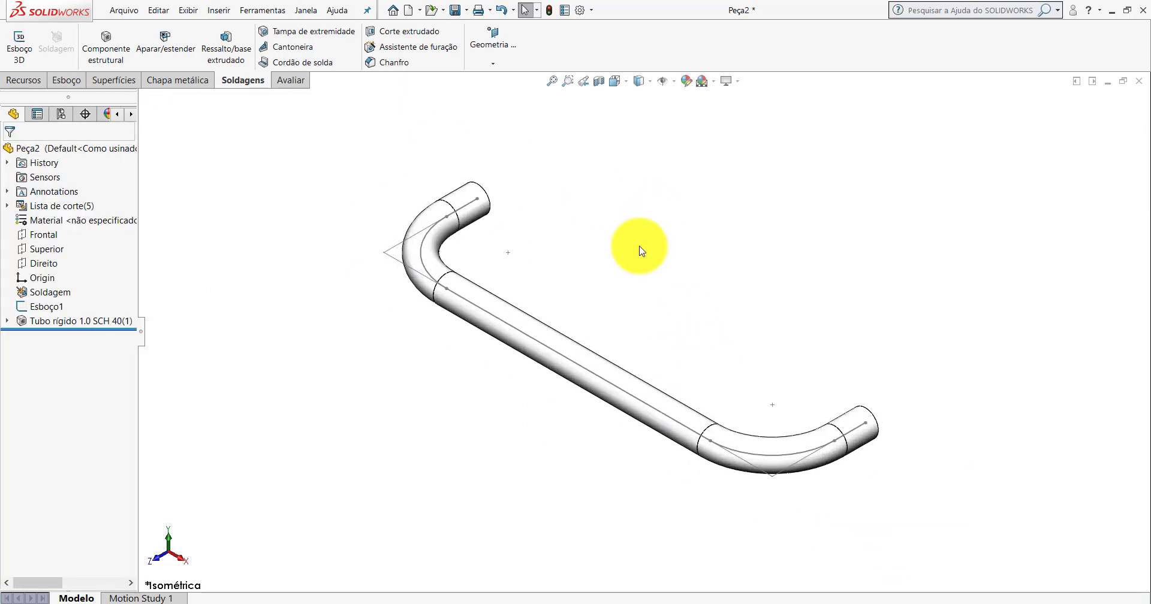
{"action": "right_click", "coordinate": [38, 307]}
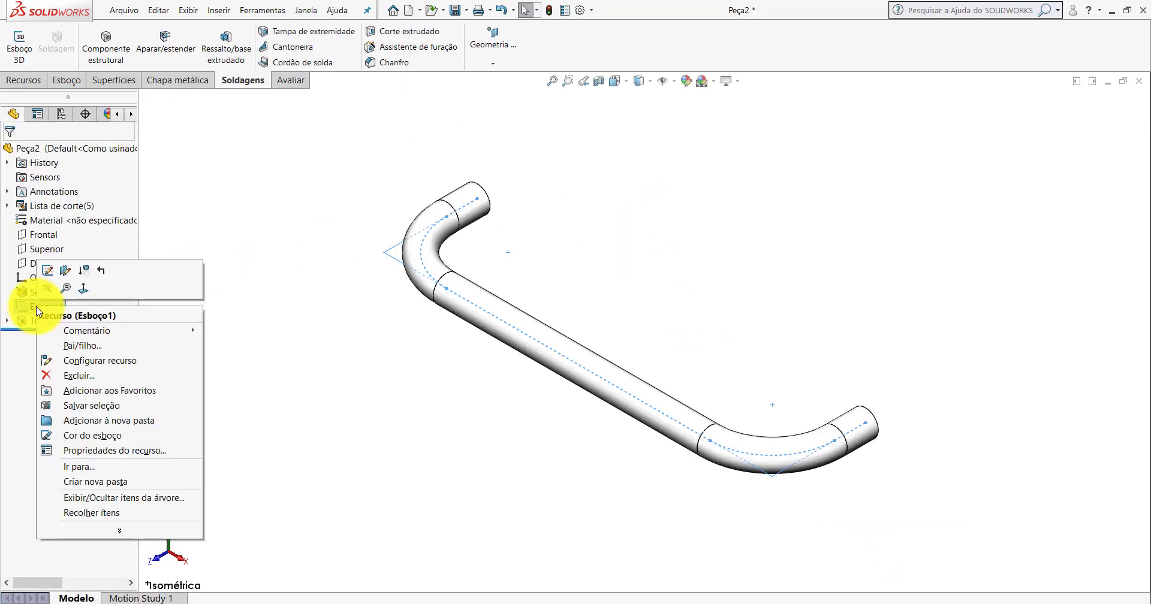
{"action": "left_click", "coordinate": [50, 293]}
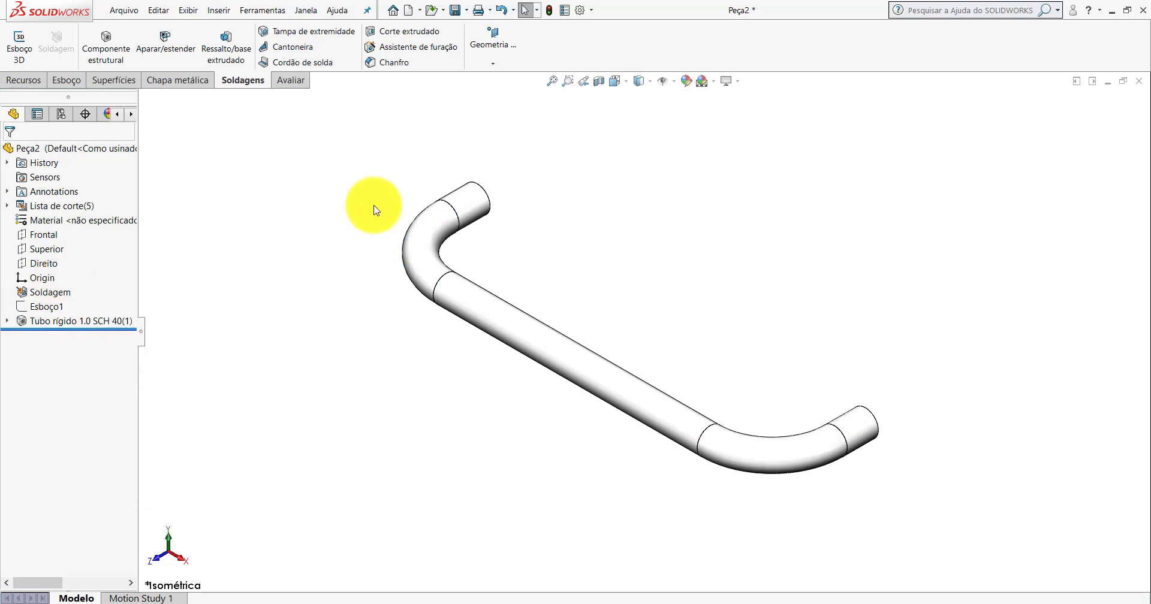
- Edit the pipe member's profile sketch Sketch1, viewed face-on
{"action": "left_click", "coordinate": [7, 323]}
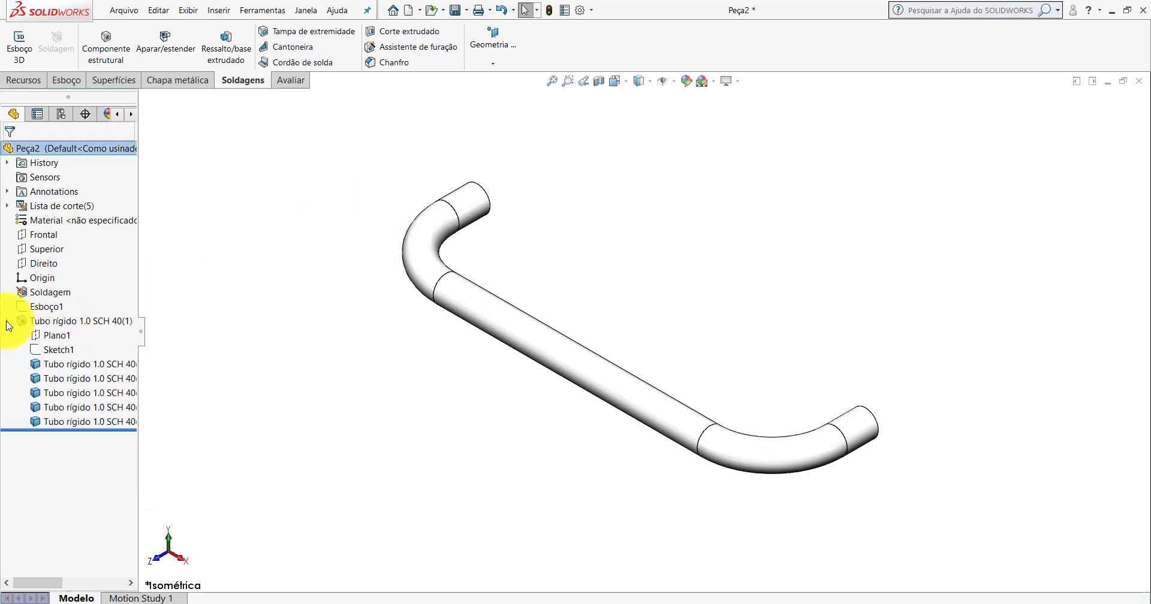
{"action": "right_click", "coordinate": [53, 351]}
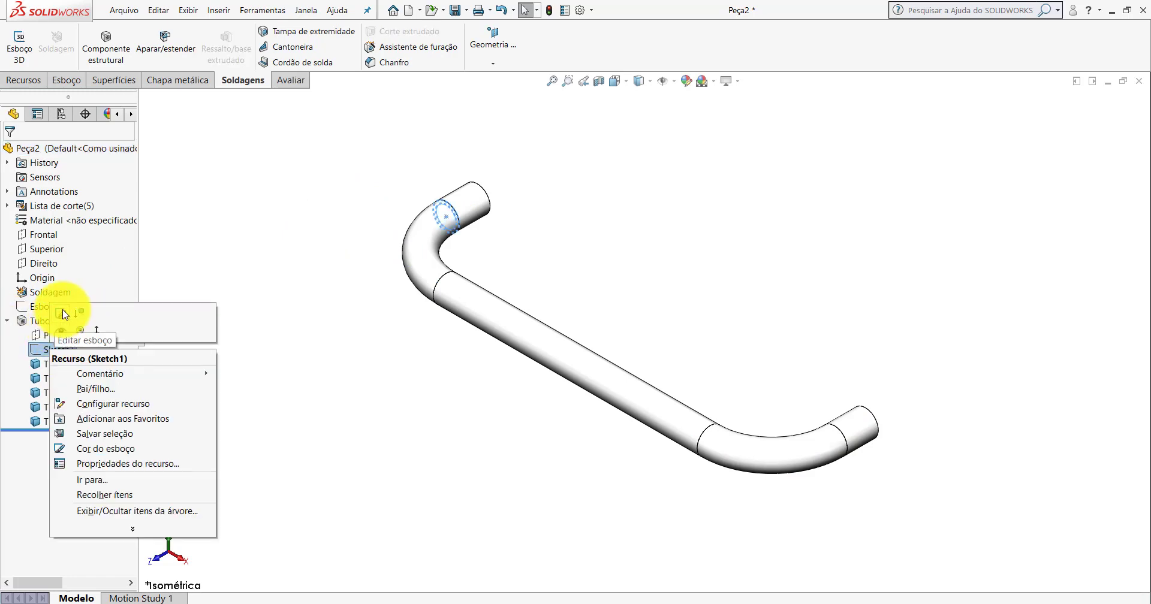
{"action": "left_click", "coordinate": [63, 314]}
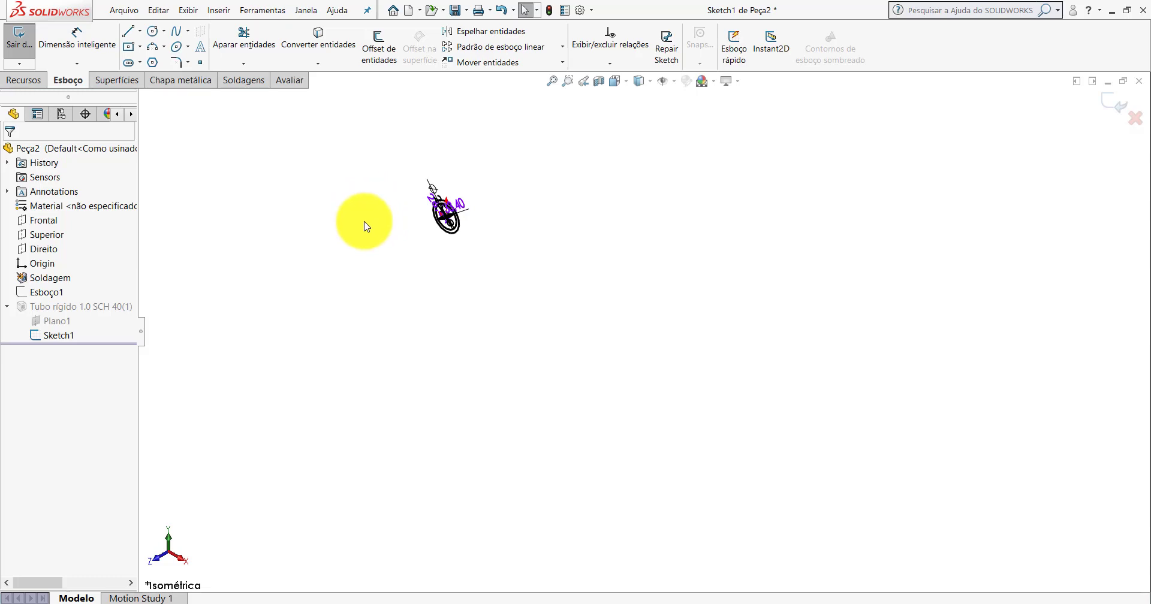
{"action": "key", "text": "space"}
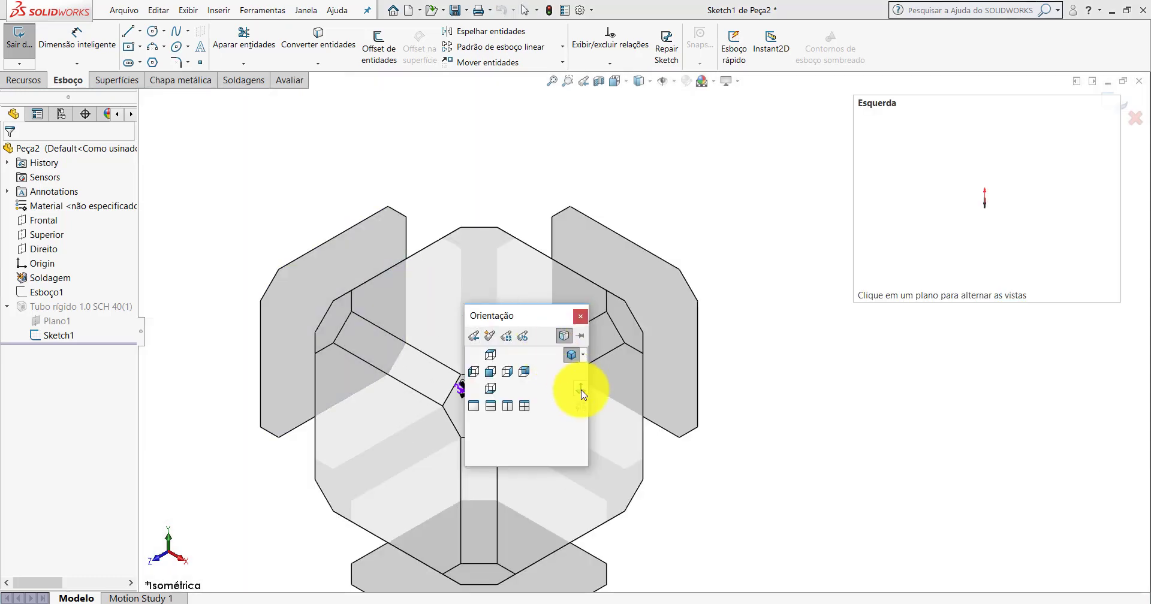
{"action": "left_click", "coordinate": [581, 390]}
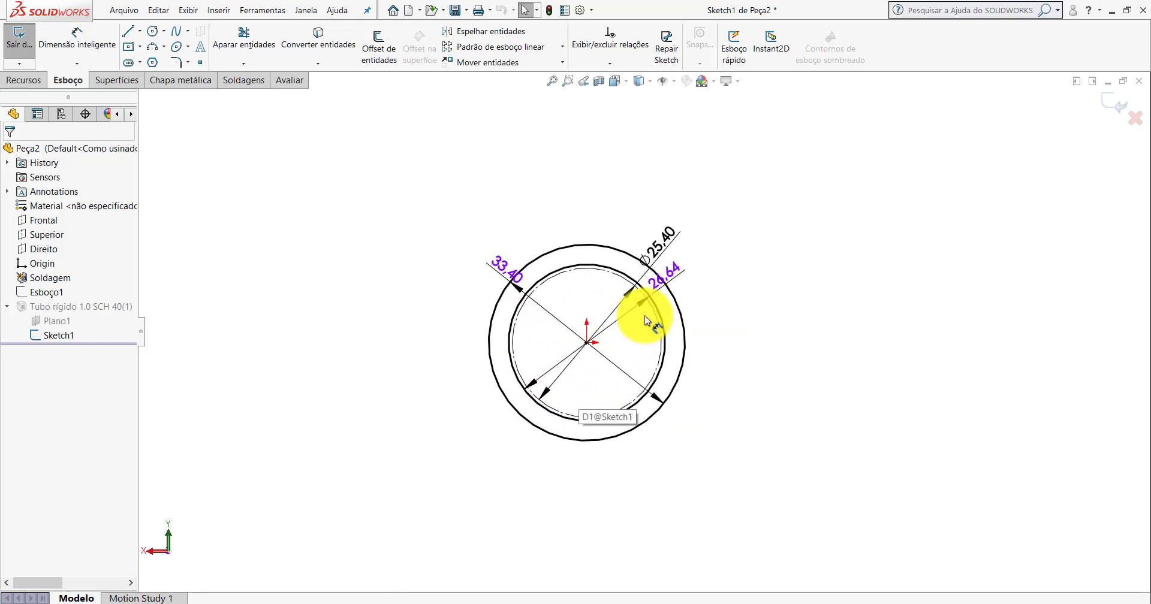
{"action": "scroll", "coordinate": [645, 315], "scroll_direction": "down", "scroll_amount": 4}
- Delete the 26.64, 25.40 and 33.40 diameter dimensions and the dashed construction circle
{"action": "left_click_drag", "start_coordinate": [713, 229], "coordinate": [629, 314]}
{"action": "key", "text": "Delete"}
{"action": "left_click", "coordinate": [682, 176]}
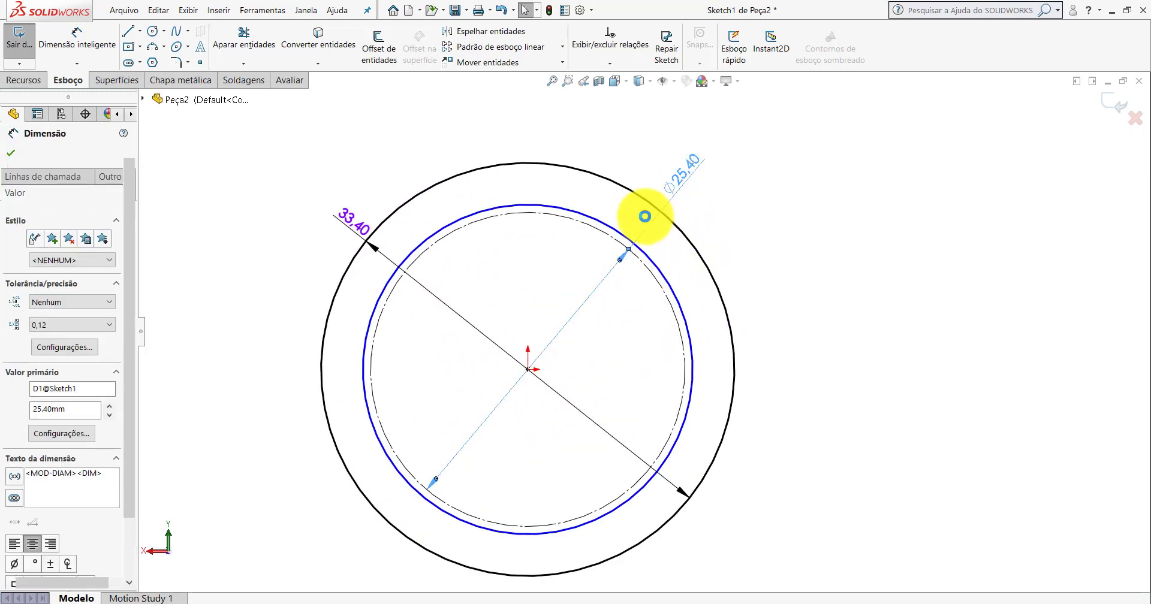
{"action": "key", "text": "Delete"}
{"action": "left_click", "coordinate": [344, 222]}
{"action": "key", "text": "Delete"}
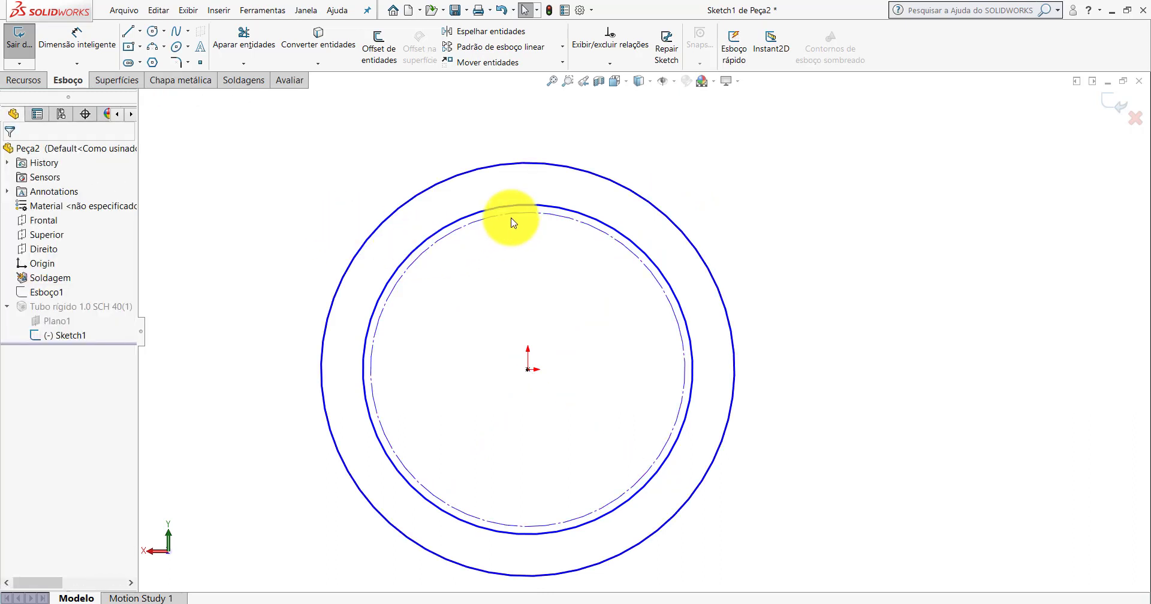
{"action": "left_click", "coordinate": [521, 217]}
{"action": "key", "text": "Delete"}
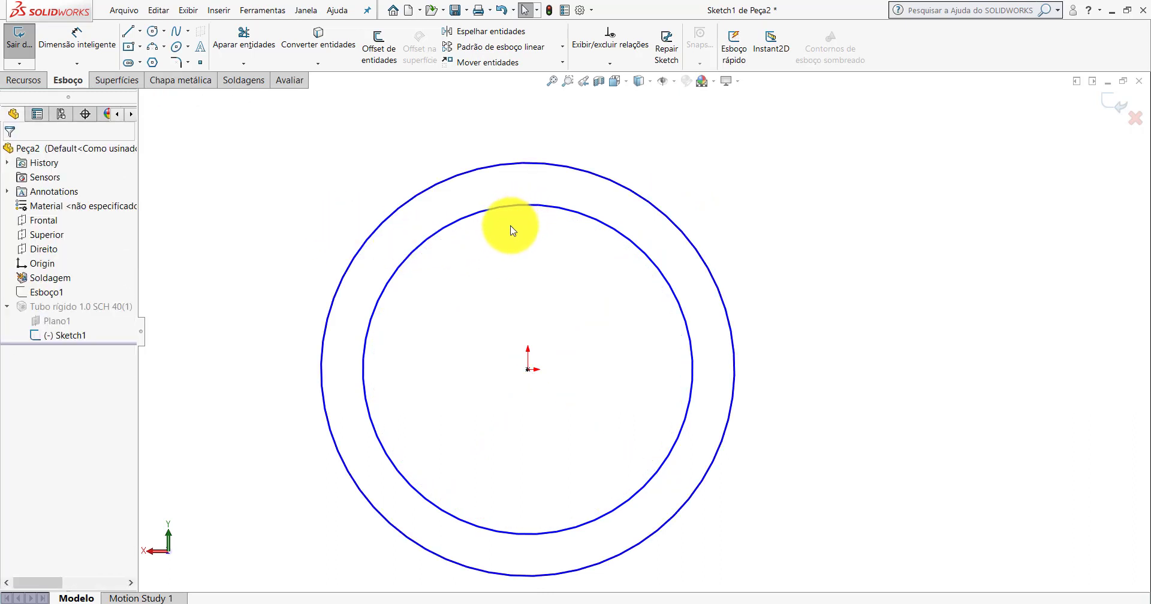
- Dimension the outer circle to 25.40 mm and shrink the inner circle inside it
{"action": "left_click", "coordinate": [77, 37]}
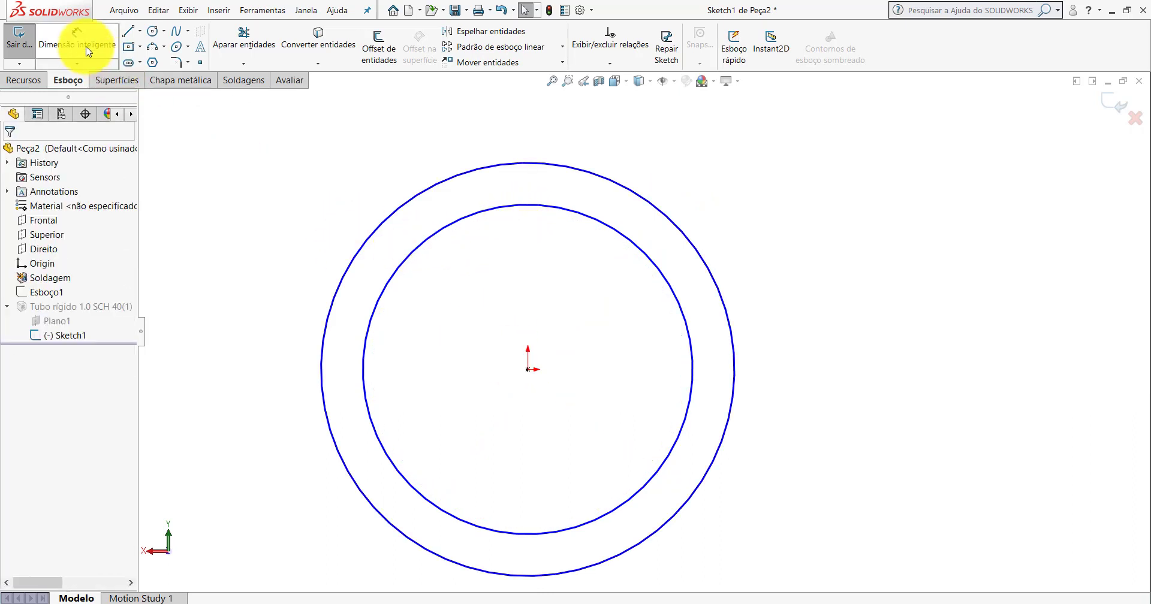
{"action": "left_click", "coordinate": [642, 199]}
{"action": "left_click", "coordinate": [750, 168]}
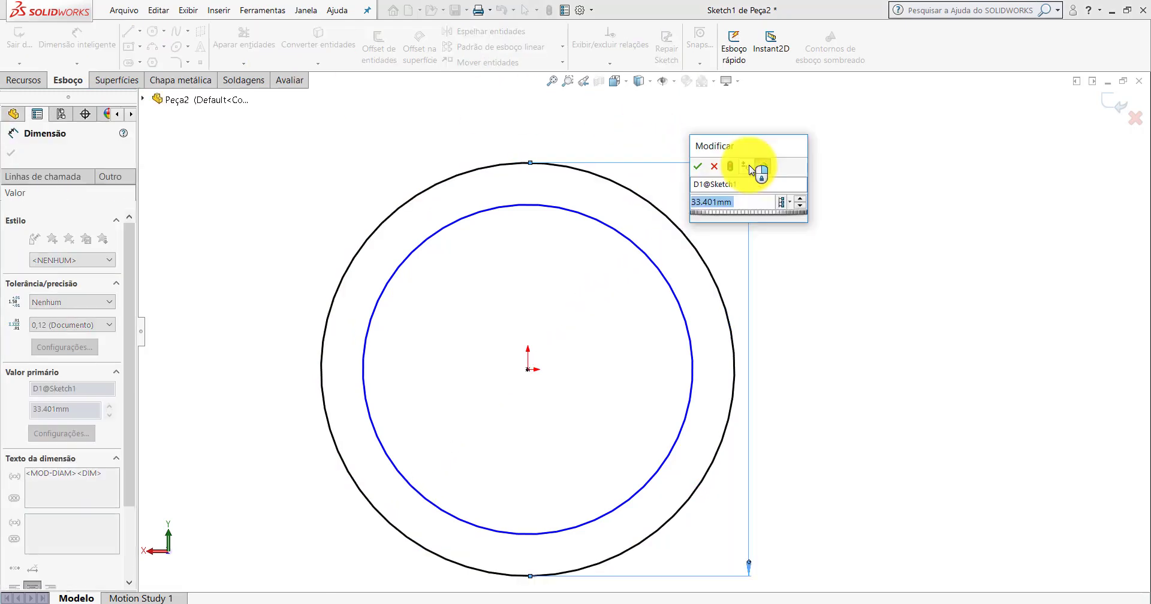
{"action": "type", "text": "25,4"}
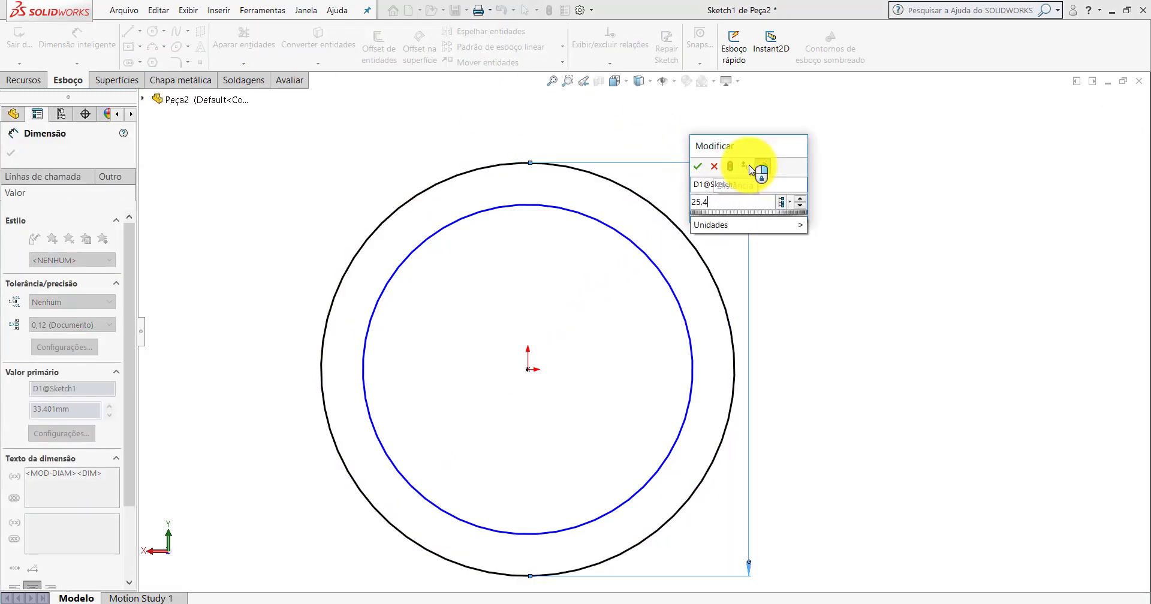
{"action": "key", "text": "Return"}
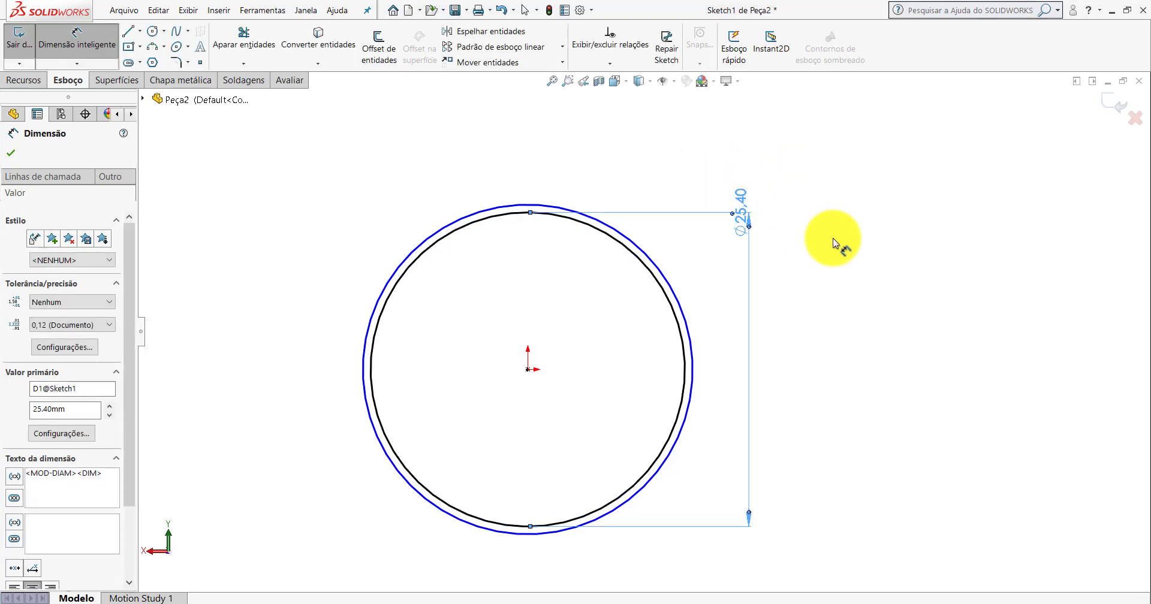
{"action": "key", "text": "Escape"}
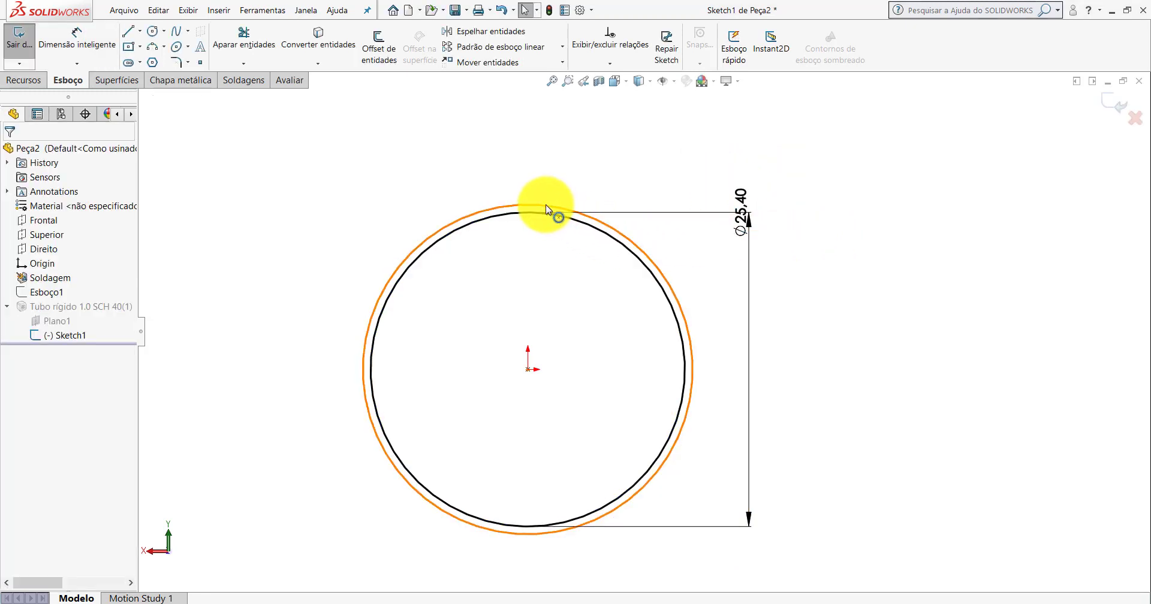
{"action": "left_click_drag", "start_coordinate": [546, 208], "coordinate": [517, 273]}
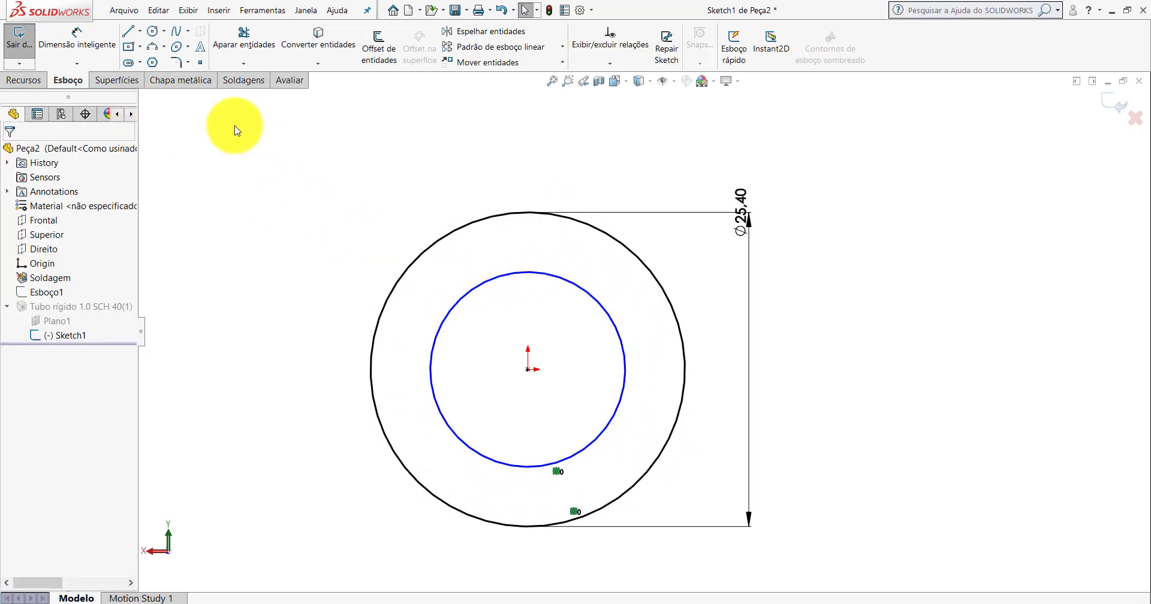
- Dimension the inner circle to 22.40 mm diameter
{"action": "left_click", "coordinate": [99, 45]}
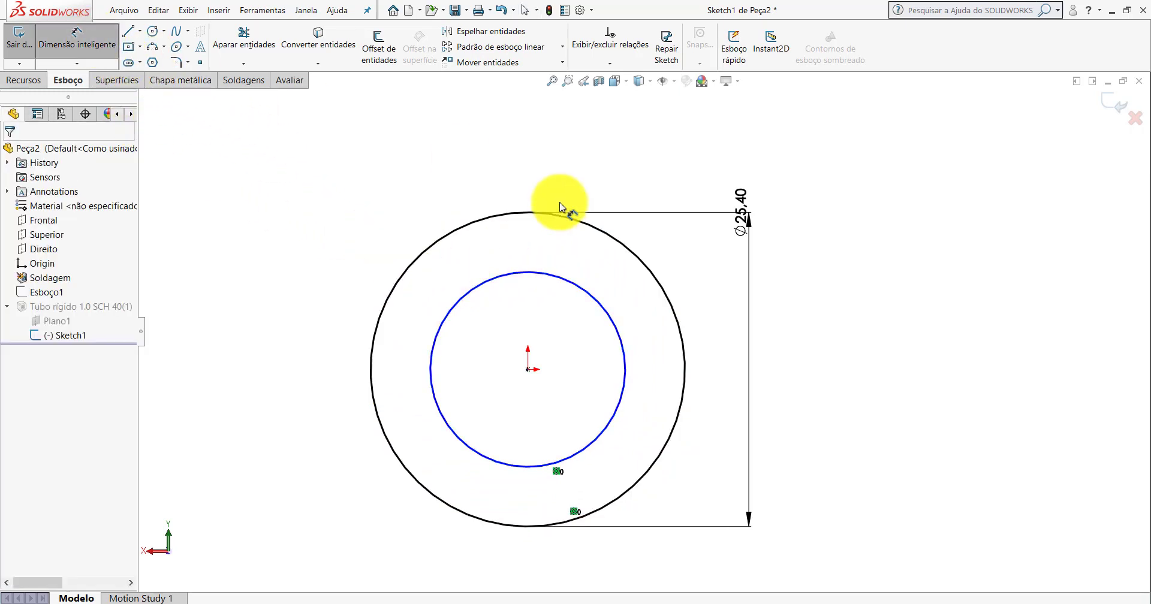
{"action": "left_click", "coordinate": [529, 277]}
{"action": "left_click", "coordinate": [260, 351]}
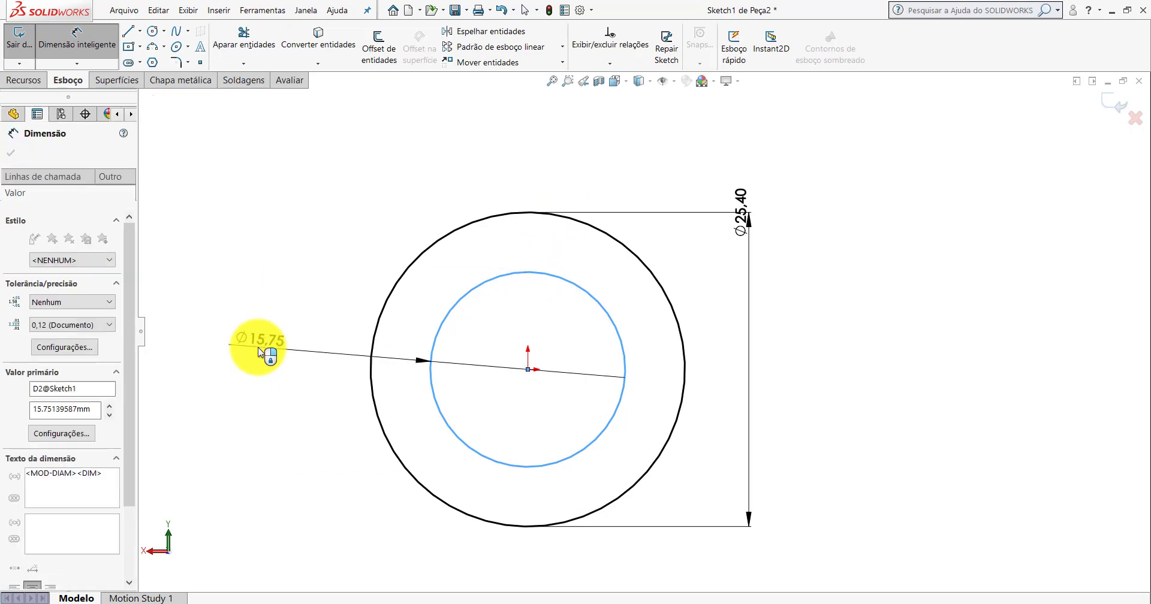
{"action": "left_click", "coordinate": [259, 350]}
{"action": "type", "text": "22,4"}
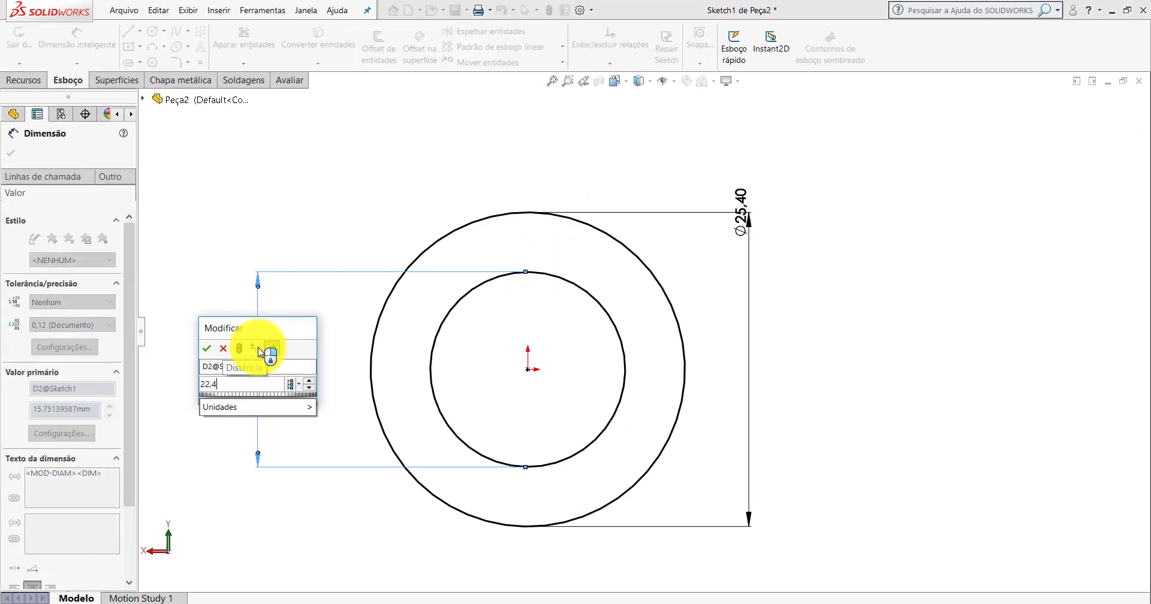
{"action": "key", "text": "Return"}
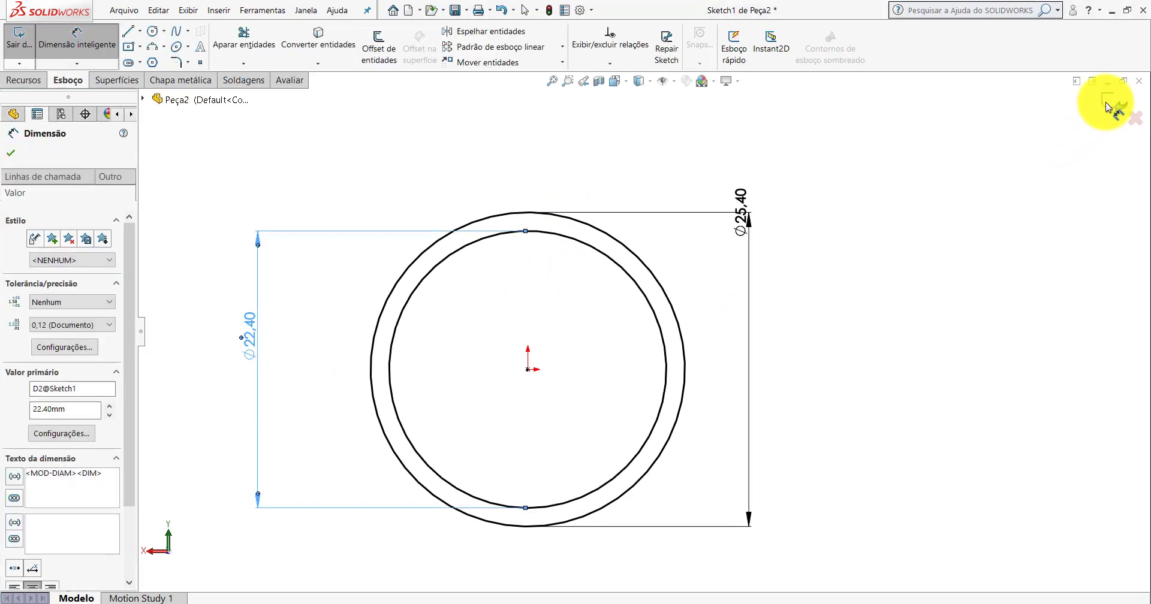
- Exit the sketch so the pipe rebuilds and view it isometrically
{"action": "left_click", "coordinate": [1113, 106]}
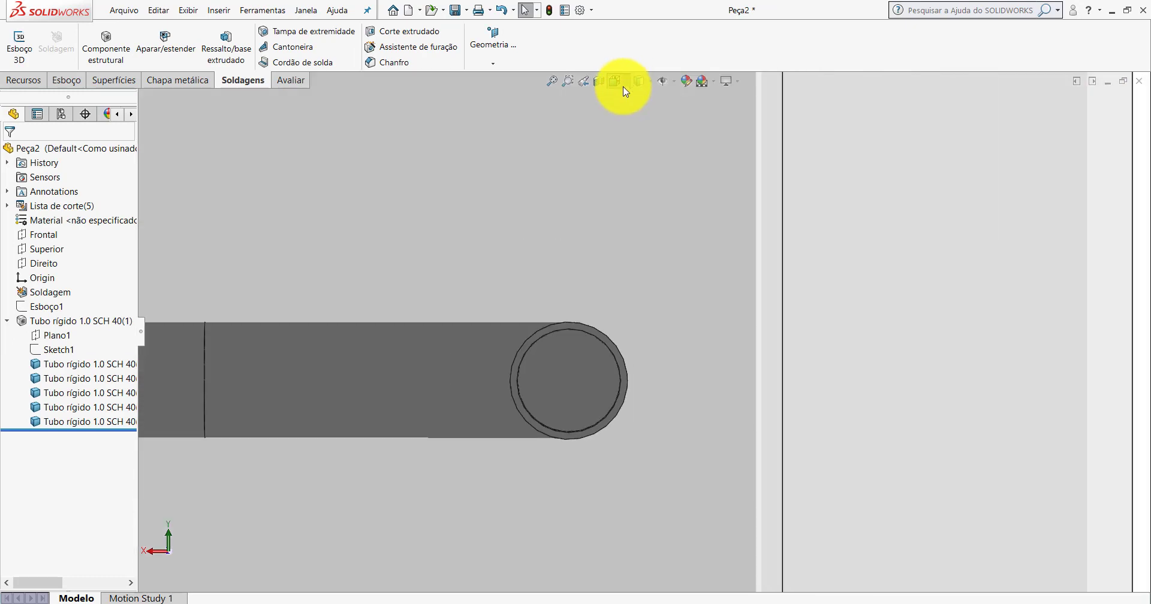
{"action": "left_click", "coordinate": [639, 81]}
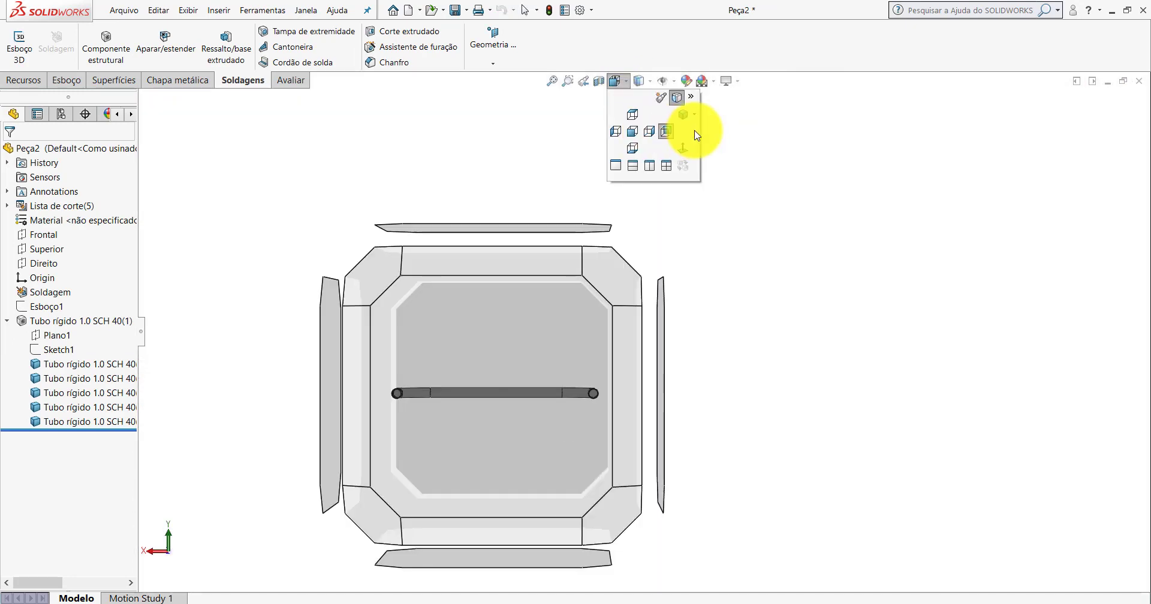
{"action": "left_click", "coordinate": [684, 124]}
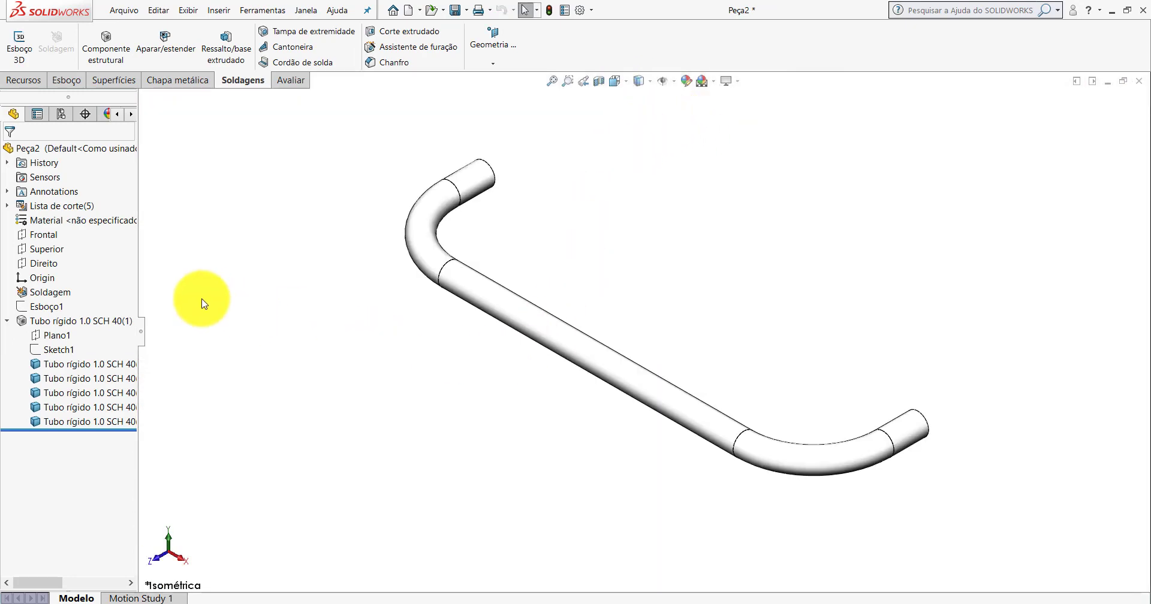
- Switch to the imported PP-TG(019)1700_2 part and view it from the Right
{"action": "left_click", "coordinate": [427, 557]}
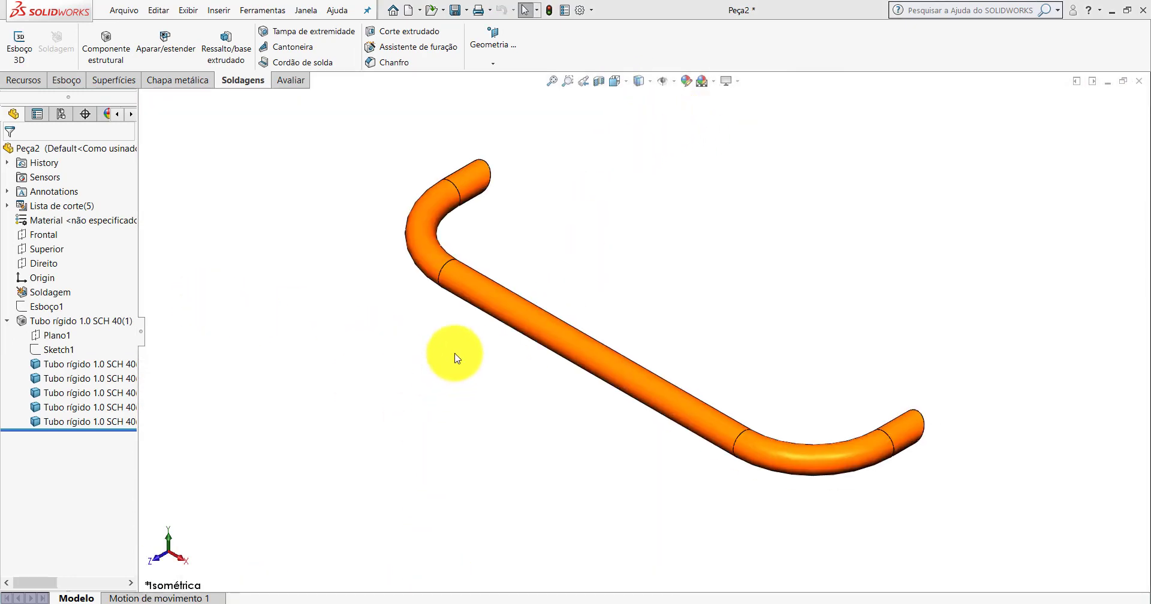
{"action": "key", "text": "space"}
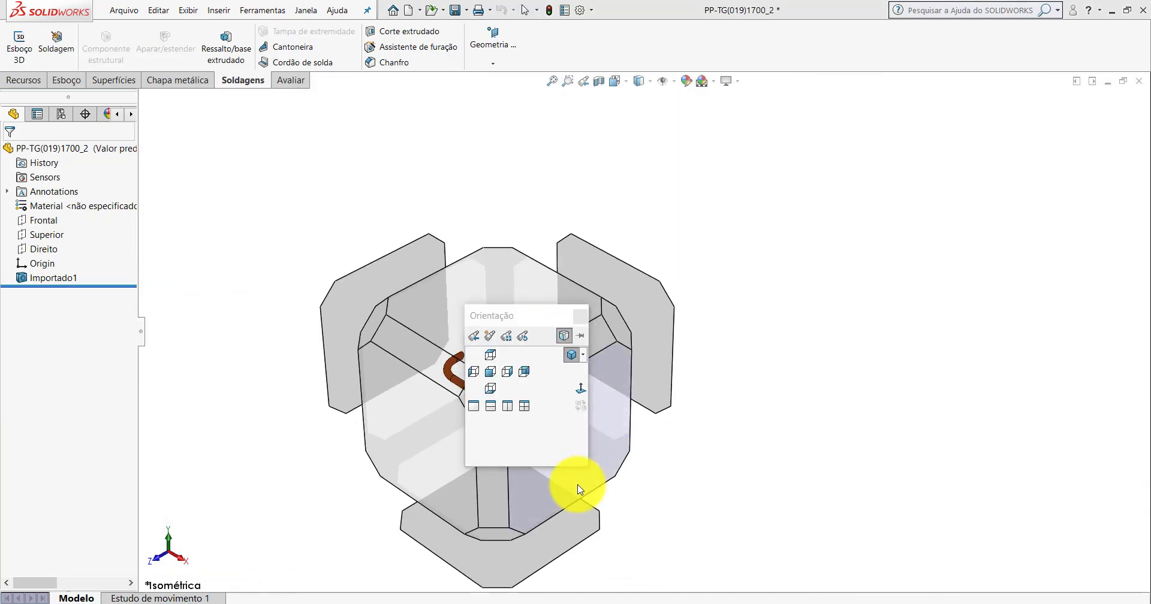
{"action": "left_click", "coordinate": [580, 483]}
{"action": "scroll", "coordinate": [921, 356], "scroll_direction": "down", "scroll_amount": 2}
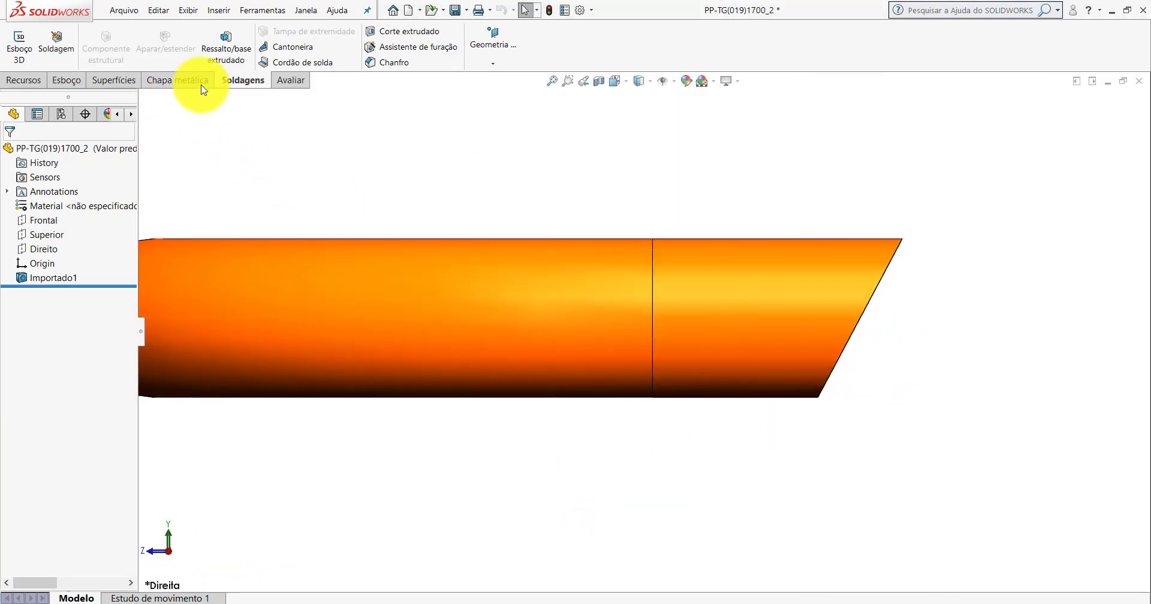
- Measure the slanted end edge (85.16 mm) and its 36.70 mm span to the vertical edge
{"action": "left_click", "coordinate": [288, 80]}
{"action": "left_click", "coordinate": [93, 43]}
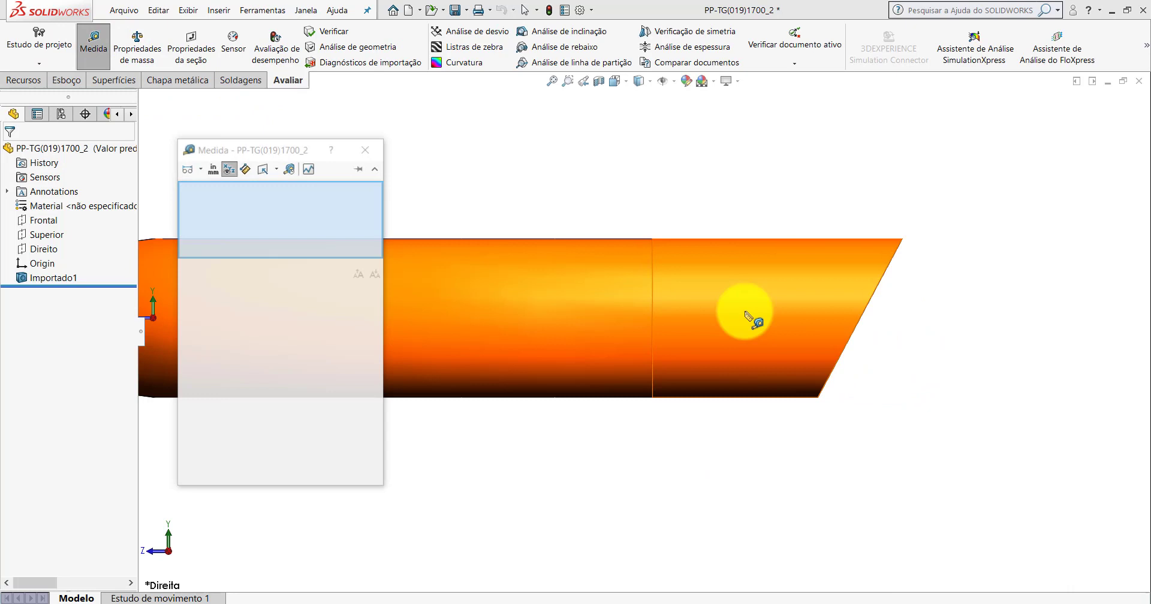
{"action": "left_click", "coordinate": [871, 303]}
{"action": "scroll", "coordinate": [864, 326], "scroll_direction": "down", "scroll_amount": 2}
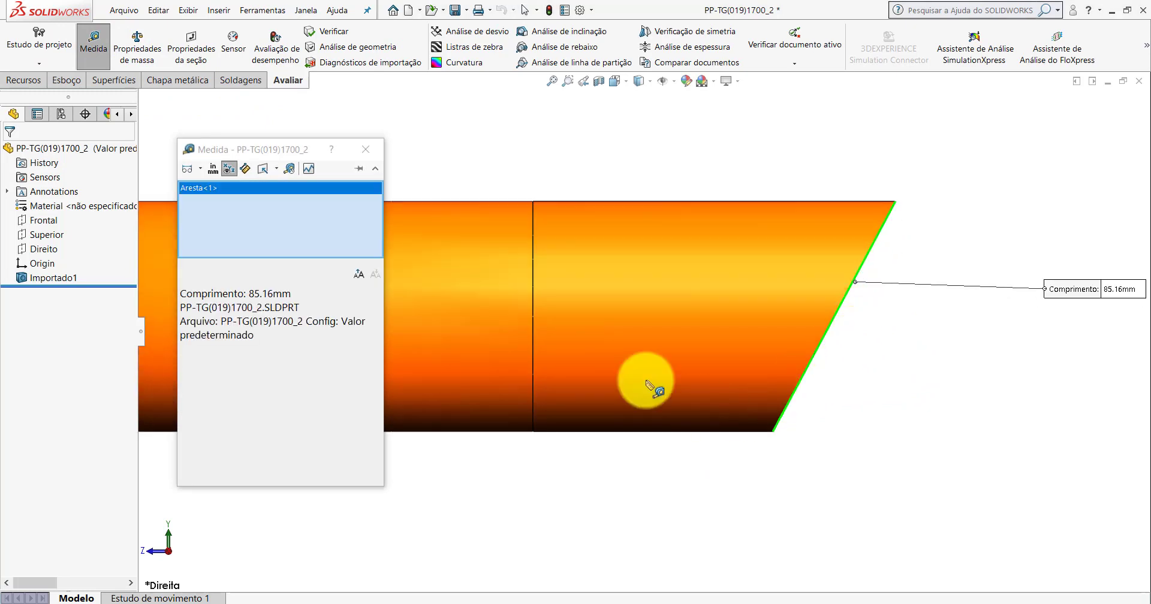
{"action": "left_click", "coordinate": [533, 307]}
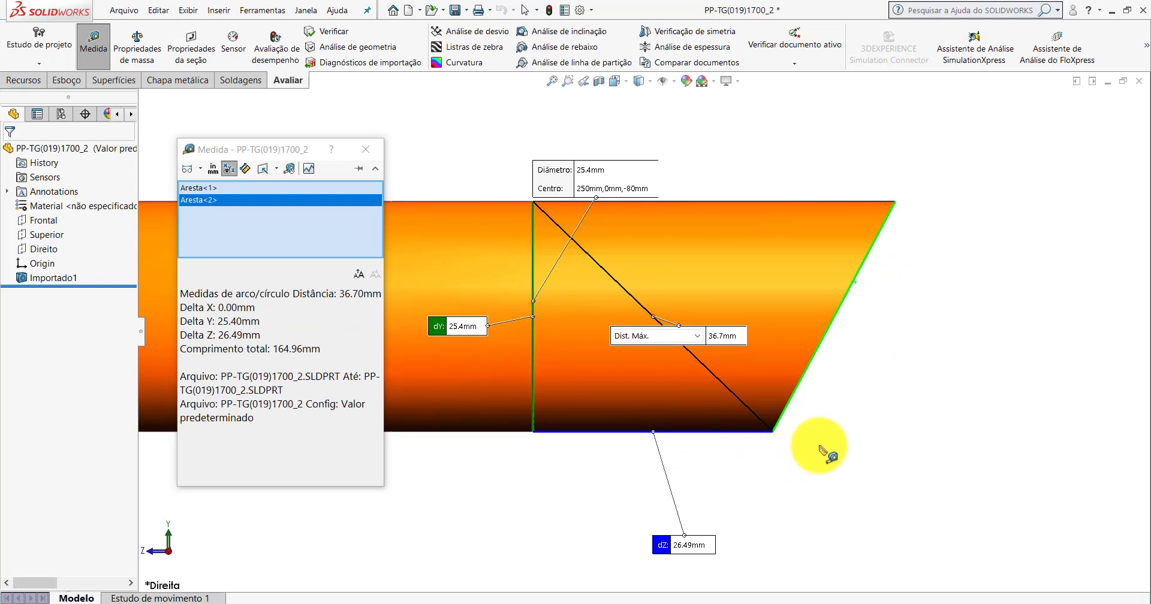
{"action": "left_click", "coordinate": [764, 444]}
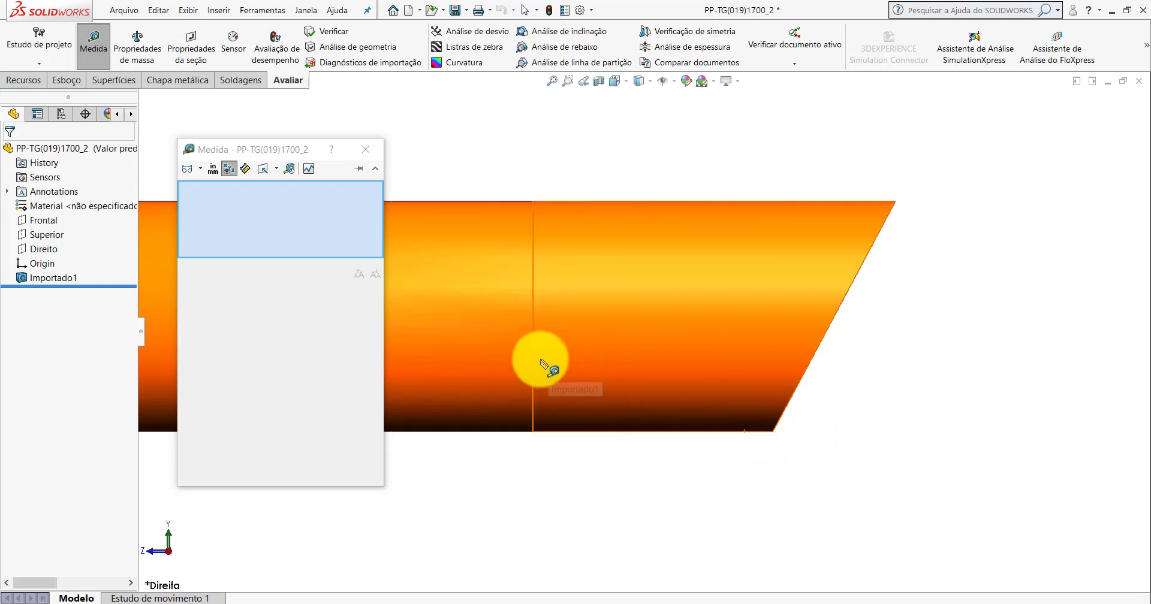
{"action": "left_click", "coordinate": [534, 358]}
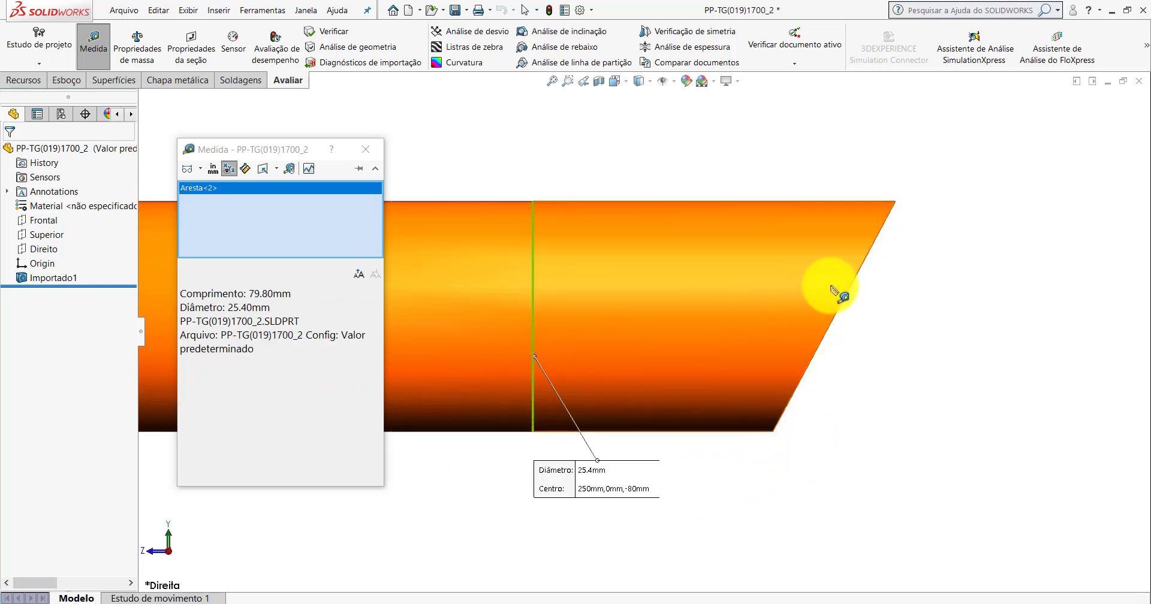
{"action": "left_click", "coordinate": [867, 261]}
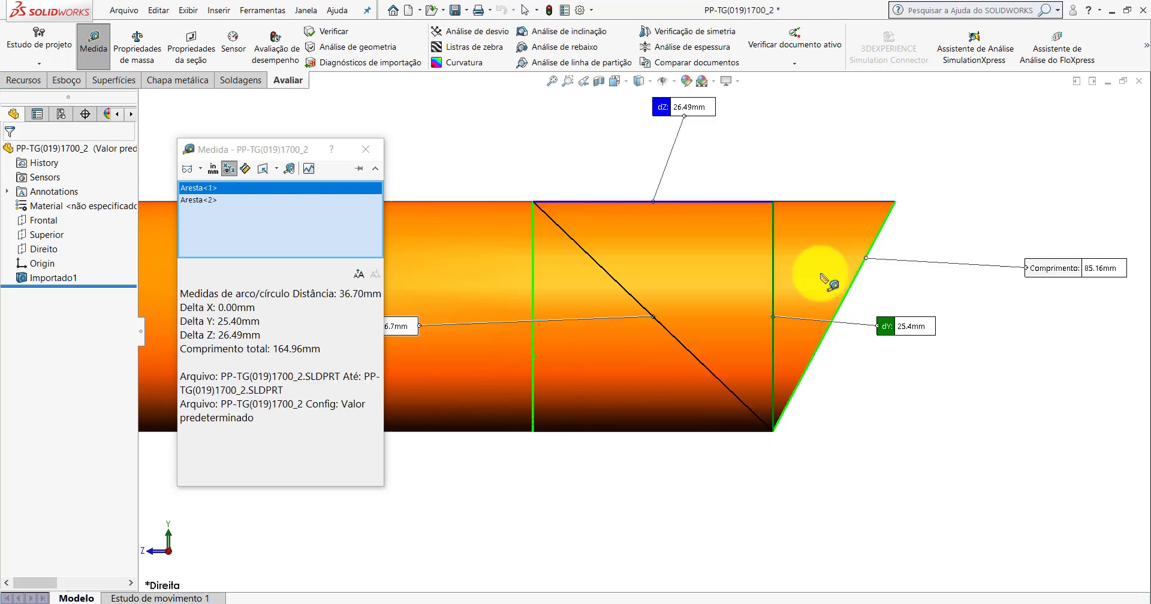
{"action": "left_click", "coordinate": [365, 149]}
{"action": "key", "text": "z"}
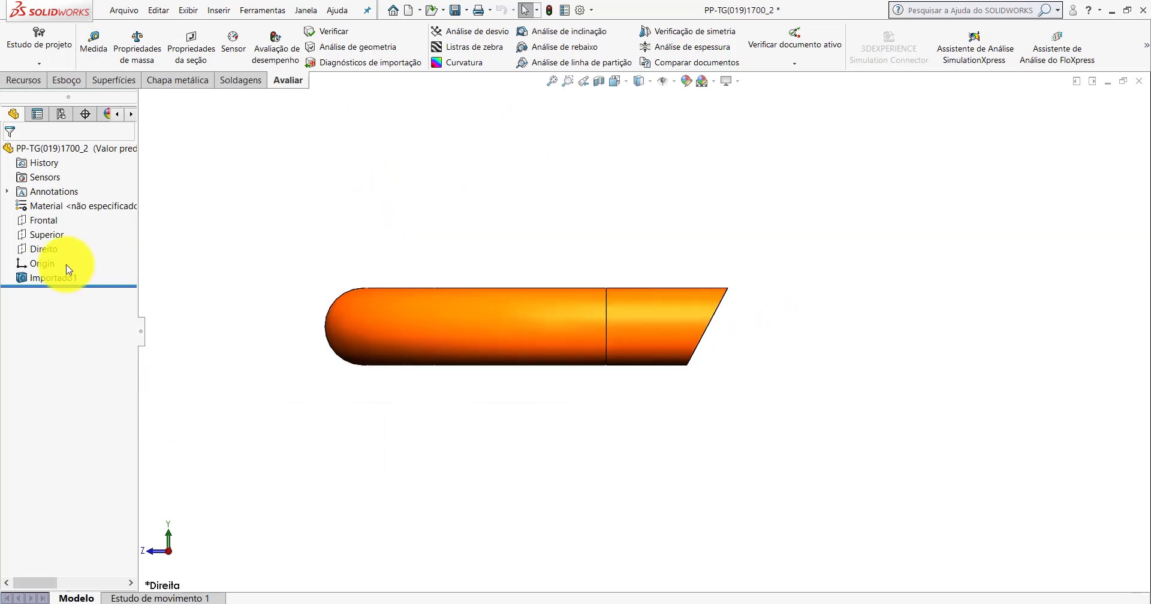
{"action": "left_click", "coordinate": [45, 250]}
{"action": "left_click", "coordinate": [57, 234]}
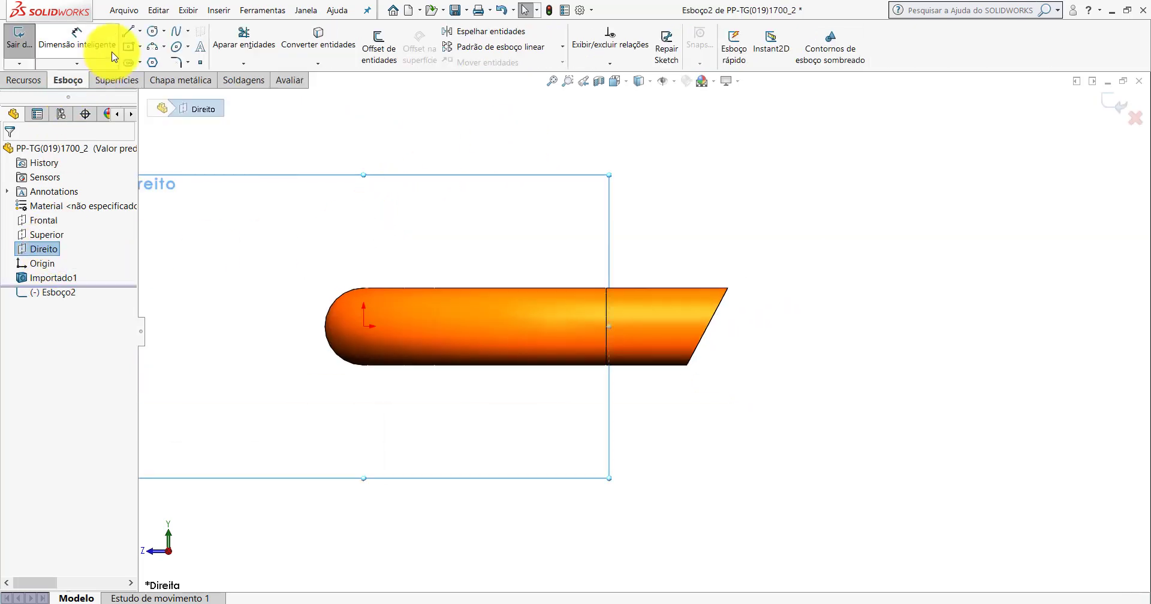
{"action": "left_click", "coordinate": [140, 30]}
{"action": "scroll", "coordinate": [727, 339], "scroll_direction": "down", "scroll_amount": 2}
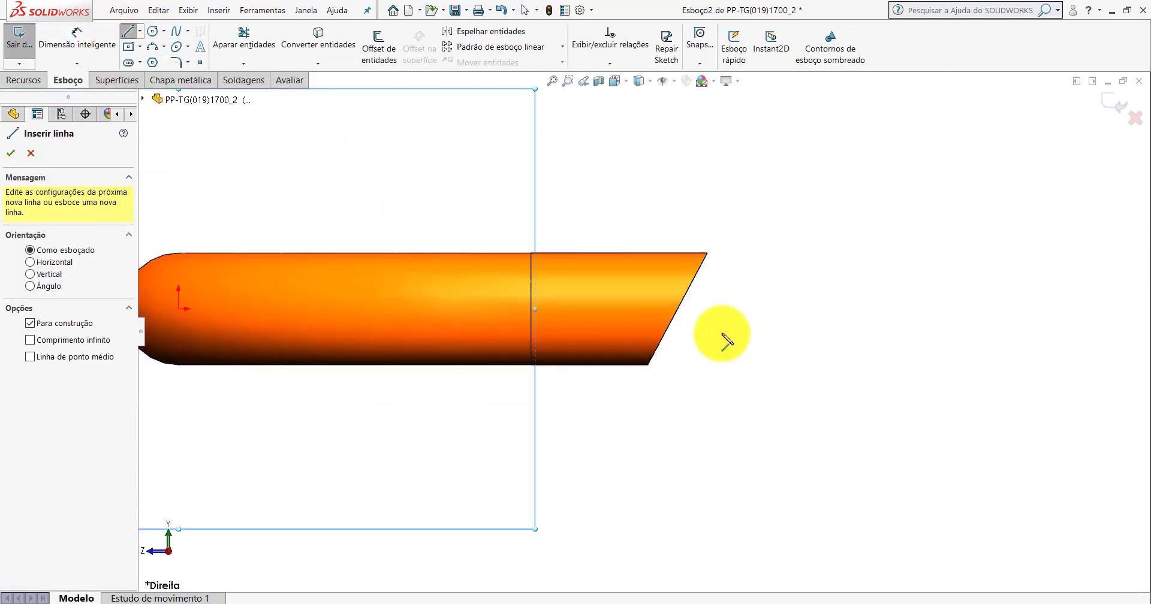
{"action": "scroll", "coordinate": [727, 339], "scroll_direction": "down", "scroll_amount": 2}
{"action": "left_click", "coordinate": [672, 184]}
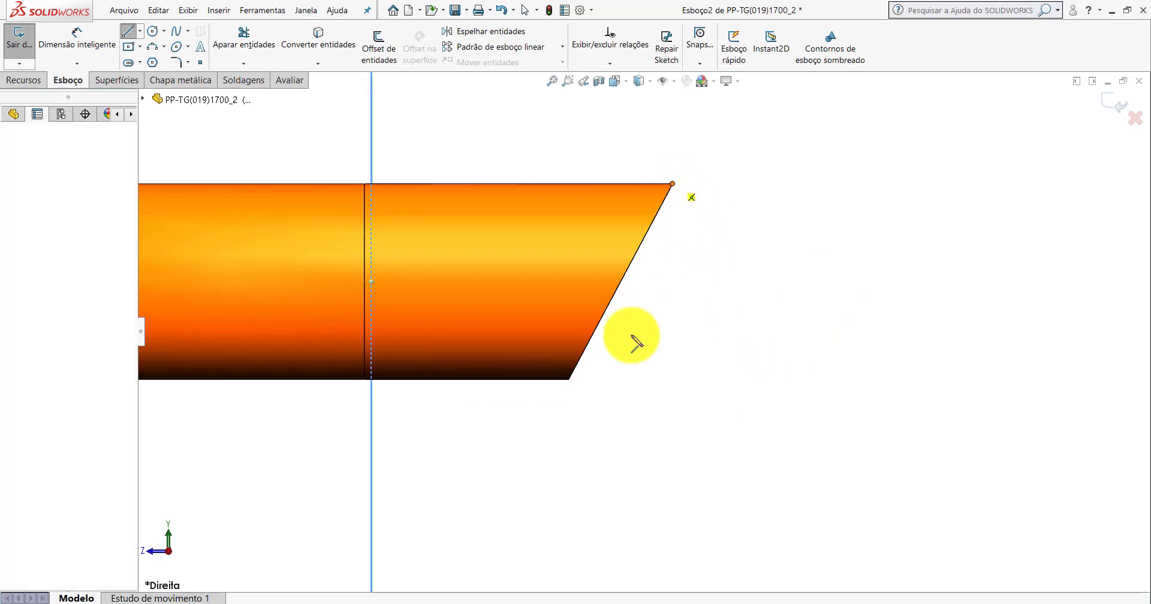
{"action": "left_click", "coordinate": [569, 380]}
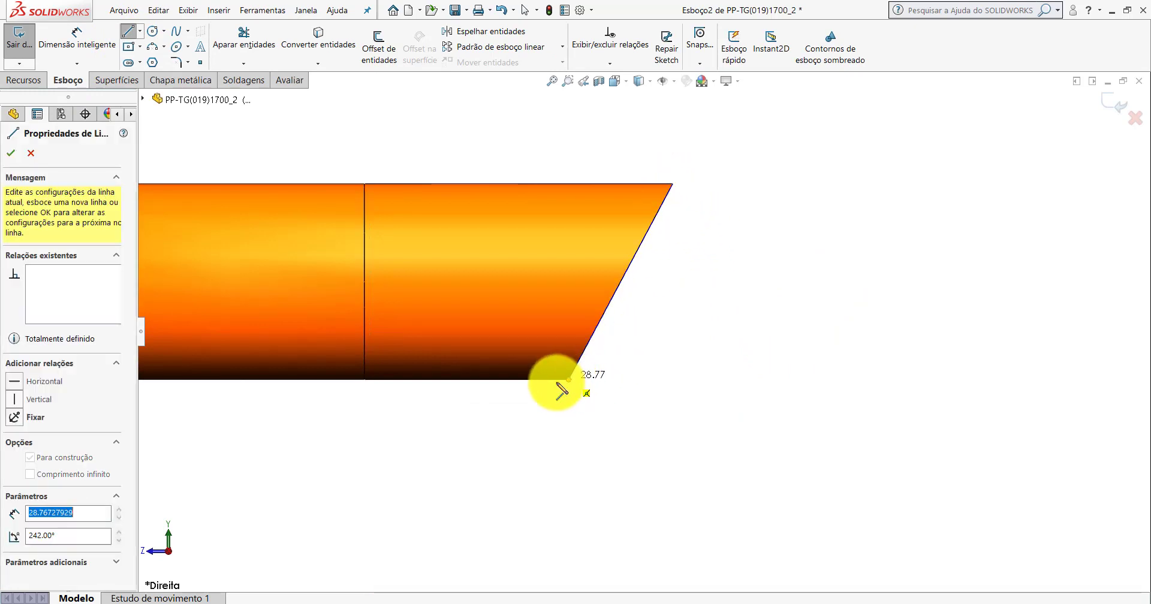
{"action": "double_click", "coordinate": [521, 379]}
{"action": "left_click", "coordinate": [76, 37]}
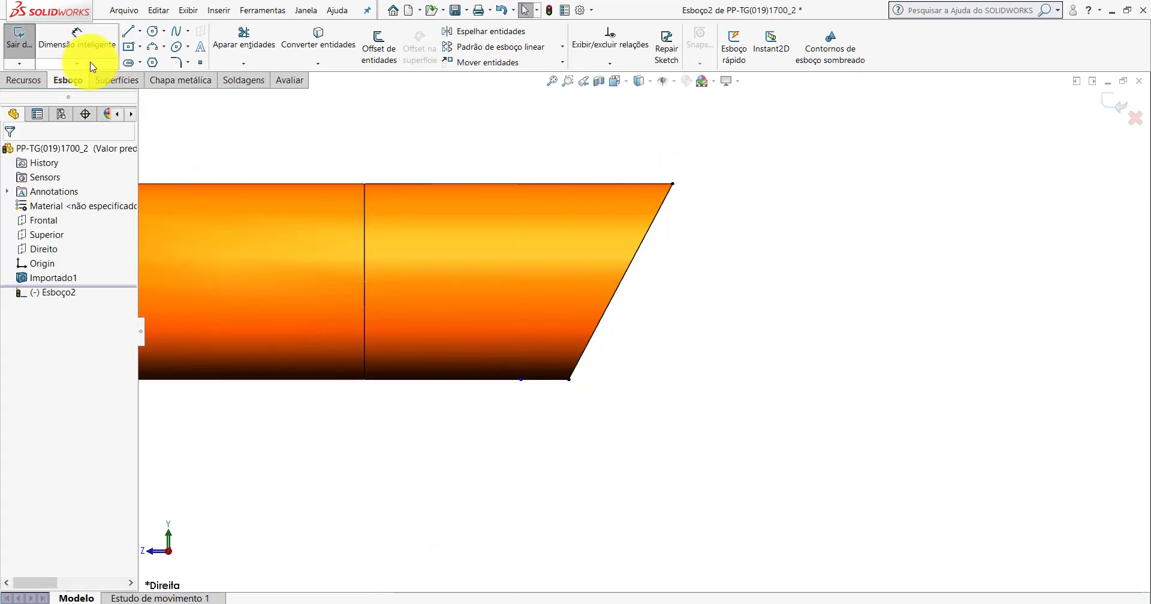
{"action": "left_click", "coordinate": [564, 379]}
{"action": "left_click", "coordinate": [582, 353]}
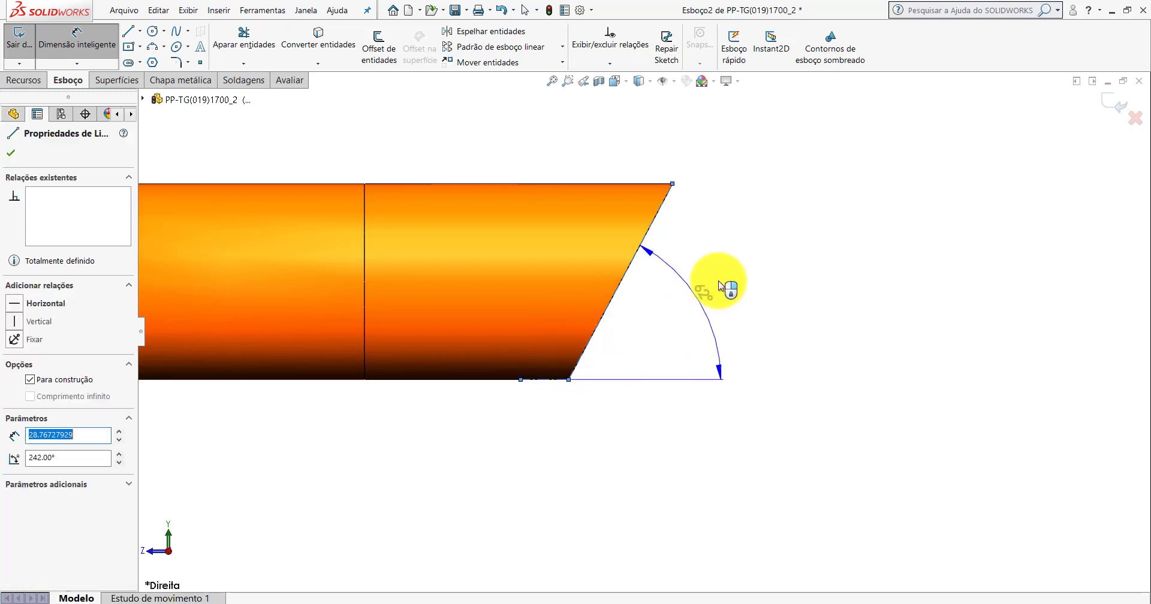
{"action": "key", "text": "Escape"}
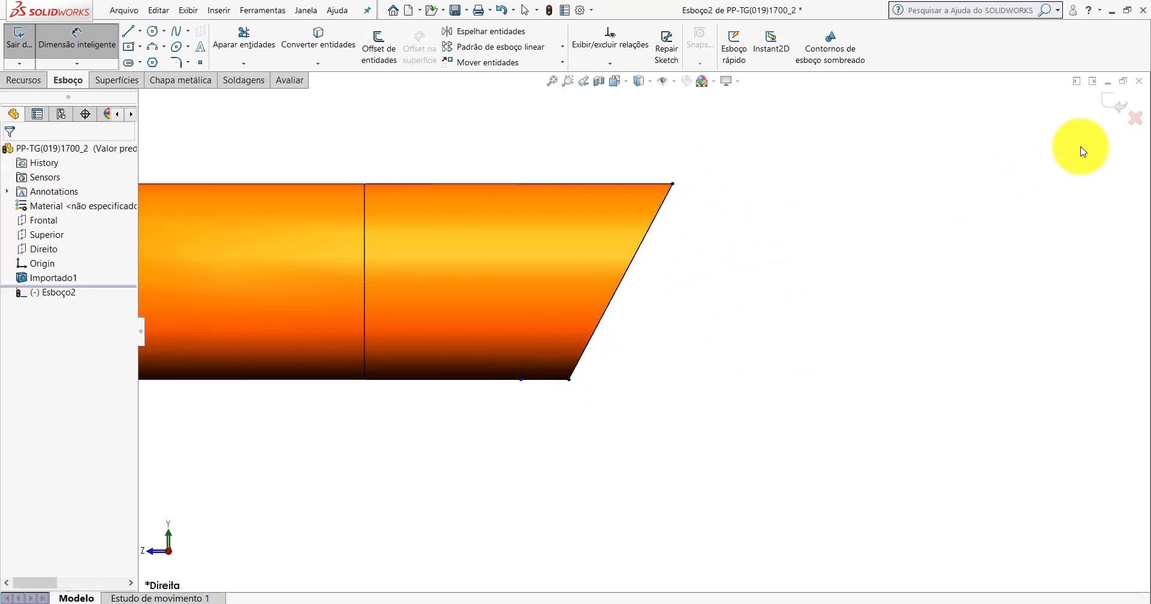
{"action": "left_click", "coordinate": [1135, 118]}
- Discard the sketch changes and start a new sketch on Peça2's Direito plane, viewed from the right
{"action": "left_click", "coordinate": [641, 331]}
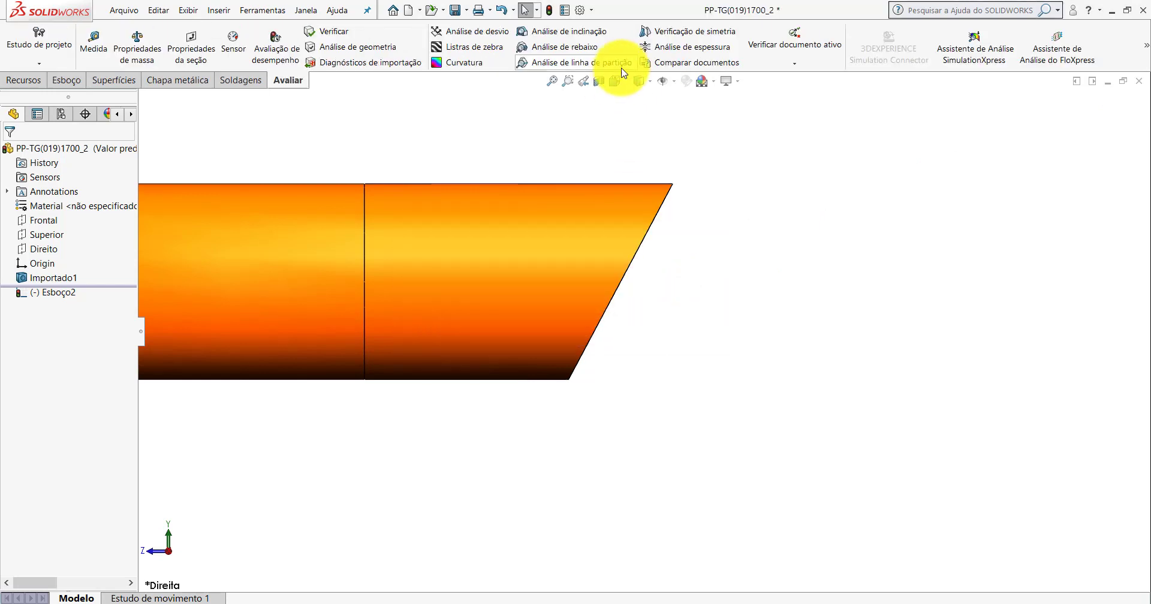
{"action": "left_click", "coordinate": [609, 540]}
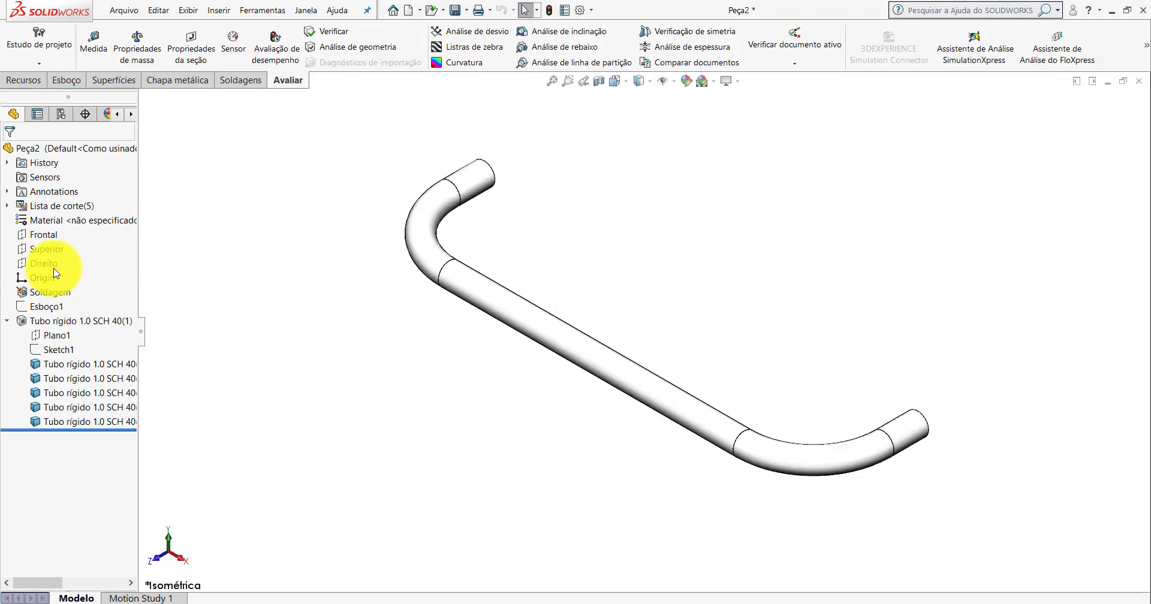
{"action": "left_click", "coordinate": [53, 268]}
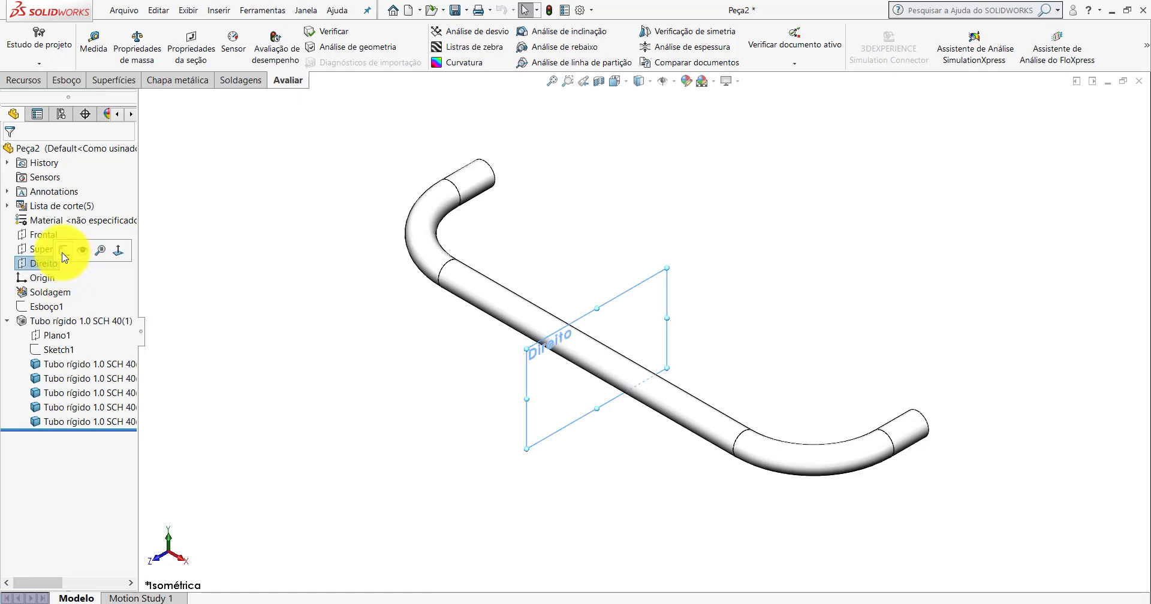
{"action": "left_click", "coordinate": [63, 251]}
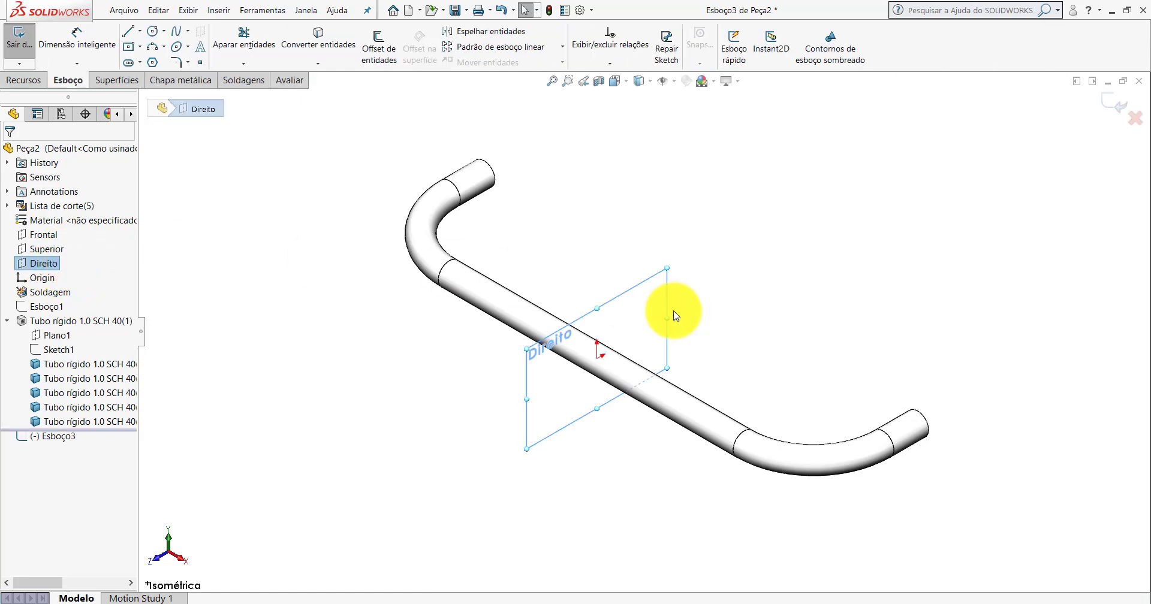
{"action": "key", "text": "space"}
{"action": "left_click", "coordinate": [580, 387]}
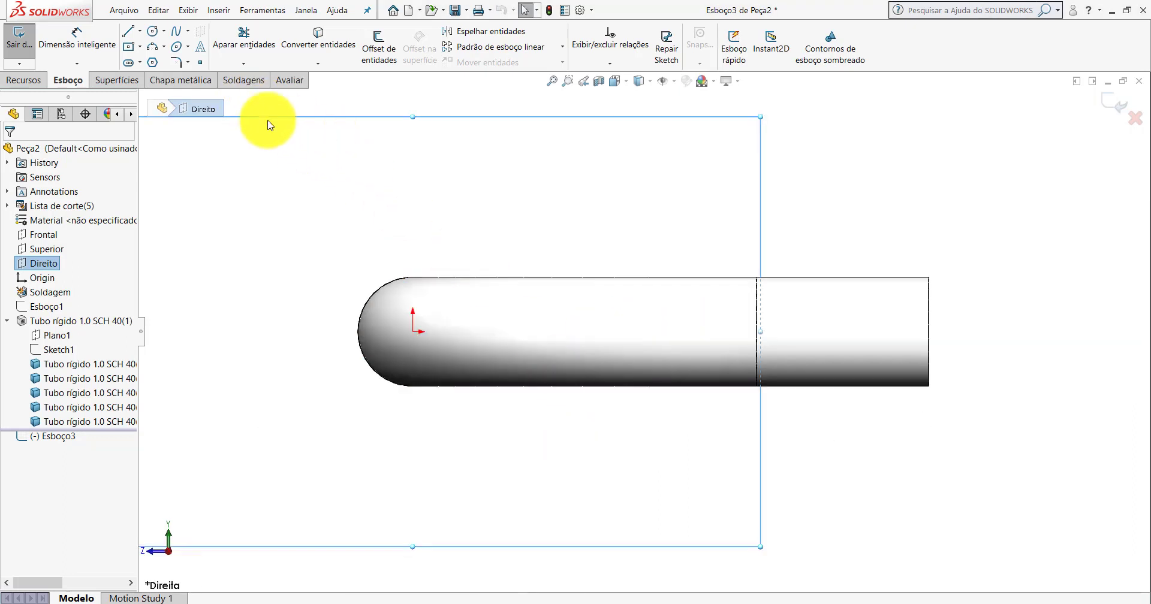
- Draw a slanted line from the tube's top-right corner to its bottom edge
{"action": "left_click", "coordinate": [128, 33]}
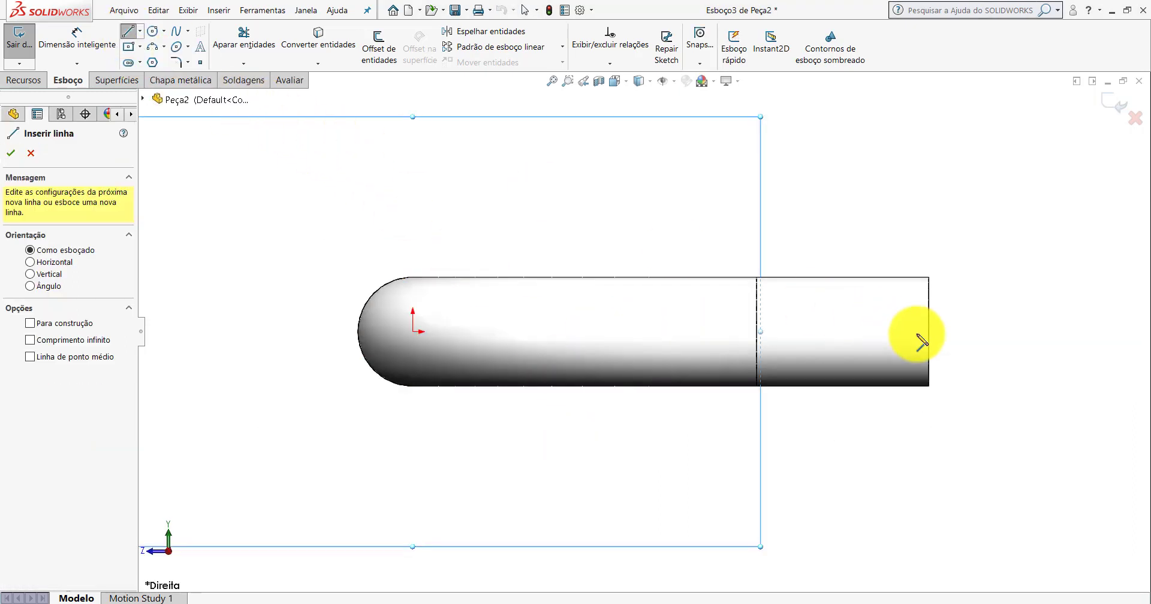
{"action": "scroll", "coordinate": [920, 334], "scroll_direction": "down", "scroll_amount": 5}
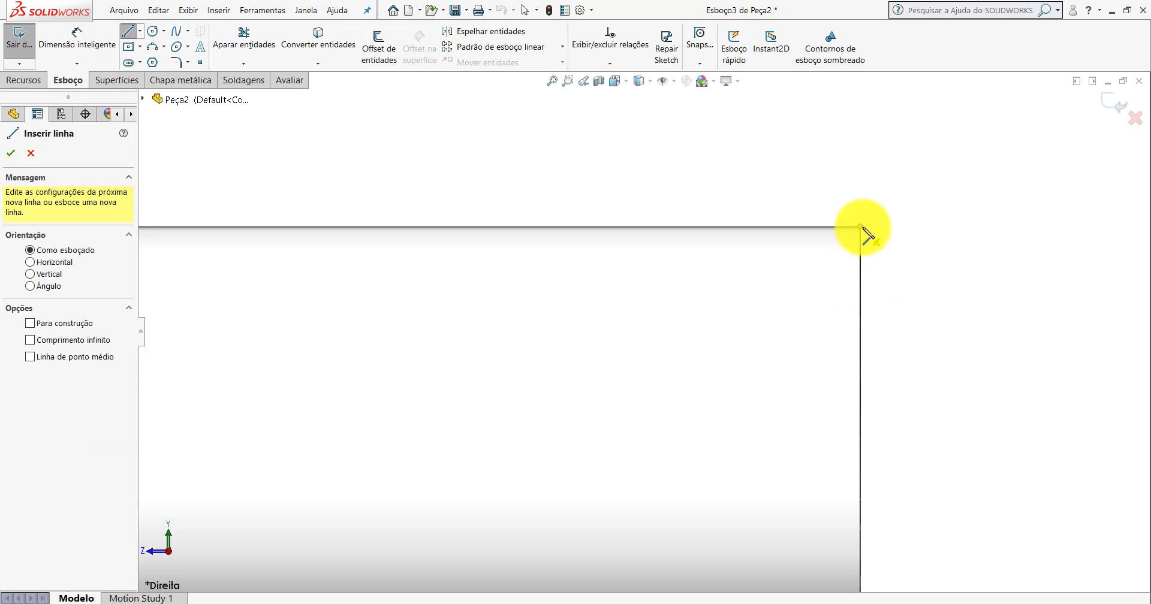
{"action": "left_click", "coordinate": [861, 228]}
{"action": "scroll", "coordinate": [750, 390], "scroll_direction": "up", "scroll_amount": 5}
{"action": "scroll", "coordinate": [641, 432], "scroll_direction": "down", "scroll_amount": 4}
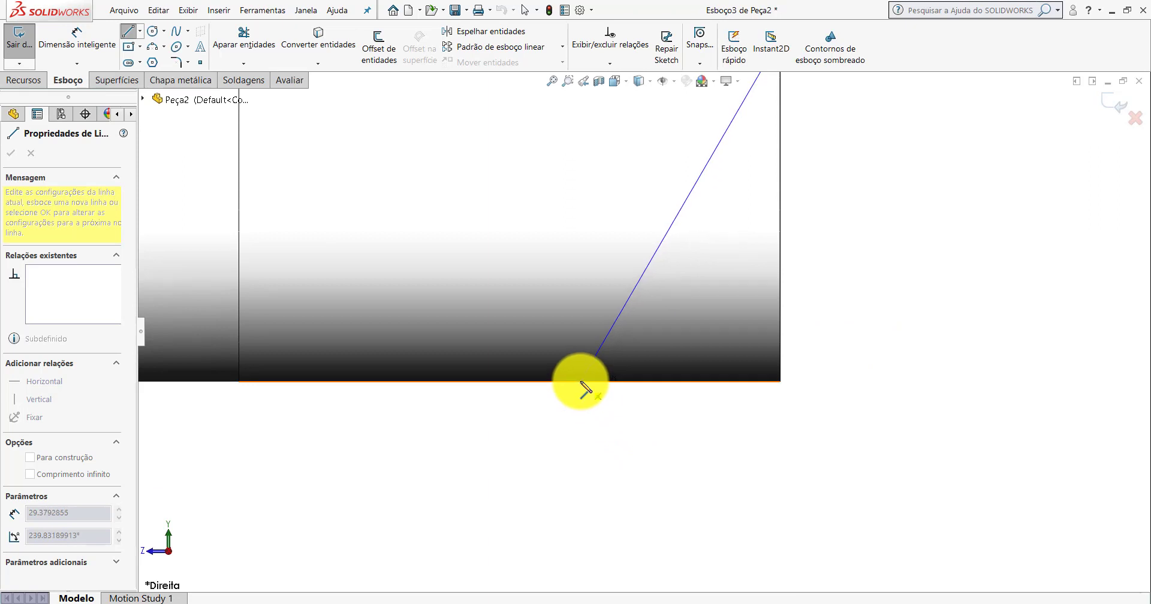
{"action": "left_click", "coordinate": [580, 382]}
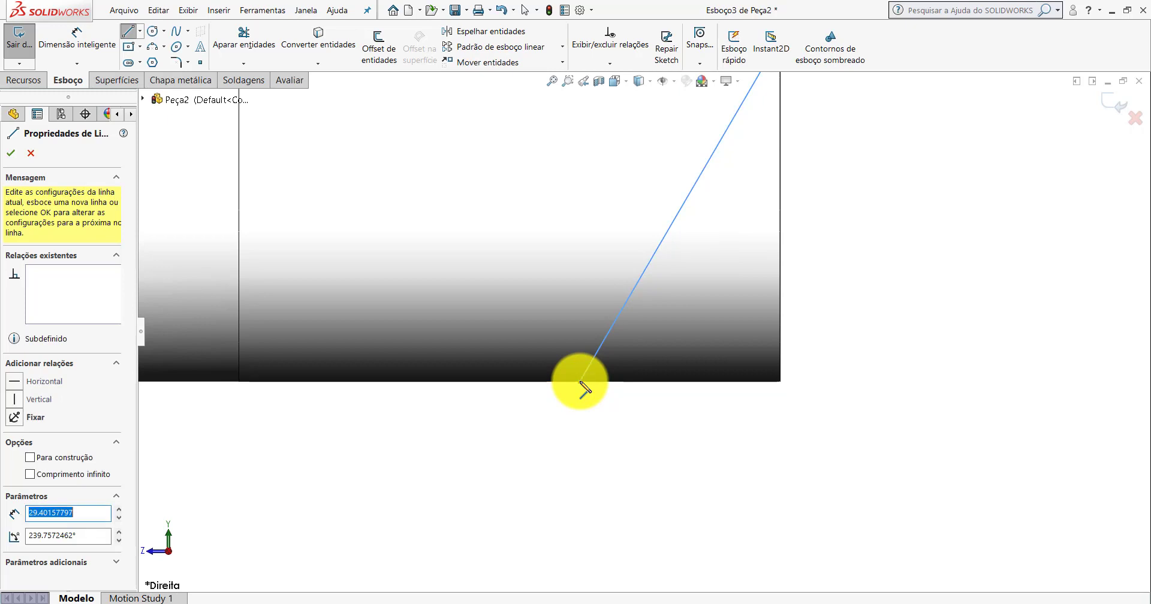
{"action": "key", "text": "Escape"}
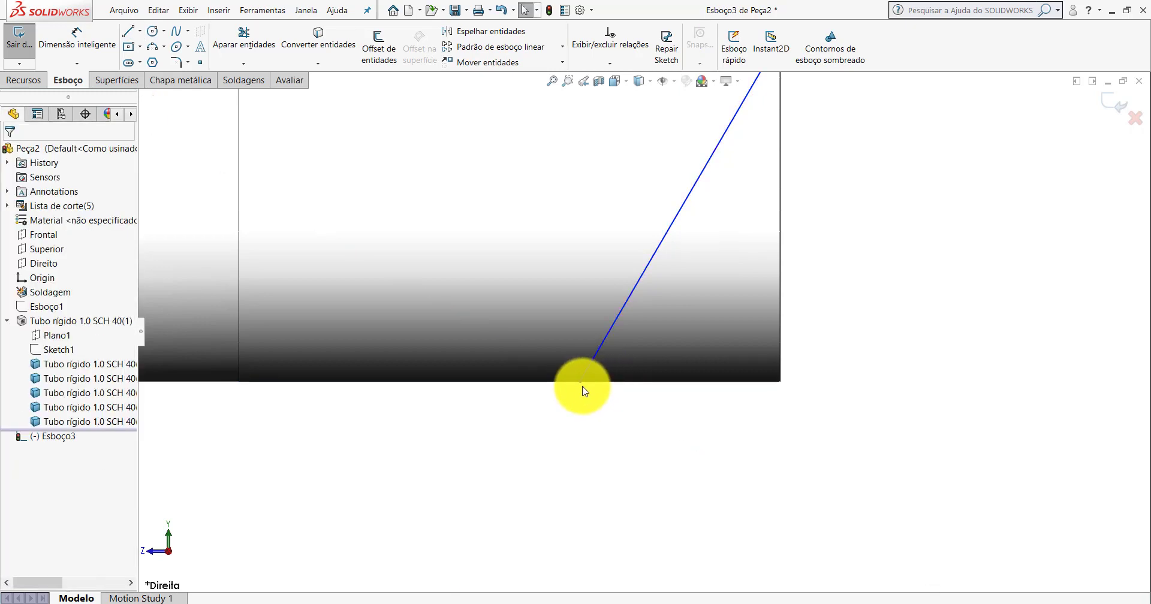
- Dimension the slanted line at 62° to the bottom edge
{"action": "left_click", "coordinate": [93, 50]}
{"action": "left_click", "coordinate": [703, 166]}
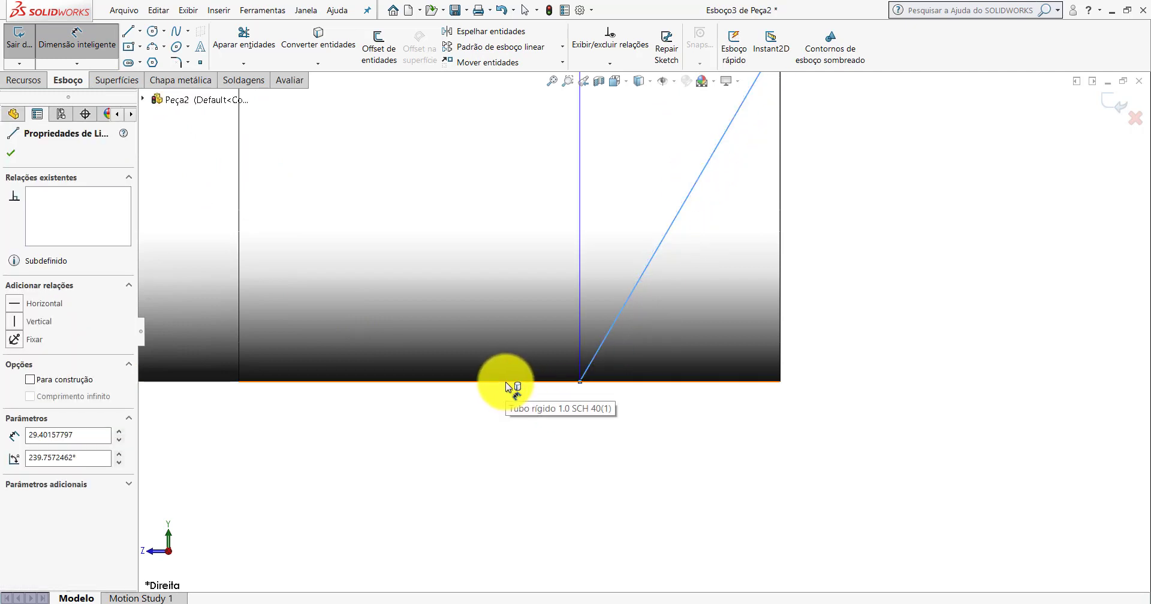
{"action": "left_click", "coordinate": [506, 383]}
{"action": "scroll", "coordinate": [836, 264], "scroll_direction": "up", "scroll_amount": 5}
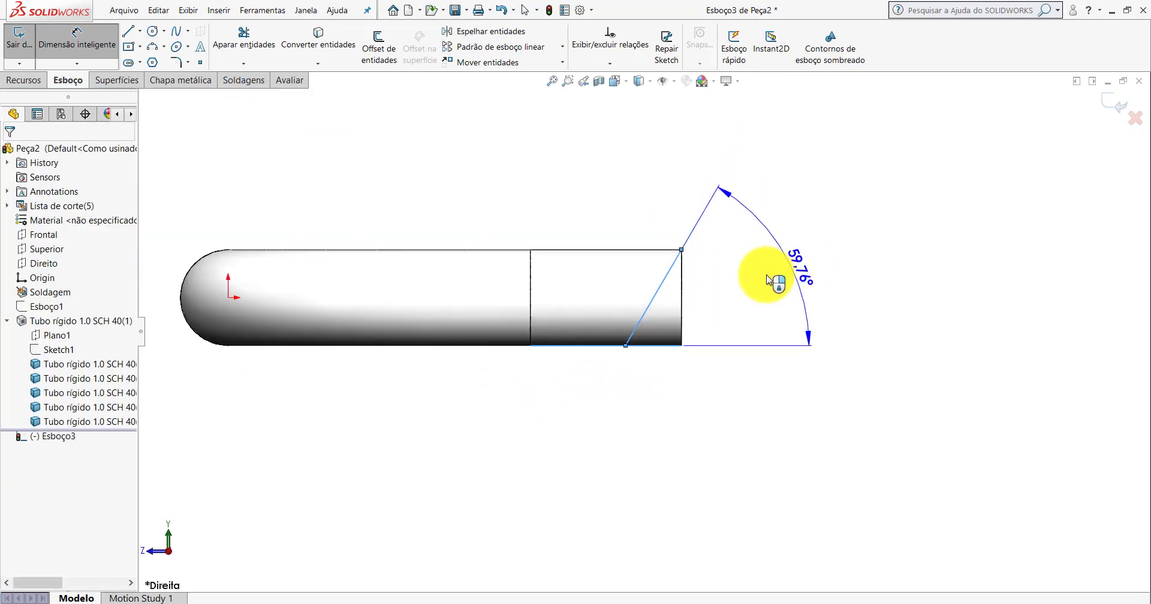
{"action": "scroll", "coordinate": [773, 281], "scroll_direction": "down", "scroll_amount": 3}
{"action": "left_click", "coordinate": [780, 300]}
{"action": "type", "text": "62"}
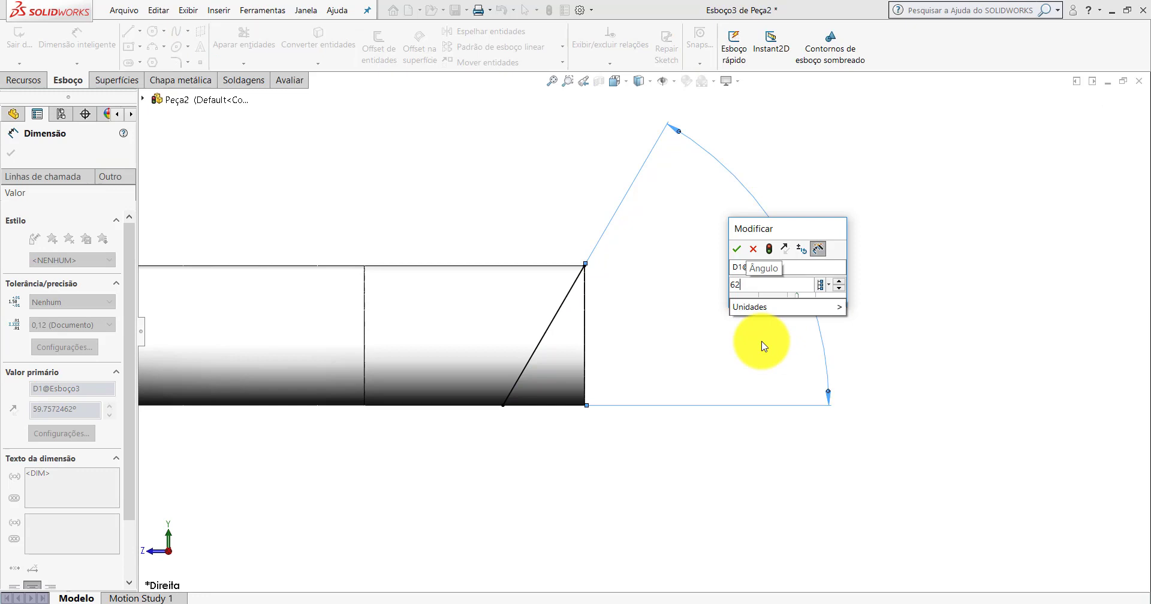
{"action": "key", "text": "Return"}
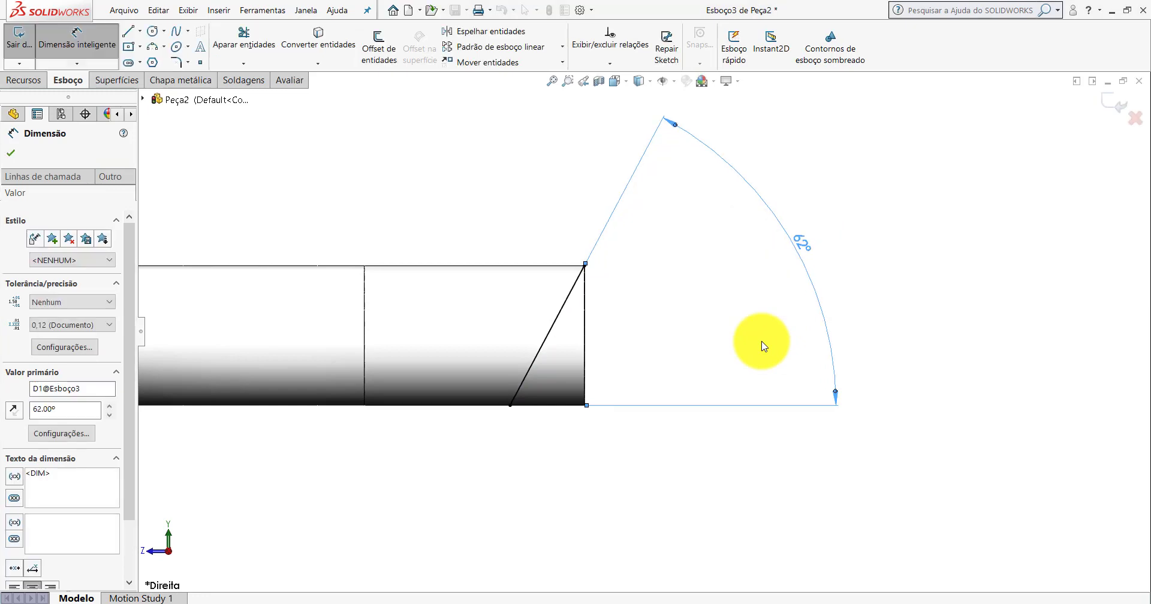
- Create an extruded cut from the sketch, Through All in both directions
{"action": "left_click", "coordinate": [23, 79]}
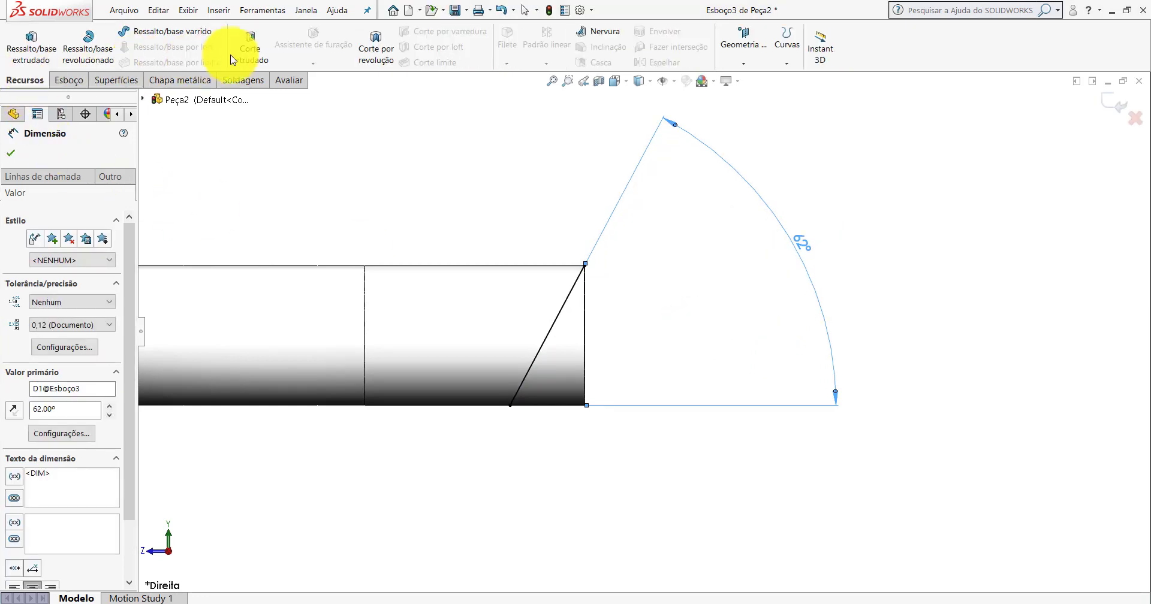
{"action": "left_click", "coordinate": [250, 54]}
{"action": "left_click", "coordinate": [51, 233]}
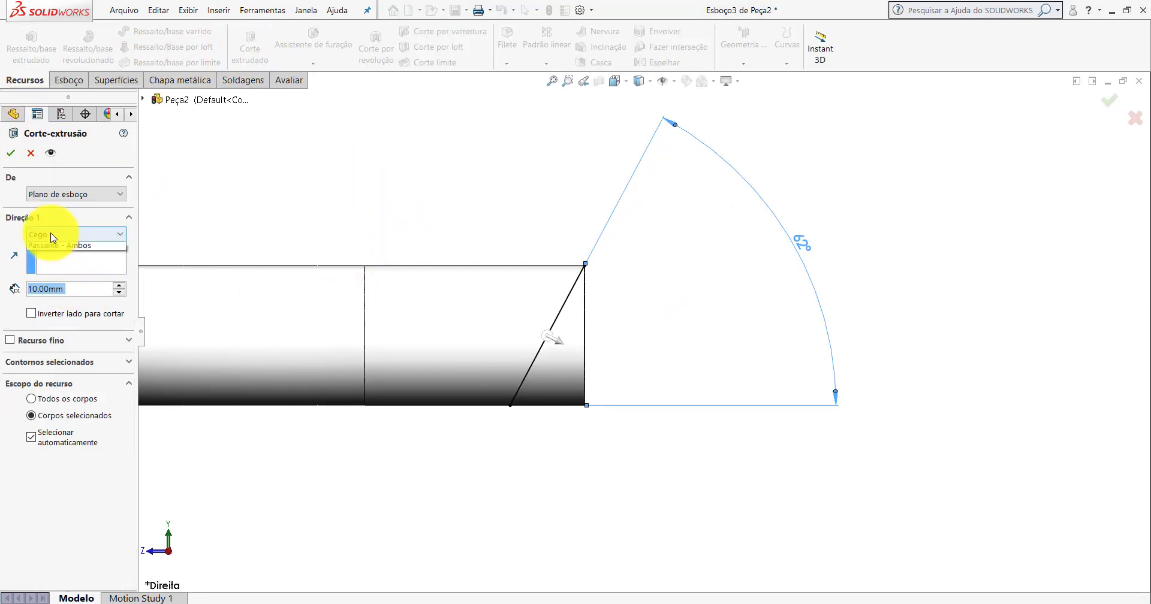
{"action": "left_click", "coordinate": [48, 262]}
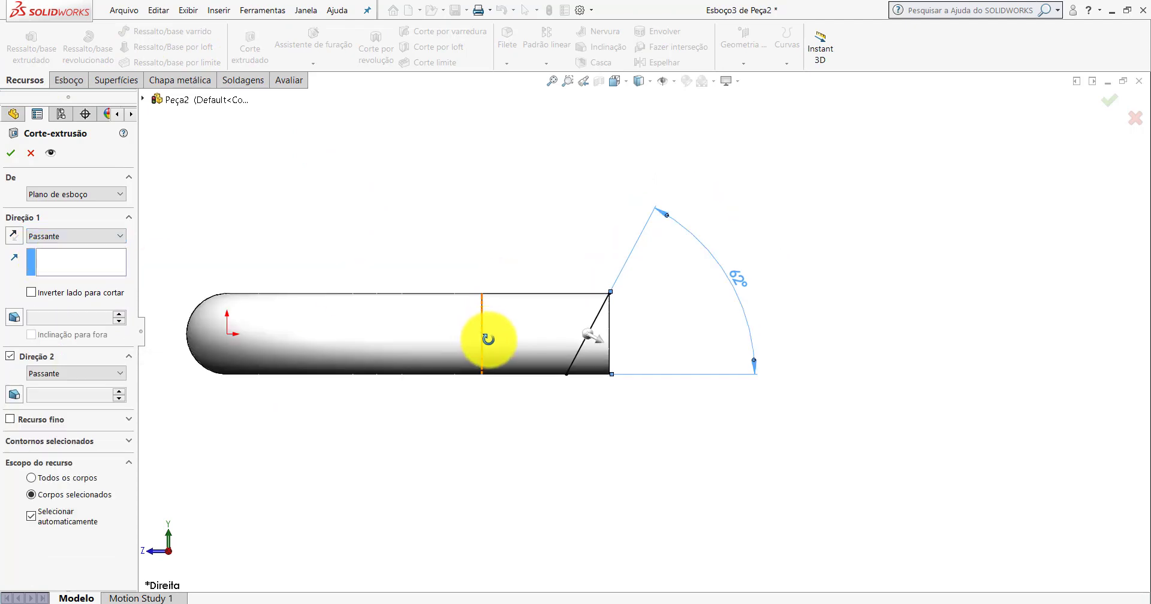
{"action": "scroll", "coordinate": [596, 337], "scroll_direction": "down", "scroll_amount": 3}
{"action": "scroll", "coordinate": [488, 344], "scroll_direction": "down", "scroll_amount": 3}
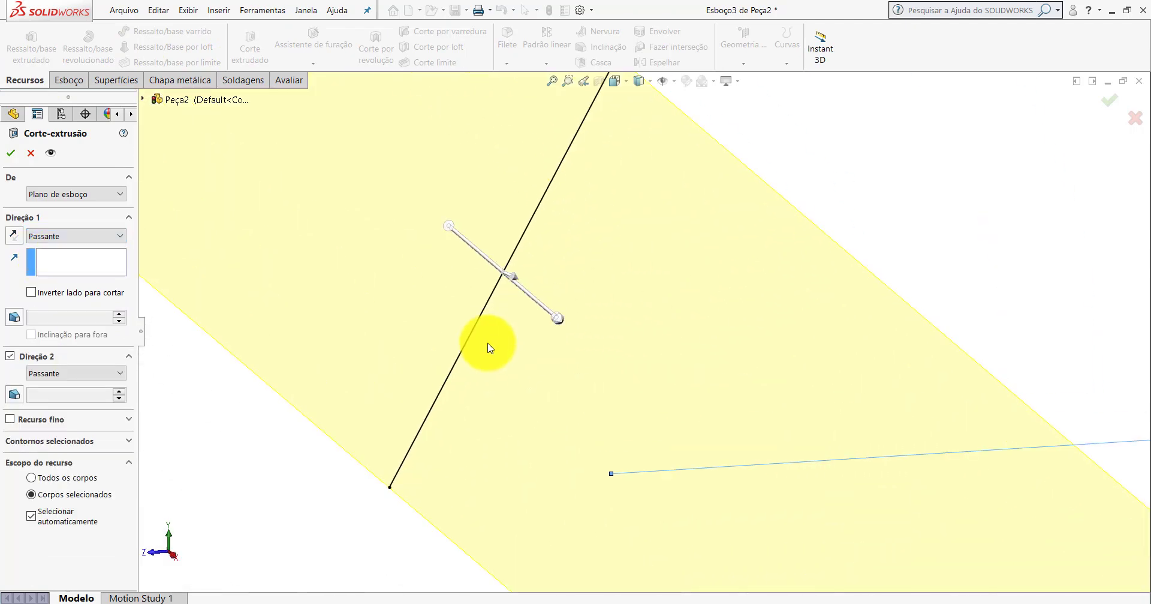
{"action": "scroll", "coordinate": [501, 365], "scroll_direction": "down", "scroll_amount": 1}
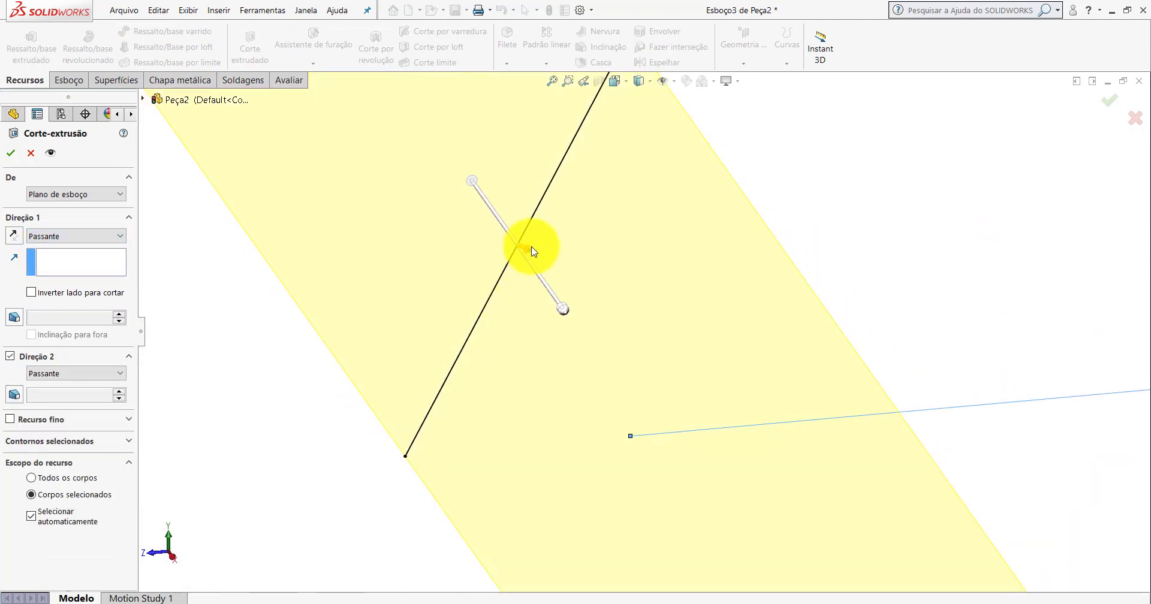
{"action": "scroll", "coordinate": [535, 265], "scroll_direction": "up", "scroll_amount": 3}
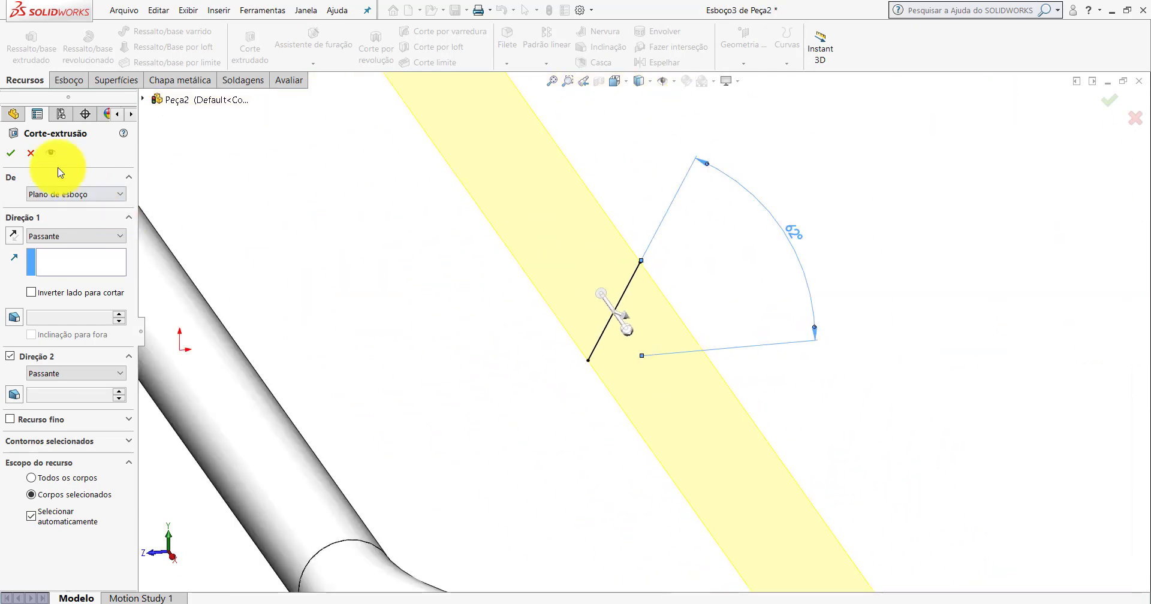
{"action": "left_click", "coordinate": [11, 153]}
- Orbit the trimmed tube and switch to the isometric view
{"action": "scroll", "coordinate": [568, 278], "scroll_direction": "up", "scroll_amount": 3}
{"action": "scroll", "coordinate": [581, 304], "scroll_direction": "up", "scroll_amount": 2}
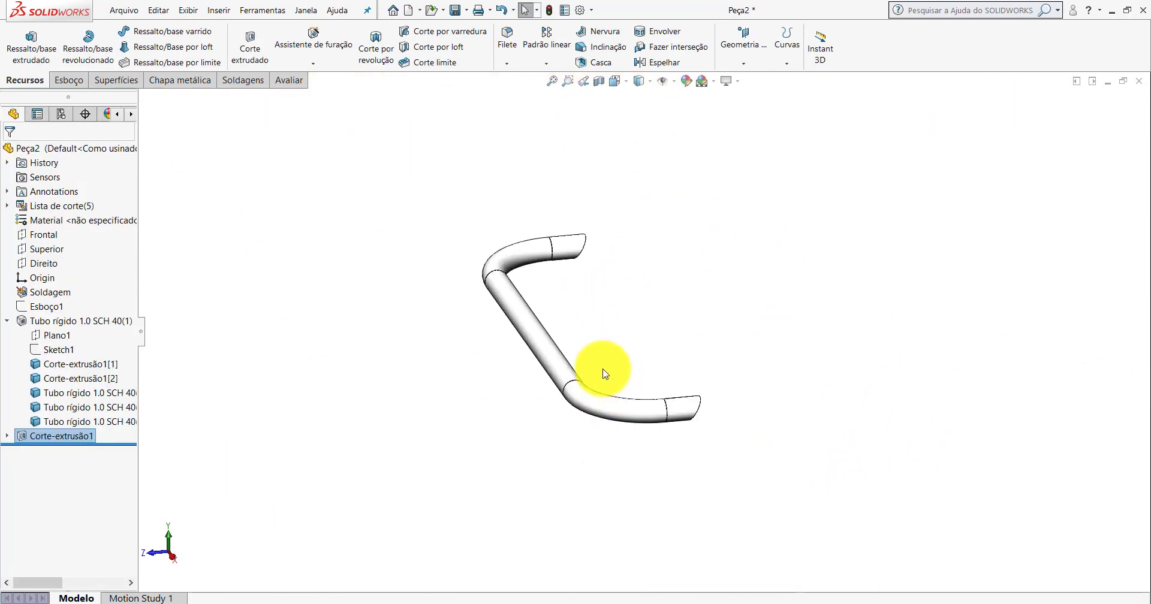
{"action": "mouse_move", "coordinate": [599, 367]}
{"action": "middle_mouse_down"}
{"action": "mouse_move", "coordinate": [532, 275]}
{"action": "mouse_move", "coordinate": [581, 297]}
{"action": "mouse_move", "coordinate": [621, 178]}
{"action": "middle_mouse_up"}
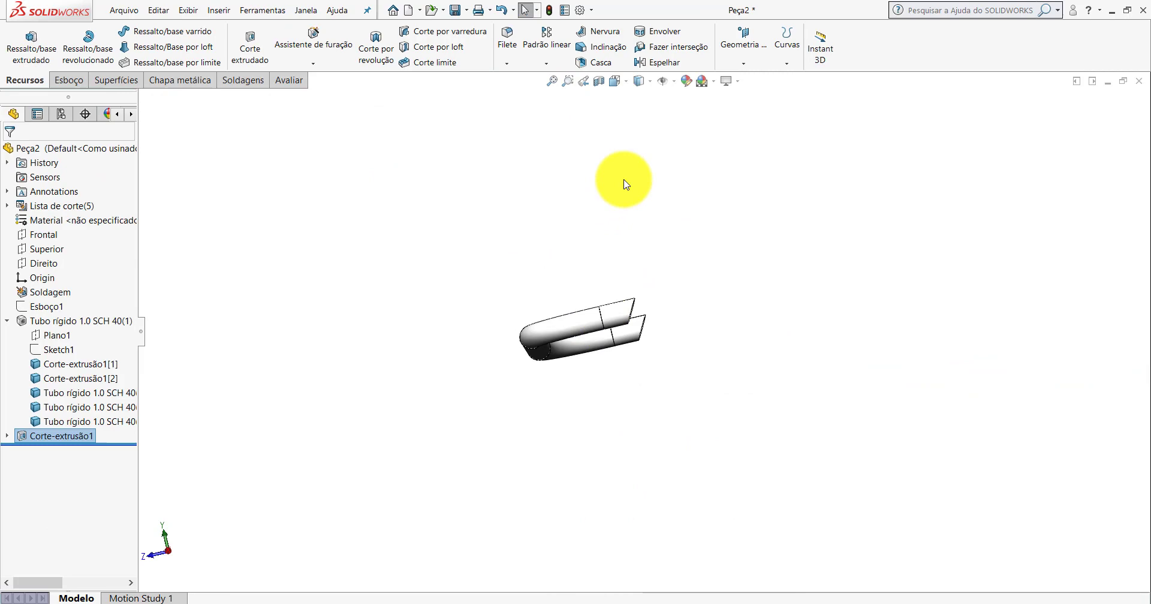
{"action": "left_click", "coordinate": [614, 81]}
{"action": "left_click", "coordinate": [680, 134]}
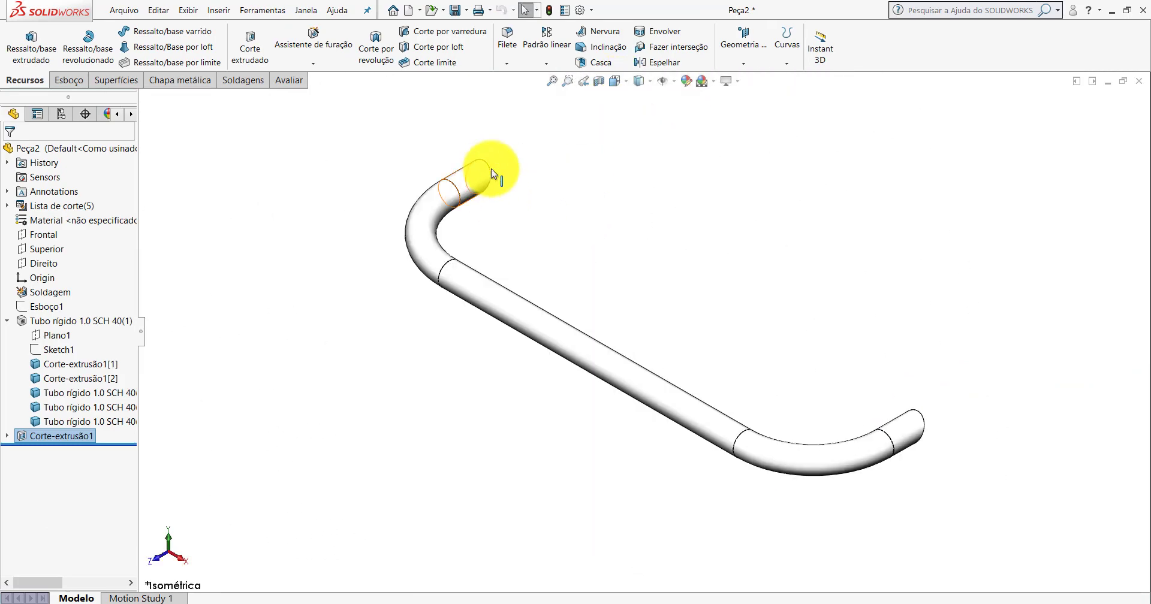
- Assign AISI 1020 steel as the tube's material
{"action": "left_click", "coordinate": [13, 320]}
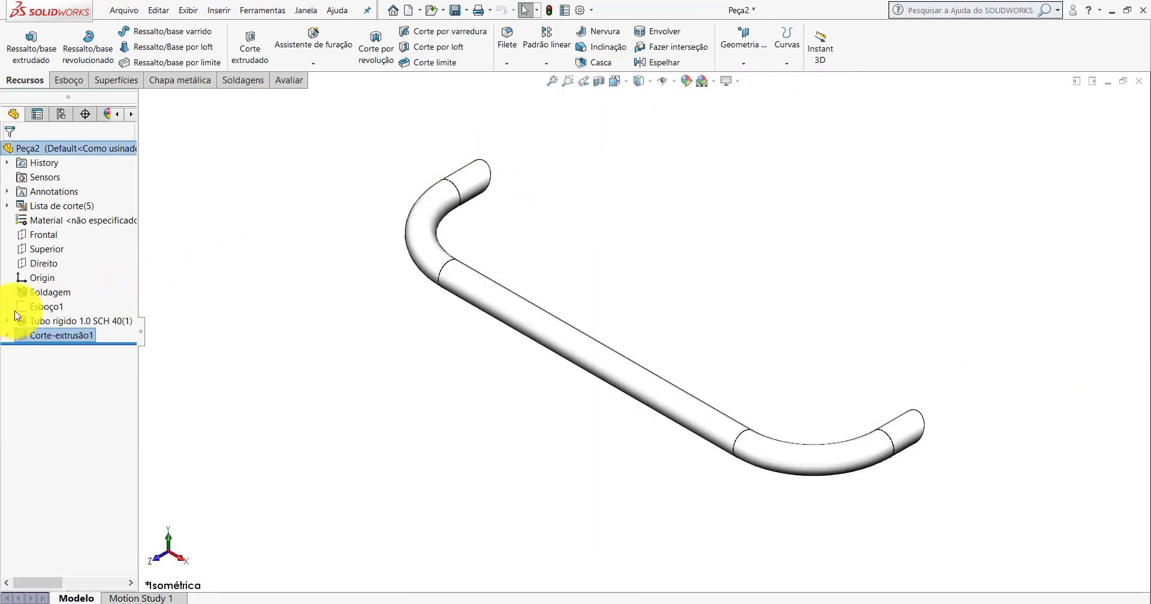
{"action": "right_click", "coordinate": [50, 229]}
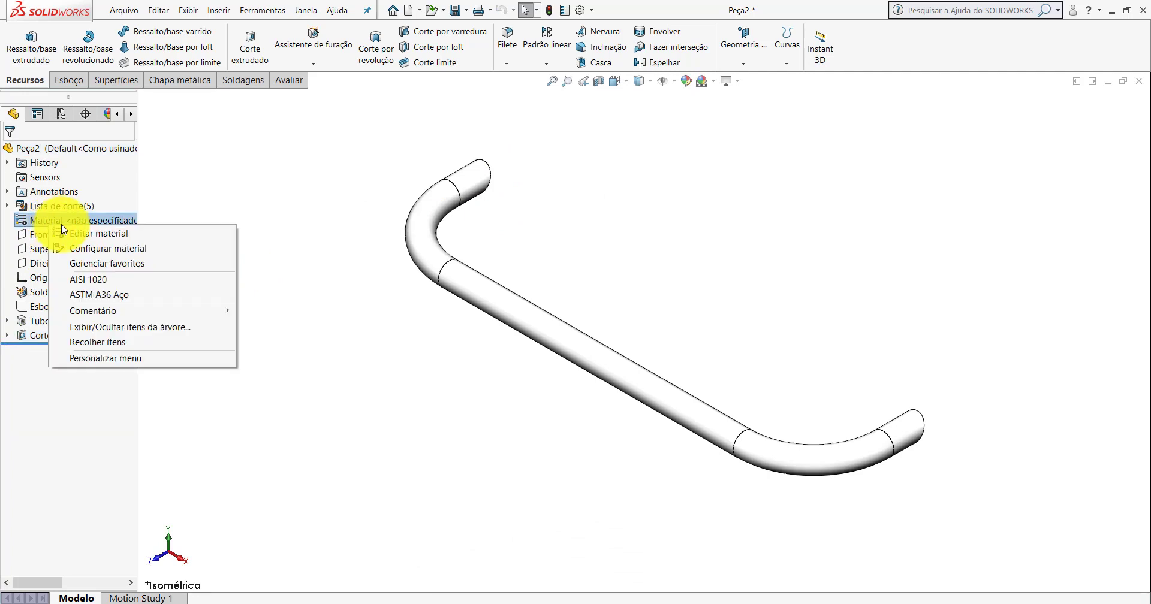
{"action": "left_click", "coordinate": [96, 279]}
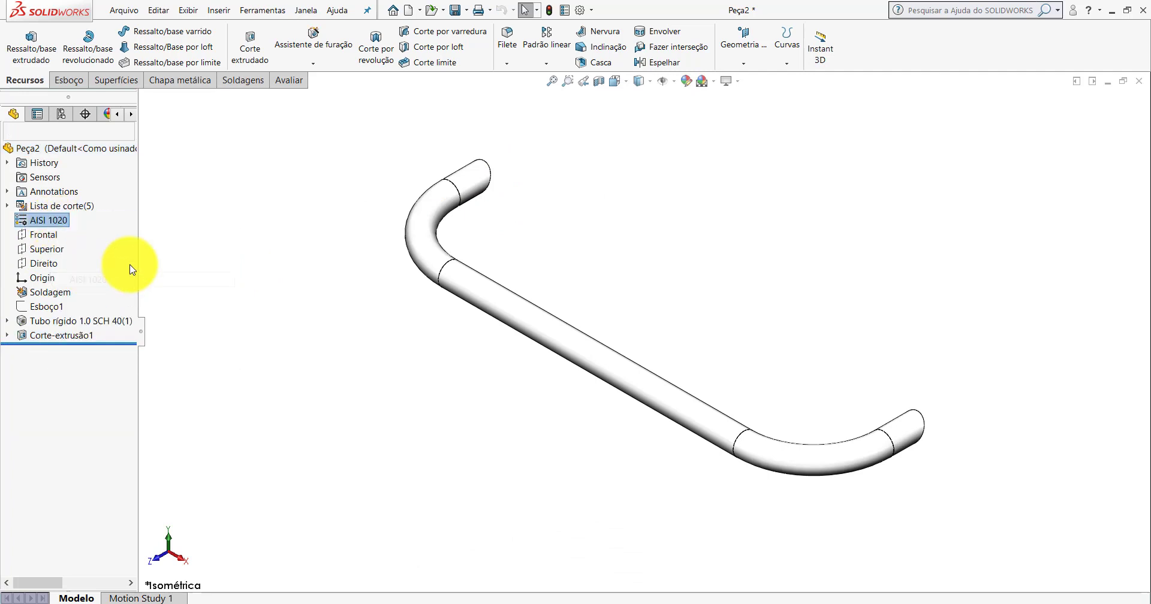
- Show the Direito plane and paste the copied orange appearance onto the whole part
{"action": "left_click", "coordinate": [44, 265]}
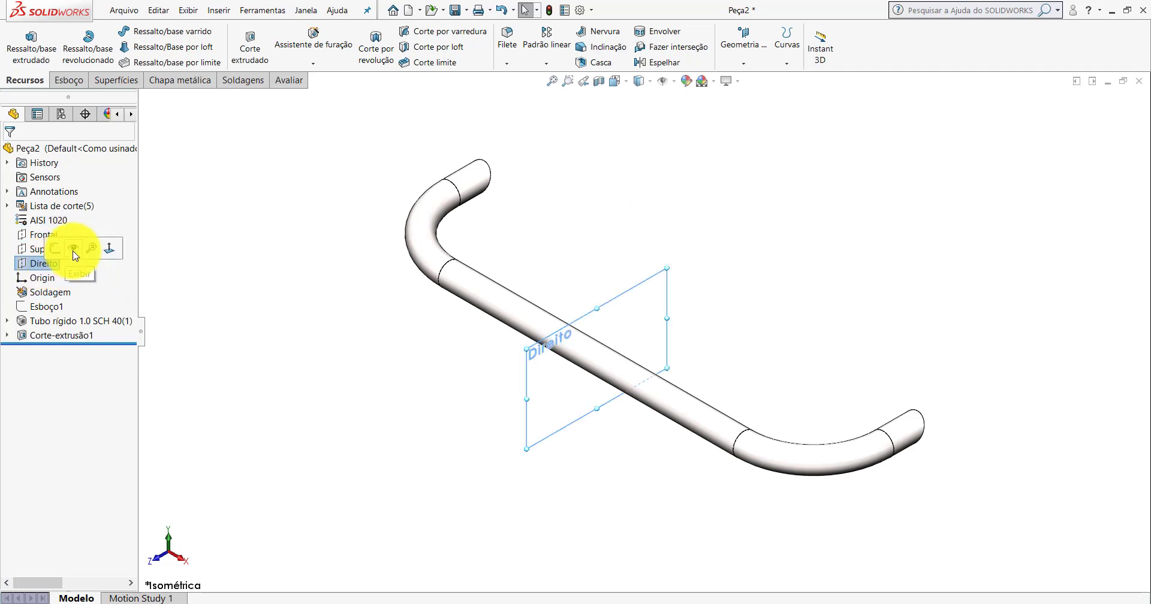
{"action": "left_click", "coordinate": [397, 377]}
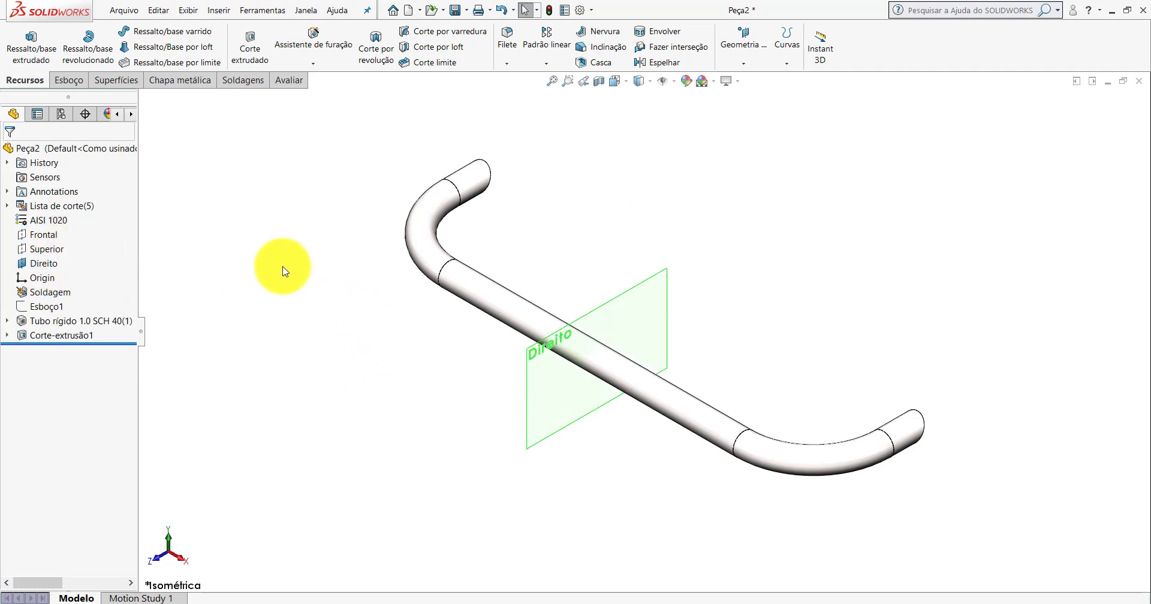
{"action": "right_click", "coordinate": [43, 150]}
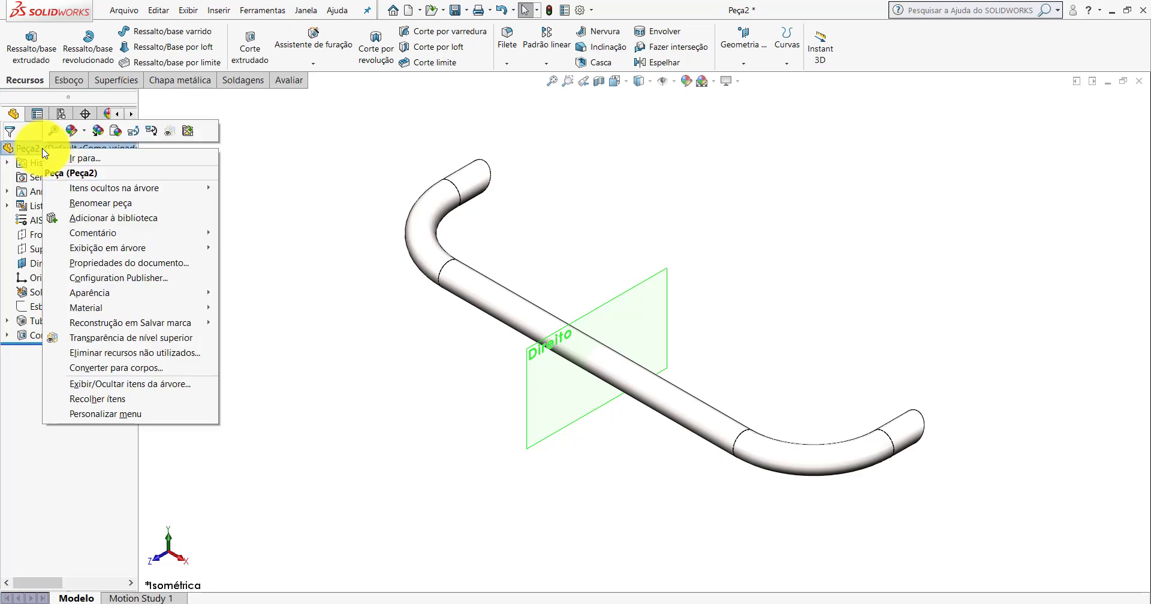
{"action": "left_click", "coordinate": [114, 131]}
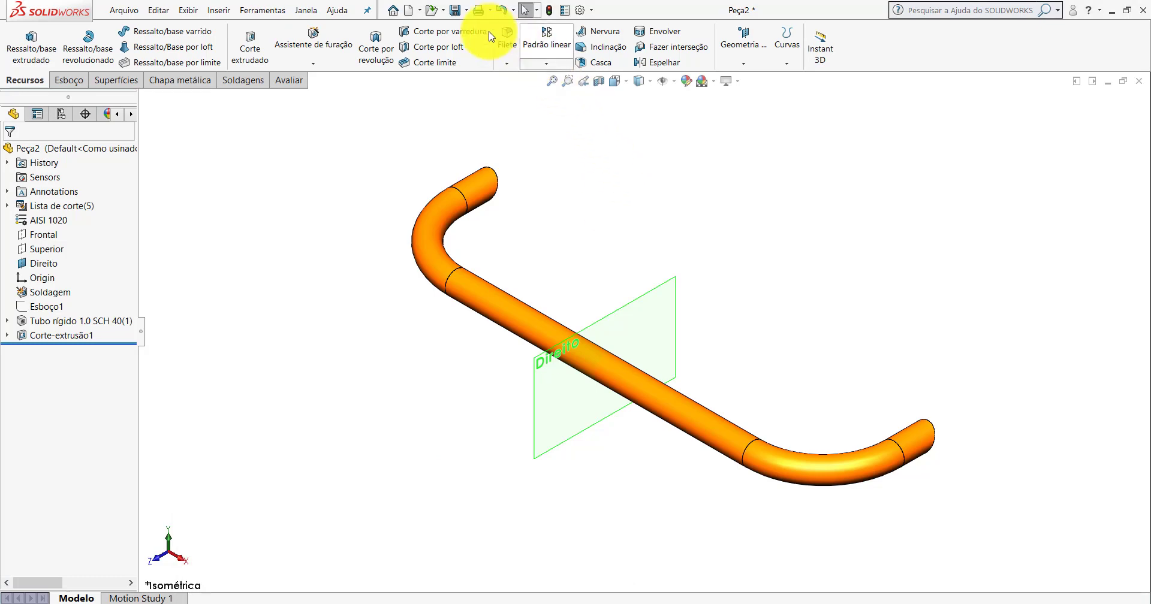
- Save the tube part under the new name PP-TG(019)1800 using Save As
{"action": "left_click", "coordinate": [455, 10]}
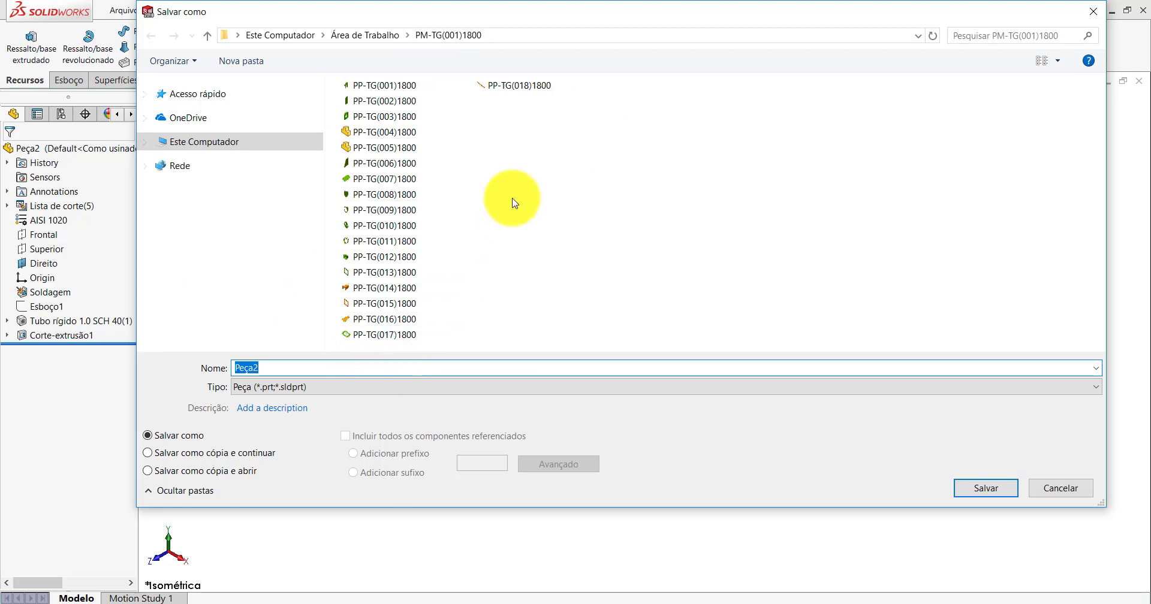
{"action": "left_click", "coordinate": [520, 91]}
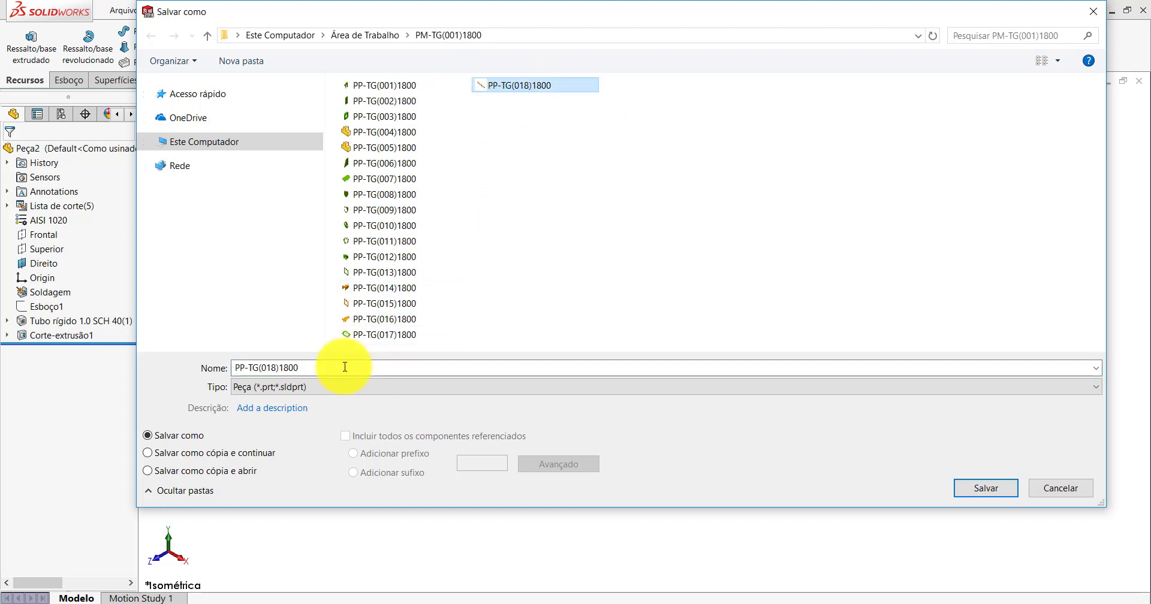
{"action": "left_click", "coordinate": [340, 367]}
{"action": "type", "text": "9"}
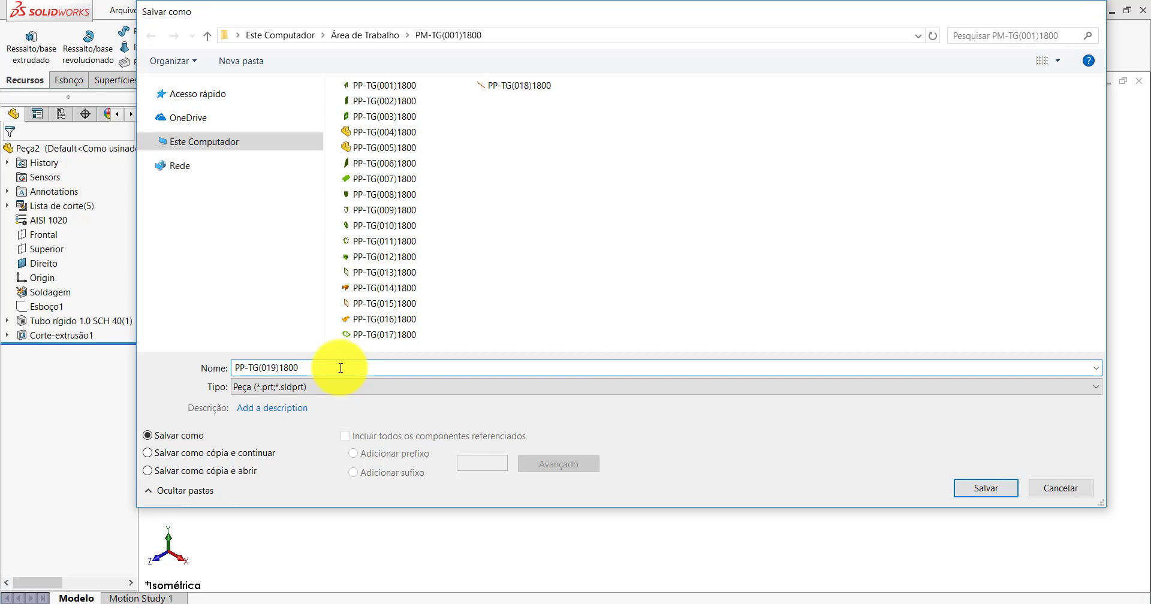
{"action": "key", "text": "Return"}
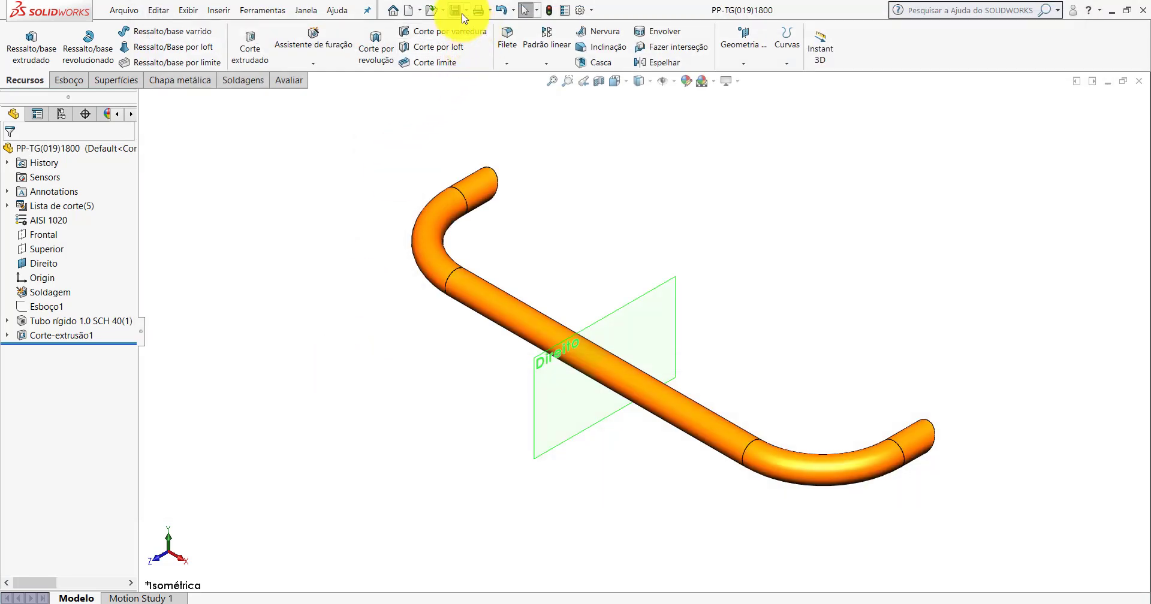
- Close PP-TG(019)1800, close the imported part (isometric, unsaved), and minimize SOLIDWORKS
{"action": "left_click", "coordinate": [1138, 80]}
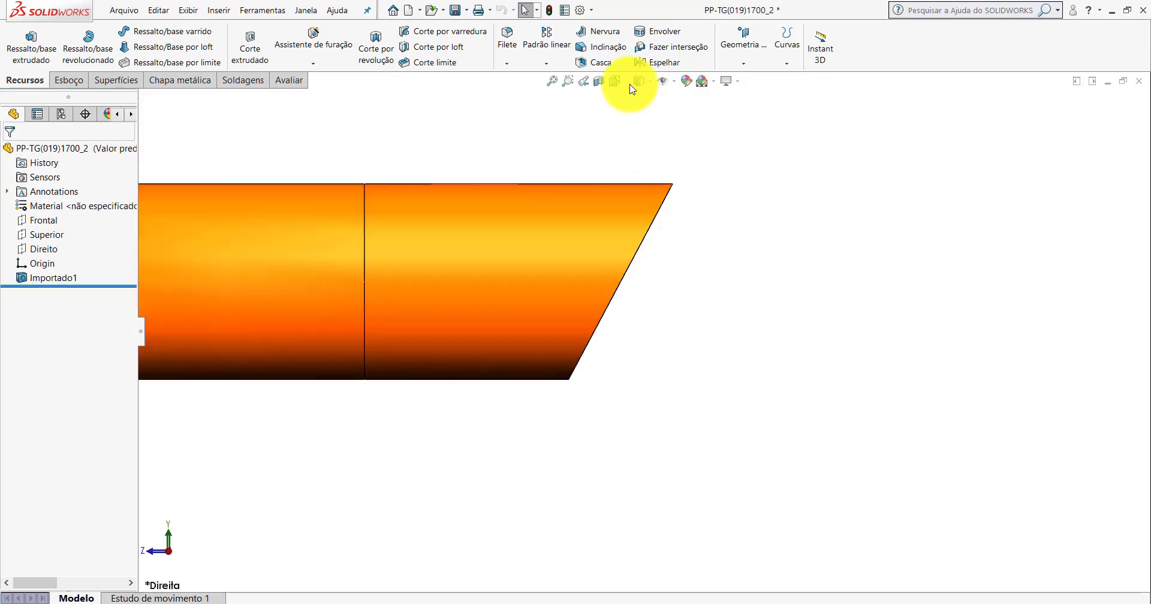
{"action": "left_click", "coordinate": [617, 83]}
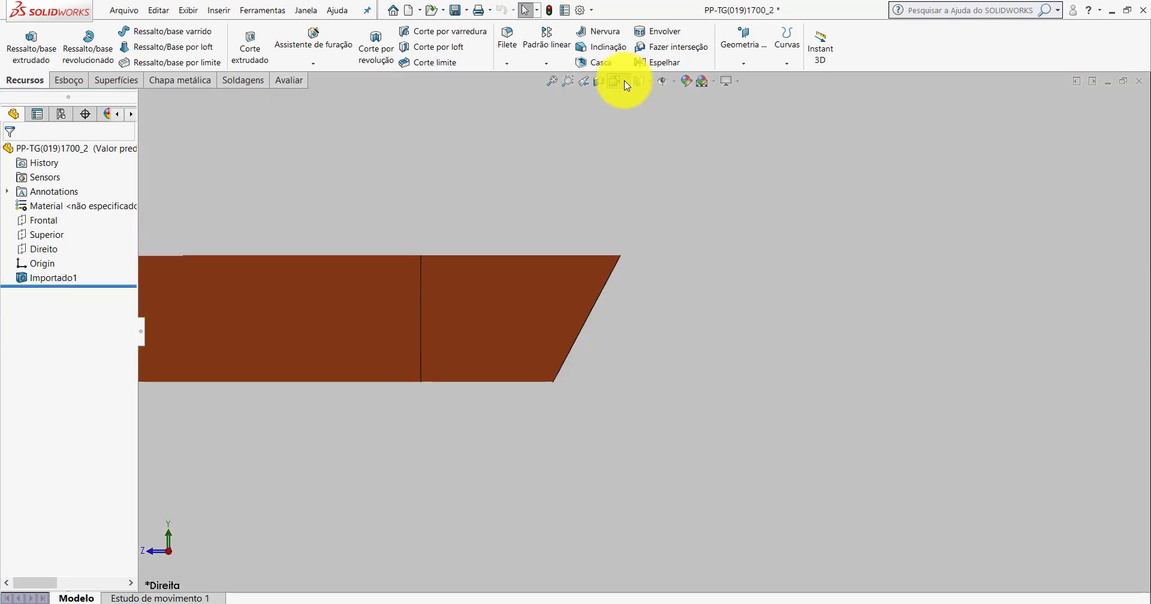
{"action": "left_click", "coordinate": [667, 126]}
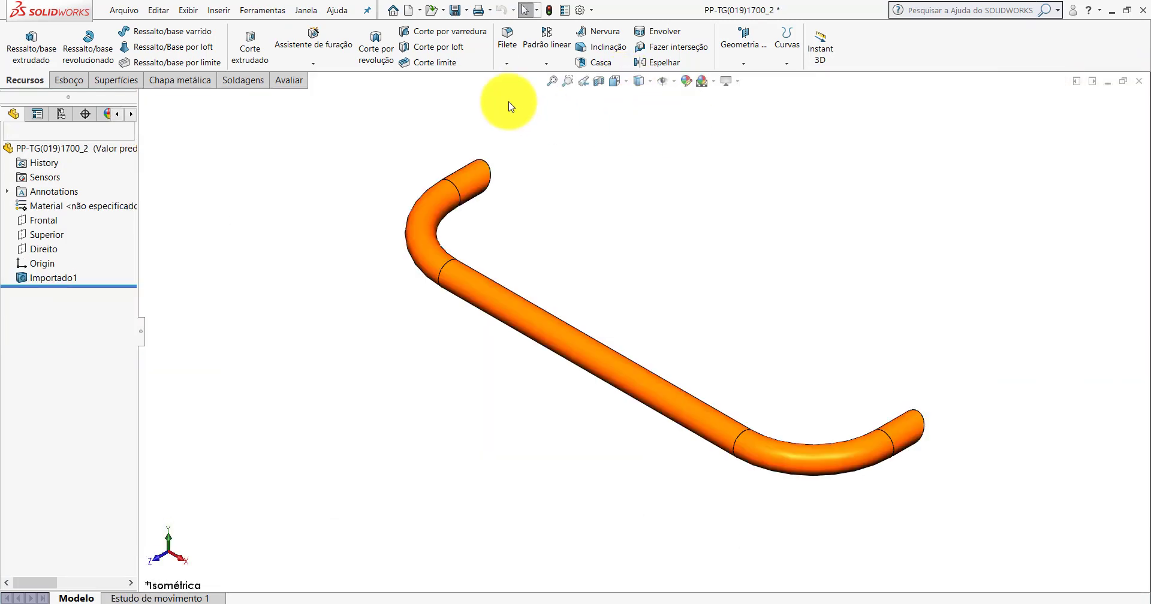
{"action": "left_click", "coordinate": [1139, 81]}
{"action": "left_click", "coordinate": [617, 333]}
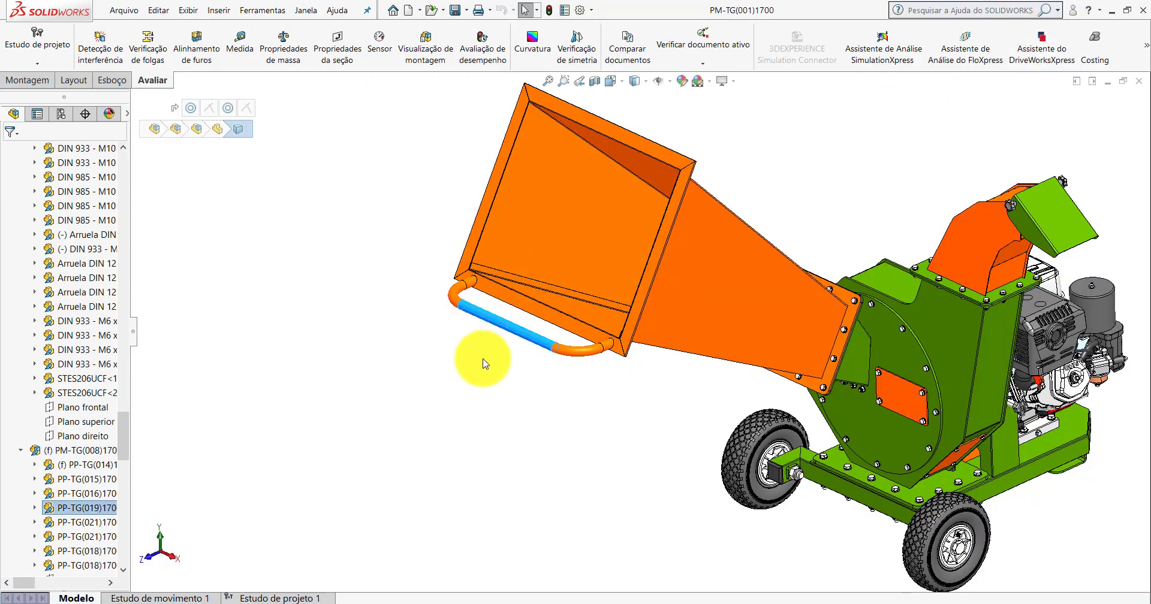
{"action": "left_click", "coordinate": [1112, 11]}
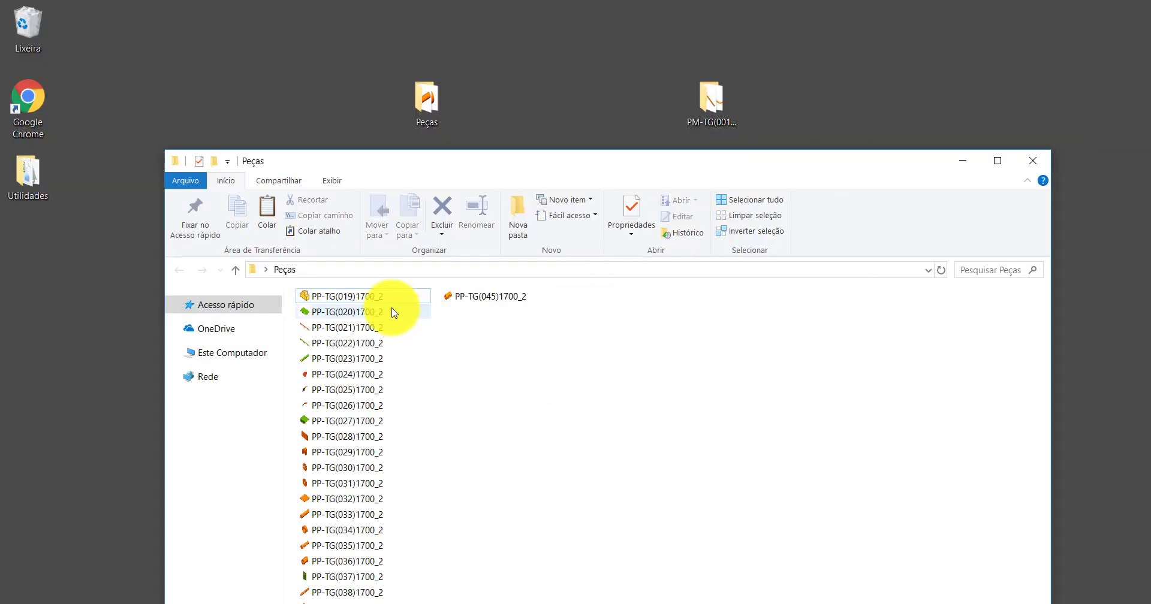
- Delete PP-TG(019)1700_2 from the Peças folder and open PP-TG(020)1700_2
{"action": "right_click", "coordinate": [342, 298]}
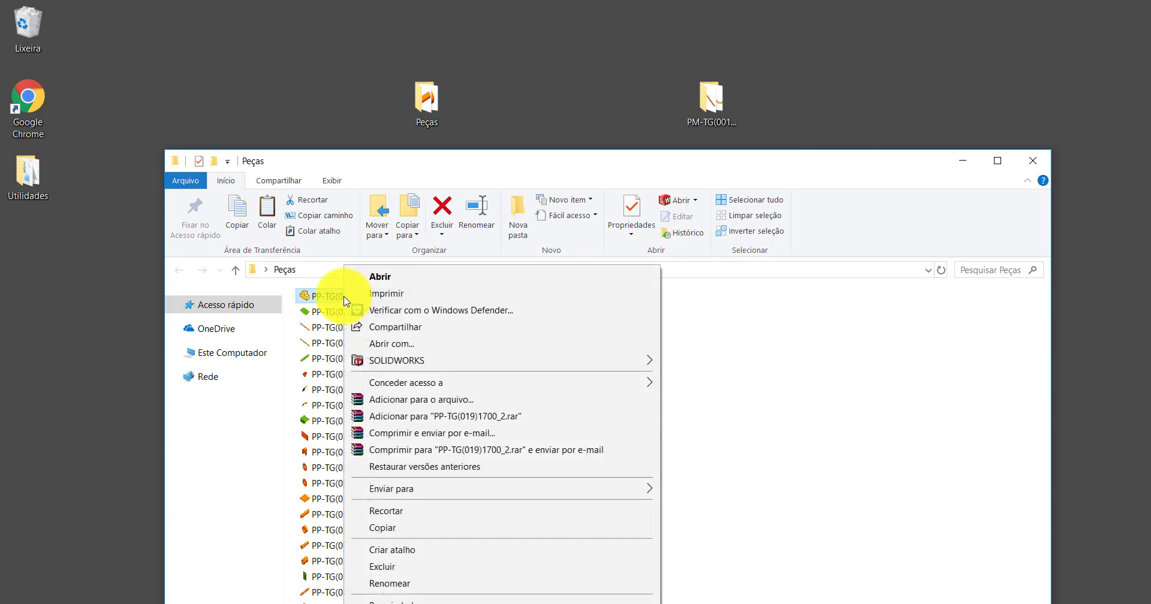
{"action": "left_click", "coordinate": [383, 566]}
{"action": "left_click_drag", "start_coordinate": [691, 159], "coordinate": [682, 31]}
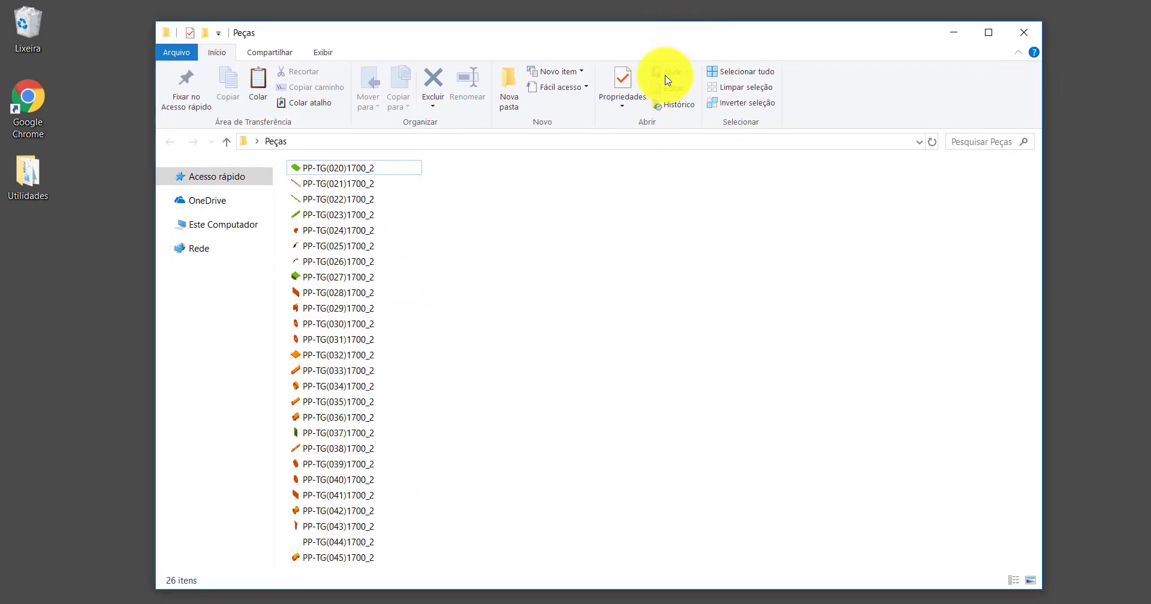
{"action": "double_click", "coordinate": [334, 168]}
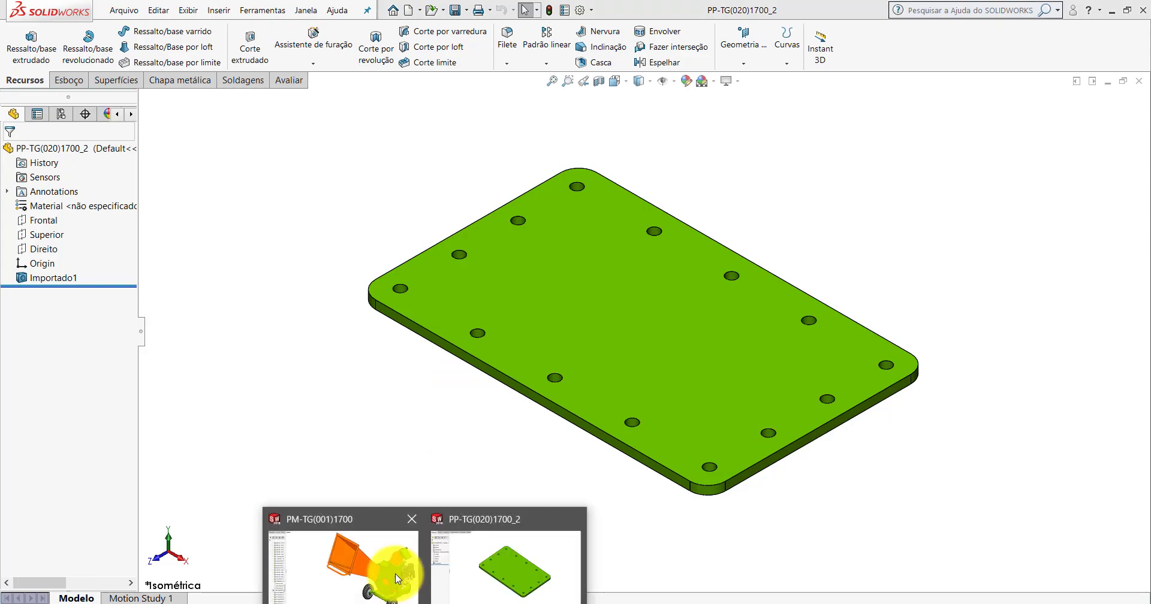
- In the PM-TG(001)1700 assembly, inspect the plate under the housing on the chassis
{"action": "left_click", "coordinate": [386, 563]}
{"action": "scroll", "coordinate": [882, 384], "scroll_direction": "down", "scroll_amount": 2}
{"action": "scroll", "coordinate": [869, 458], "scroll_direction": "down", "scroll_amount": 3}
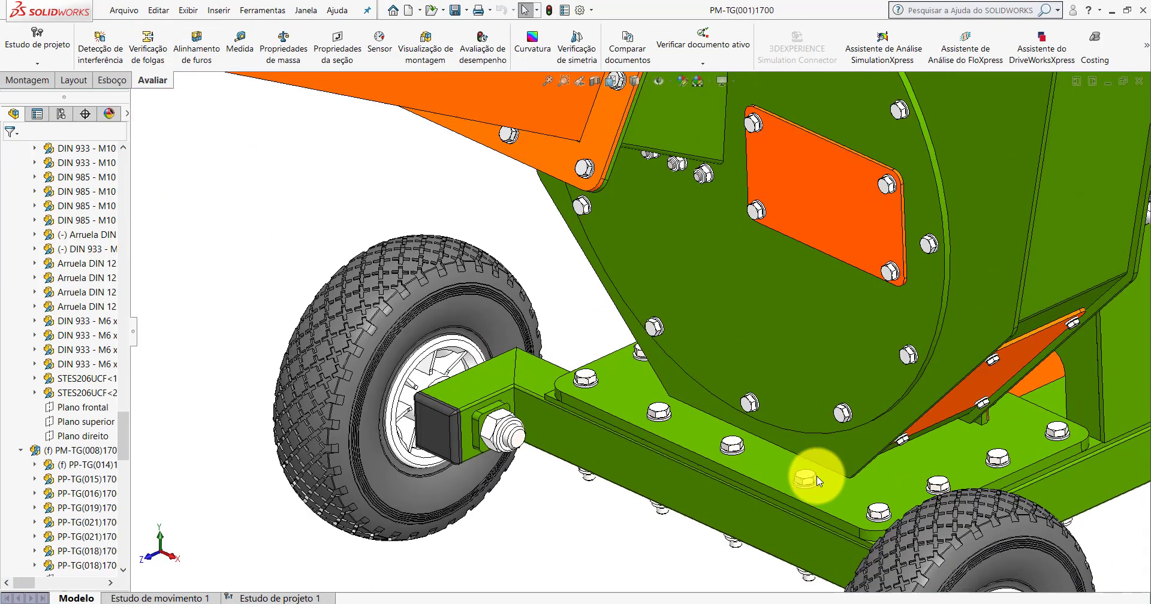
{"action": "scroll", "coordinate": [811, 478], "scroll_direction": "down", "scroll_amount": 3}
{"action": "left_click", "coordinate": [759, 454]}
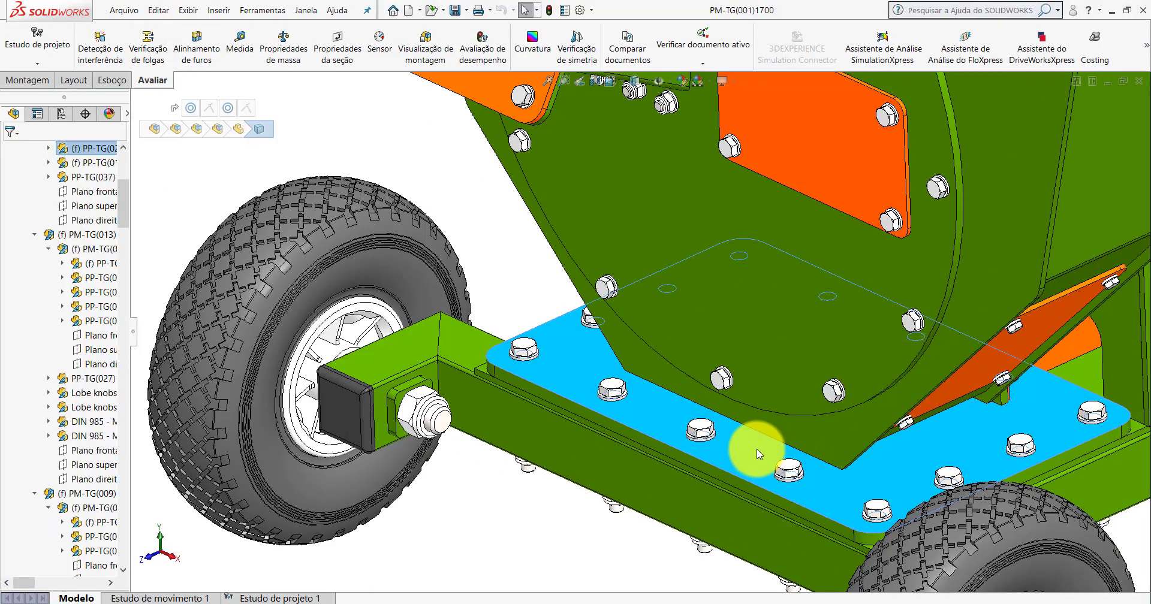
{"action": "scroll", "coordinate": [608, 384], "scroll_direction": "up", "scroll_amount": 5}
{"action": "left_click", "coordinate": [497, 283]}
{"action": "scroll", "coordinate": [699, 336], "scroll_direction": "down", "scroll_amount": 2}
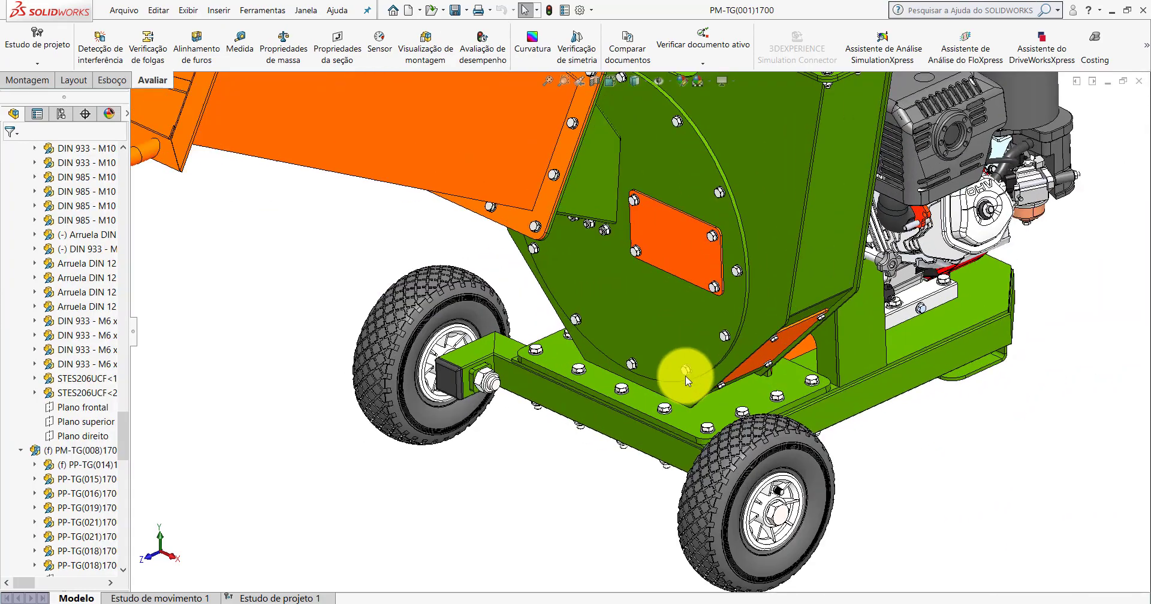
{"action": "scroll", "coordinate": [712, 239], "scroll_direction": "down", "scroll_amount": 2}
{"action": "scroll", "coordinate": [727, 187], "scroll_direction": "down", "scroll_amount": 2}
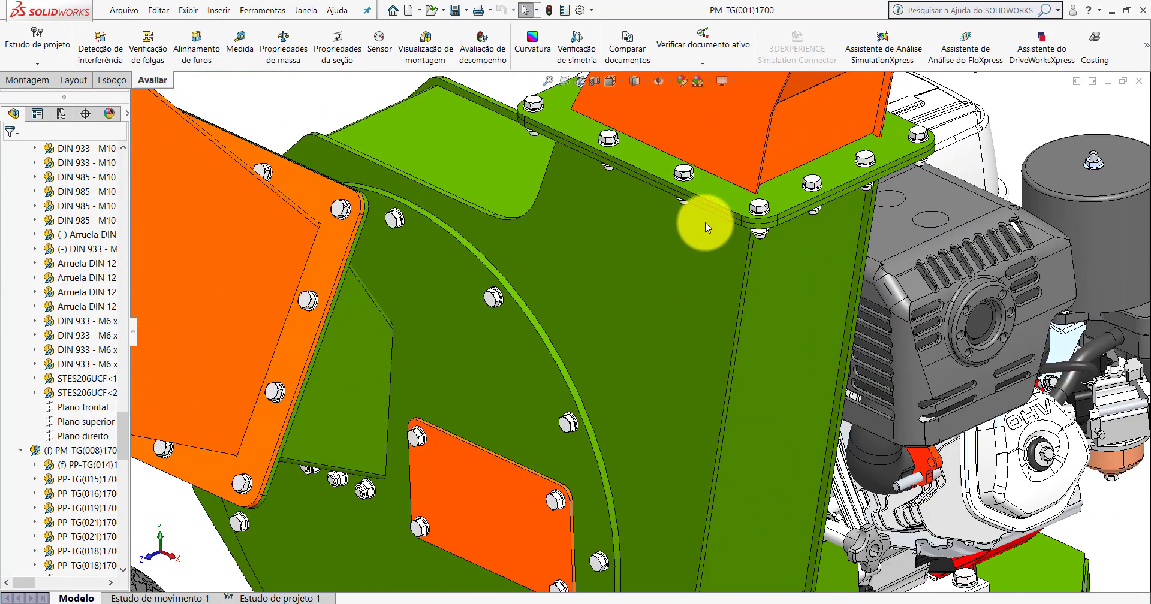
{"action": "scroll", "coordinate": [701, 226], "scroll_direction": "down", "scroll_amount": 2}
- Inspect the flange plate on the housing and the lower frame plate, then bring up PP-TG(020)1700_2
{"action": "left_click", "coordinate": [711, 183]}
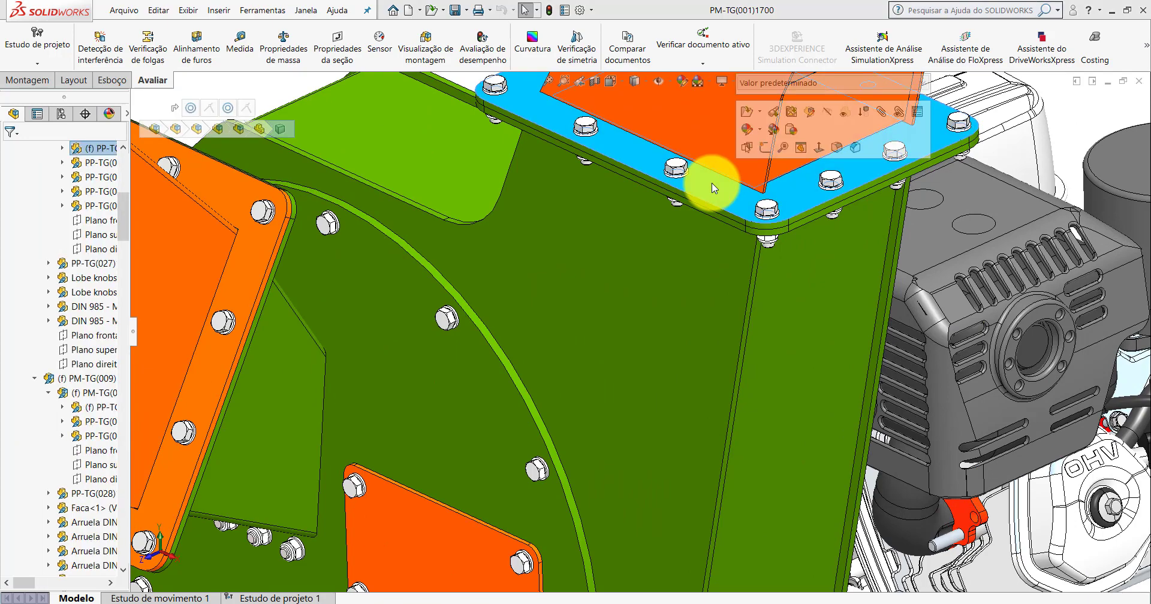
{"action": "left_click_drag", "start_coordinate": [132, 299], "coordinate": [121, 302]}
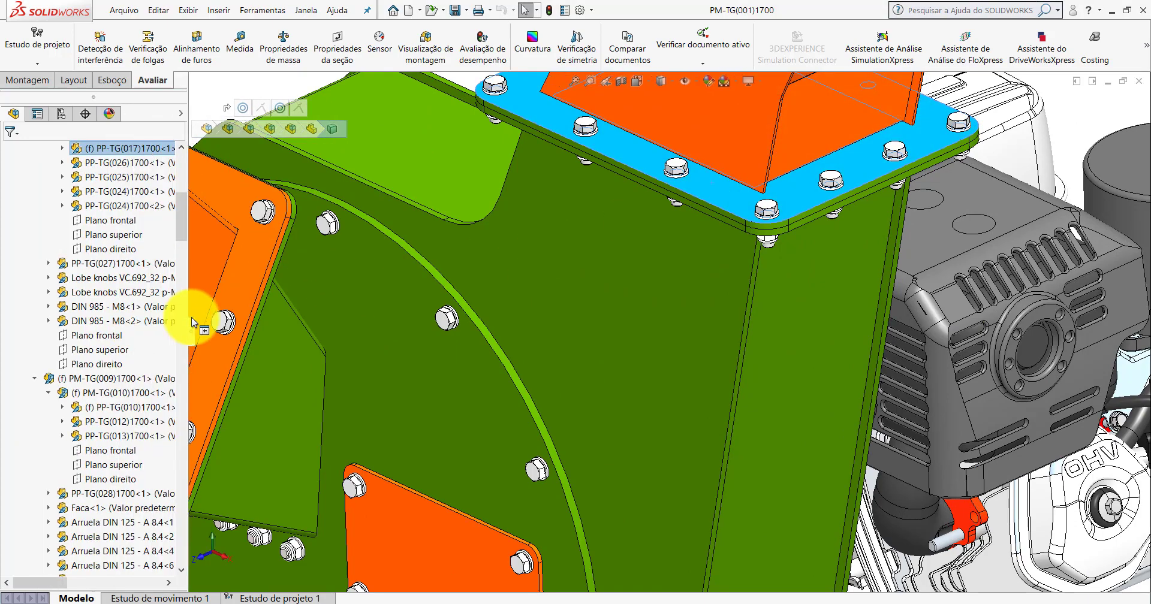
{"action": "scroll", "coordinate": [619, 296], "scroll_direction": "up", "scroll_amount": 2}
{"action": "scroll", "coordinate": [618, 295], "scroll_direction": "up", "scroll_amount": 2}
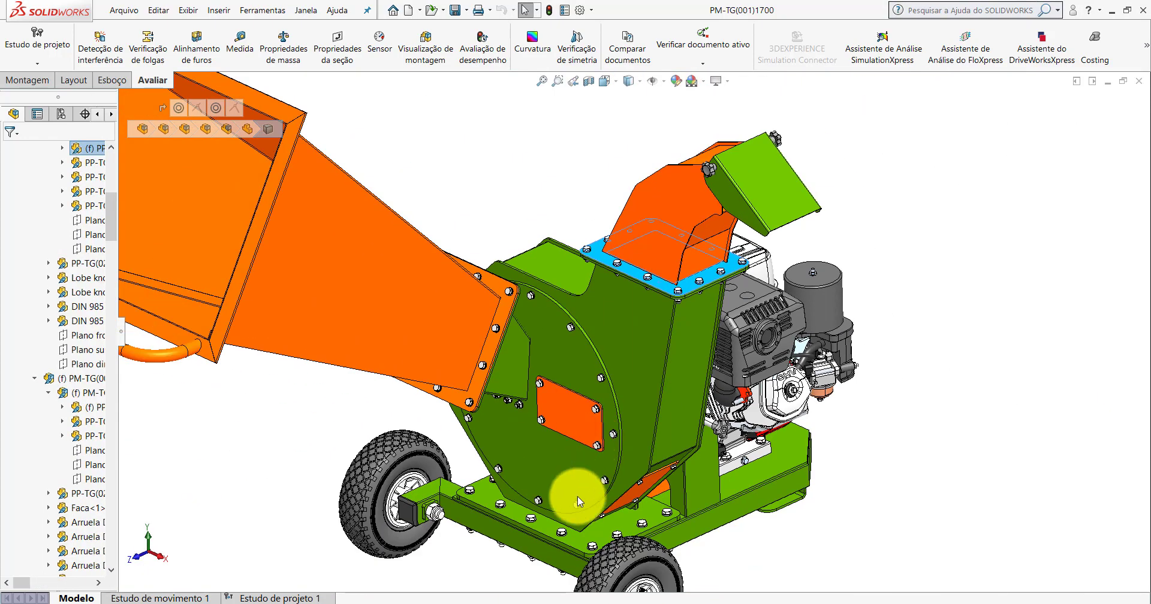
{"action": "scroll", "coordinate": [545, 517], "scroll_direction": "down", "scroll_amount": 3}
{"action": "left_click", "coordinate": [552, 496]}
{"action": "scroll", "coordinate": [549, 473], "scroll_direction": "up", "scroll_amount": 5}
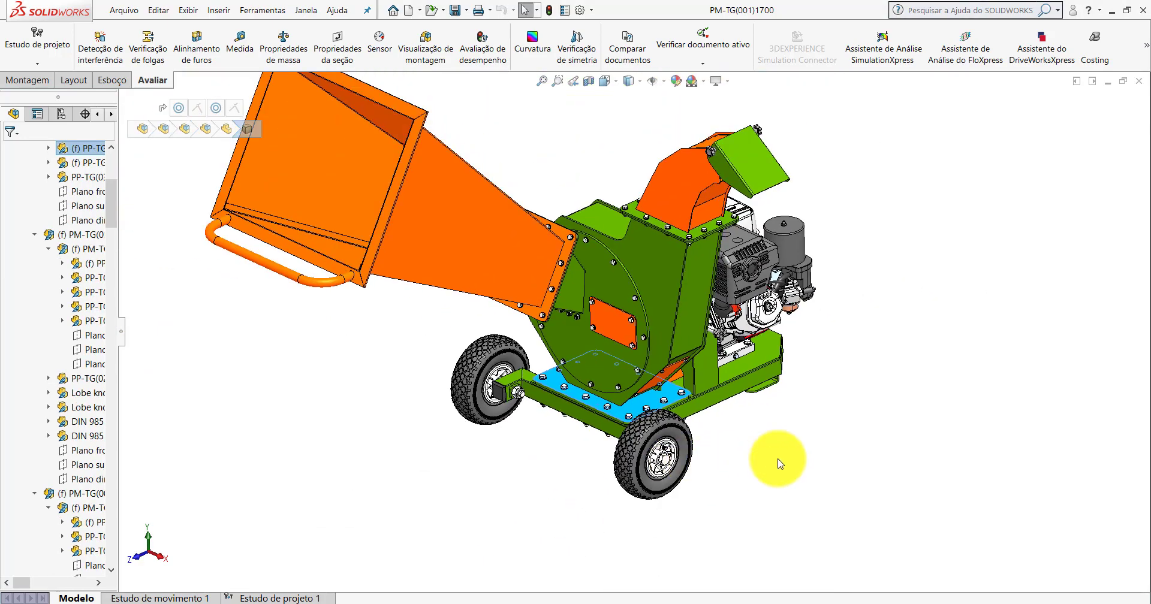
{"action": "left_click", "coordinate": [774, 462]}
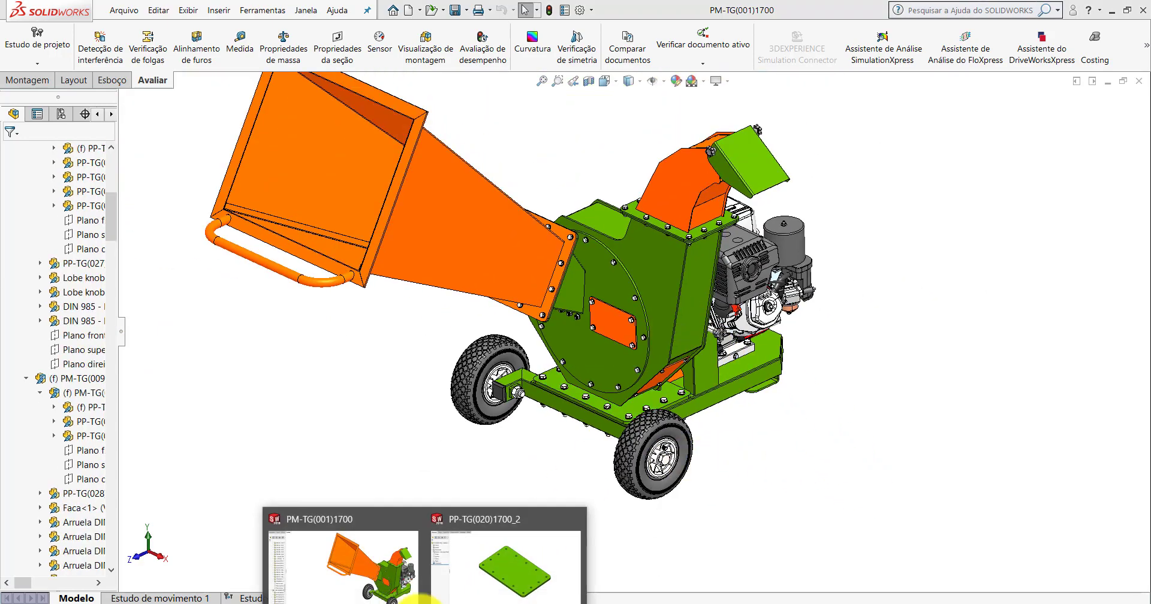
{"action": "left_click", "coordinate": [480, 563]}
- In the Open dialog, paste a copy of PP-TG(017)1800 and rename it PP-TG(020)1800
{"action": "left_click", "coordinate": [430, 10]}
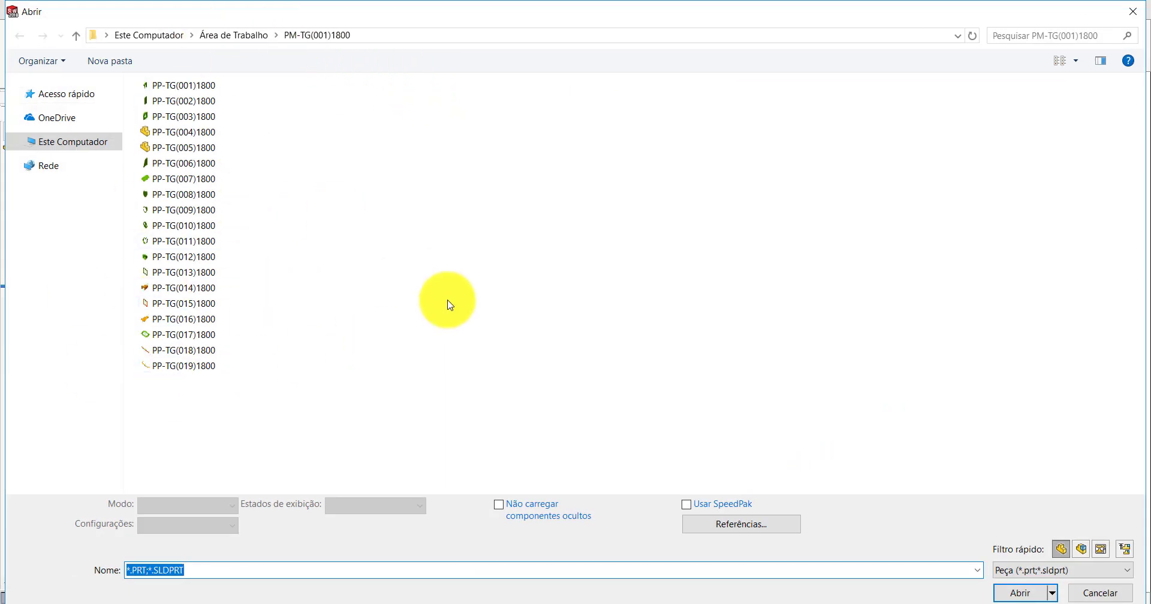
{"action": "left_click", "coordinate": [426, 287]}
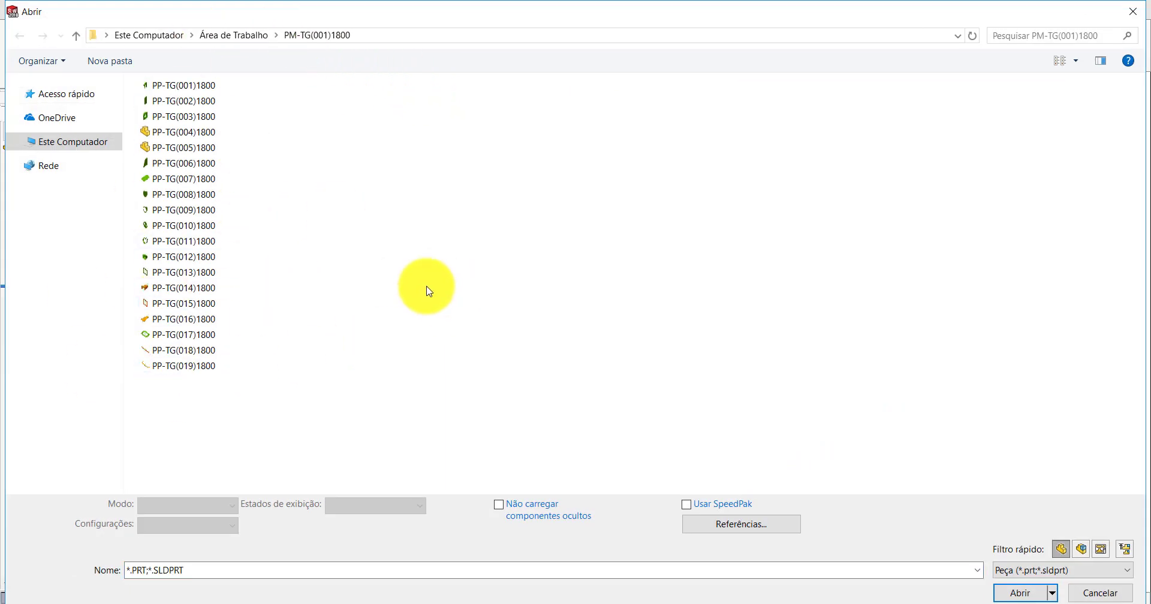
{"action": "left_click", "coordinate": [197, 337]}
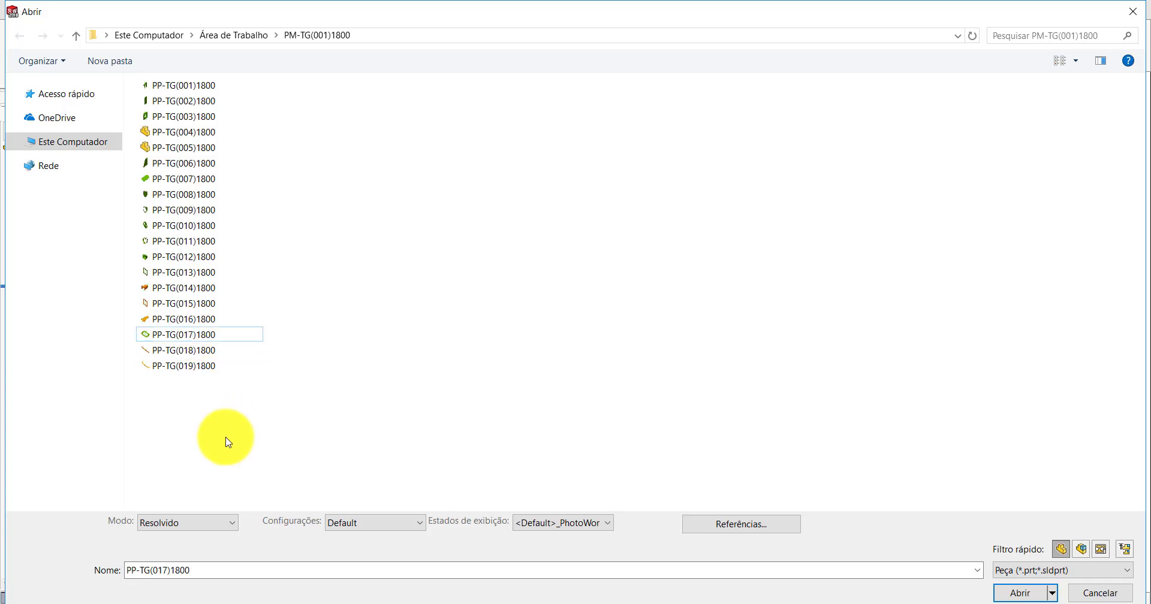
{"action": "key", "text": "ctrl+v"}
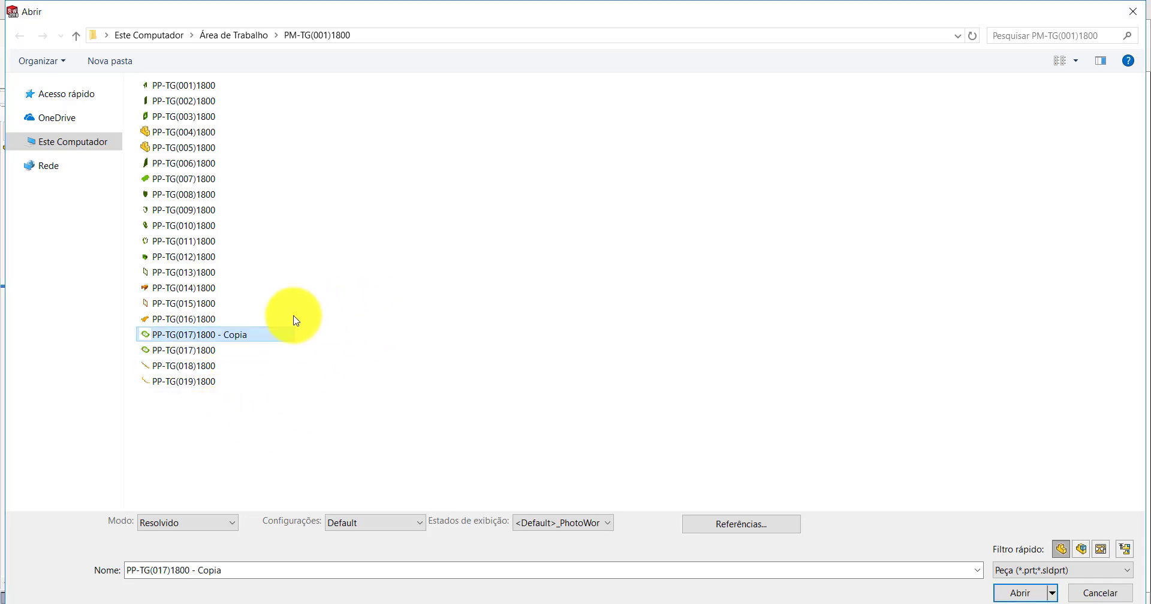
{"action": "right_click", "coordinate": [205, 340]}
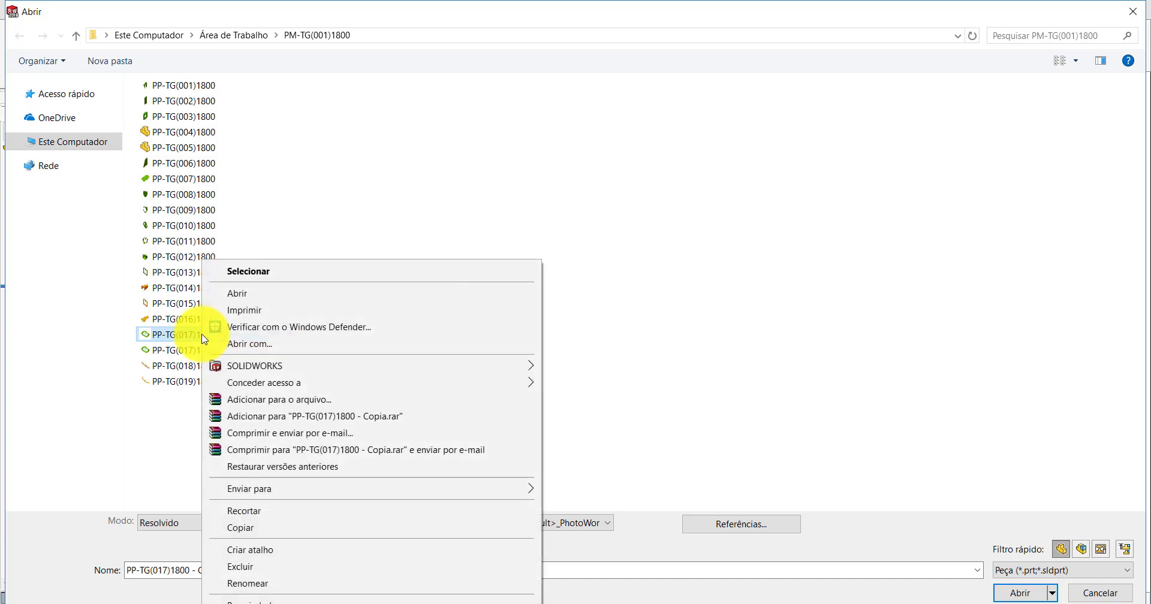
{"action": "left_click", "coordinate": [260, 583]}
{"action": "type", "text": "PP-TG(020)1800"}
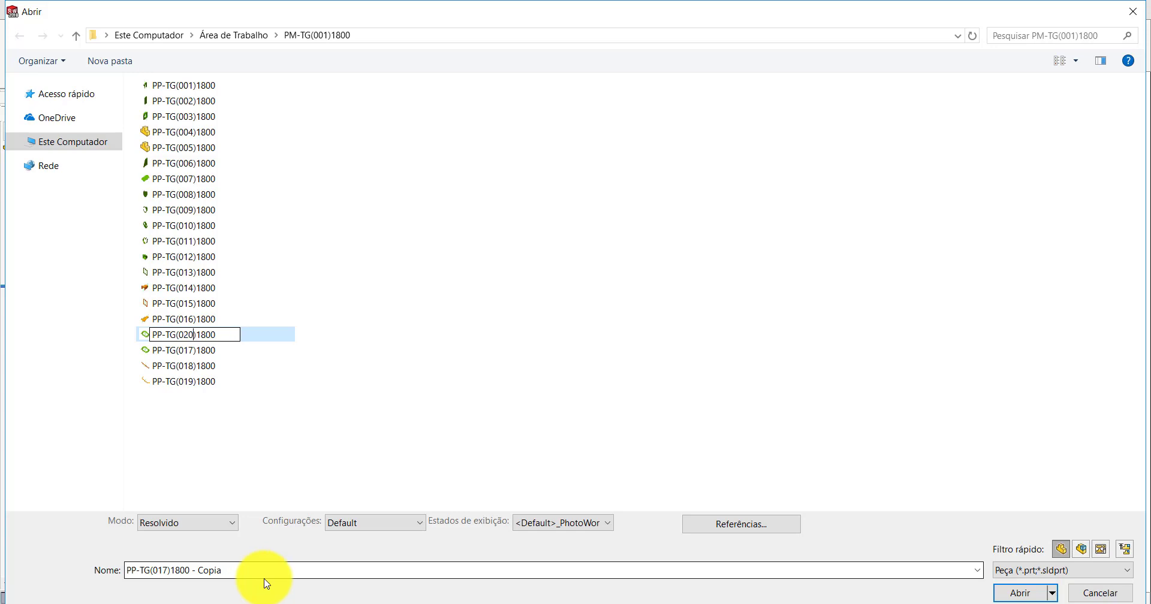
{"action": "left_click", "coordinate": [447, 290]}
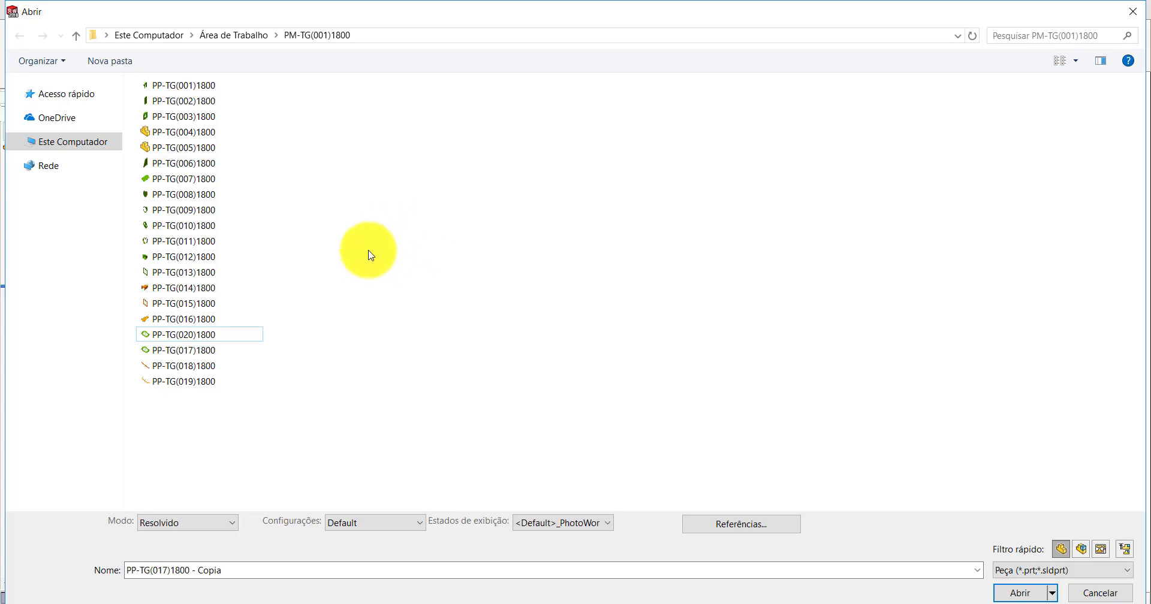
- Open PP-TG(020)1800, hide the reference planes, and edit the Flange-base1 sketch
{"action": "double_click", "coordinate": [198, 336]}
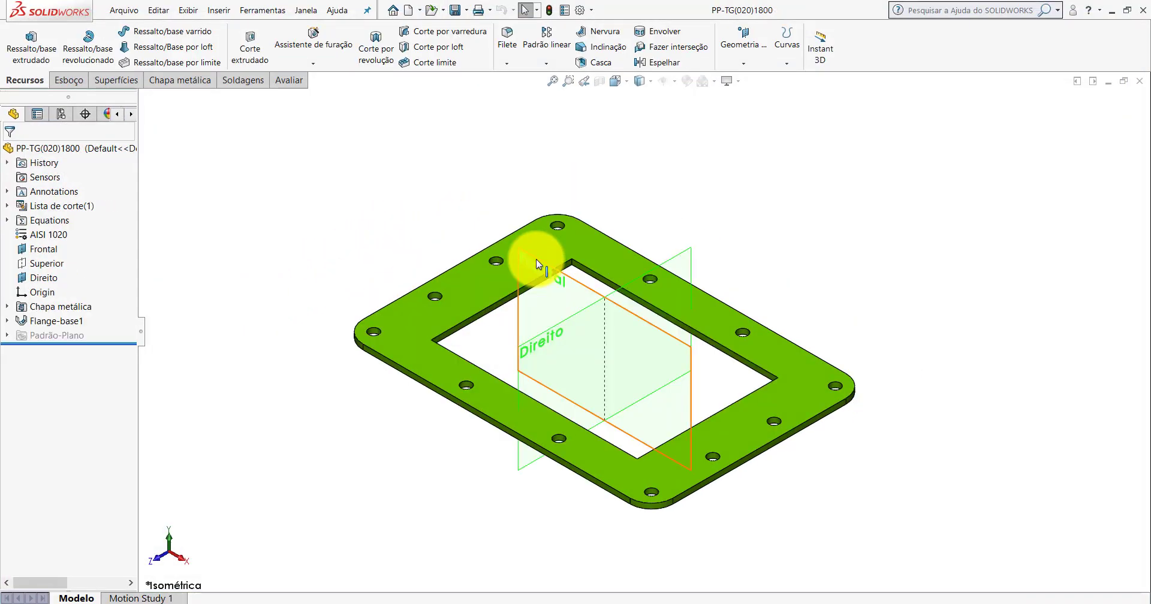
{"action": "left_click", "coordinate": [676, 86]}
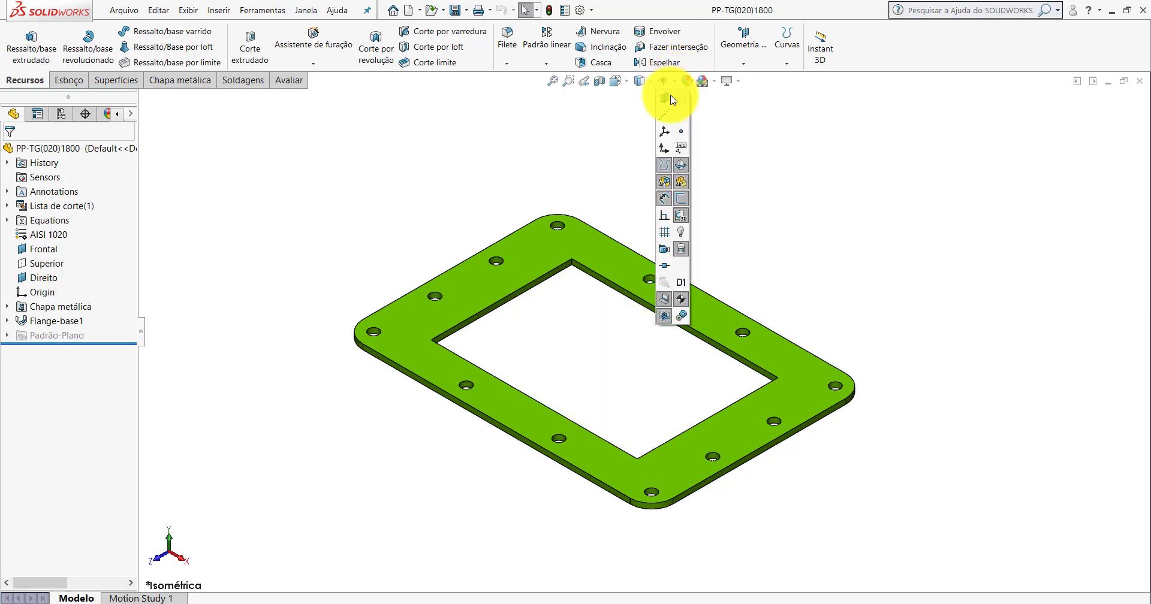
{"action": "scroll", "coordinate": [805, 287], "scroll_direction": "down", "scroll_amount": 1}
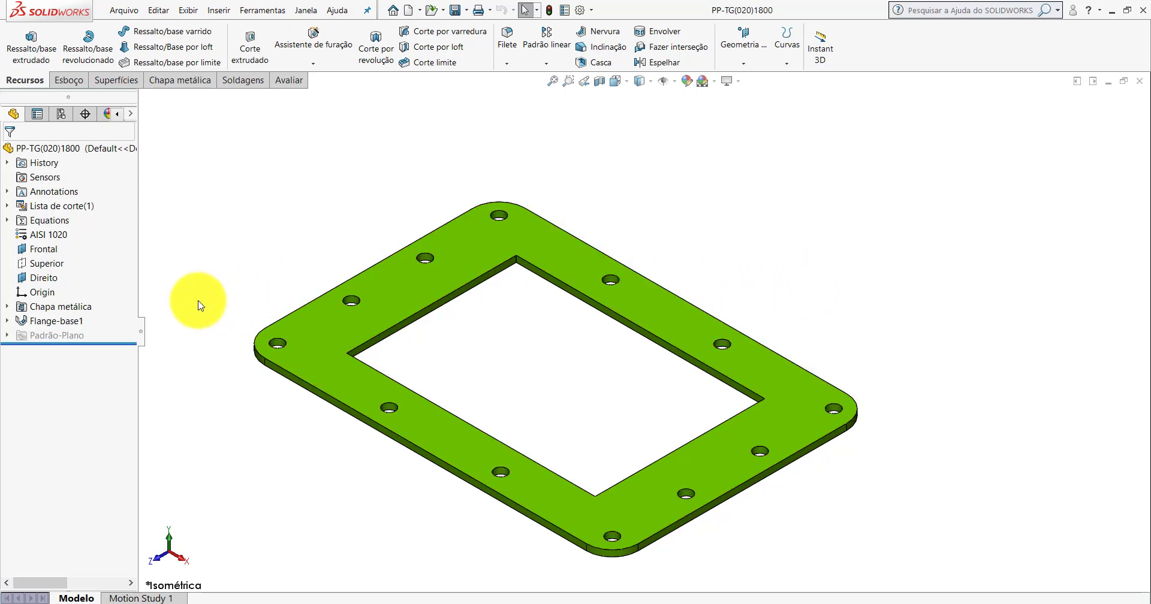
{"action": "right_click", "coordinate": [57, 325]}
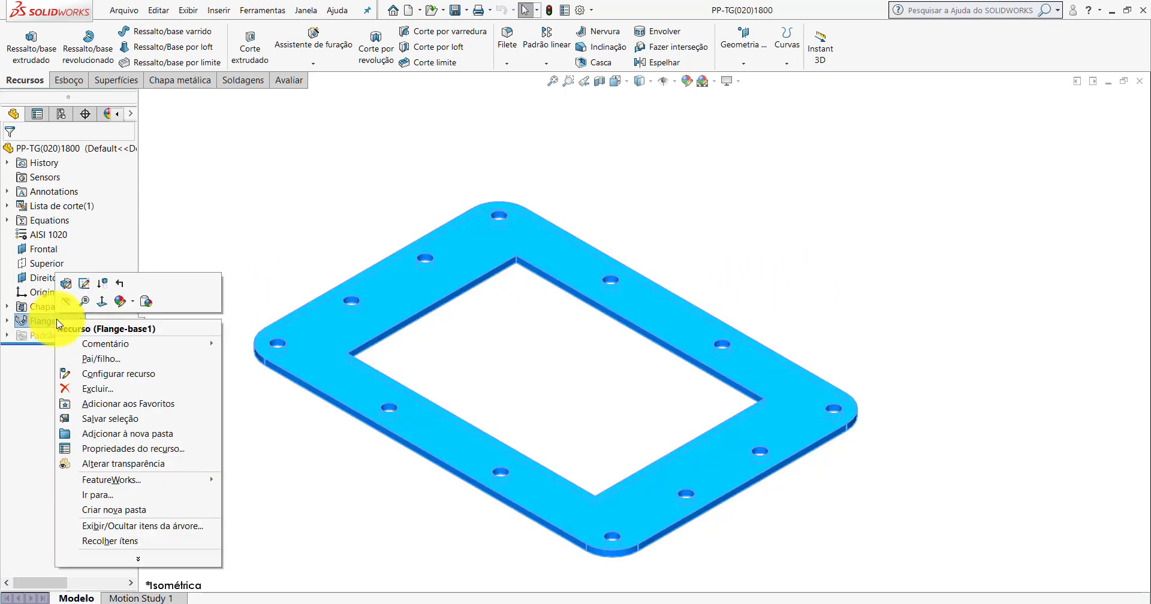
{"action": "left_click", "coordinate": [83, 287]}
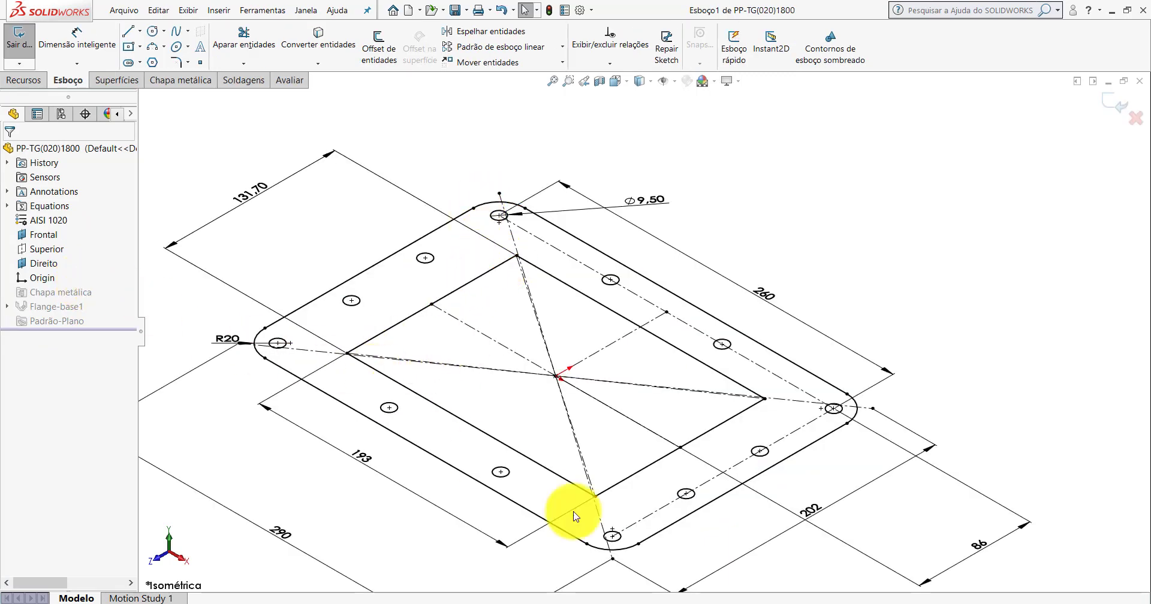
- Delete two inner rectangle lines, then restore them
{"action": "left_click", "coordinate": [461, 293]}
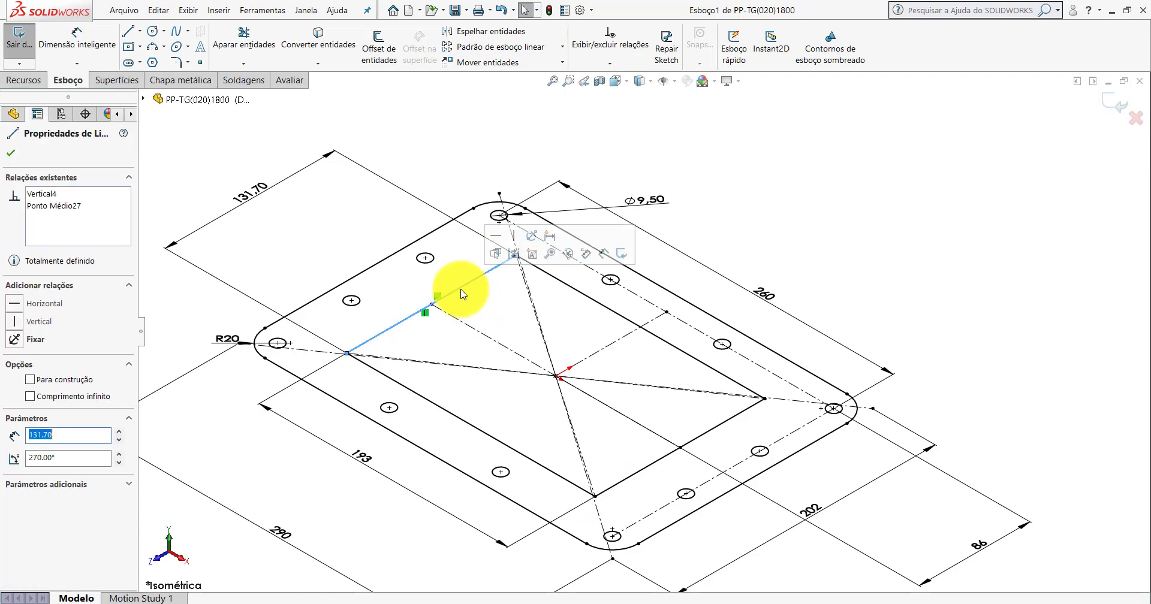
{"action": "key", "text": "Delete"}
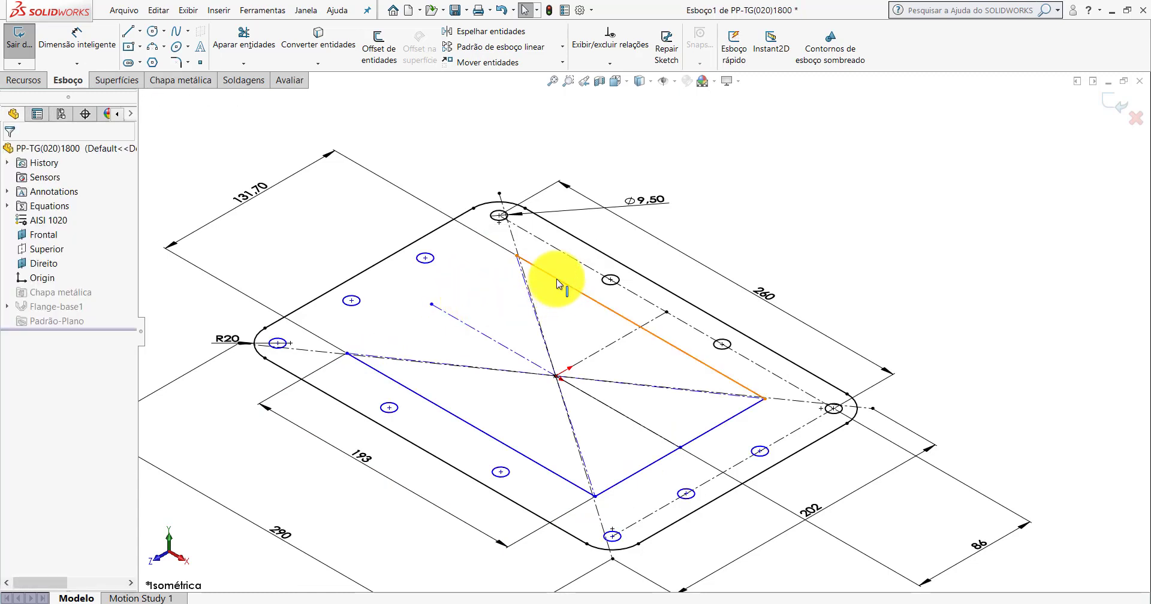
{"action": "left_click", "coordinate": [557, 281]}
{"action": "key", "text": "Delete"}
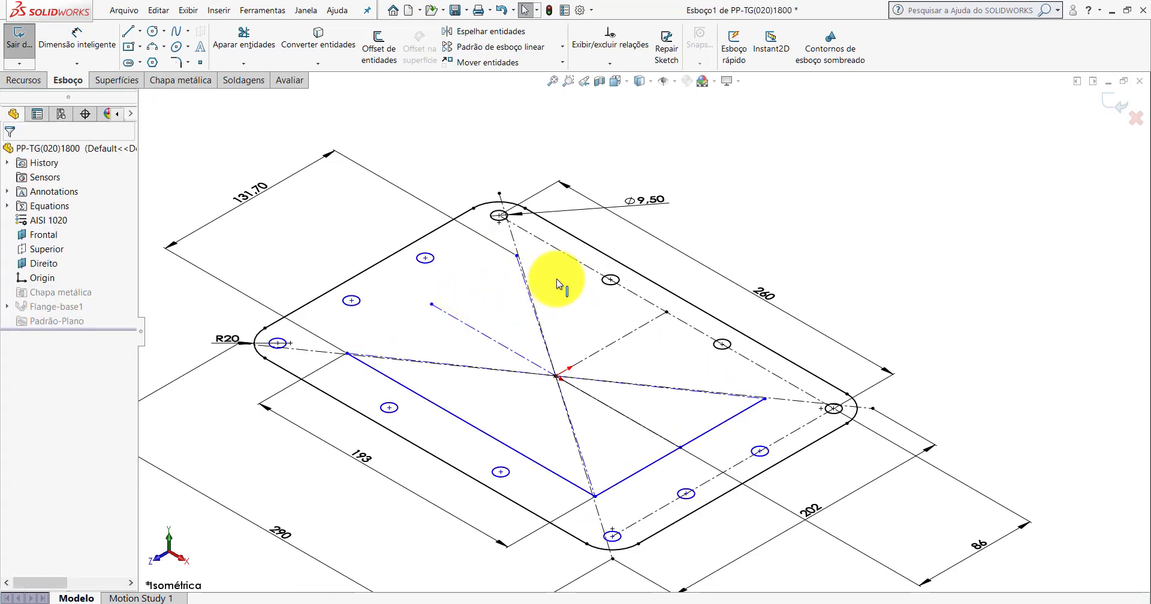
{"action": "left_click", "coordinate": [557, 284]}
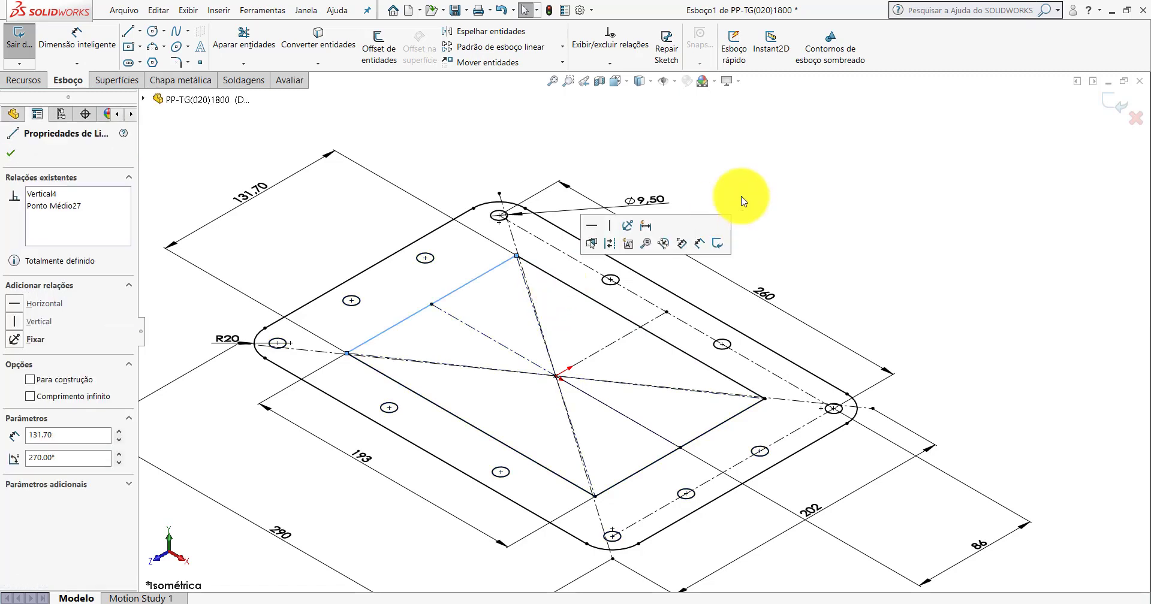
{"action": "left_click", "coordinate": [773, 177]}
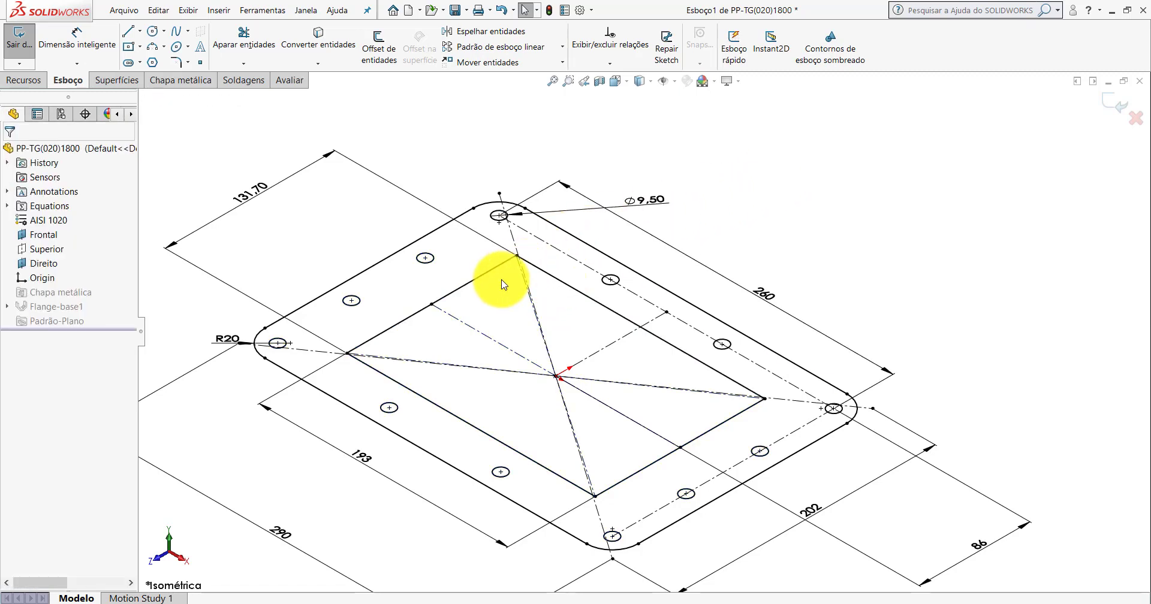
- Make all four inner rectangle lines construction geometry, then return to PP-TG(020)1700_2
{"action": "left_click", "coordinate": [479, 278]}
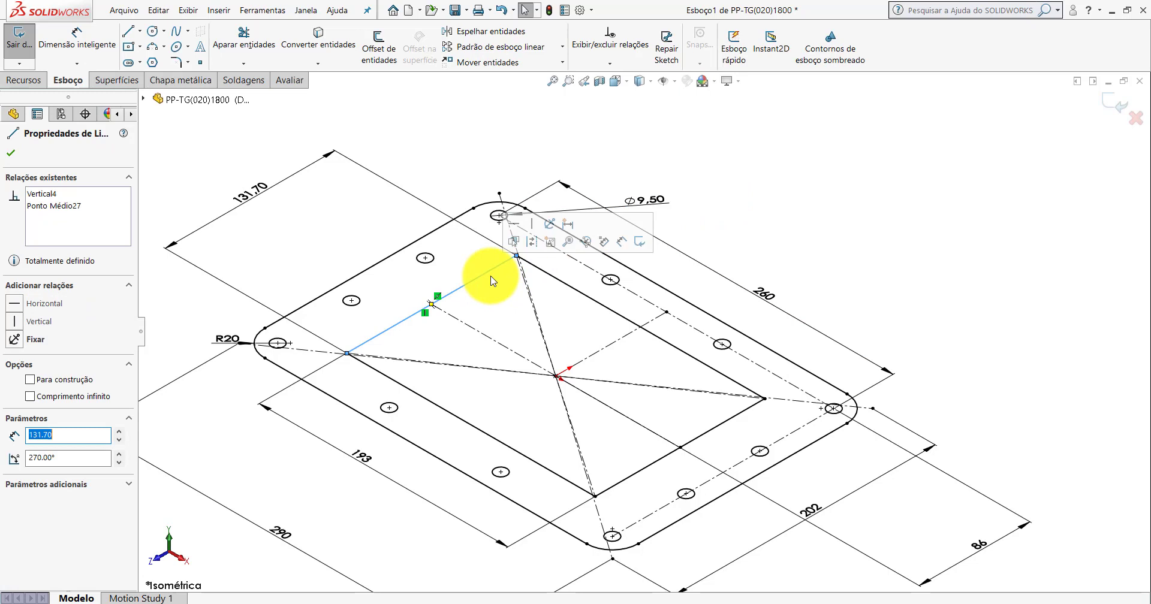
{"action": "left_click", "coordinate": [534, 242]}
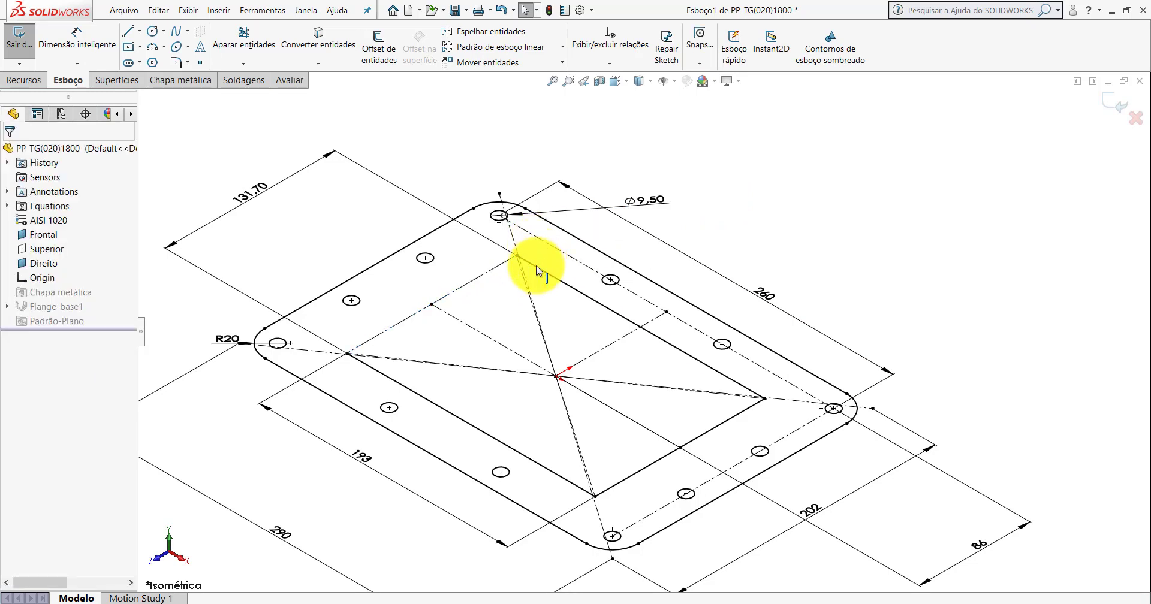
{"action": "left_click", "coordinate": [536, 268]}
{"action": "left_click", "coordinate": [590, 235]}
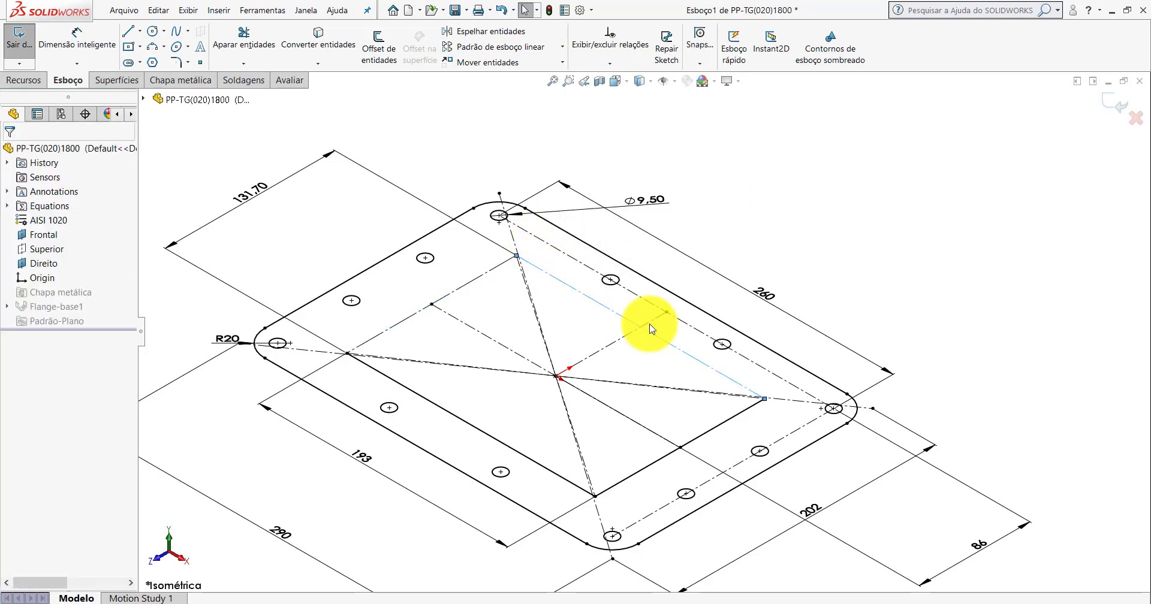
{"action": "left_click", "coordinate": [708, 431]}
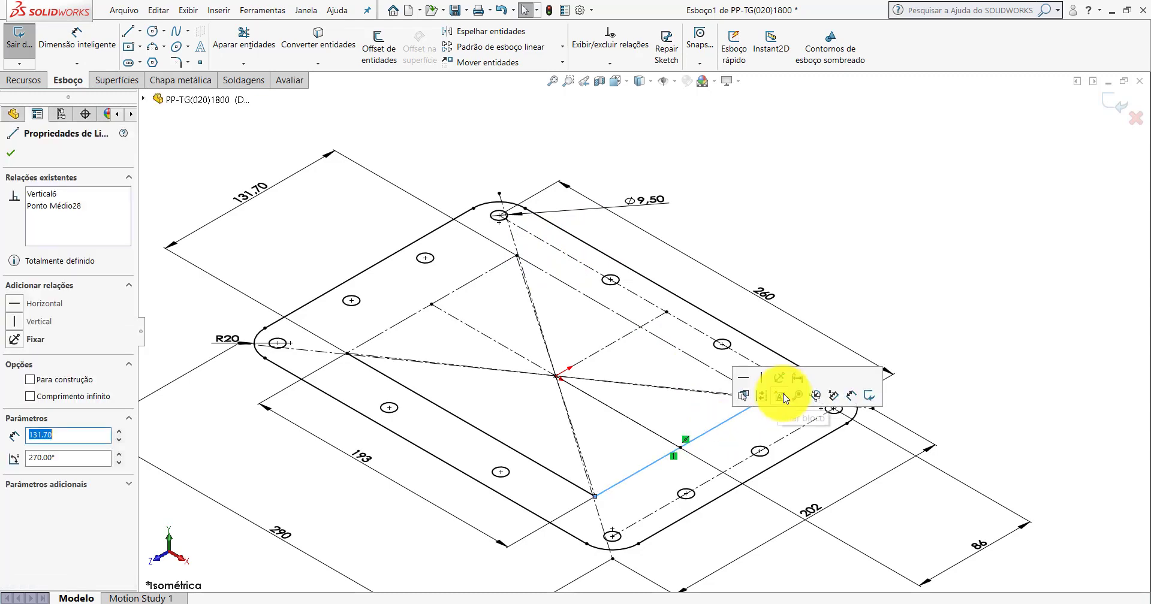
{"action": "left_click", "coordinate": [750, 393]}
{"action": "left_click", "coordinate": [509, 446]}
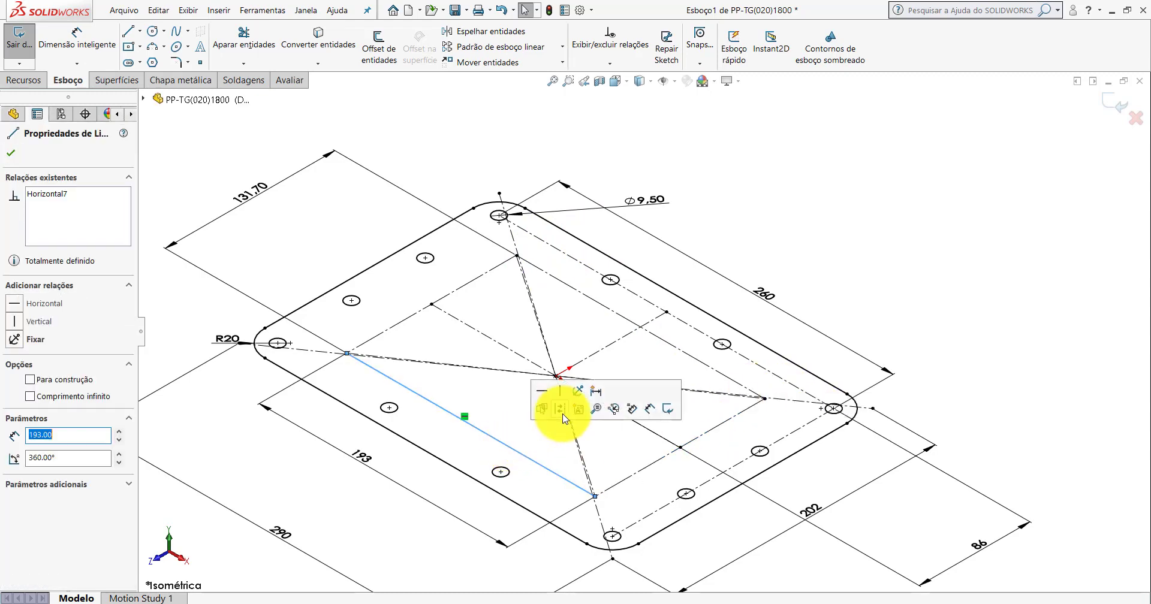
{"action": "left_click", "coordinate": [551, 407]}
{"action": "key", "text": "f"}
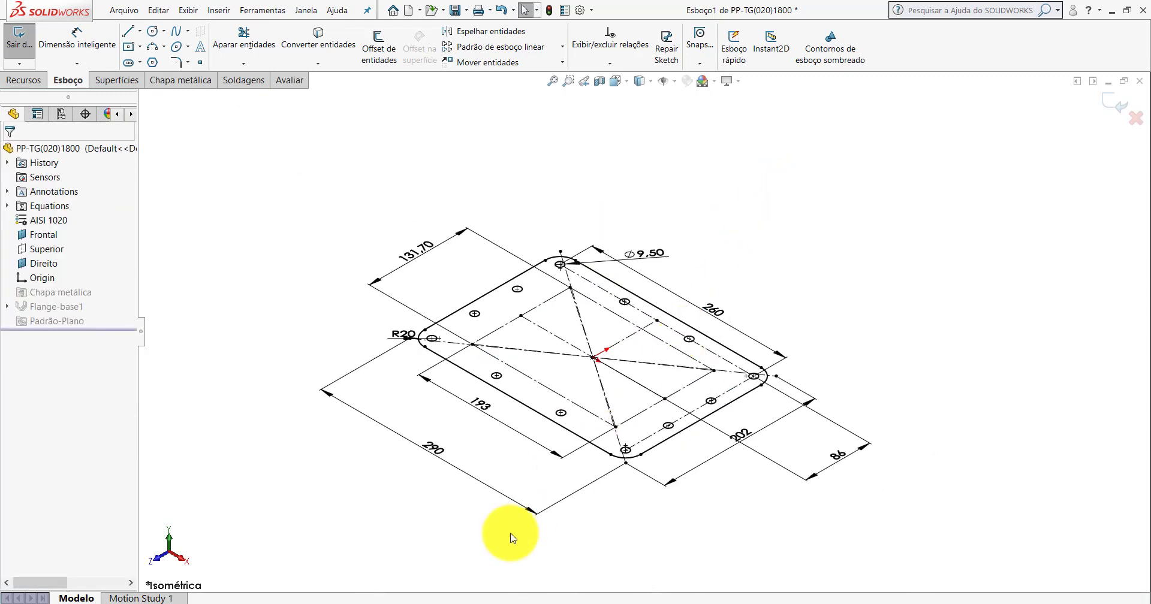
{"action": "left_click", "coordinate": [423, 591]}
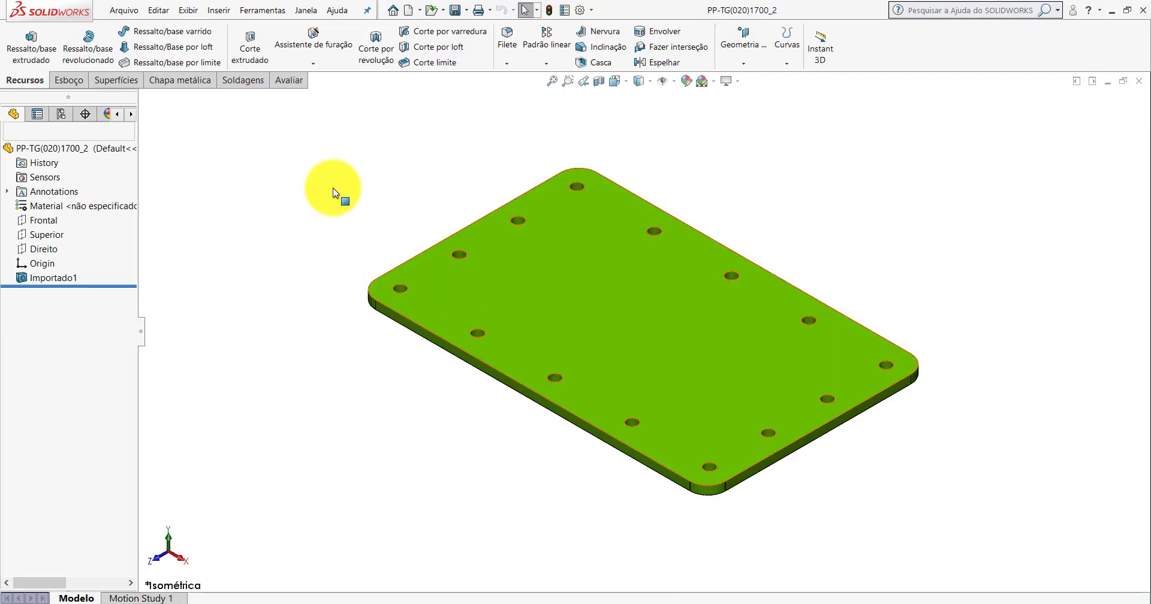
- Measure the imported plate's long-edge distance and change the 202 mm sketch dimension to 250
{"action": "left_click", "coordinate": [284, 81]}
{"action": "left_click", "coordinate": [94, 43]}
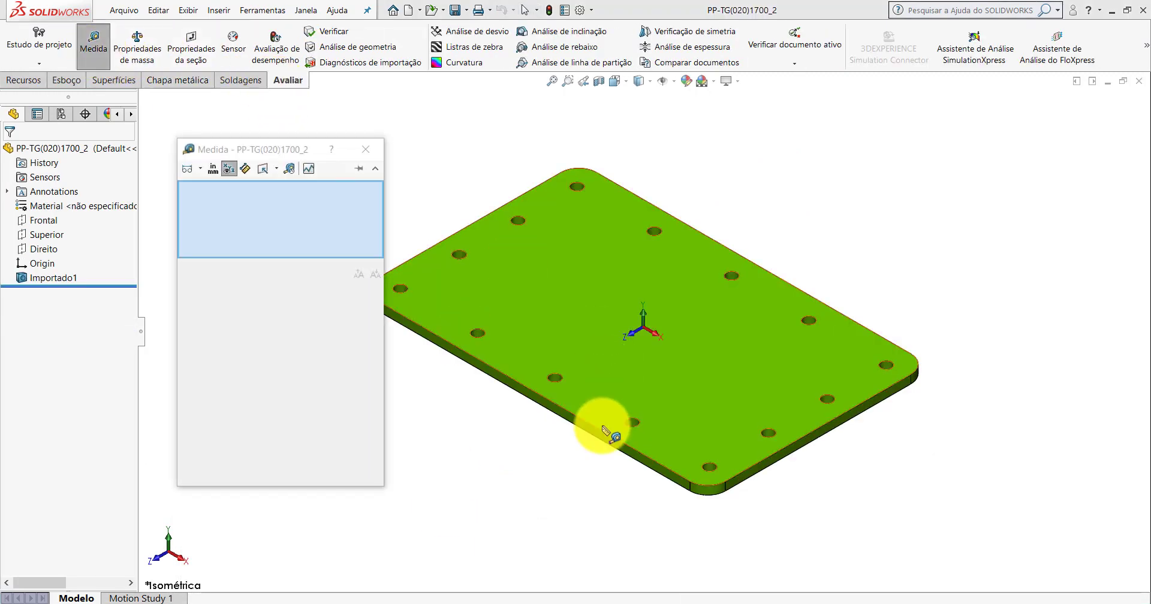
{"action": "left_click", "coordinate": [594, 428]}
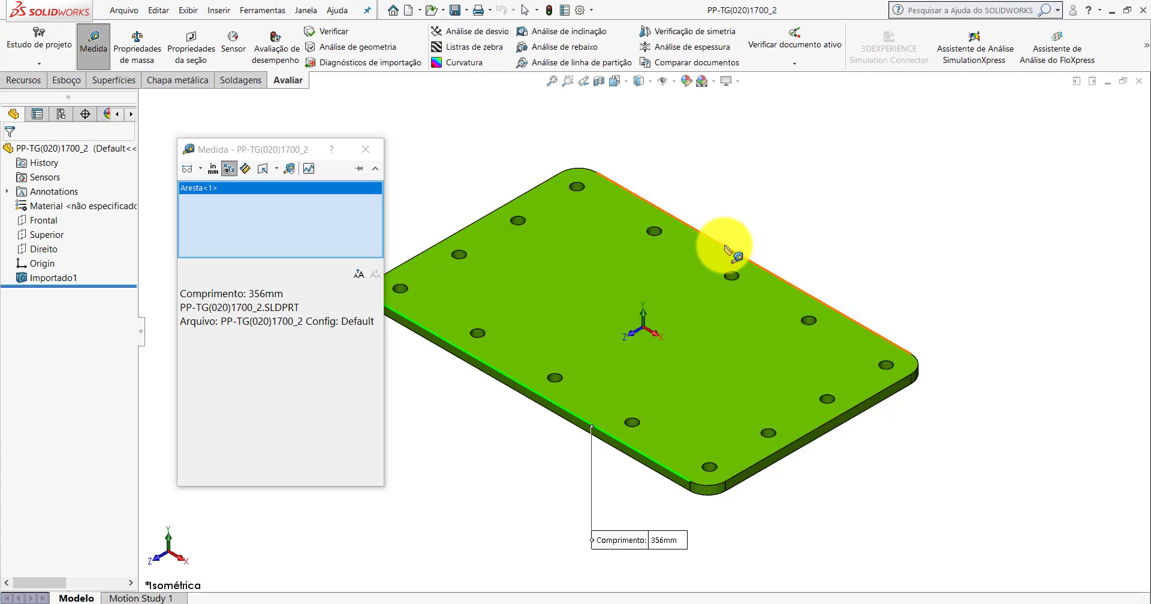
{"action": "left_click", "coordinate": [725, 247]}
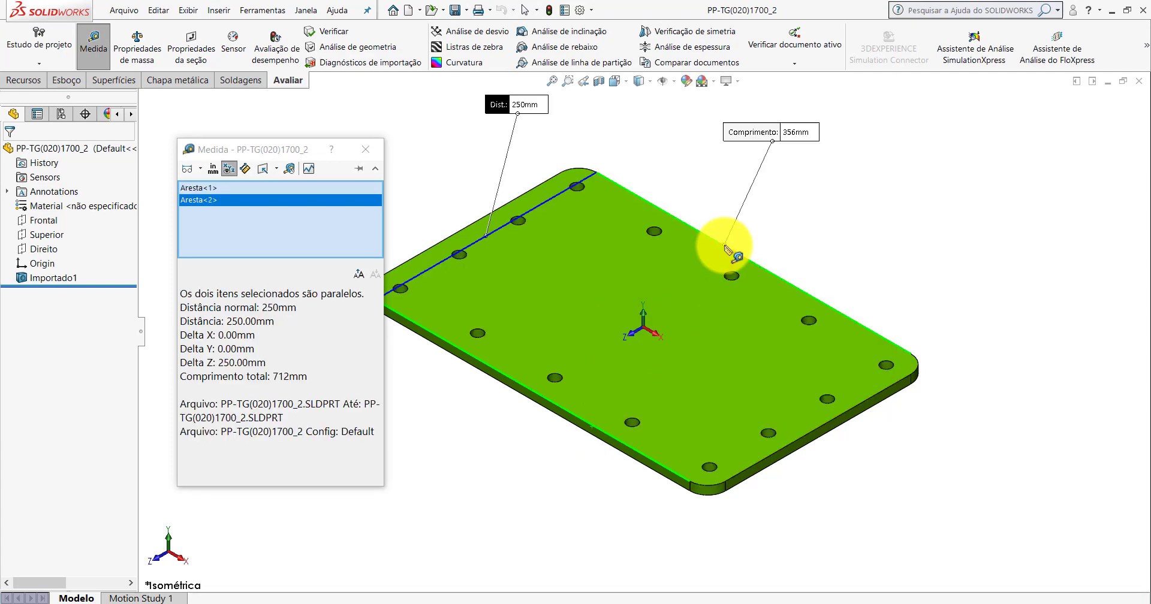
{"action": "left_click", "coordinate": [364, 151]}
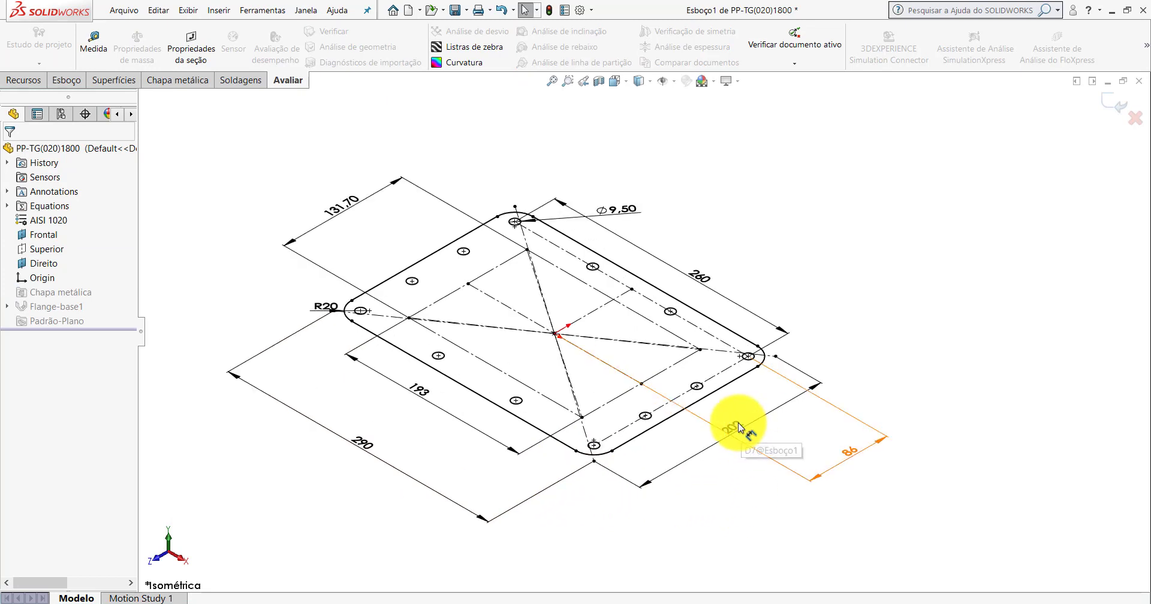
{"action": "double_click", "coordinate": [739, 423]}
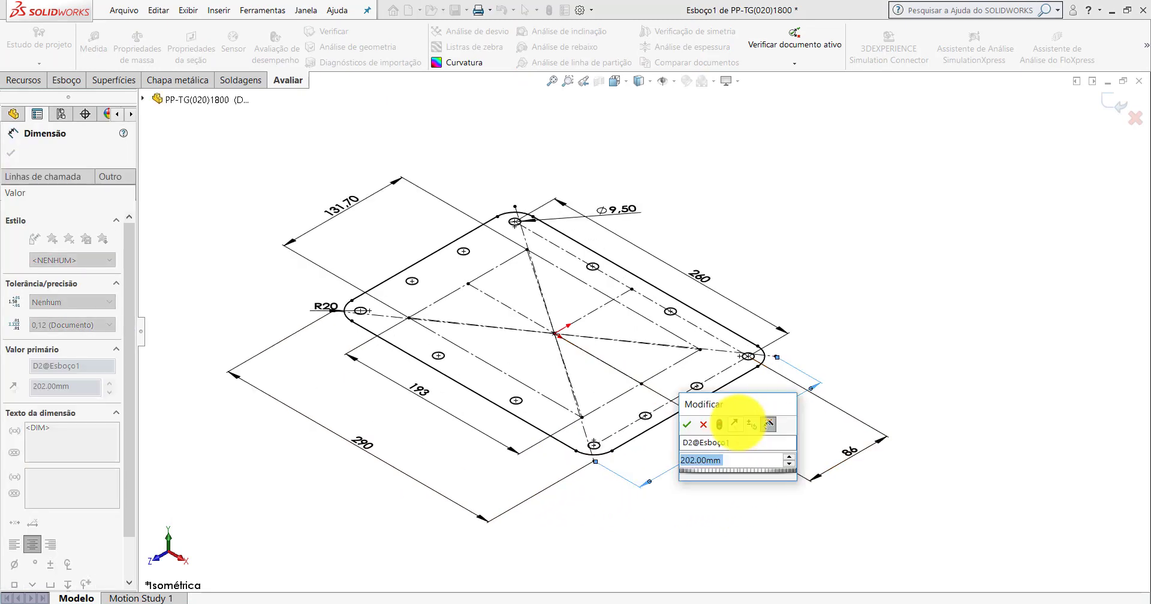
{"action": "type", "text": "250"}
{"action": "key", "text": "Return"}
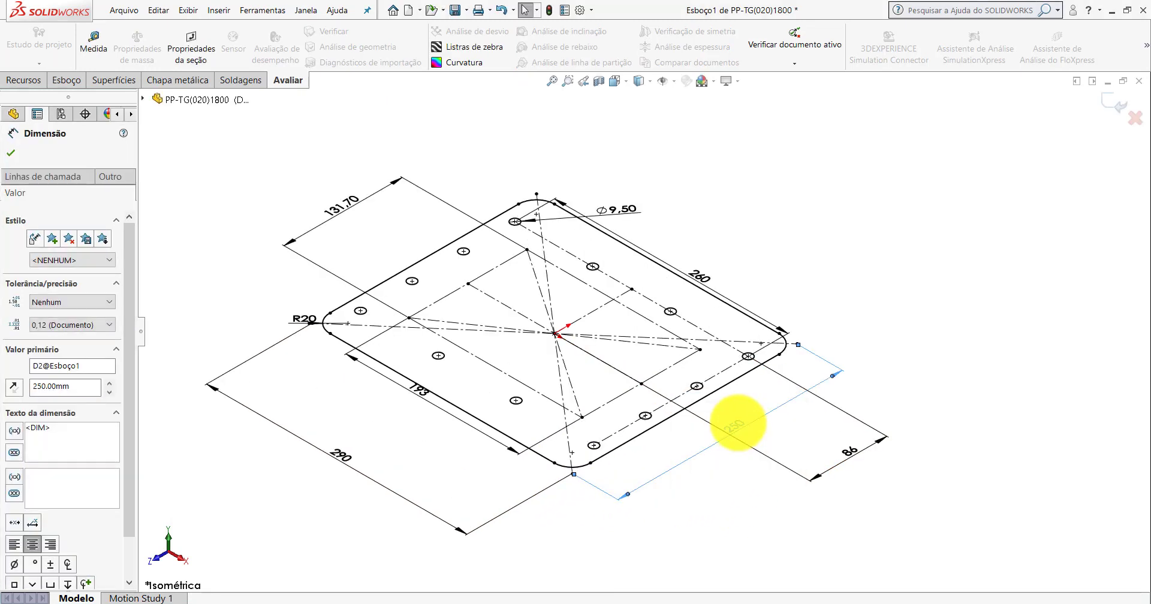
- Measure the imported plate's short-edge distance and change the 290 mm dimension to 396
{"action": "left_click", "coordinate": [424, 570]}
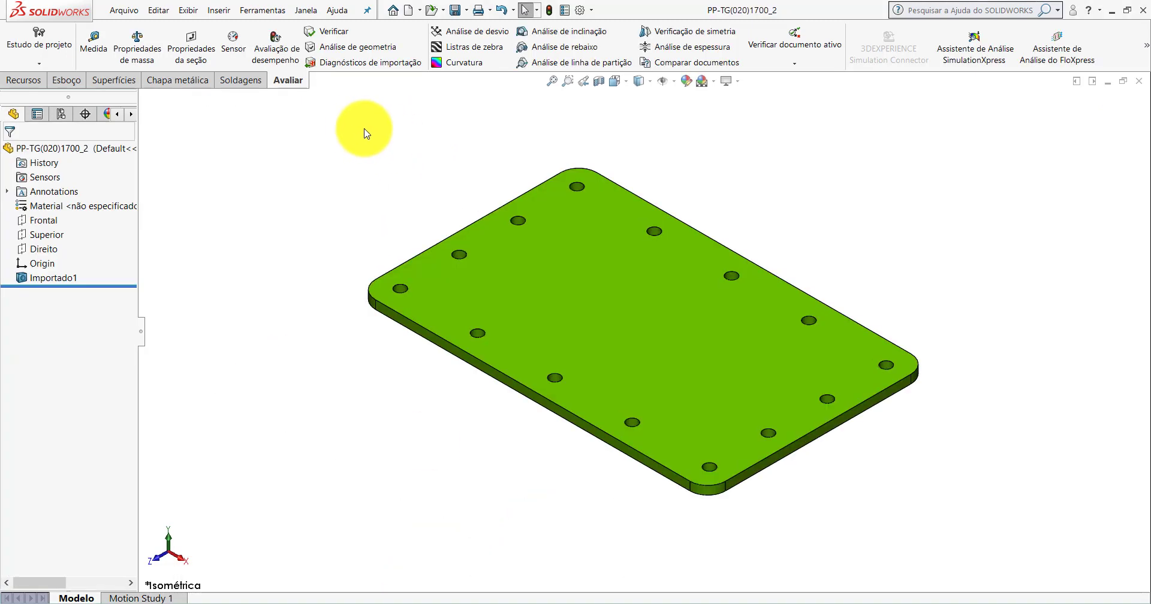
{"action": "left_click", "coordinate": [94, 42]}
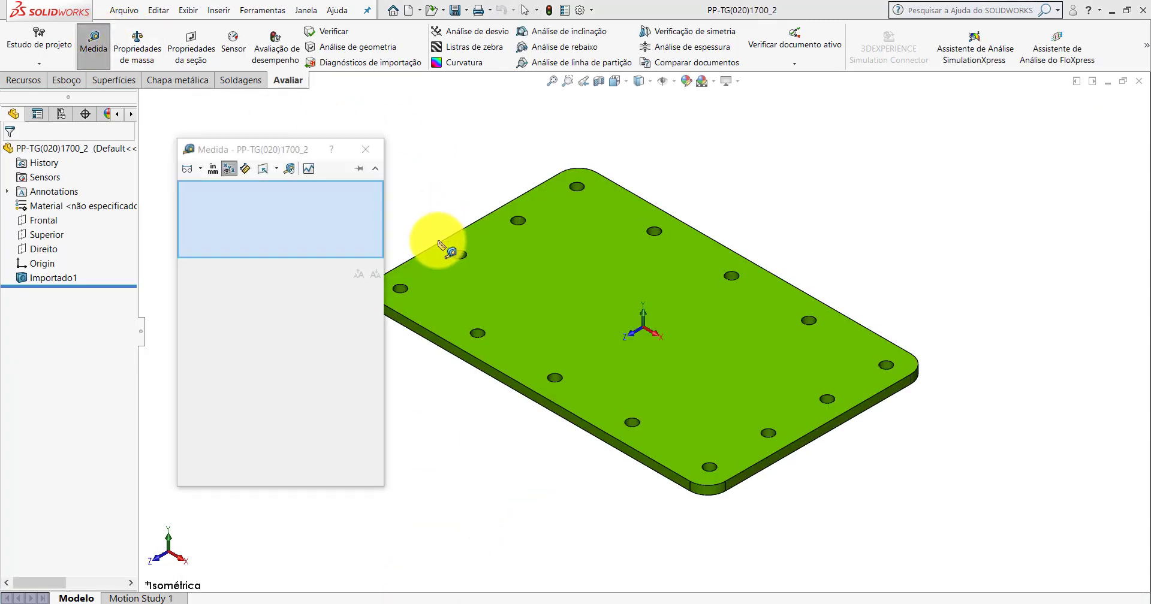
{"action": "left_click", "coordinate": [439, 245]}
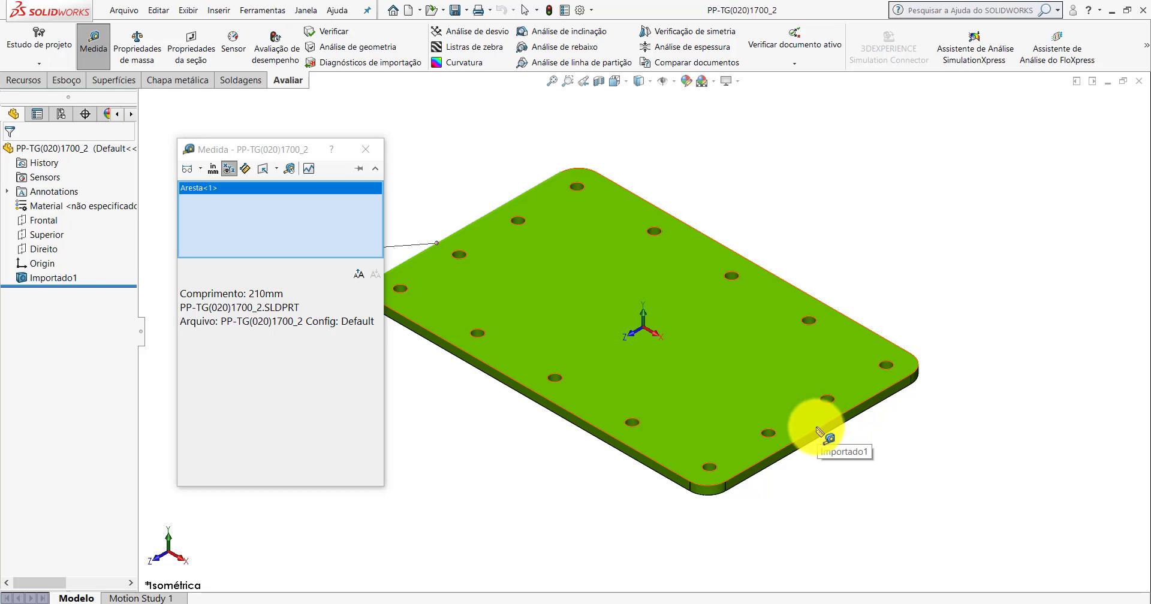
{"action": "left_click", "coordinate": [815, 435]}
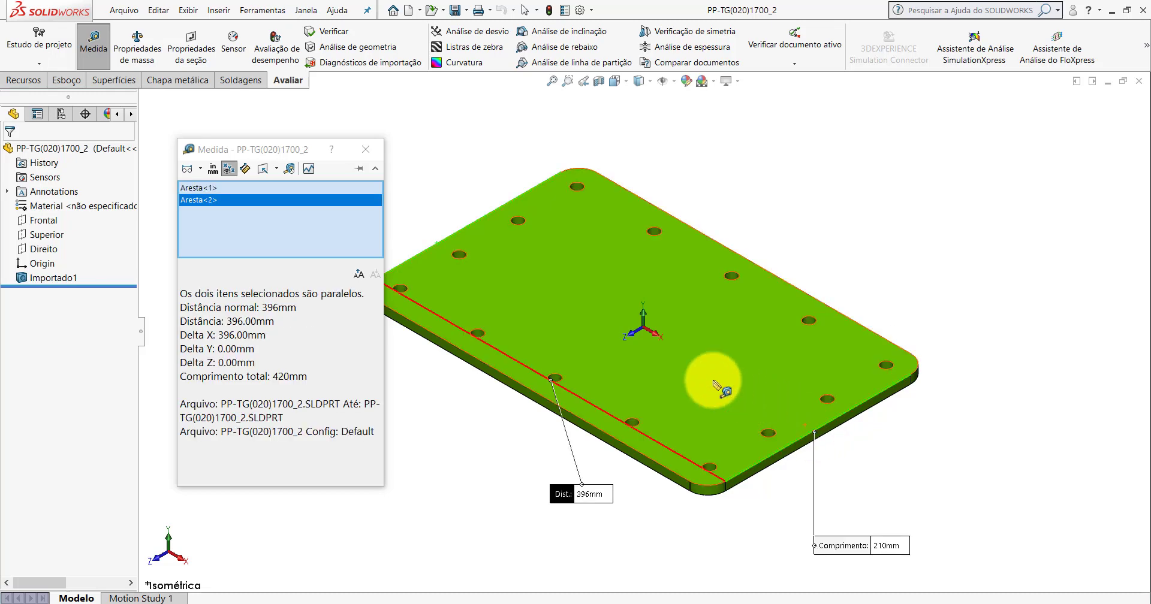
{"action": "left_click", "coordinate": [365, 149]}
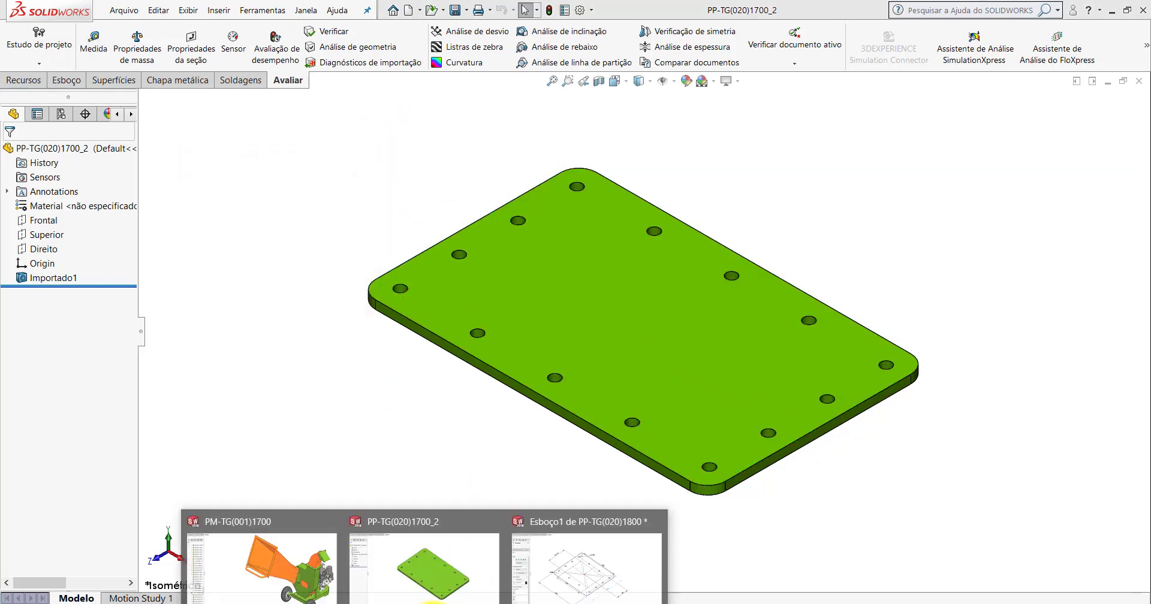
{"action": "left_click", "coordinate": [560, 534]}
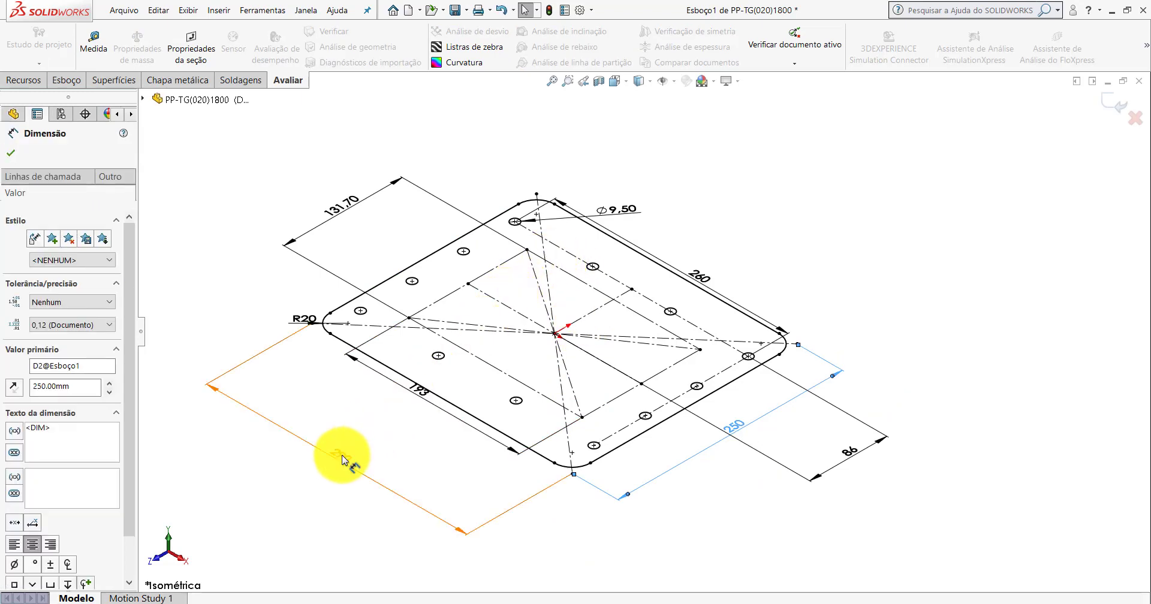
{"action": "double_click", "coordinate": [341, 455]}
{"action": "type", "text": "396"}
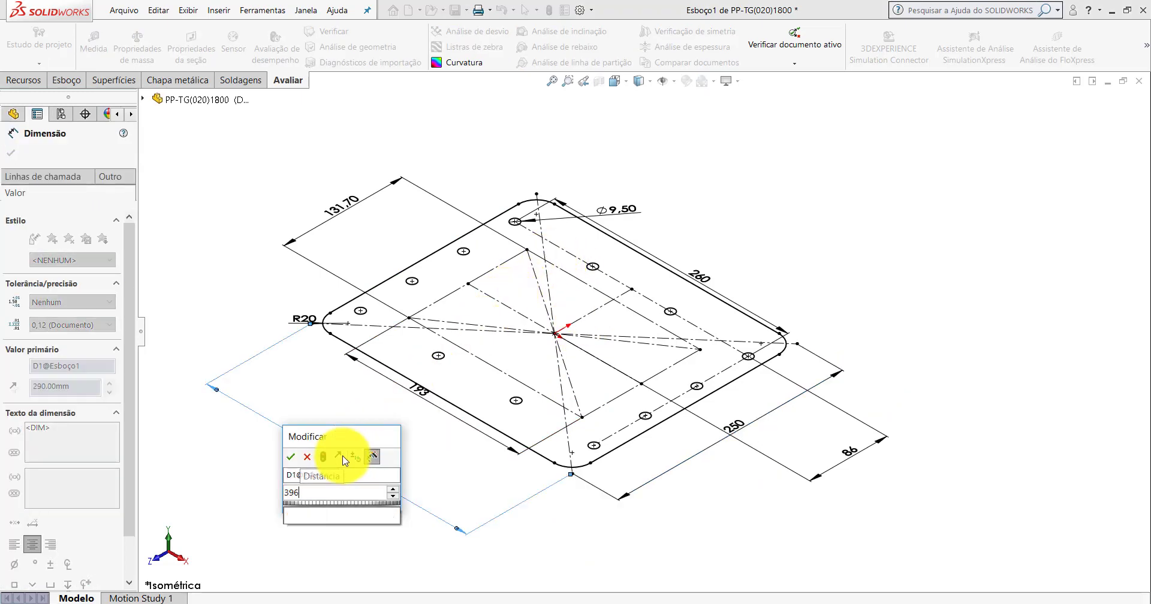
{"action": "key", "text": "Return"}
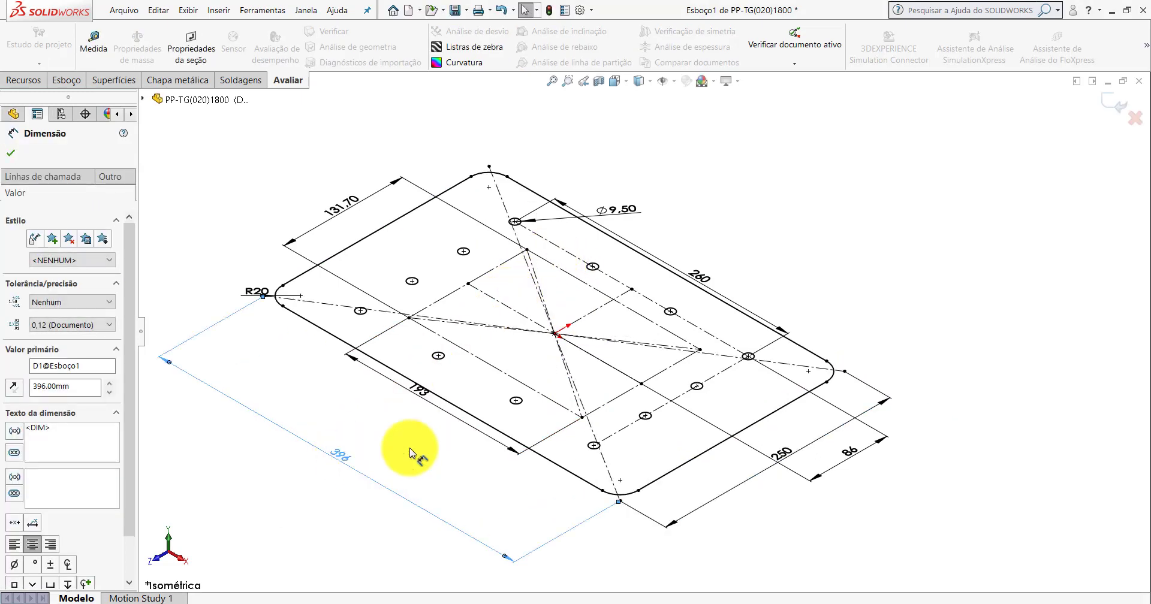
{"action": "left_click", "coordinate": [761, 193]}
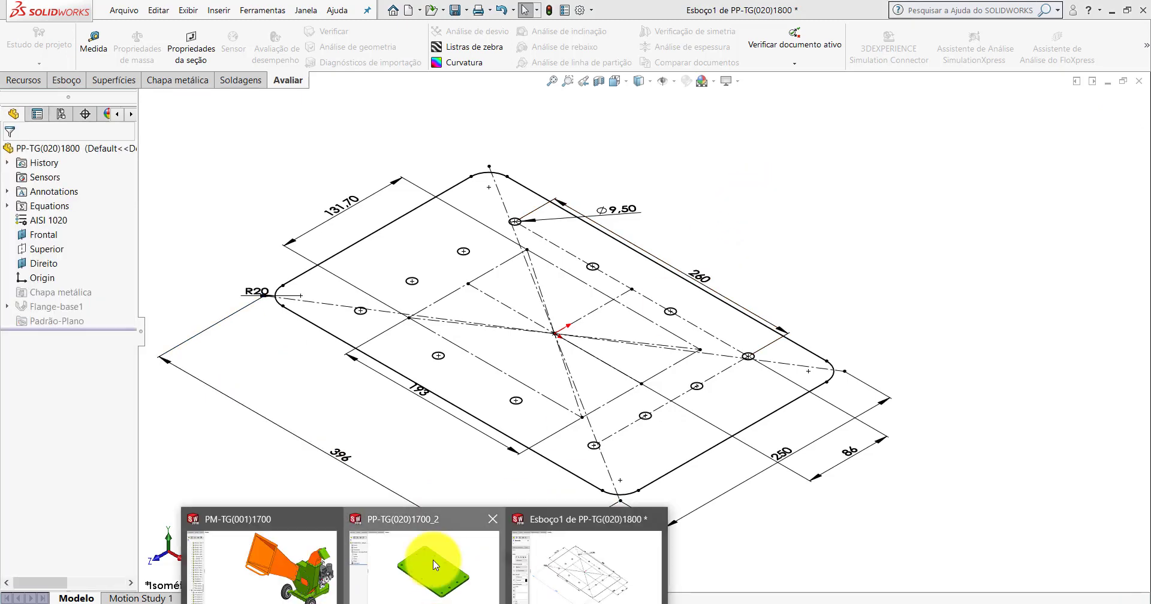
- Measure centre-to-centre hole distances on the imported plate
{"action": "left_click", "coordinate": [411, 552]}
{"action": "left_click", "coordinate": [94, 43]}
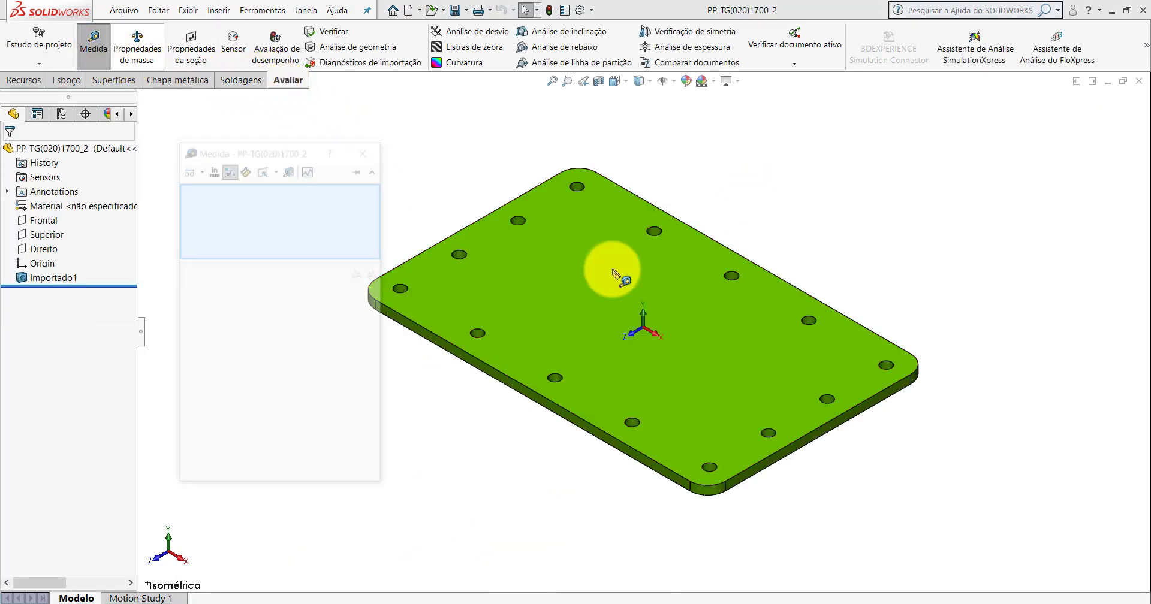
{"action": "scroll", "coordinate": [869, 365], "scroll_direction": "down", "scroll_amount": 3}
{"action": "left_click", "coordinate": [873, 360]}
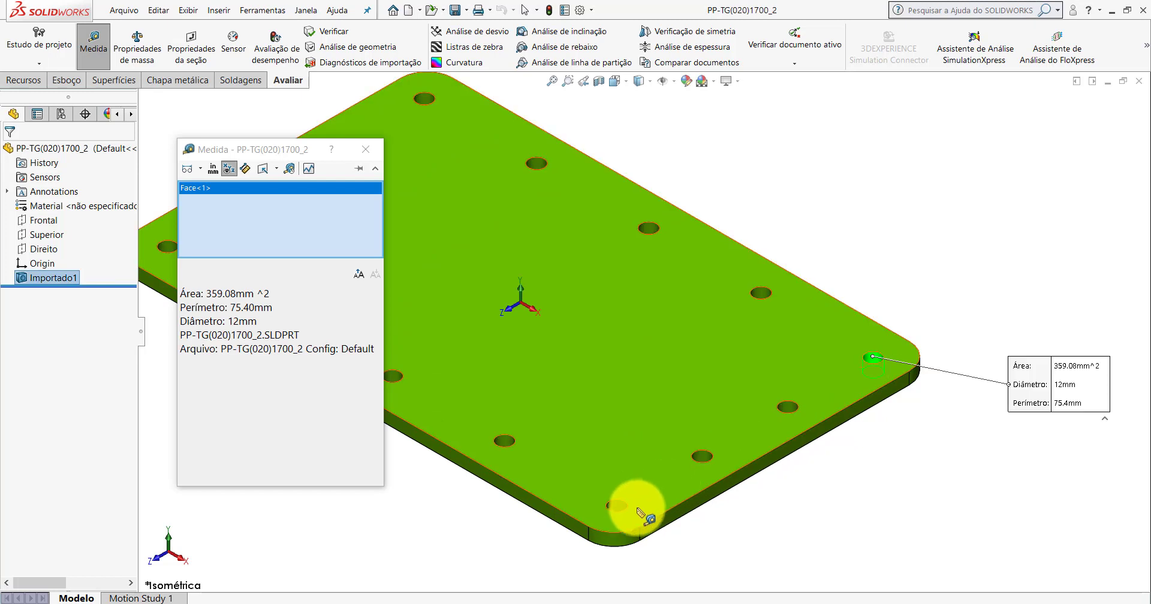
{"action": "left_click", "coordinate": [618, 508]}
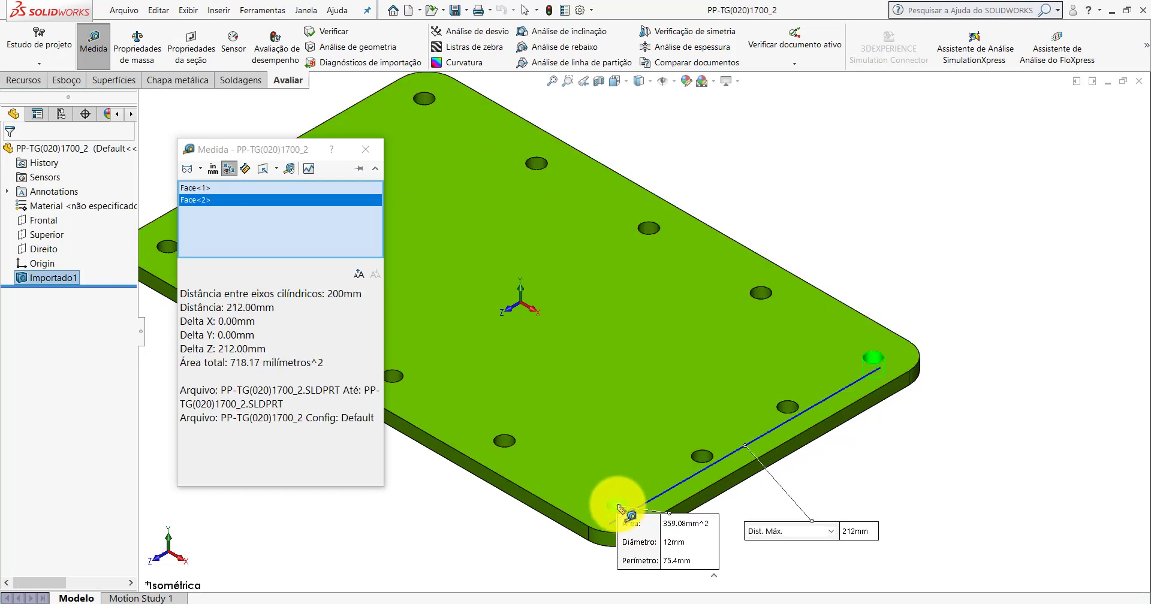
{"action": "left_click", "coordinate": [198, 169]}
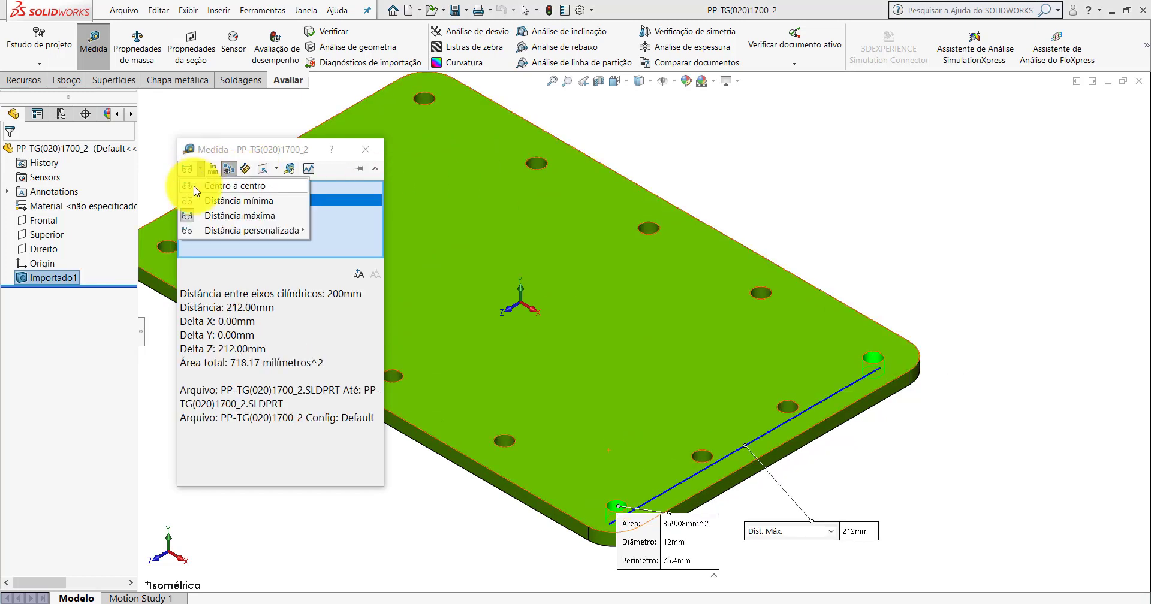
{"action": "left_click", "coordinate": [196, 186]}
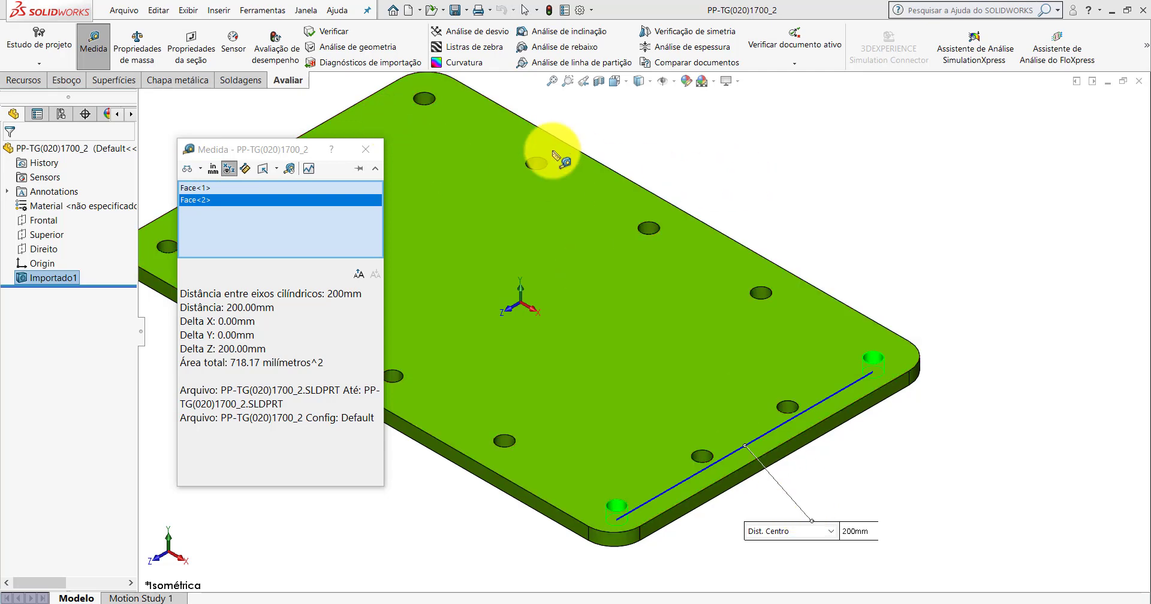
{"action": "left_click", "coordinate": [424, 98]}
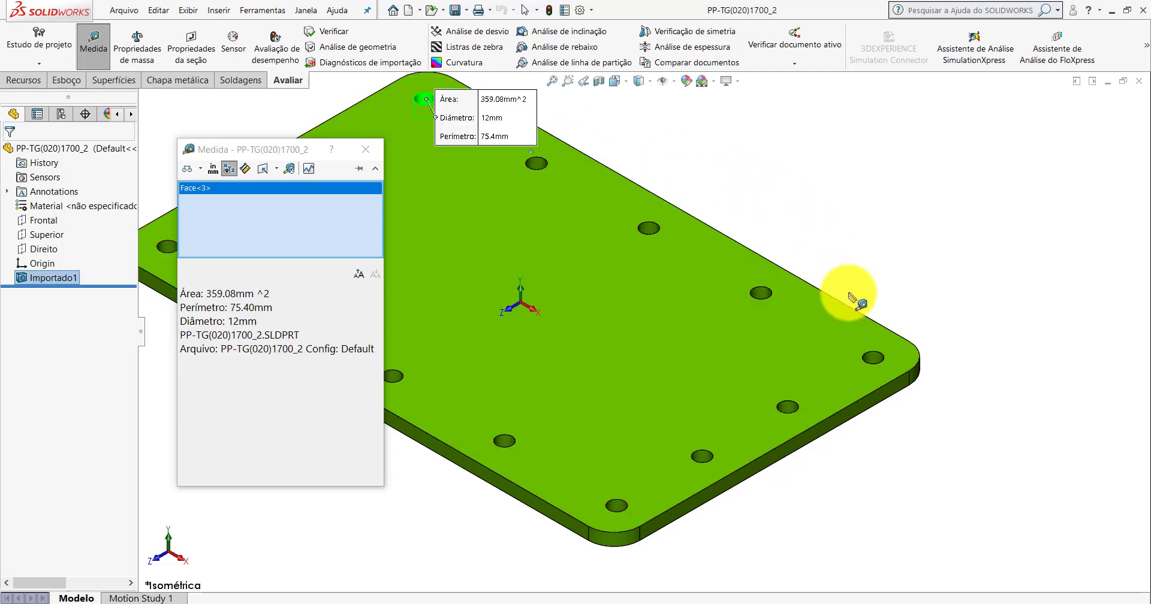
{"action": "left_click", "coordinate": [873, 362]}
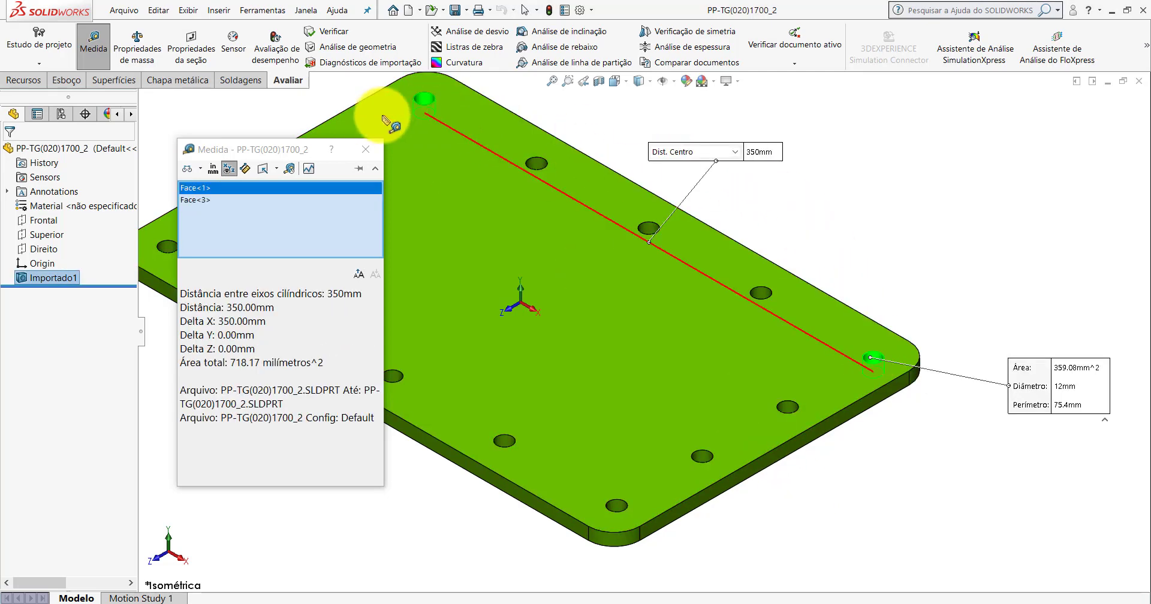
{"action": "key", "text": "Escape"}
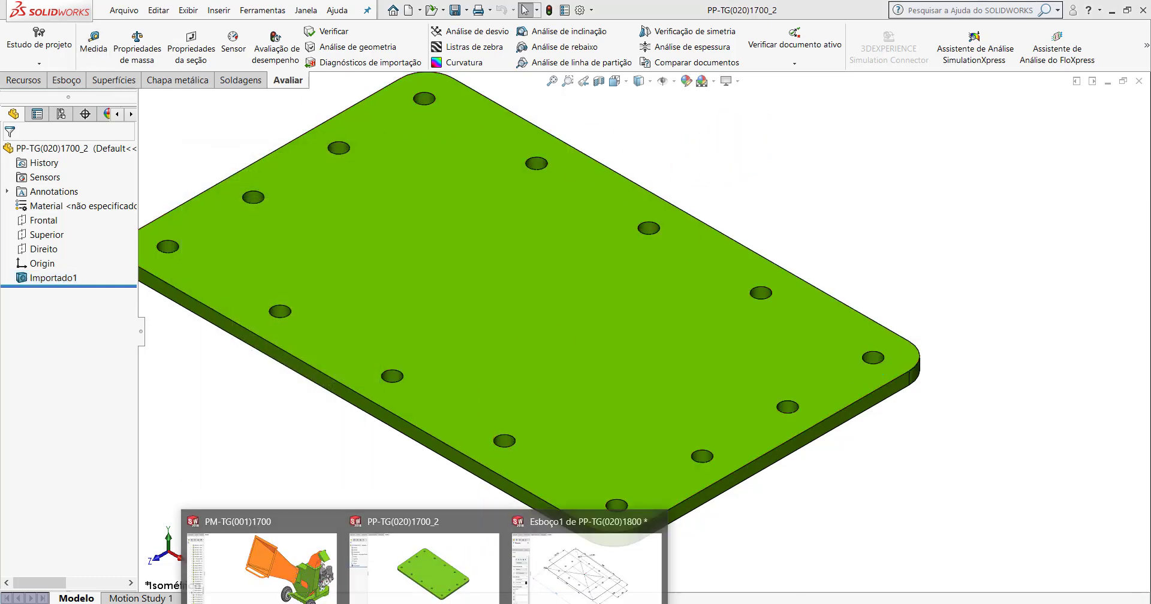
- Change the copied sketch's 86 mm hole offset dimension to 100
{"action": "left_click", "coordinate": [616, 545]}
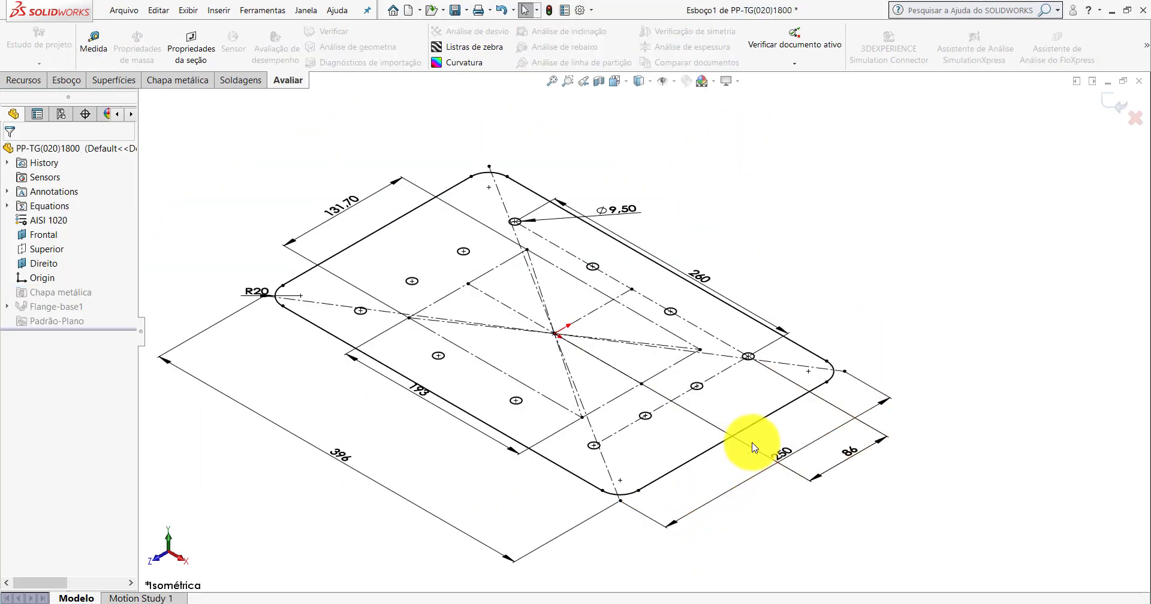
{"action": "scroll", "coordinate": [754, 448], "scroll_direction": "down", "scroll_amount": 2}
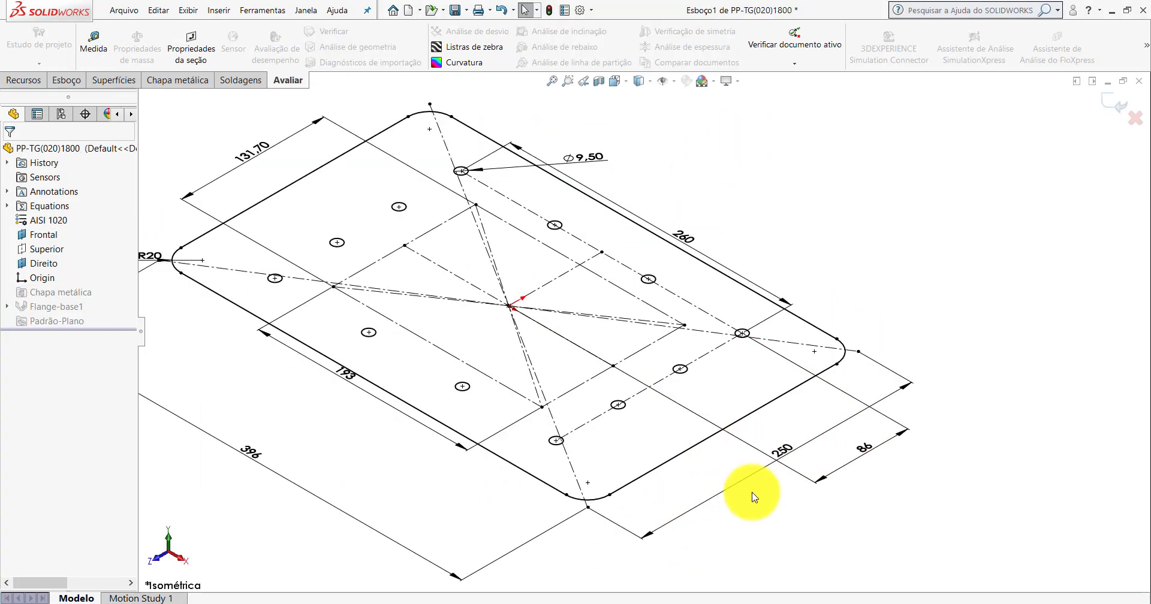
{"action": "double_click", "coordinate": [861, 449]}
{"action": "type", "text": "100"}
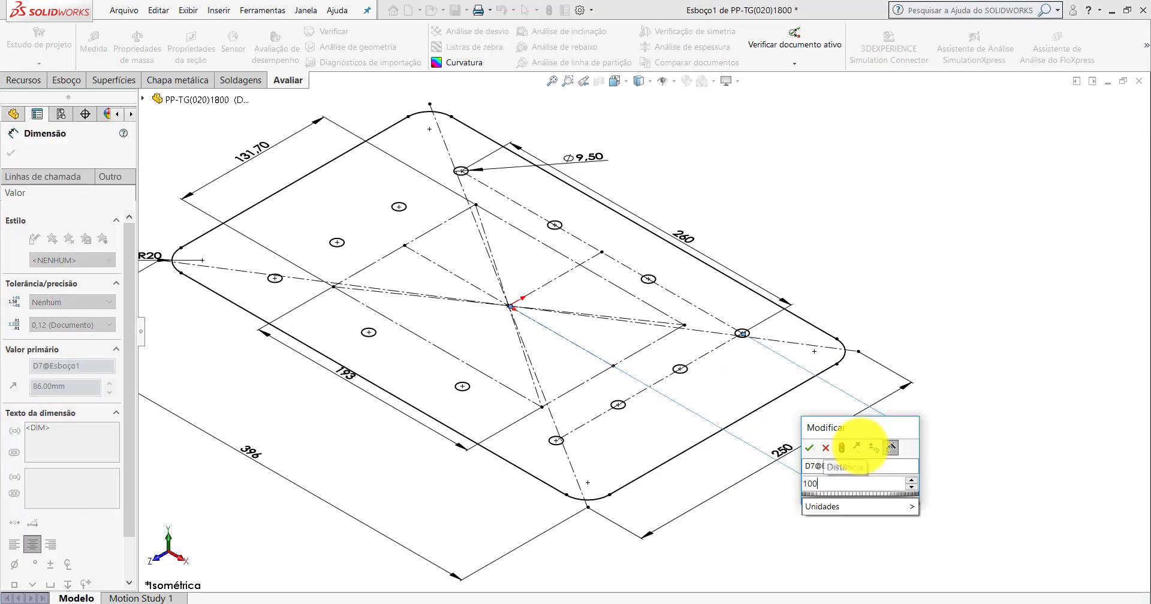
{"action": "key", "text": "Return"}
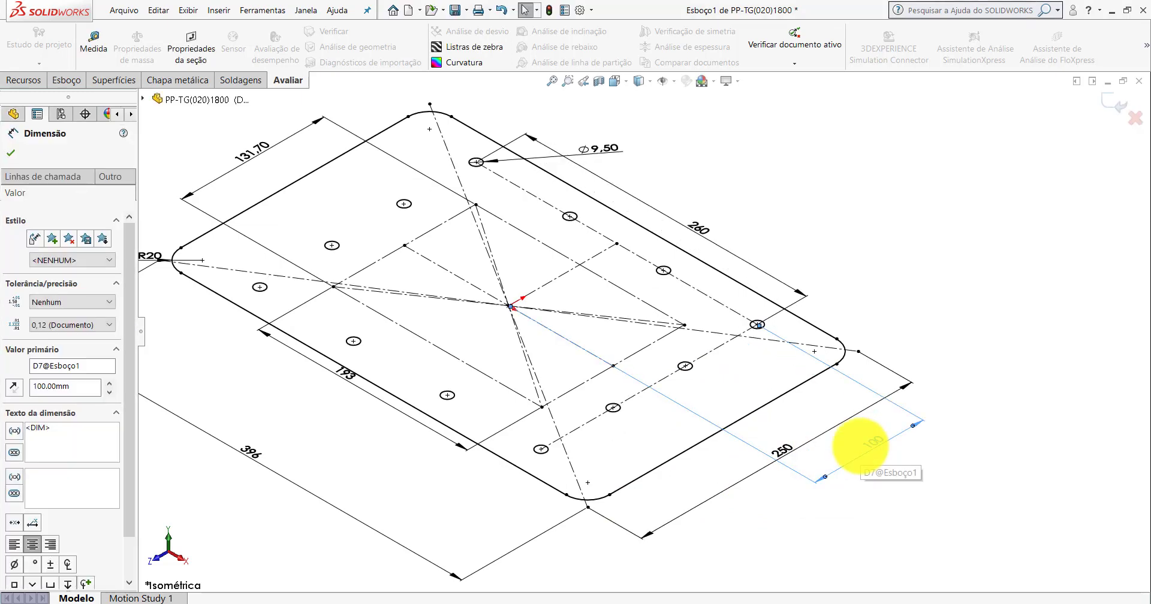
{"action": "scroll", "coordinate": [738, 296], "scroll_direction": "up", "scroll_amount": 2}
{"action": "scroll", "coordinate": [737, 295], "scroll_direction": "up", "scroll_amount": 2}
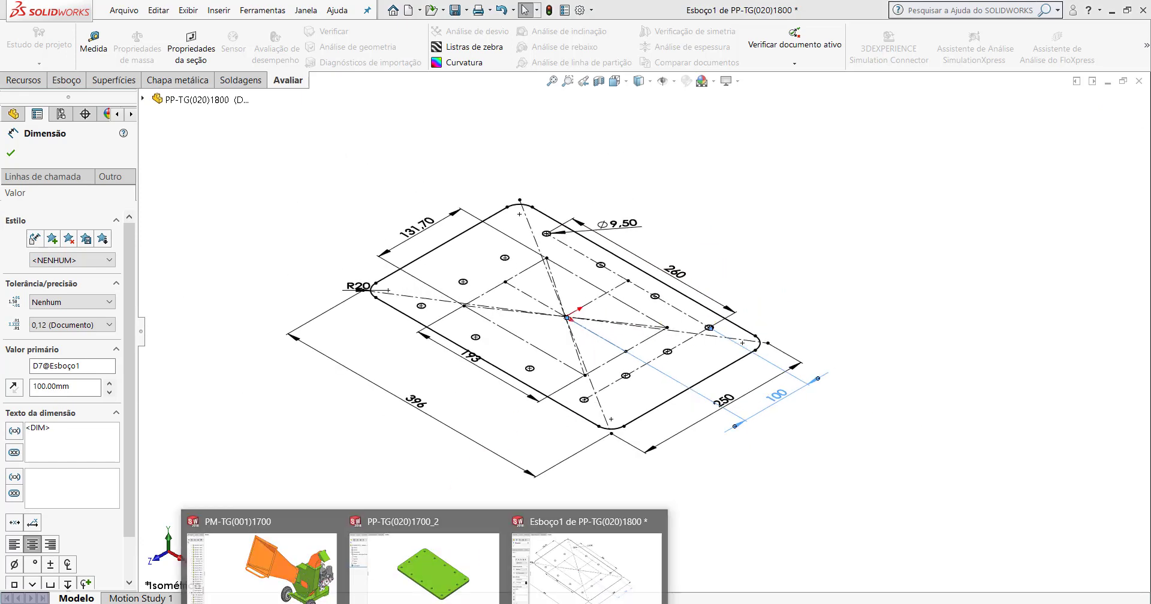
- Measure the imported plate's hole centre spacing and hole size
{"action": "left_click", "coordinate": [424, 563]}
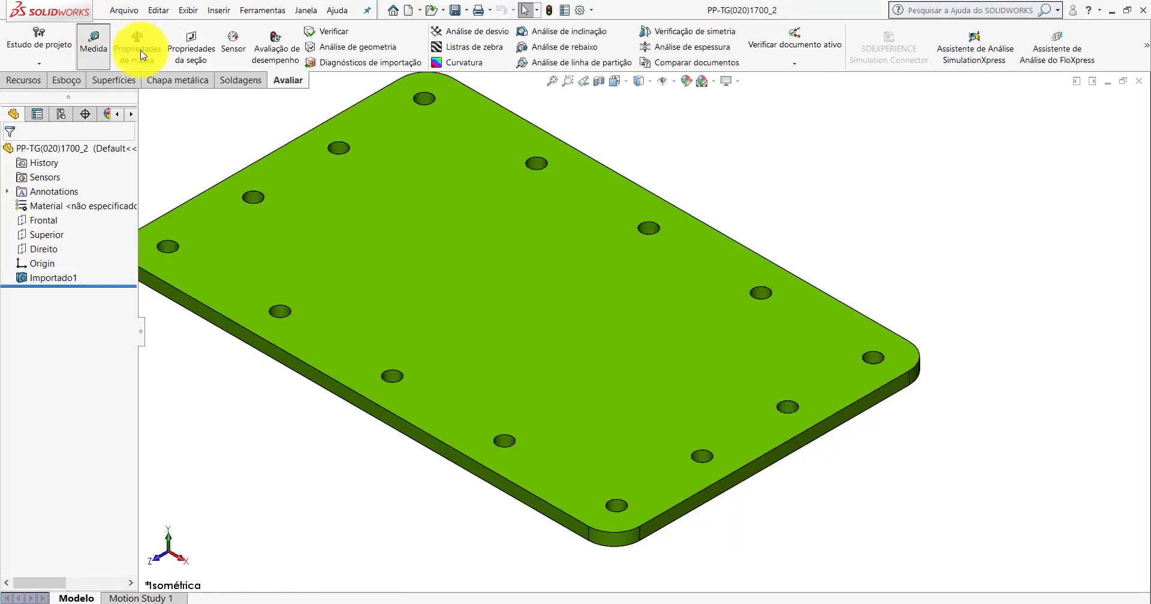
{"action": "scroll", "coordinate": [488, 116], "scroll_direction": "down", "scroll_amount": 3}
{"action": "scroll", "coordinate": [403, 115], "scroll_direction": "down", "scroll_amount": 2}
{"action": "left_click", "coordinate": [404, 116]}
{"action": "scroll", "coordinate": [925, 419], "scroll_direction": "up", "scroll_amount": 2}
{"action": "scroll", "coordinate": [908, 458], "scroll_direction": "down", "scroll_amount": 1}
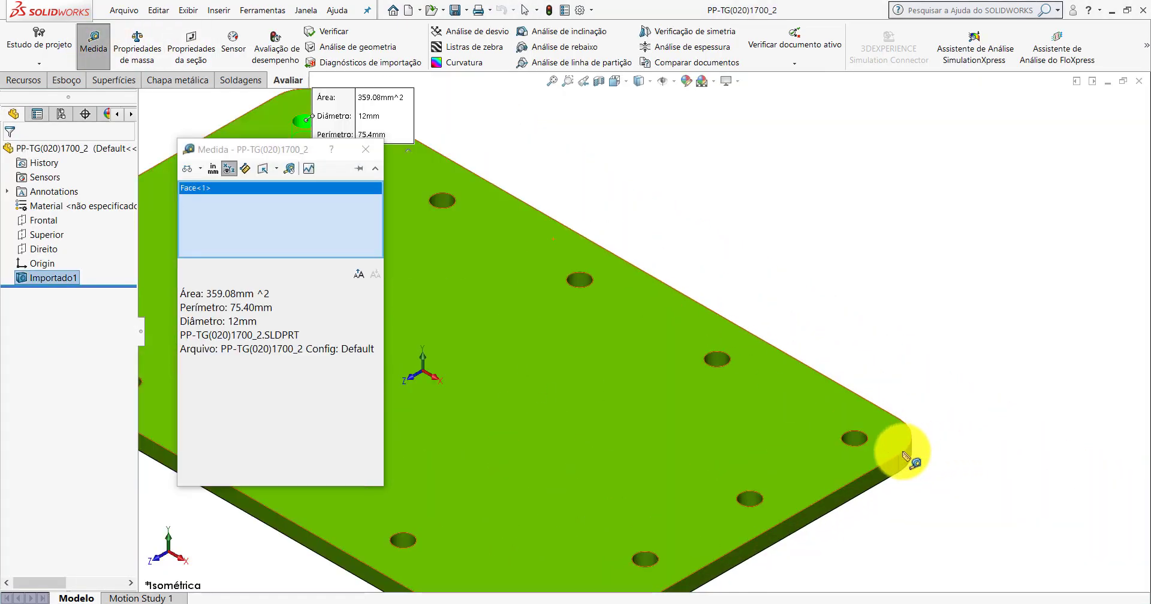
{"action": "left_click", "coordinate": [854, 438]}
{"action": "scroll", "coordinate": [809, 321], "scroll_direction": "up", "scroll_amount": 2}
{"action": "scroll", "coordinate": [809, 321], "scroll_direction": "up", "scroll_amount": 1}
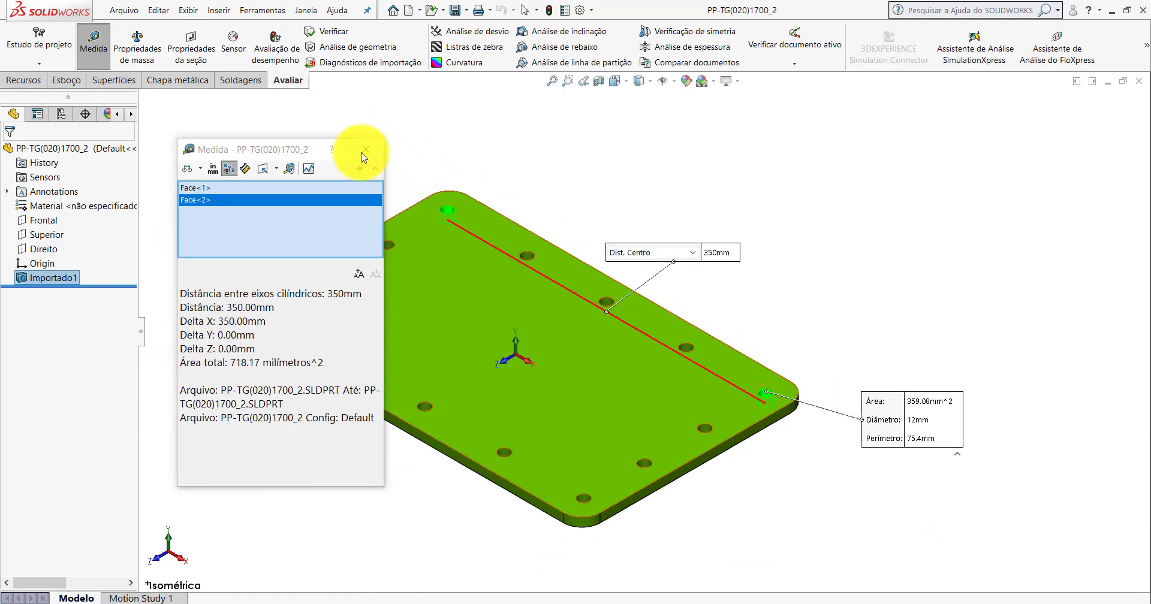
{"action": "left_click", "coordinate": [360, 151]}
{"action": "left_click", "coordinate": [95, 39]}
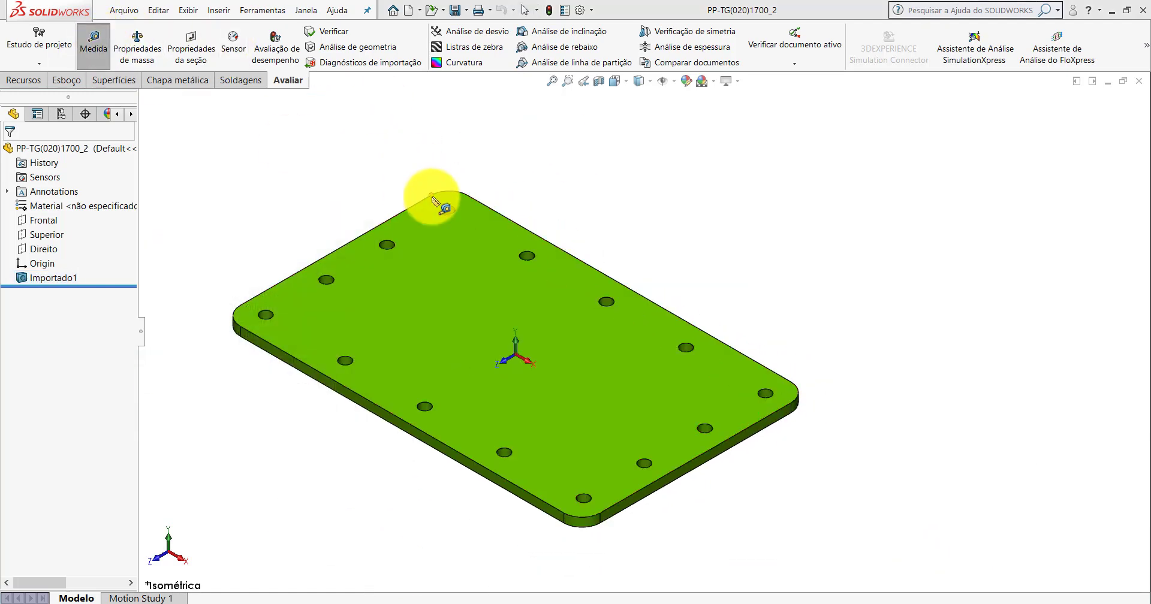
{"action": "scroll", "coordinate": [437, 193], "scroll_direction": "down", "scroll_amount": 5}
{"action": "left_click", "coordinate": [500, 255]}
{"action": "scroll", "coordinate": [506, 258], "scroll_direction": "up", "scroll_amount": 2}
{"action": "scroll", "coordinate": [506, 257], "scroll_direction": "up", "scroll_amount": 1}
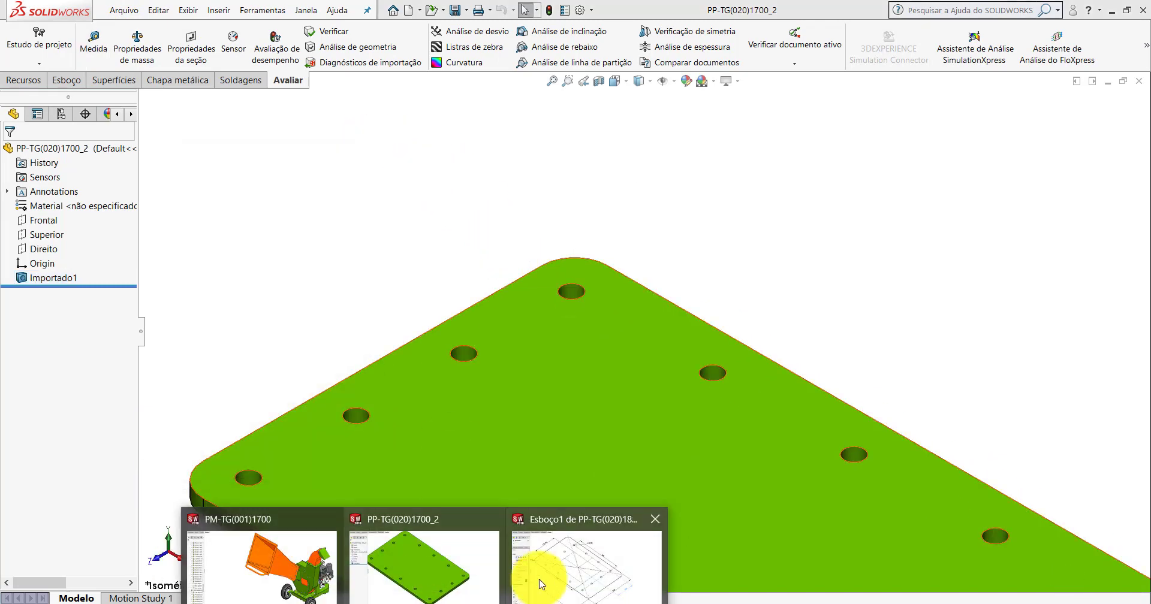
- Change the copied sketch's 260 mm hole spacing to 350 mm
{"action": "left_click", "coordinate": [527, 571]}
{"action": "scroll", "coordinate": [591, 319], "scroll_direction": "down", "scroll_amount": 1}
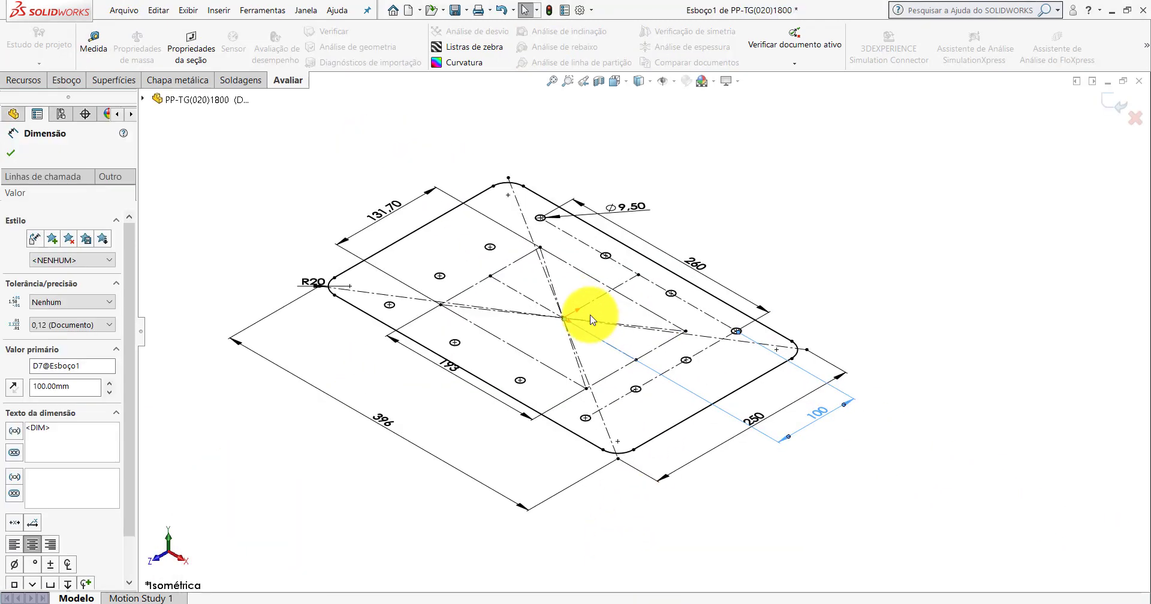
{"action": "scroll", "coordinate": [713, 254], "scroll_direction": "down", "scroll_amount": 1}
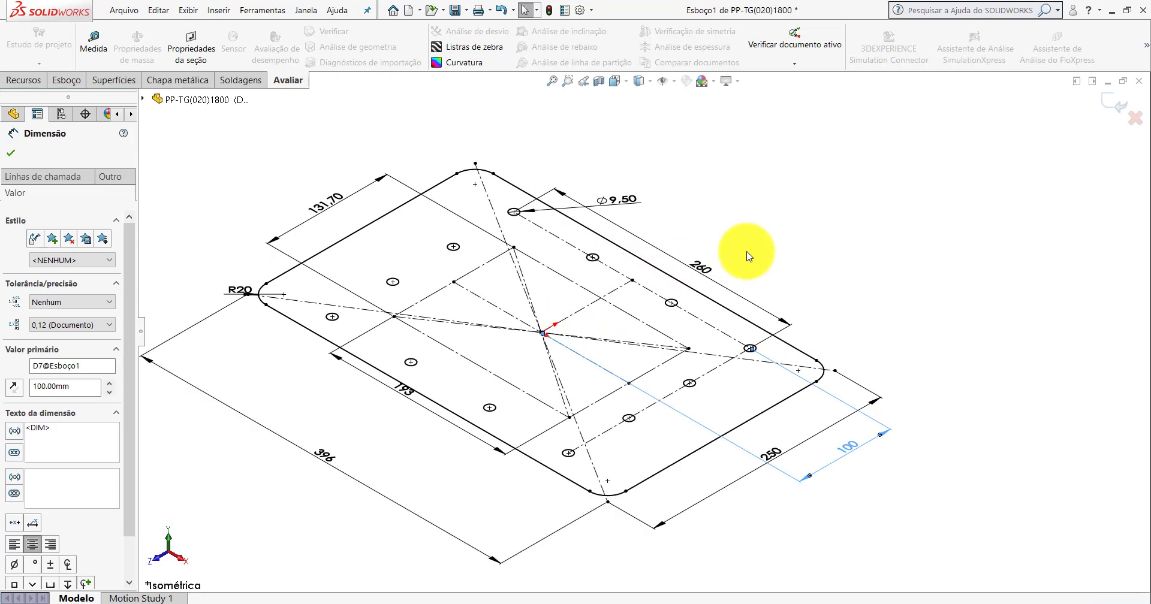
{"action": "double_click", "coordinate": [700, 266]}
{"action": "type", "text": "350"}
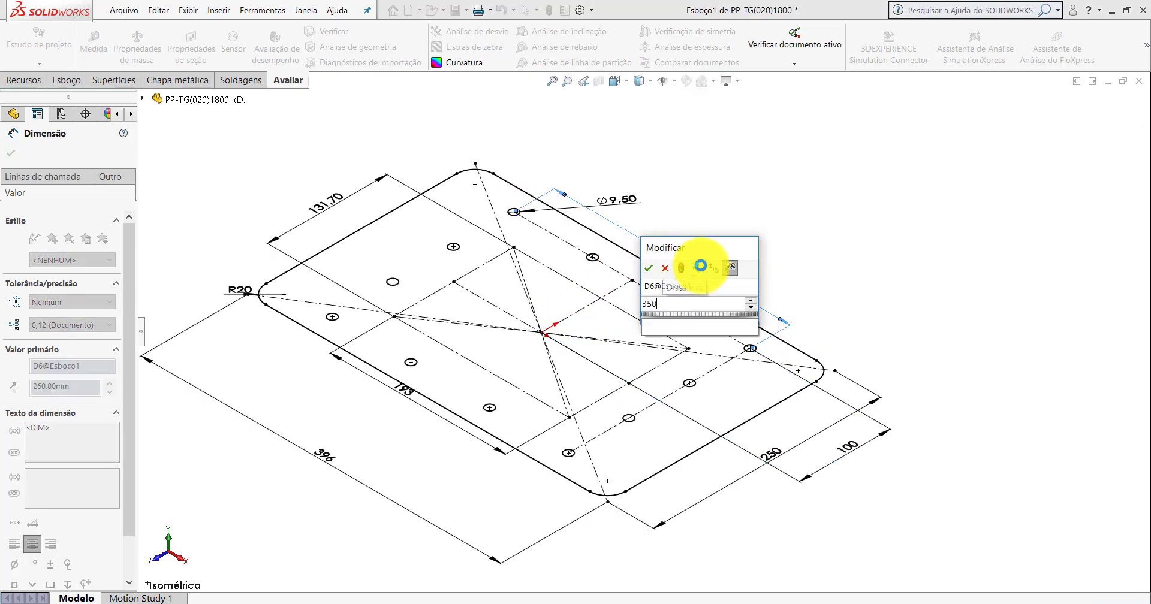
{"action": "key", "text": "Return"}
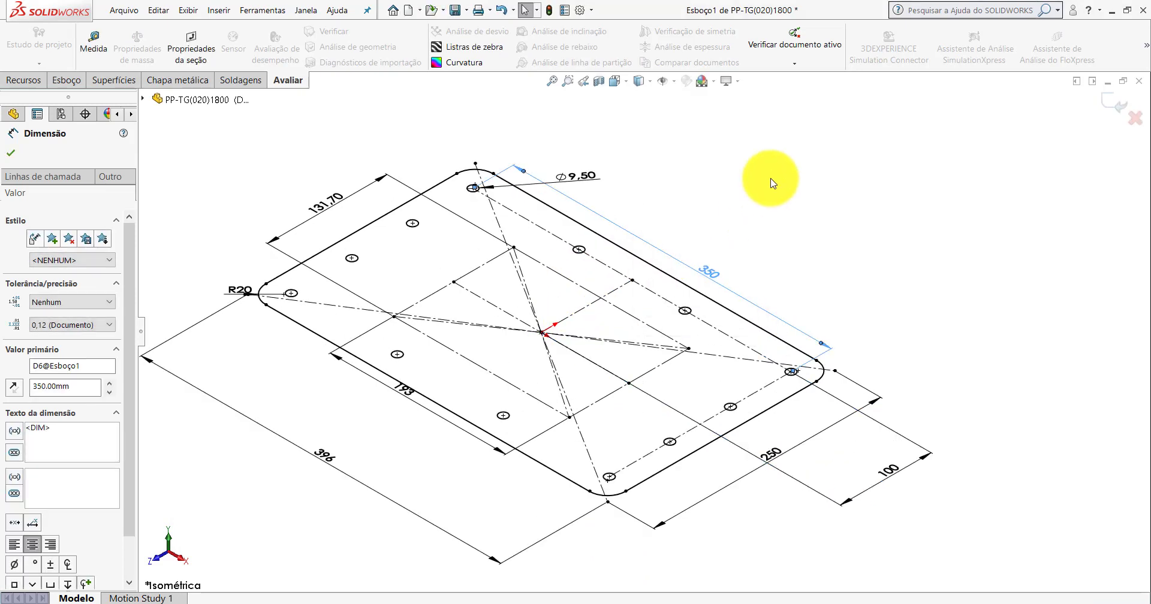
{"action": "left_click", "coordinate": [772, 184]}
- Enlarge the hole diameter from Ø9.50 to Ø12
{"action": "scroll", "coordinate": [599, 189], "scroll_direction": "down", "scroll_amount": 3}
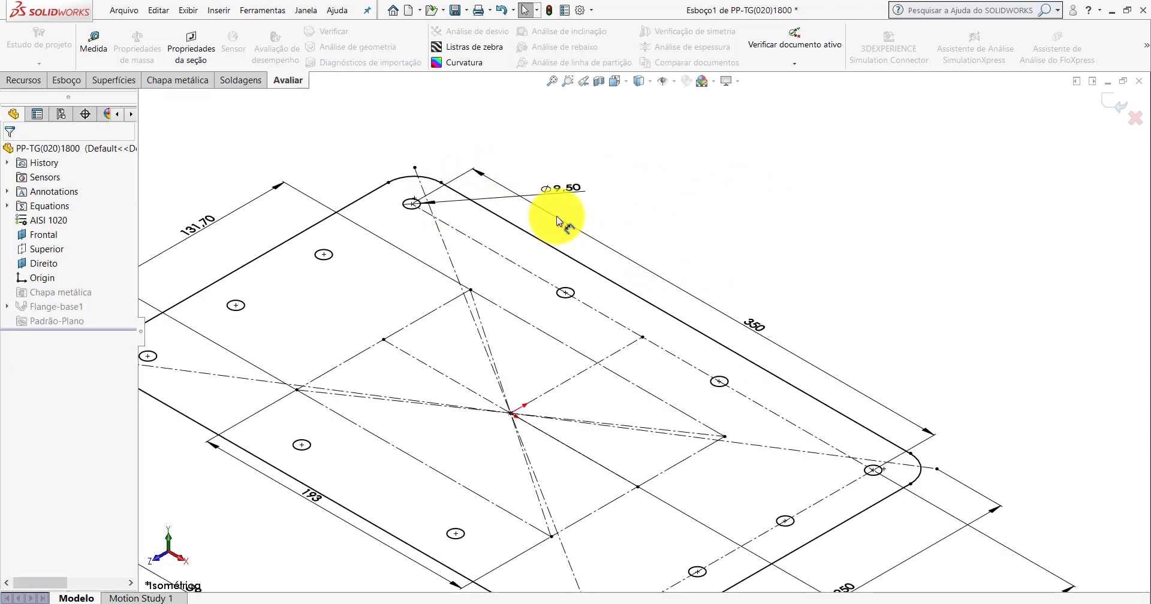
{"action": "left_click", "coordinate": [563, 189]}
{"action": "type", "text": "12"}
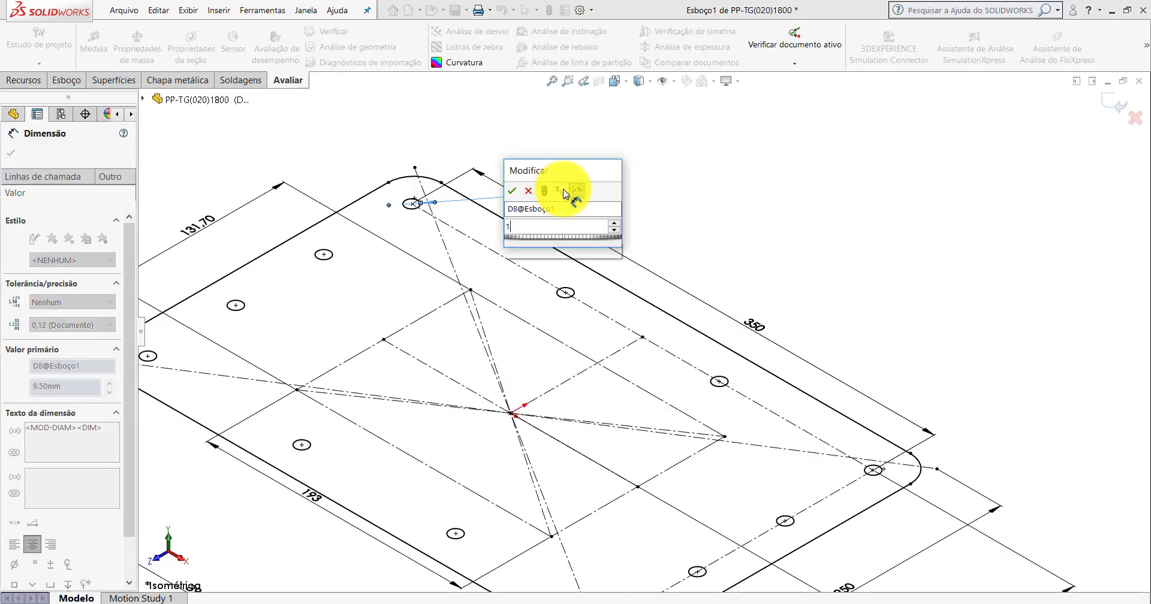
{"action": "key", "text": "Return"}
{"action": "left_click", "coordinate": [715, 222]}
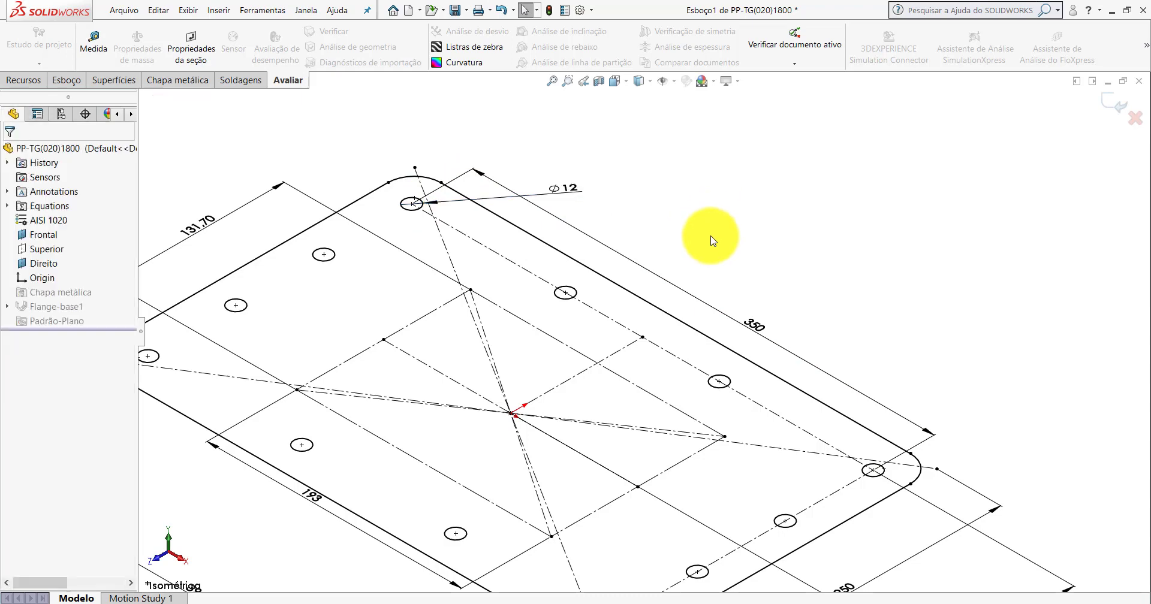
{"action": "scroll", "coordinate": [712, 242], "scroll_direction": "up", "scroll_amount": 3}
{"action": "scroll", "coordinate": [659, 360], "scroll_direction": "up", "scroll_amount": 2}
{"action": "scroll", "coordinate": [617, 378], "scroll_direction": "down", "scroll_amount": 2}
{"action": "scroll", "coordinate": [617, 378], "scroll_direction": "down", "scroll_amount": 2}
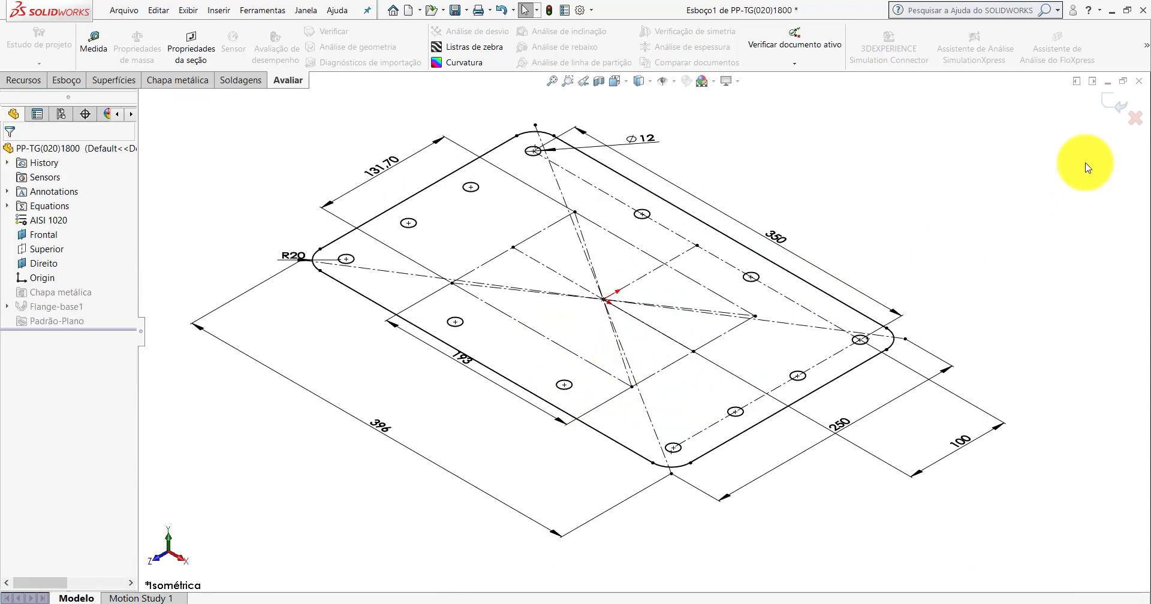
- Exit the sketch to rebuild PP-TG(020)1800 and switch to PP-TG(020)1700_2
{"action": "left_click", "coordinate": [1109, 108]}
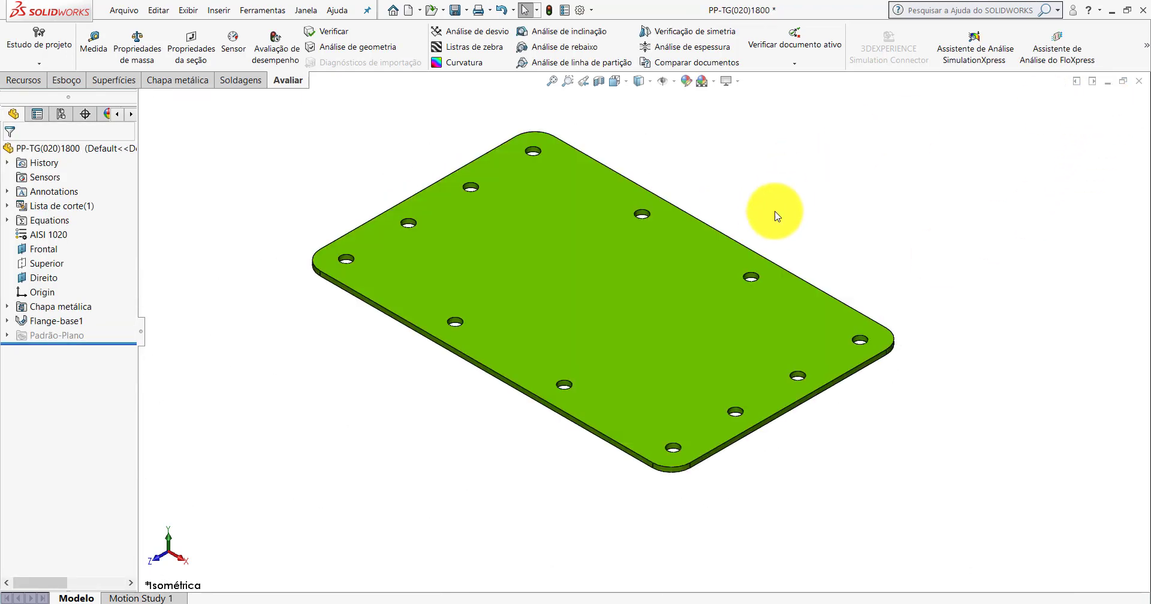
{"action": "left_click", "coordinate": [441, 602]}
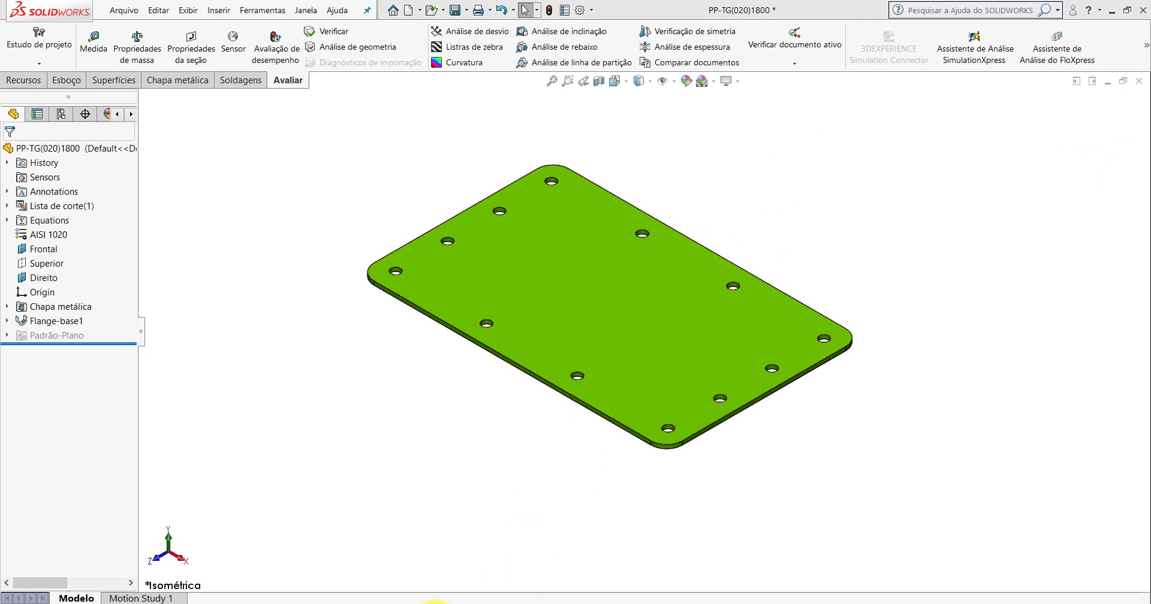
{"action": "left_click", "coordinate": [441, 596]}
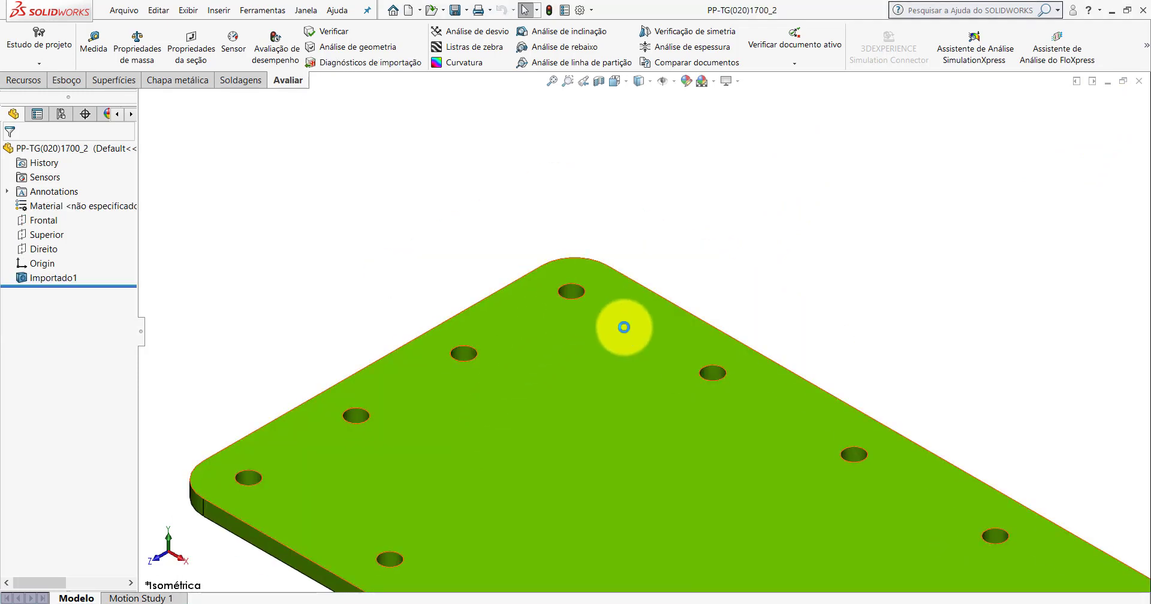
{"action": "scroll", "coordinate": [660, 366], "scroll_direction": "up", "scroll_amount": 3}
{"action": "scroll", "coordinate": [718, 408], "scroll_direction": "down", "scroll_amount": 1}
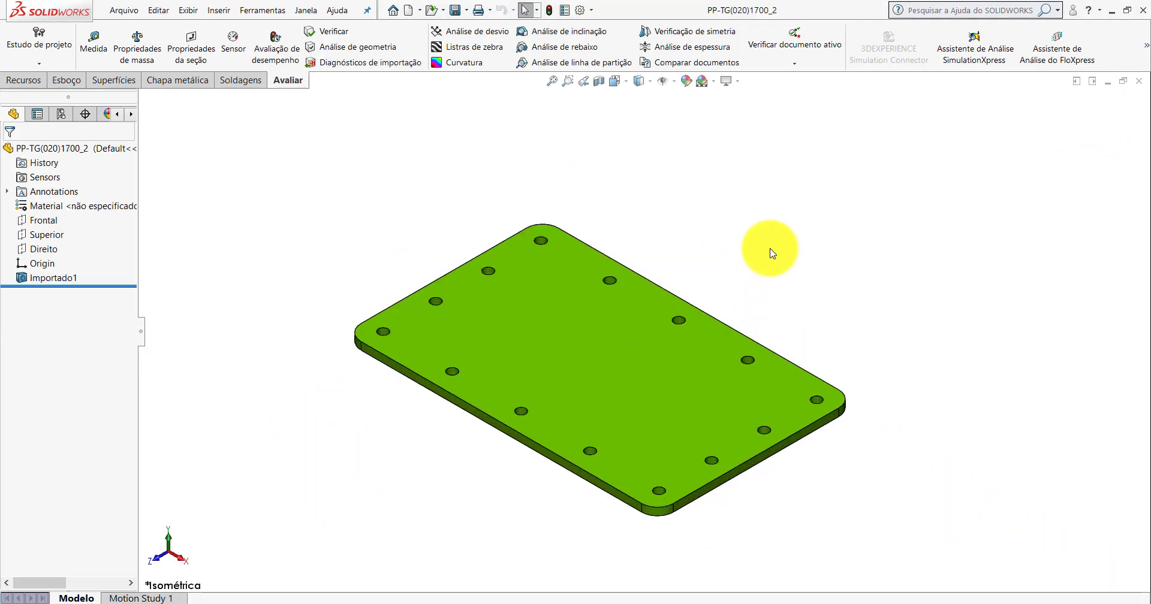
- Measure the imported plate's R20 corner and 9.53 mm thickness, then return to PP-TG(020)1800
{"action": "left_click", "coordinate": [93, 42]}
{"action": "scroll", "coordinate": [673, 496], "scroll_direction": "down", "scroll_amount": 2}
{"action": "scroll", "coordinate": [513, 437], "scroll_direction": "down", "scroll_amount": 3}
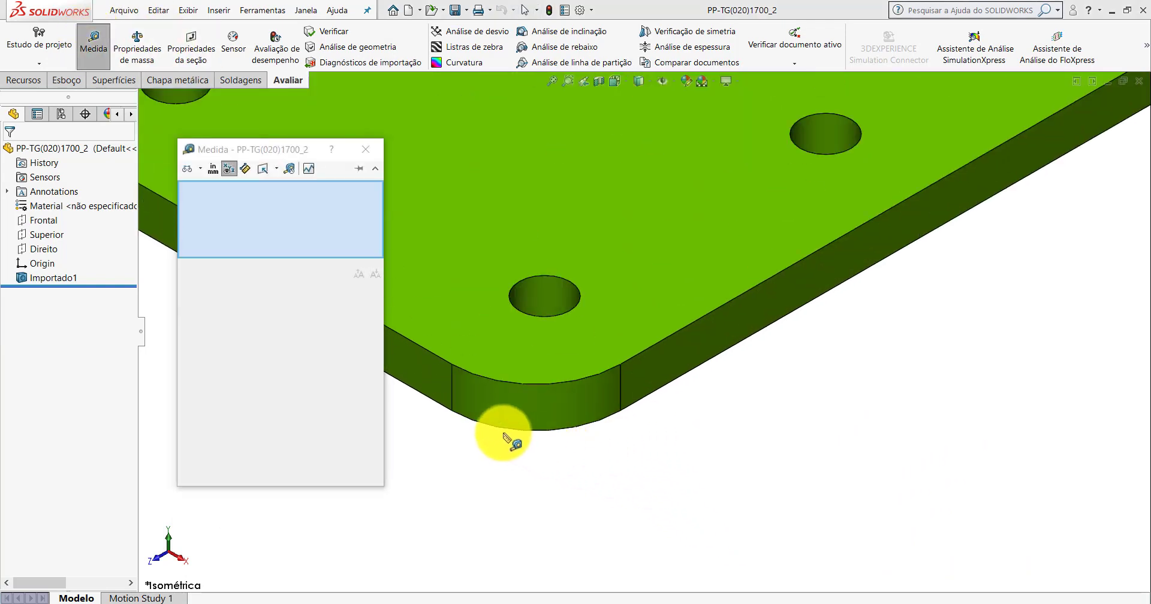
{"action": "left_click", "coordinate": [478, 387]}
{"action": "scroll", "coordinate": [477, 387], "scroll_direction": "up", "scroll_amount": 3}
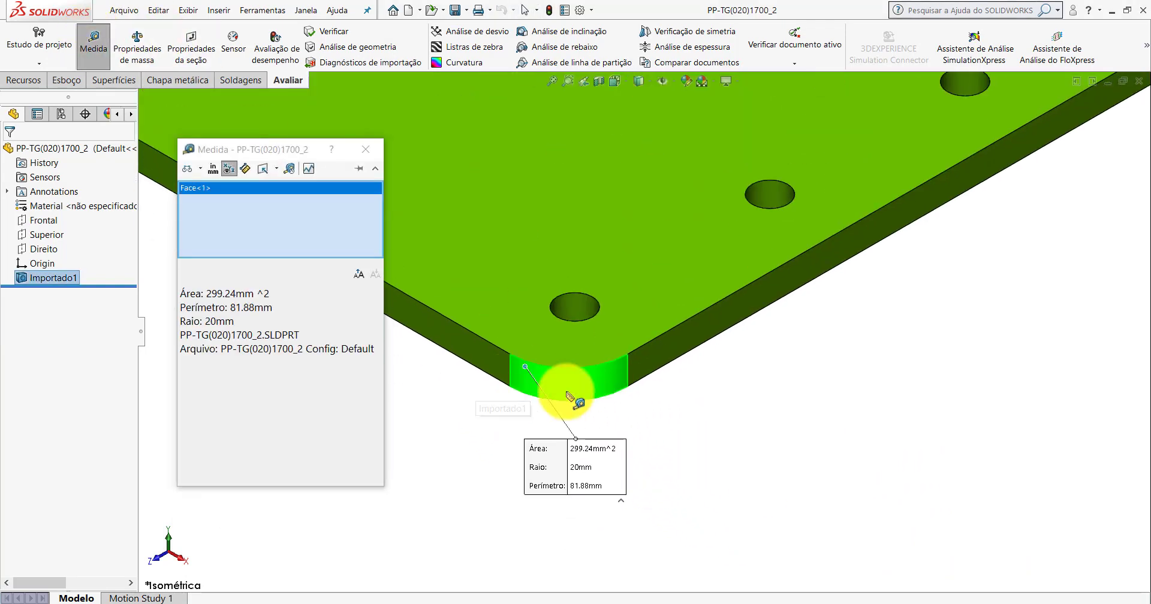
{"action": "left_click", "coordinate": [563, 391]}
{"action": "scroll", "coordinate": [521, 363], "scroll_direction": "down", "scroll_amount": 4}
{"action": "left_click", "coordinate": [538, 351]}
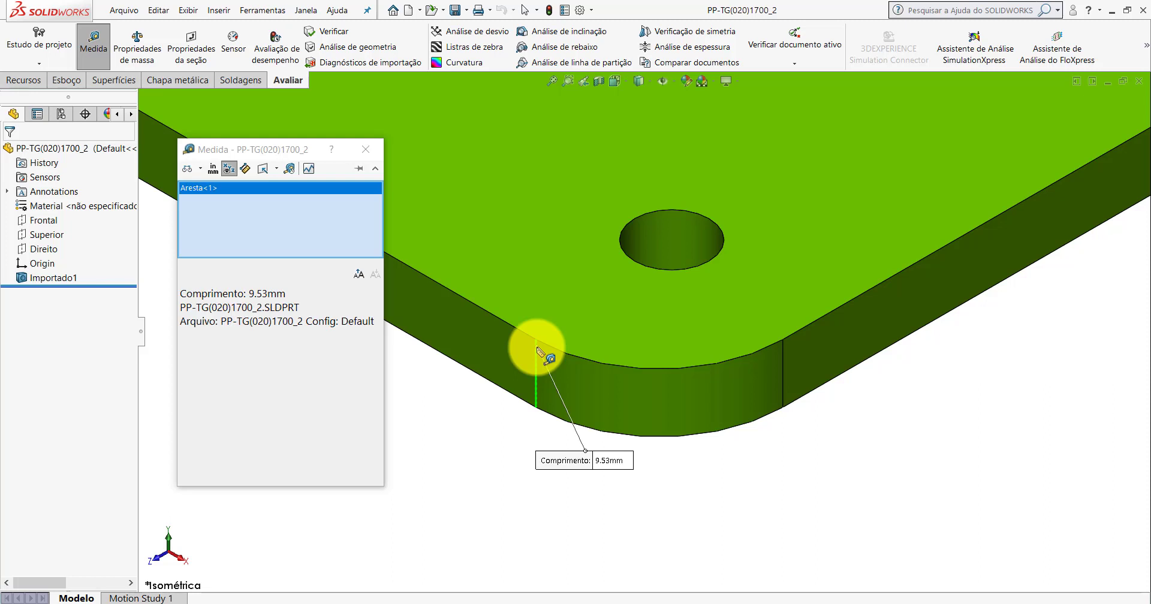
{"action": "left_click", "coordinate": [365, 149]}
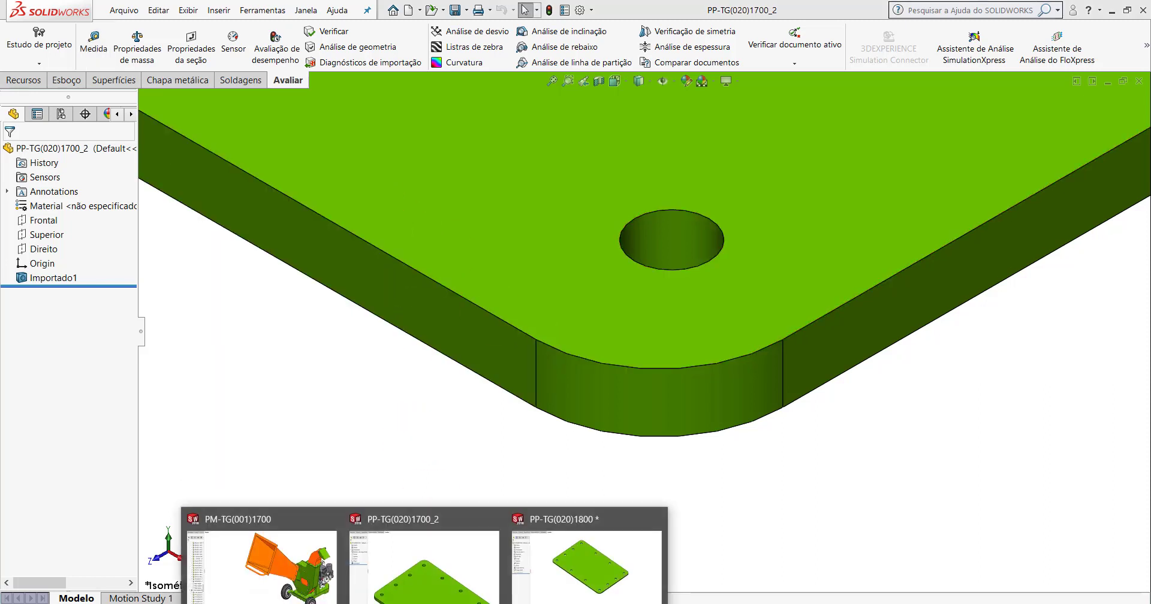
{"action": "left_click", "coordinate": [561, 564]}
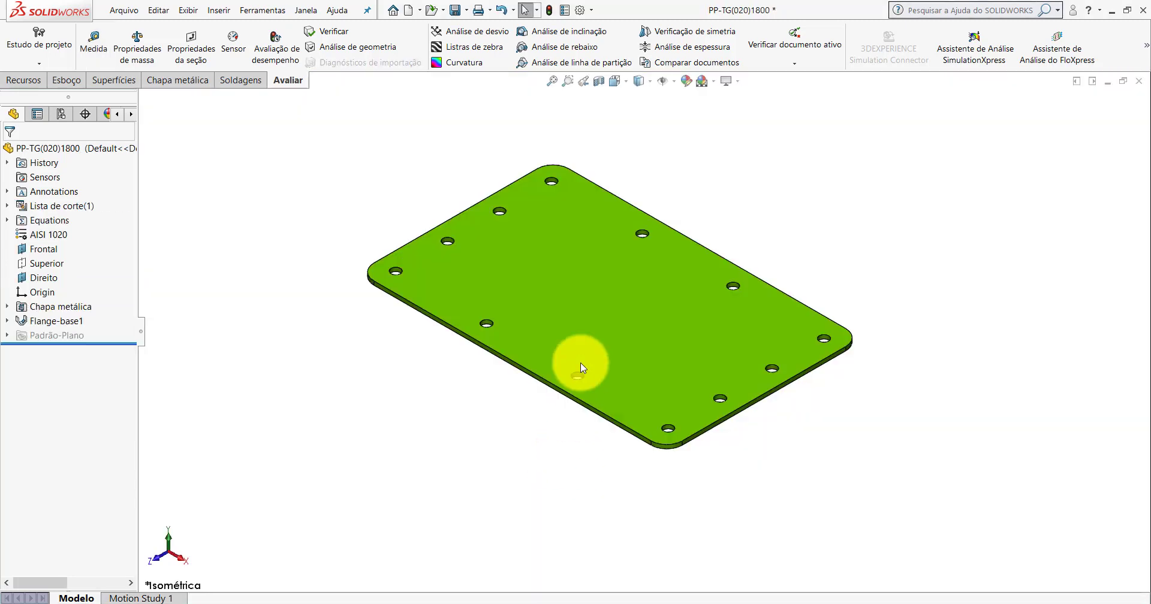
{"action": "scroll", "coordinate": [642, 307], "scroll_direction": "down", "scroll_amount": 2}
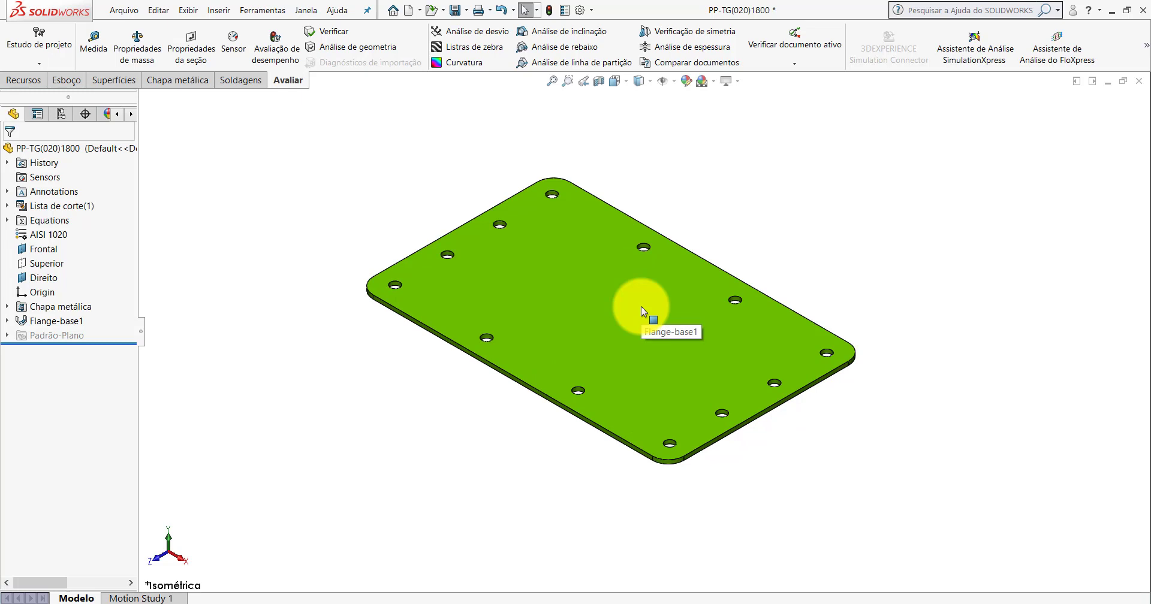
{"action": "scroll", "coordinate": [739, 312], "scroll_direction": "down", "scroll_amount": 1}
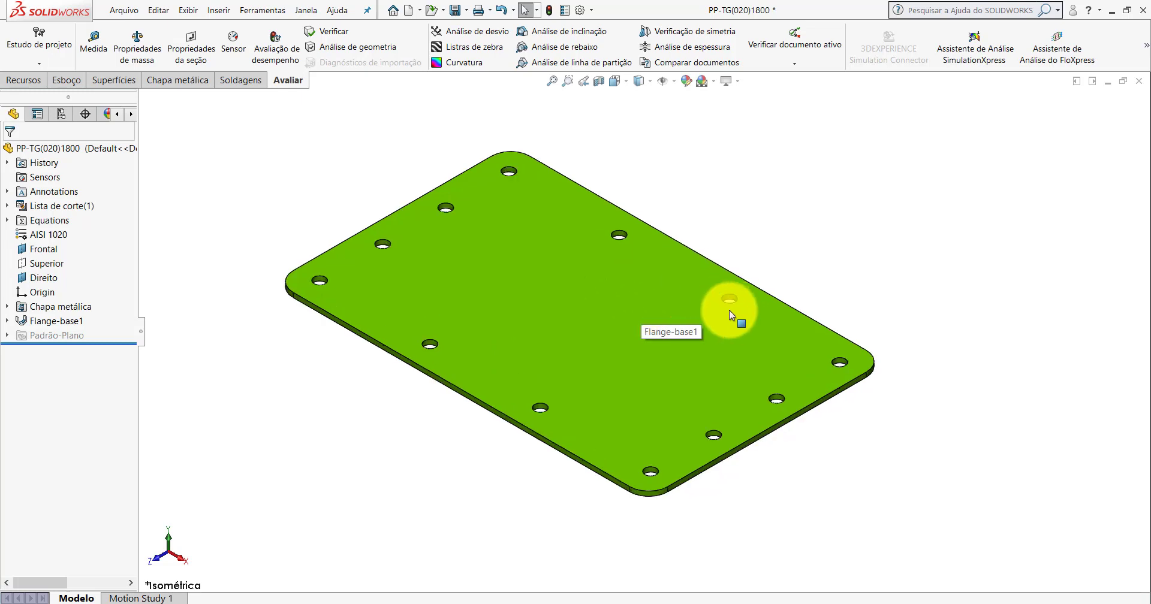
- Override Flange-base1's sheet-metal thickness to 9.50 mm, then bring up the plane visibility options
{"action": "right_click", "coordinate": [66, 328]}
{"action": "left_click", "coordinate": [76, 290]}
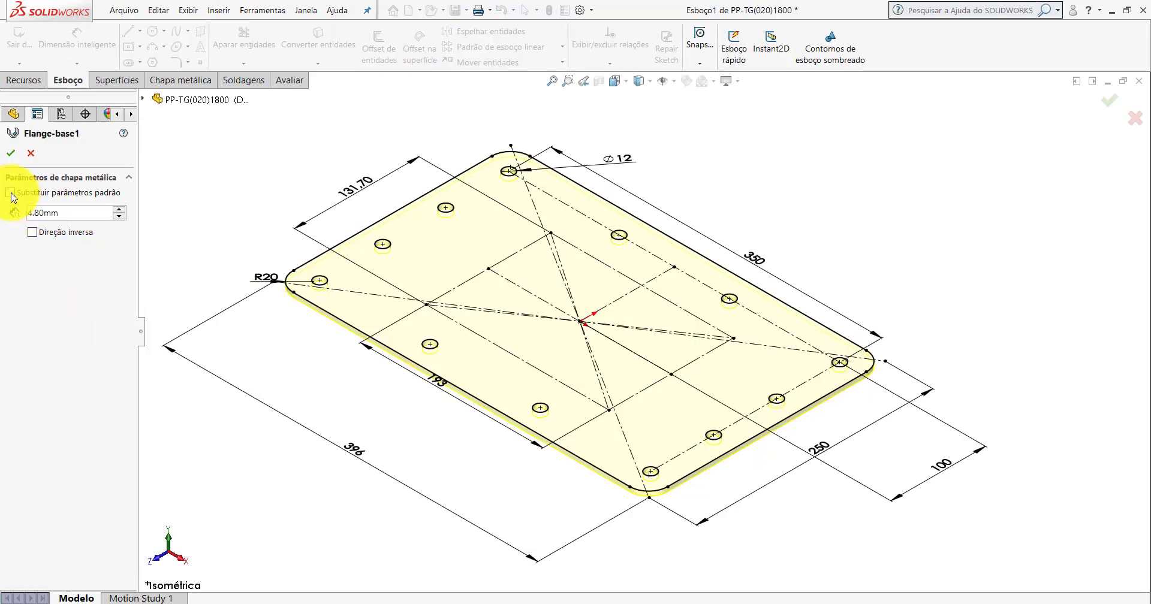
{"action": "left_click", "coordinate": [10, 193]}
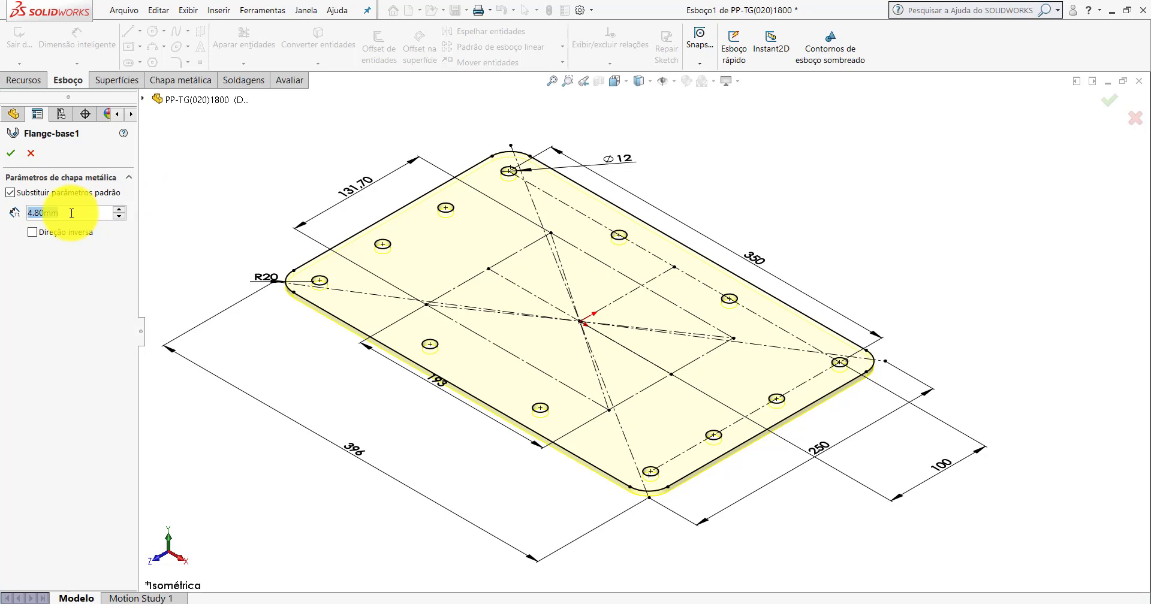
{"action": "type", "text": "9.5"}
{"action": "key", "text": "Return"}
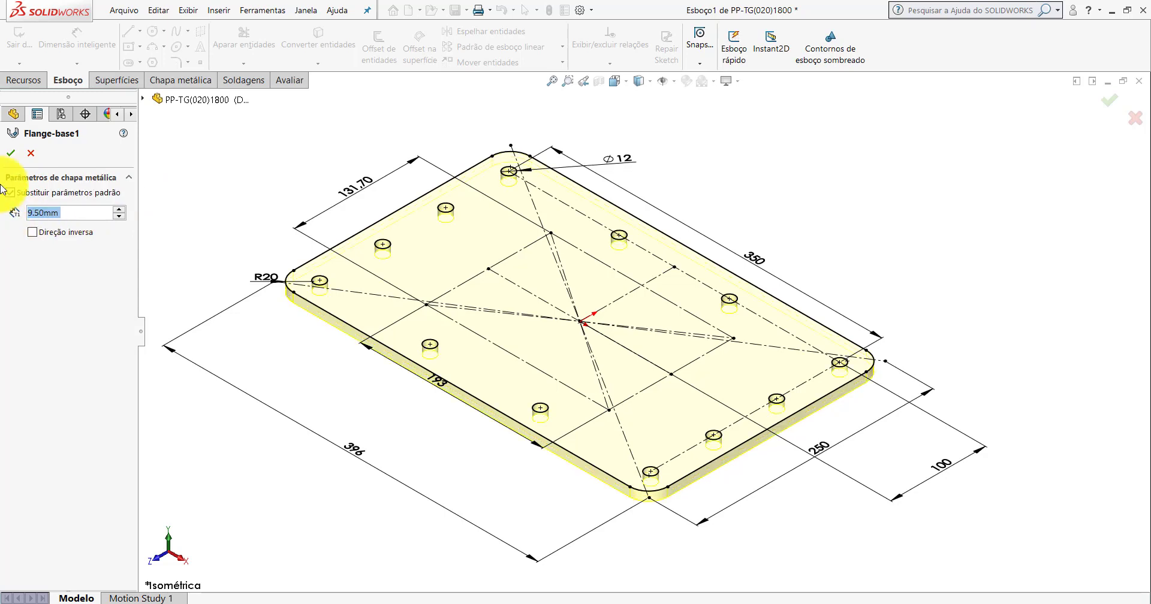
{"action": "left_click", "coordinate": [13, 154]}
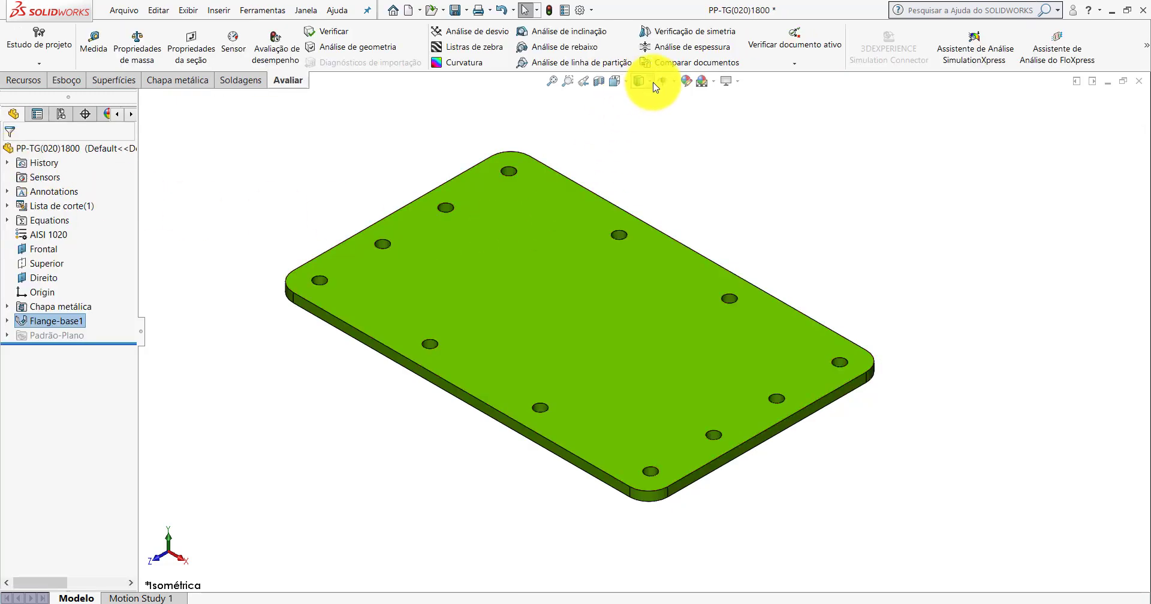
{"action": "left_click", "coordinate": [177, 275]}
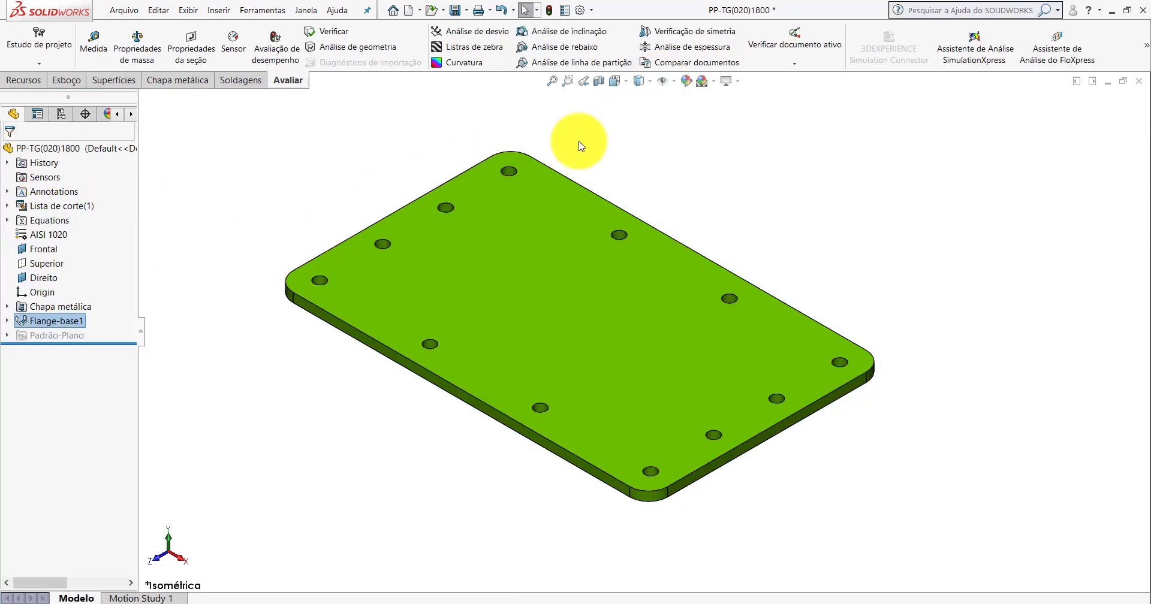
{"action": "left_click", "coordinate": [674, 82]}
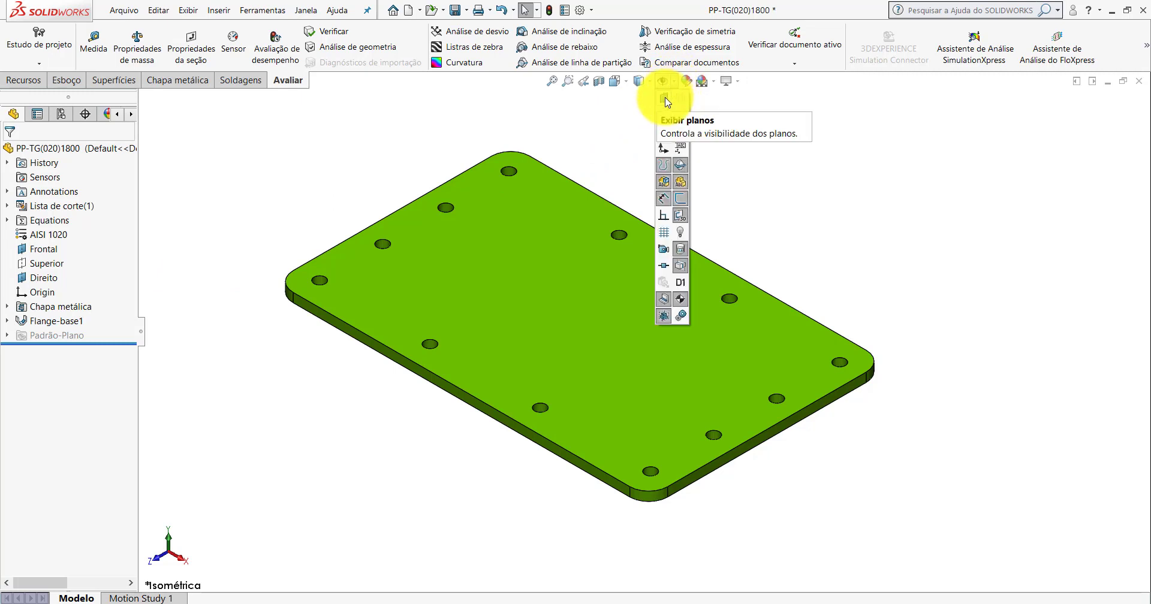
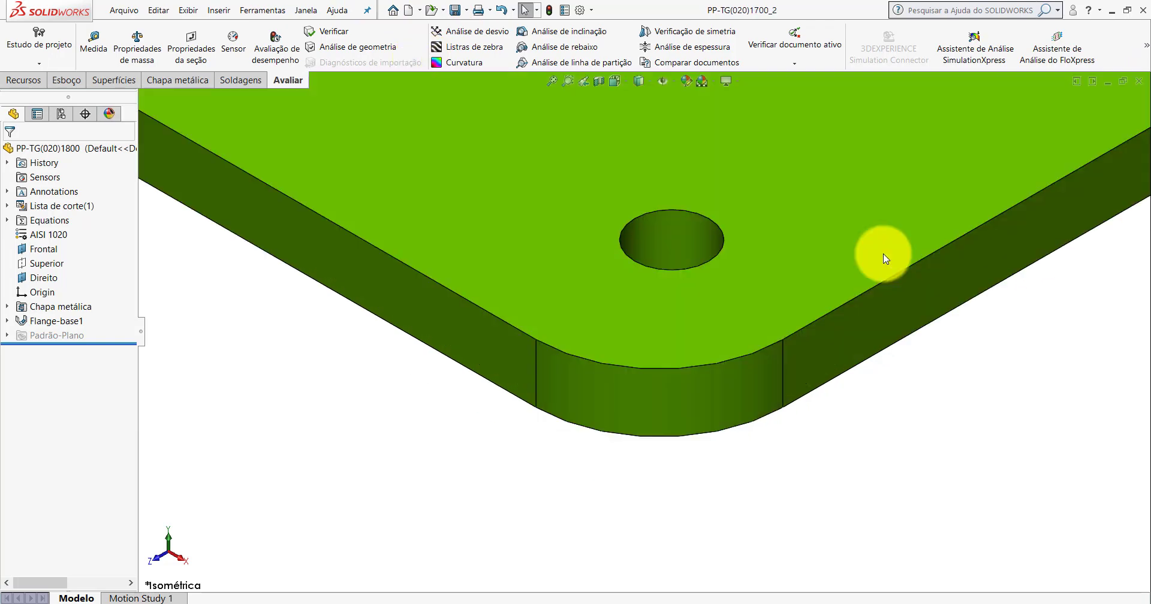
- Zoom to fit the PP-TG(020)1700_2 plate and close its part window
{"action": "scroll", "coordinate": [749, 336], "scroll_direction": "up", "scroll_amount": 2}
{"action": "scroll", "coordinate": [712, 305], "scroll_direction": "up", "scroll_amount": 4}
{"action": "scroll", "coordinate": [649, 221], "scroll_direction": "up", "scroll_amount": 3}
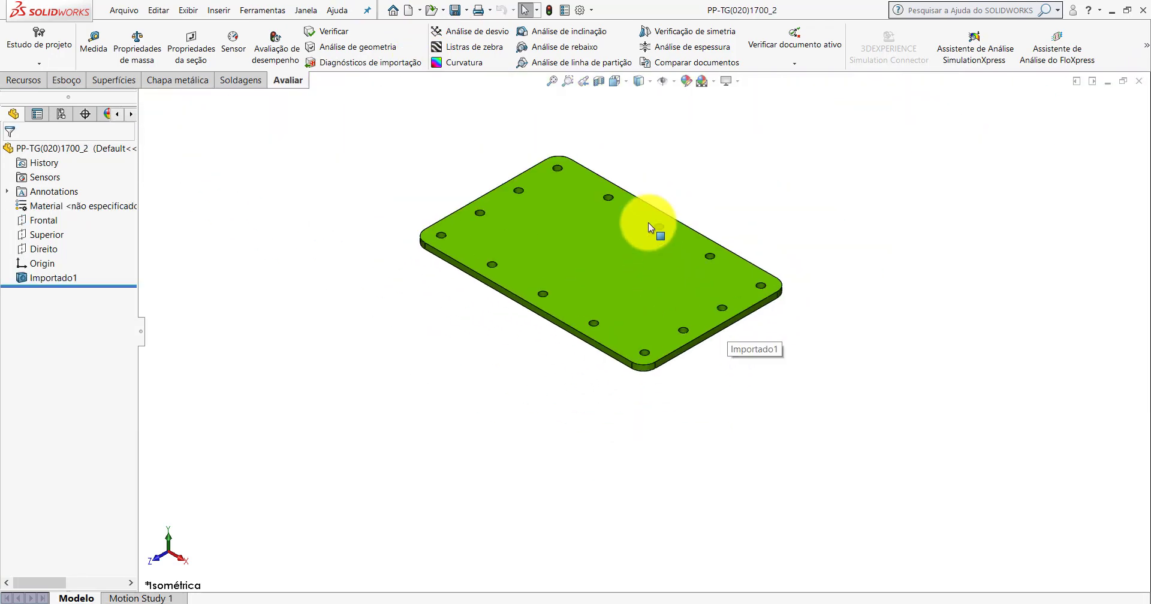
{"action": "key", "text": "f"}
{"action": "left_click", "coordinate": [1139, 81]}
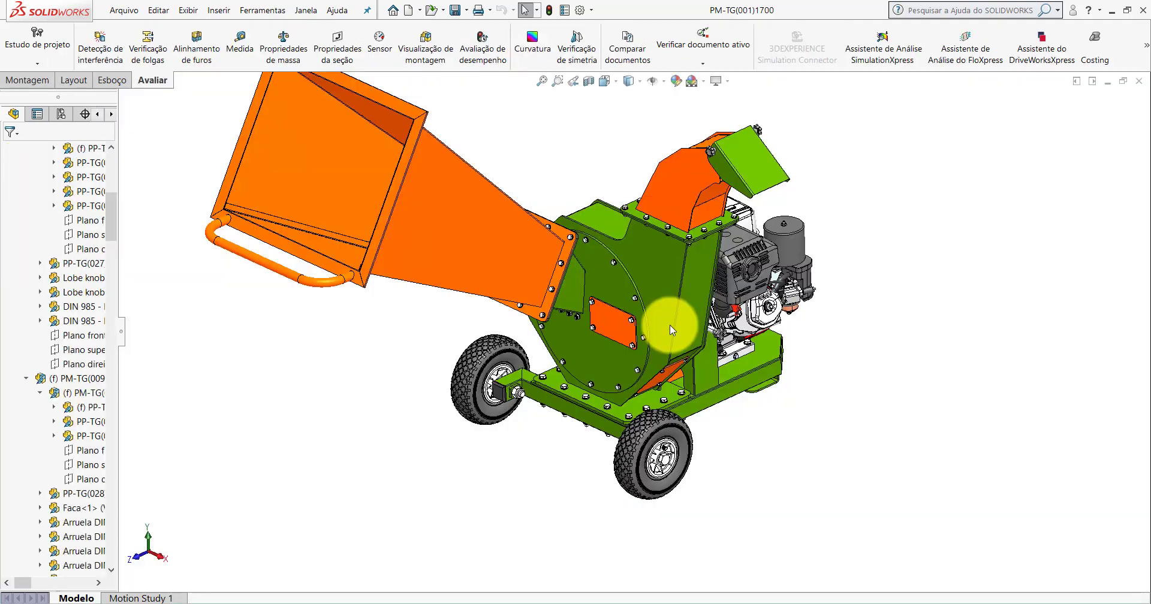
- Select the frame plate in the chipper assembly, then minimize SOLIDWORKS to reveal the Peças folder
{"action": "scroll", "coordinate": [670, 325], "scroll_direction": "down", "scroll_amount": 2}
{"action": "scroll", "coordinate": [617, 411], "scroll_direction": "down", "scroll_amount": 4}
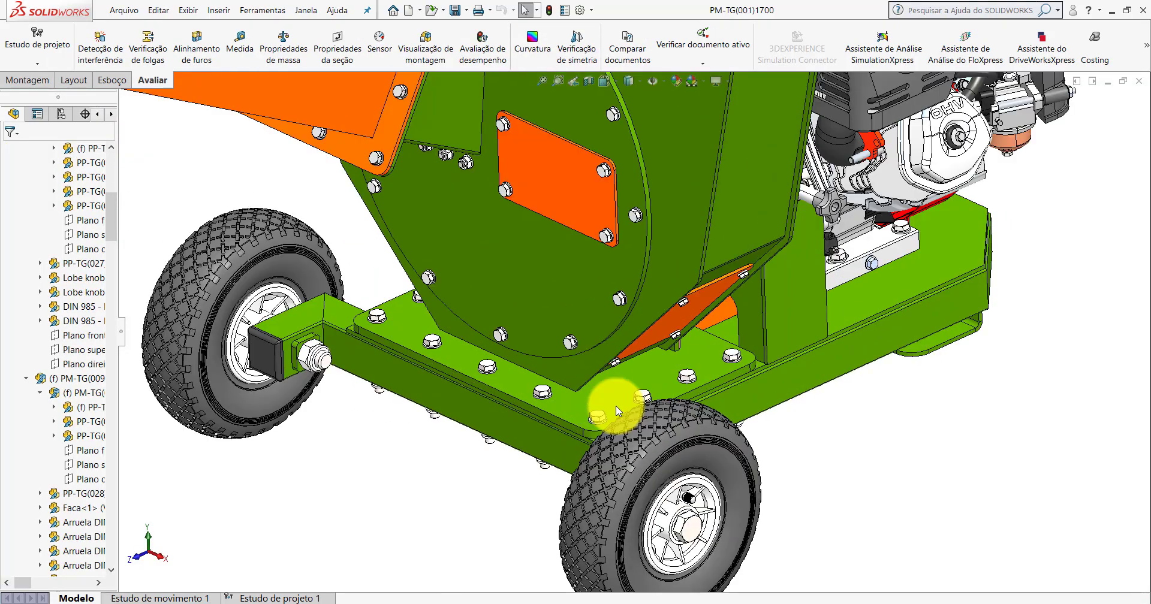
{"action": "scroll", "coordinate": [618, 411], "scroll_direction": "up", "scroll_amount": 1}
{"action": "left_click", "coordinate": [614, 379]}
{"action": "scroll", "coordinate": [636, 335], "scroll_direction": "up", "scroll_amount": 3}
{"action": "scroll", "coordinate": [645, 300], "scroll_direction": "up", "scroll_amount": 3}
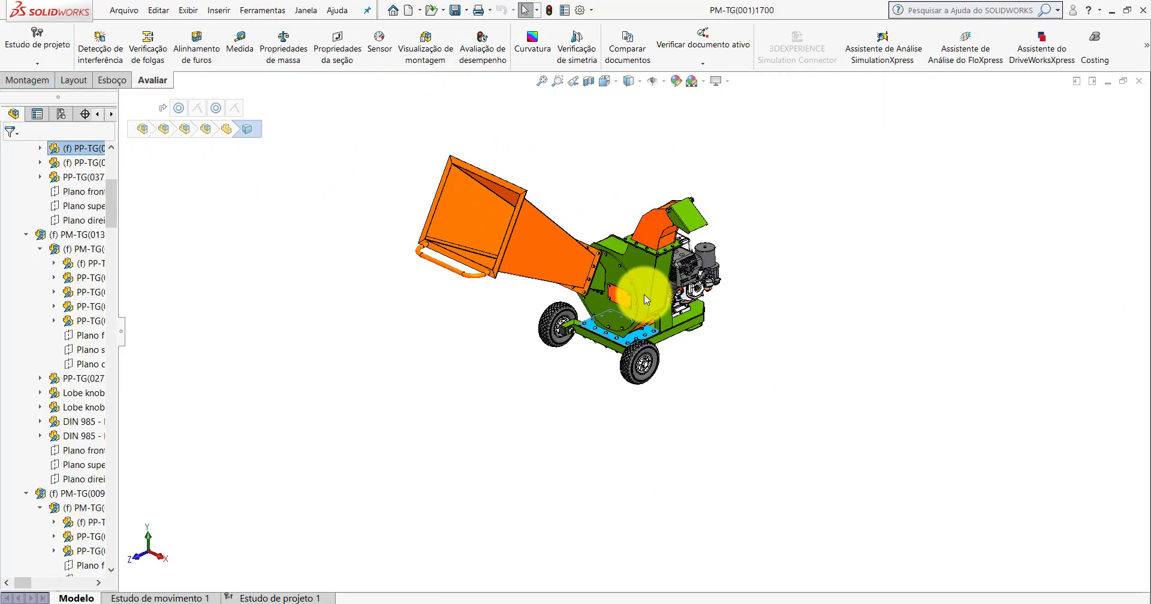
{"action": "left_click", "coordinate": [1113, 10]}
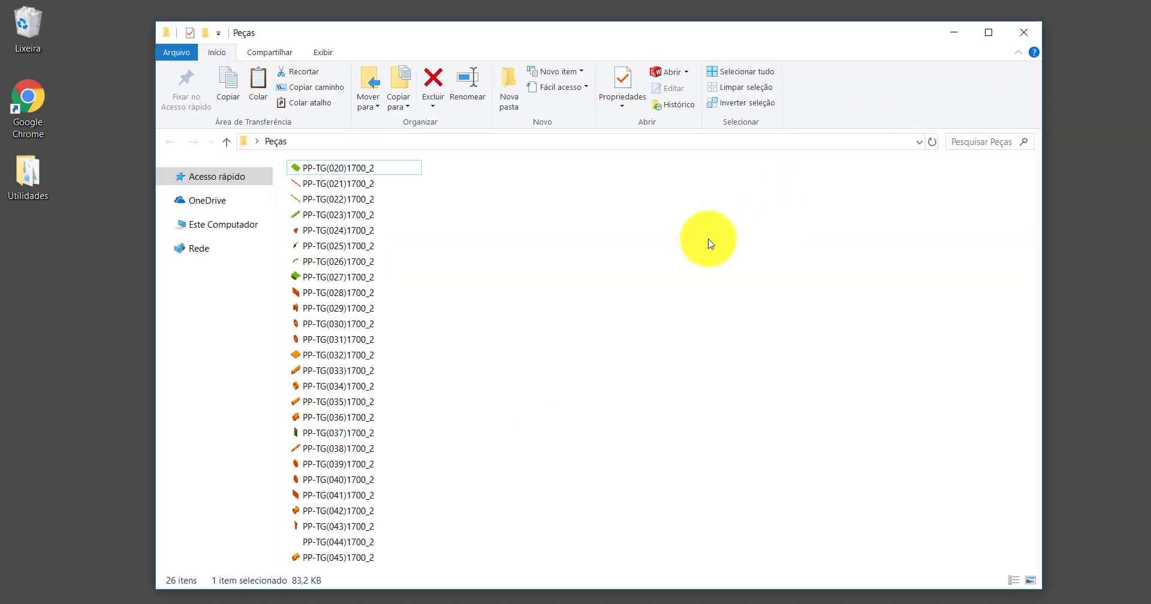
- Delete PP-TG(020)1700_2 with Excluir, reposition the Peças window, and open PP-TG(021)1700_2
{"action": "right_click", "coordinate": [334, 168]}
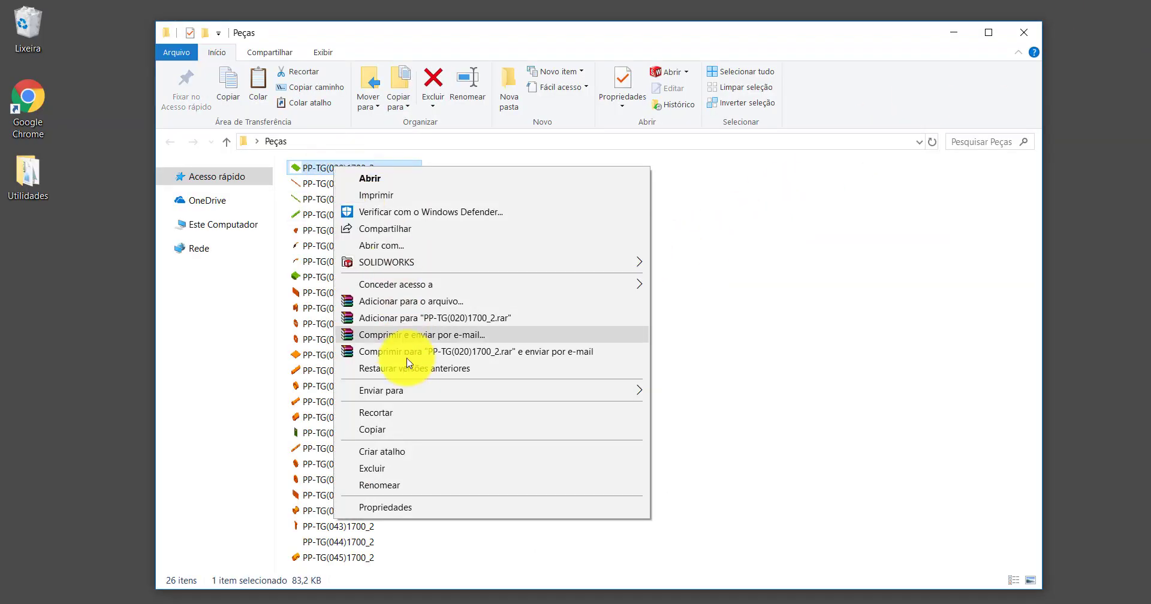
{"action": "left_click", "coordinate": [371, 468]}
{"action": "mouse_move", "coordinate": [454, 30]}
{"action": "left_mouse_down"}
{"action": "mouse_move", "coordinate": [444, 160]}
{"action": "mouse_move", "coordinate": [475, 159]}
{"action": "left_mouse_up"}
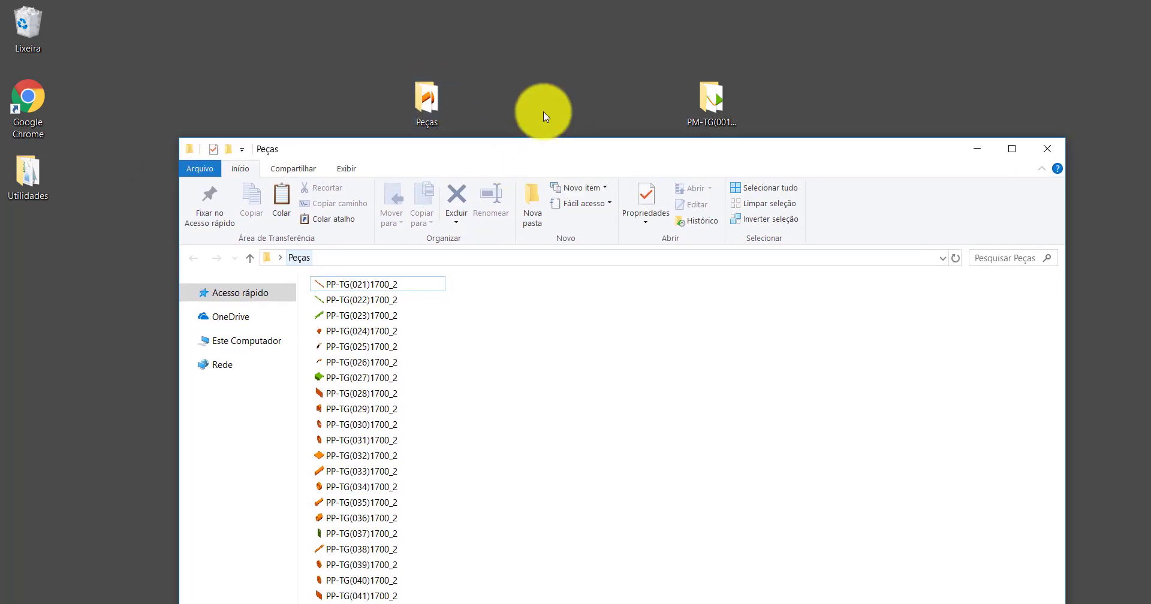
{"action": "left_click", "coordinate": [362, 186]}
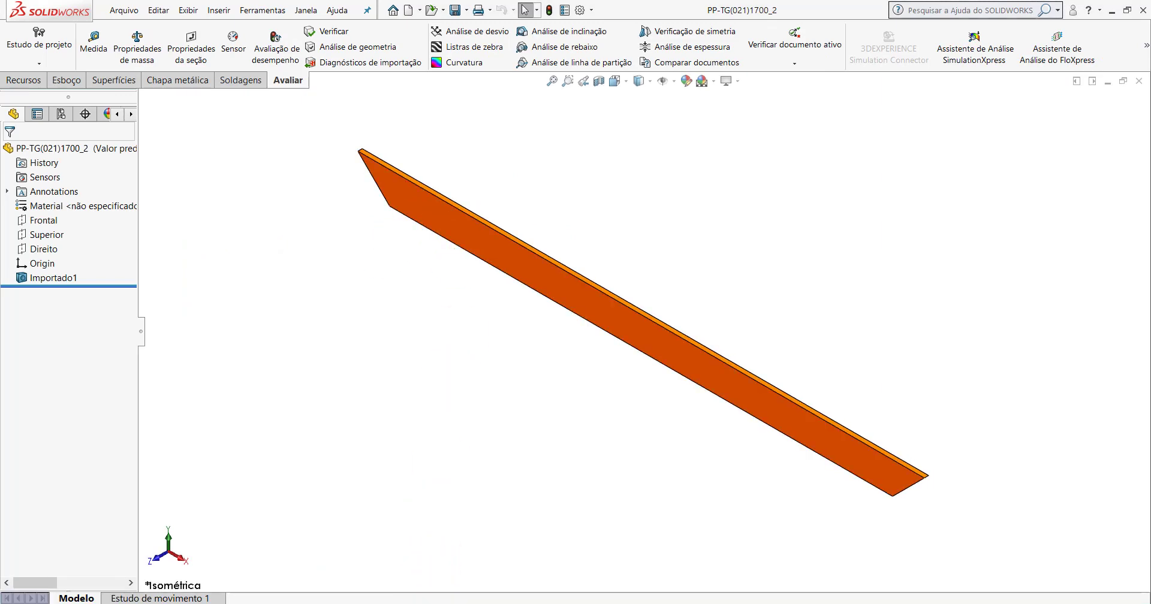
- In the PM-TG(001)1700 assembly, select the hopper's top rim and side edge parts, then clear the selection
{"action": "left_click", "coordinate": [387, 562]}
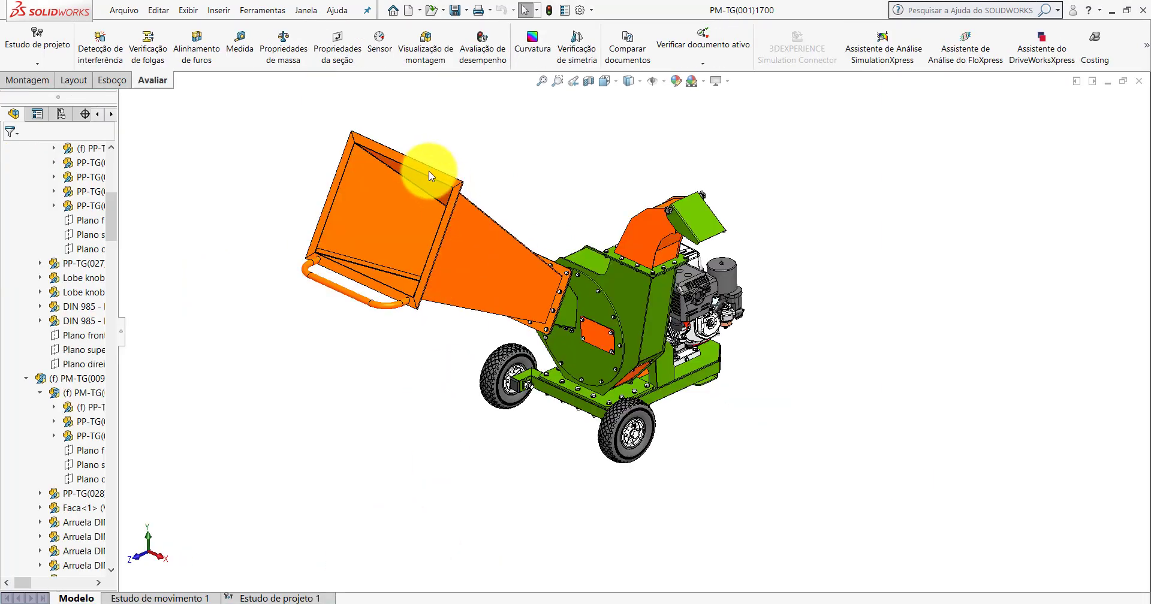
{"action": "left_click", "coordinate": [411, 174]}
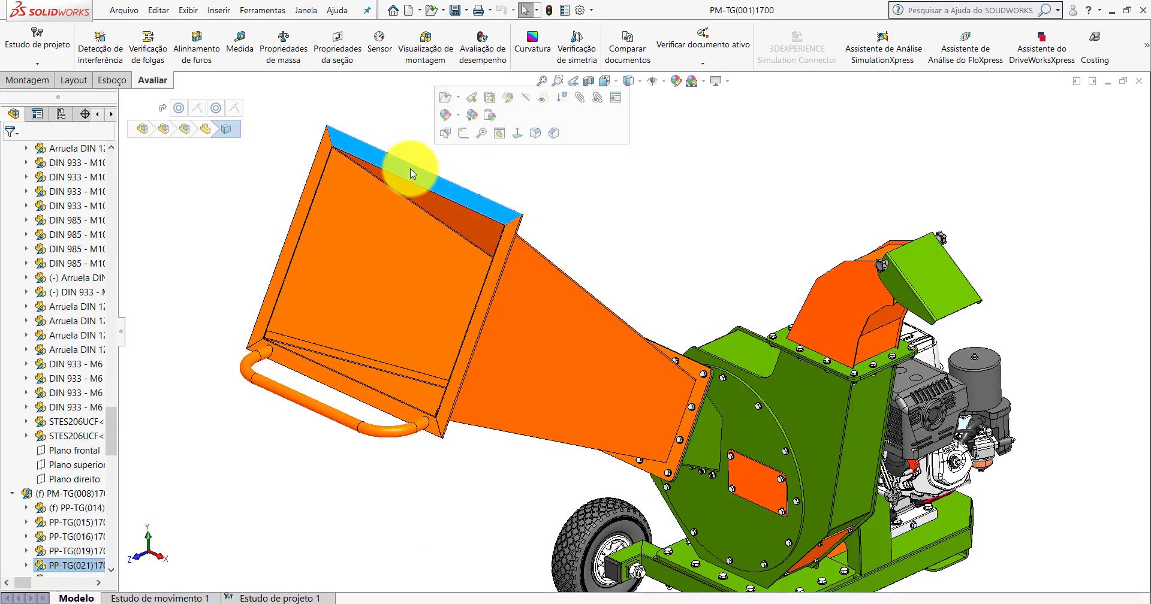
{"action": "left_click", "coordinate": [308, 193]}
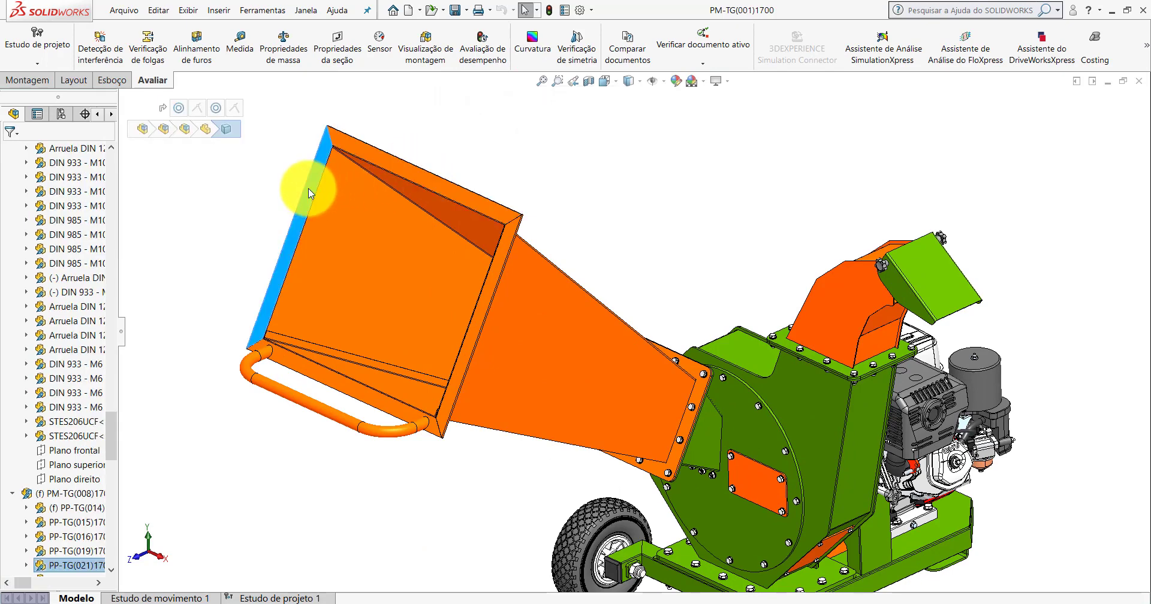
{"action": "left_click", "coordinate": [204, 316]}
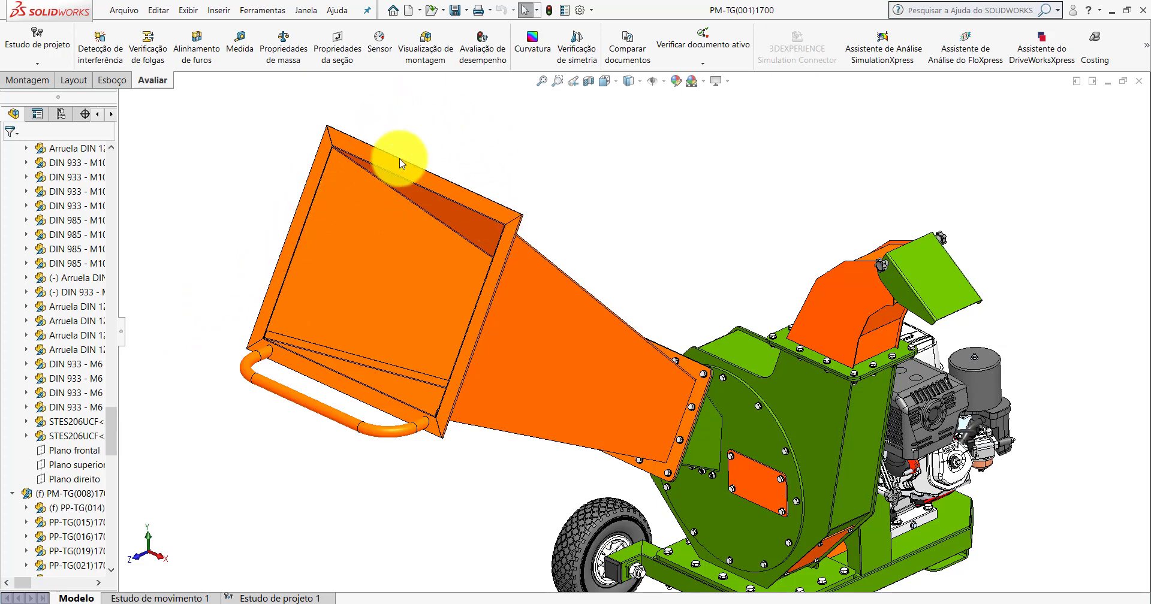
- Copy PP-TG(018)1800 in the Open dialog, rename the copy PP-TG(021)1800, and open it
{"action": "left_click", "coordinate": [435, 8]}
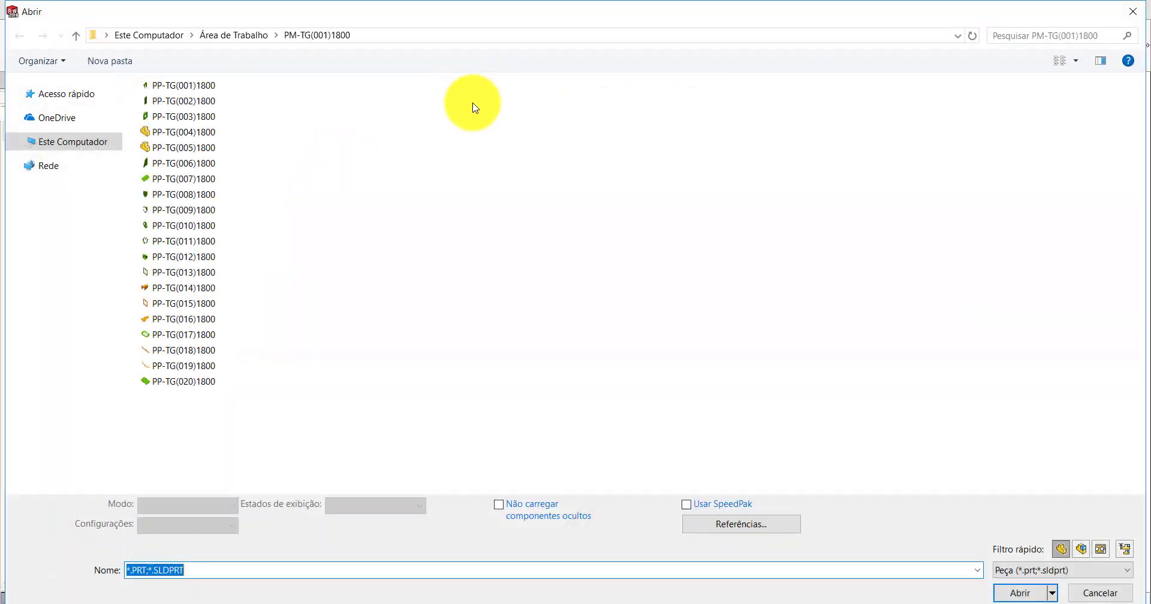
{"action": "left_click", "coordinate": [186, 351]}
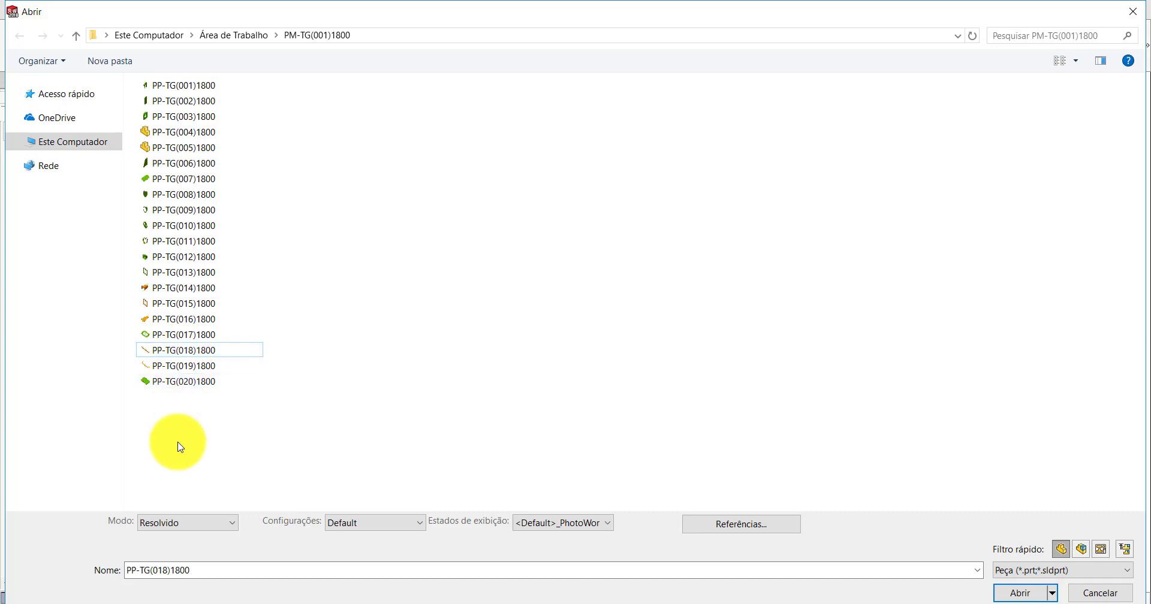
{"action": "key", "text": "ctrl+v"}
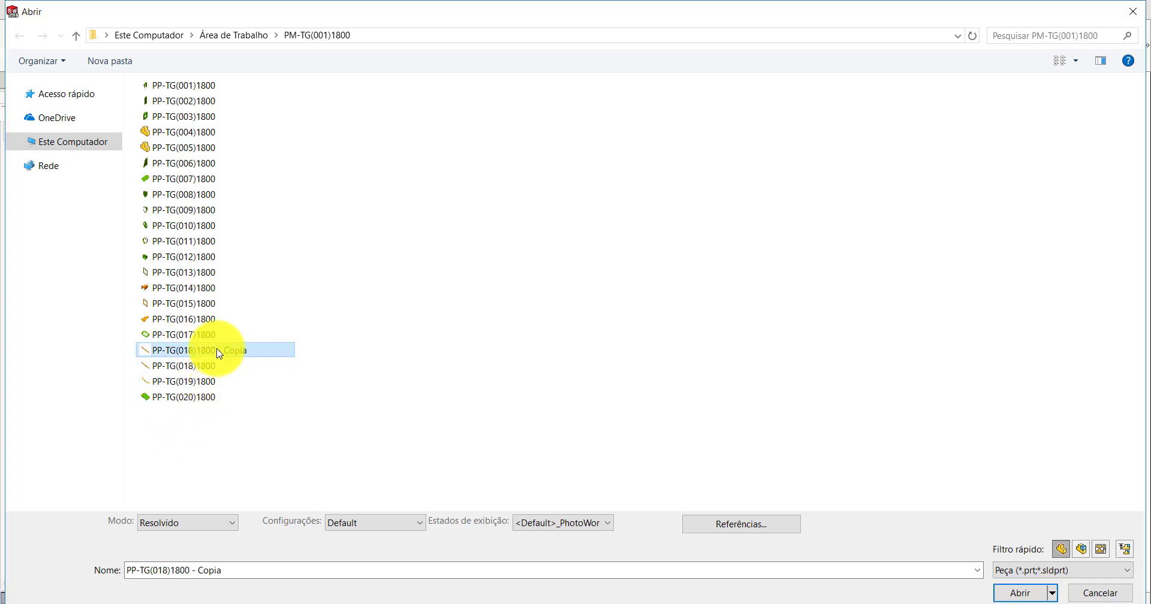
{"action": "right_click", "coordinate": [219, 353]}
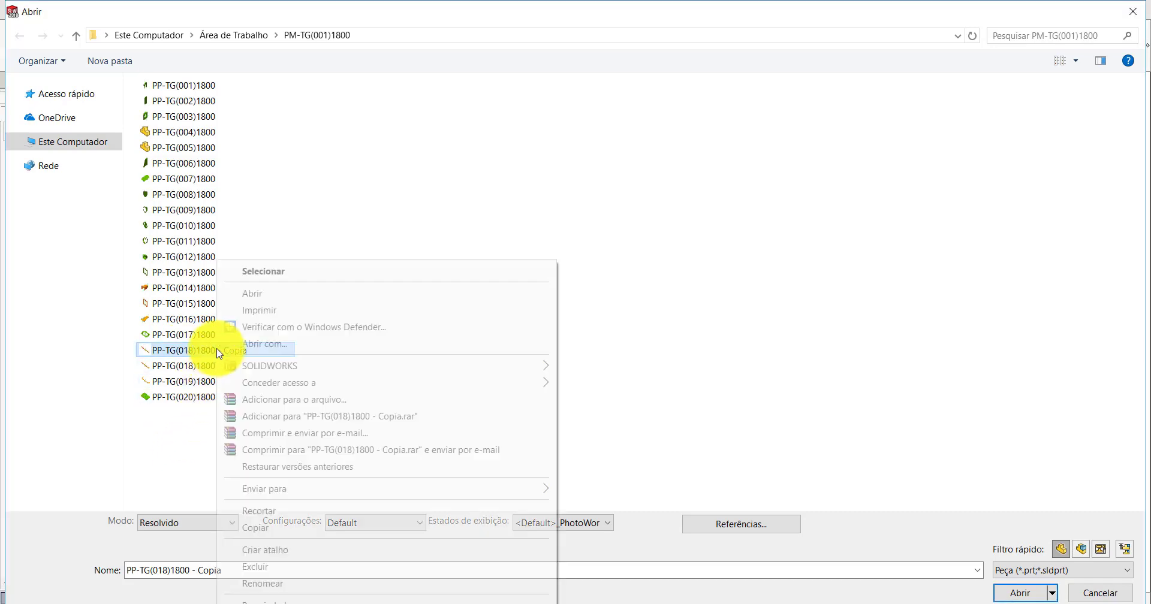
{"action": "left_click", "coordinate": [277, 583]}
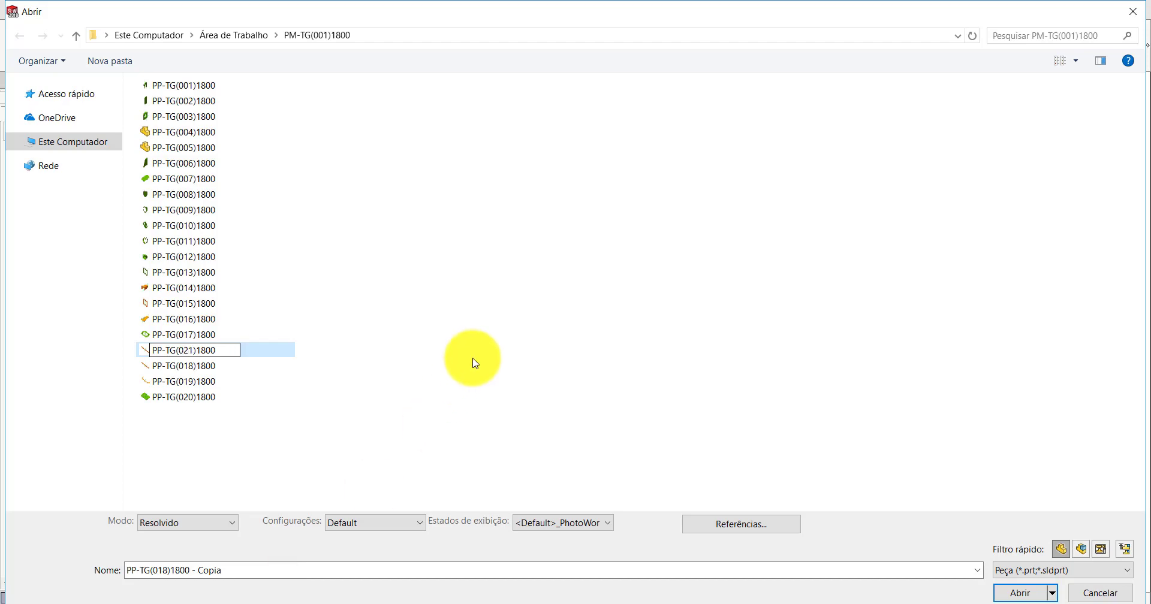
{"action": "double_click", "coordinate": [186, 350]}
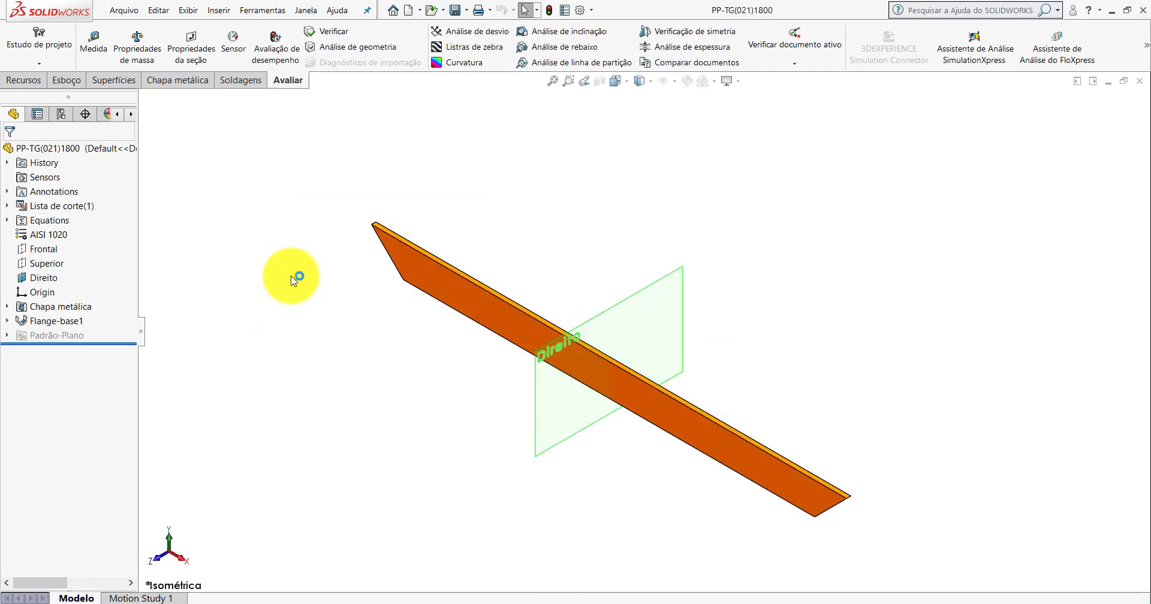
{"action": "mouse_move", "coordinate": [423, 603]}
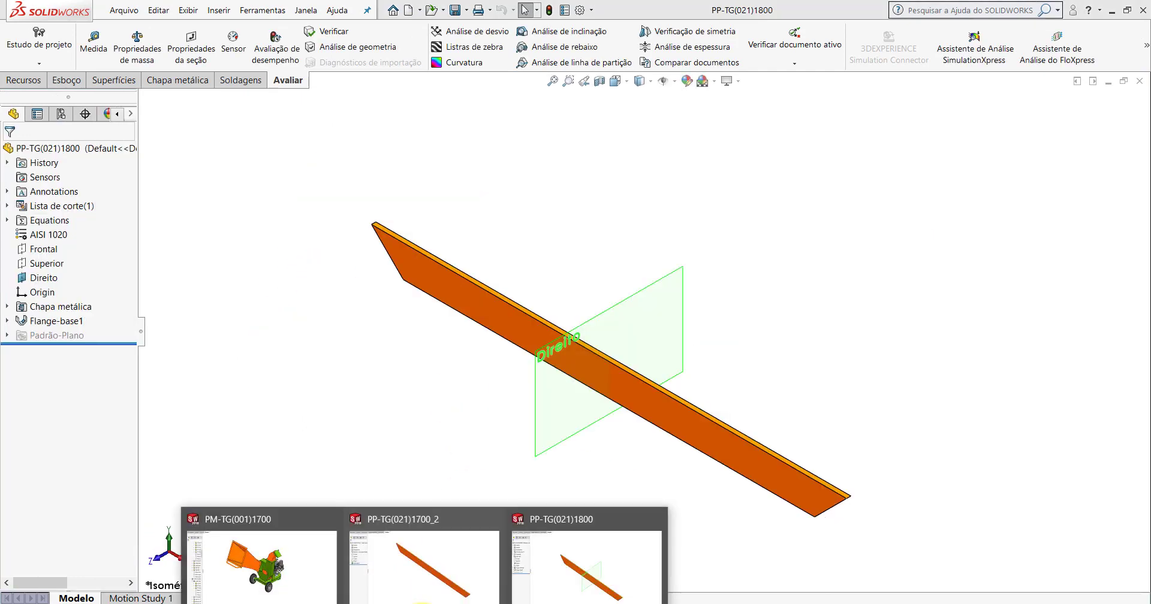
{"action": "left_click", "coordinate": [419, 568]}
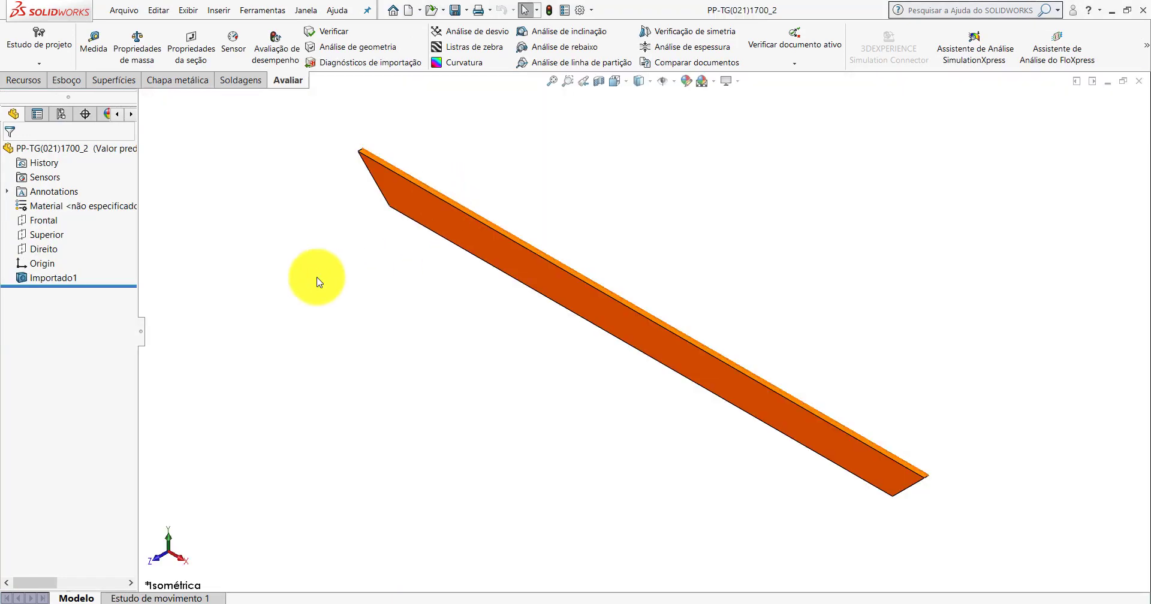
{"action": "left_click", "coordinate": [93, 42]}
{"action": "scroll", "coordinate": [636, 327], "scroll_direction": "up", "scroll_amount": 2}
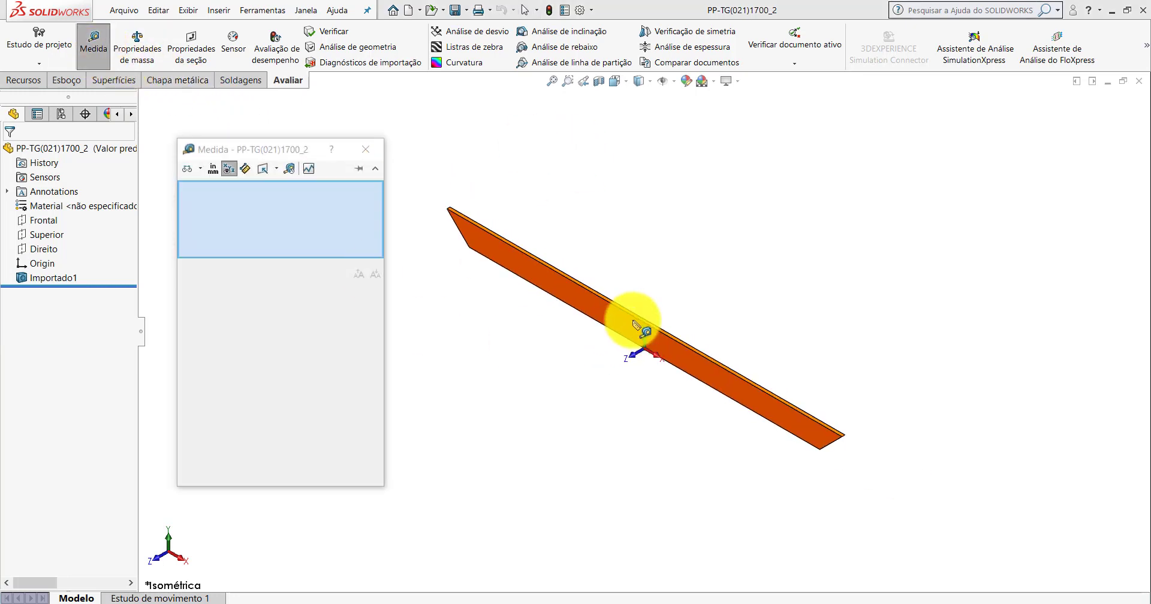
{"action": "left_click", "coordinate": [637, 323]}
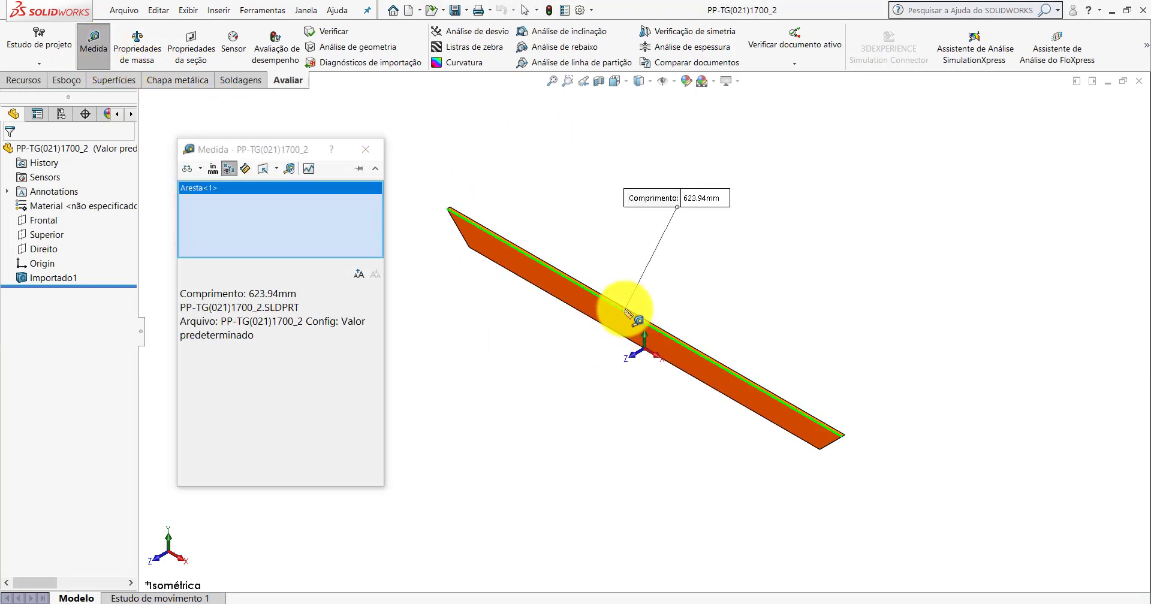
{"action": "left_click", "coordinate": [701, 262]}
{"action": "scroll", "coordinate": [719, 399], "scroll_direction": "up", "scroll_amount": 4}
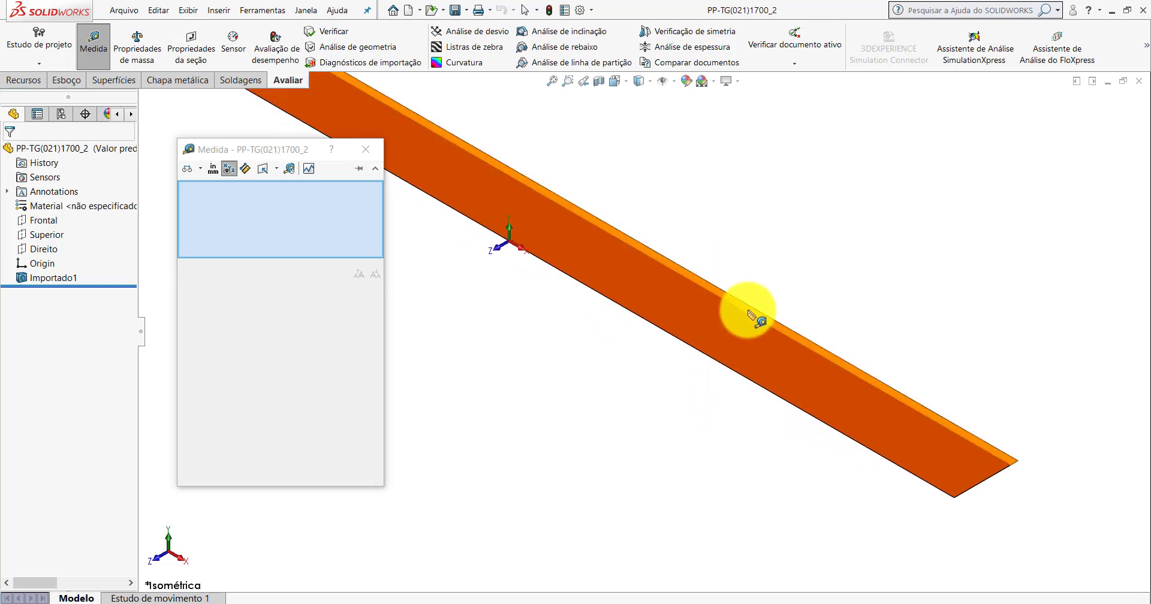
{"action": "left_click", "coordinate": [746, 313]}
{"action": "left_click", "coordinate": [729, 366]}
{"action": "scroll", "coordinate": [729, 342], "scroll_direction": "up", "scroll_amount": 3}
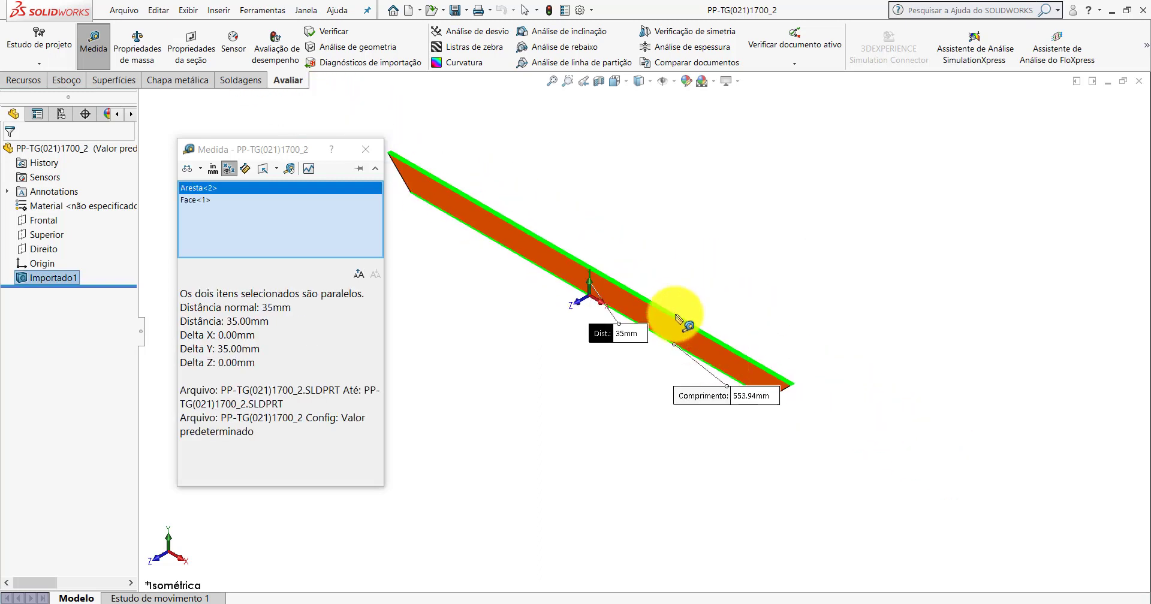
{"action": "scroll", "coordinate": [689, 281], "scroll_direction": "down", "scroll_amount": 1}
{"action": "left_click", "coordinate": [648, 243]}
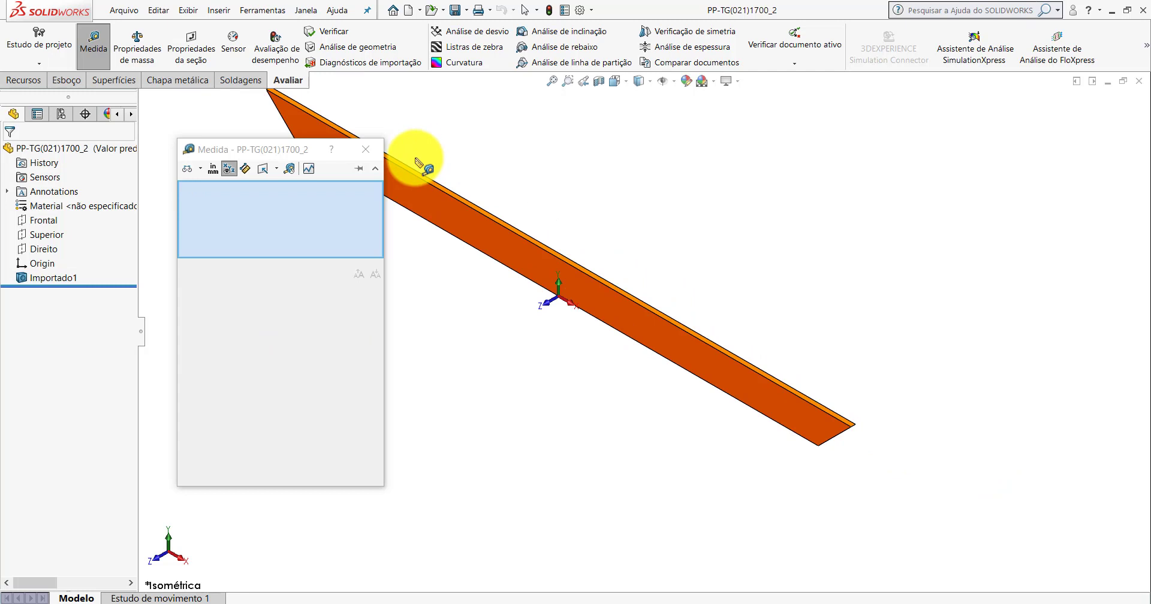
{"action": "left_click", "coordinate": [460, 200]}
{"action": "scroll", "coordinate": [647, 363], "scroll_direction": "up", "scroll_amount": 2}
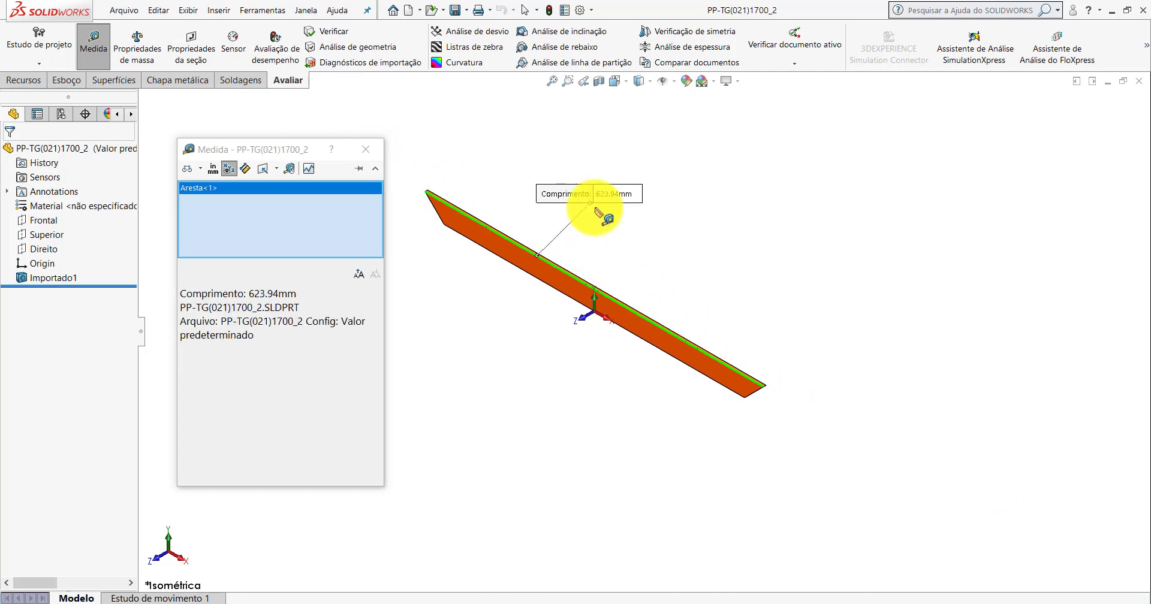
{"action": "left_click", "coordinate": [366, 150]}
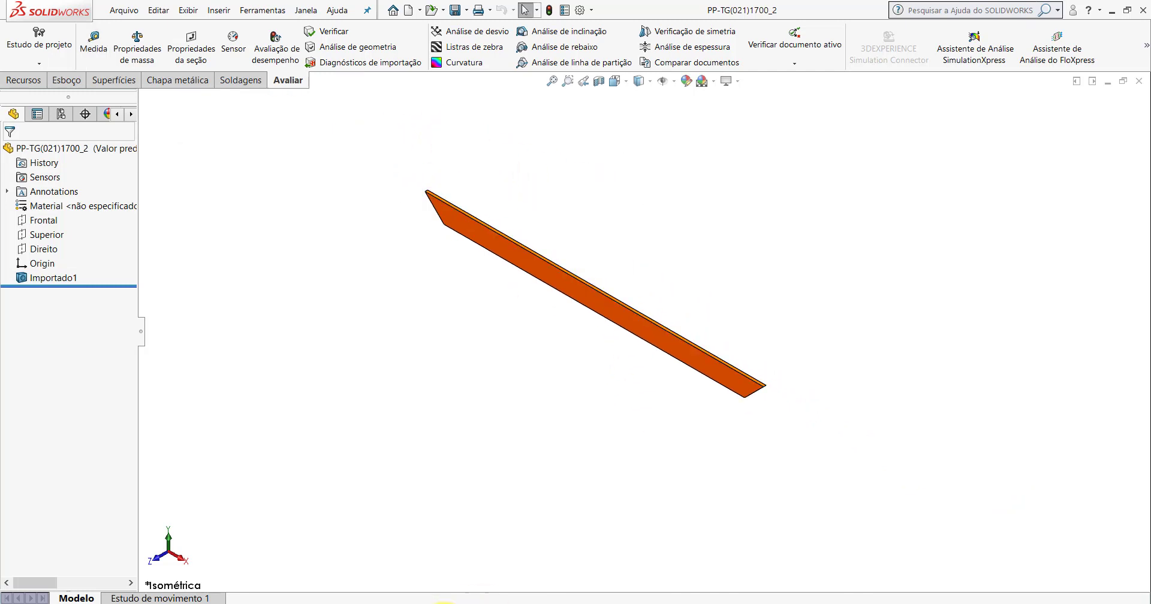
{"action": "left_click", "coordinate": [596, 540]}
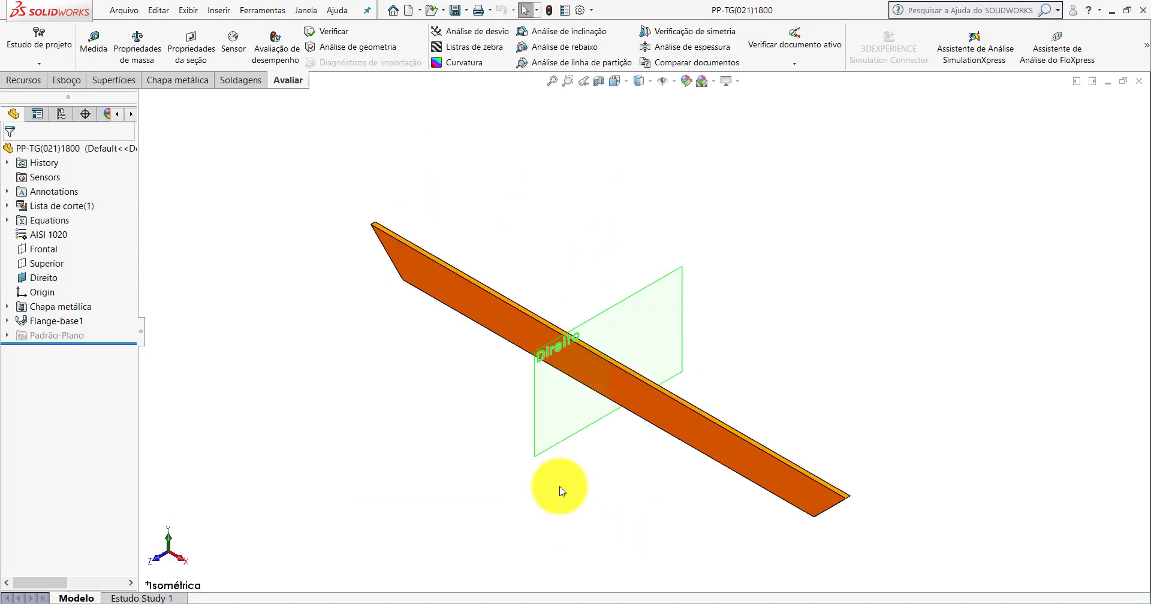
- Change the base flange's 520.76 mm length dimension to 623.94 mm
{"action": "double_click", "coordinate": [513, 318]}
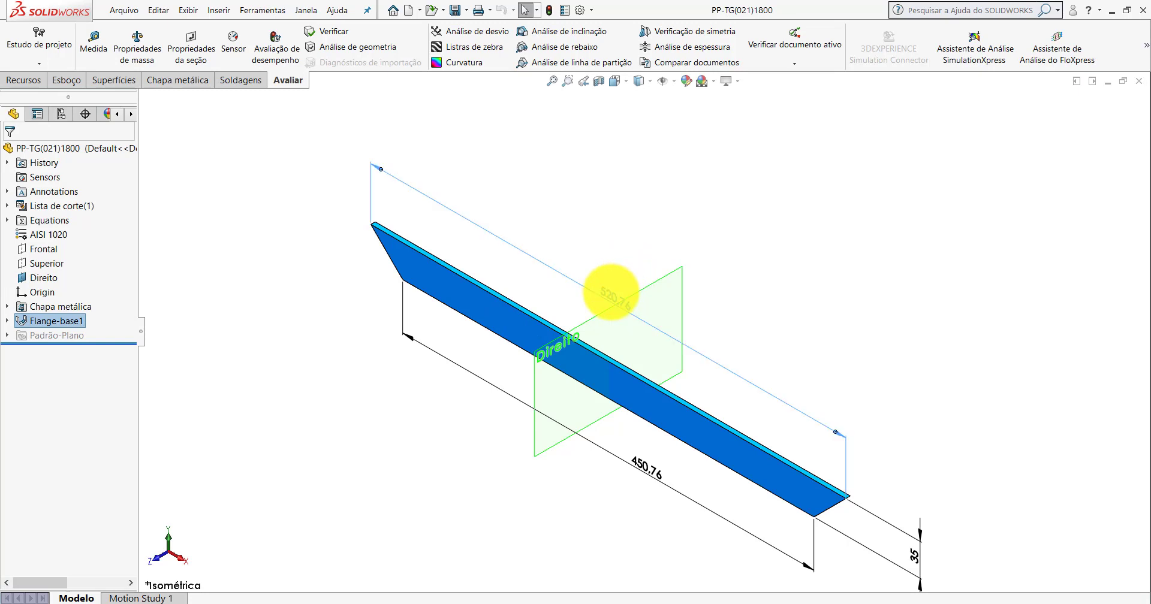
{"action": "double_click", "coordinate": [611, 292]}
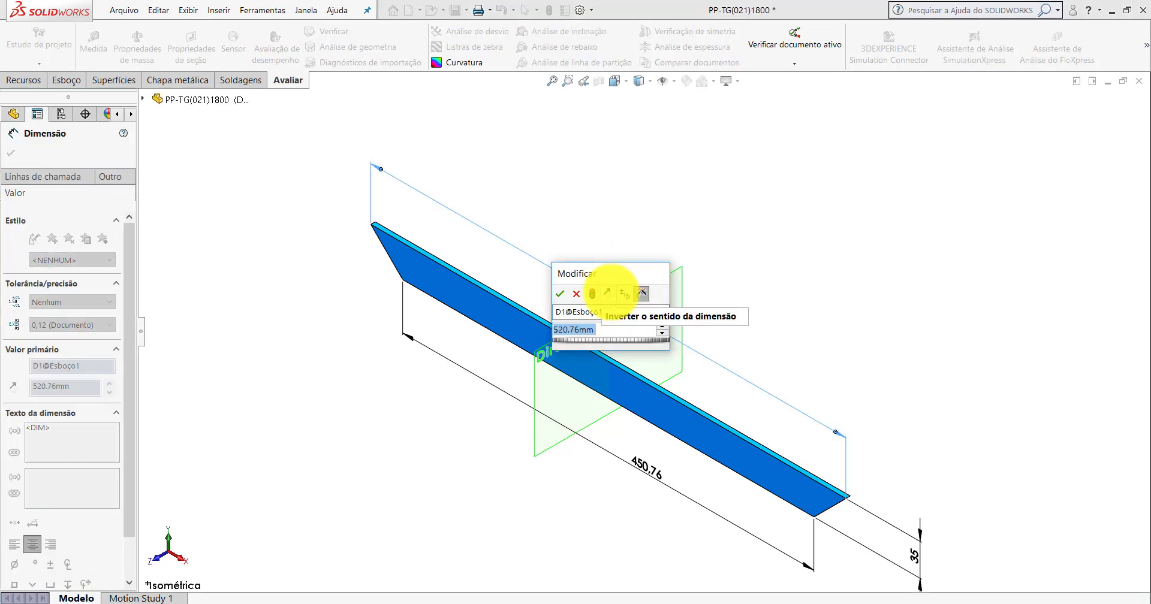
{"action": "type", "text": "623"}
{"action": "type", "text": ".94"}
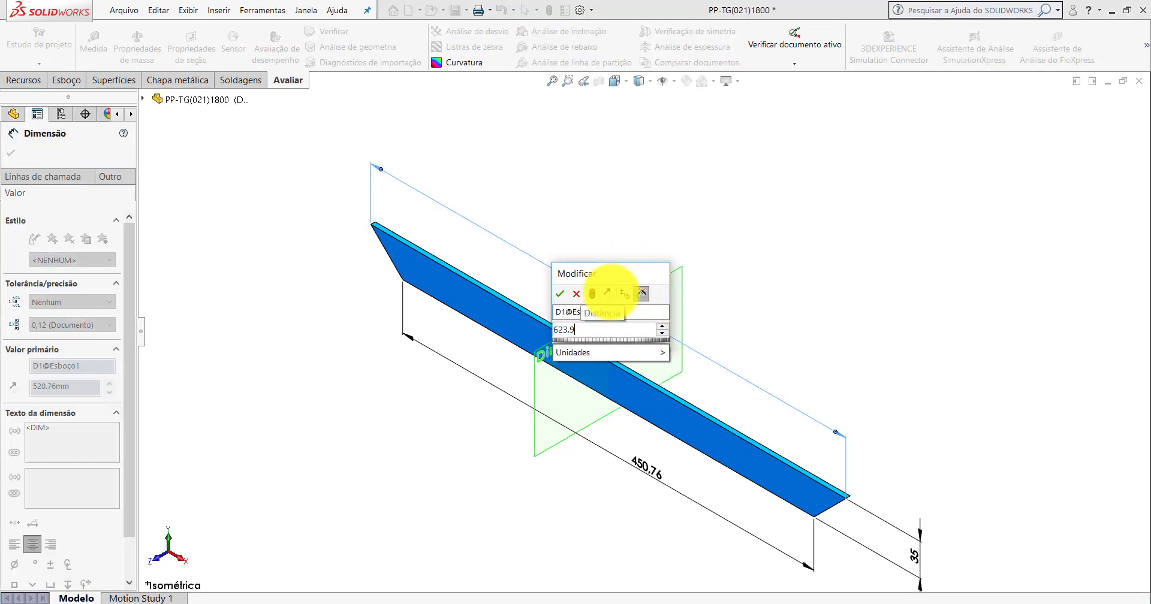
{"action": "key", "text": "Return"}
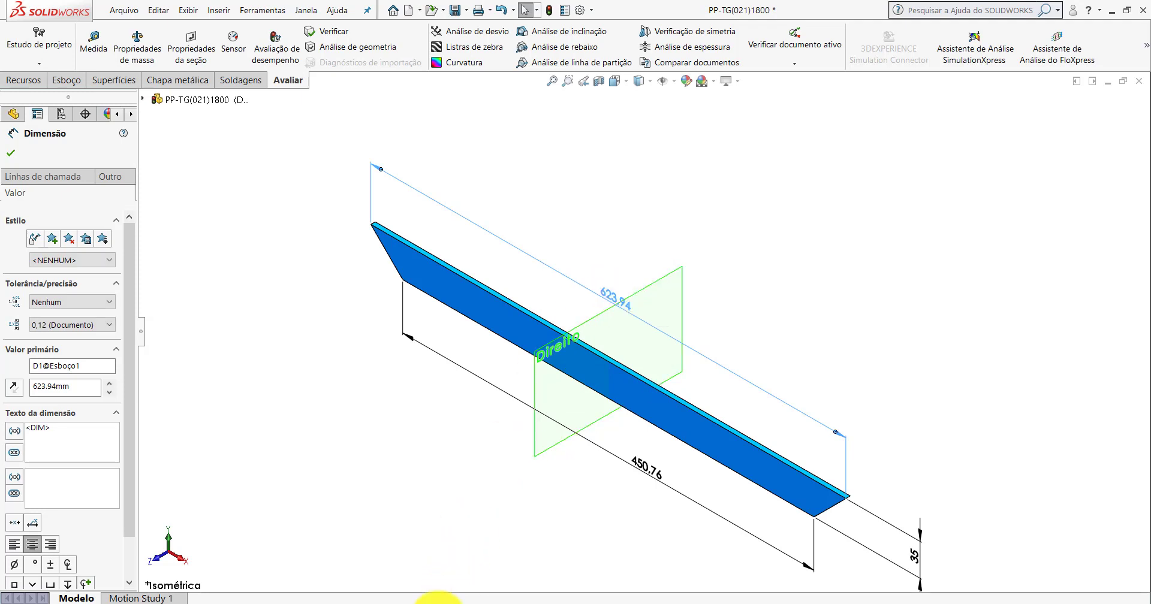
- Measure the long edge of the imported PP-TG(021)1700_2 part
{"action": "mouse_move", "coordinate": [441, 601]}
{"action": "left_click", "coordinate": [418, 566]}
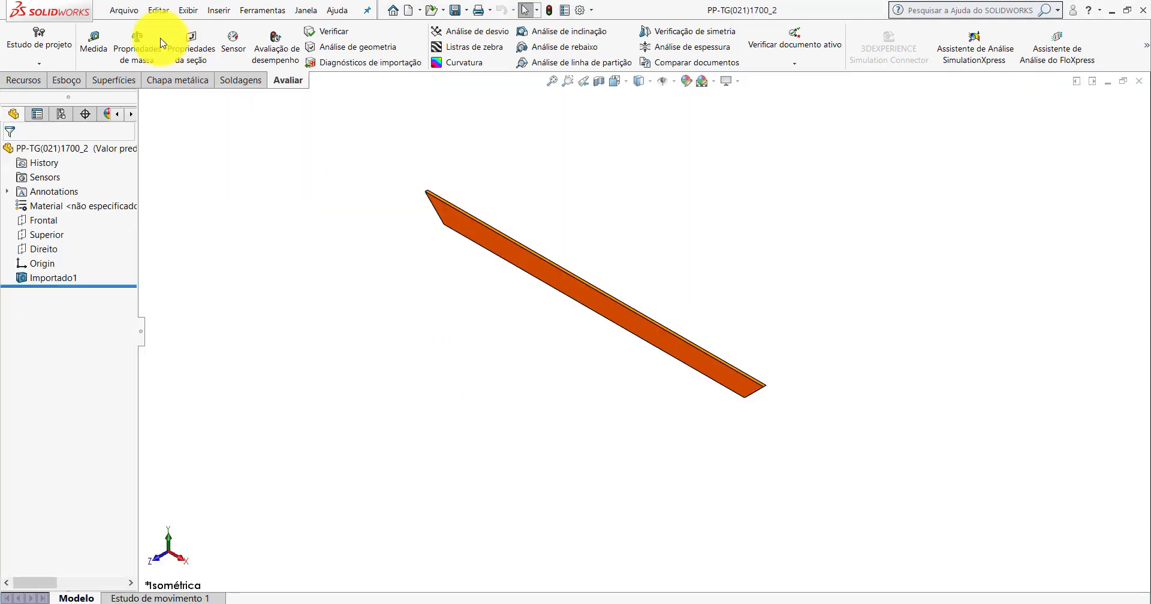
{"action": "left_click", "coordinate": [93, 39]}
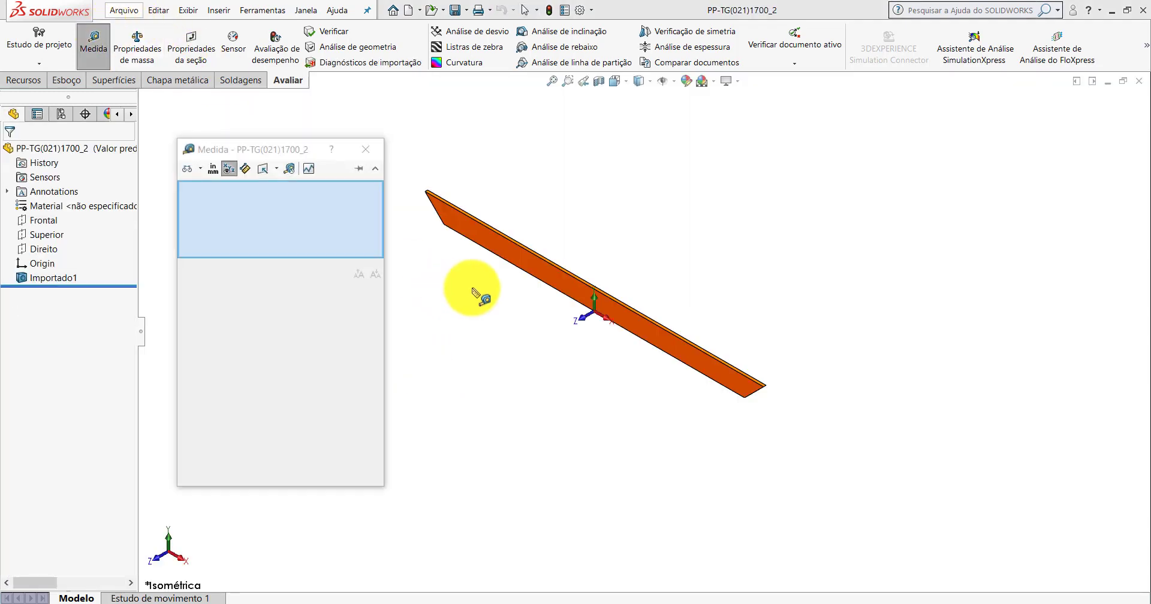
{"action": "left_click", "coordinate": [487, 253]}
{"action": "left_click", "coordinate": [365, 150]}
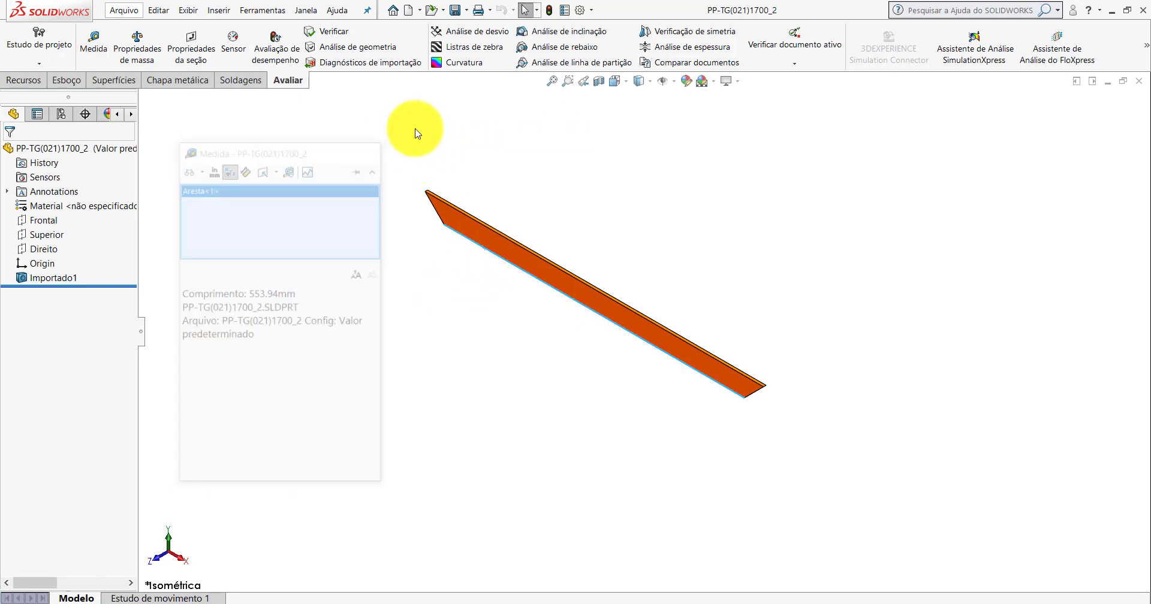
- In PP-TG(021)1800, change the 450.76 mm length dimension to 553.94 and rebuild
{"action": "left_click", "coordinate": [578, 531]}
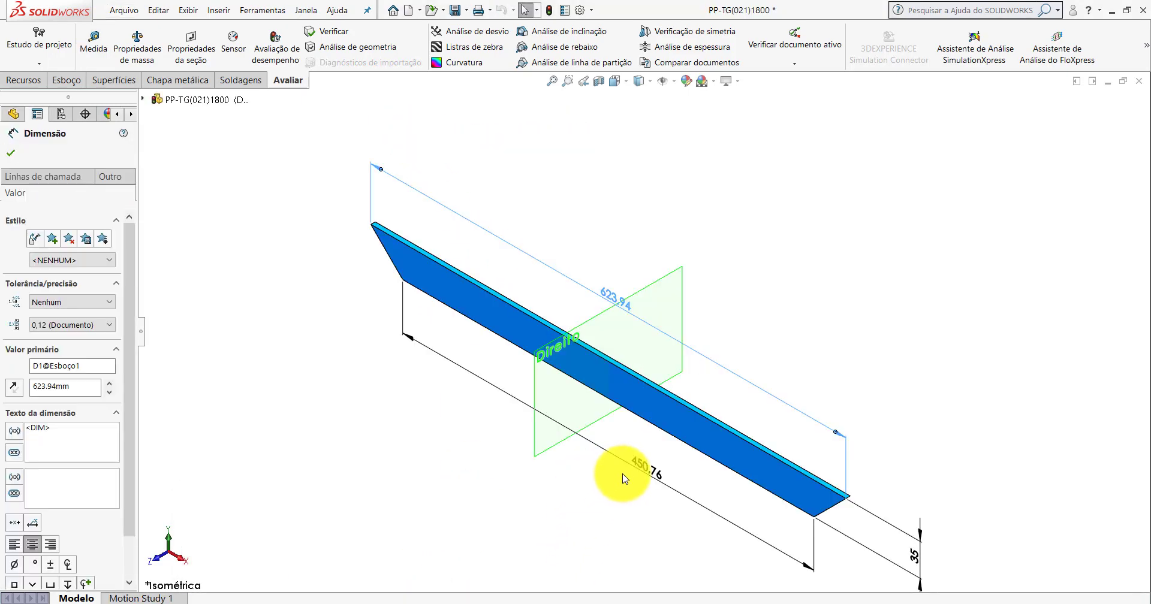
{"action": "double_click", "coordinate": [639, 466]}
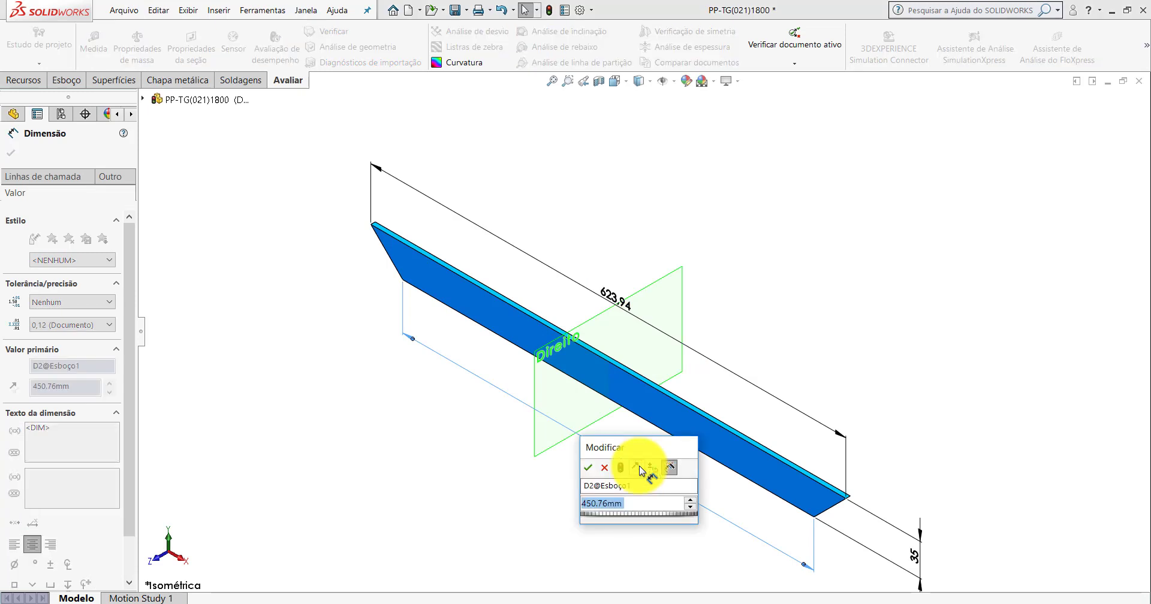
{"action": "type", "text": "553"}
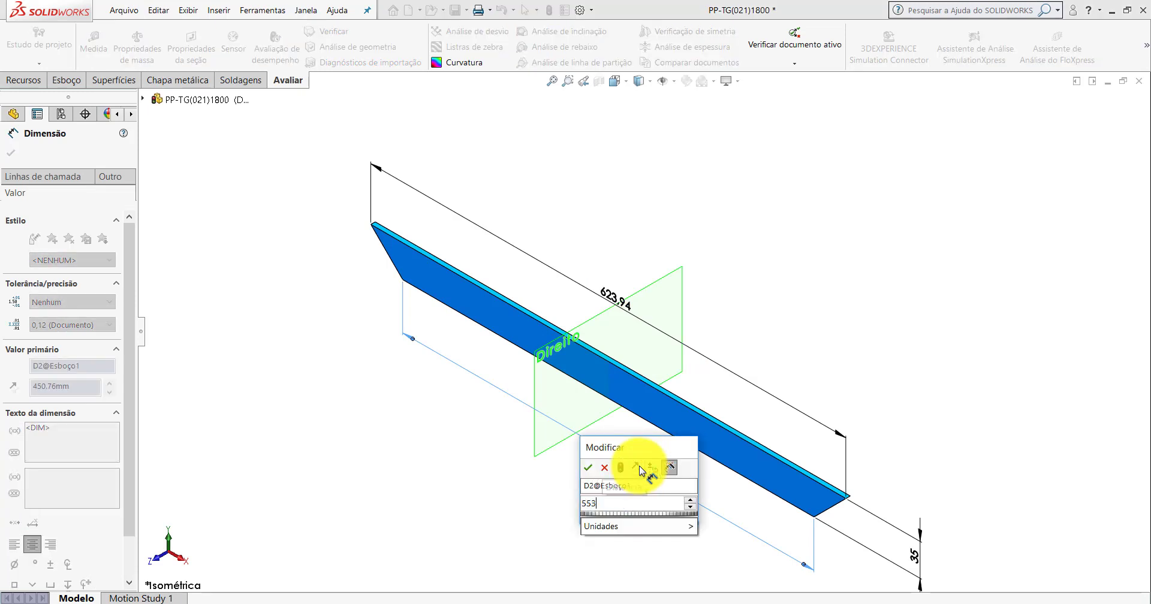
{"action": "type", "text": ",94"}
{"action": "key", "text": "Return"}
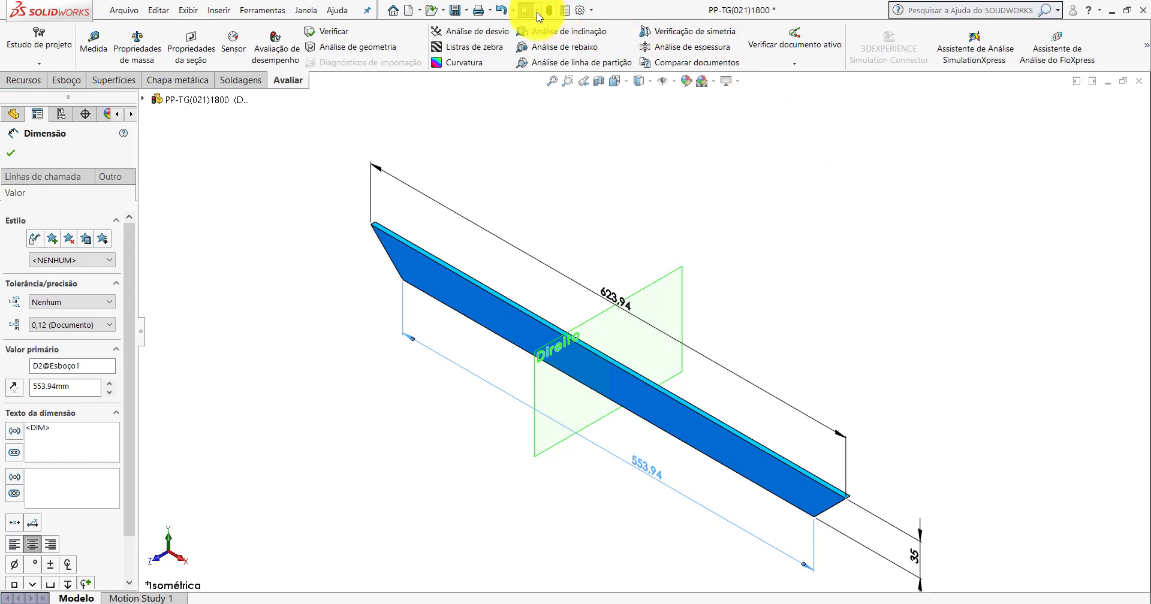
{"action": "left_click", "coordinate": [549, 10]}
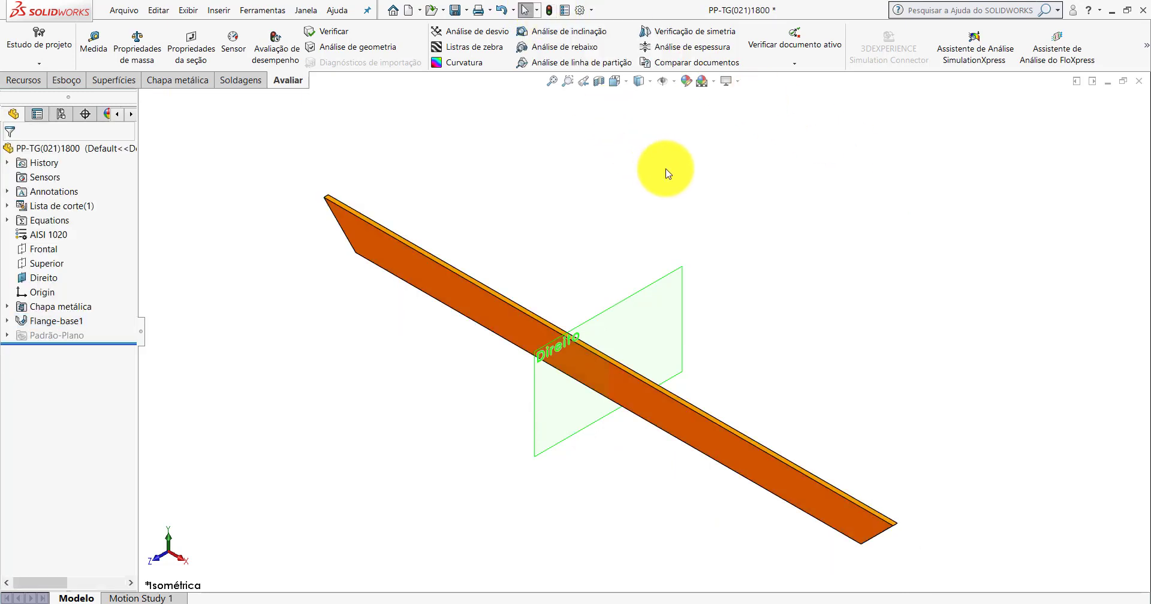
- Close the PP-TG(021)1800 and PP-TG(021)1700_2 part windows
{"action": "scroll", "coordinate": [673, 325], "scroll_direction": "up", "scroll_amount": 4}
{"action": "scroll", "coordinate": [674, 324], "scroll_direction": "down", "scroll_amount": 3}
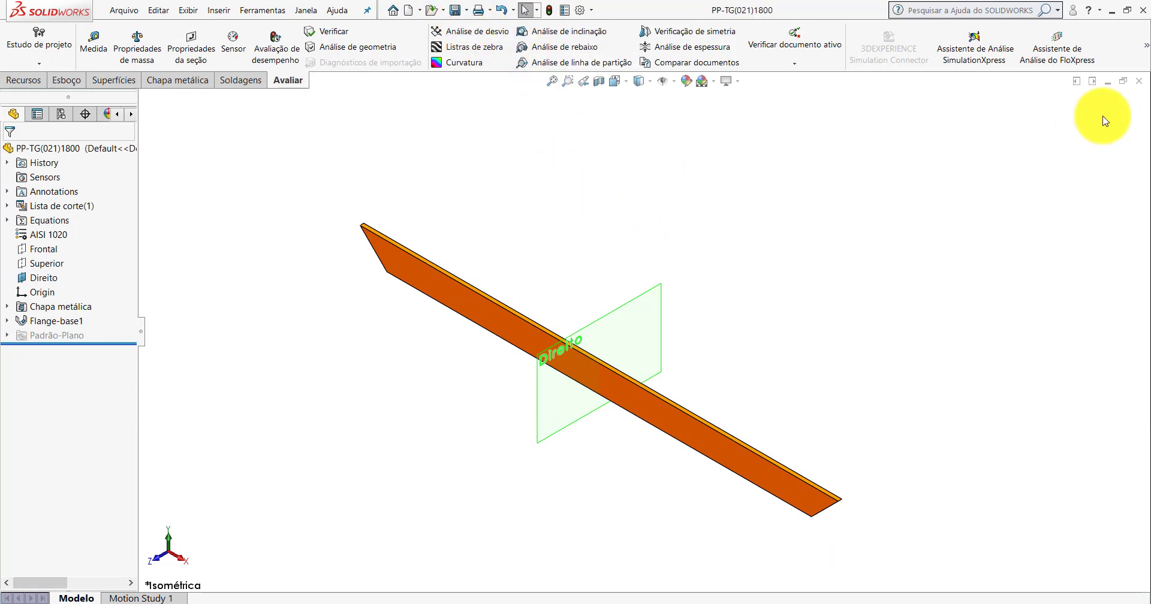
{"action": "left_click", "coordinate": [1139, 81]}
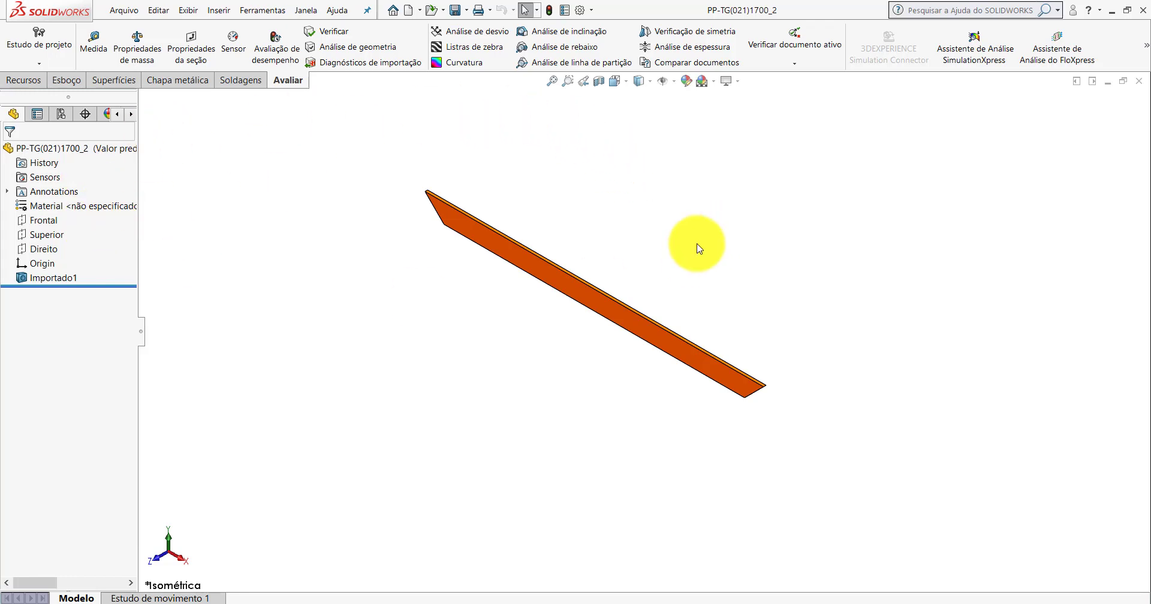
{"action": "left_click", "coordinate": [1139, 81]}
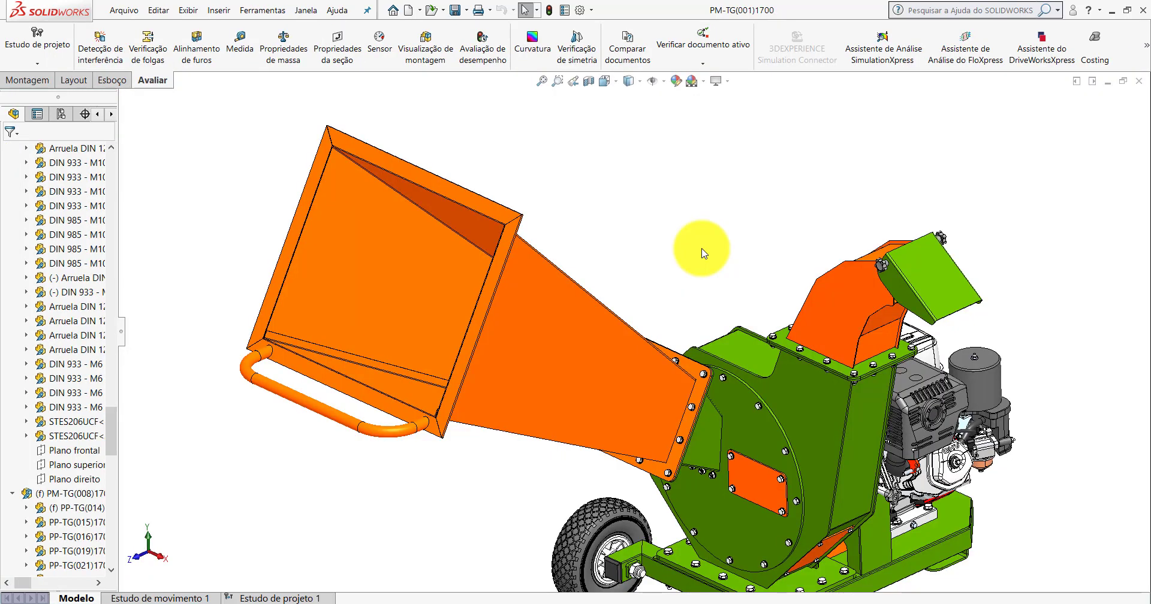
- Minimize SOLIDWORKS and delete PP-TG(021)1700_2 from the Peças folder
{"action": "left_click", "coordinate": [1113, 12]}
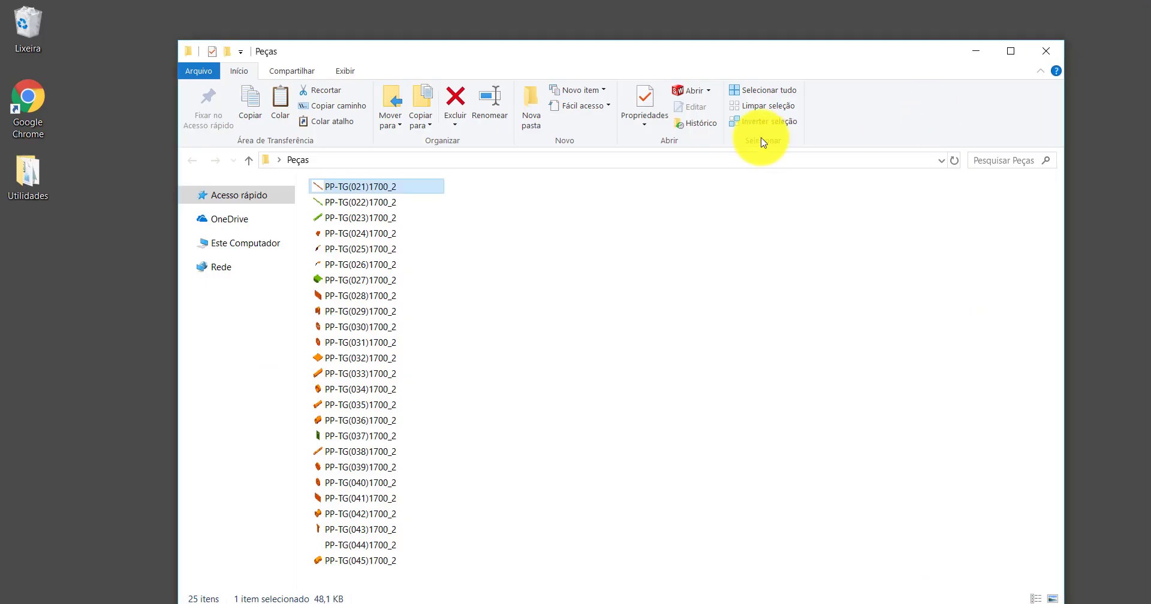
{"action": "right_click", "coordinate": [364, 185]}
{"action": "left_click", "coordinate": [391, 484]}
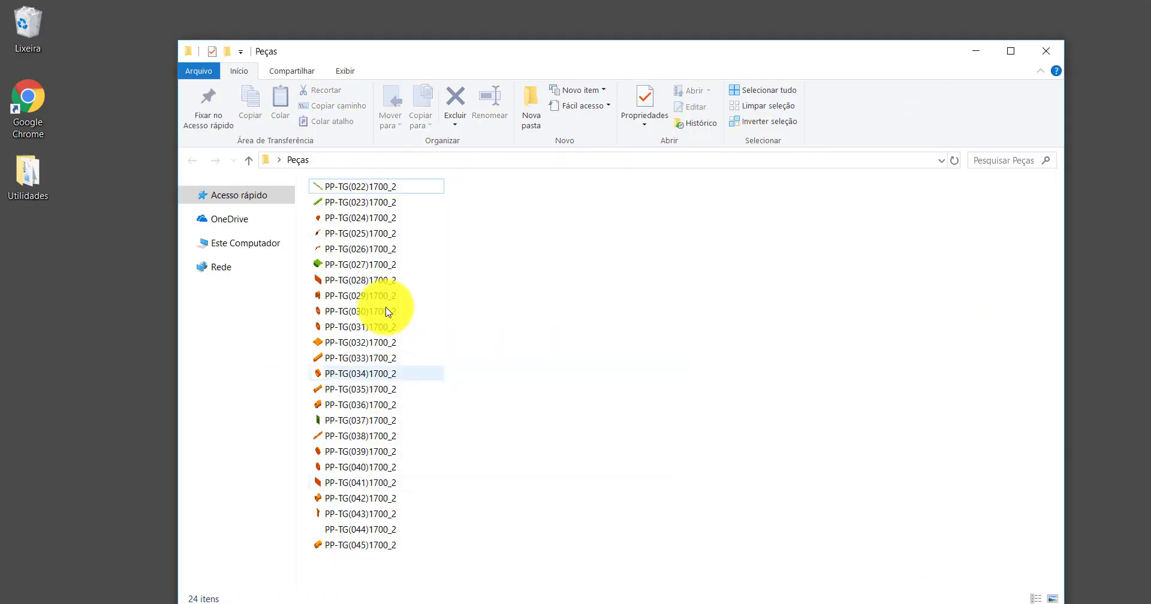
- Open the PP-TG(022)1700_2 five-hole green bar in SOLIDWORKS
{"action": "left_click", "coordinate": [367, 188]}
{"action": "key", "text": "alt+Tab"}
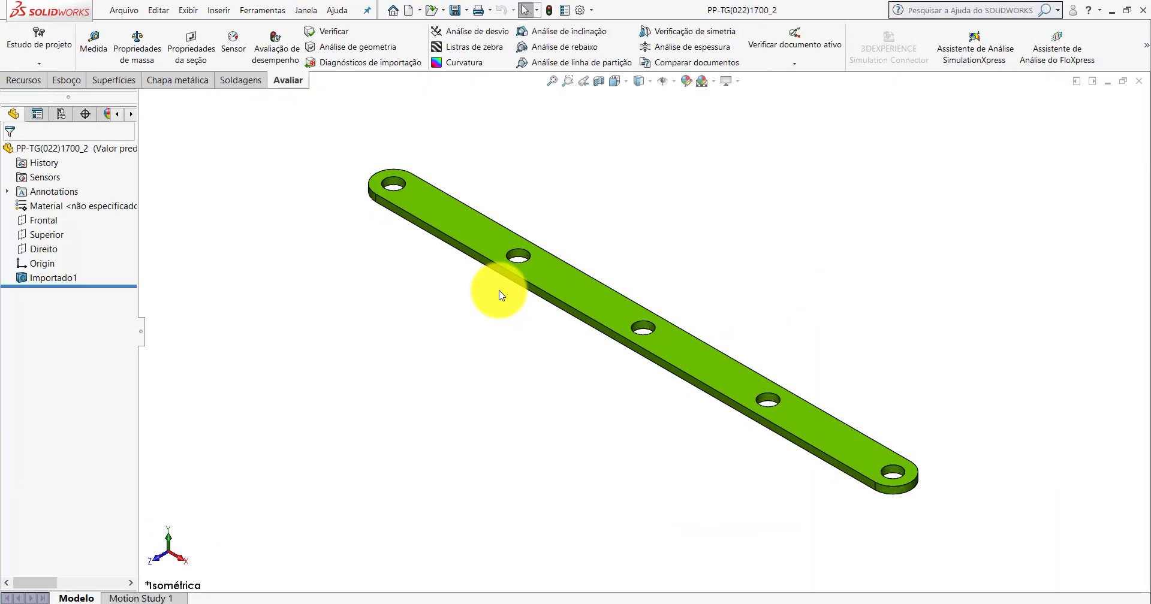
{"action": "scroll", "coordinate": [670, 261], "scroll_direction": "up", "scroll_amount": 1}
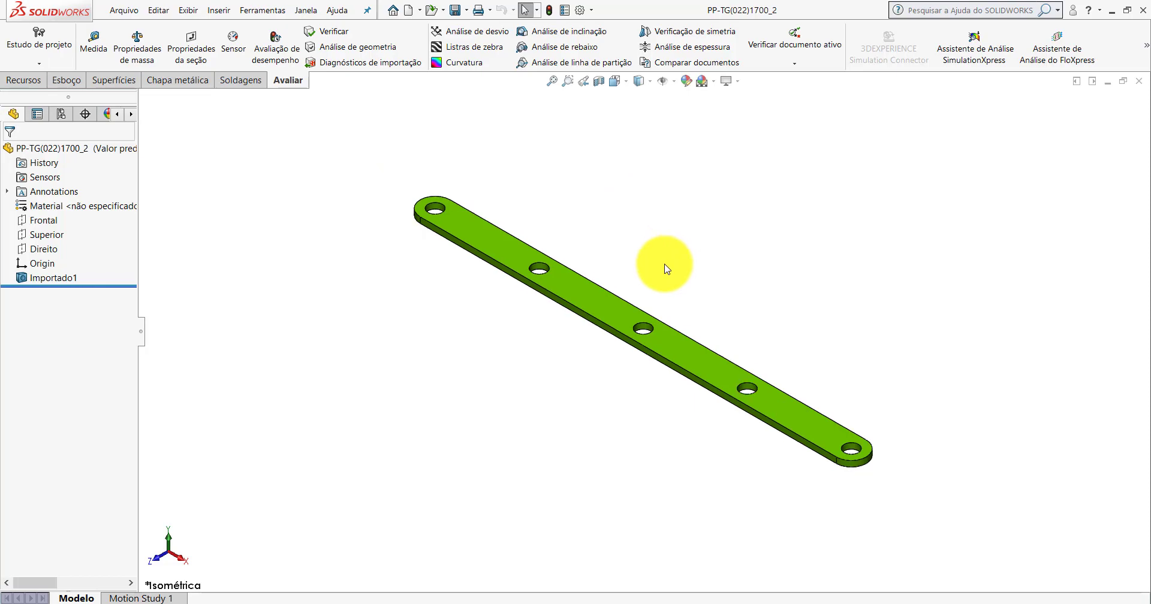
{"action": "scroll", "coordinate": [660, 246], "scroll_direction": "down", "scroll_amount": 1}
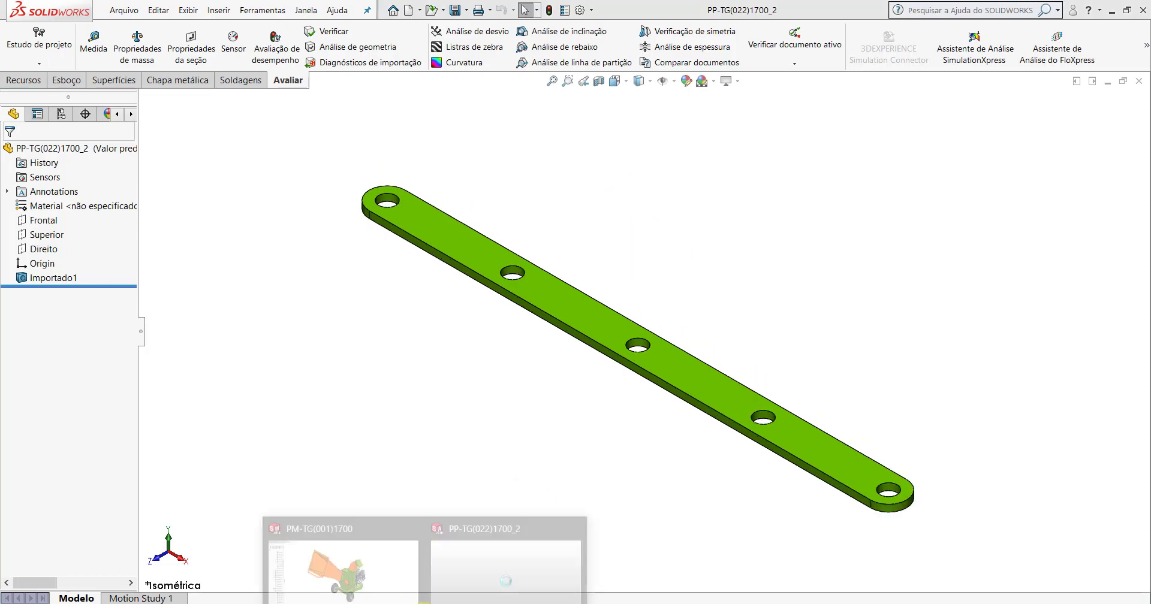
- In the PM-TG(001)1700 assembly, orbit to the frame underside and select the blue bar
{"action": "left_click", "coordinate": [391, 585]}
{"action": "scroll", "coordinate": [636, 408], "scroll_direction": "up", "scroll_amount": 3}
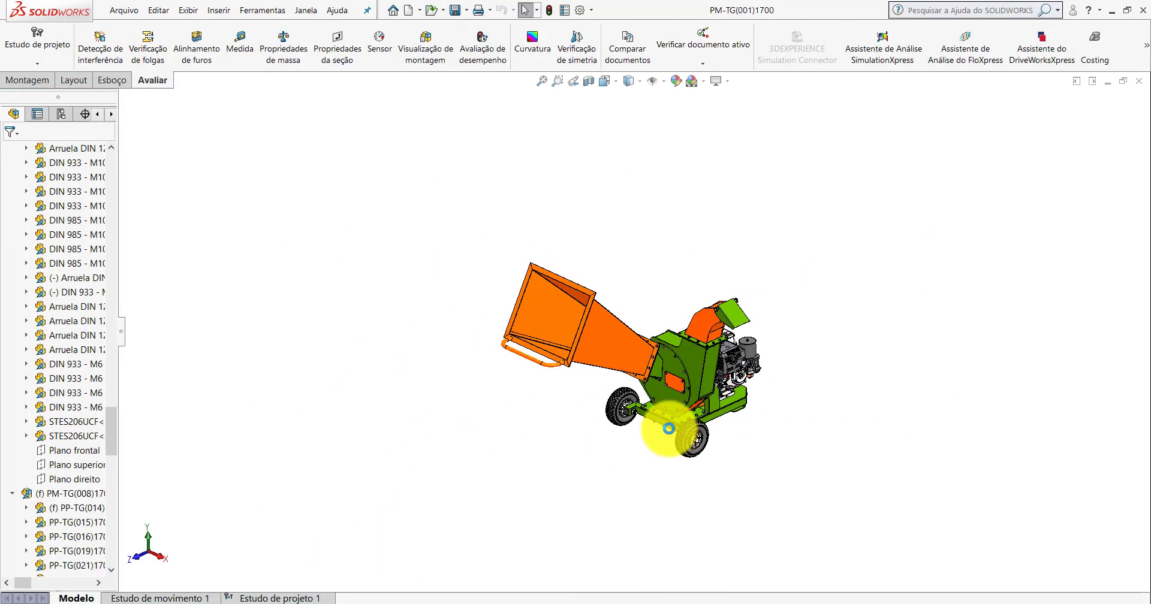
{"action": "scroll", "coordinate": [690, 414], "scroll_direction": "down", "scroll_amount": 3}
{"action": "scroll", "coordinate": [733, 405], "scroll_direction": "down", "scroll_amount": 3}
{"action": "mouse_move", "coordinate": [733, 405]}
{"action": "middle_mouse_down"}
{"action": "mouse_move", "coordinate": [638, 282]}
{"action": "mouse_move", "coordinate": [740, 160]}
{"action": "mouse_move", "coordinate": [632, 324]}
{"action": "middle_mouse_up"}
{"action": "scroll", "coordinate": [587, 369], "scroll_direction": "down", "scroll_amount": 3}
{"action": "scroll", "coordinate": [587, 368], "scroll_direction": "up", "scroll_amount": 1}
{"action": "left_click", "coordinate": [593, 361]}
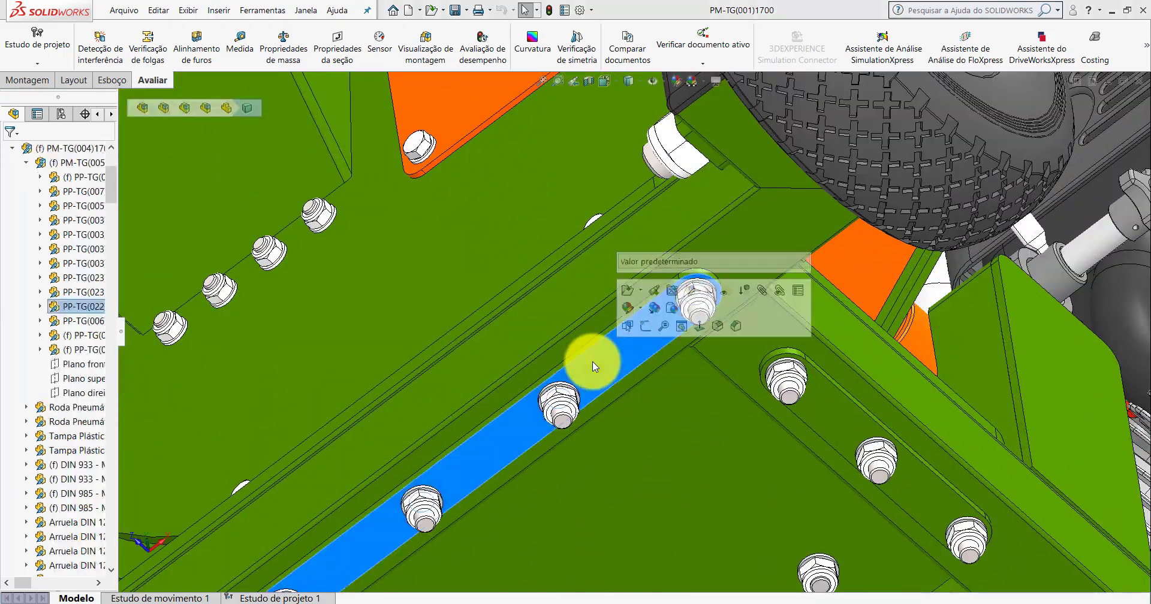
- Check the neighbouring channel part, widen the tree, reselect the PP-TG(022) bar, and start a new document
{"action": "scroll", "coordinate": [584, 378], "scroll_direction": "up", "scroll_amount": 3}
{"action": "scroll", "coordinate": [573, 410], "scroll_direction": "down", "scroll_amount": 1}
{"action": "scroll", "coordinate": [572, 410], "scroll_direction": "down", "scroll_amount": 1}
{"action": "scroll", "coordinate": [562, 386], "scroll_direction": "down", "scroll_amount": 2}
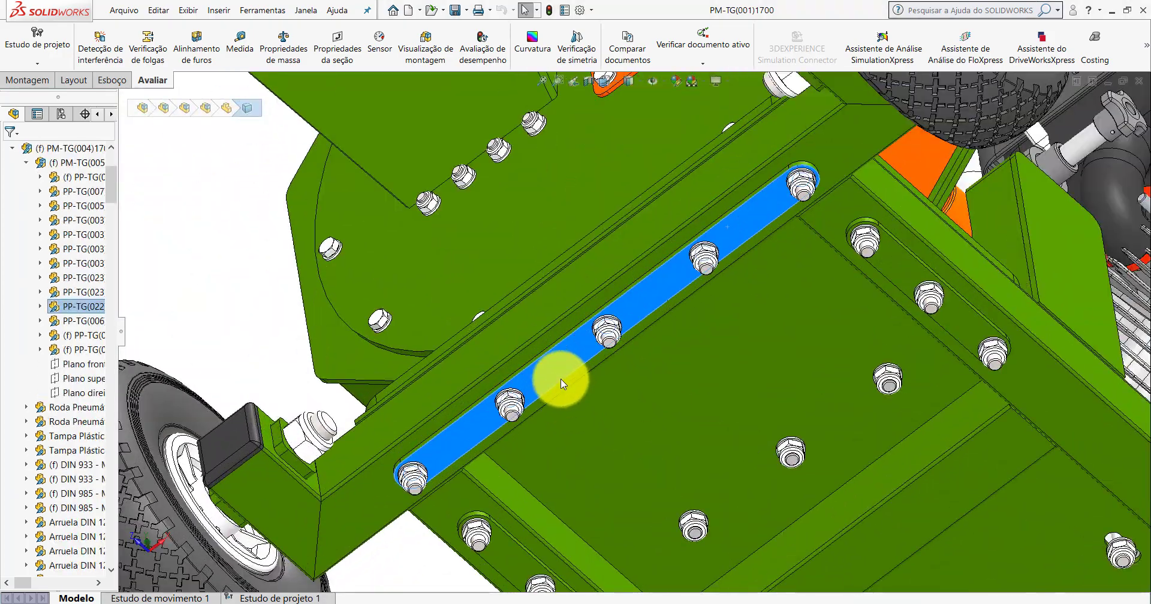
{"action": "scroll", "coordinate": [537, 403], "scroll_direction": "down", "scroll_amount": 1}
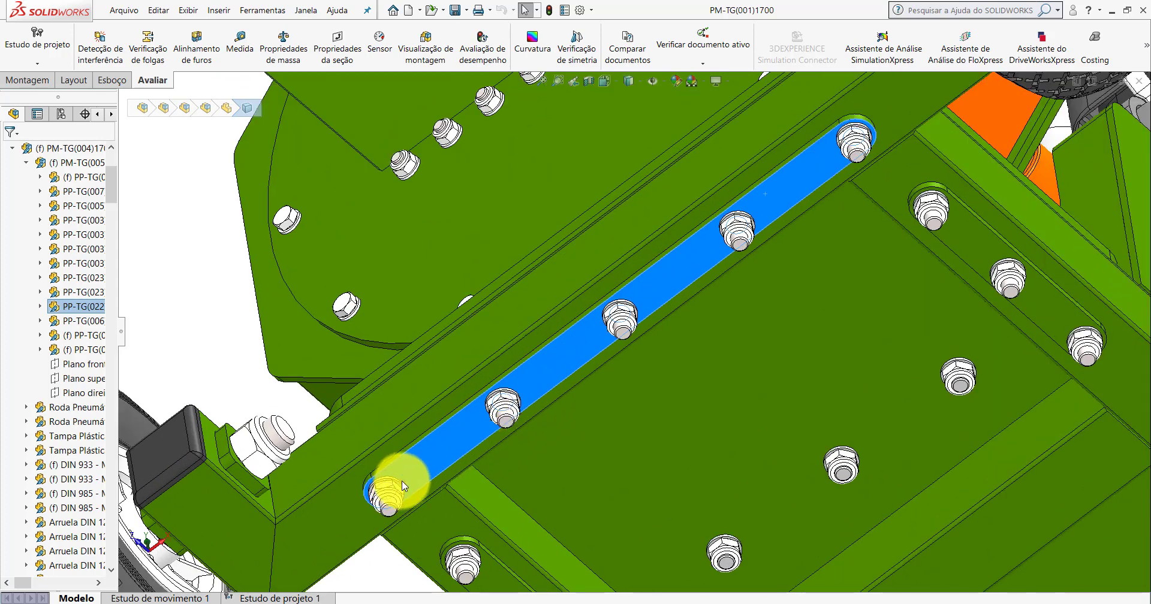
{"action": "left_click", "coordinate": [427, 422]}
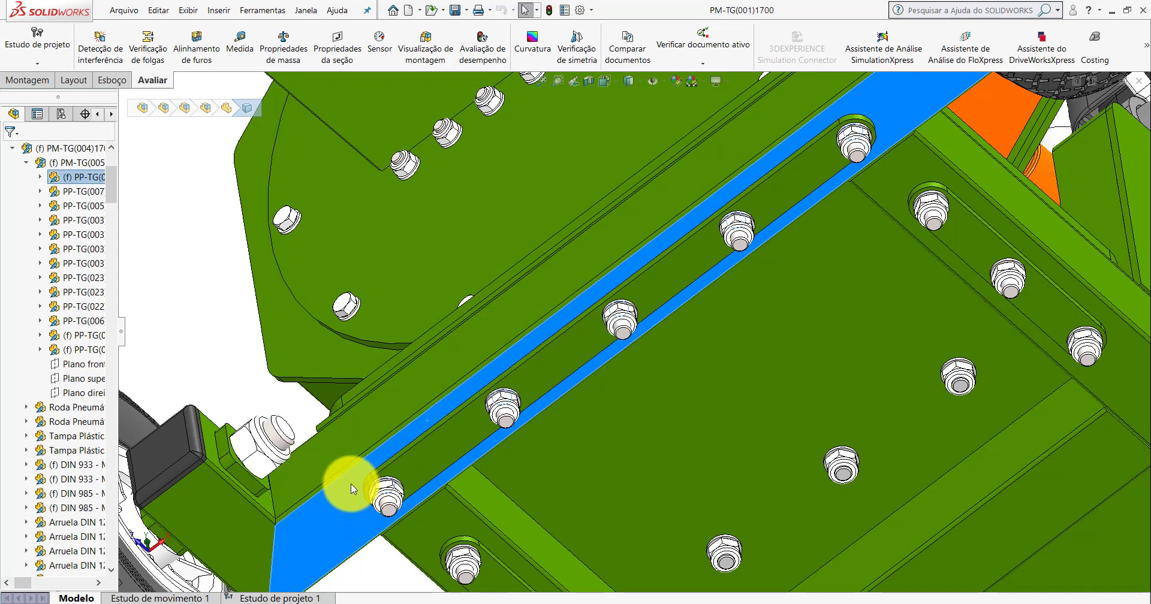
{"action": "scroll", "coordinate": [351, 484], "scroll_direction": "down", "scroll_amount": 2}
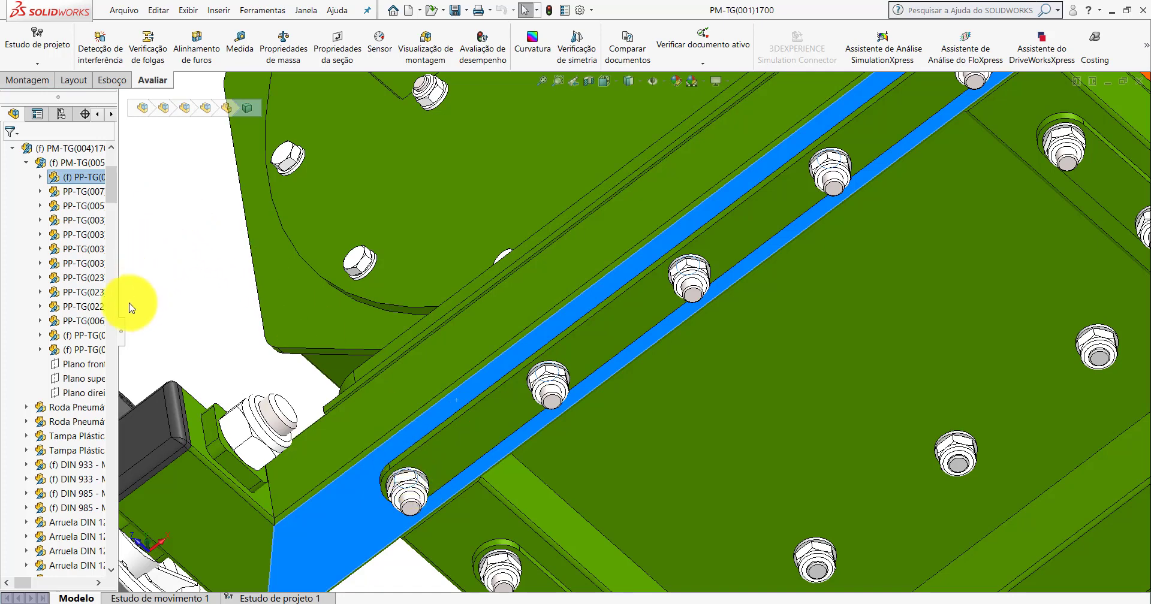
{"action": "left_click_drag", "start_coordinate": [120, 330], "coordinate": [122, 327]}
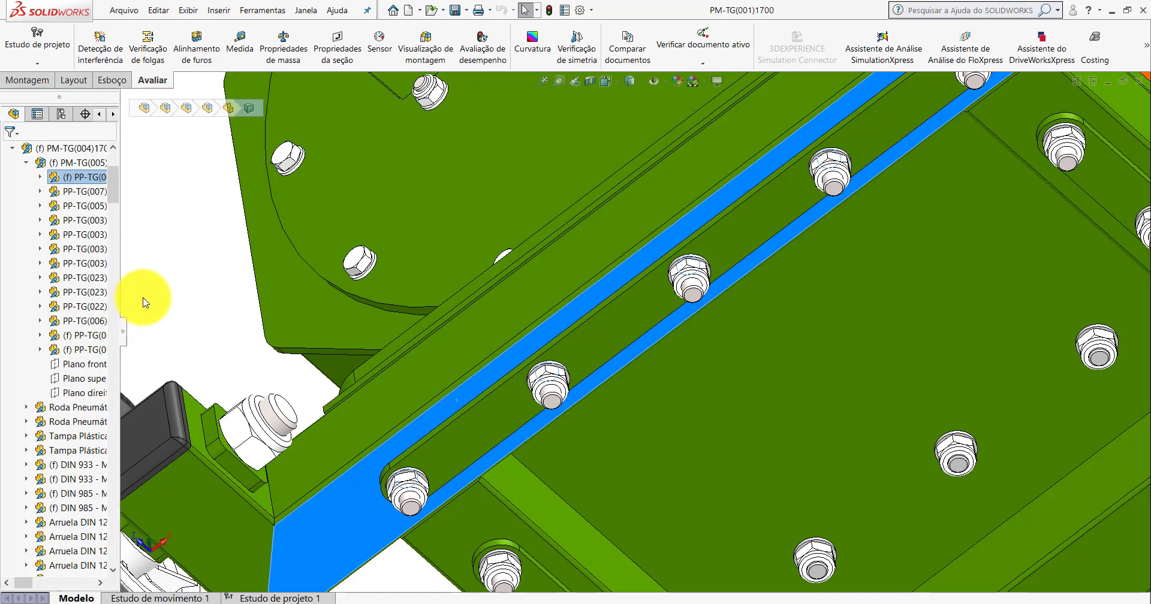
{"action": "left_click", "coordinate": [491, 408]}
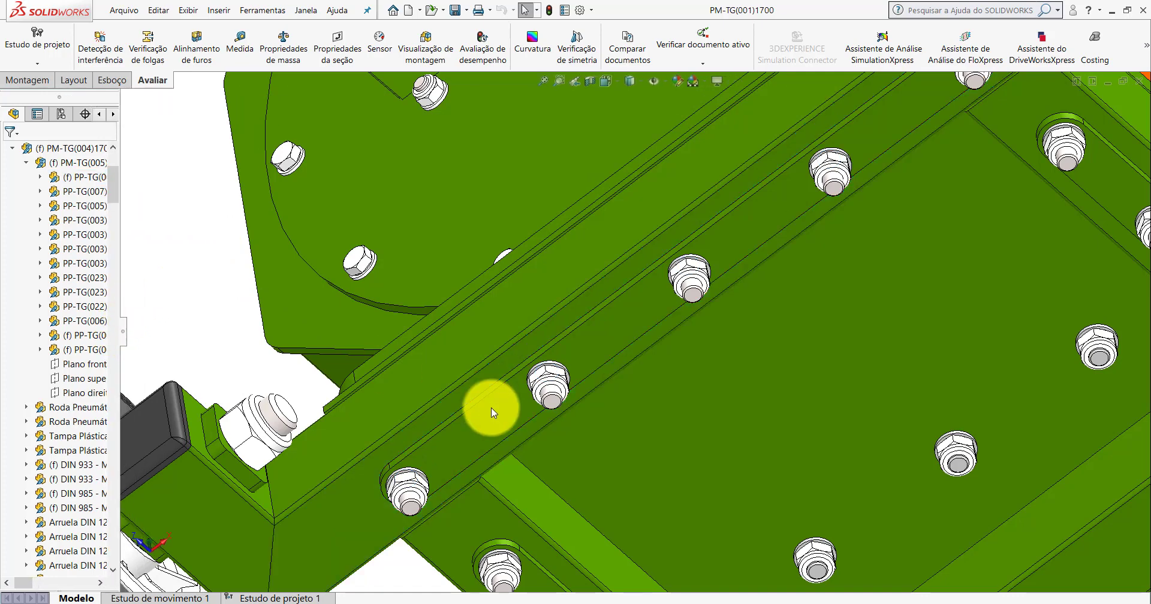
{"action": "left_click", "coordinate": [148, 208]}
{"action": "left_click", "coordinate": [410, 11]}
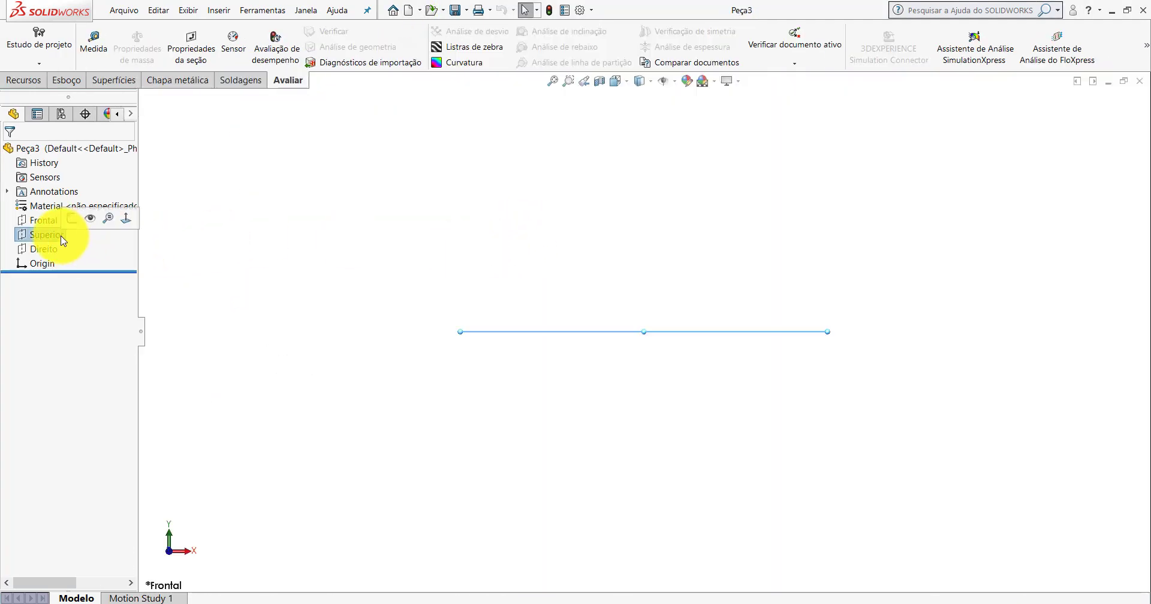
- Sketch a centre-point straight slot on the Superior plane, centred at the origin and extending right
{"action": "left_click", "coordinate": [71, 221]}
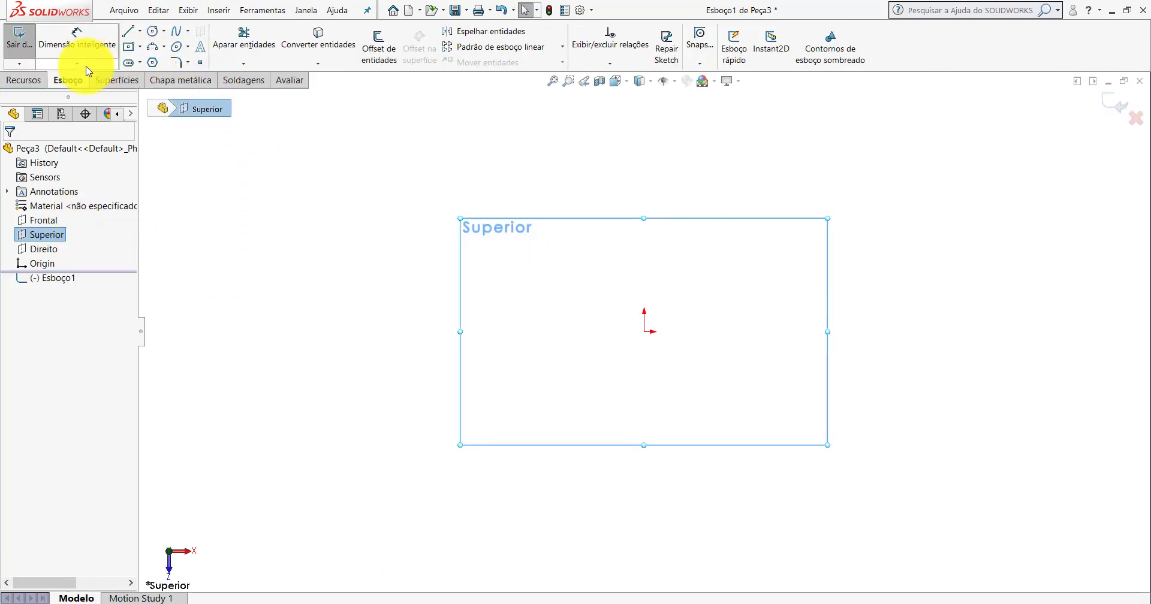
{"action": "left_click", "coordinate": [131, 63]}
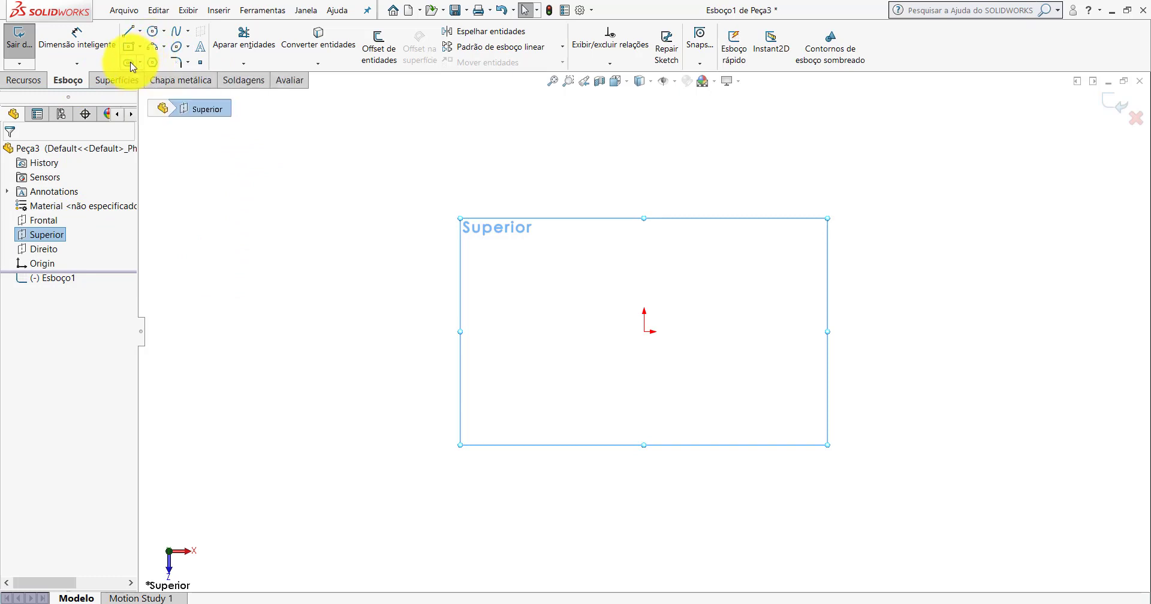
{"action": "left_click", "coordinate": [645, 331]}
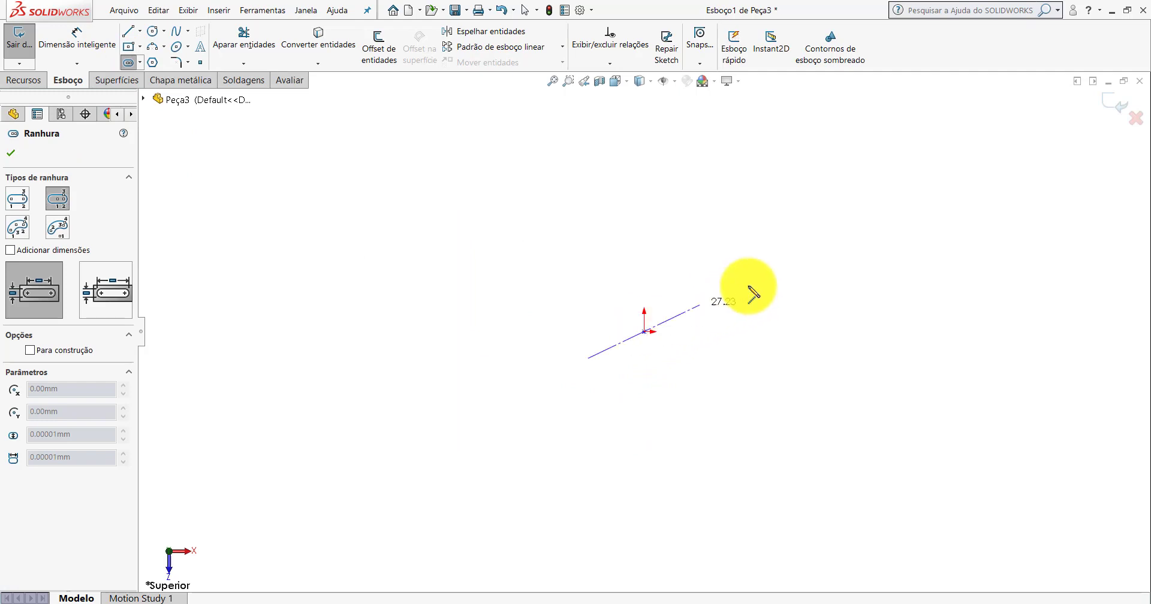
{"action": "left_click", "coordinate": [954, 331]}
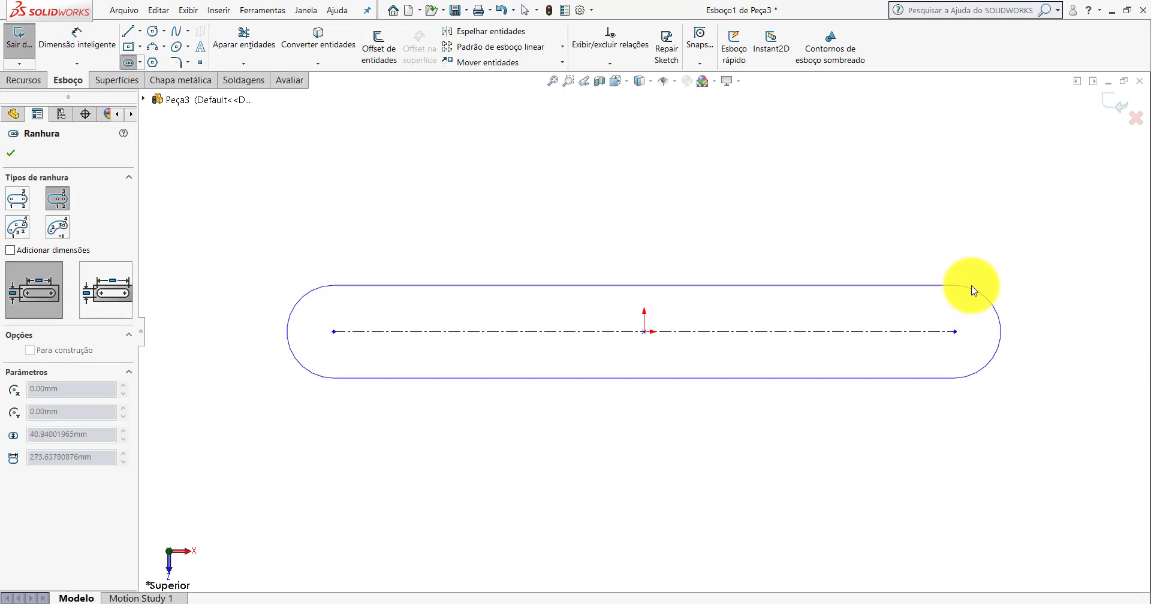
{"action": "left_click", "coordinate": [976, 286]}
{"action": "key", "text": "Escape"}
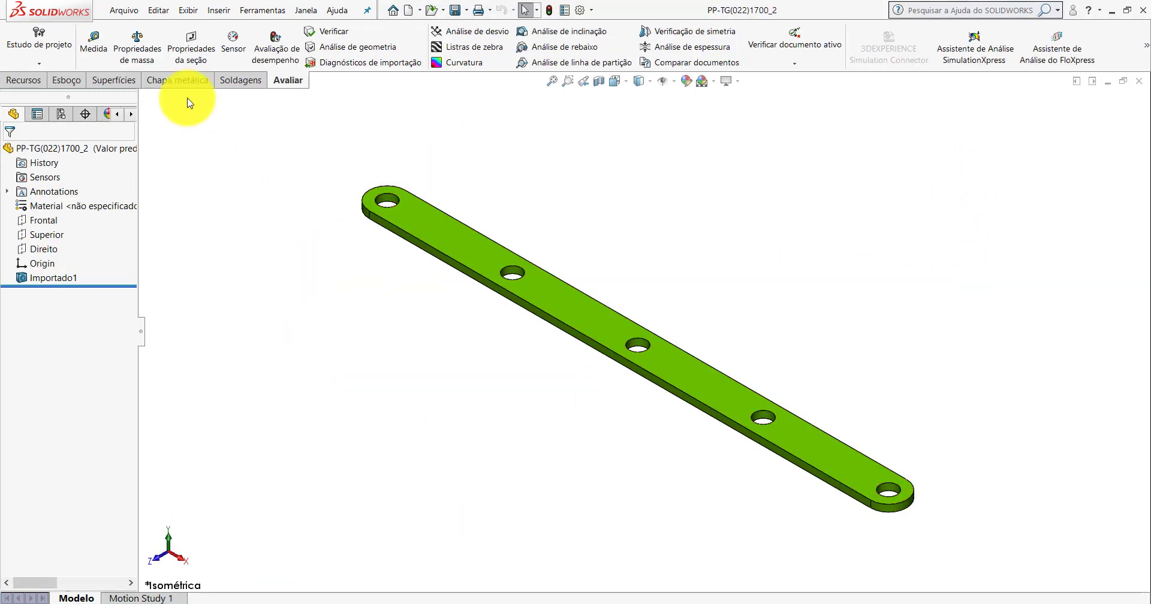
- Measure the reference bar's long edge at 350 mm
{"action": "left_click", "coordinate": [93, 43]}
{"action": "left_click", "coordinate": [433, 251]}
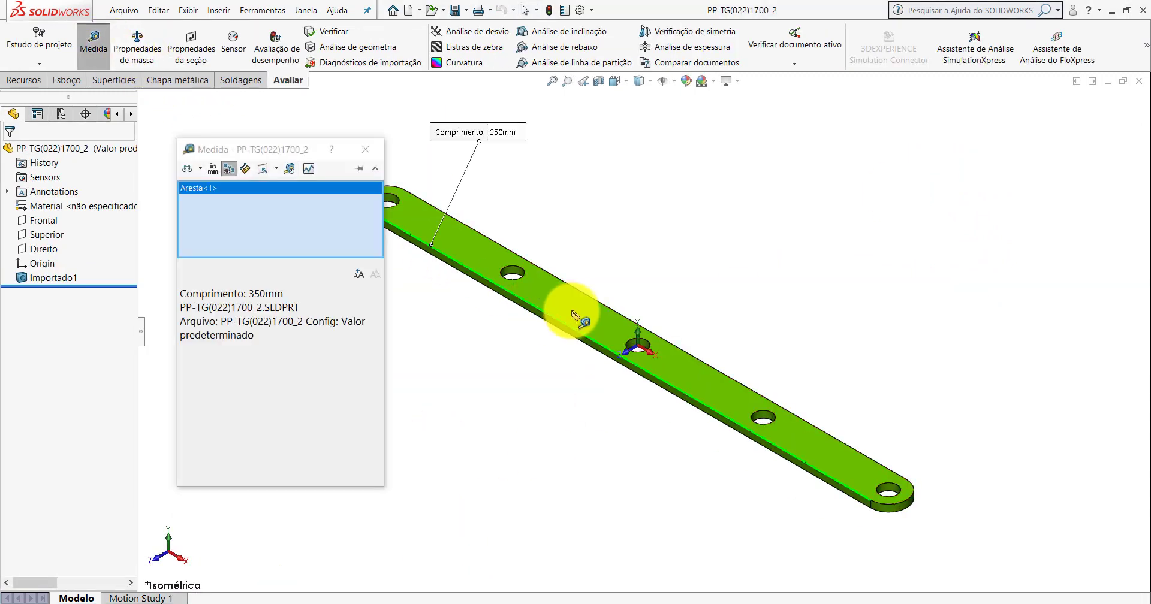
{"action": "scroll", "coordinate": [576, 316], "scroll_direction": "up", "scroll_amount": 2}
{"action": "left_click", "coordinate": [367, 150]}
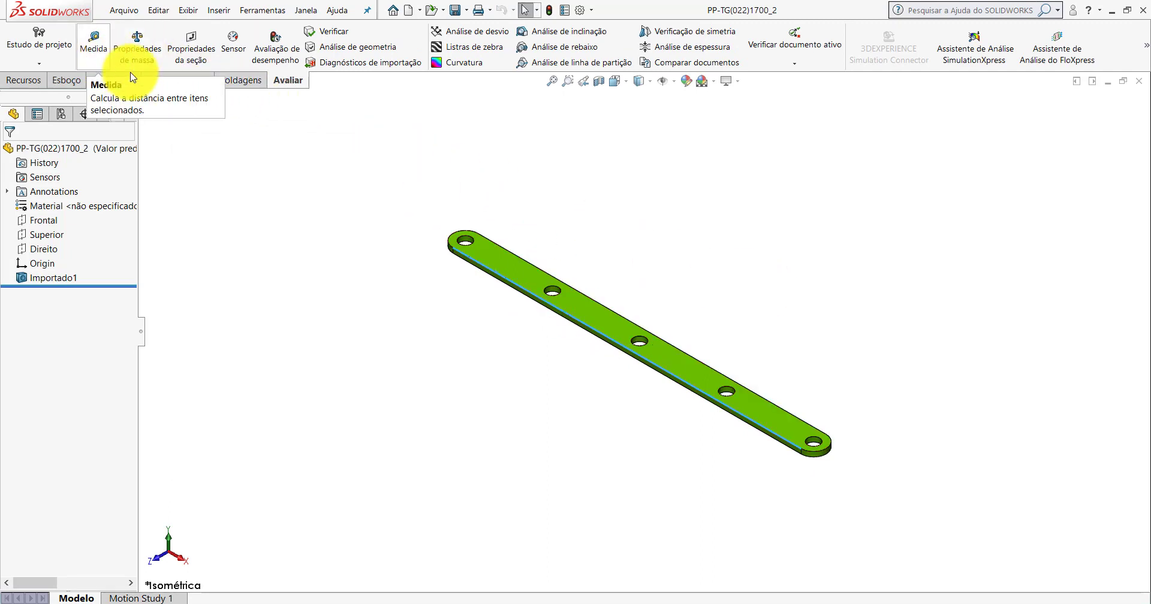
- Measure between the bar's two long edges to confirm the 25 mm width
{"action": "left_click", "coordinate": [94, 48]}
{"action": "scroll", "coordinate": [766, 359], "scroll_direction": "down", "scroll_amount": 3}
{"action": "scroll", "coordinate": [774, 416], "scroll_direction": "down", "scroll_amount": 2}
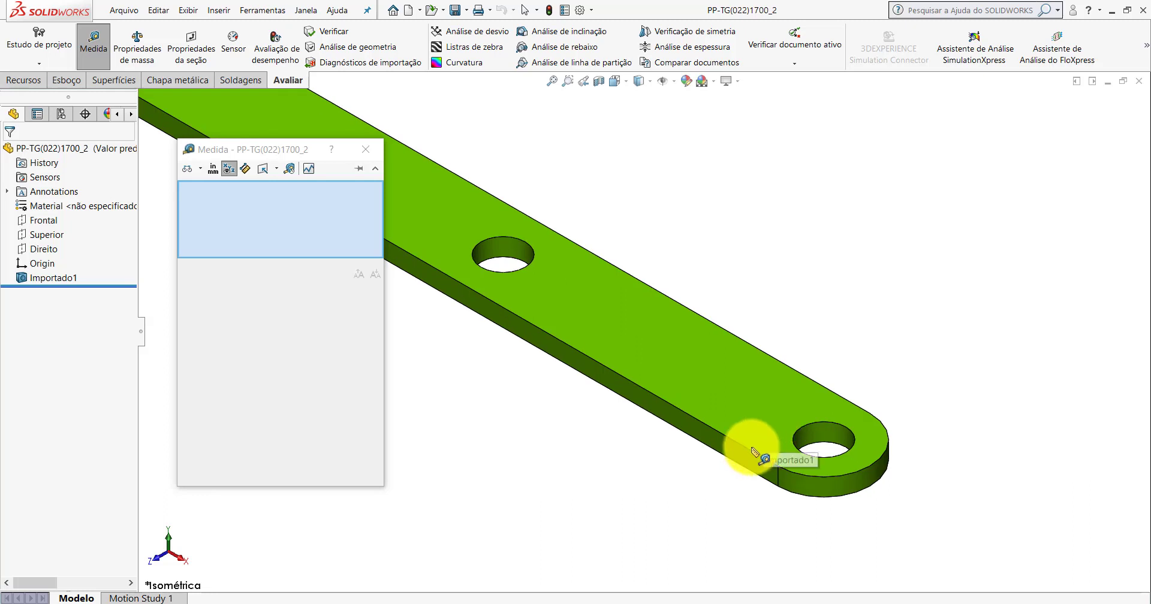
{"action": "left_click", "coordinate": [749, 448]}
{"action": "left_click", "coordinate": [782, 364]}
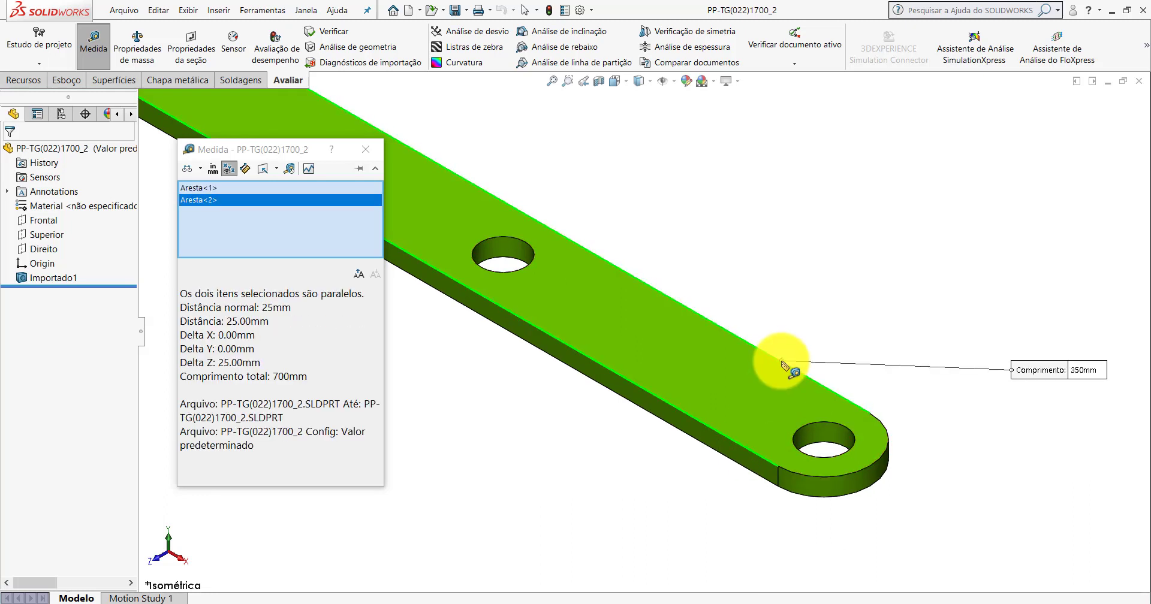
{"action": "scroll", "coordinate": [773, 354], "scroll_direction": "up", "scroll_amount": 3}
{"action": "left_click", "coordinate": [373, 151]}
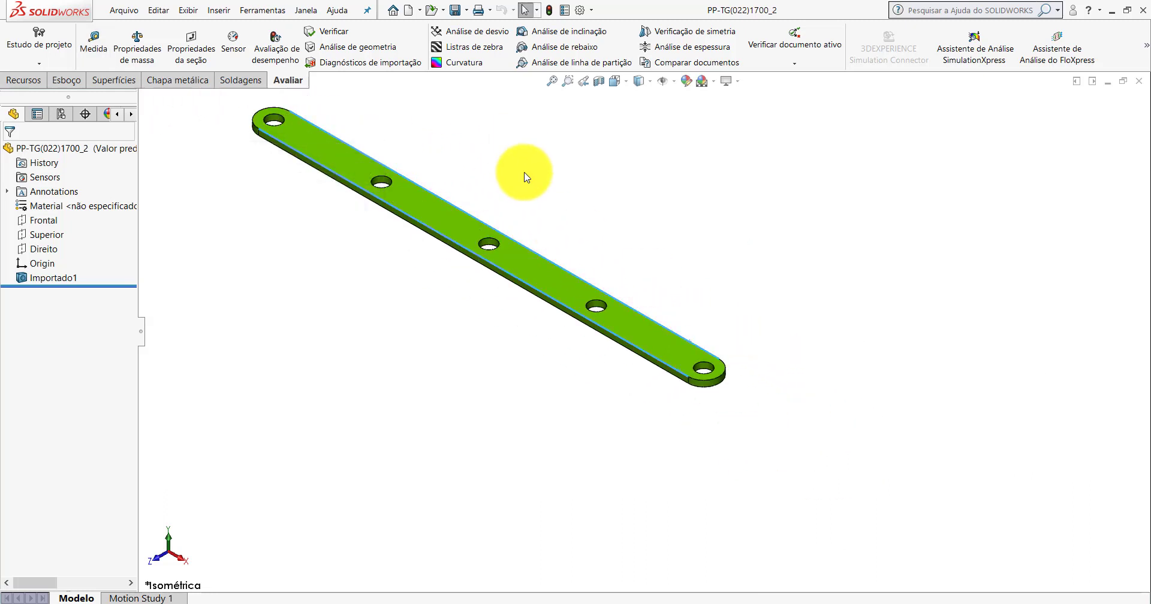
- Give Peça3's slot sketch a 350 mm length and 25 mm width dimension
{"action": "left_click", "coordinate": [547, 542]}
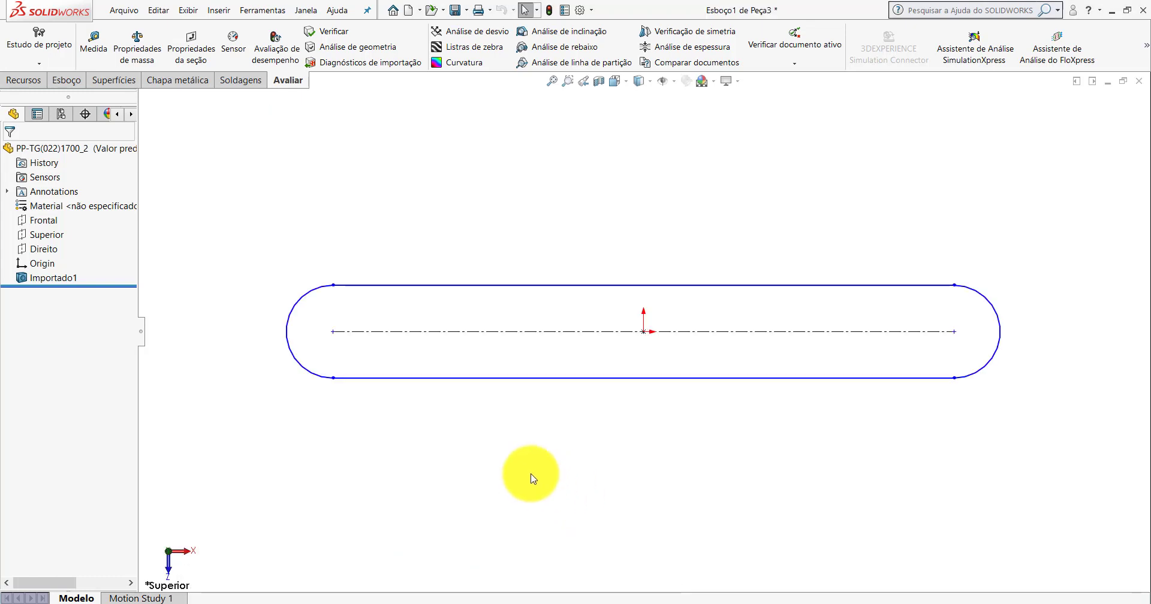
{"action": "left_click", "coordinate": [66, 80]}
{"action": "left_click", "coordinate": [88, 39]}
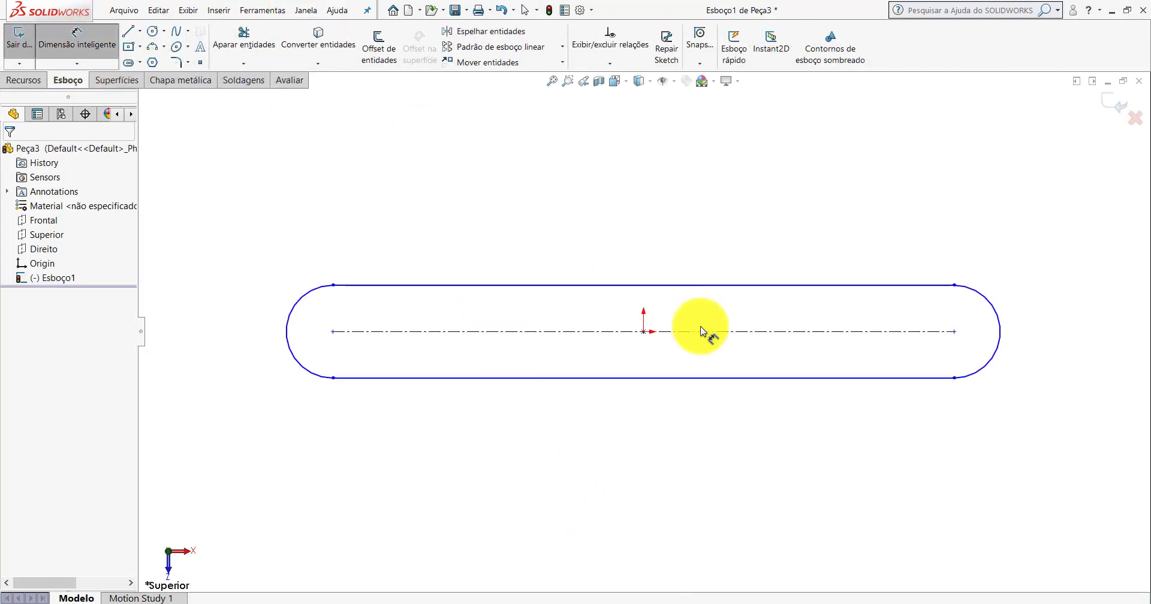
{"action": "left_click", "coordinate": [672, 381]}
{"action": "left_click", "coordinate": [663, 419]}
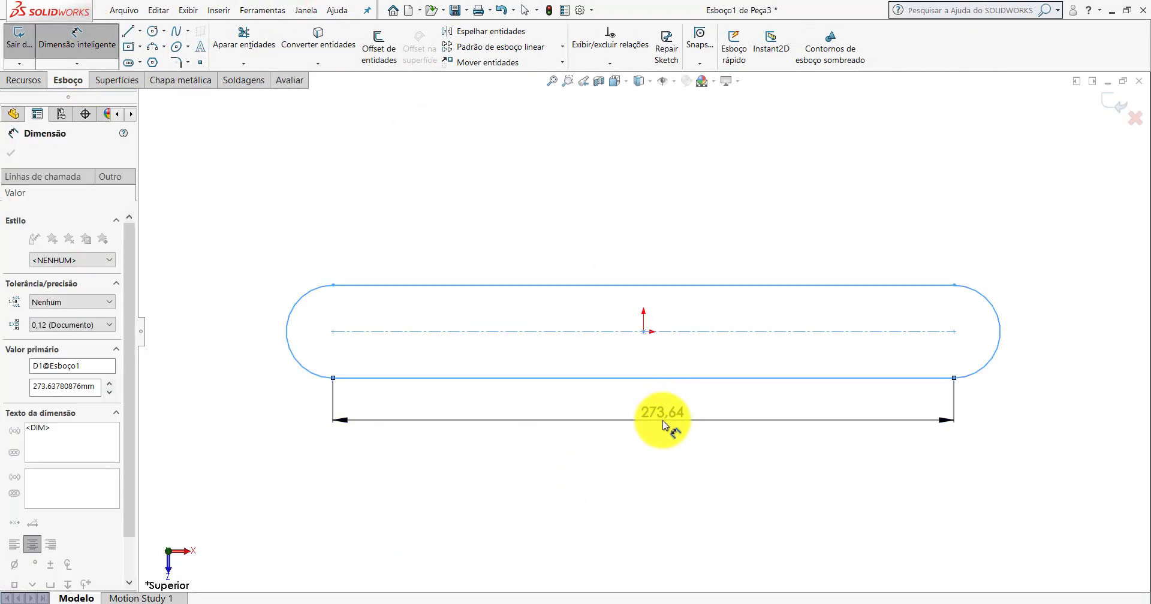
{"action": "type", "text": "350"}
{"action": "key", "text": "Return"}
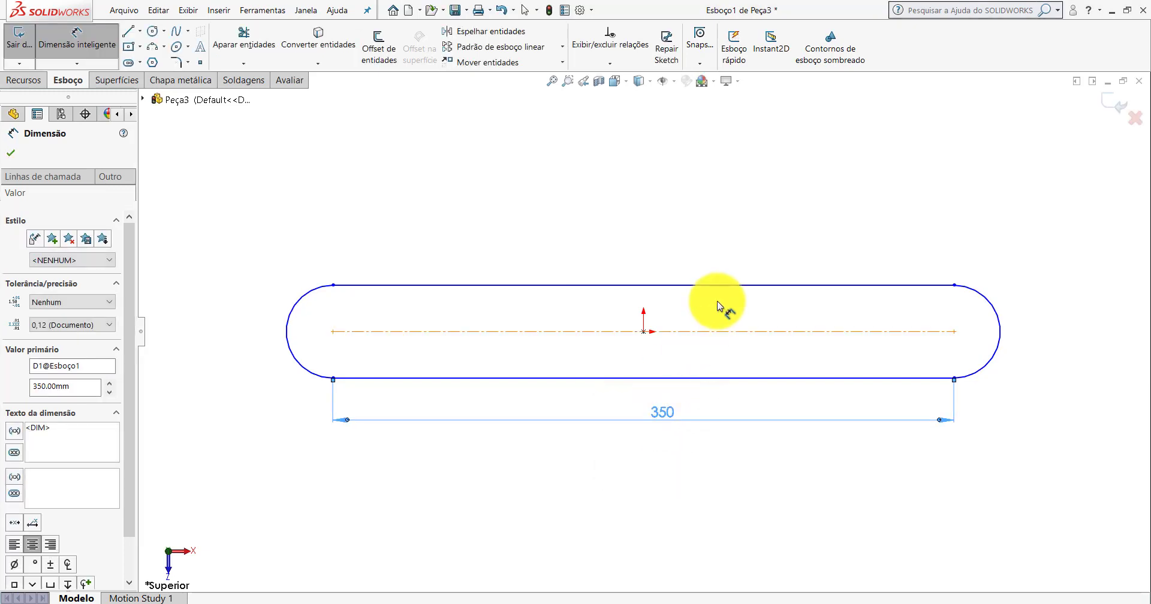
{"action": "left_click", "coordinate": [722, 286]}
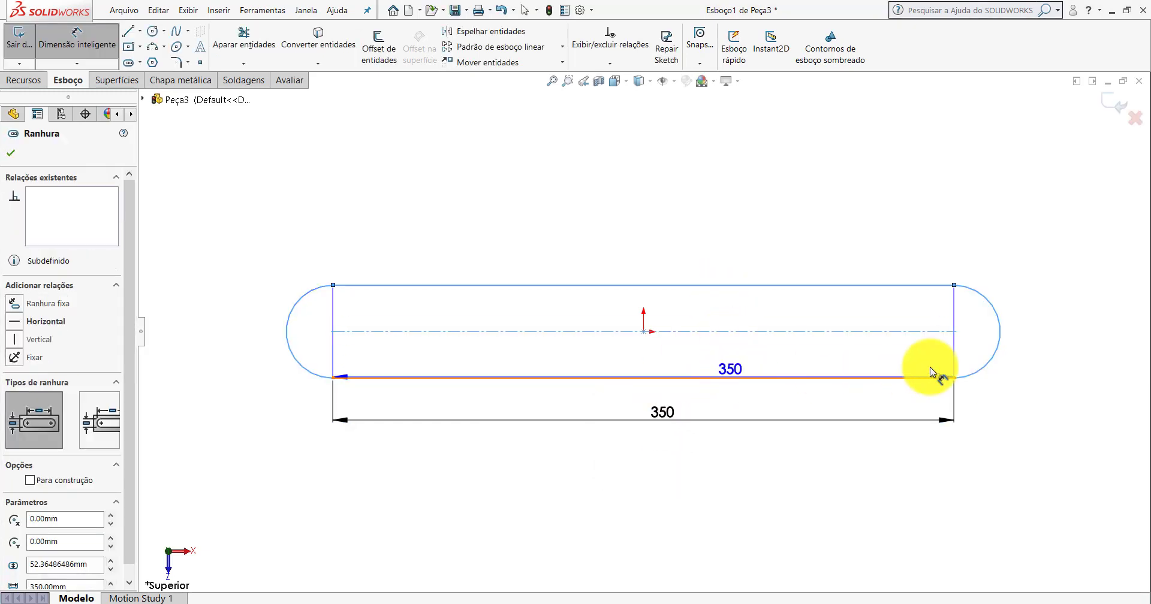
{"action": "left_click", "coordinate": [941, 378]}
{"action": "left_click", "coordinate": [1061, 346]}
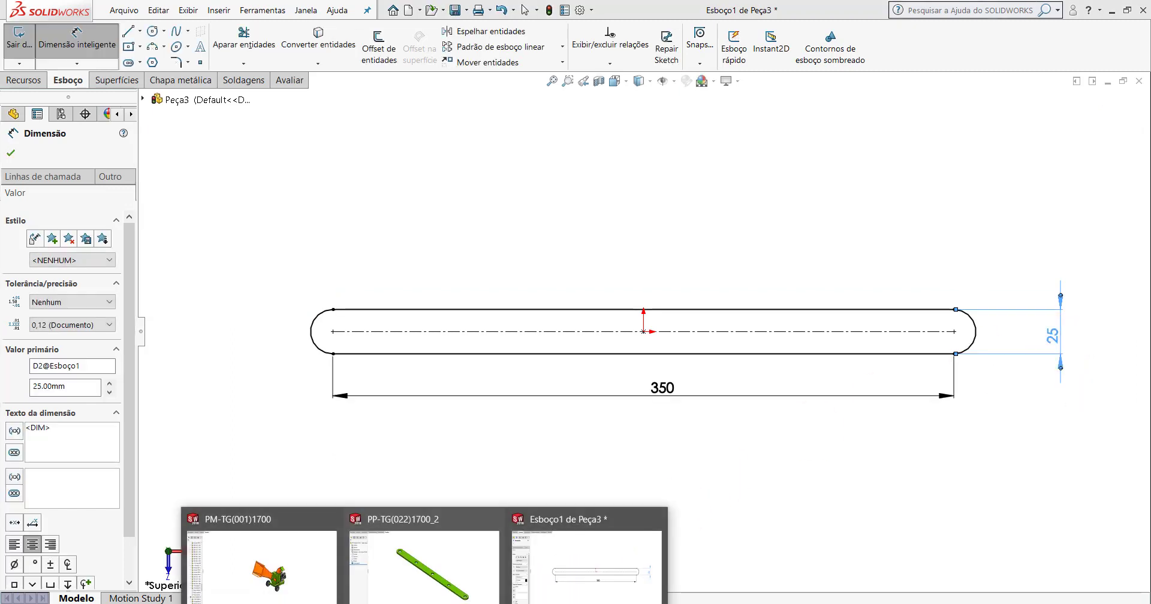
{"action": "left_click", "coordinate": [442, 578]}
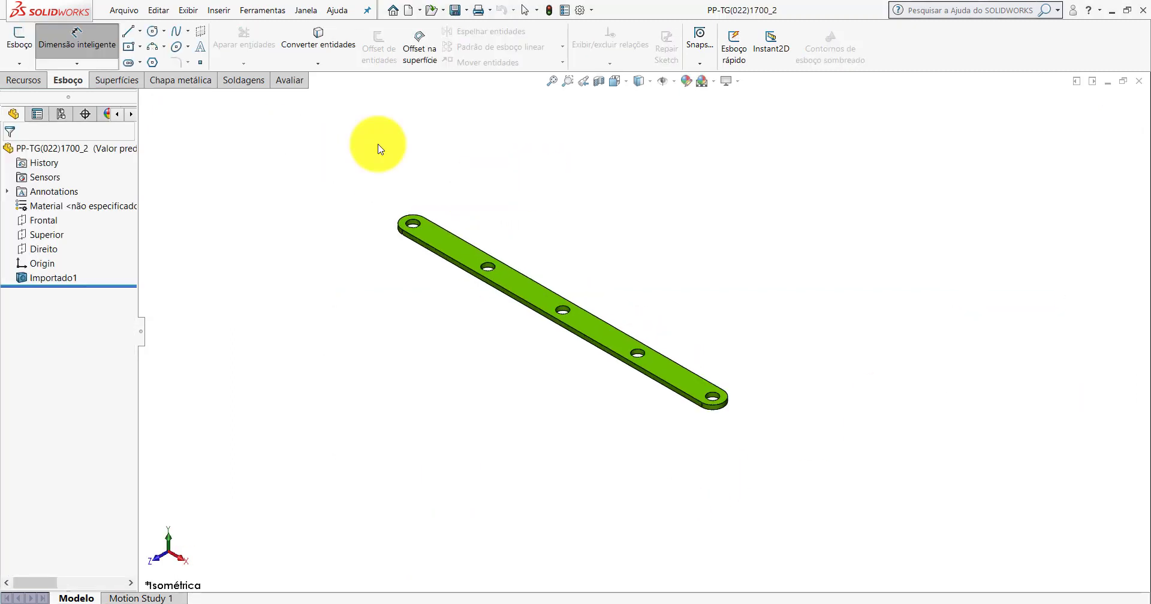
{"action": "left_click", "coordinate": [282, 80]}
{"action": "left_click", "coordinate": [90, 39]}
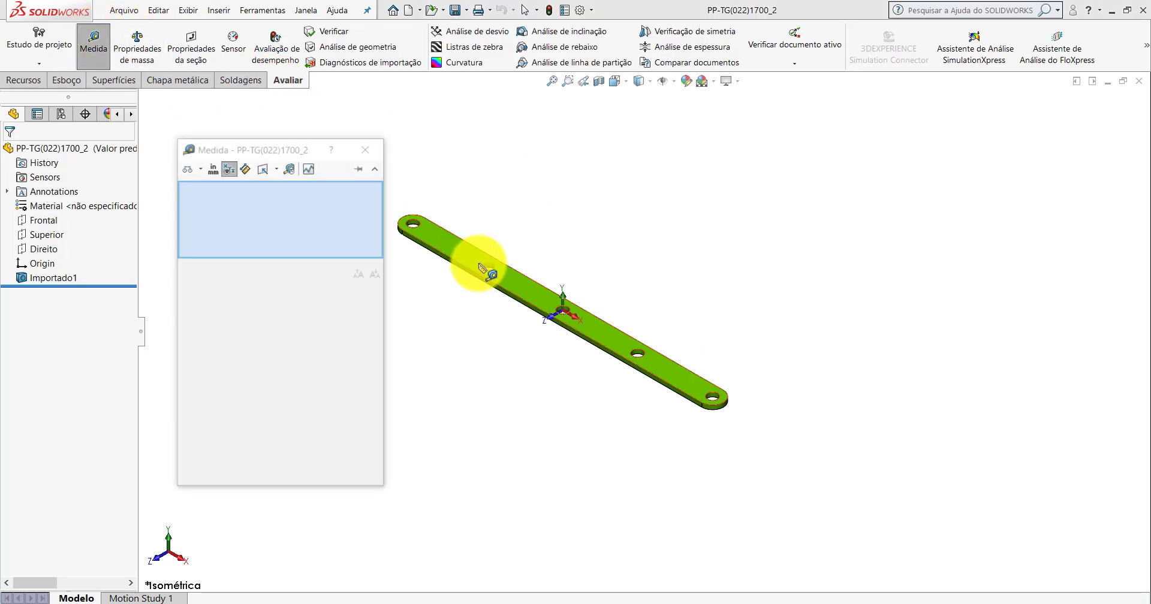
{"action": "scroll", "coordinate": [474, 264], "scroll_direction": "down", "scroll_amount": 5}
{"action": "scroll", "coordinate": [408, 261], "scroll_direction": "down", "scroll_amount": 3}
{"action": "left_click", "coordinate": [398, 261]}
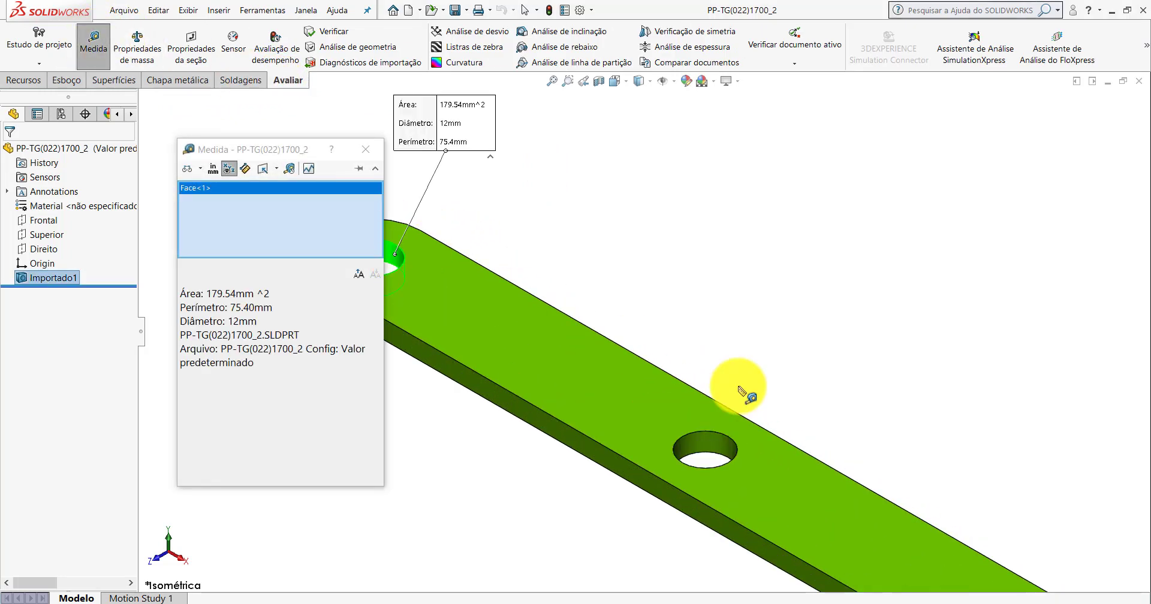
{"action": "scroll", "coordinate": [848, 531], "scroll_direction": "up", "scroll_amount": 3}
{"action": "scroll", "coordinate": [894, 534], "scroll_direction": "up", "scroll_amount": 2}
{"action": "scroll", "coordinate": [859, 472], "scroll_direction": "up", "scroll_amount": 2}
{"action": "scroll", "coordinate": [858, 472], "scroll_direction": "down", "scroll_amount": 3}
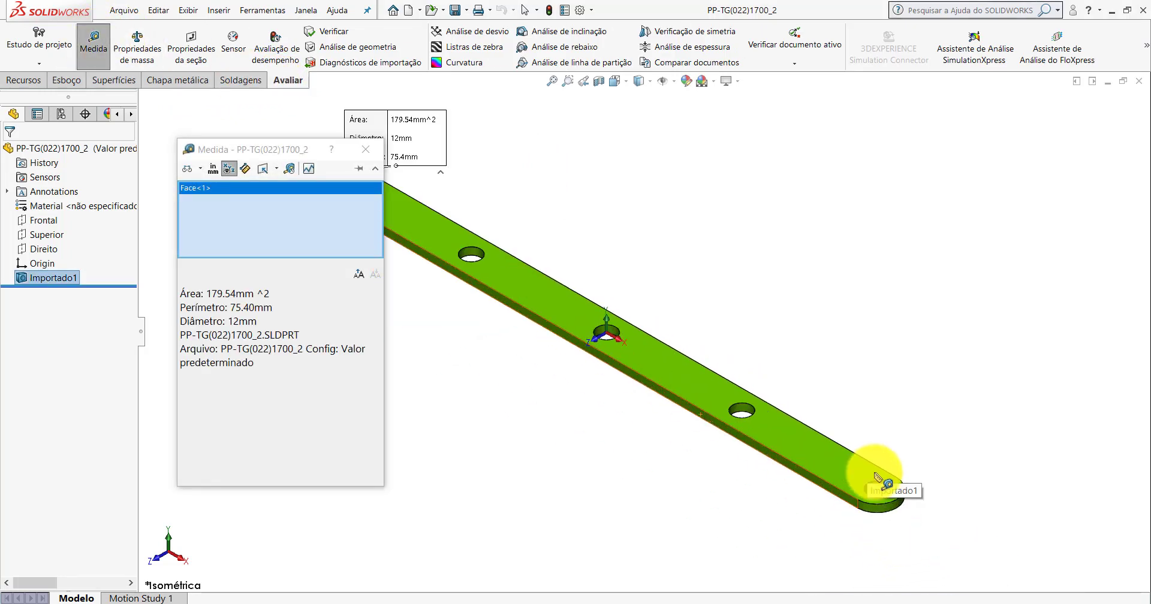
{"action": "left_click", "coordinate": [877, 489]}
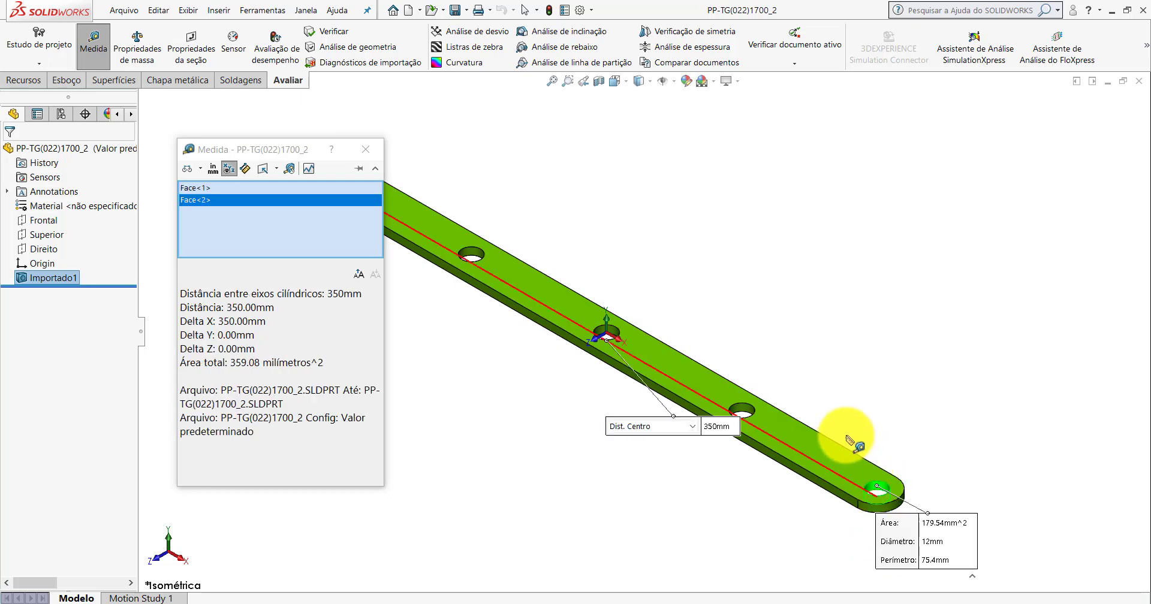
{"action": "left_click", "coordinate": [759, 336]}
{"action": "scroll", "coordinate": [746, 351], "scroll_direction": "up", "scroll_amount": 3}
{"action": "scroll", "coordinate": [510, 300], "scroll_direction": "down", "scroll_amount": 5}
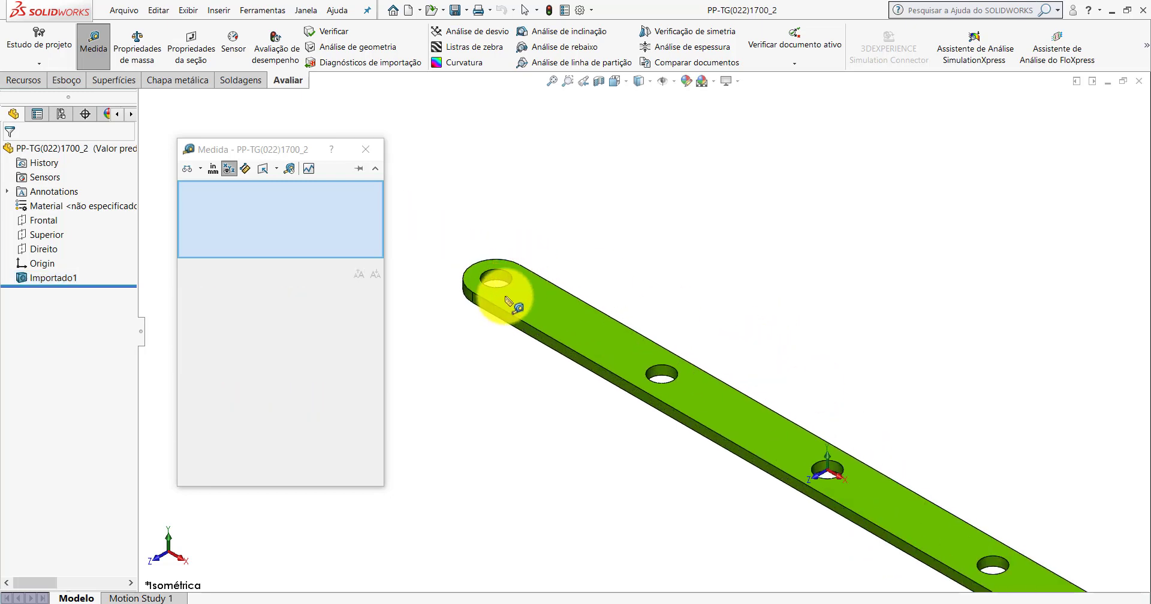
{"action": "scroll", "coordinate": [507, 300], "scroll_direction": "down", "scroll_amount": 2}
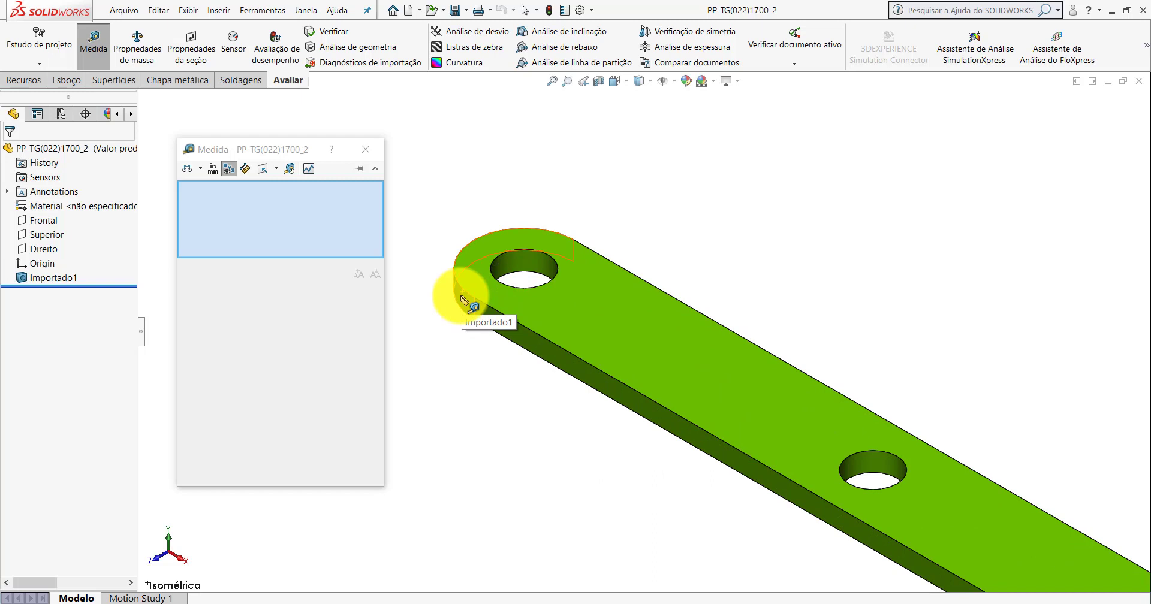
{"action": "scroll", "coordinate": [463, 297], "scroll_direction": "down", "scroll_amount": 2}
{"action": "left_click", "coordinate": [547, 262]}
{"action": "scroll", "coordinate": [546, 262], "scroll_direction": "up", "scroll_amount": 3}
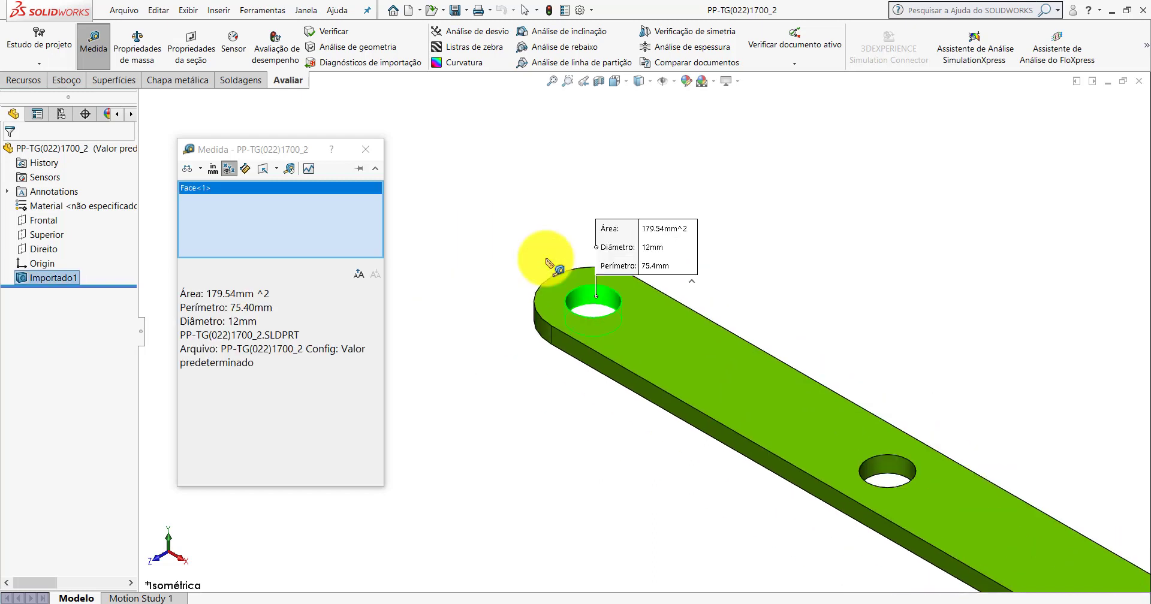
{"action": "key", "text": "Escape"}
{"action": "scroll", "coordinate": [784, 432], "scroll_direction": "up", "scroll_amount": 3}
{"action": "scroll", "coordinate": [784, 384], "scroll_direction": "down", "scroll_amount": 1}
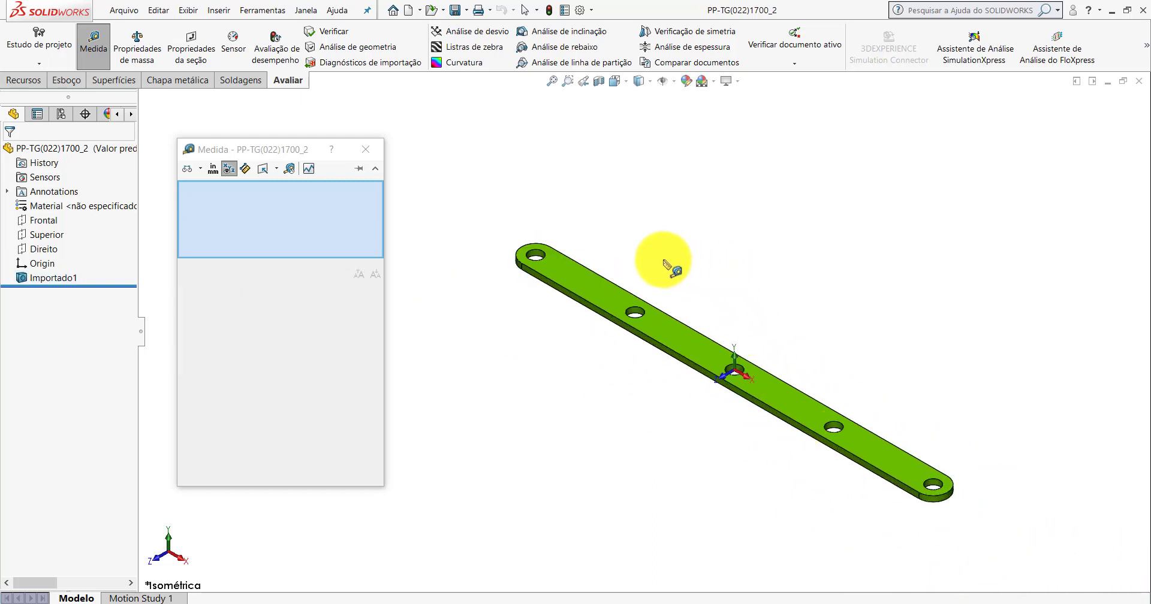
{"action": "left_click", "coordinate": [366, 149]}
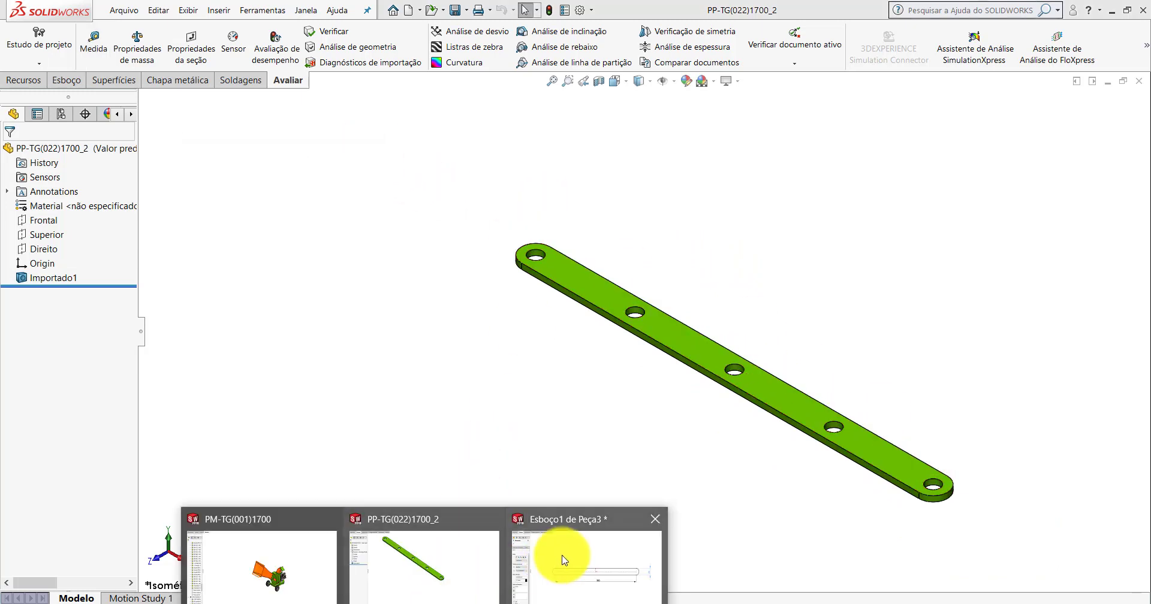
- Return to Peça3's slot sketch window and check the slot's parameters
{"action": "left_click", "coordinate": [560, 555]}
{"action": "scroll", "coordinate": [345, 240], "scroll_direction": "down", "scroll_amount": 2}
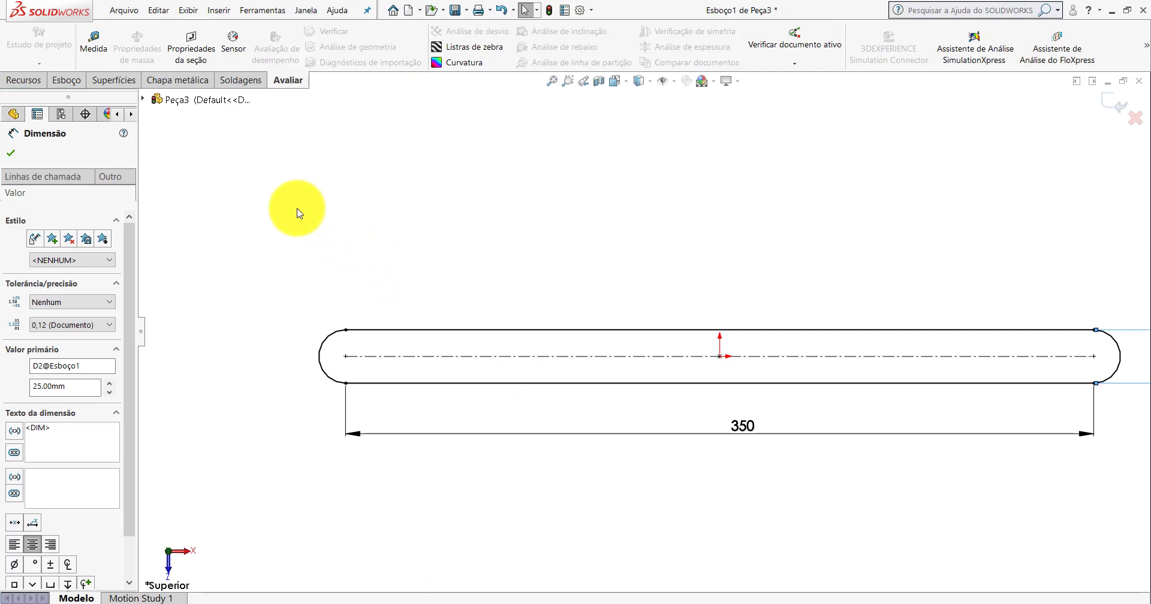
{"action": "left_click", "coordinate": [630, 357]}
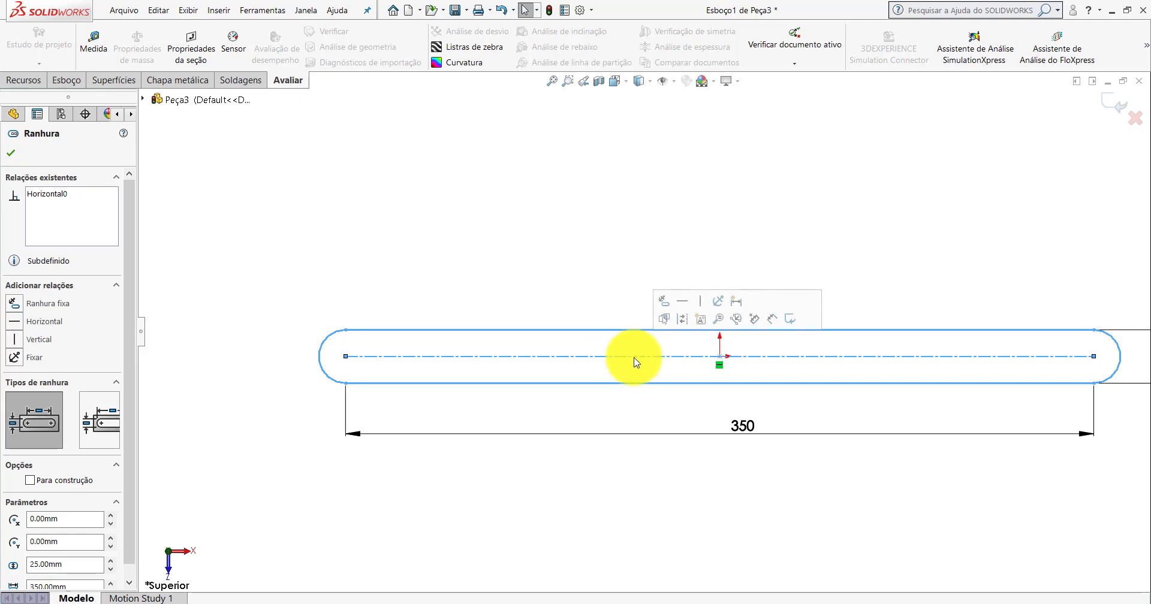
{"action": "left_click", "coordinate": [570, 265]}
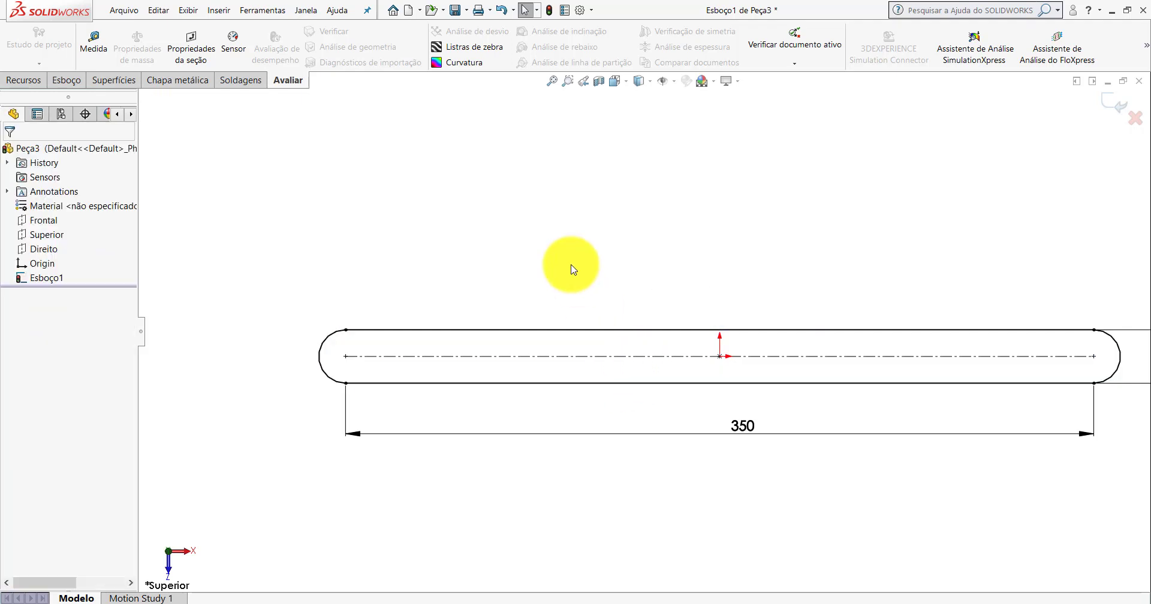
- Draw hole circles at the slot's left and right ends
{"action": "left_click", "coordinate": [69, 80]}
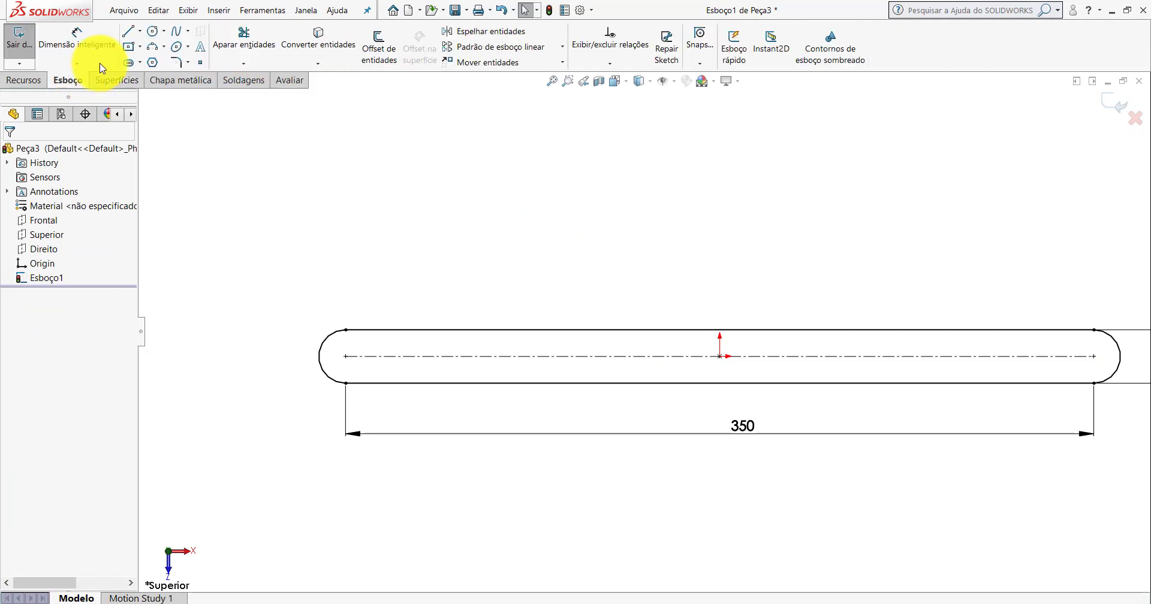
{"action": "left_click", "coordinate": [154, 32]}
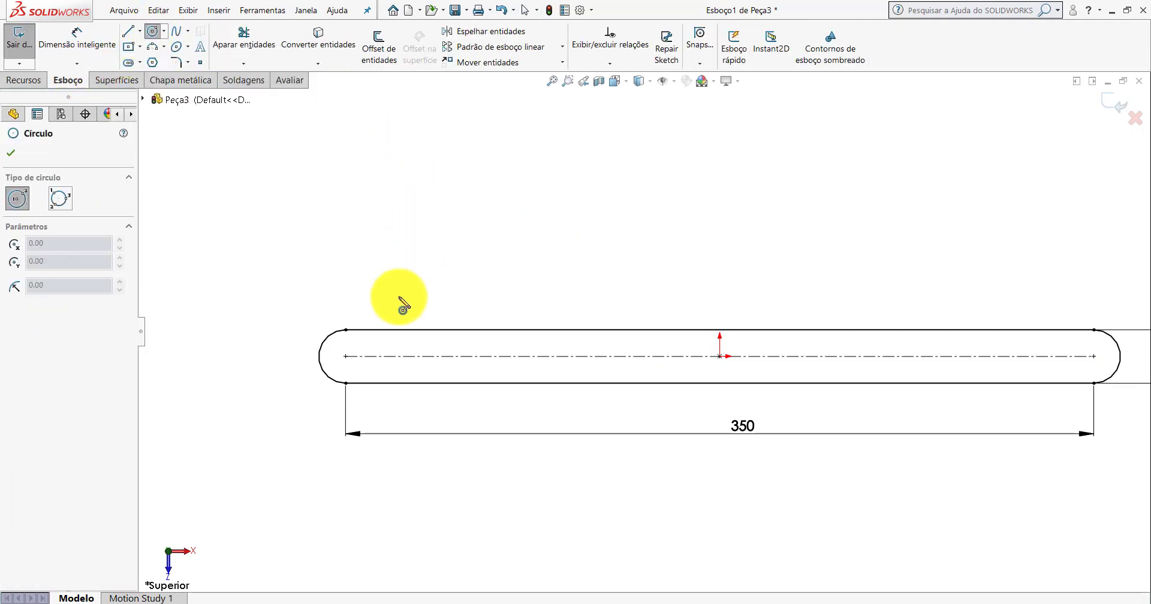
{"action": "left_click", "coordinate": [346, 356]}
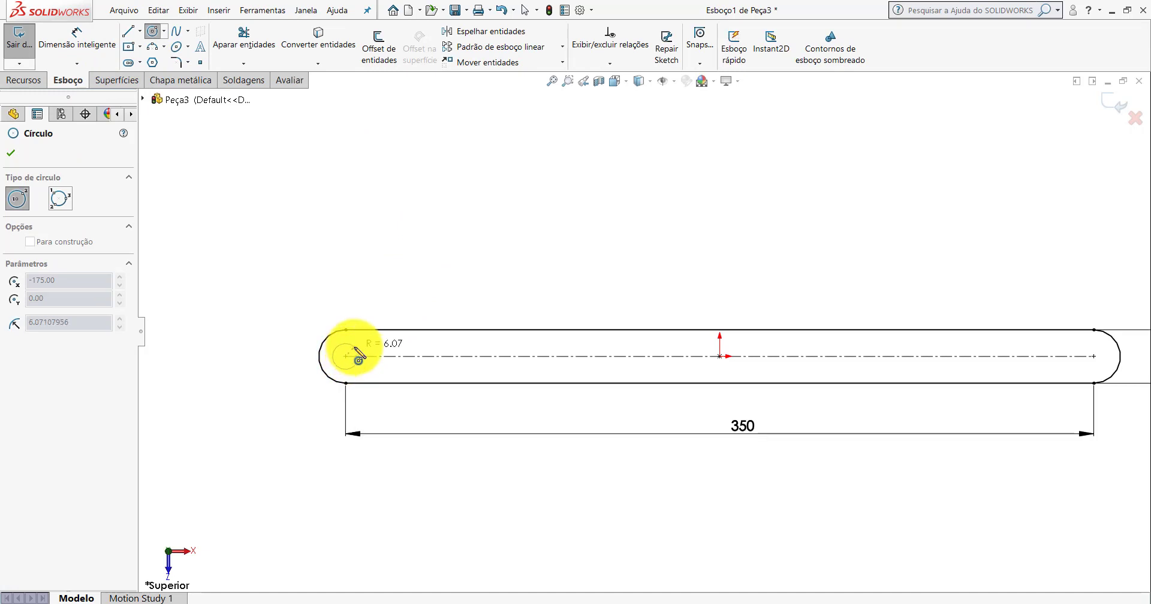
{"action": "left_click", "coordinate": [358, 363]}
{"action": "scroll", "coordinate": [643, 333], "scroll_direction": "up", "scroll_amount": 2}
{"action": "scroll", "coordinate": [850, 384], "scroll_direction": "up", "scroll_amount": 3}
{"action": "scroll", "coordinate": [818, 288], "scroll_direction": "up", "scroll_amount": 2}
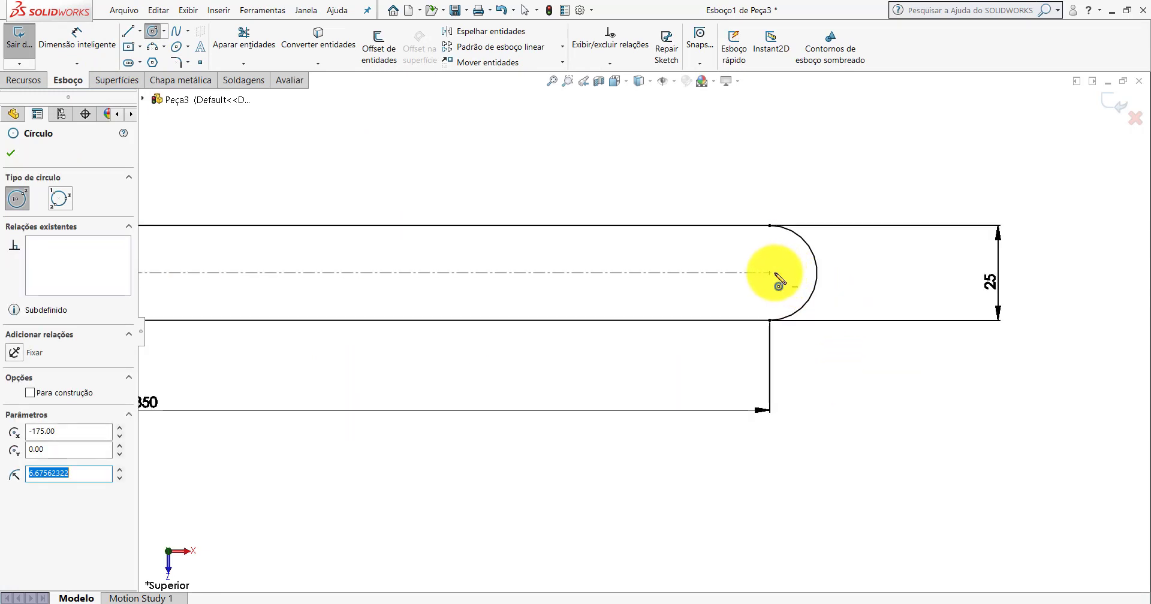
{"action": "left_click", "coordinate": [770, 273]}
{"action": "left_click", "coordinate": [783, 271]}
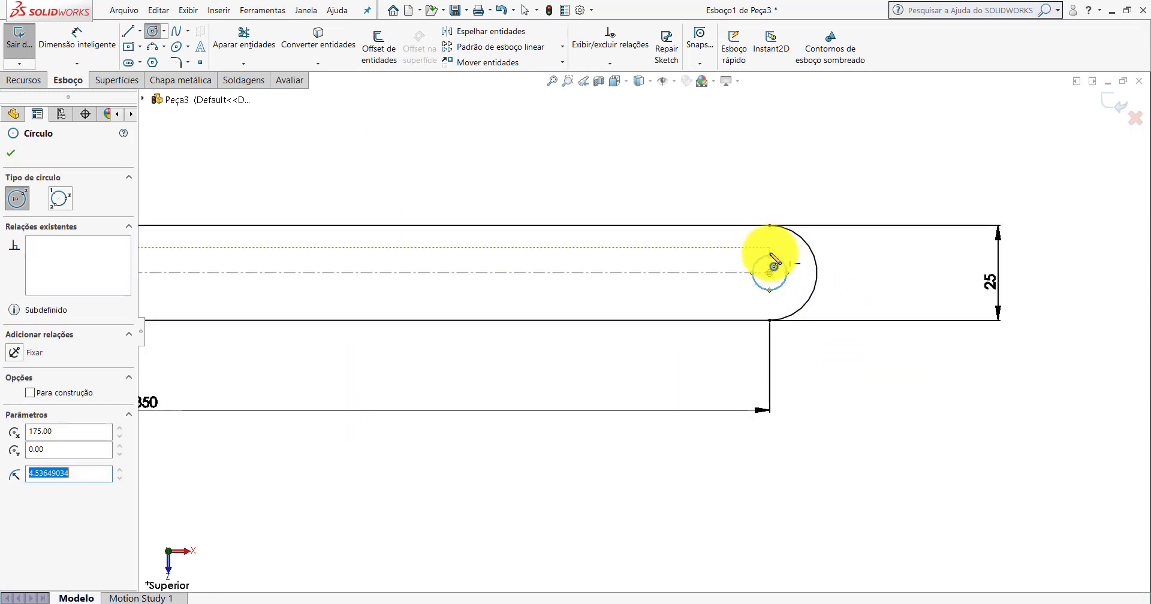
{"action": "scroll", "coordinate": [600, 288], "scroll_direction": "up", "scroll_amount": 3}
{"action": "scroll", "coordinate": [540, 329], "scroll_direction": "down", "scroll_amount": 2}
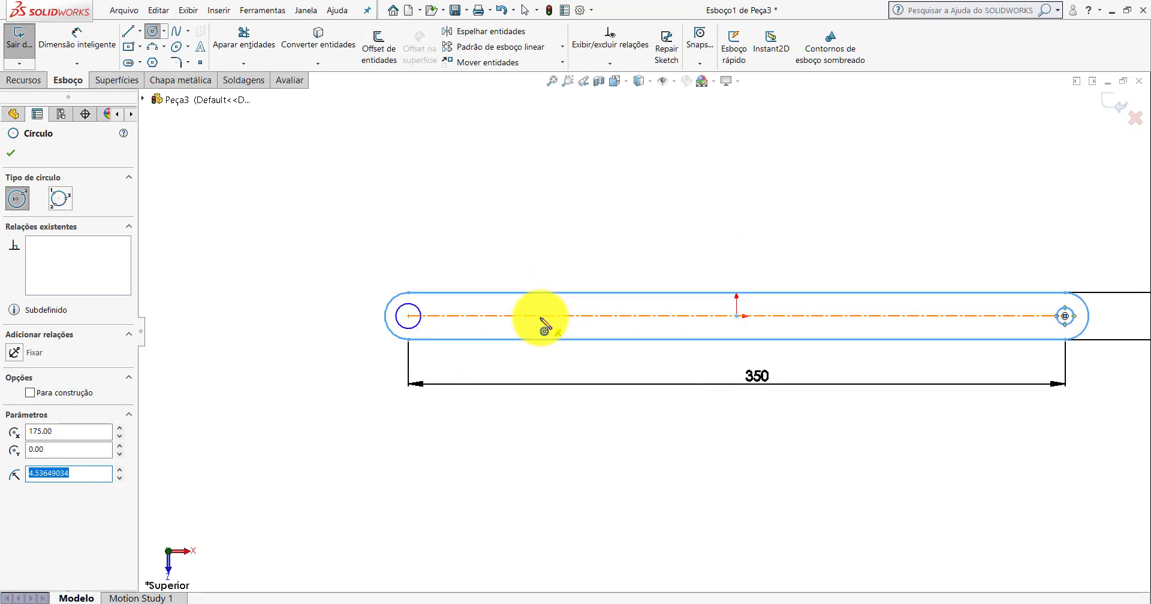
- Add three more hole circles along the slot centreline between the end holes
{"action": "left_click", "coordinate": [542, 316]}
{"action": "left_click", "coordinate": [553, 319]}
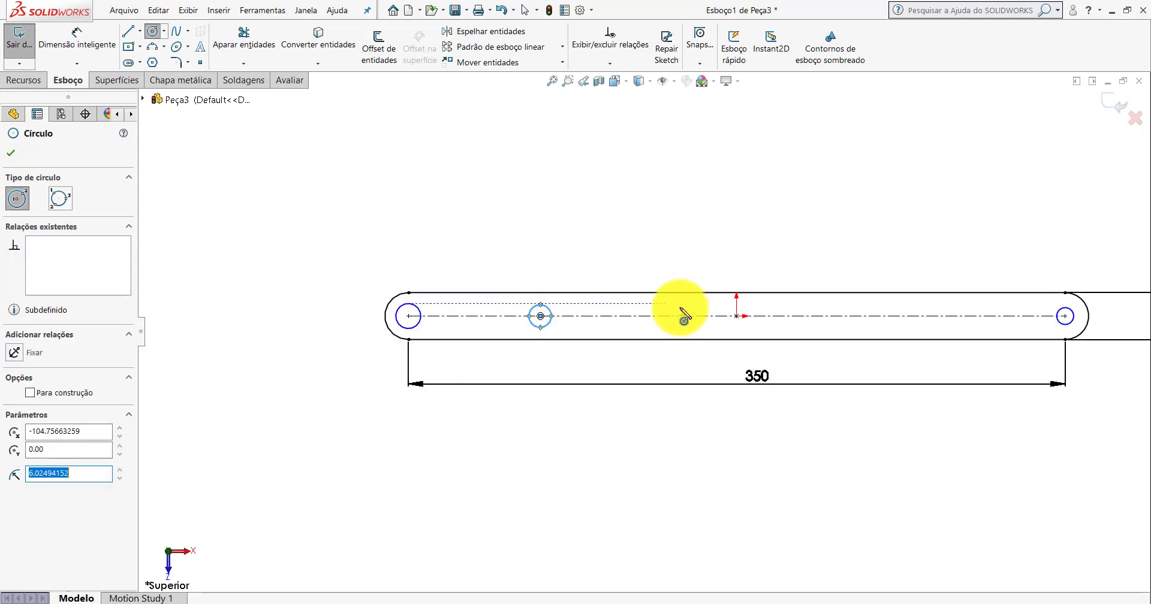
{"action": "left_click", "coordinate": [736, 316]}
{"action": "left_click", "coordinate": [749, 317]}
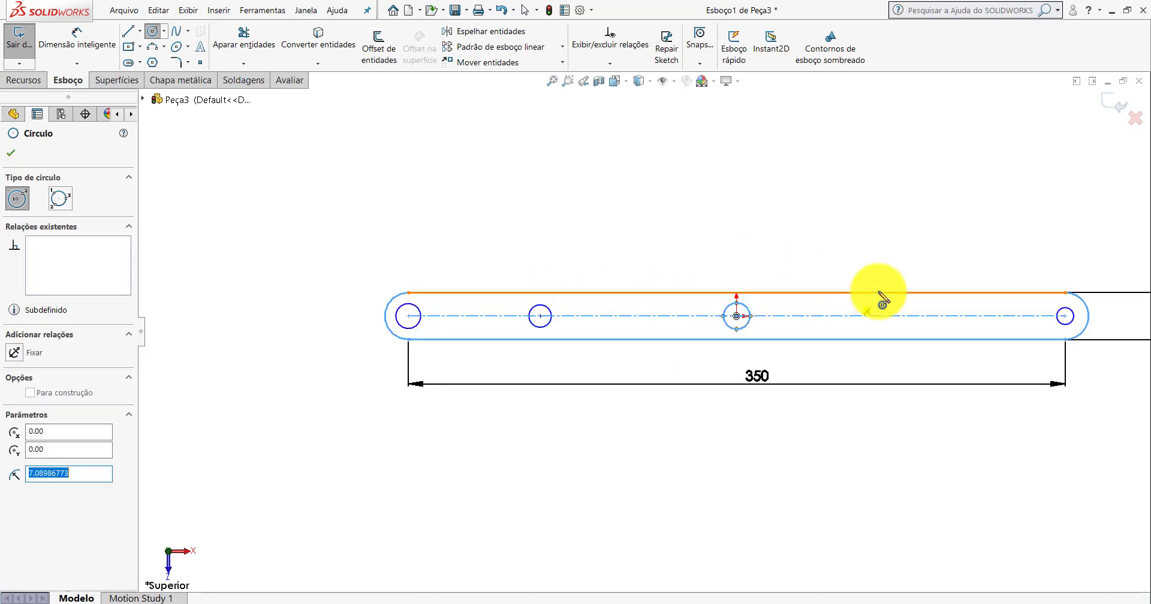
{"action": "left_click", "coordinate": [903, 316]}
{"action": "left_click", "coordinate": [916, 318]}
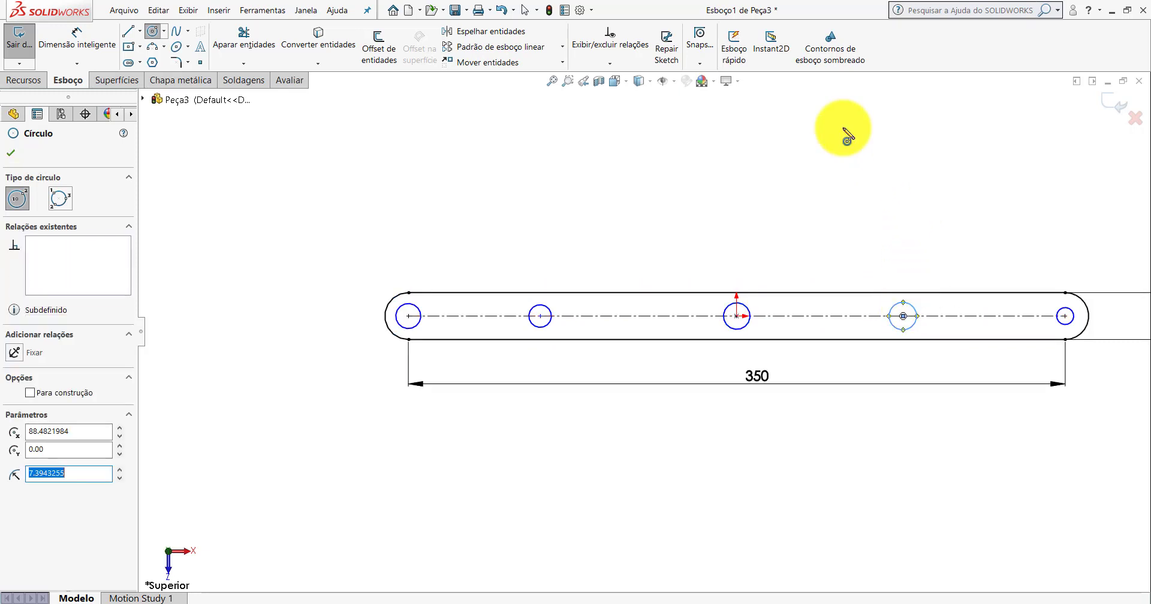
{"action": "key", "text": "Escape"}
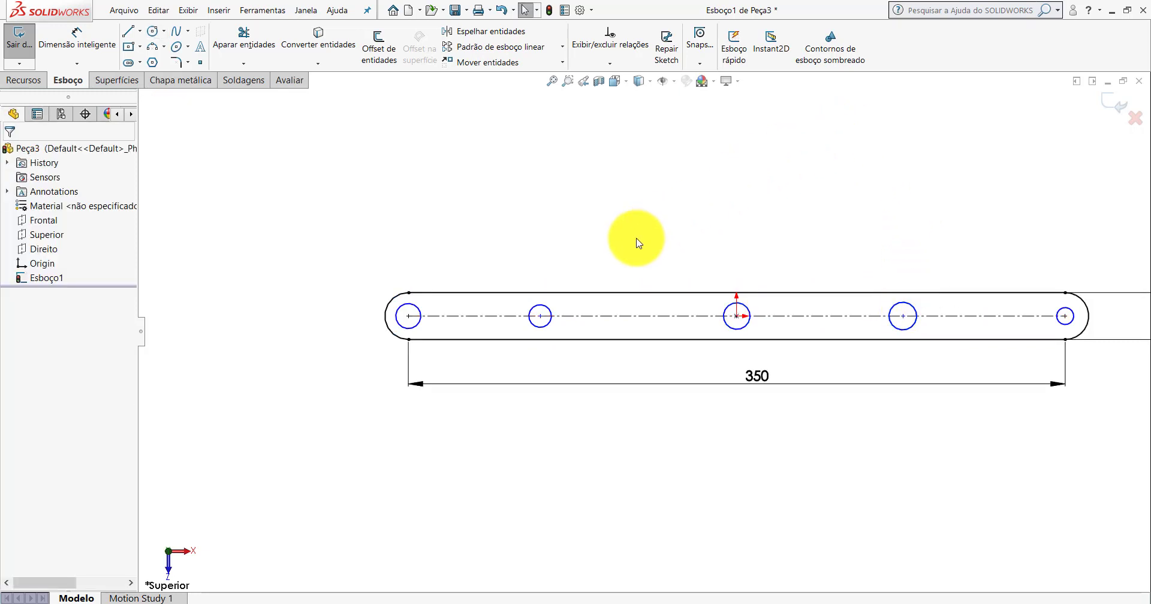
- Select all five hole circles and tie them with an Igual (Equal) relation
{"action": "left_click", "coordinate": [418, 323]}
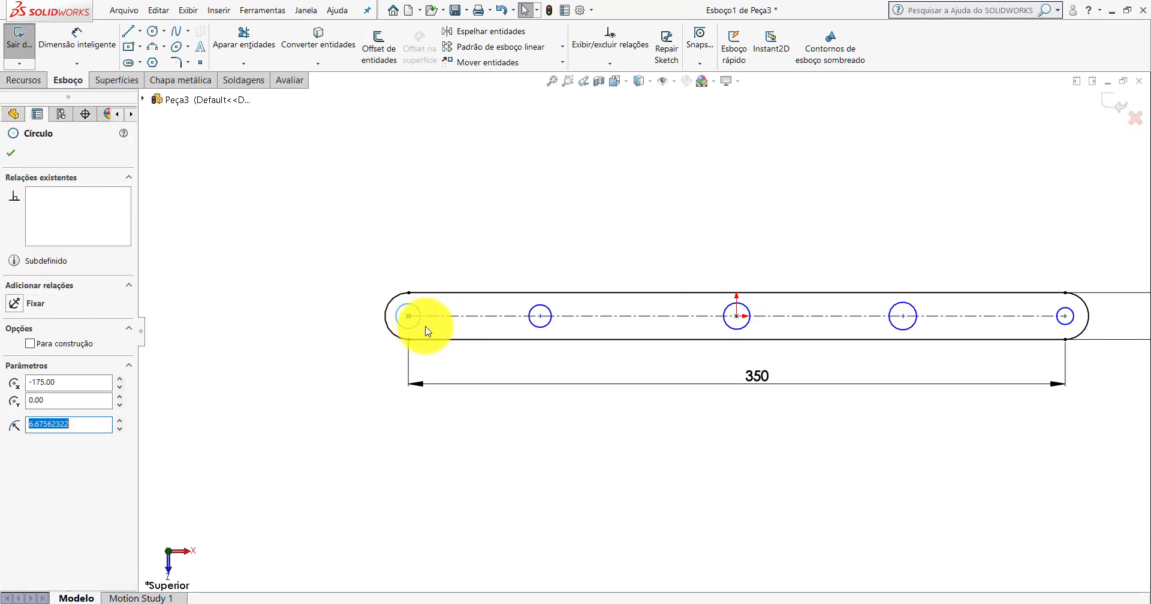
{"action": "left_click", "coordinate": [549, 325], "text": "ctrl"}
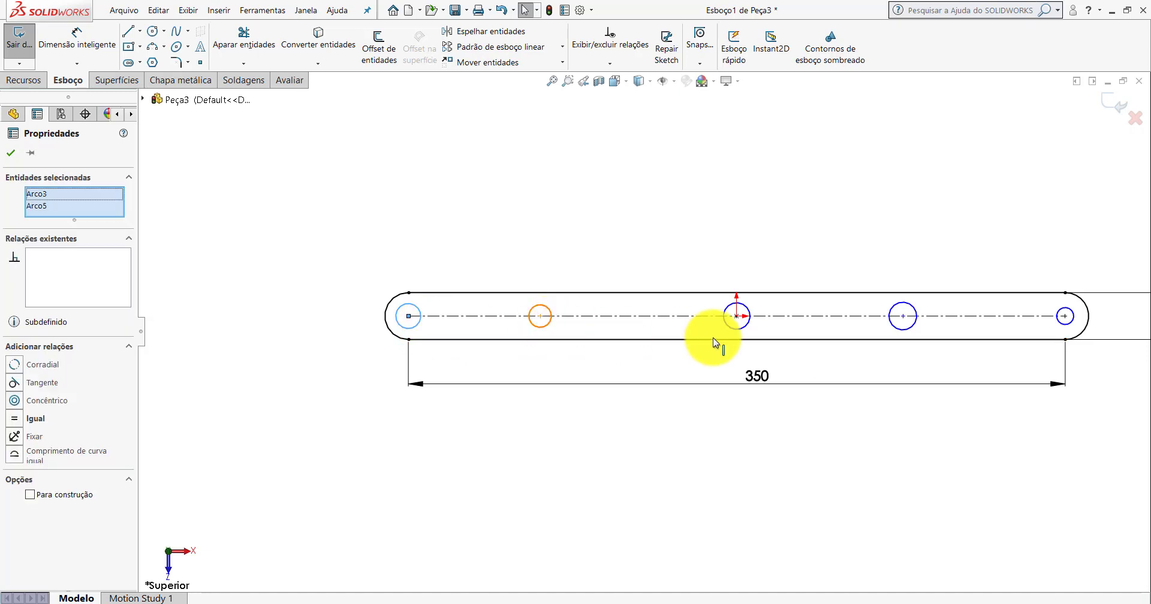
{"action": "left_click", "coordinate": [746, 321], "text": "ctrl"}
{"action": "left_click", "coordinate": [897, 328], "text": "ctrl"}
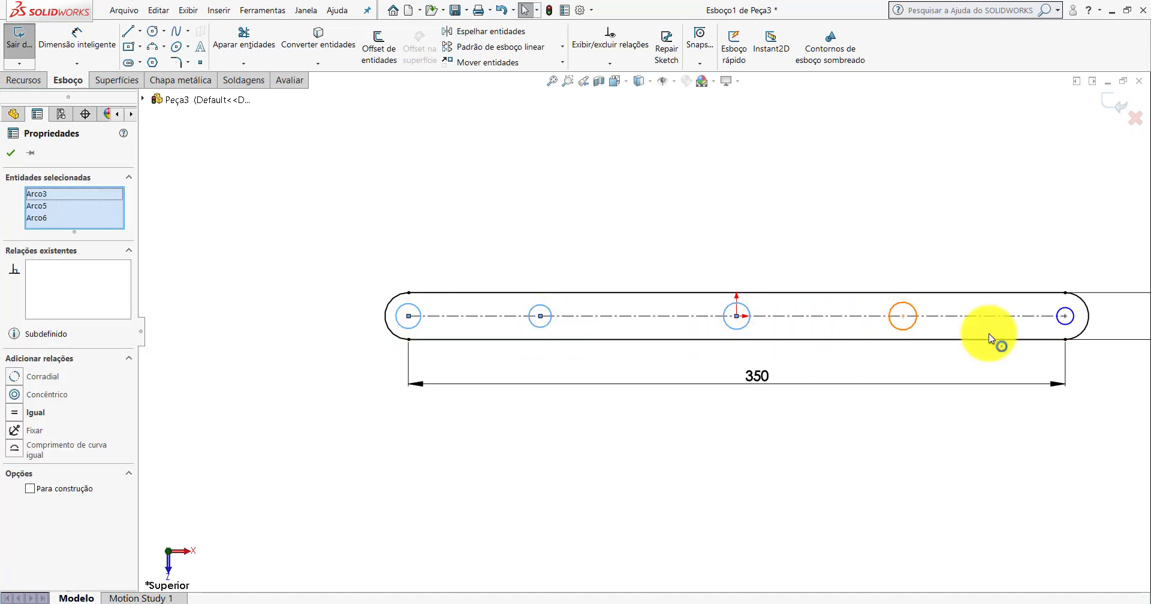
{"action": "left_click", "coordinate": [1065, 326], "text": "ctrl"}
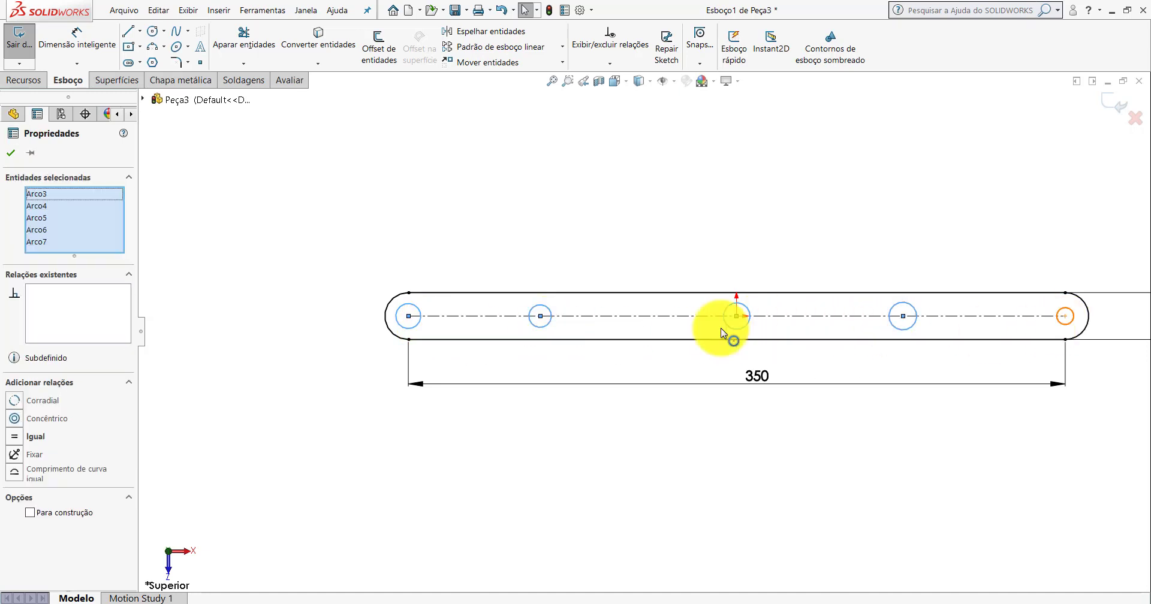
{"action": "left_click", "coordinate": [16, 436]}
{"action": "left_click", "coordinate": [10, 152]}
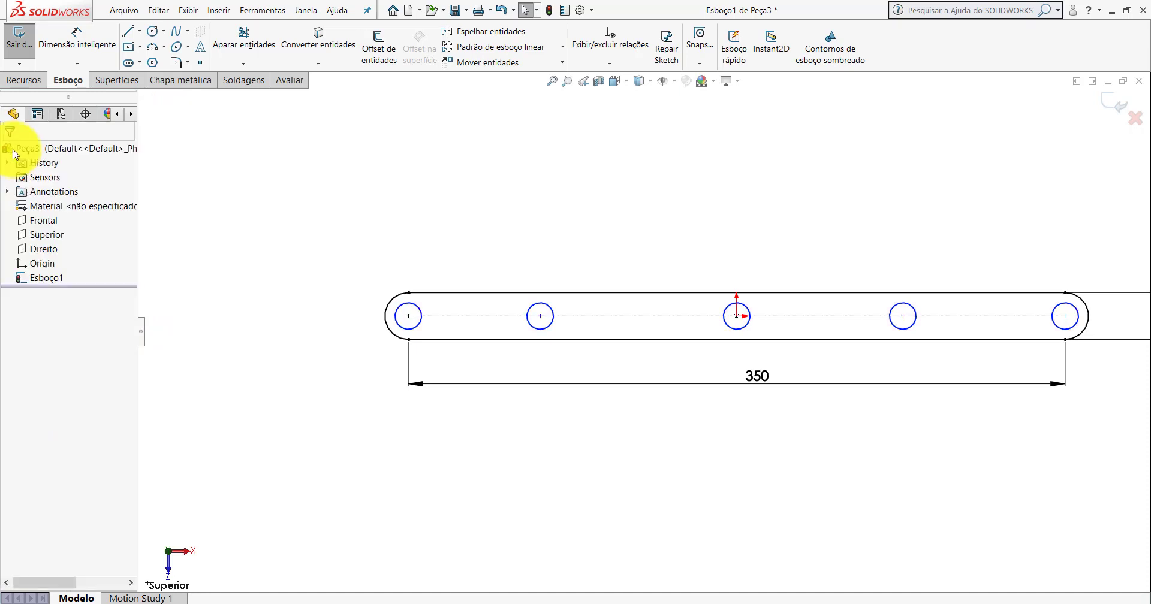
{"action": "left_click", "coordinate": [77, 36]}
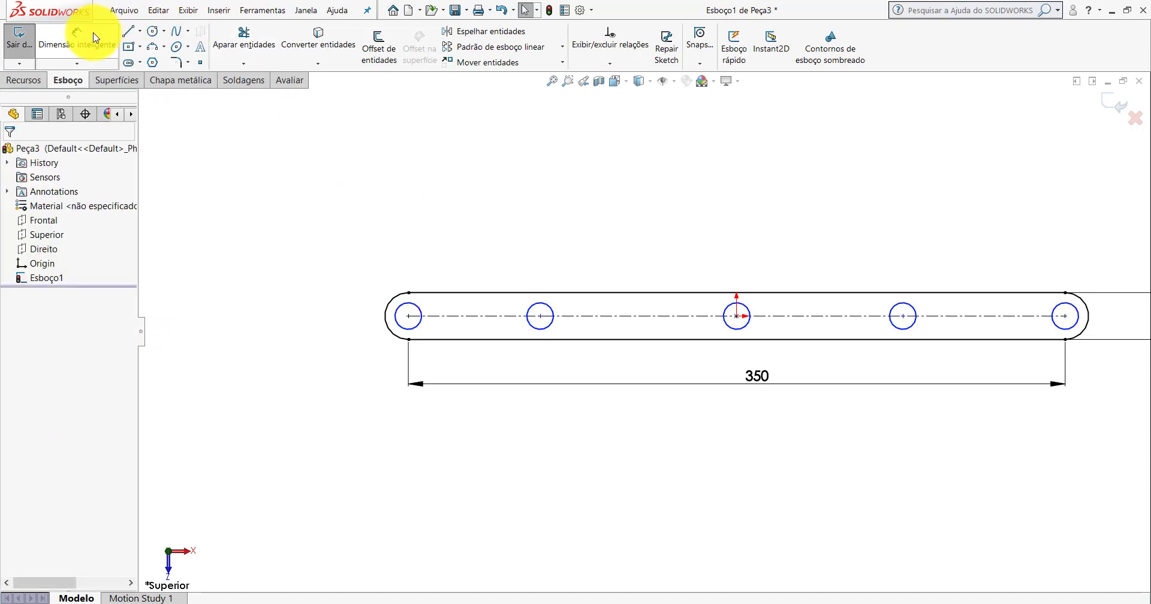
- Dimension the leftmost hole with a Ø12 diameter
{"action": "left_click", "coordinate": [417, 307]}
{"action": "left_click", "coordinate": [468, 223]}
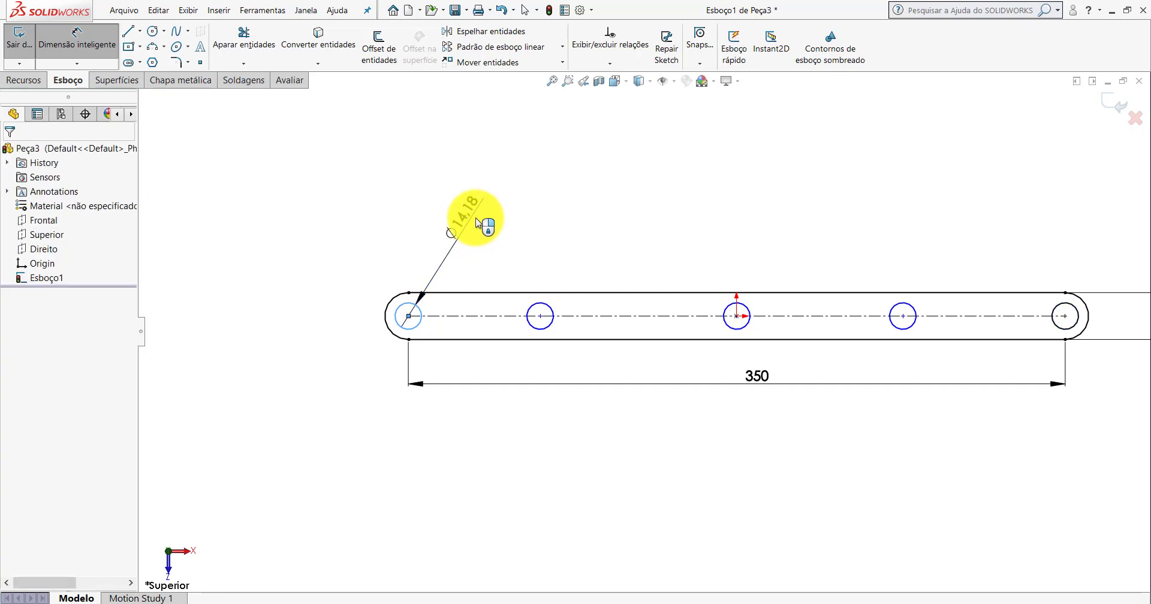
{"action": "type", "text": "10"}
{"action": "key", "text": "Return"}
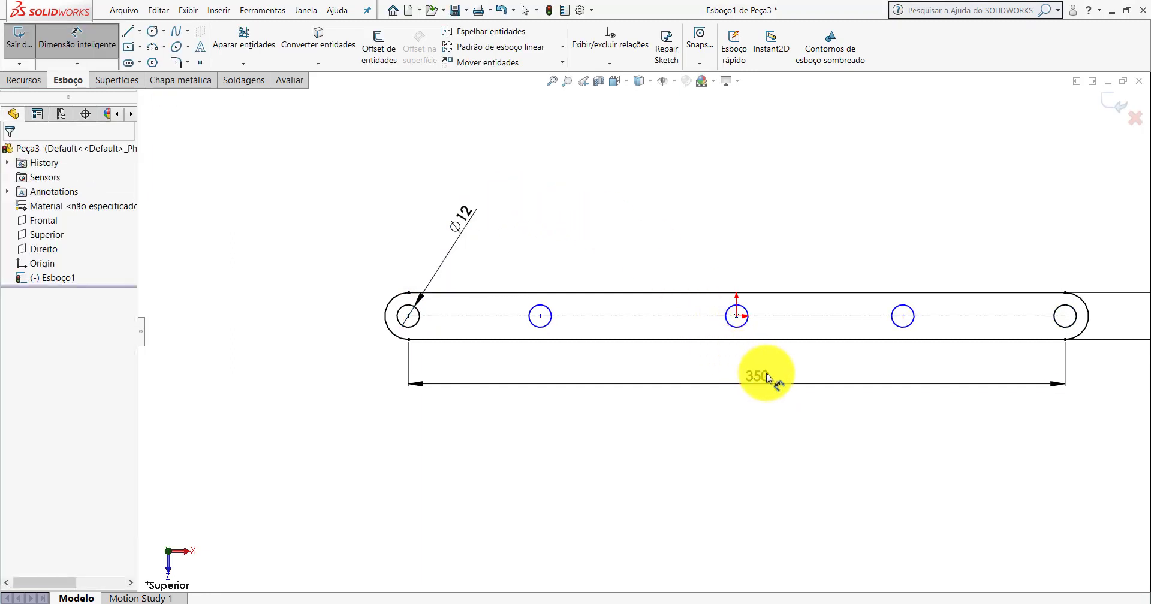
- Move the 350 length dimension further below the slot
{"action": "left_click_drag", "start_coordinate": [760, 379], "coordinate": [758, 401]}
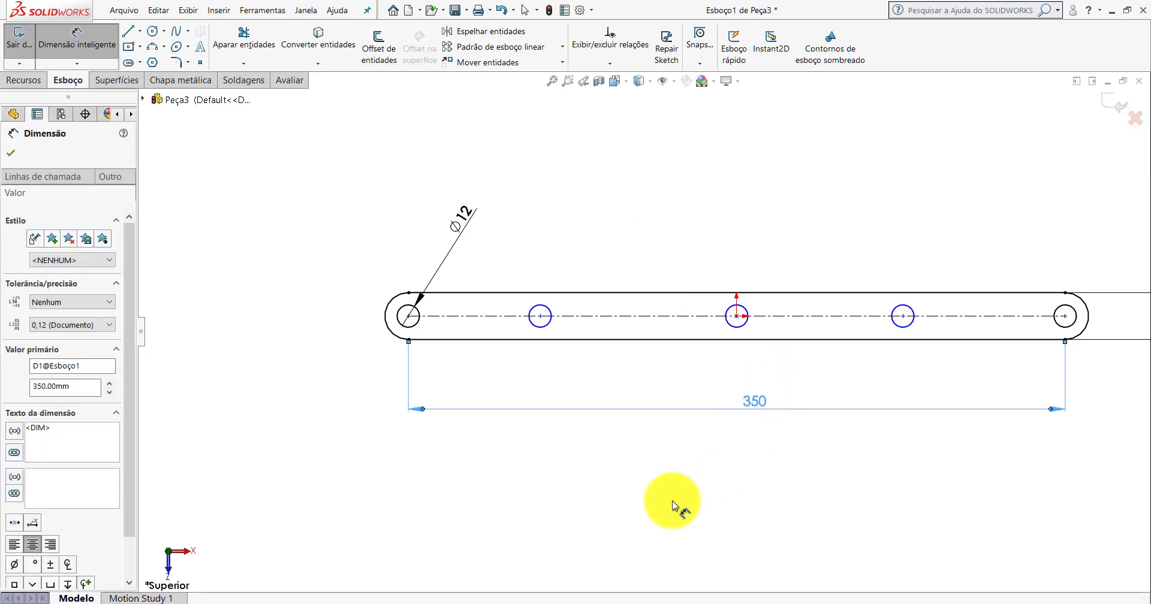
{"action": "left_click", "coordinate": [793, 236]}
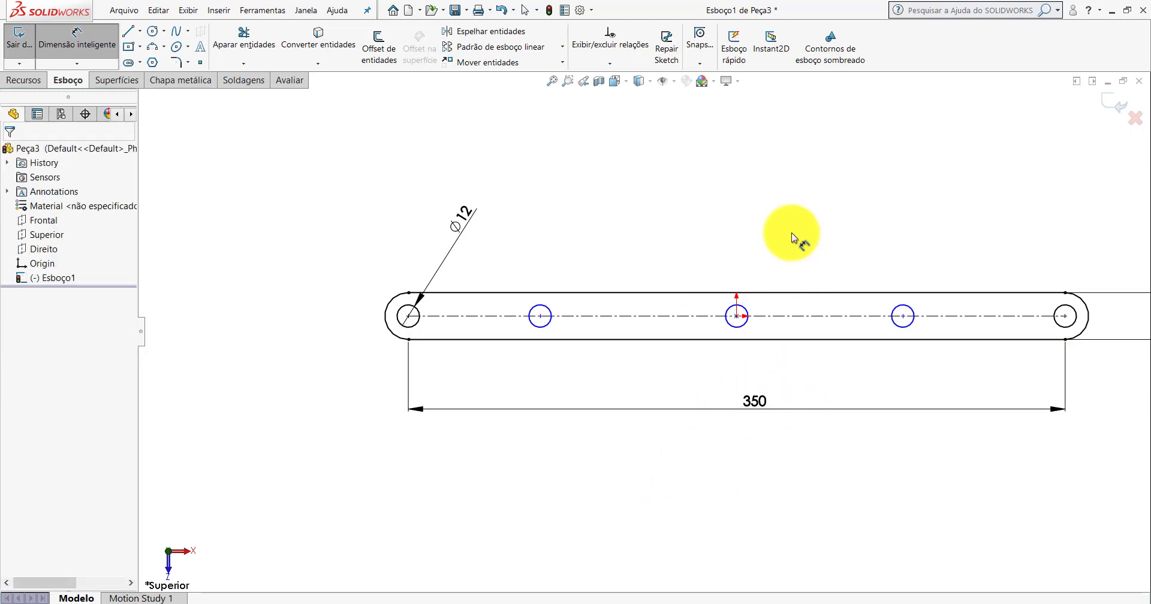
{"action": "key", "text": "Escape"}
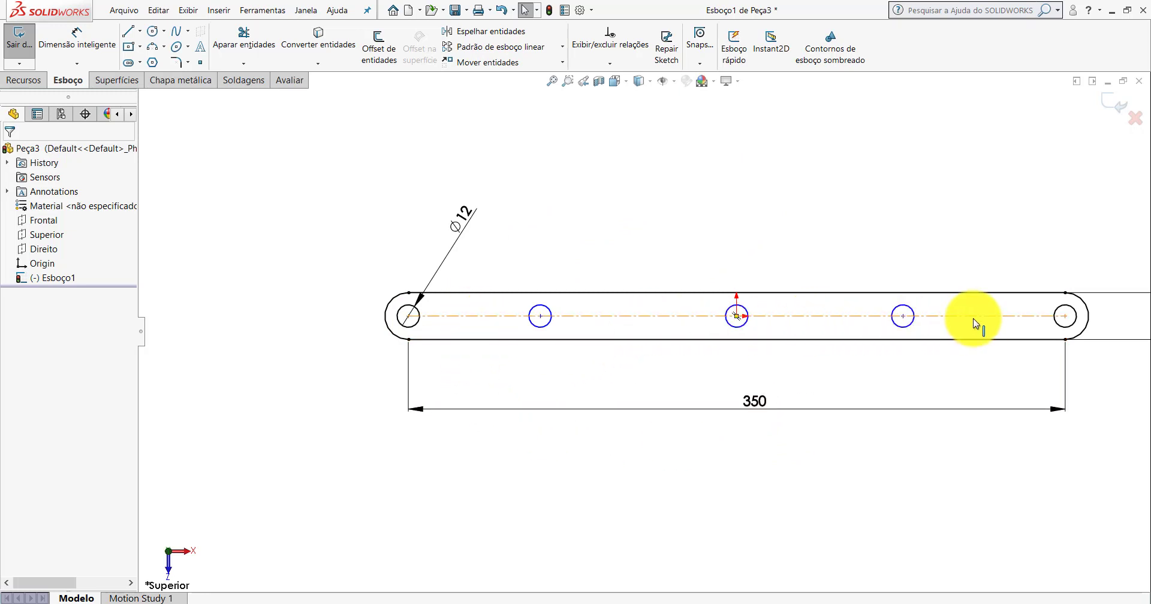
- Dimension the 70.24 spacing between the first and second holes
{"action": "scroll", "coordinate": [750, 271], "scroll_direction": "down", "scroll_amount": 1}
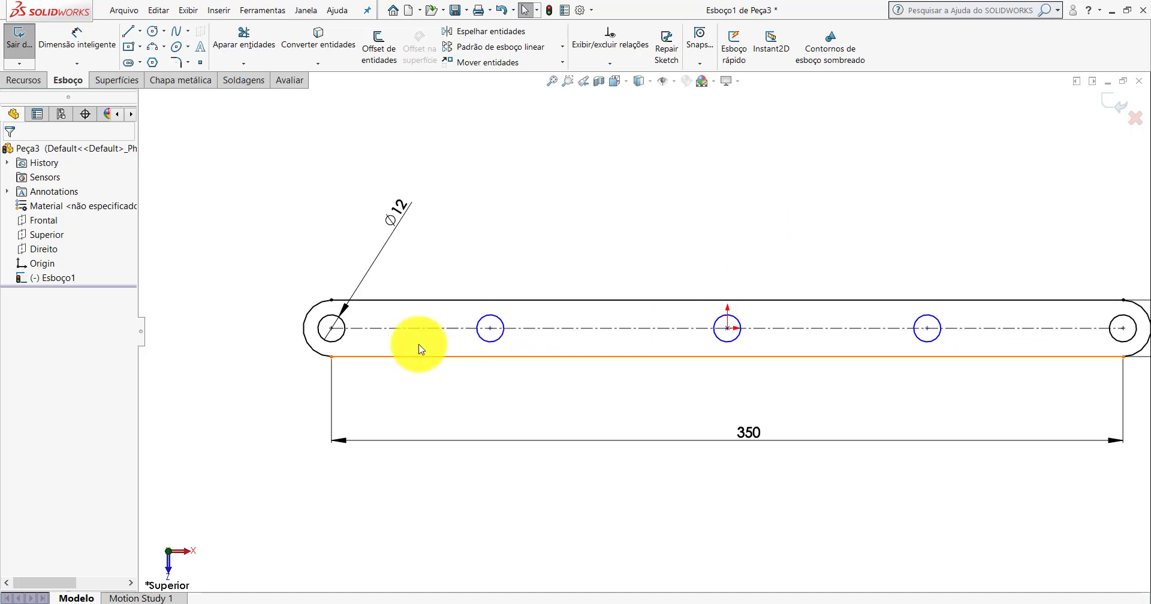
{"action": "left_click", "coordinate": [80, 41]}
{"action": "left_click", "coordinate": [344, 340]}
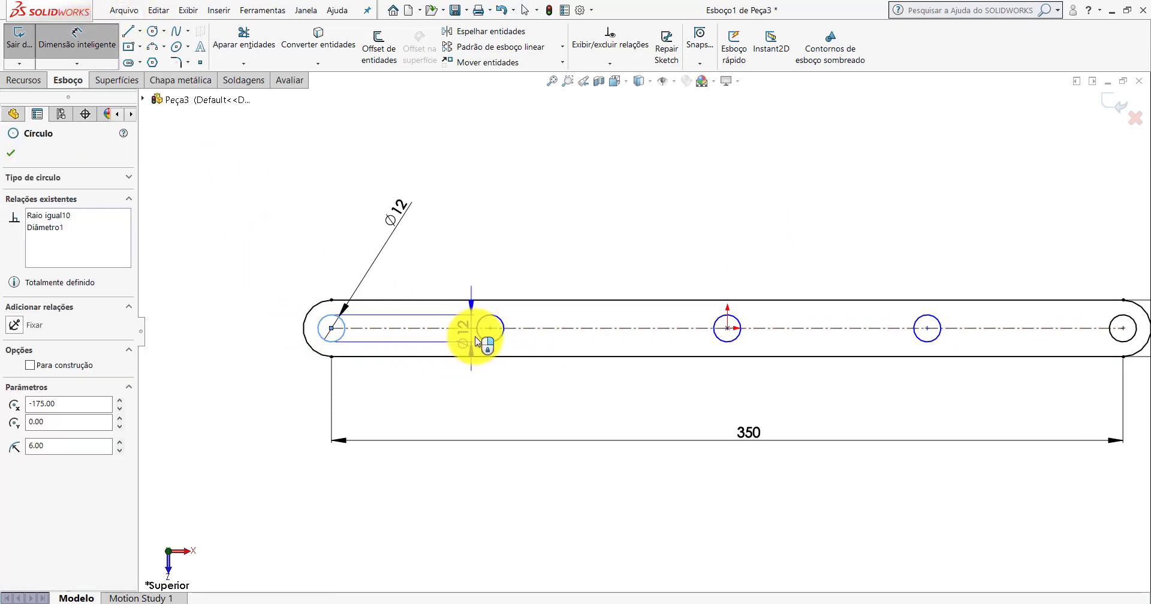
{"action": "left_click", "coordinate": [476, 342]}
{"action": "left_click", "coordinate": [399, 146]}
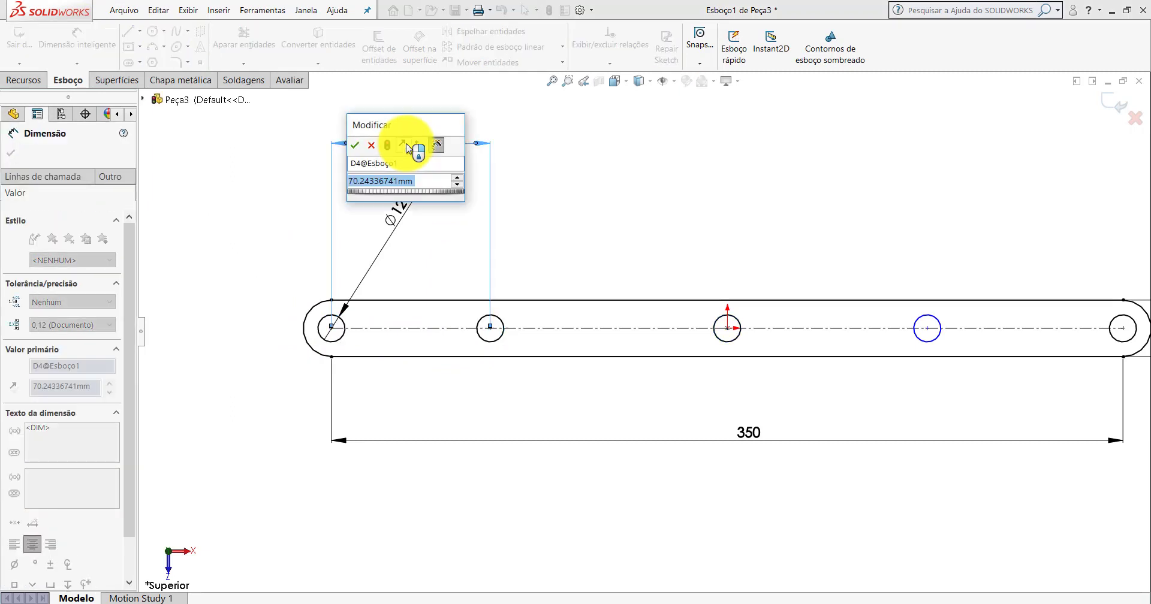
{"action": "key", "text": "Return"}
{"action": "key", "text": "f"}
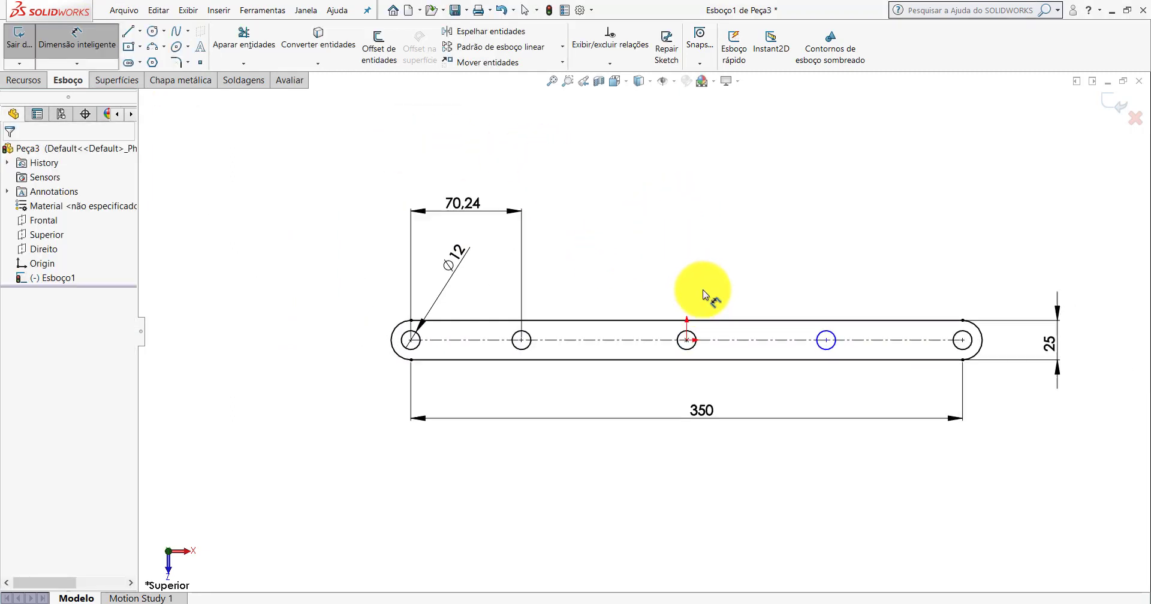
{"action": "left_click", "coordinate": [575, 340]}
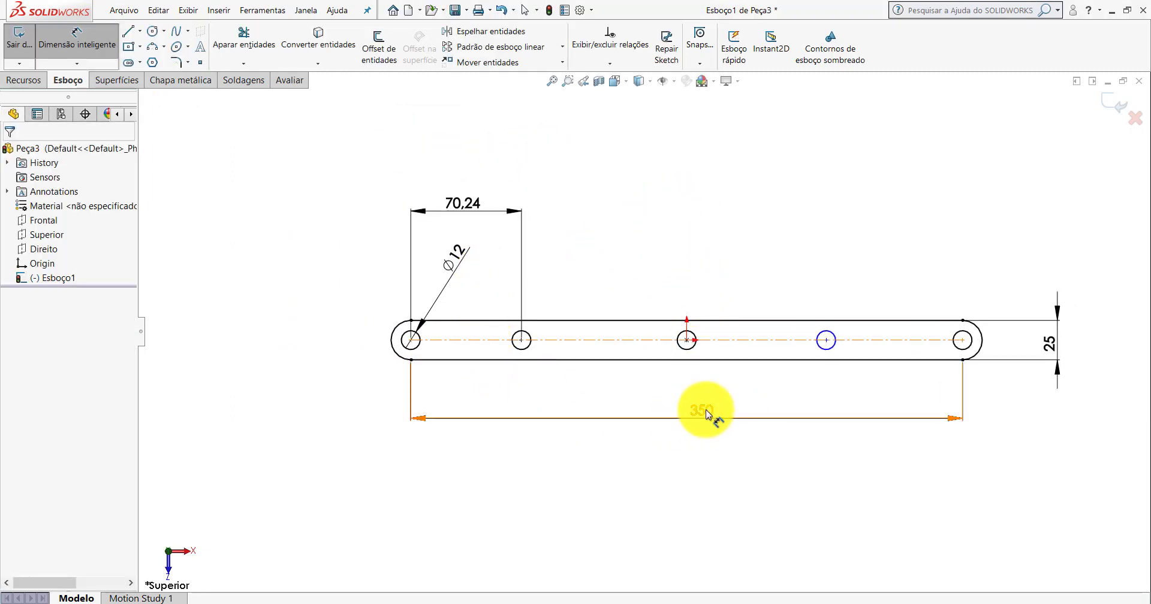
{"action": "key", "text": "Escape"}
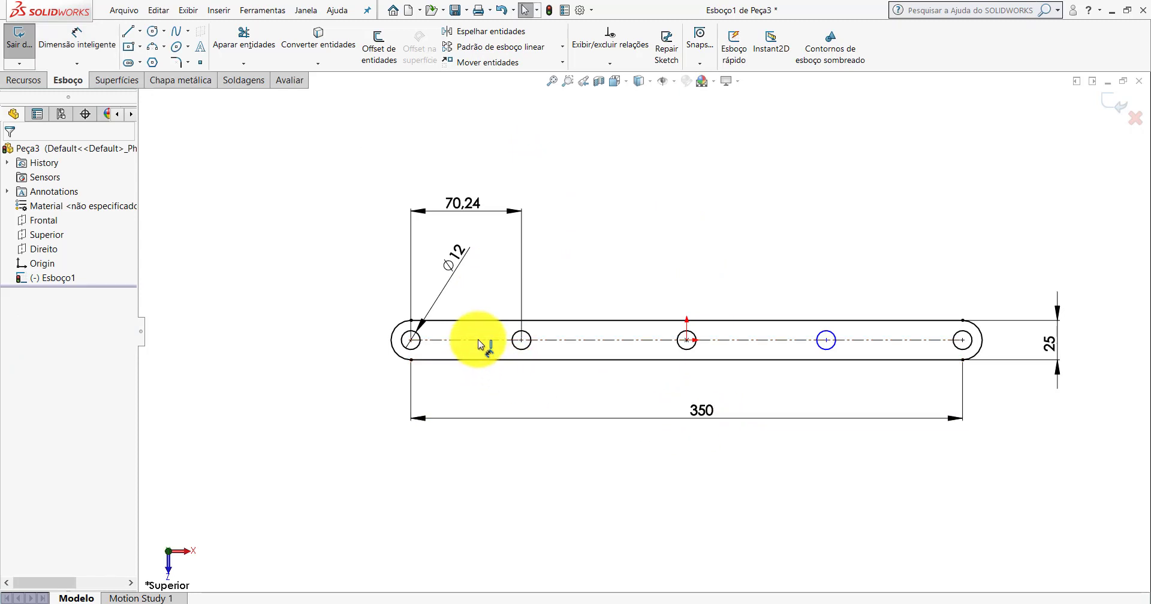
- Dimension the 86.52 spacing between the fourth and fifth holes
{"action": "left_click", "coordinate": [817, 346]}
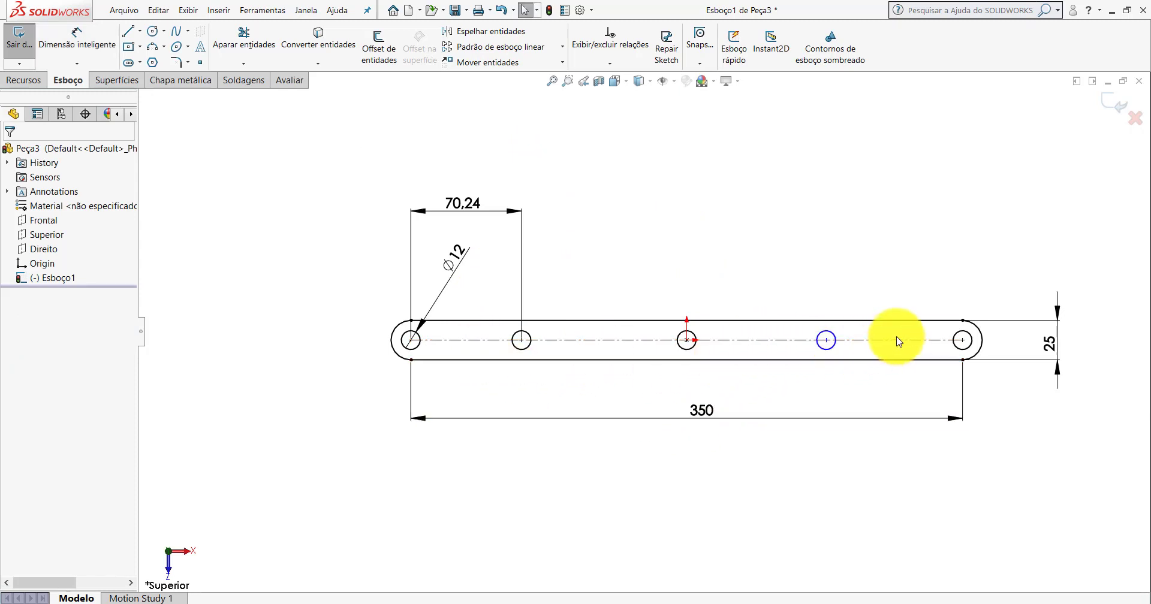
{"action": "left_click", "coordinate": [77, 38]}
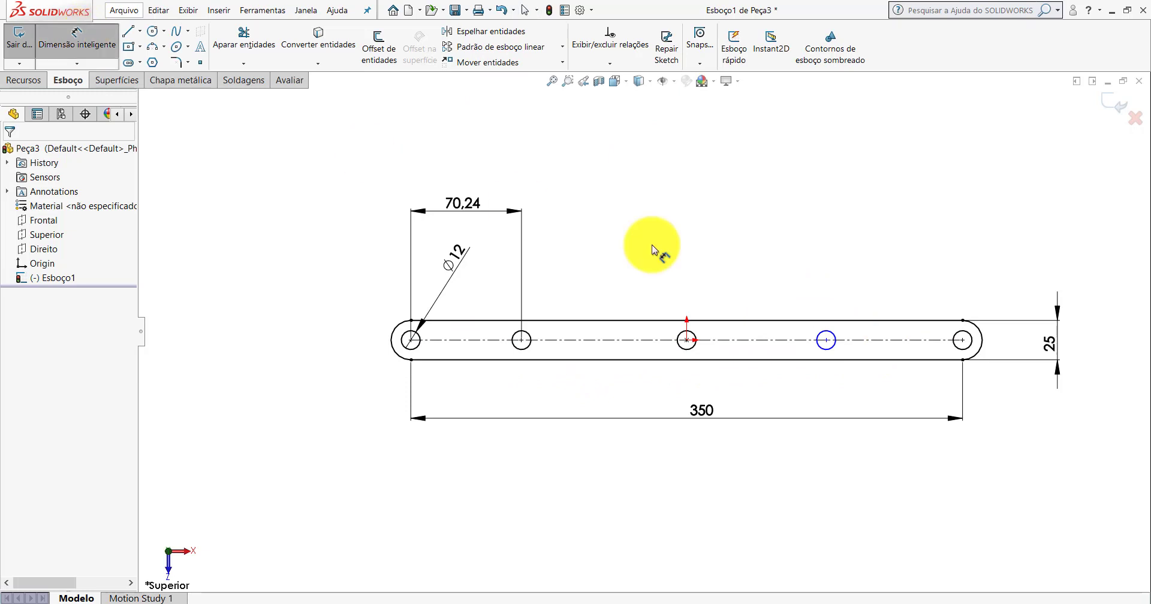
{"action": "left_click", "coordinate": [830, 349]}
{"action": "left_click", "coordinate": [959, 350]}
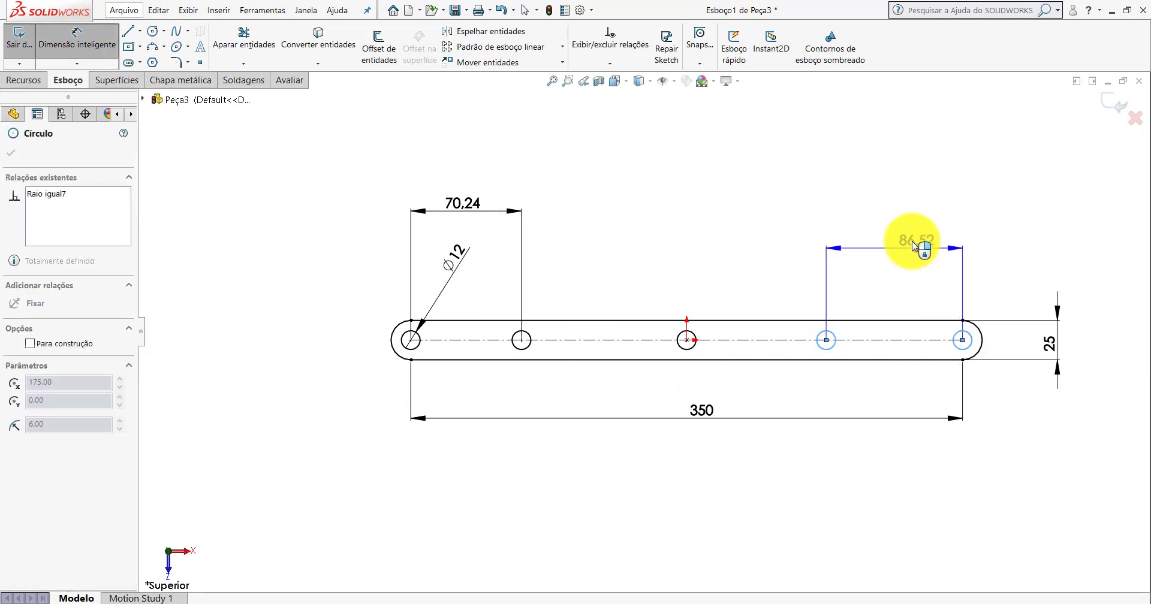
{"action": "left_click", "coordinate": [907, 217]}
{"action": "key", "text": "Return"}
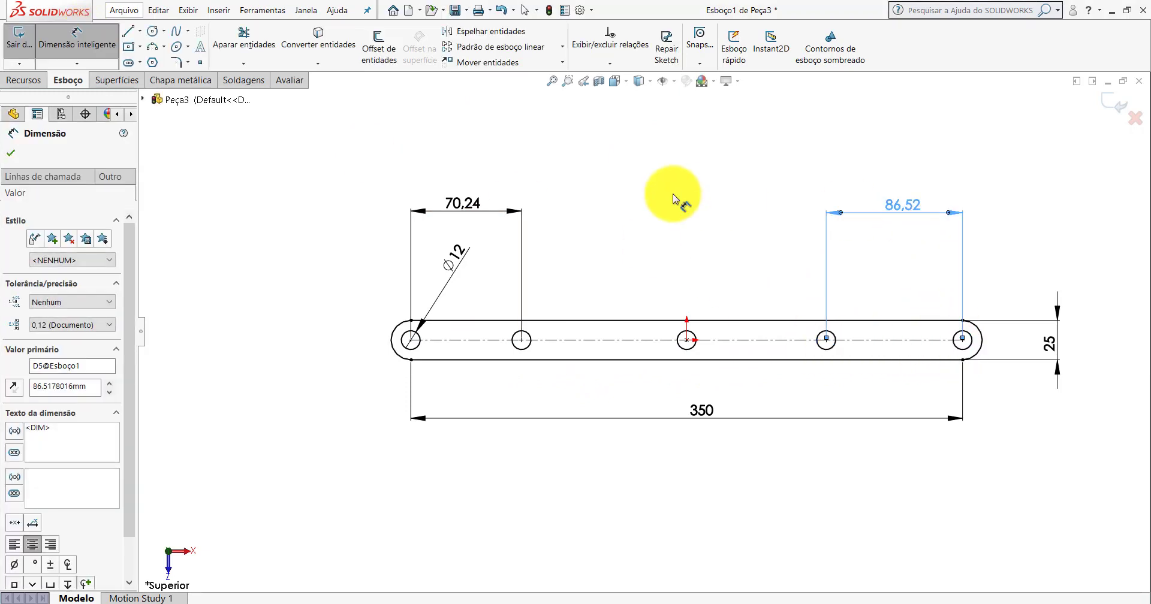
- Drive the first hole spacing by the equation 350/4, making it 87.50
{"action": "double_click", "coordinate": [462, 209]}
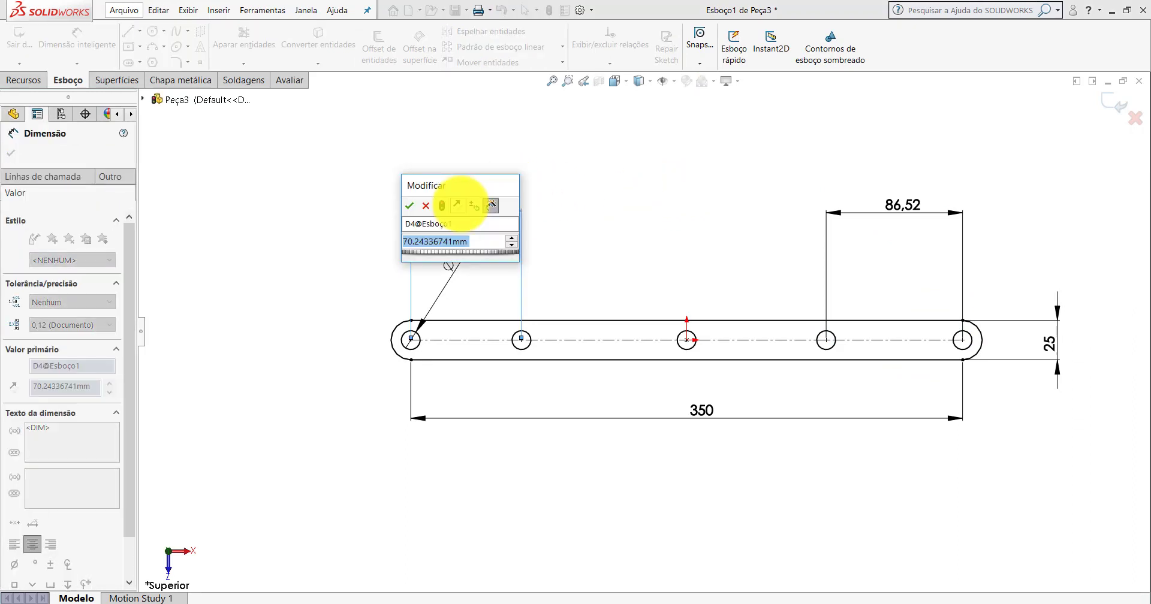
{"action": "type", "text": "="}
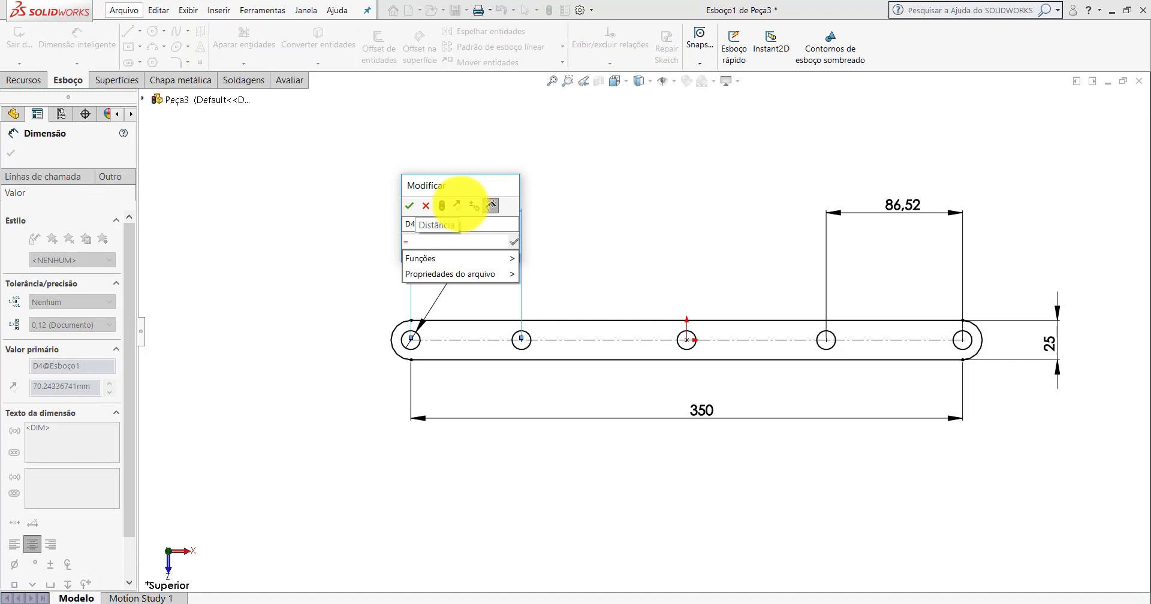
{"action": "left_click", "coordinate": [386, 175]}
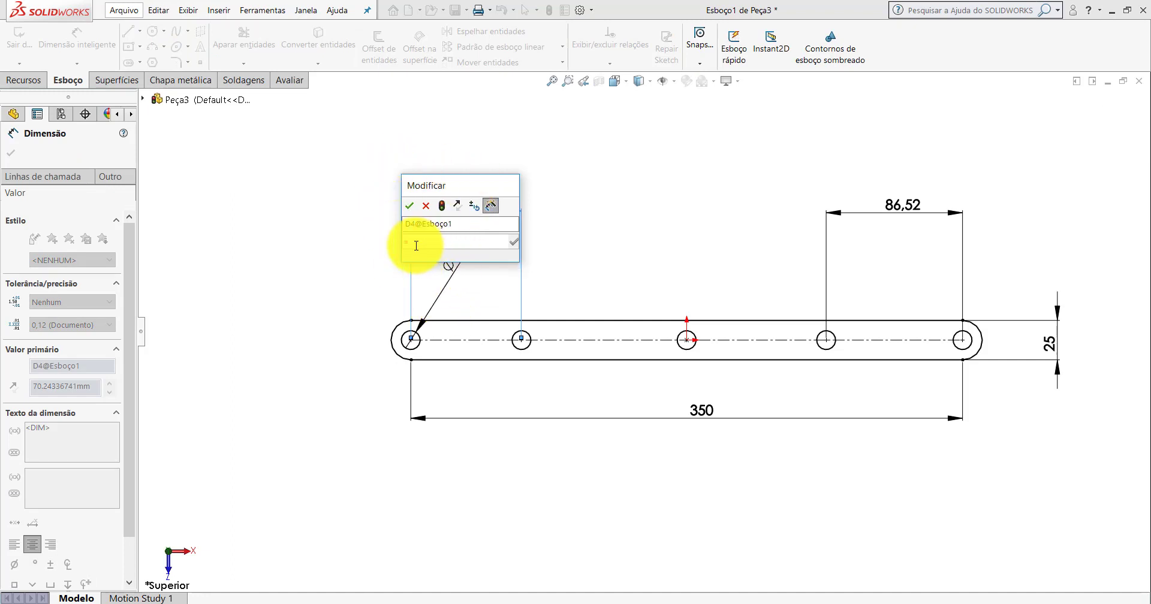
{"action": "left_click", "coordinate": [706, 416]}
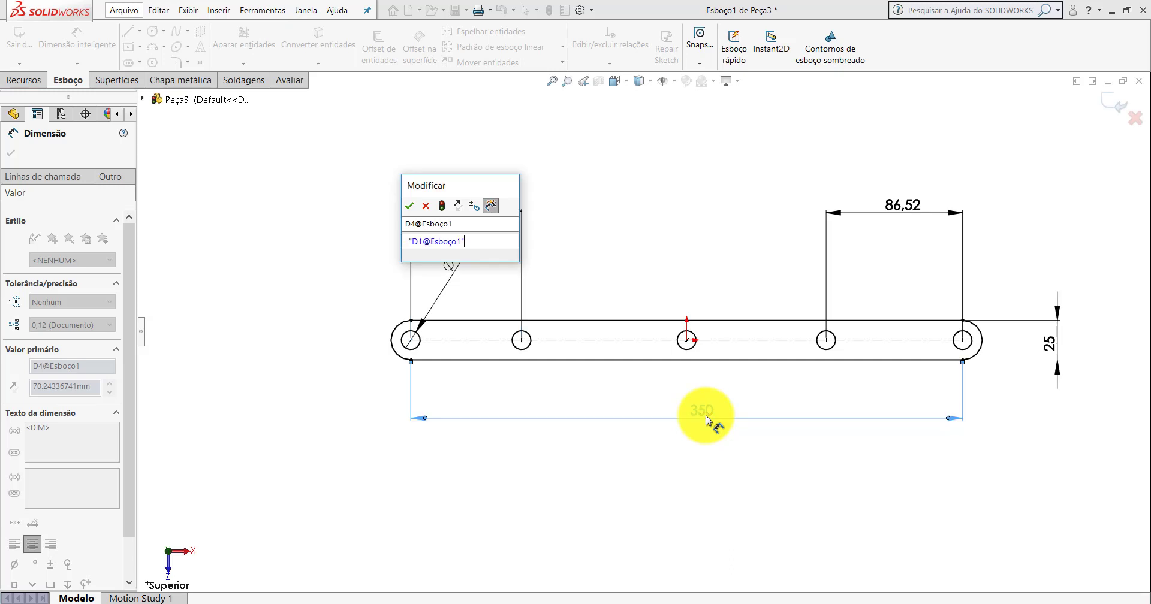
{"action": "type", "text": "/"}
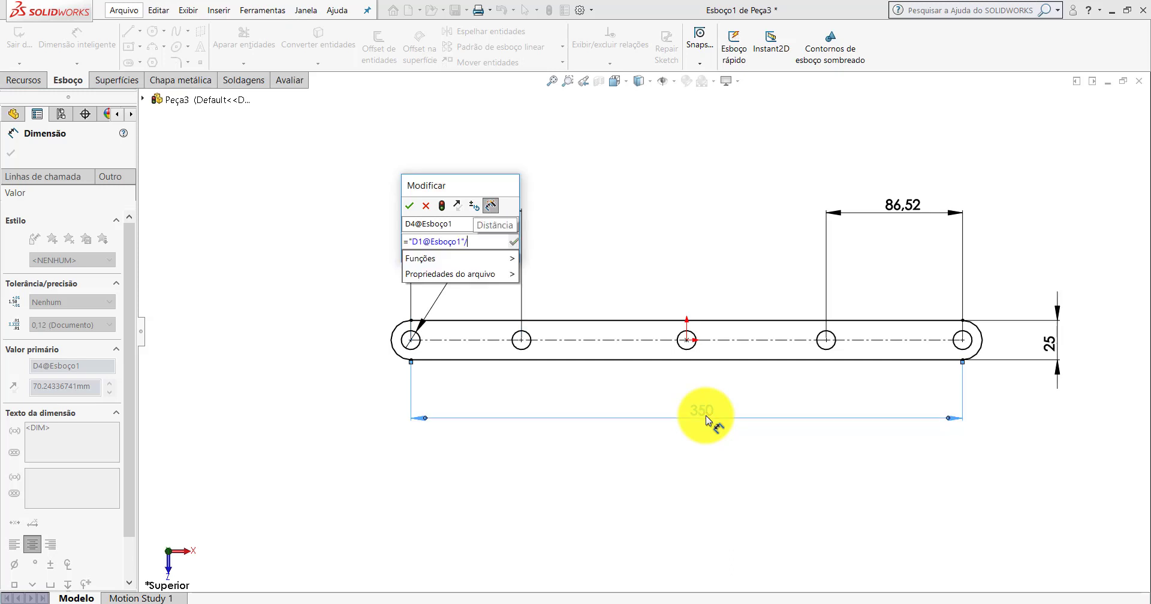
{"action": "type", "text": "4"}
{"action": "key", "text": "Return"}
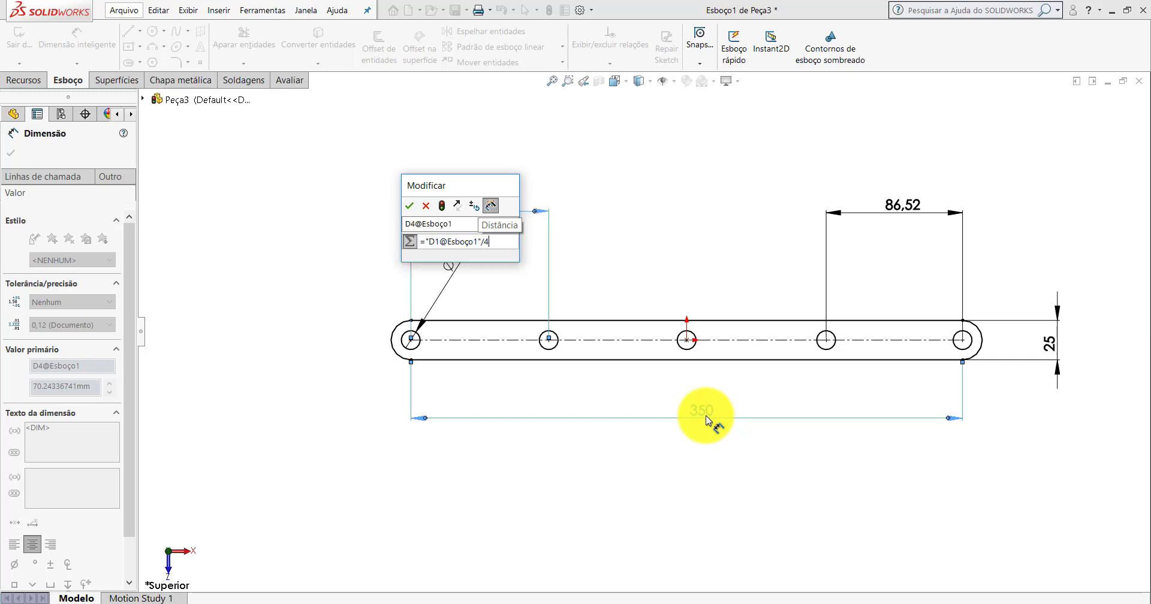
{"action": "left_click", "coordinate": [409, 206]}
{"action": "left_click", "coordinate": [690, 189]}
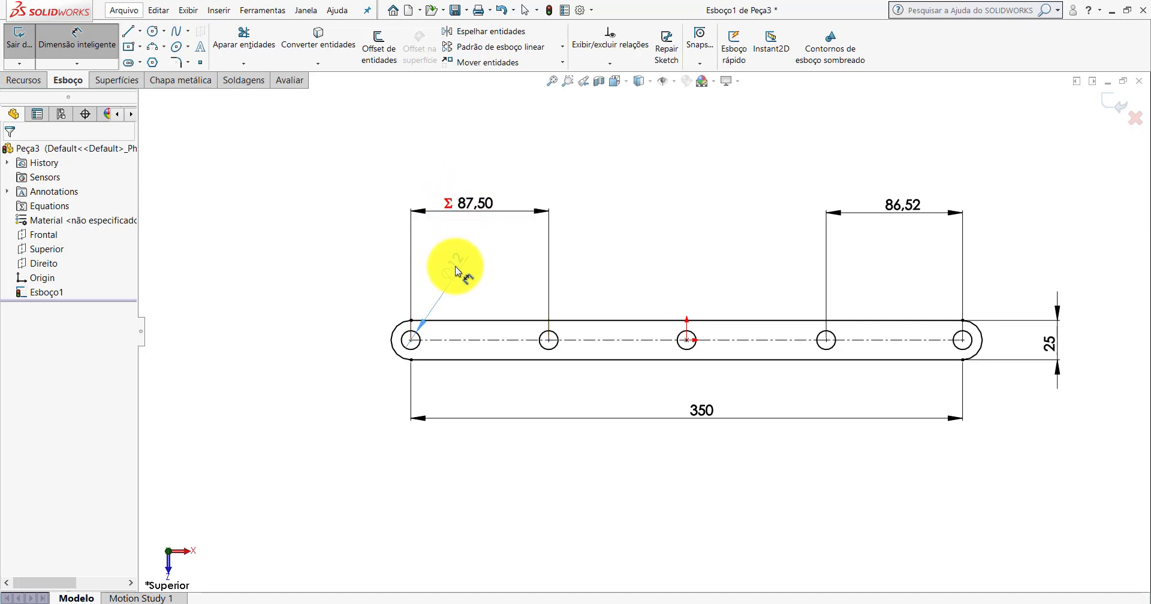
{"action": "left_click", "coordinate": [447, 281]}
{"action": "left_click", "coordinate": [664, 225]}
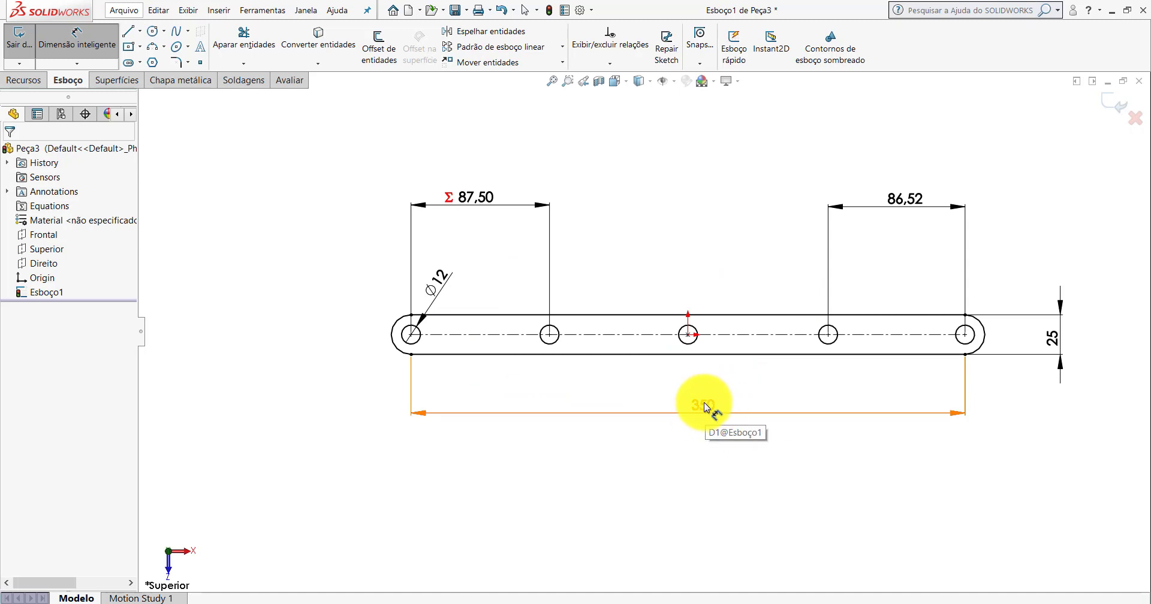
- Place the Ø12 diameter dimension on the first hole
{"action": "left_click", "coordinate": [441, 280]}
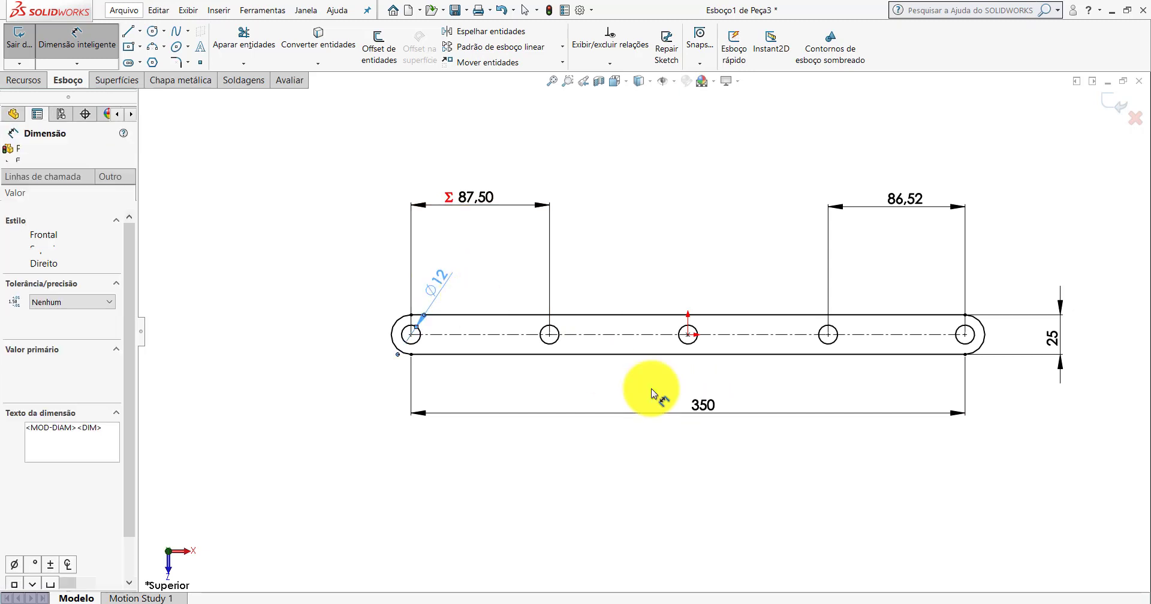
{"action": "left_click", "coordinate": [705, 407]}
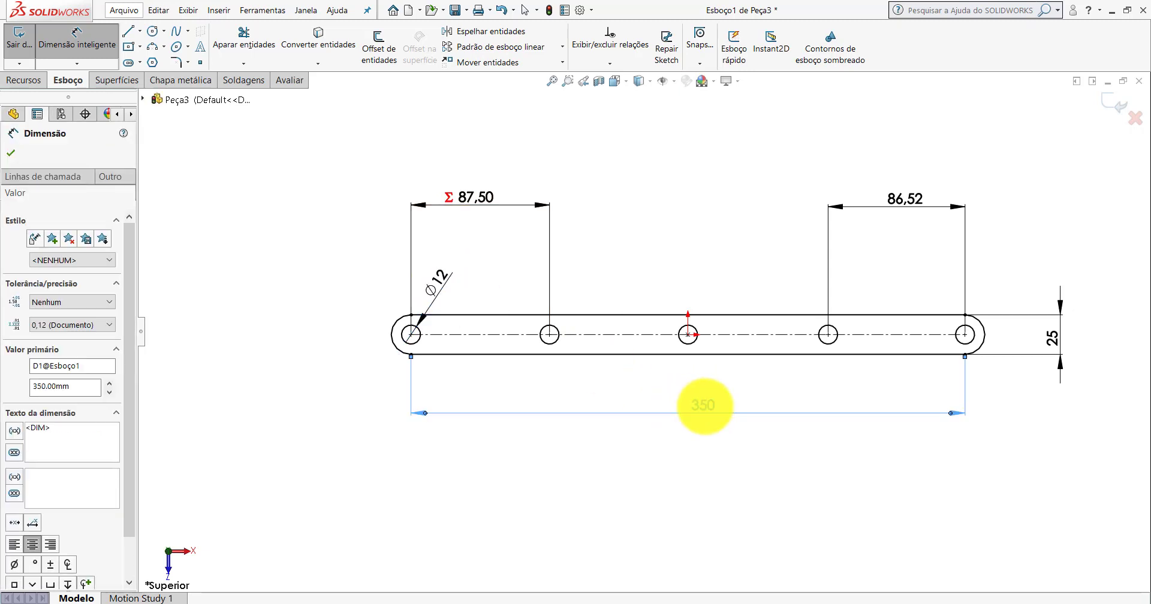
{"action": "left_click", "coordinate": [680, 430]}
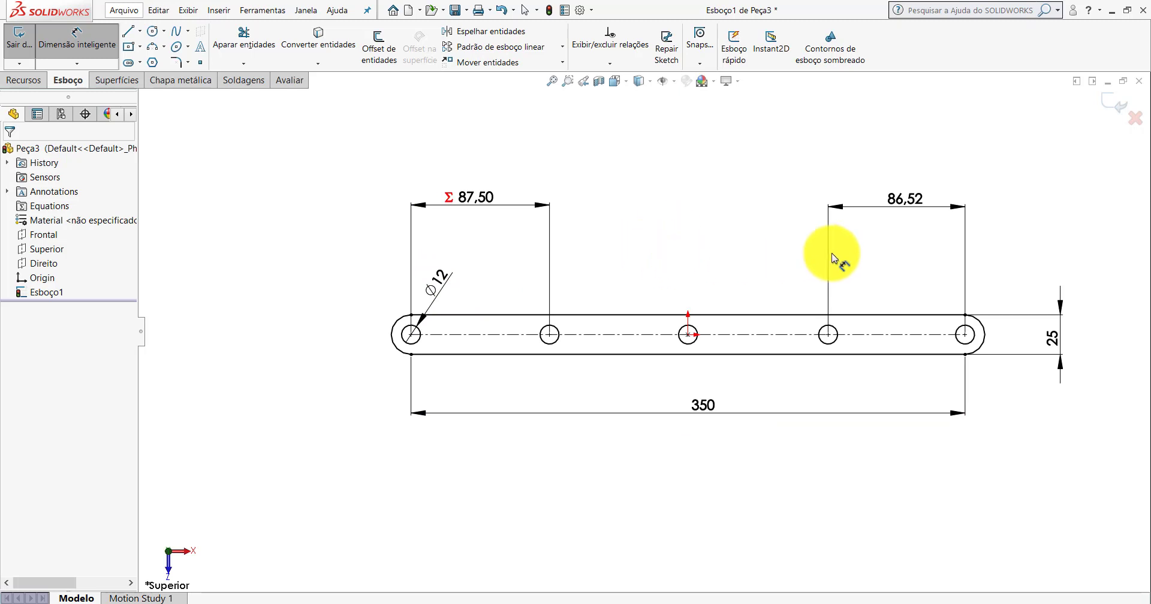
- Link the right 86.52 spacing by equation to the left 87.50 spacing
{"action": "left_click", "coordinate": [904, 199]}
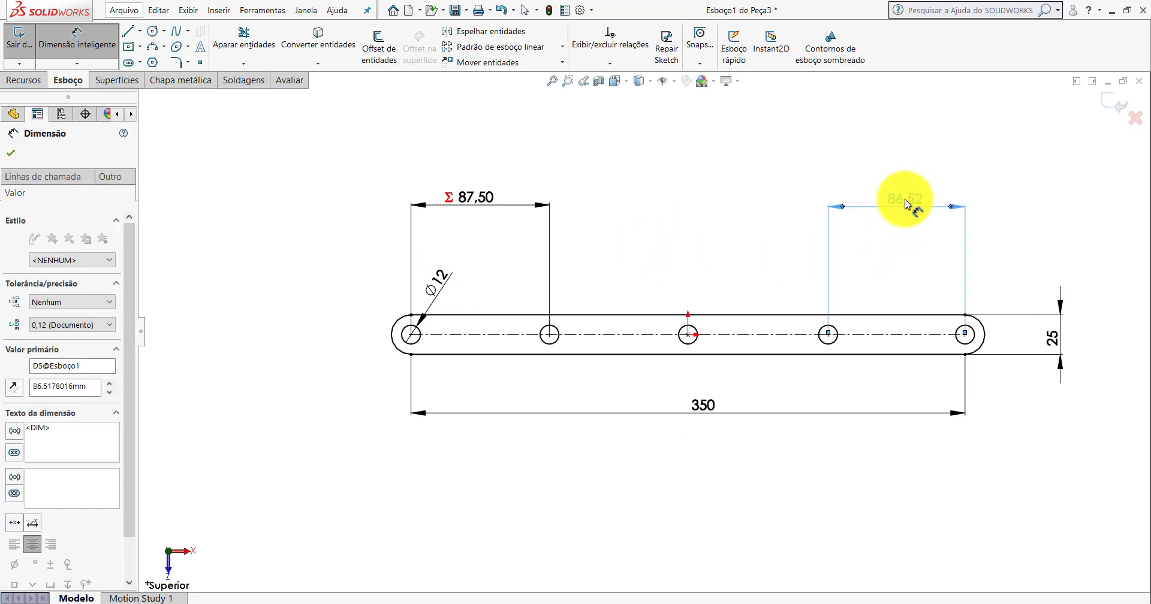
{"action": "type", "text": "="}
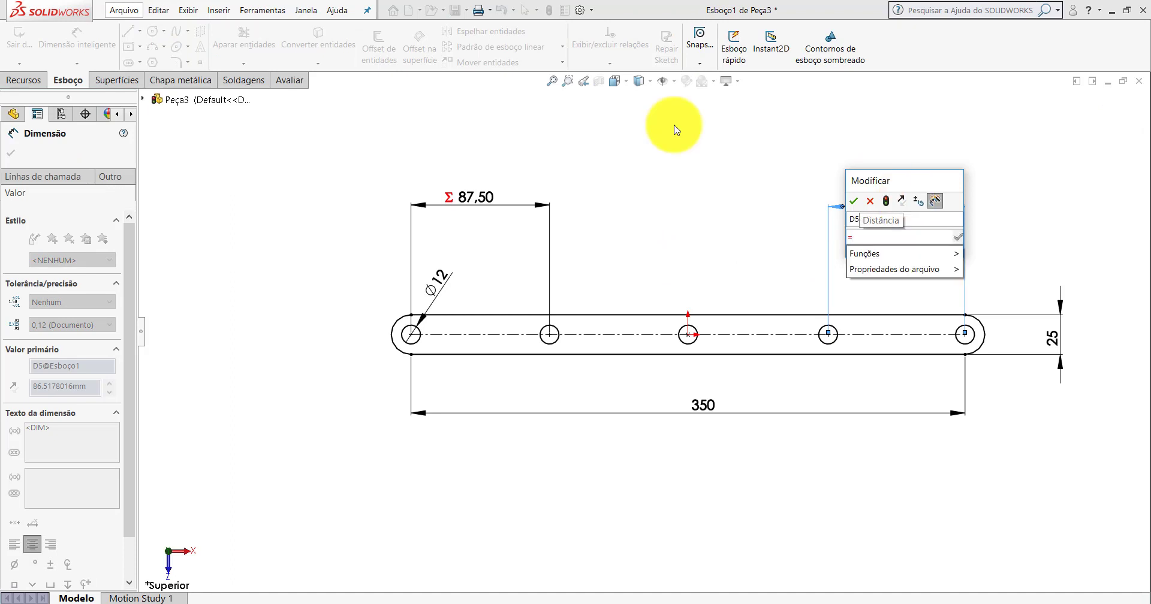
{"action": "left_click", "coordinate": [471, 198]}
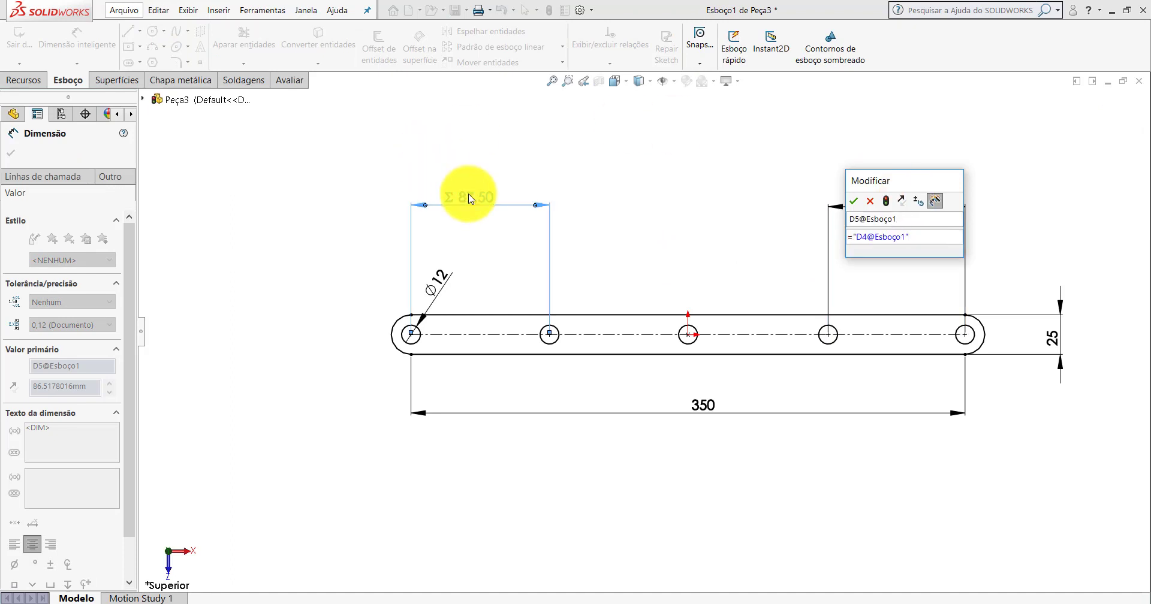
{"action": "left_click", "coordinate": [854, 201]}
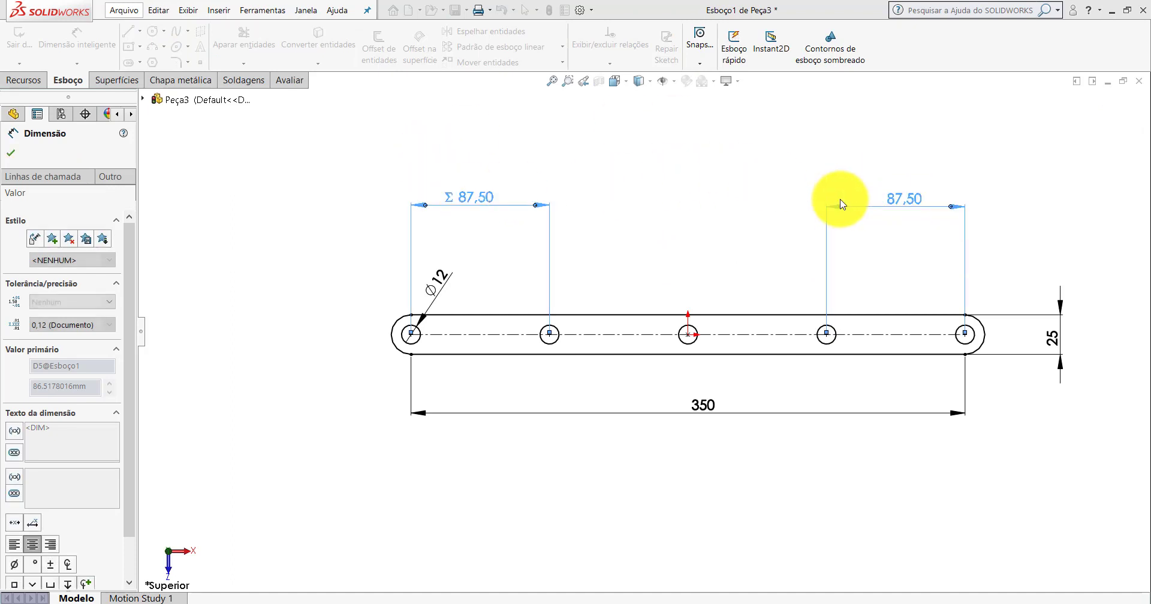
{"action": "left_click", "coordinate": [711, 164]}
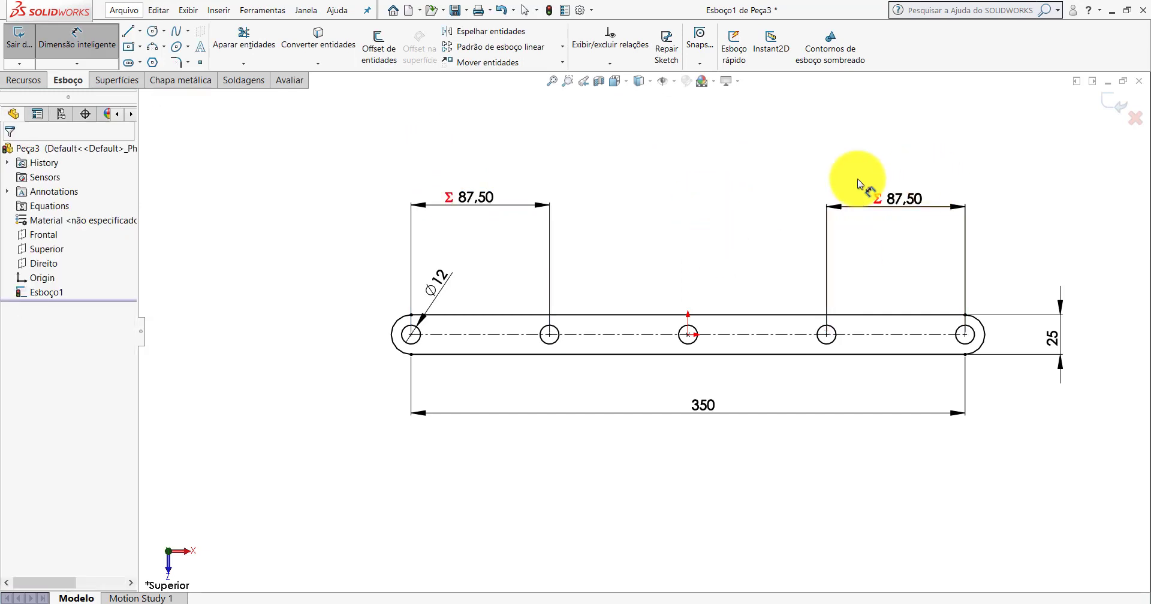
- Change the bar length to 400, then 100, checking the hole spacings follow
{"action": "double_click", "coordinate": [710, 409]}
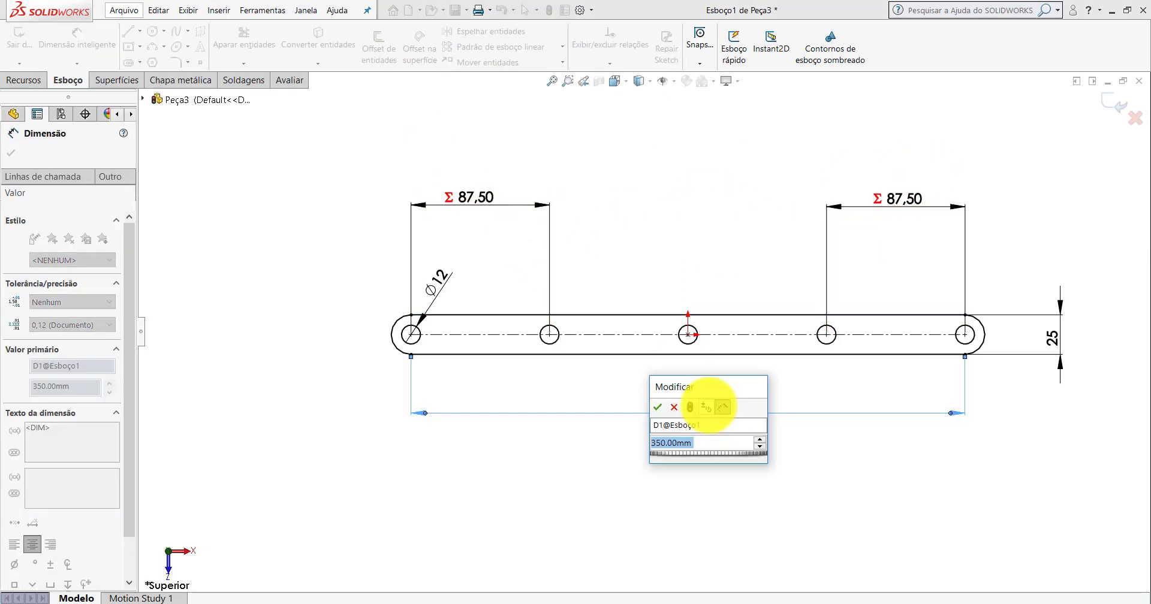
{"action": "type", "text": "400"}
{"action": "key", "text": "Return"}
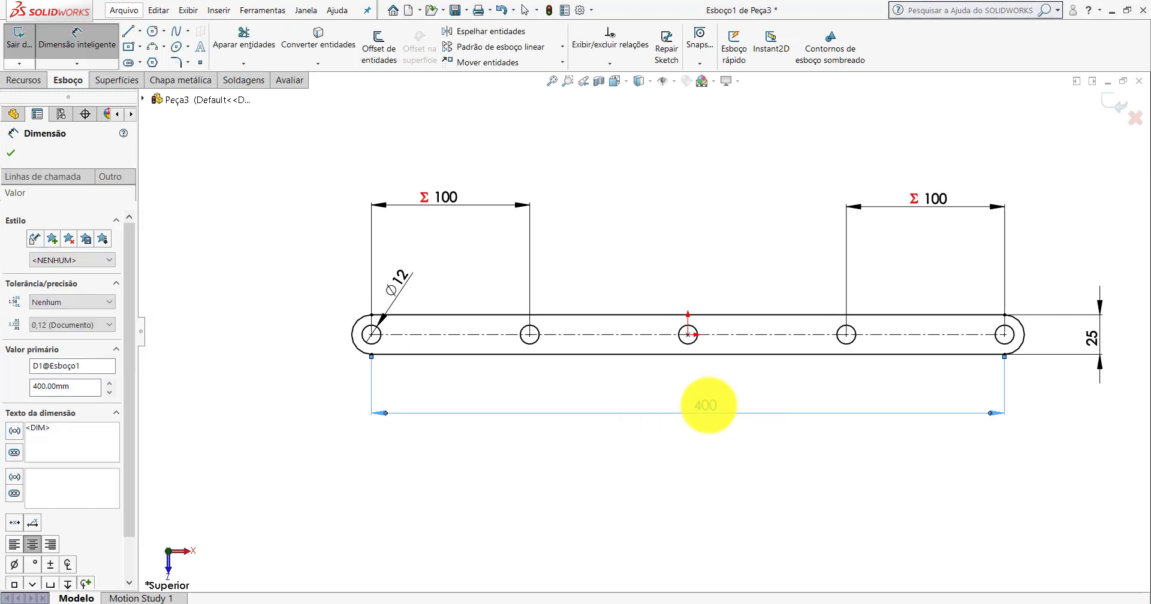
{"action": "left_click", "coordinate": [444, 202]}
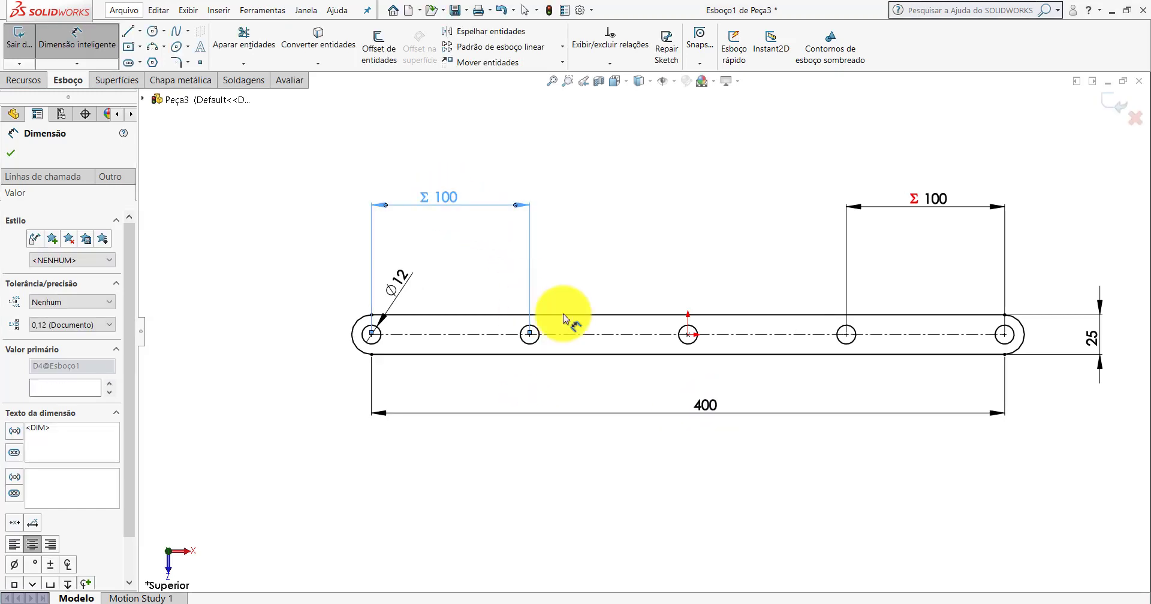
{"action": "left_click", "coordinate": [708, 410]}
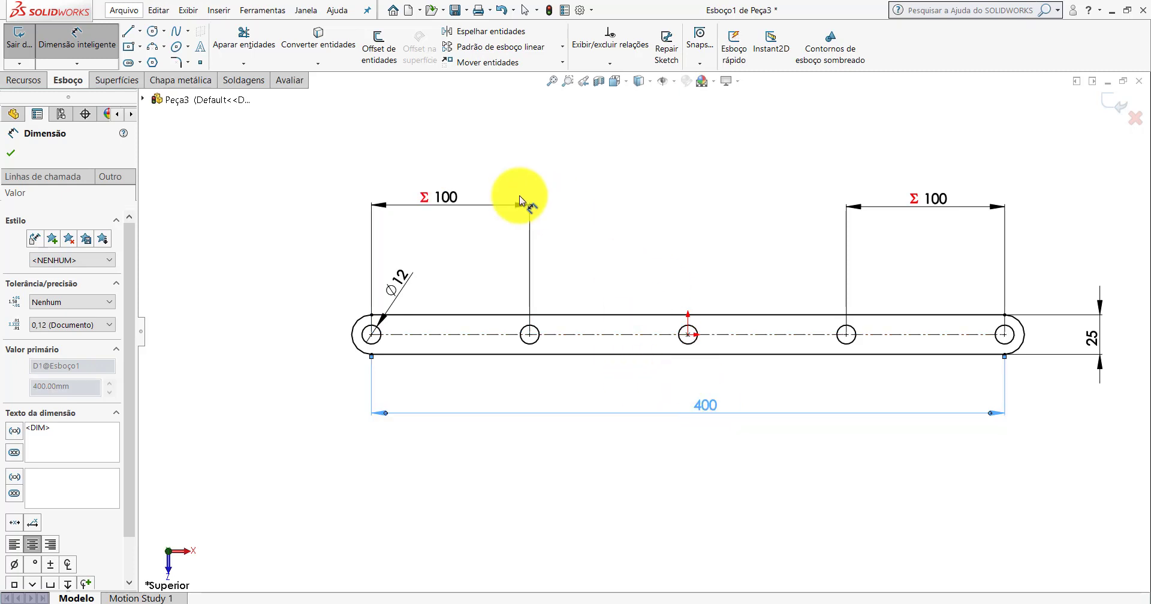
{"action": "double_click", "coordinate": [708, 407]}
{"action": "type", "text": "1"}
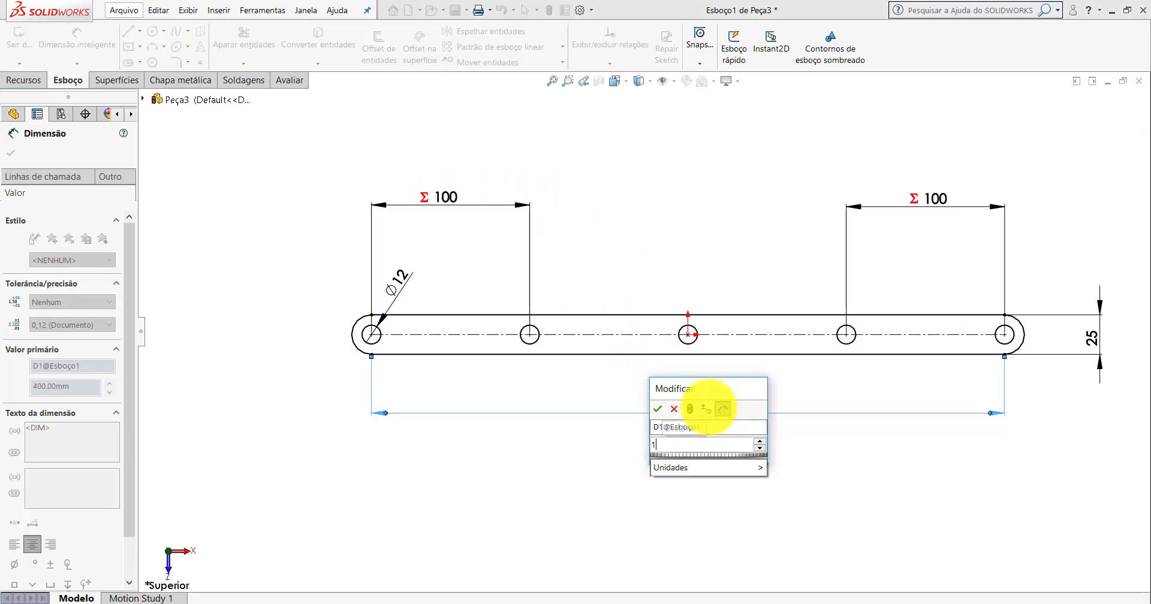
{"action": "type", "text": "00"}
{"action": "key", "text": "Return"}
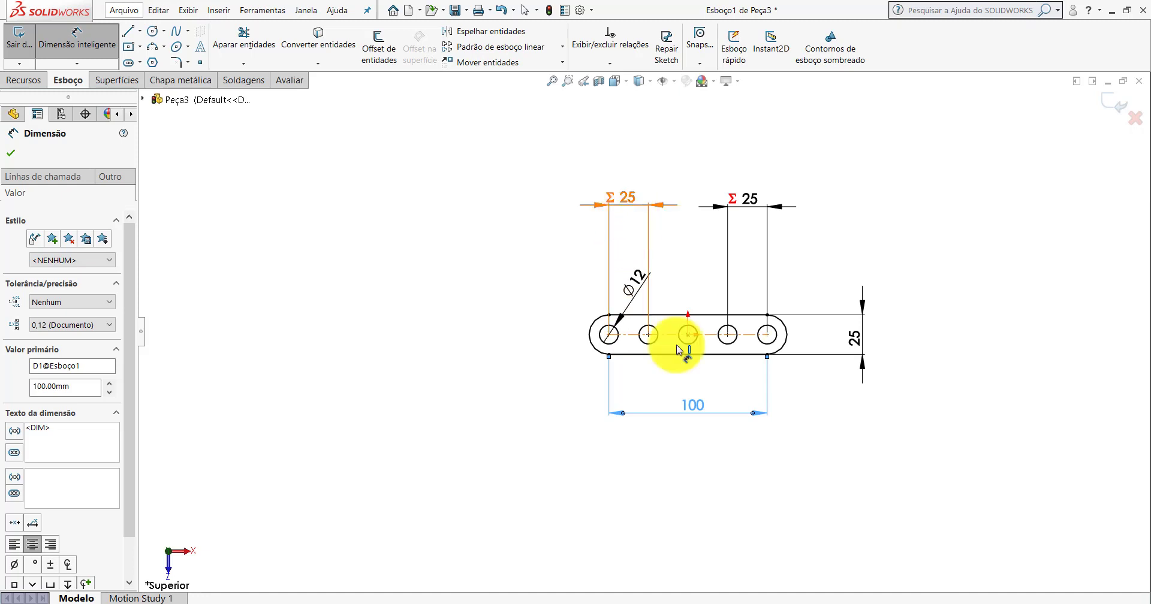
- Restore the 350 mm length and show the sketch in Isometric view
{"action": "left_click", "coordinate": [698, 410]}
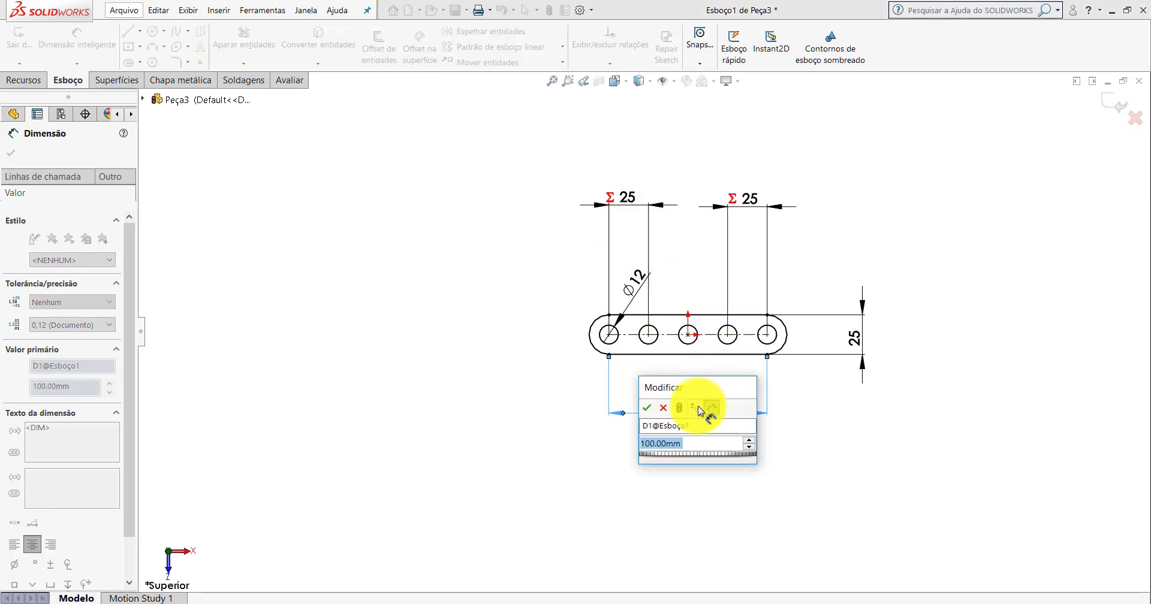
{"action": "type", "text": "350"}
{"action": "key", "text": "Return"}
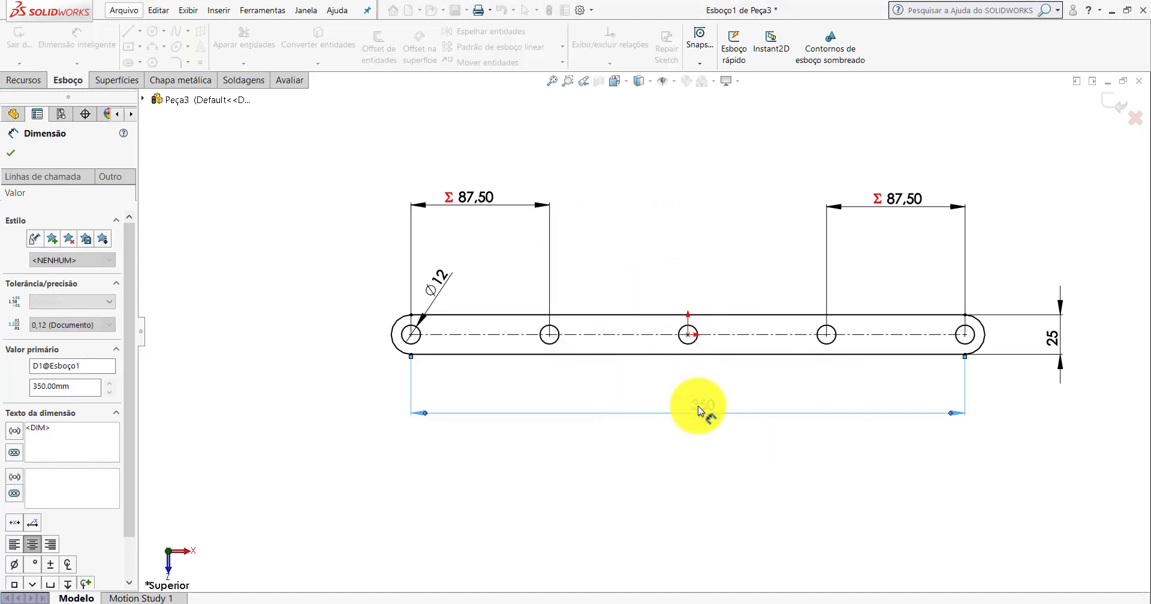
{"action": "left_click", "coordinate": [667, 225]}
{"action": "scroll", "coordinate": [667, 225], "scroll_direction": "up", "scroll_amount": 2}
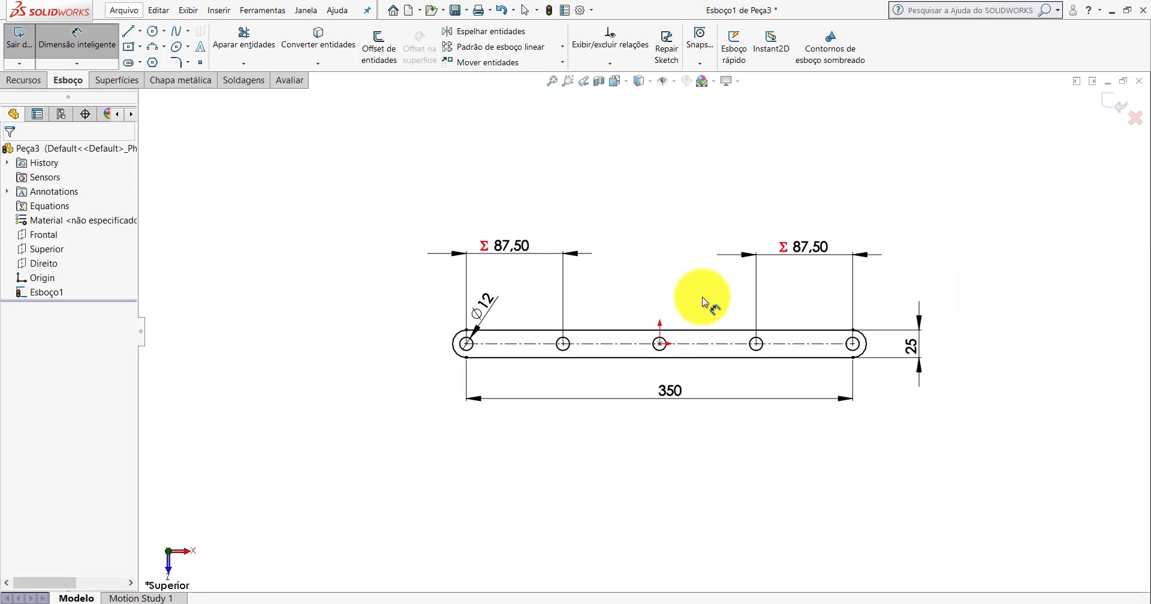
{"action": "scroll", "coordinate": [657, 265], "scroll_direction": "down", "scroll_amount": 1}
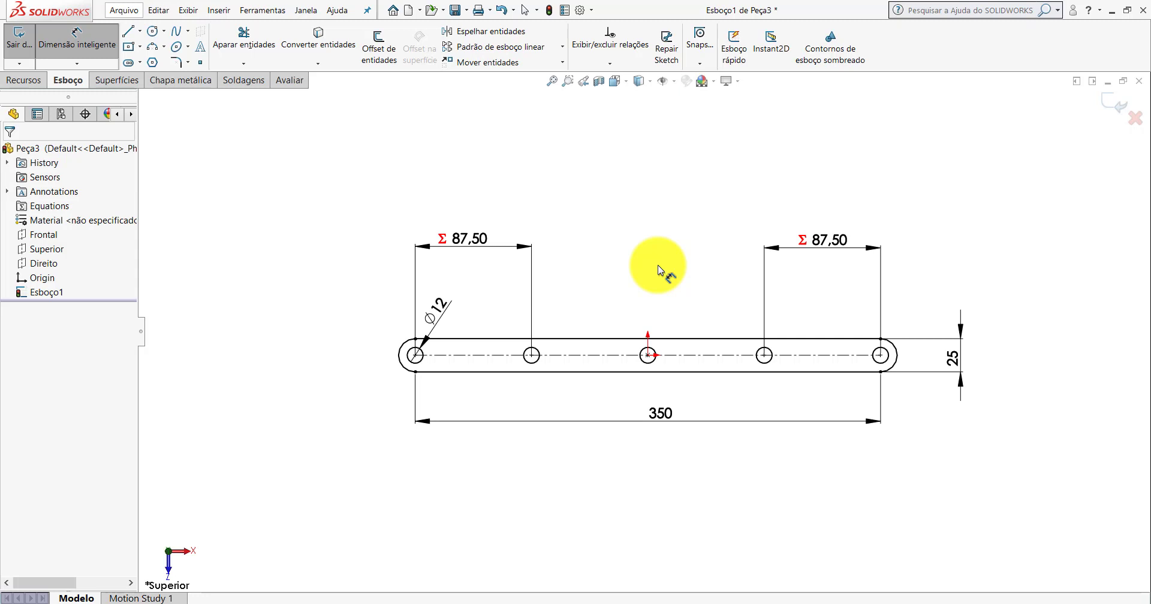
{"action": "left_click", "coordinate": [615, 81]}
{"action": "left_click", "coordinate": [688, 117]}
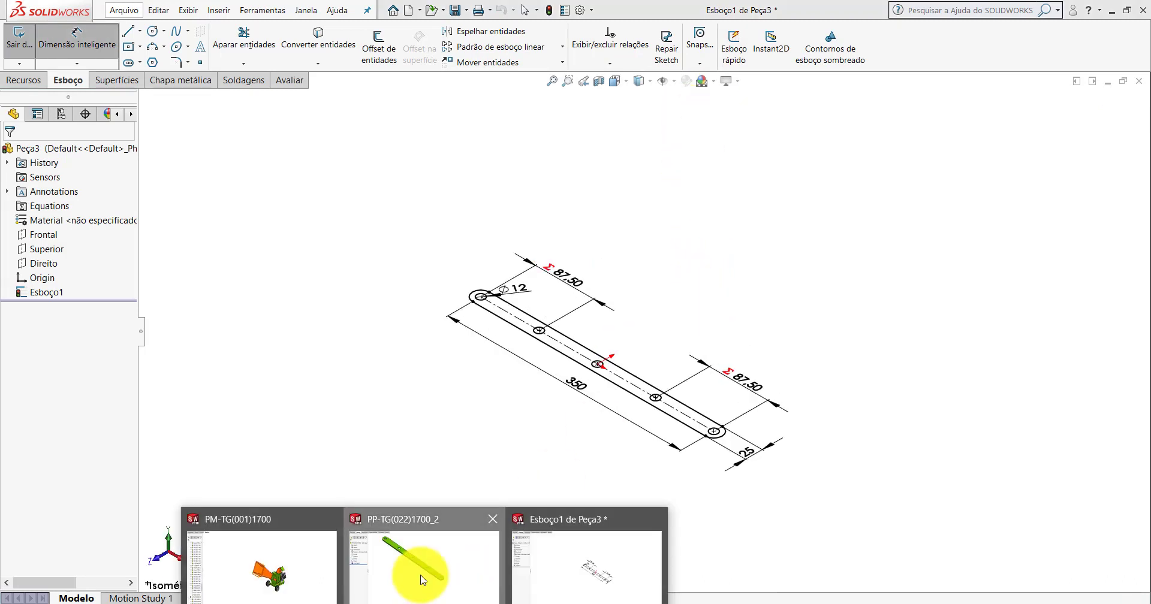
{"action": "left_click", "coordinate": [420, 573]}
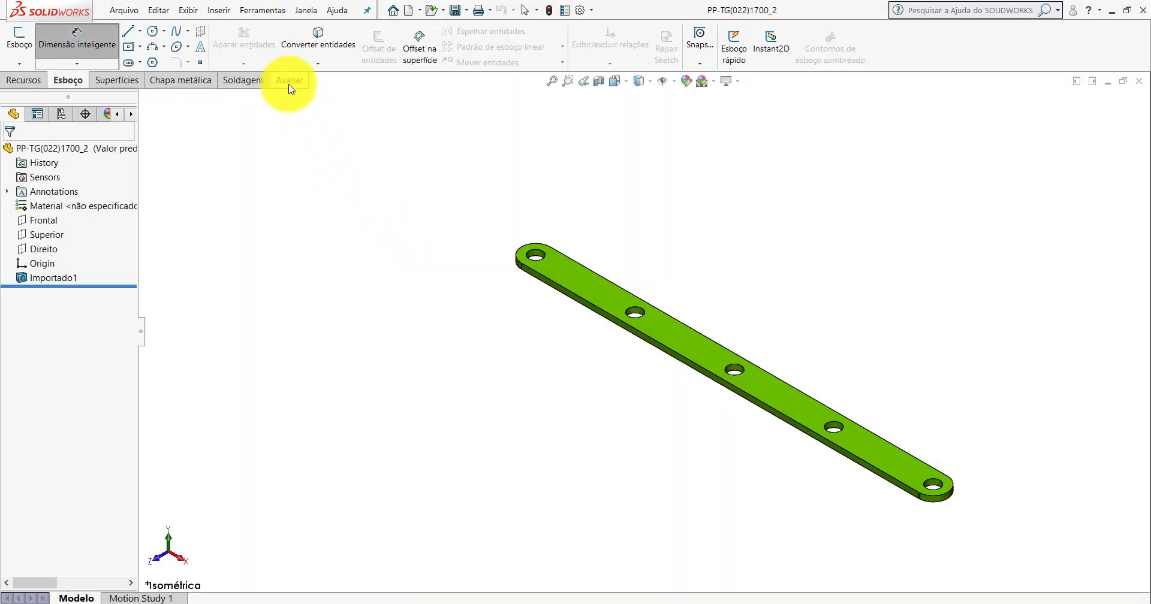
{"action": "left_click", "coordinate": [290, 80]}
{"action": "left_click", "coordinate": [93, 42]}
{"action": "scroll", "coordinate": [536, 281], "scroll_direction": "down", "scroll_amount": 3}
{"action": "scroll", "coordinate": [535, 281], "scroll_direction": "down", "scroll_amount": 3}
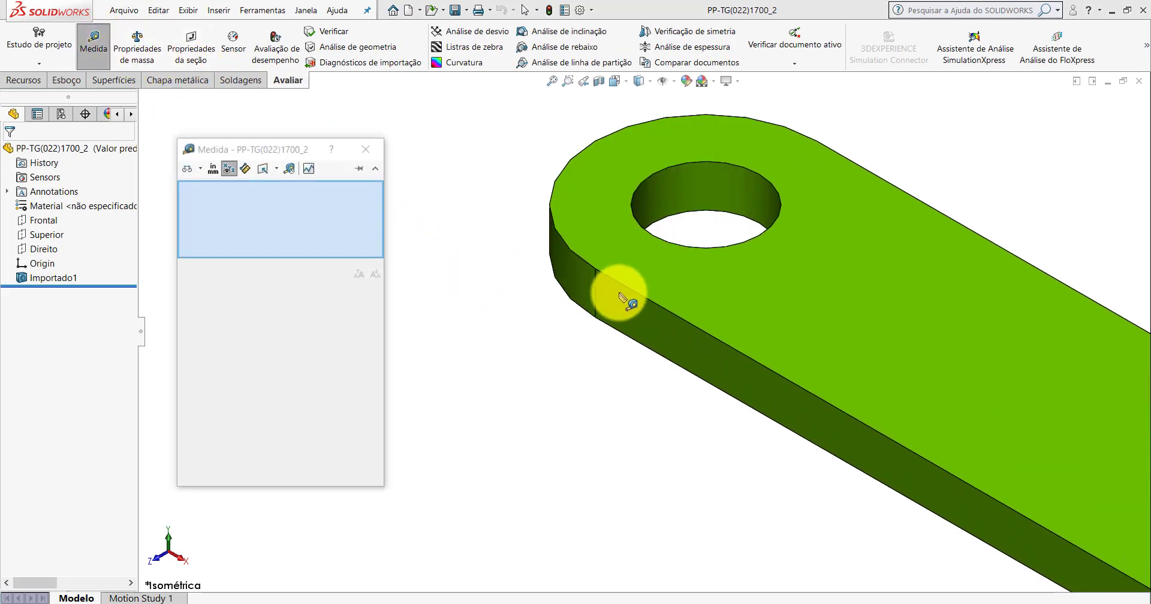
{"action": "left_click", "coordinate": [599, 287]}
{"action": "scroll", "coordinate": [528, 277], "scroll_direction": "up", "scroll_amount": 2}
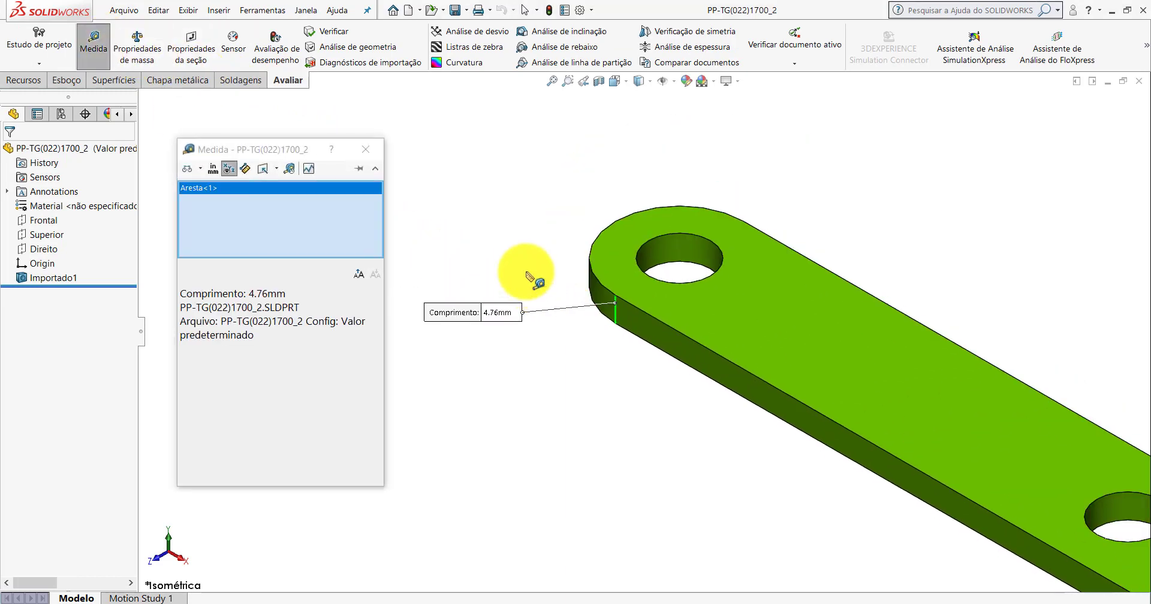
{"action": "left_click", "coordinate": [365, 150]}
{"action": "left_click", "coordinate": [536, 582]}
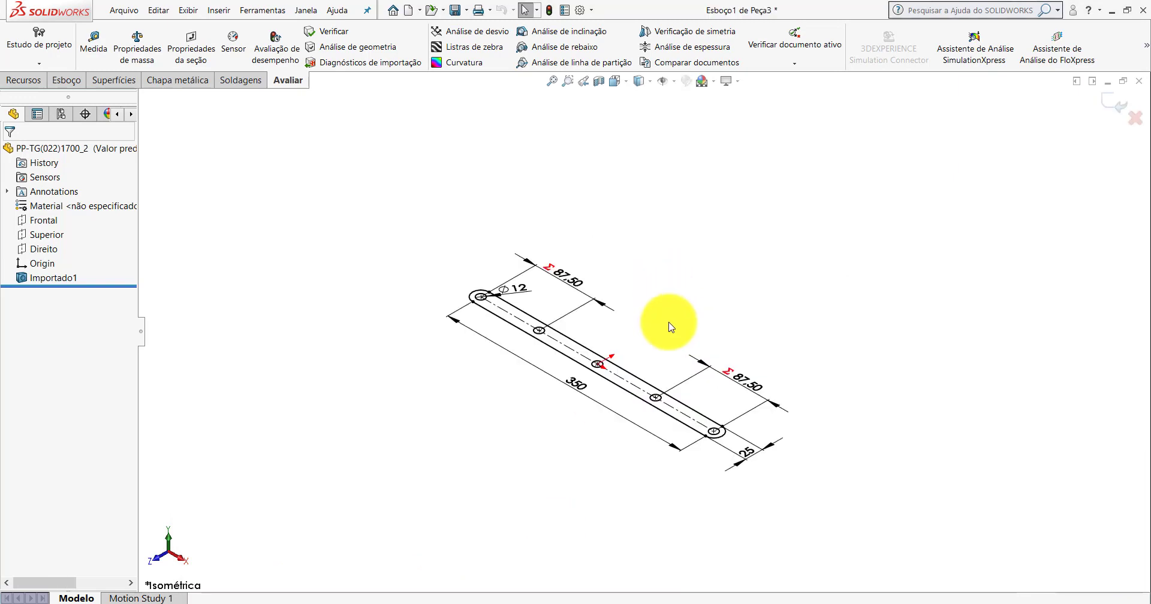
{"action": "scroll", "coordinate": [651, 360], "scroll_direction": "up", "scroll_amount": 2}
{"action": "scroll", "coordinate": [664, 347], "scroll_direction": "down", "scroll_amount": 1}
{"action": "scroll", "coordinate": [665, 274], "scroll_direction": "down", "scroll_amount": 2}
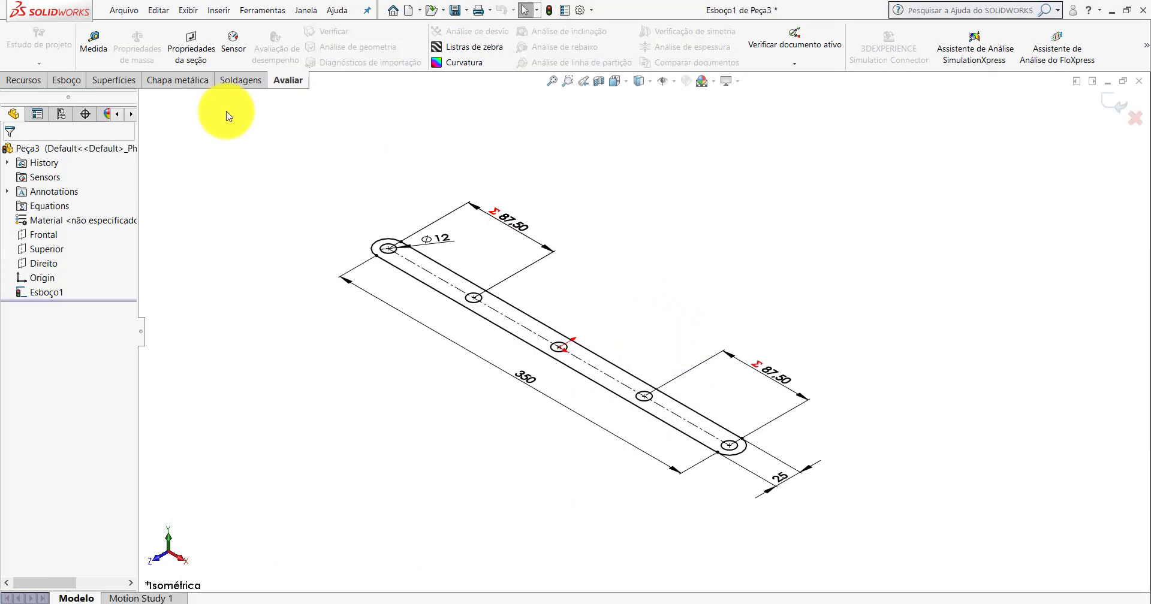
- Create a Base Flange/Tab from the sketch with 3/16" (4.7625 mm) thickness
{"action": "left_click", "coordinate": [181, 80]}
{"action": "left_click", "coordinate": [37, 42]}
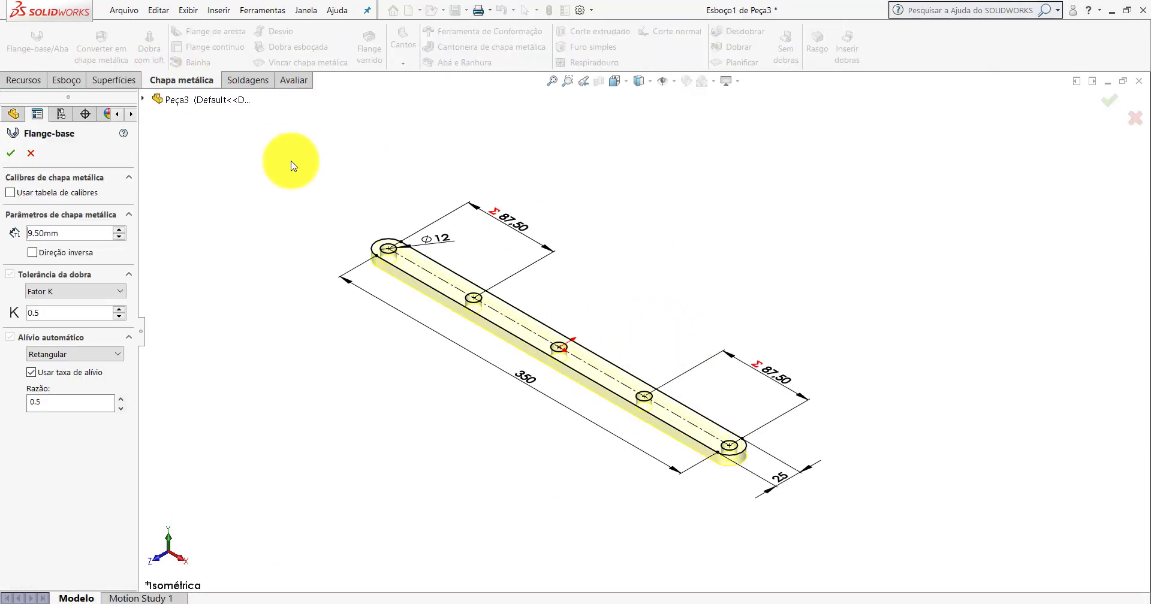
{"action": "double_click", "coordinate": [73, 232]}
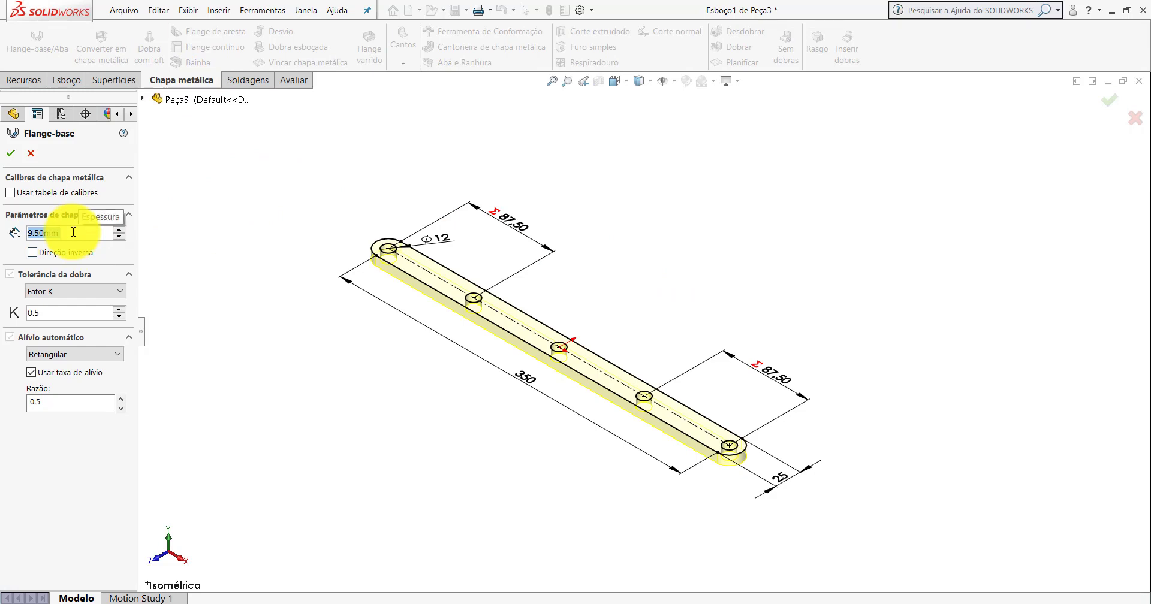
{"action": "type", "text": "3"}
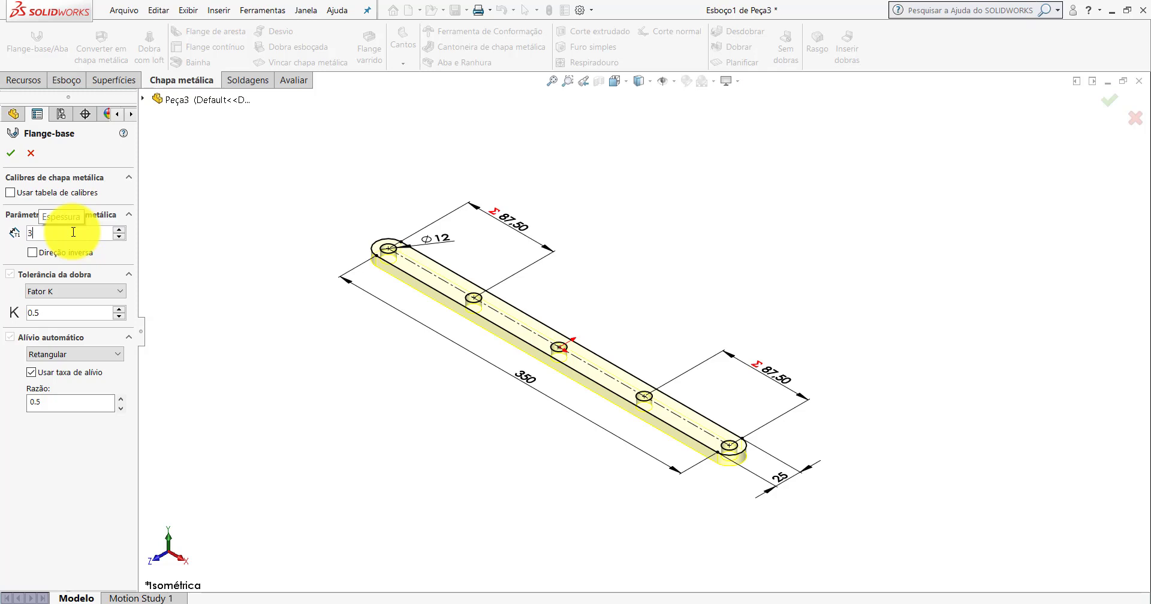
{"action": "type", "text": "/16"}
{"action": "type", "text": "\""}
{"action": "key", "text": "Return"}
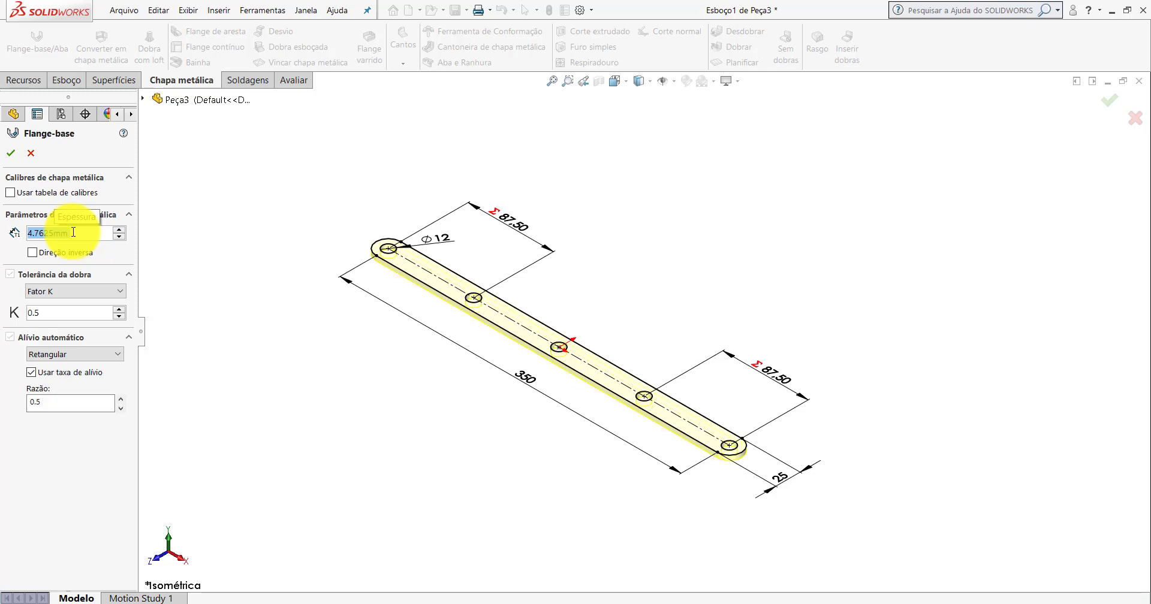
{"action": "left_click", "coordinate": [10, 153]}
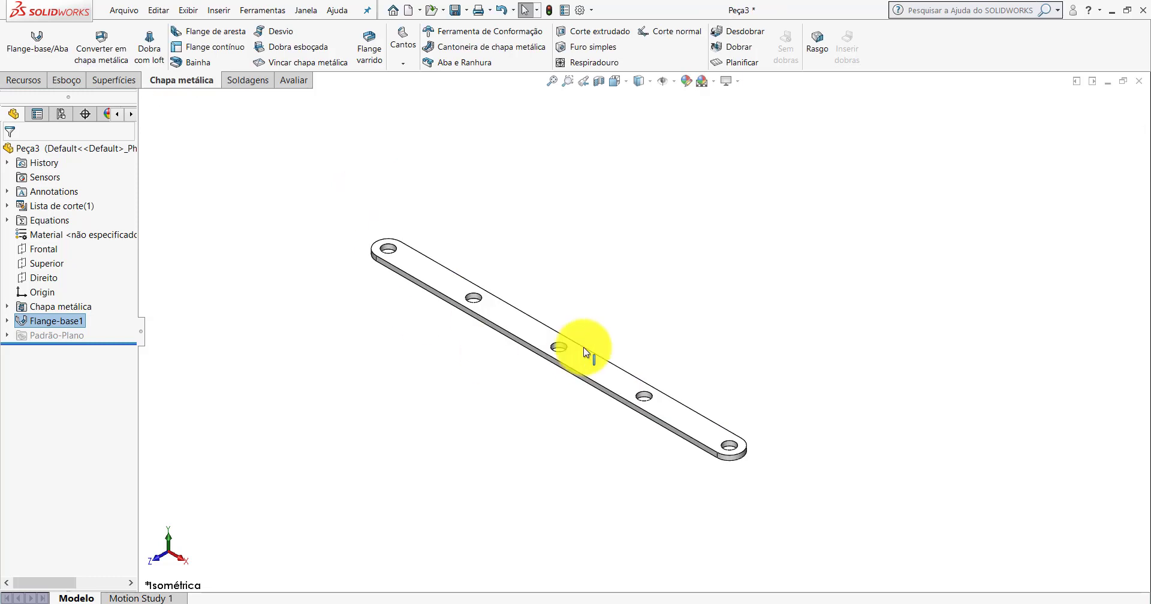
- Assign AISI 1020 as the part's material
{"action": "scroll", "coordinate": [585, 353], "scroll_direction": "up", "scroll_amount": 1}
{"action": "scroll", "coordinate": [603, 334], "scroll_direction": "down", "scroll_amount": 1}
{"action": "scroll", "coordinate": [636, 259], "scroll_direction": "down", "scroll_amount": 1}
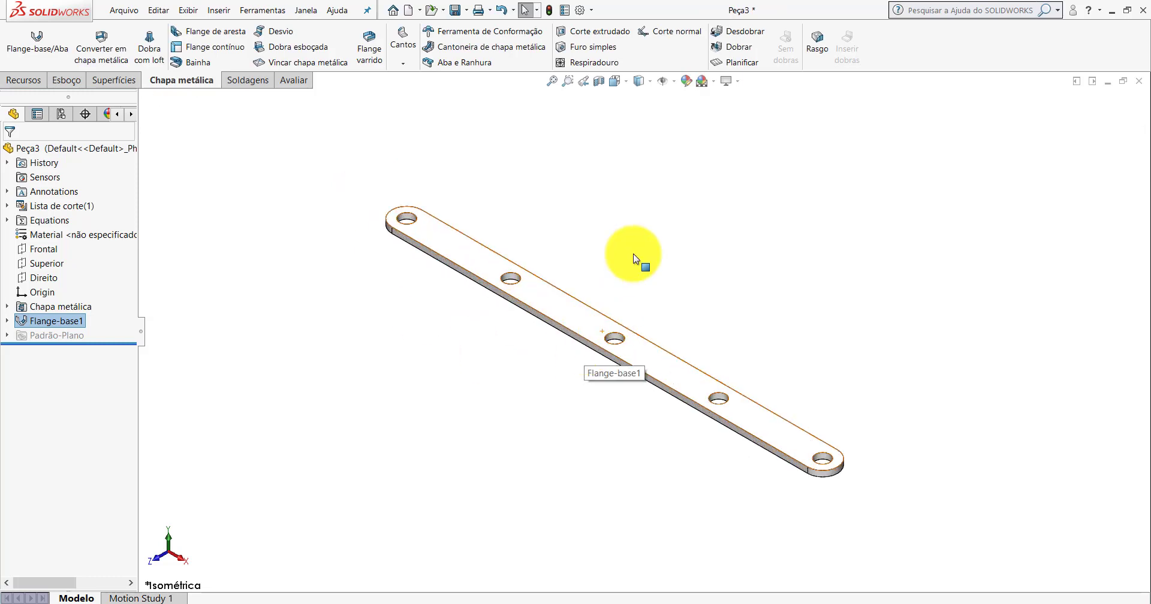
{"action": "right_click", "coordinate": [63, 236]}
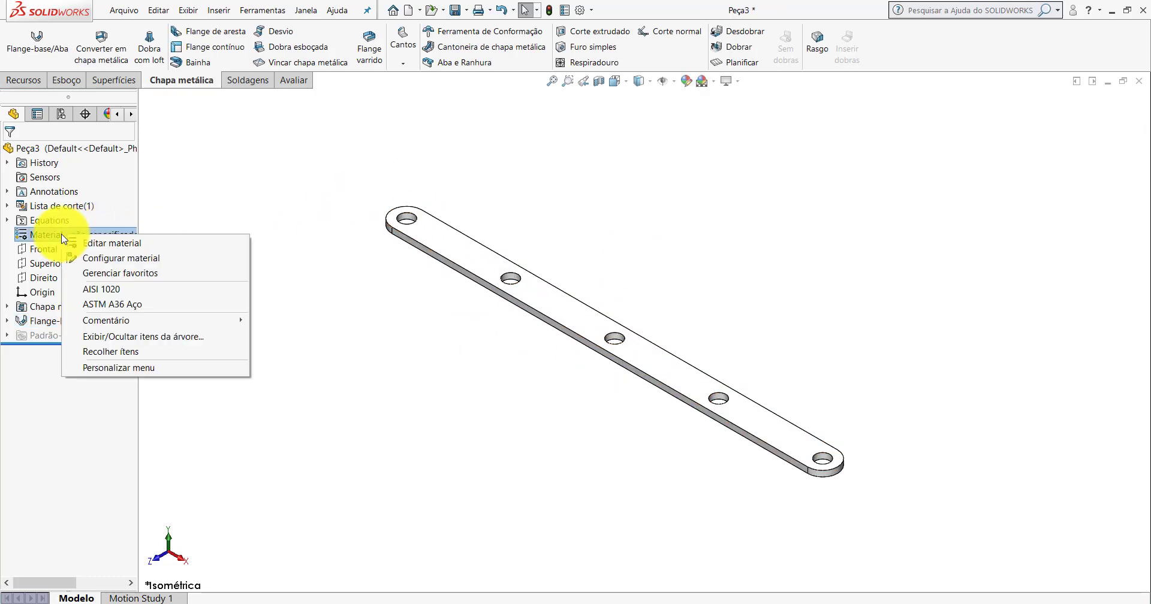
{"action": "left_click", "coordinate": [114, 290]}
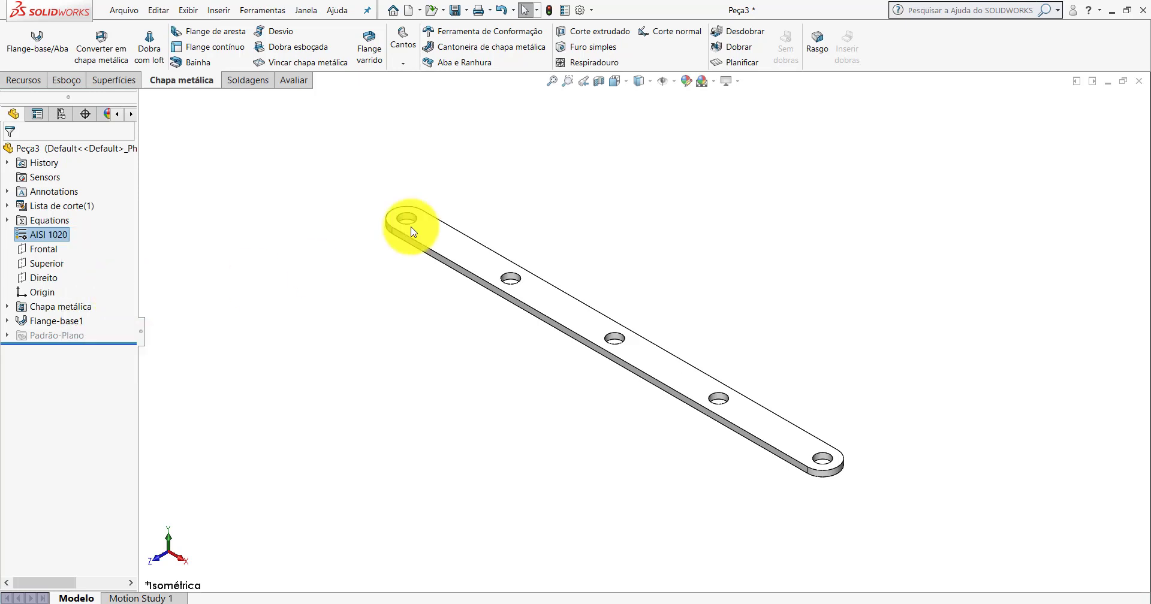
{"action": "left_click", "coordinate": [491, 180]}
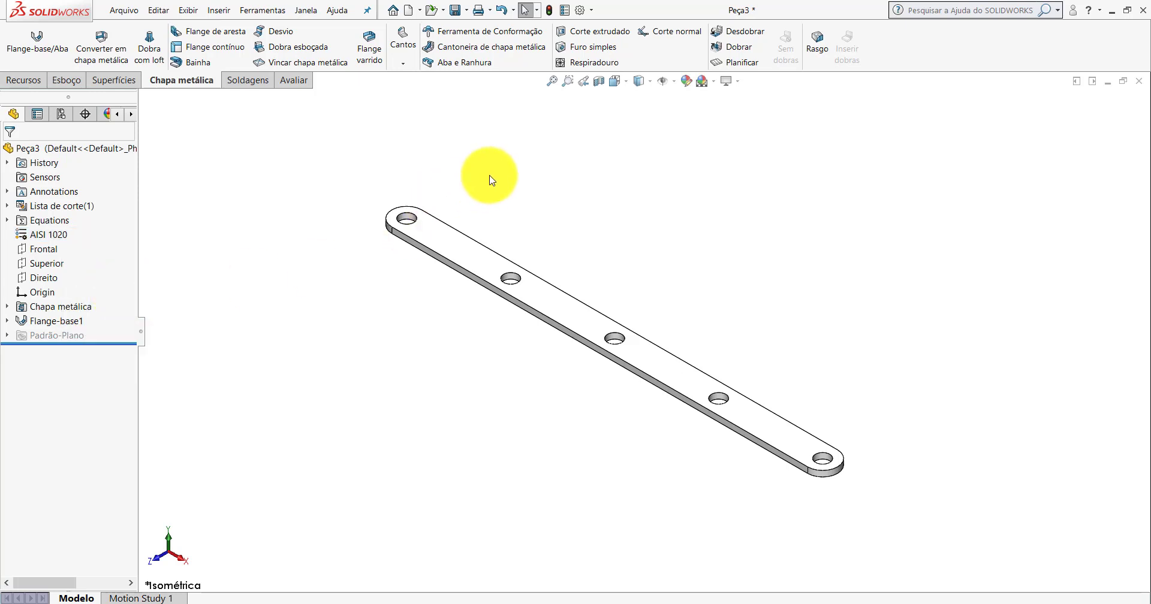
- Show the Direito plane in the view
{"action": "left_click", "coordinate": [42, 278]}
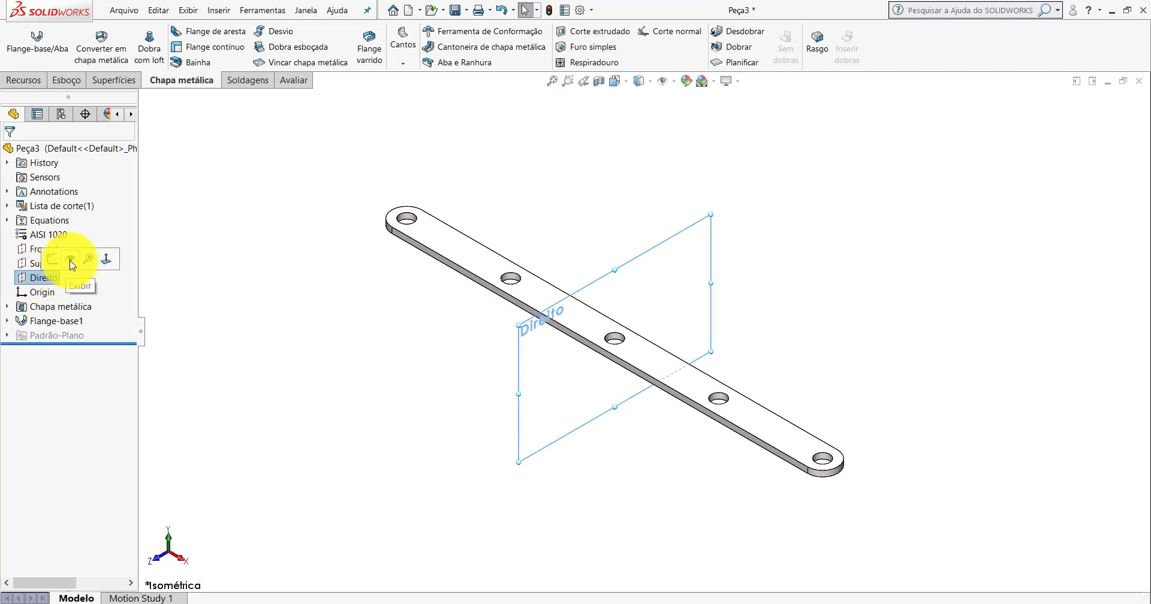
{"action": "left_click", "coordinate": [71, 259]}
{"action": "left_click", "coordinate": [318, 316]}
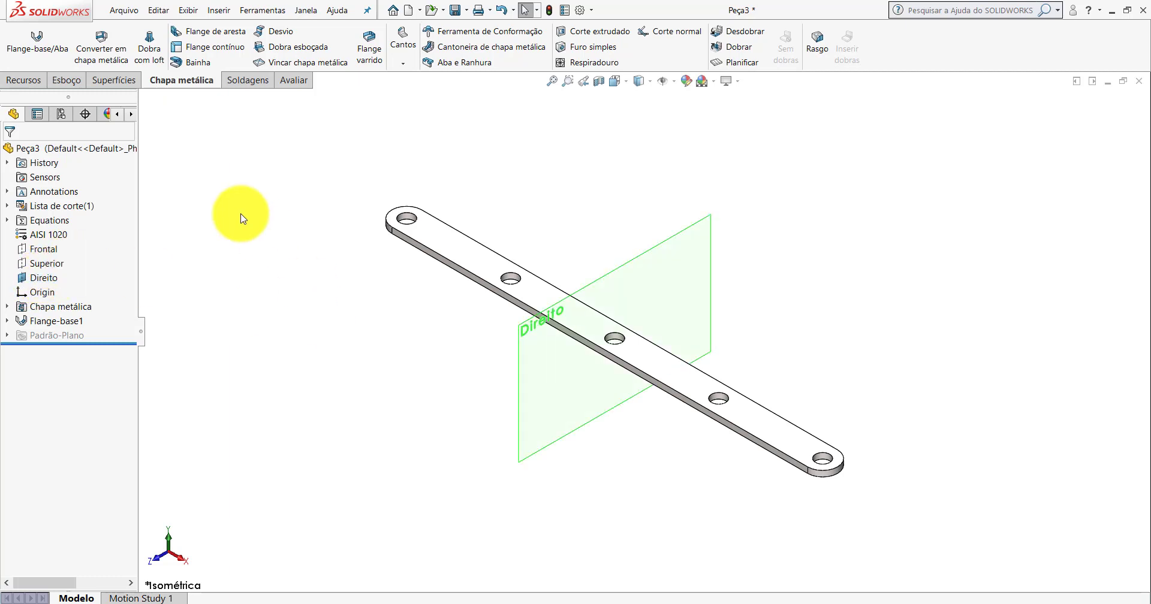
- Colour the whole Peça3 part green with RGB 67, 119, 0
{"action": "right_click", "coordinate": [58, 149]}
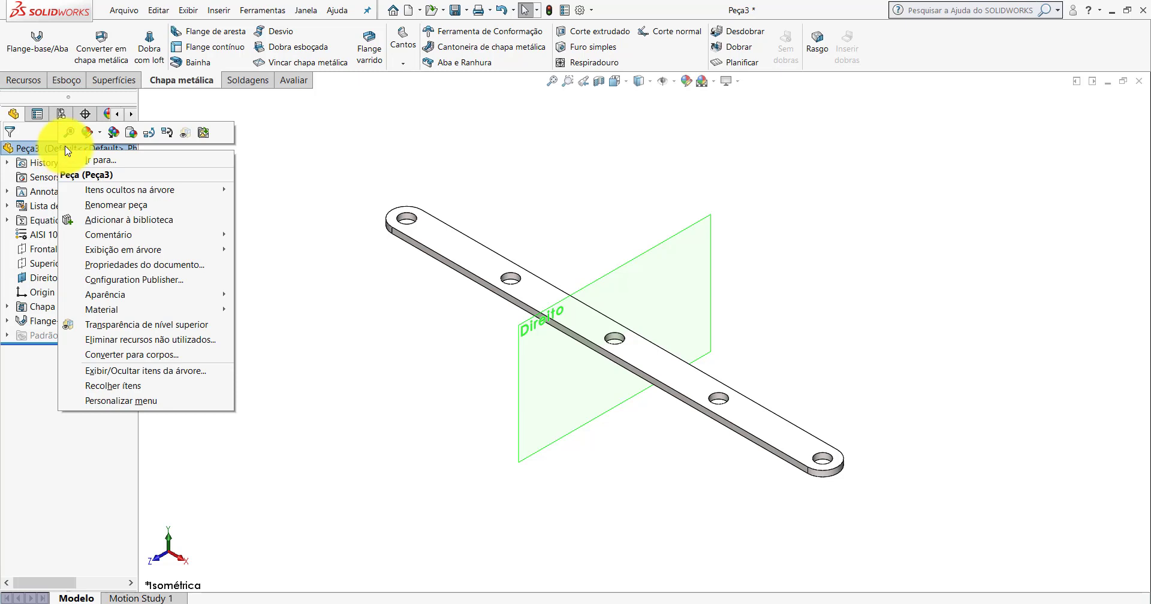
{"action": "left_click", "coordinate": [103, 136]}
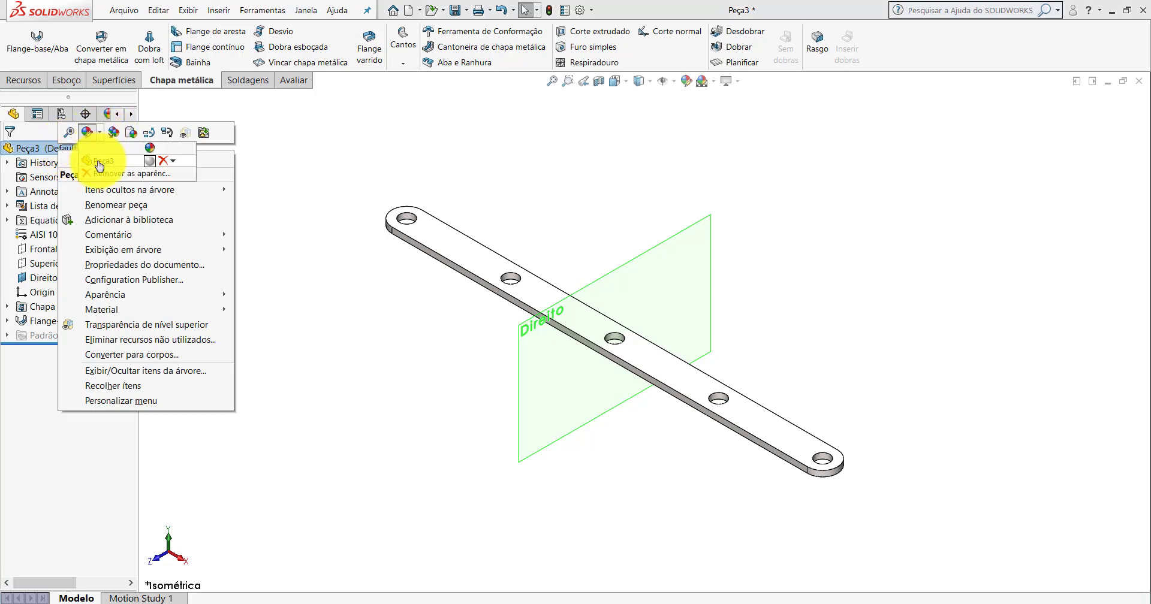
{"action": "left_click", "coordinate": [97, 161]}
{"action": "scroll", "coordinate": [132, 335], "scroll_direction": "down", "scroll_amount": 5}
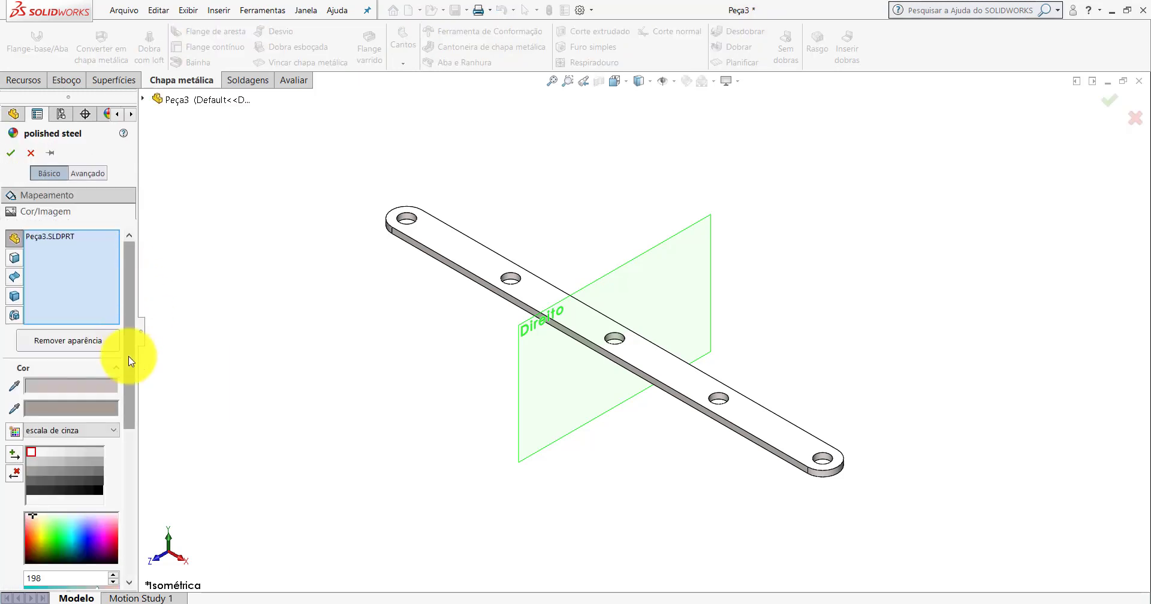
{"action": "double_click", "coordinate": [52, 407]}
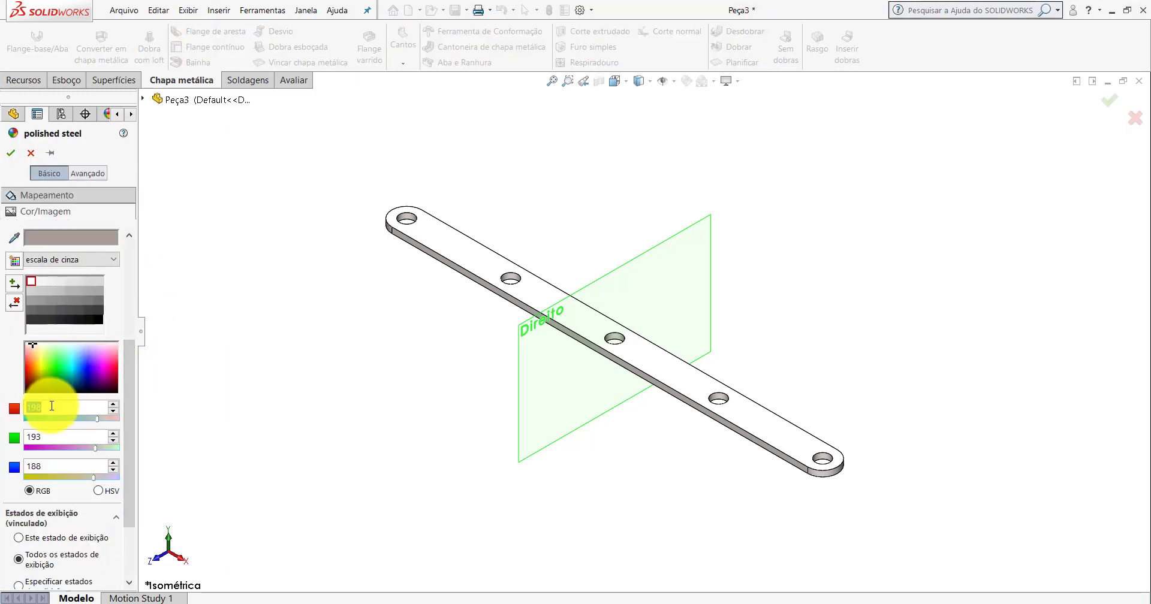
{"action": "type", "text": "67"}
{"action": "double_click", "coordinate": [51, 437]}
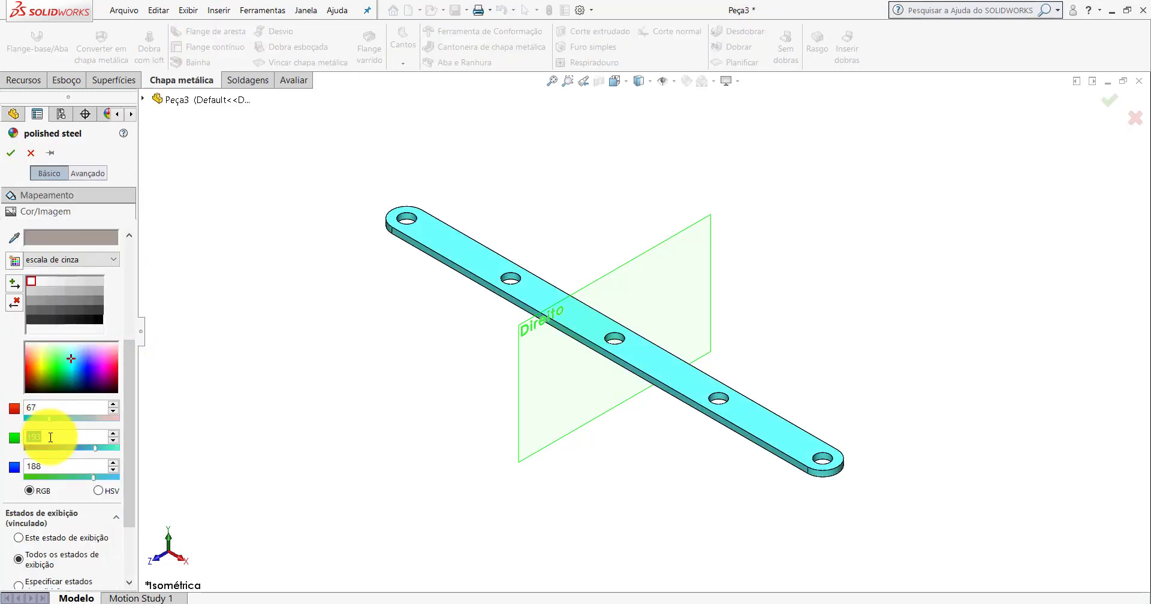
{"action": "type", "text": "119"}
{"action": "double_click", "coordinate": [54, 463]}
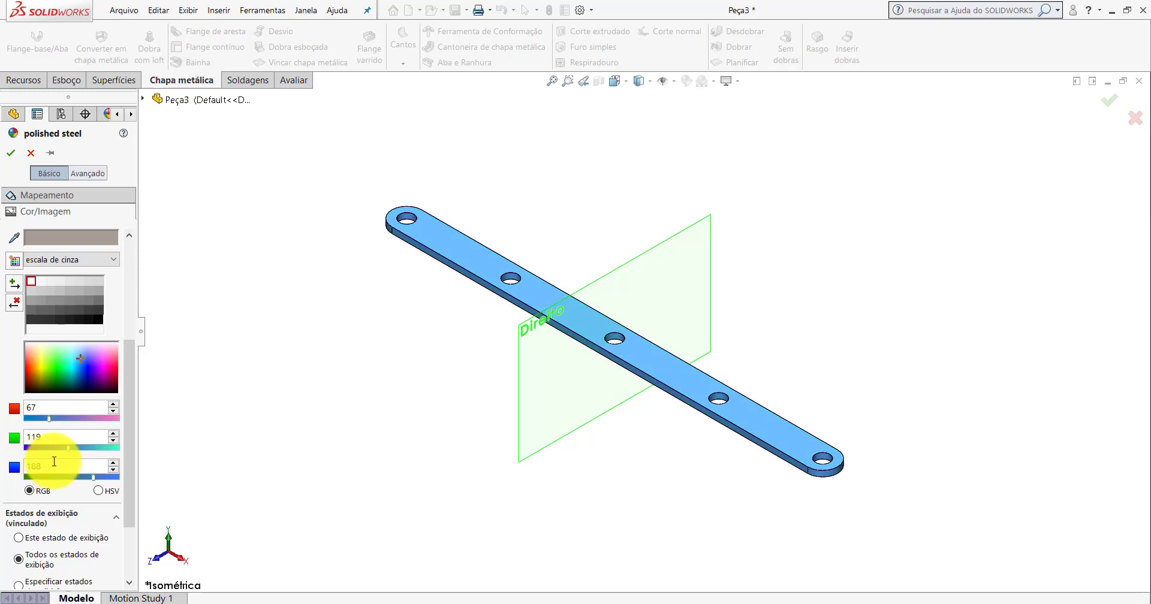
{"action": "type", "text": "0"}
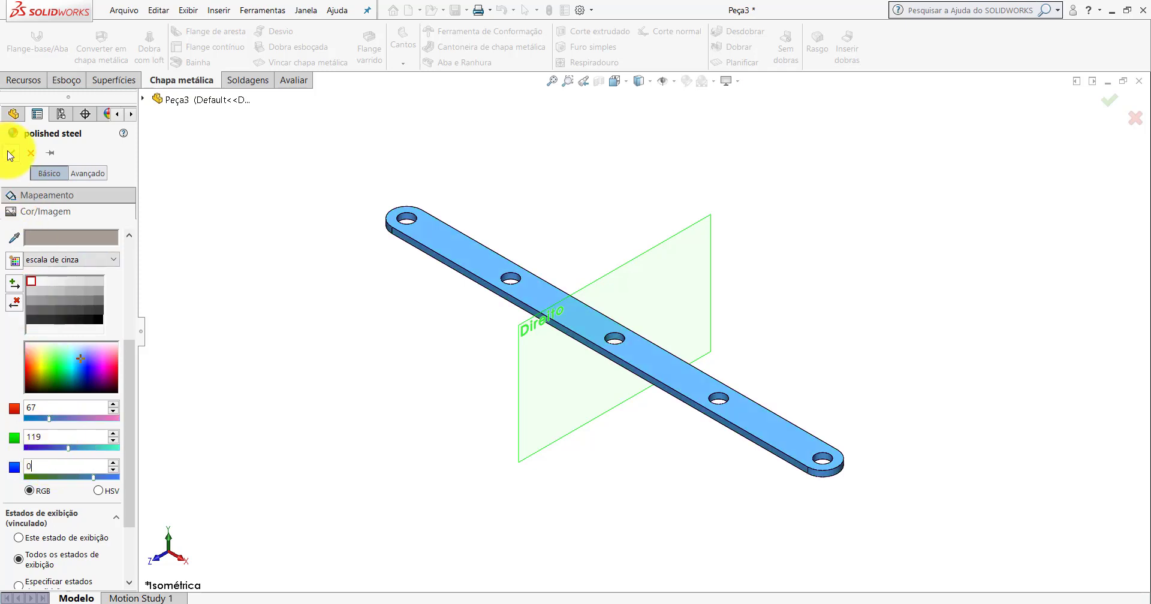
{"action": "left_click", "coordinate": [10, 153]}
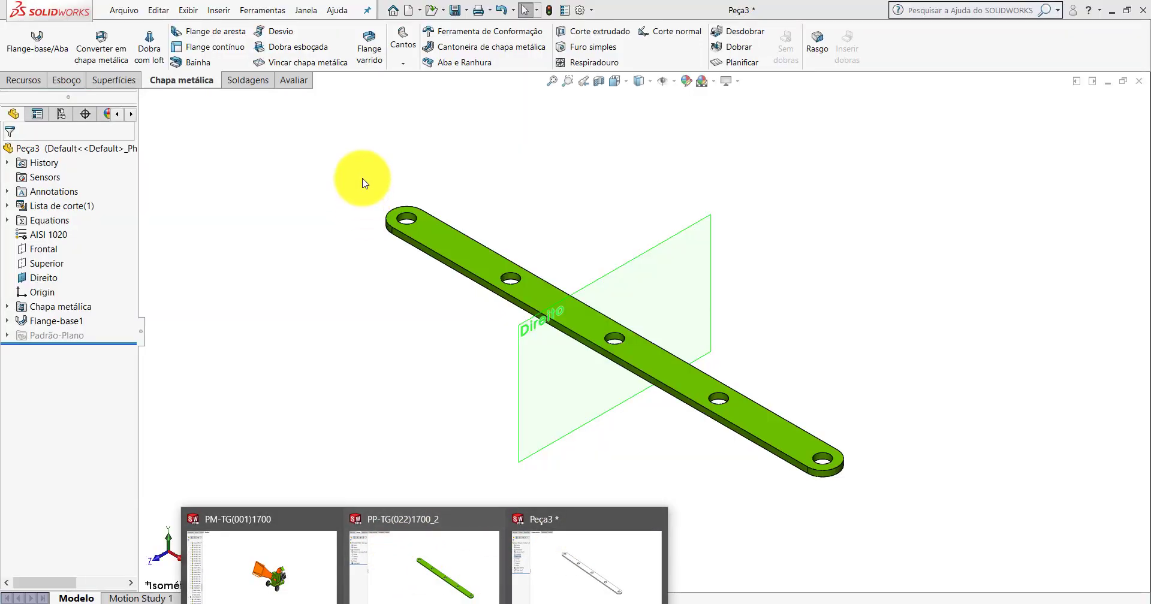
- Save the green bar as PP-TG(022)1800, editing the number of PP-TG(021)1800
{"action": "left_click", "coordinate": [455, 10]}
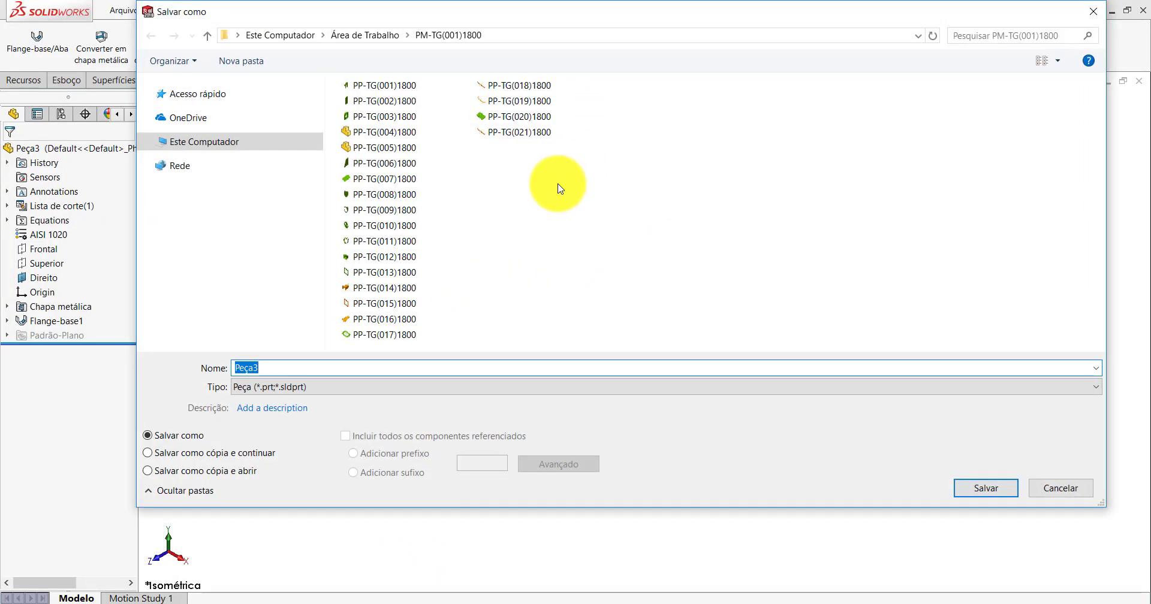
{"action": "left_click", "coordinate": [525, 133]}
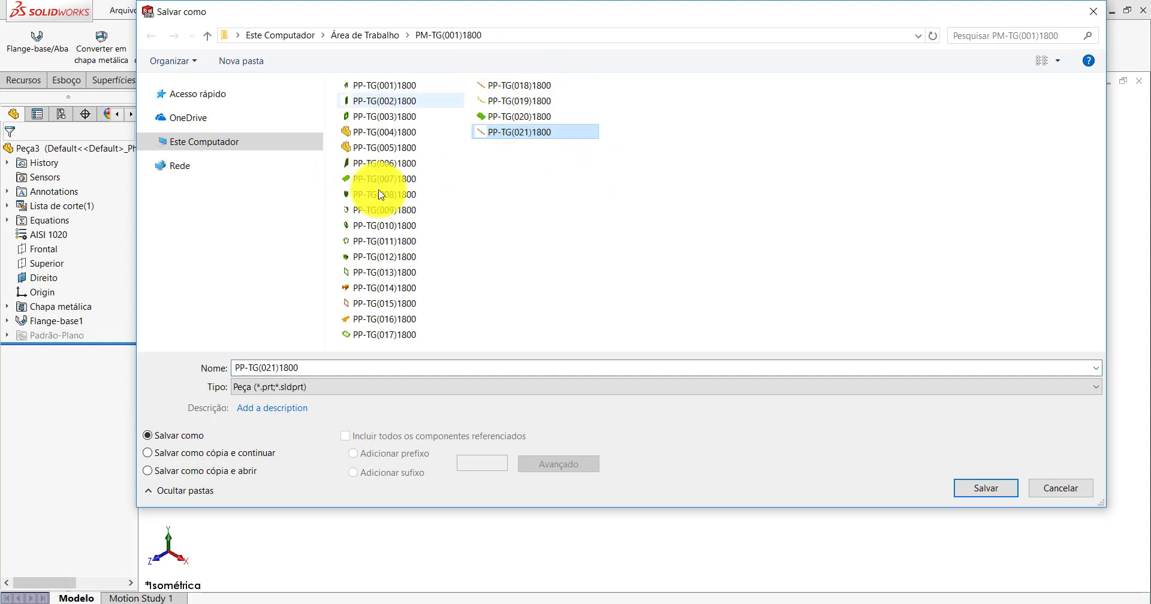
{"action": "double_click", "coordinate": [306, 369]}
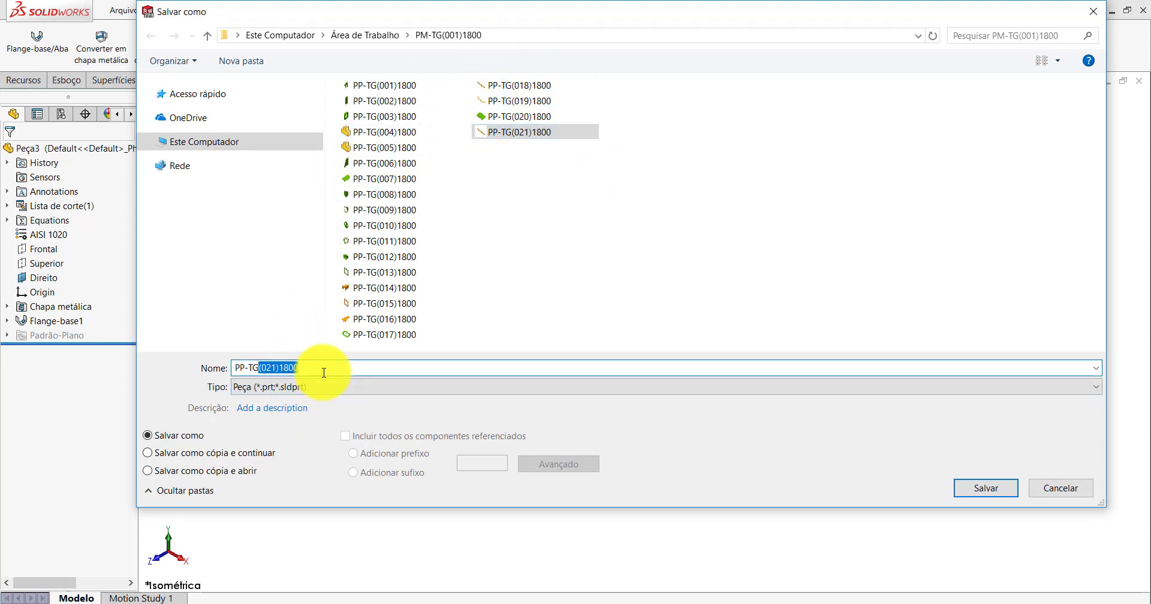
{"action": "left_click", "coordinate": [324, 372]}
{"action": "key", "text": "BackSpace"}
{"action": "type", "text": "2"}
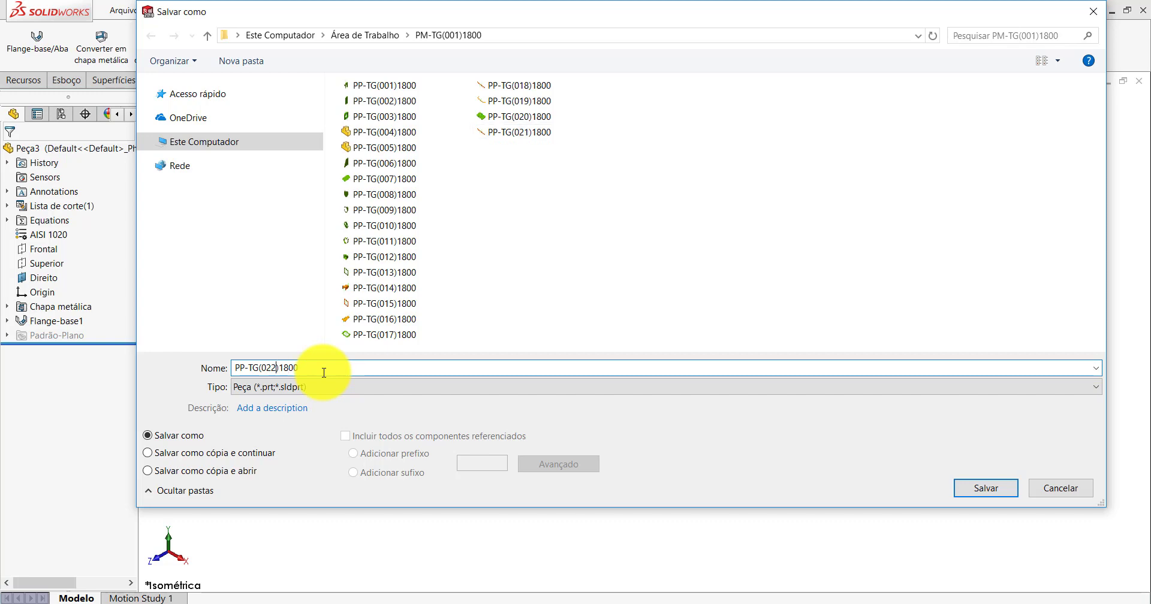
{"action": "key", "text": "Return"}
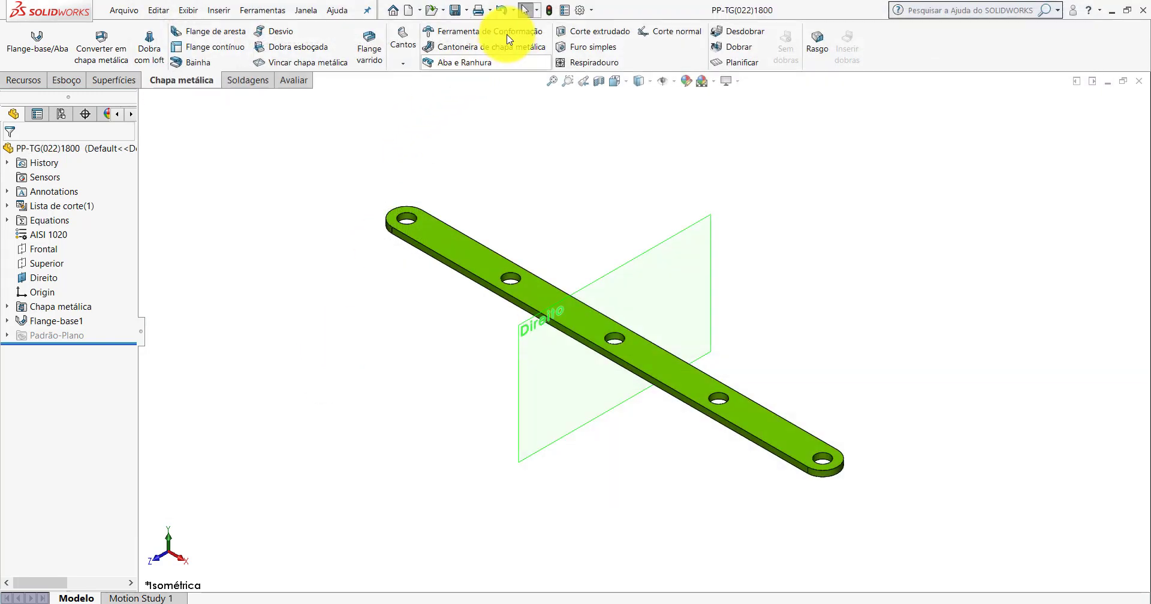
- Close PP-TG(022)1800 and the old PP-TG(022)1700_2 part, leaving the assembly in isometric view
{"action": "left_click", "coordinate": [1139, 80]}
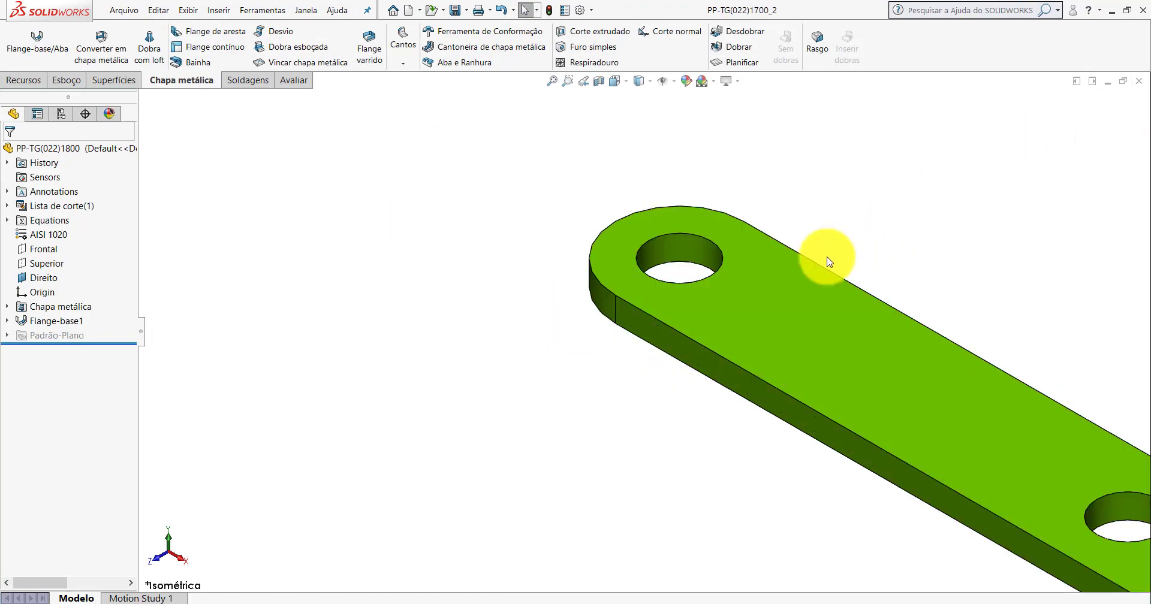
{"action": "key", "text": "f"}
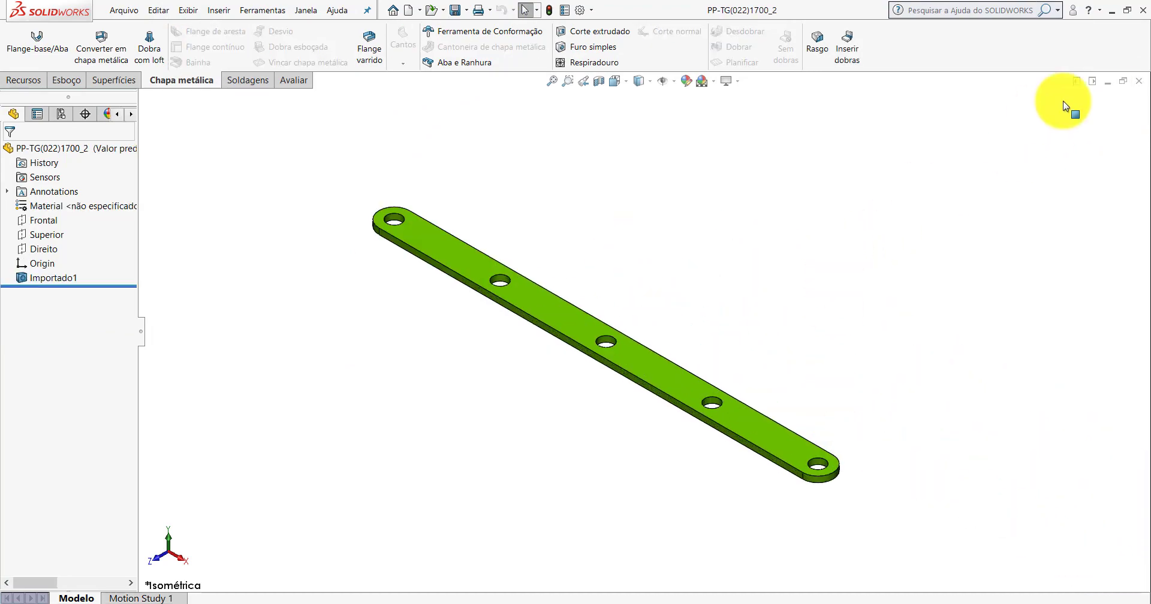
{"action": "left_click", "coordinate": [1141, 82]}
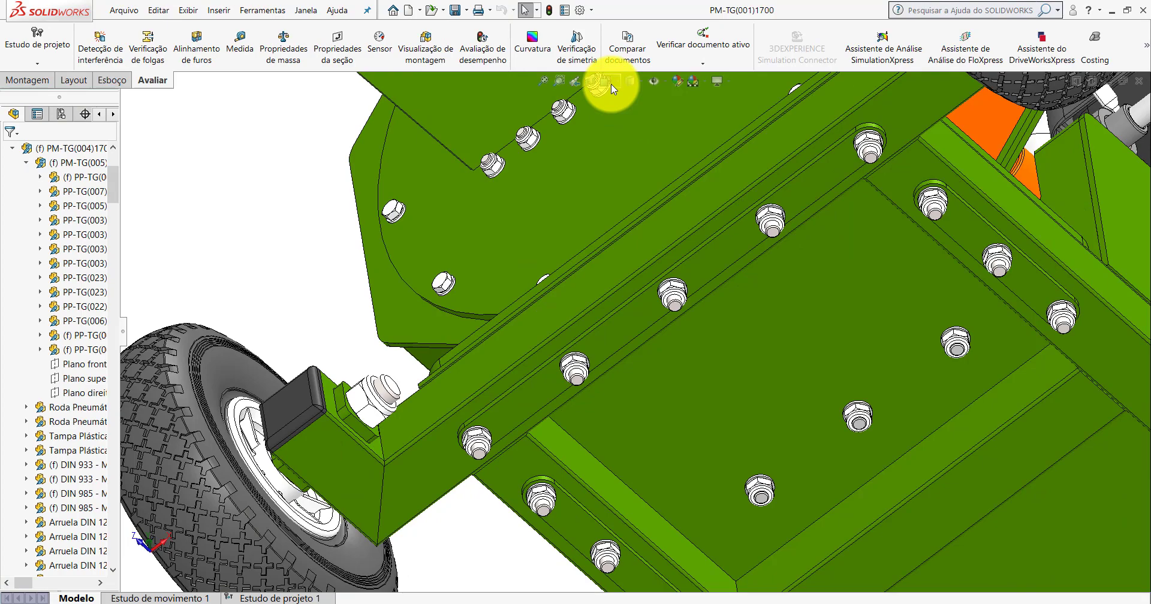
{"action": "left_click", "coordinate": [610, 85]}
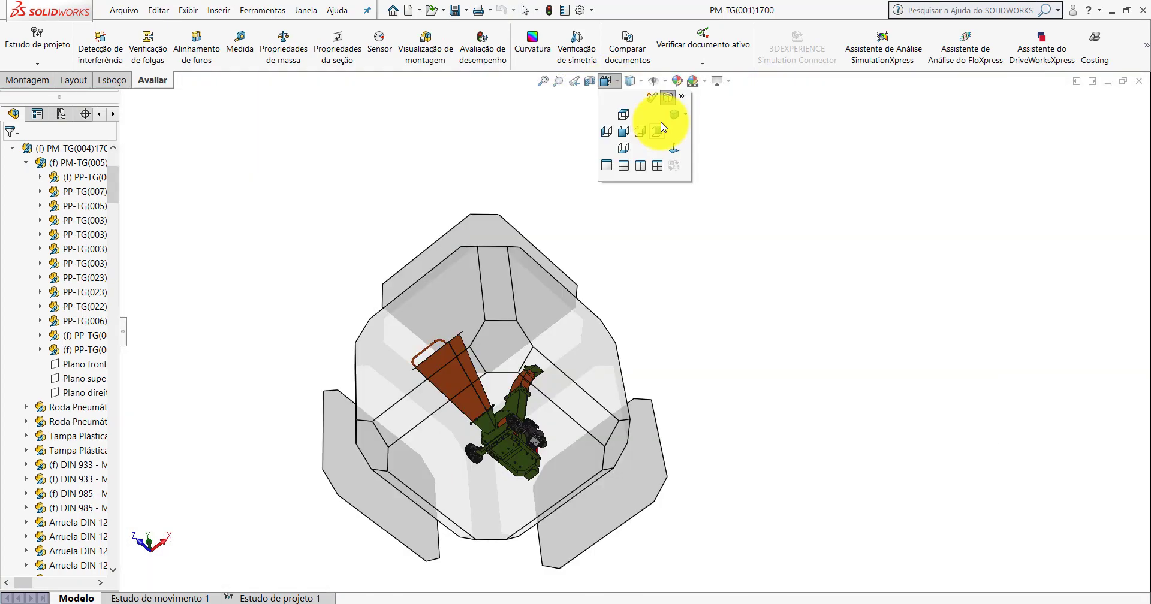
{"action": "left_click", "coordinate": [674, 123]}
- Minimise SOLIDWORKS, delete PP-TG(022)1700_2 from the Peças folder, and close the folder window
{"action": "left_click", "coordinate": [1112, 10]}
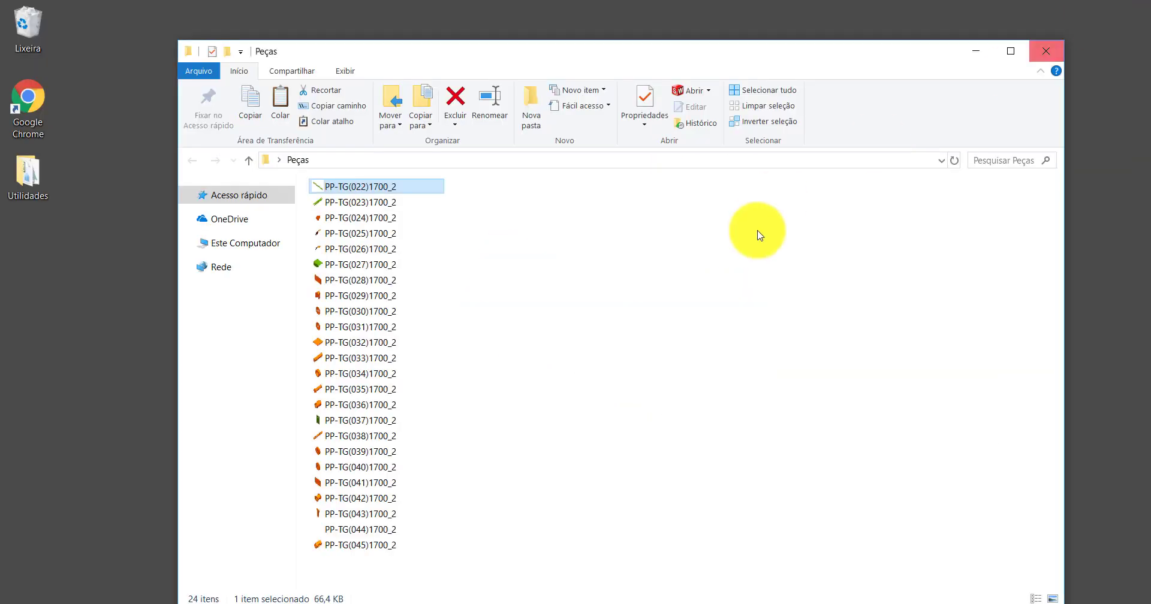
{"action": "left_click_drag", "start_coordinate": [420, 54], "coordinate": [424, 128]}
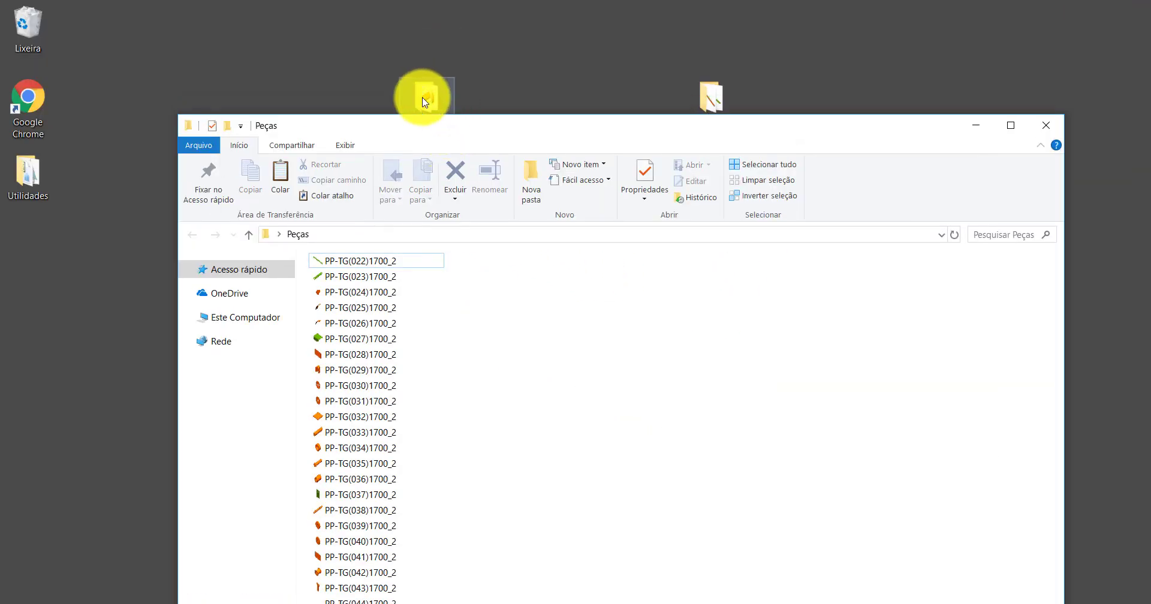
{"action": "right_click", "coordinate": [362, 259]}
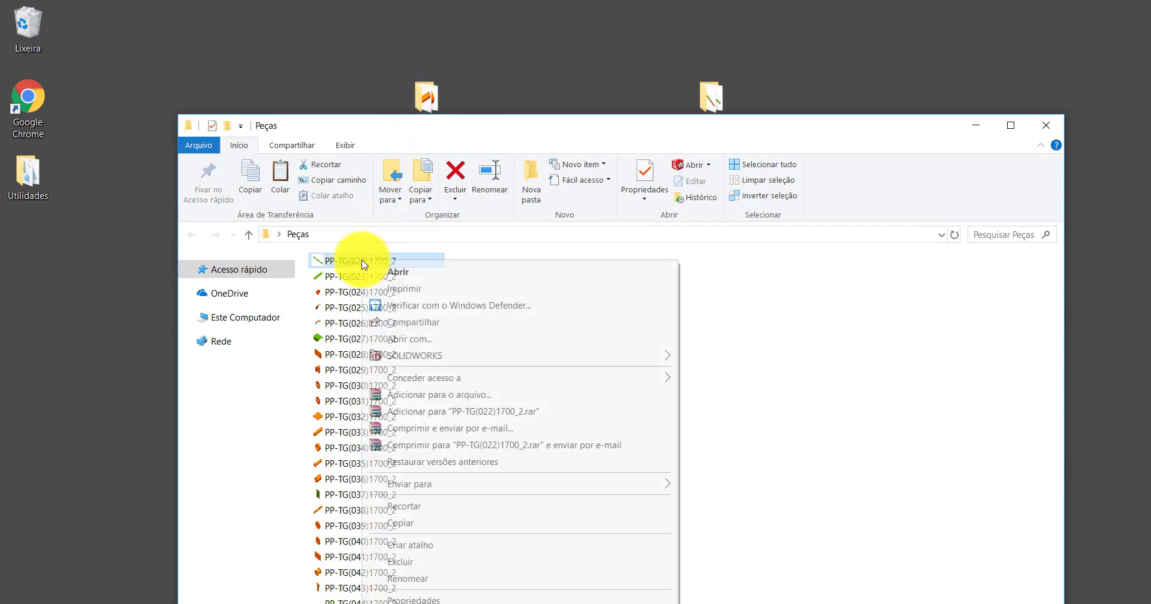
{"action": "left_click", "coordinate": [400, 560]}
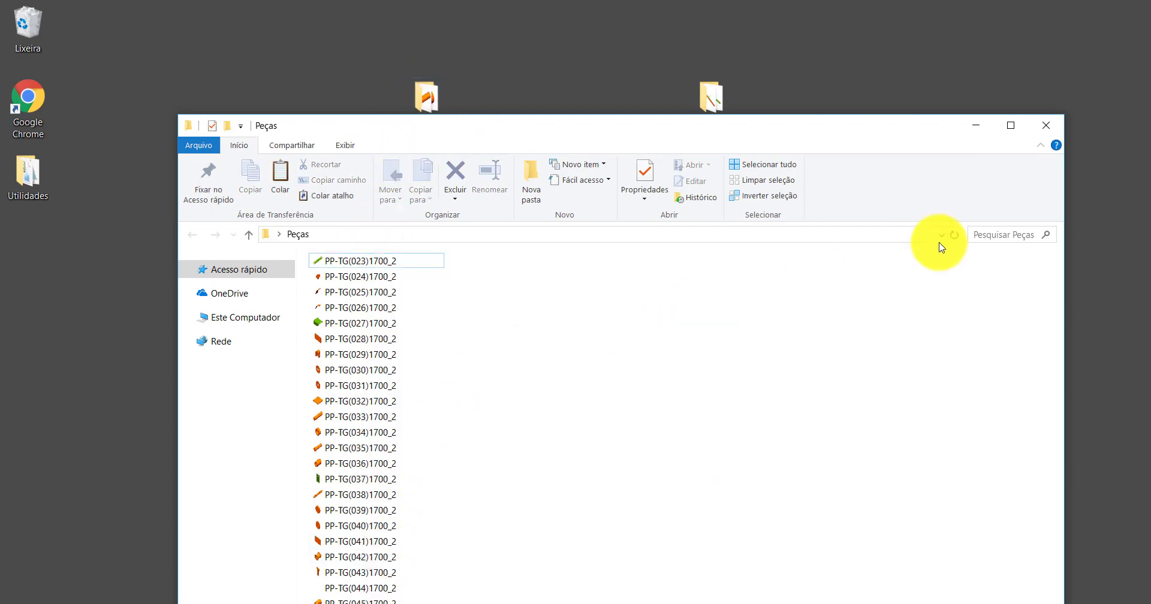
{"action": "left_click", "coordinate": [1056, 124]}
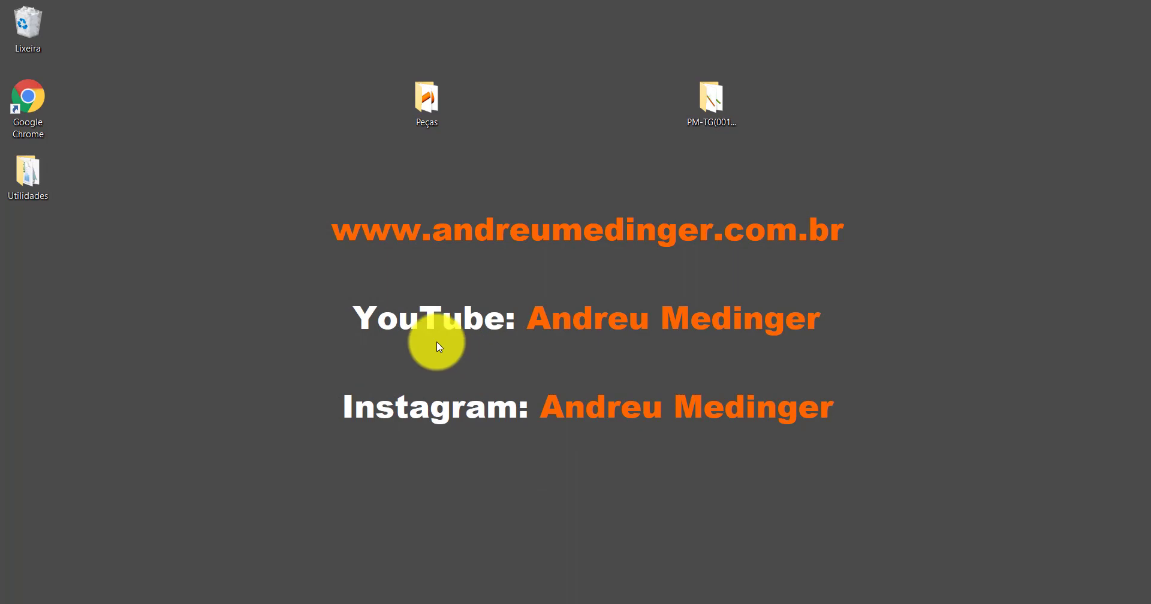